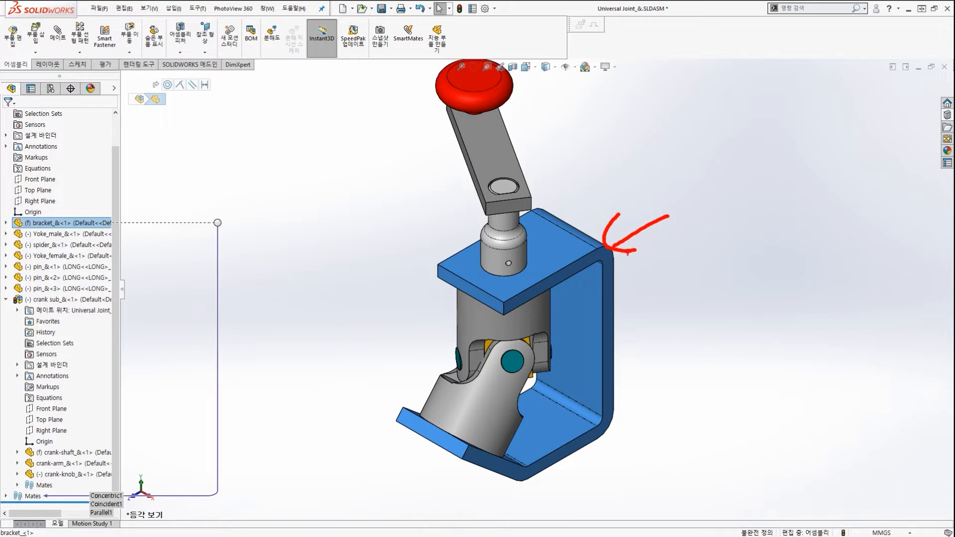
{"action": "key", "text": "Escape"}
{"action": "scroll", "coordinate": [591, 261], "scroll_direction": "up", "scroll_amount": 1}
{"action": "key", "text": "Escape"}
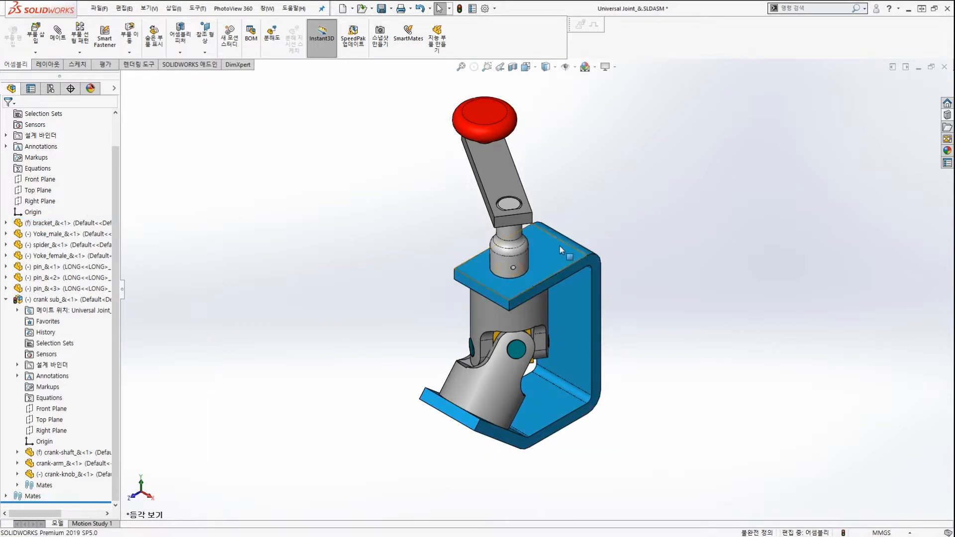
{"action": "key", "text": "ctrl+2"}
{"action": "mouse_move", "coordinate": [558, 249]}
{"action": "left_mouse_down"}
{"action": "mouse_move", "coordinate": [590, 269]}
{"action": "mouse_move", "coordinate": [577, 260]}
{"action": "left_mouse_up"}
{"action": "key", "text": "Escape"}
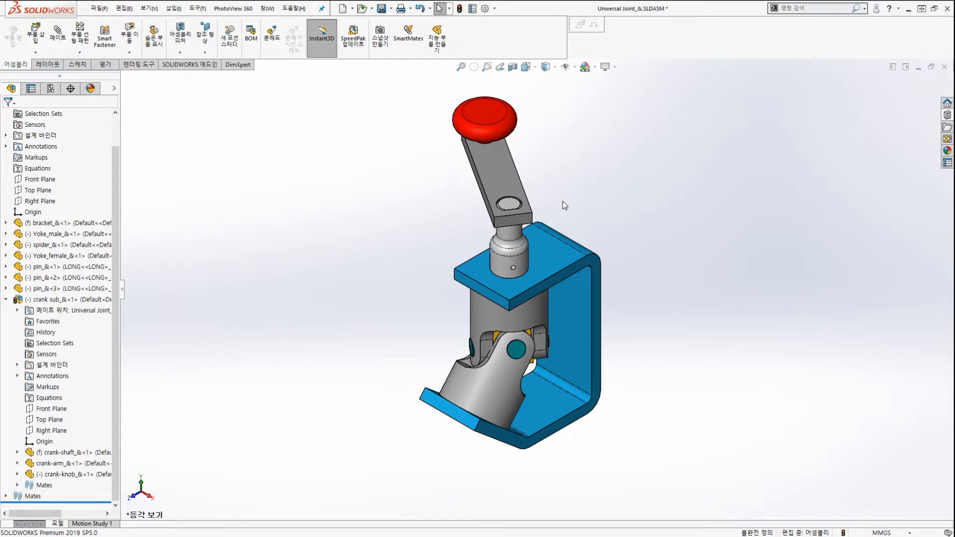
{"action": "key", "text": "f"}
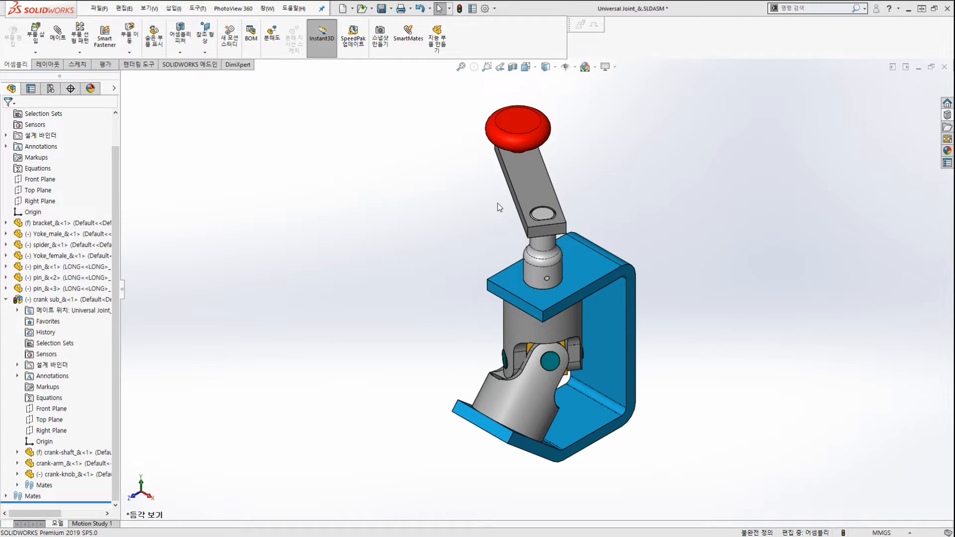
{"action": "left_click", "coordinate": [596, 259]}
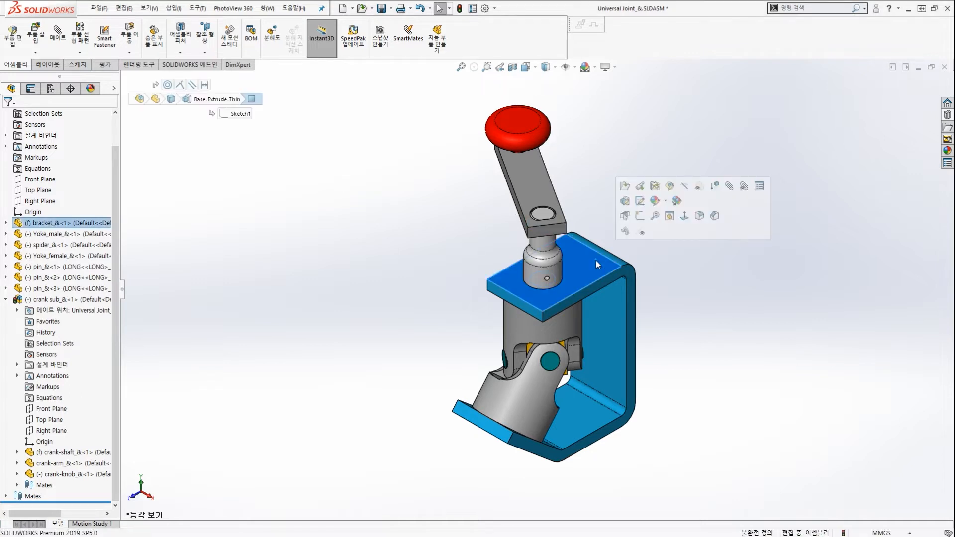
{"action": "left_click", "coordinate": [590, 210]}
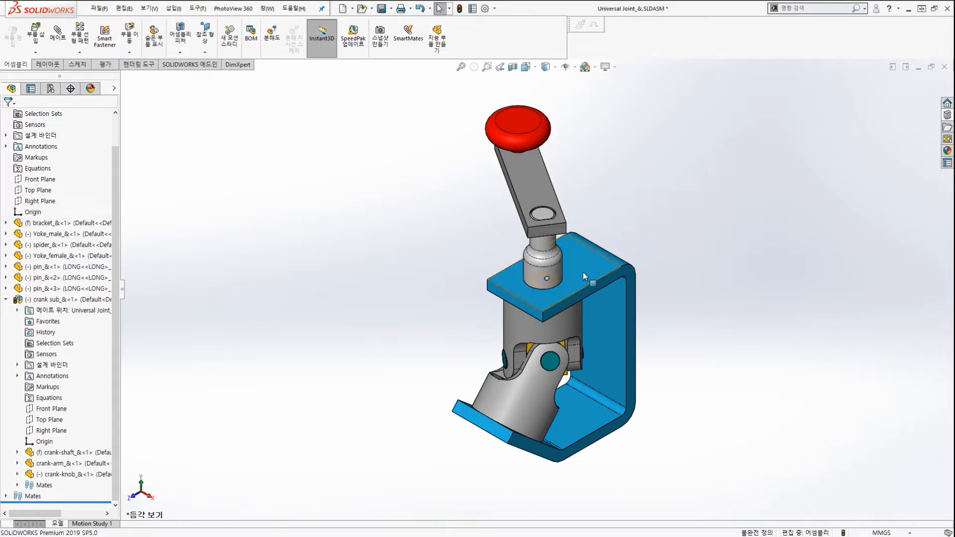
{"action": "mouse_move", "coordinate": [644, 245]}
{"action": "left_mouse_down"}
{"action": "mouse_move", "coordinate": [605, 242]}
{"action": "mouse_move", "coordinate": [576, 267]}
{"action": "left_mouse_up"}
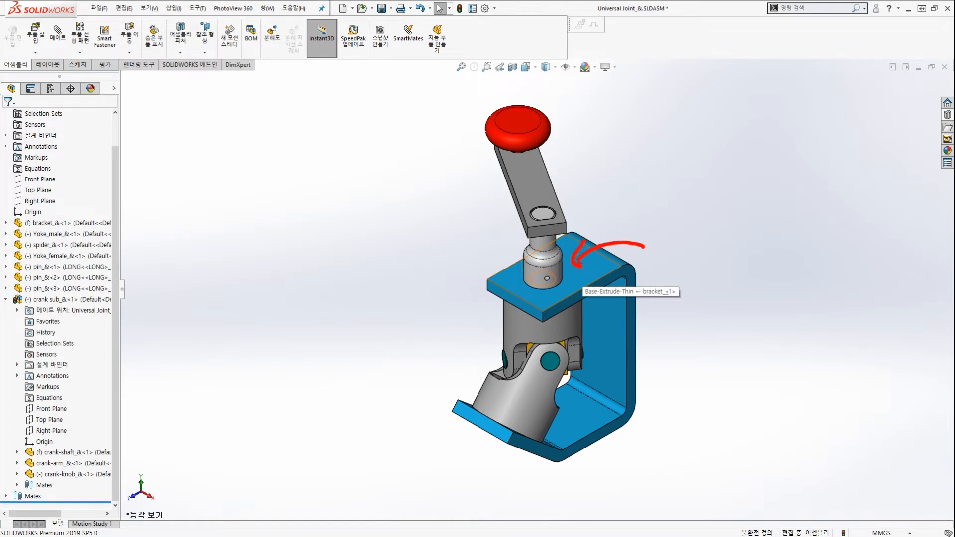
{"action": "key", "text": "Escape"}
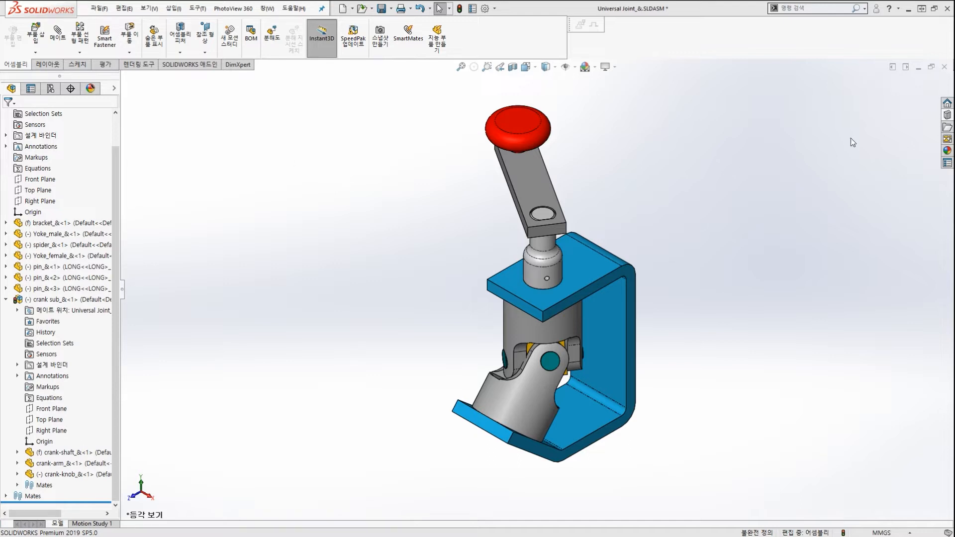
Close the universal joint assembly without saving the modified documents
{"action": "left_click", "coordinate": [941, 70]}
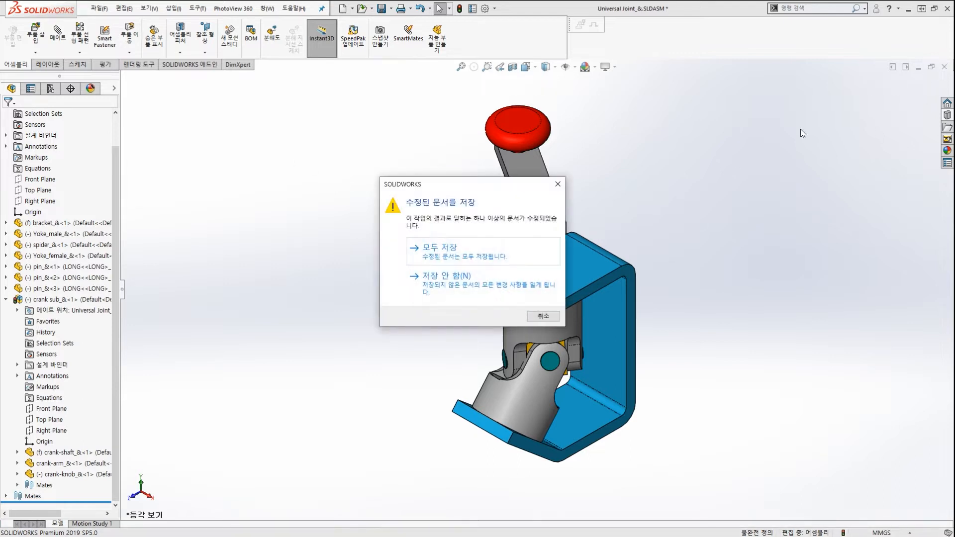
{"action": "left_click", "coordinate": [473, 283]}
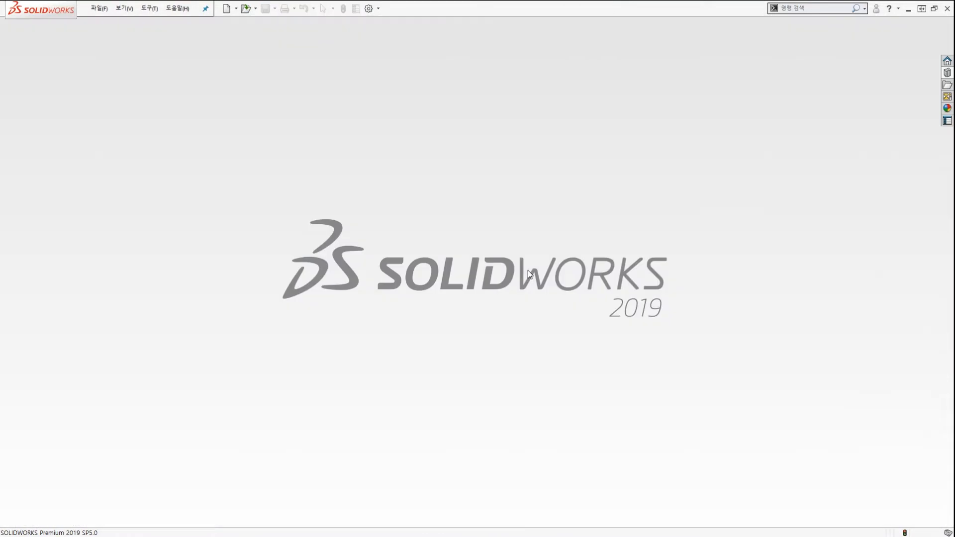
Show the contents of the Case Study folder under Lesson13 in the design library
{"action": "left_click", "coordinate": [947, 73]}
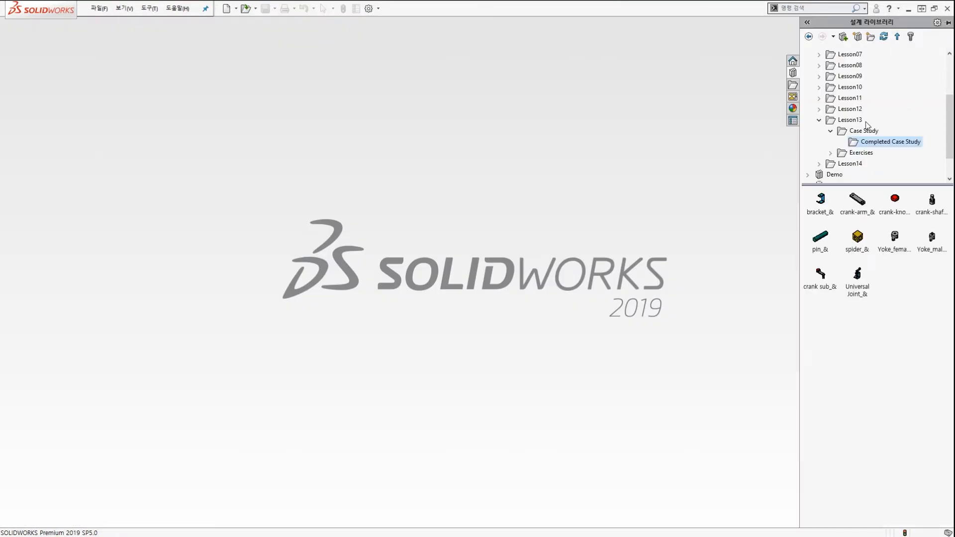
{"action": "left_click", "coordinate": [860, 120]}
{"action": "left_click", "coordinate": [866, 131]}
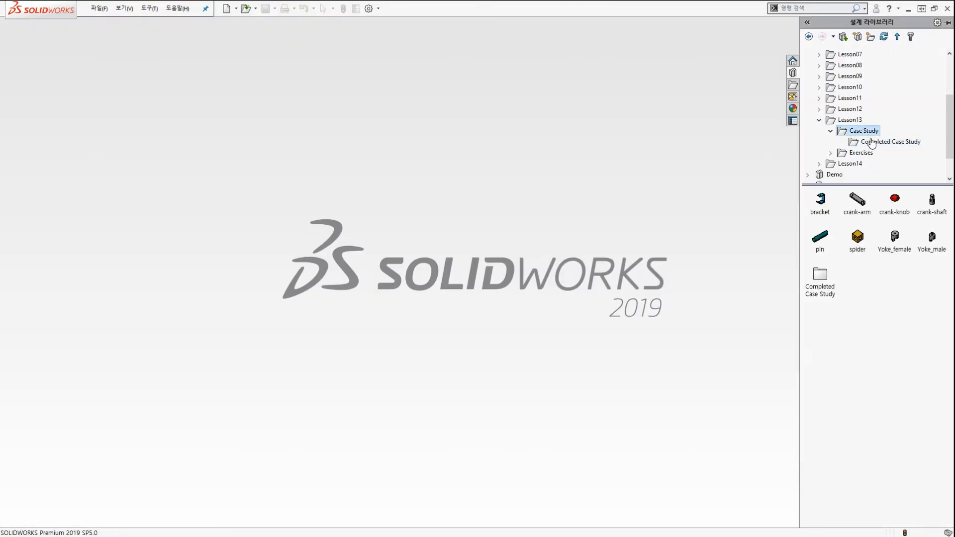
{"action": "key", "text": "ctrl+2"}
{"action": "scroll", "coordinate": [875, 121], "scroll_direction": "up", "scroll_amount": 2}
{"action": "left_click_drag", "start_coordinate": [900, 140], "coordinate": [883, 142]}
{"action": "scroll", "coordinate": [881, 135], "scroll_direction": "up", "scroll_amount": 4}
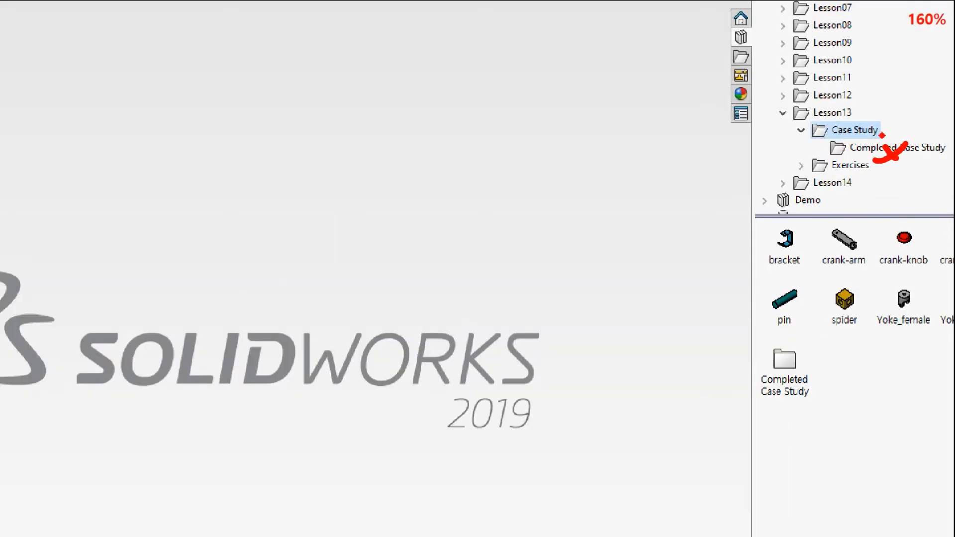
{"action": "left_click_drag", "start_coordinate": [797, 111], "coordinate": [883, 140], "text": "ctrl"}
{"action": "scroll", "coordinate": [883, 140], "scroll_direction": "down", "scroll_amount": 6}
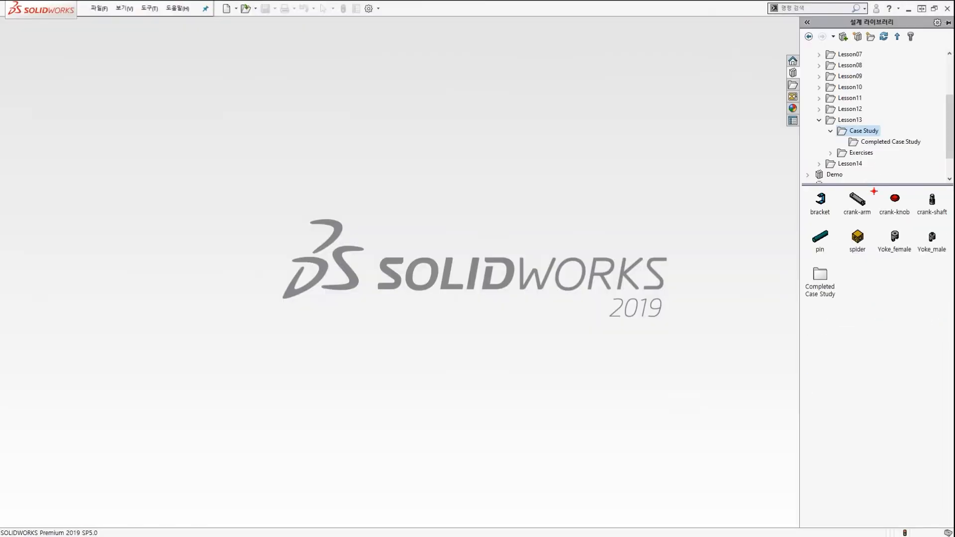
{"action": "scroll", "coordinate": [907, 203], "scroll_direction": "up", "scroll_amount": 6}
{"action": "left_click_drag", "start_coordinate": [793, 185], "coordinate": [837, 218], "text": "ctrl"}
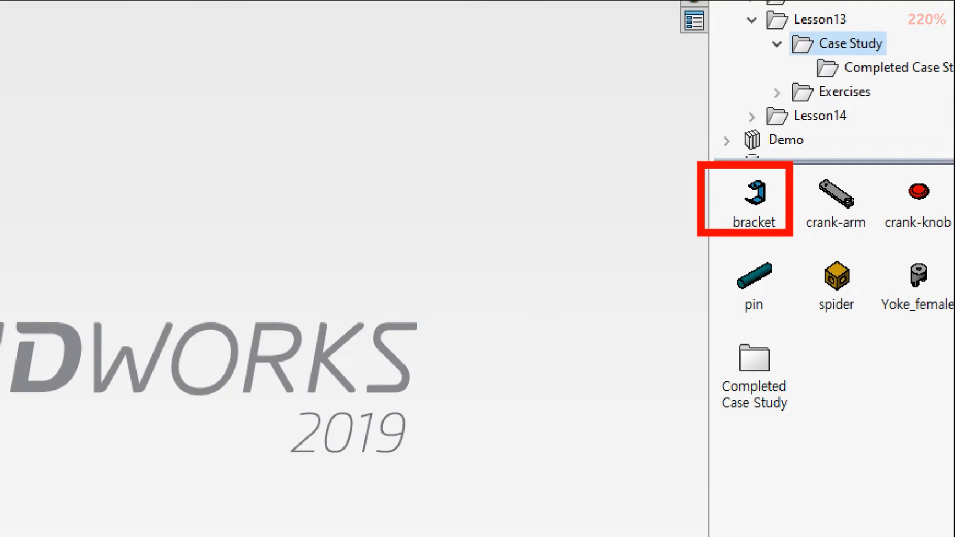
{"action": "mouse_move", "coordinate": [781, 257]}
{"action": "left_mouse_down", "text": "ctrl+shift"}
{"action": "mouse_move", "coordinate": [678, 294]}
{"action": "mouse_move", "coordinate": [635, 383]}
{"action": "left_mouse_up", "text": "ctrl+shift"}
{"action": "scroll", "coordinate": [635, 384], "scroll_direction": "down", "scroll_amount": 6}
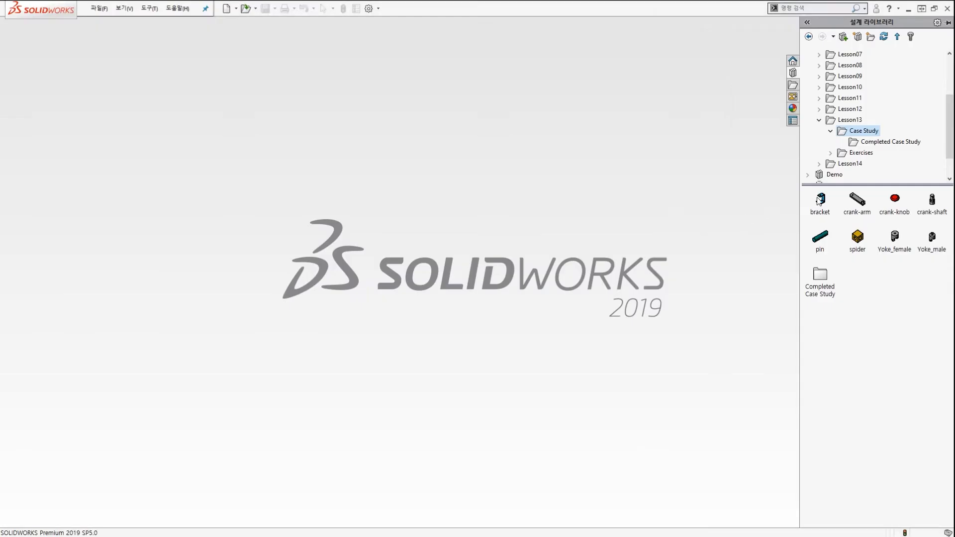
Open the bracket part from the Case Study folder in its own window
{"action": "left_click_drag", "start_coordinate": [820, 201], "coordinate": [640, 171]}
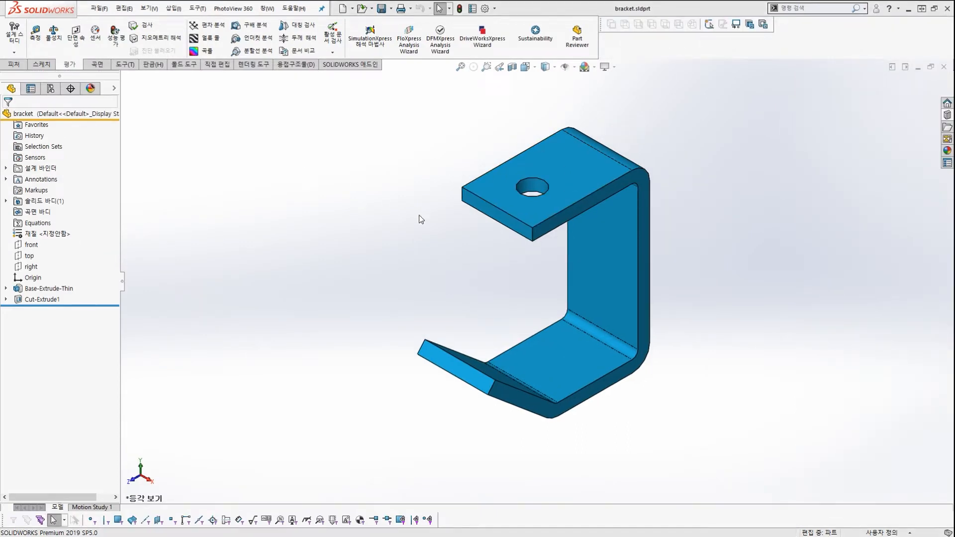
{"action": "scroll", "coordinate": [592, 230], "scroll_direction": "up", "scroll_amount": 2}
{"action": "scroll", "coordinate": [591, 241], "scroll_direction": "down", "scroll_amount": 2}
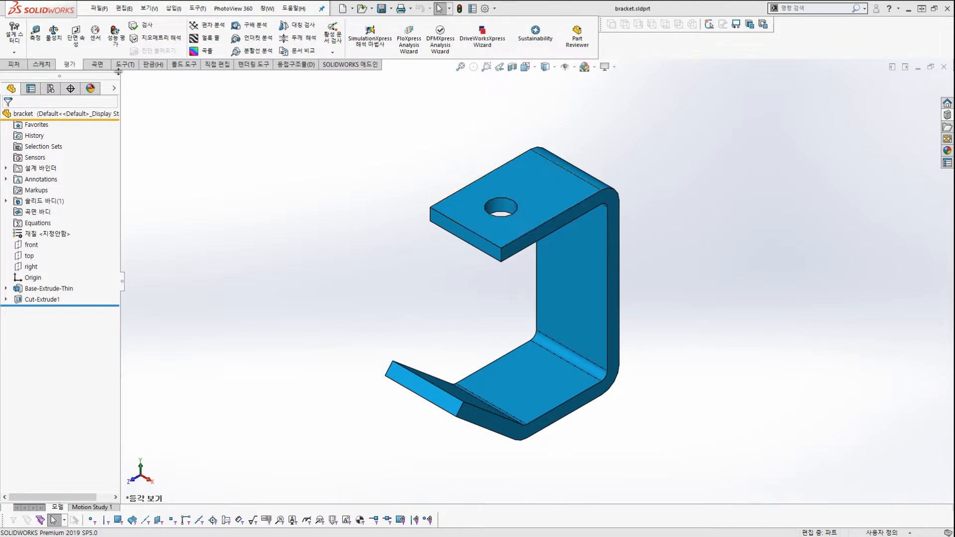
Make a new assembly from the open bracket part, using the millimetre assembly template from Training Templates
{"action": "left_click", "coordinate": [98, 9]}
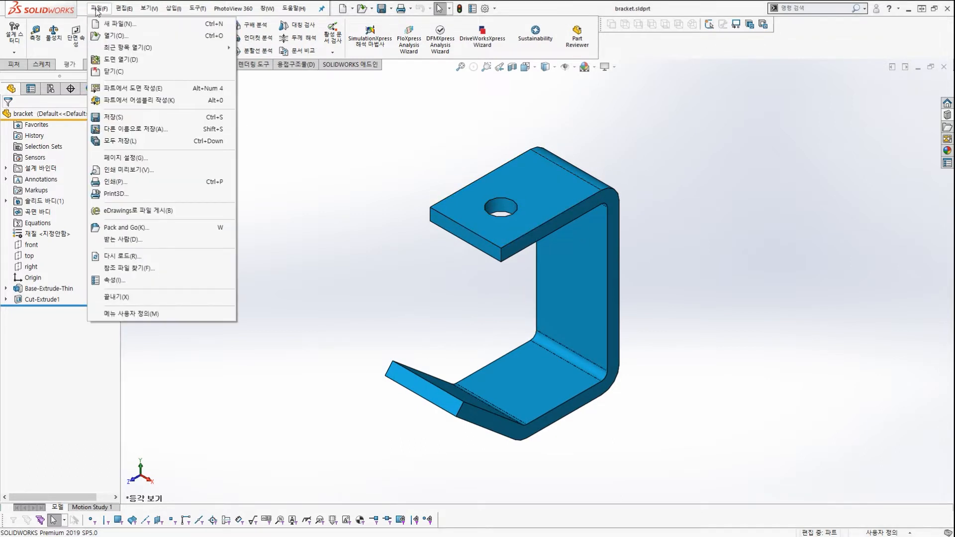
{"action": "left_click", "coordinate": [150, 100]}
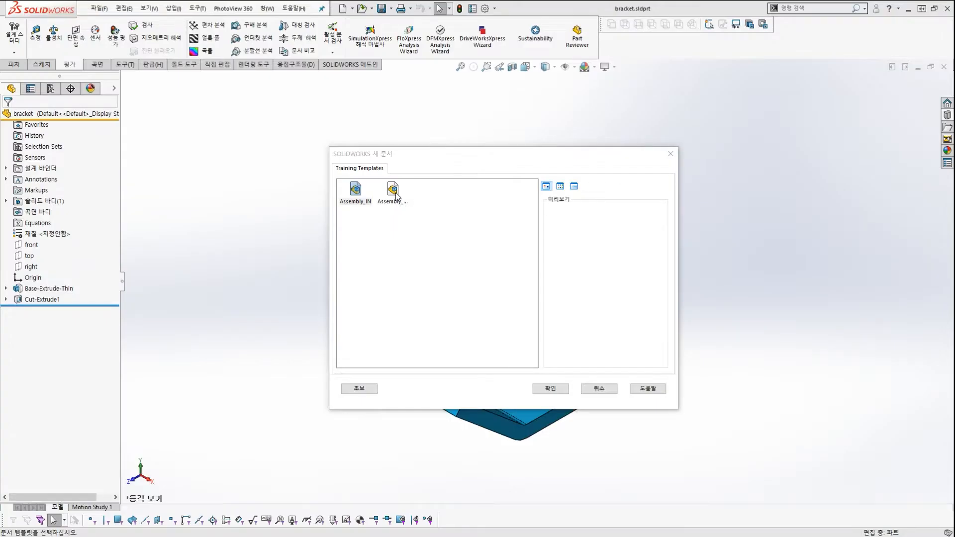
{"action": "left_click", "coordinate": [431, 190]}
{"action": "double_click", "coordinate": [396, 193]}
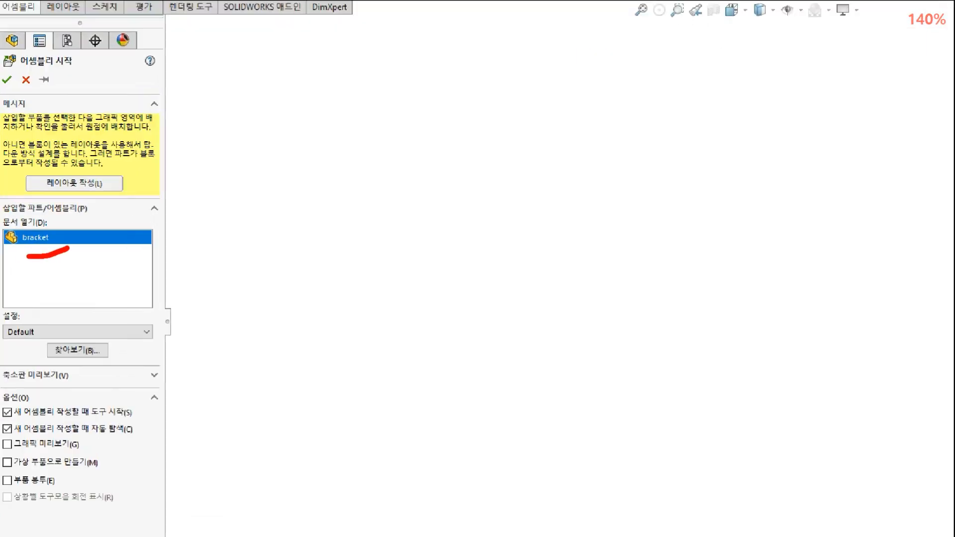
{"action": "left_click_drag", "start_coordinate": [28, 257], "coordinate": [63, 252]}
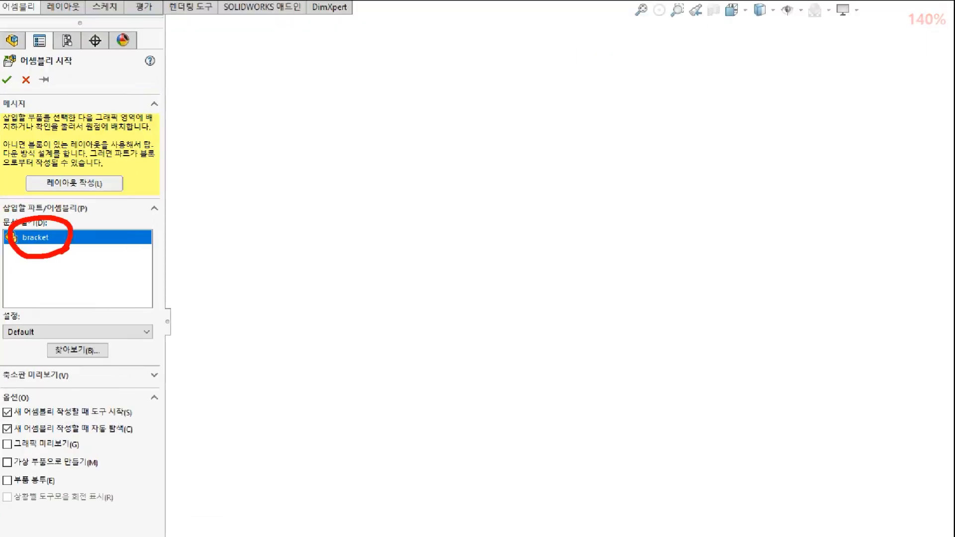
{"action": "left_click_drag", "start_coordinate": [405, 233], "coordinate": [189, 232]}
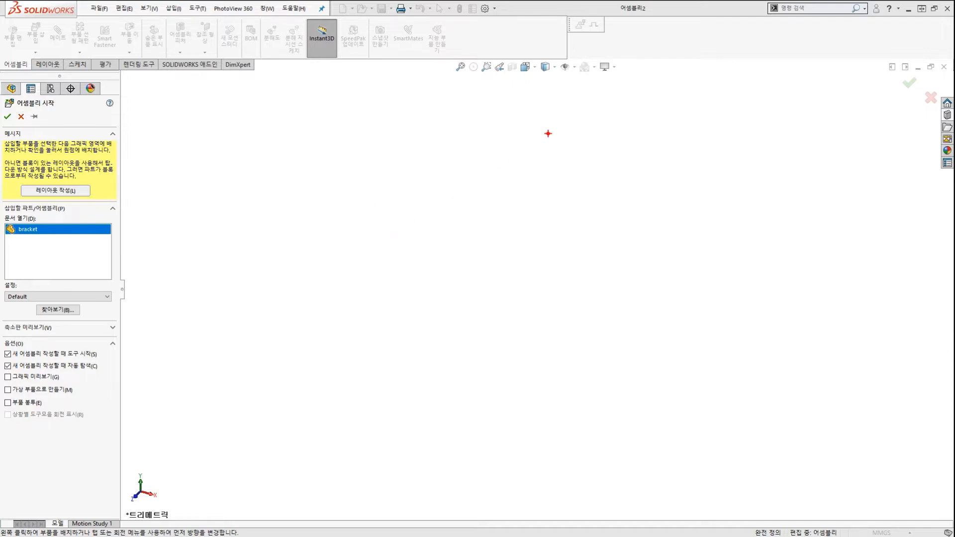
{"action": "mouse_move", "coordinate": [581, 73]}
{"action": "left_mouse_down"}
{"action": "mouse_move", "coordinate": [565, 63]}
{"action": "mouse_move", "coordinate": [581, 75]}
{"action": "left_mouse_up"}
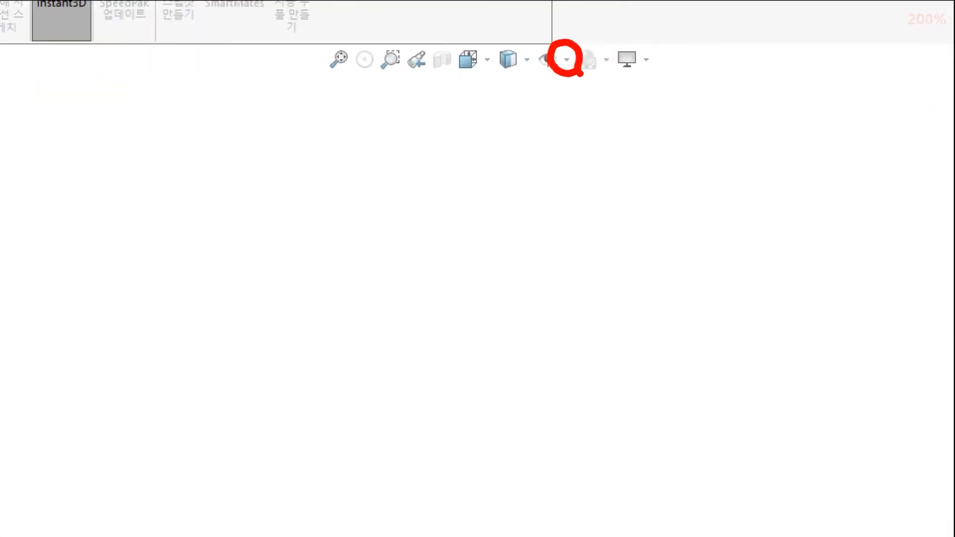
{"action": "left_click_drag", "start_coordinate": [616, 148], "coordinate": [568, 75], "text": "ctrl+shift"}
{"action": "key", "text": "Escape"}
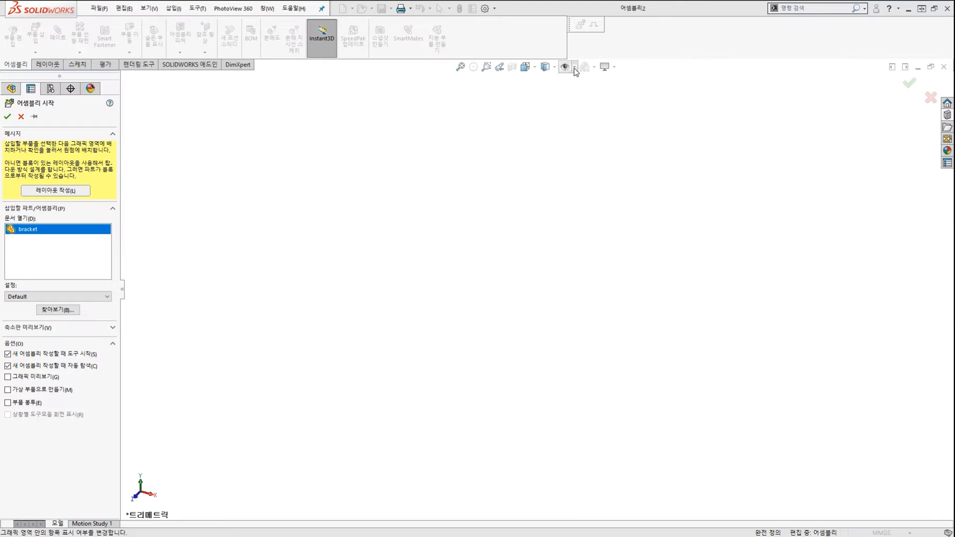
Turn on the display of origins and place the bracket on the assembly origin
{"action": "left_click", "coordinate": [574, 67]}
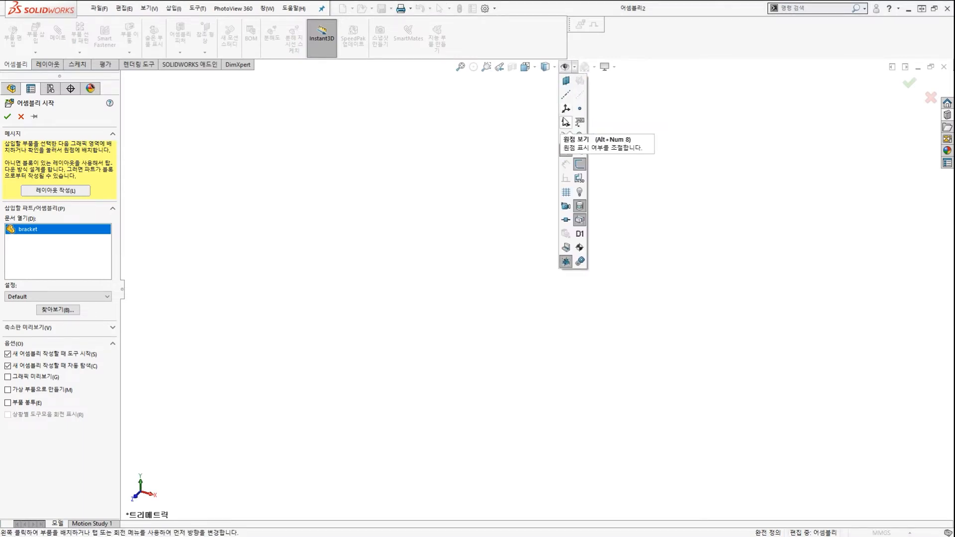
{"action": "left_click", "coordinate": [565, 122]}
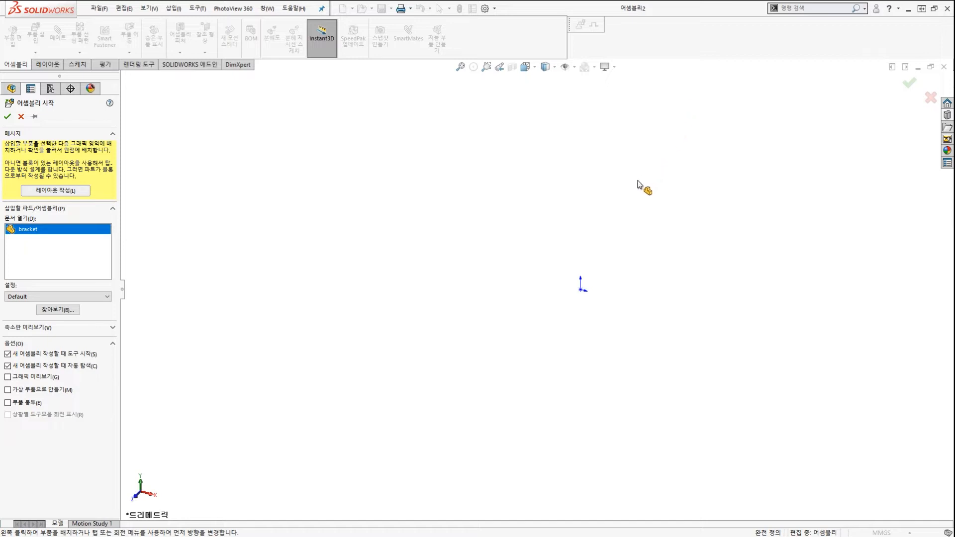
{"action": "left_click", "coordinate": [580, 290]}
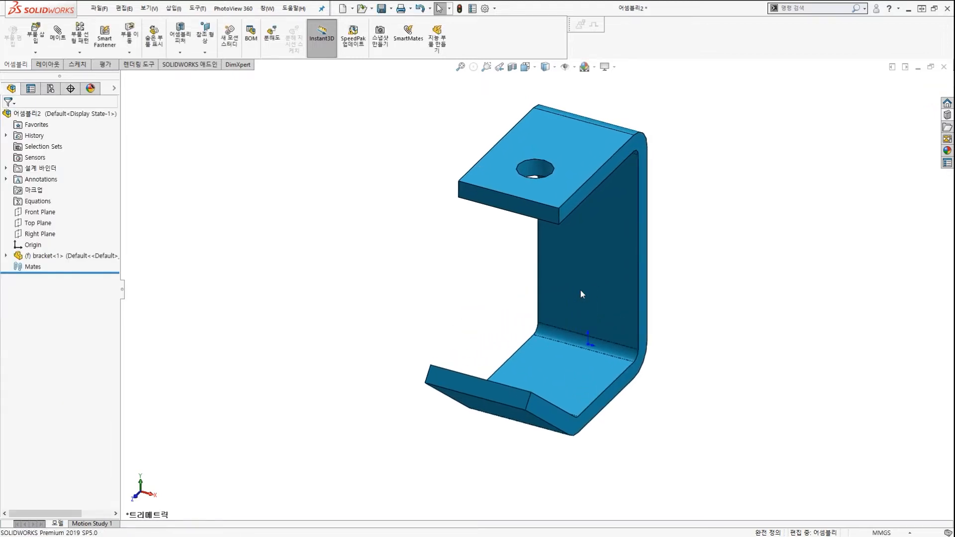
Try to move the placed bracket by its upper flange to test whether it is fixed
{"action": "scroll", "coordinate": [580, 289], "scroll_direction": "down", "scroll_amount": 2}
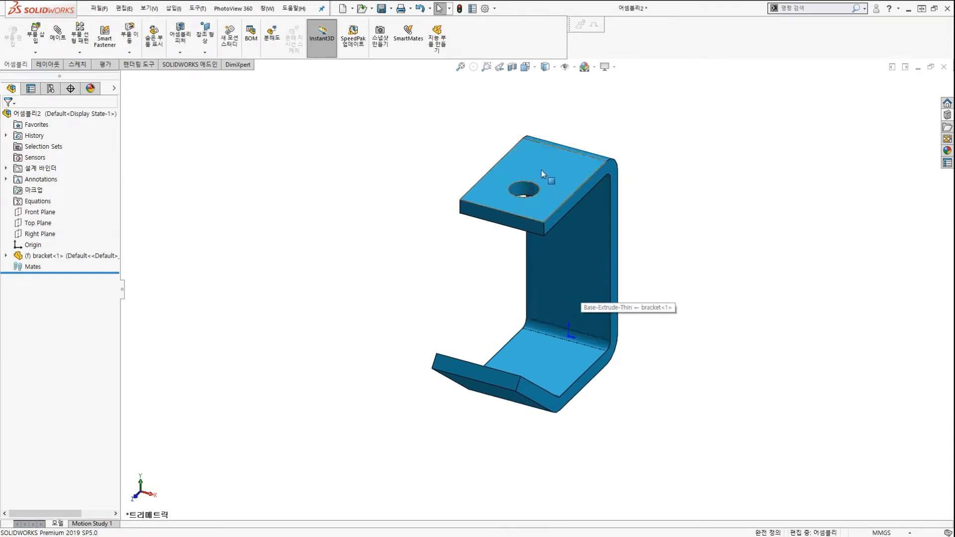
{"action": "left_click_drag", "start_coordinate": [541, 169], "coordinate": [466, 168]}
{"action": "middle_click_drag", "start_coordinate": [427, 164], "coordinate": [532, 241]}
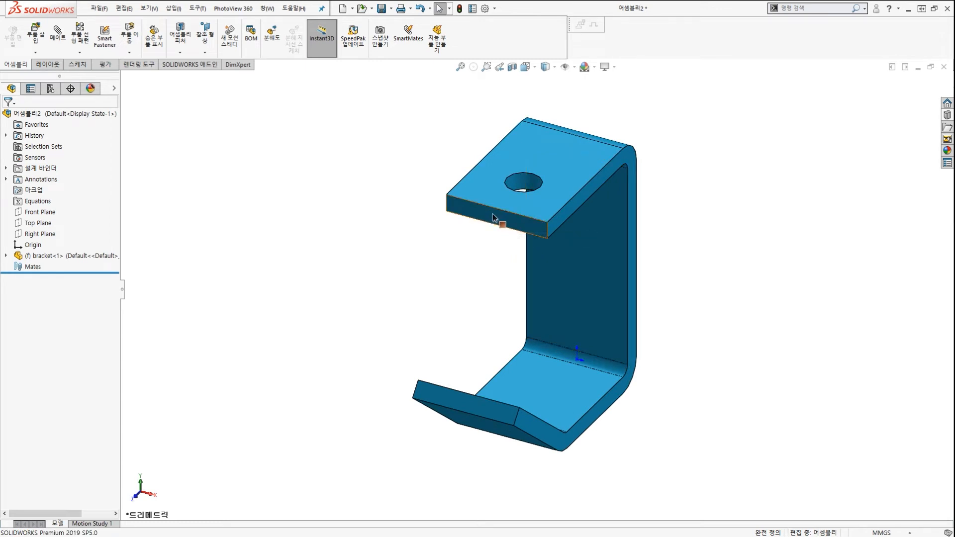
{"action": "left_click_drag", "start_coordinate": [493, 213], "coordinate": [385, 225]}
{"action": "left_click_drag", "start_coordinate": [609, 171], "coordinate": [576, 158]}
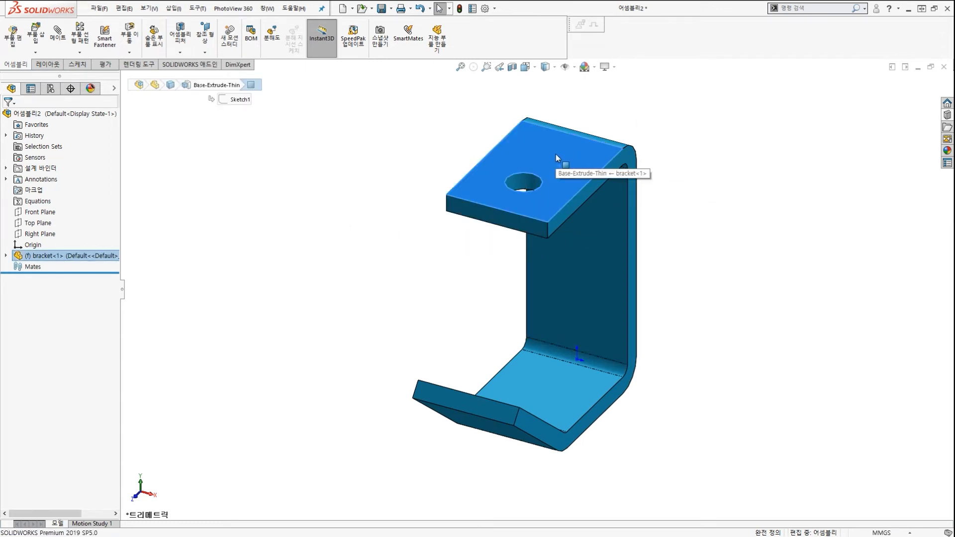
{"action": "left_click", "coordinate": [409, 146]}
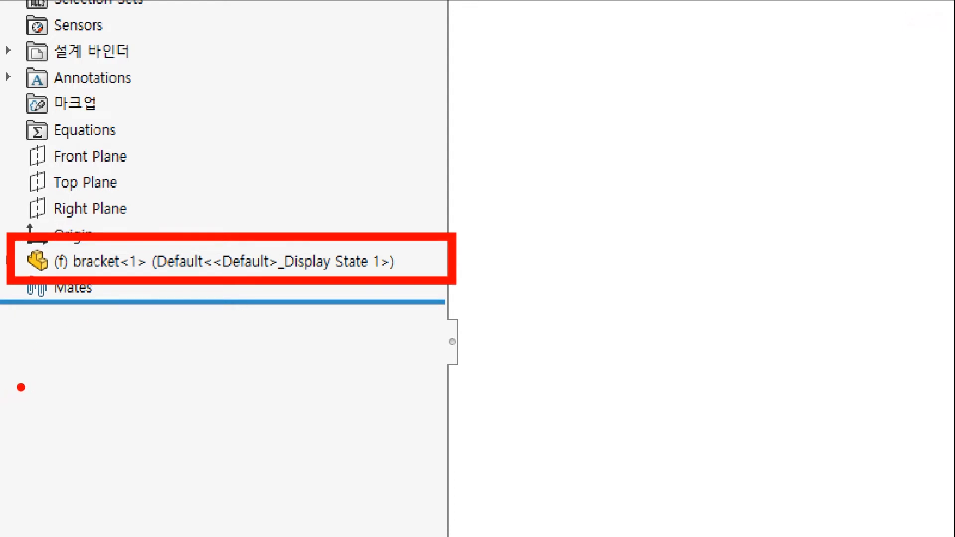
{"action": "mouse_move", "coordinate": [14, 386]}
{"action": "left_mouse_down"}
{"action": "mouse_move", "coordinate": [59, 314]}
{"action": "mouse_move", "coordinate": [56, 280]}
{"action": "left_mouse_up"}
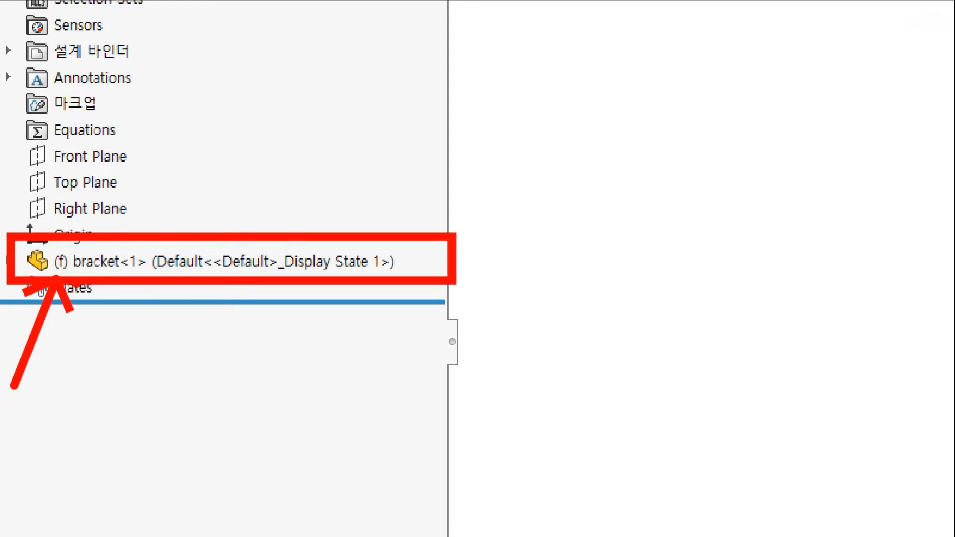
{"action": "mouse_move", "coordinate": [129, 355]}
{"action": "left_mouse_down"}
{"action": "mouse_move", "coordinate": [133, 274]}
{"action": "mouse_move", "coordinate": [124, 275]}
{"action": "left_mouse_up"}
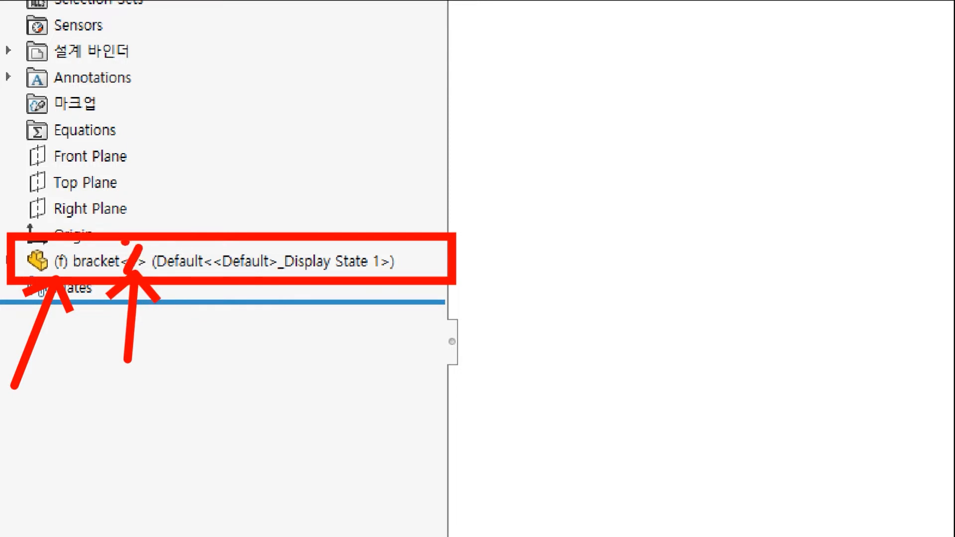
{"action": "left_click_drag", "start_coordinate": [122, 241], "coordinate": [143, 273]}
{"action": "mouse_move", "coordinate": [259, 286]}
{"action": "left_mouse_down"}
{"action": "mouse_move", "coordinate": [287, 230]}
{"action": "mouse_move", "coordinate": [256, 290]}
{"action": "left_mouse_up"}
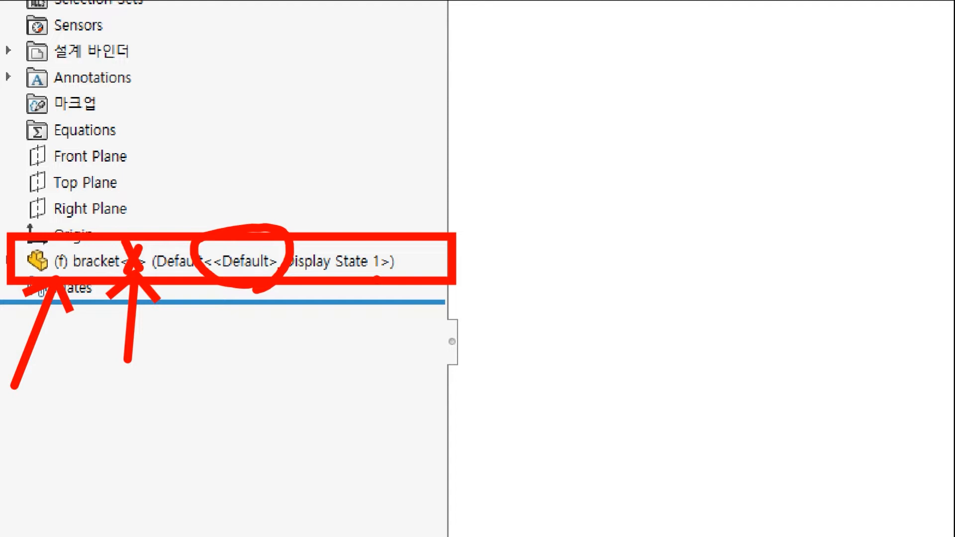
{"action": "mouse_move", "coordinate": [377, 279]}
{"action": "left_mouse_down"}
{"action": "mouse_move", "coordinate": [268, 293]}
{"action": "mouse_move", "coordinate": [440, 259]}
{"action": "mouse_move", "coordinate": [417, 273]}
{"action": "left_mouse_up"}
{"action": "key", "text": "Escape"}
{"action": "scroll", "coordinate": [452, 284], "scroll_direction": "up", "scroll_amount": 1}
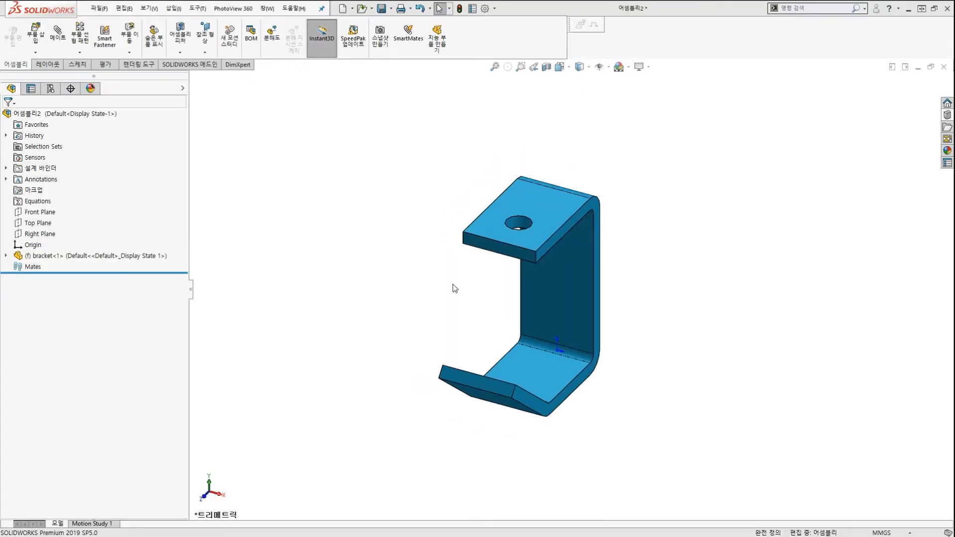
Insert one Yoke_male component from the Case Study library folder and place it beside the bracket's upper flange
{"action": "scroll", "coordinate": [519, 306], "scroll_direction": "down", "scroll_amount": 1}
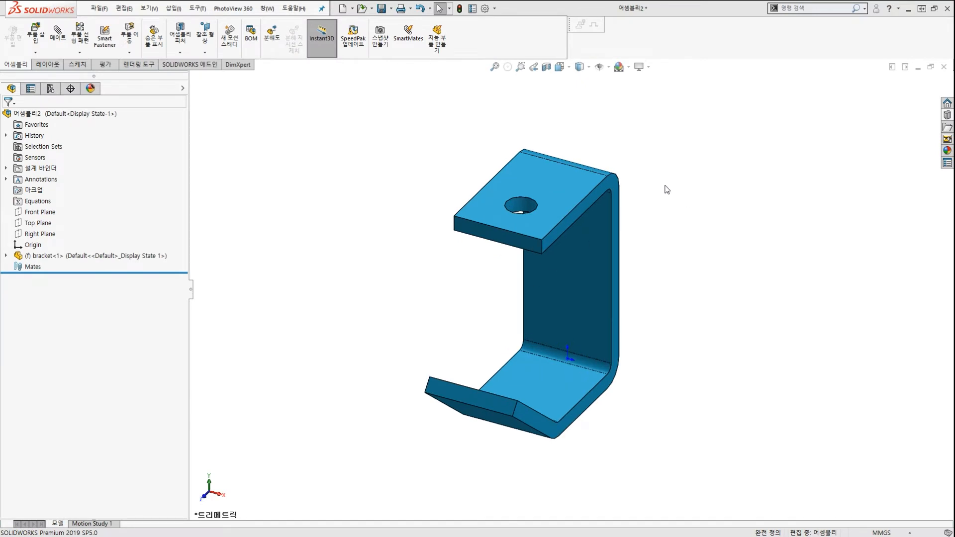
{"action": "scroll", "coordinate": [587, 190], "scroll_direction": "up", "scroll_amount": 1}
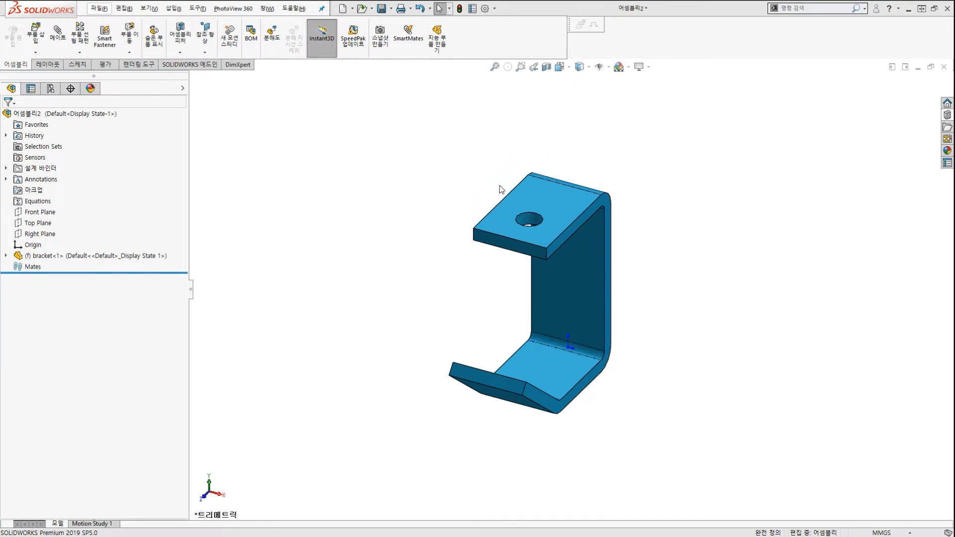
{"action": "left_click", "coordinate": [947, 116]}
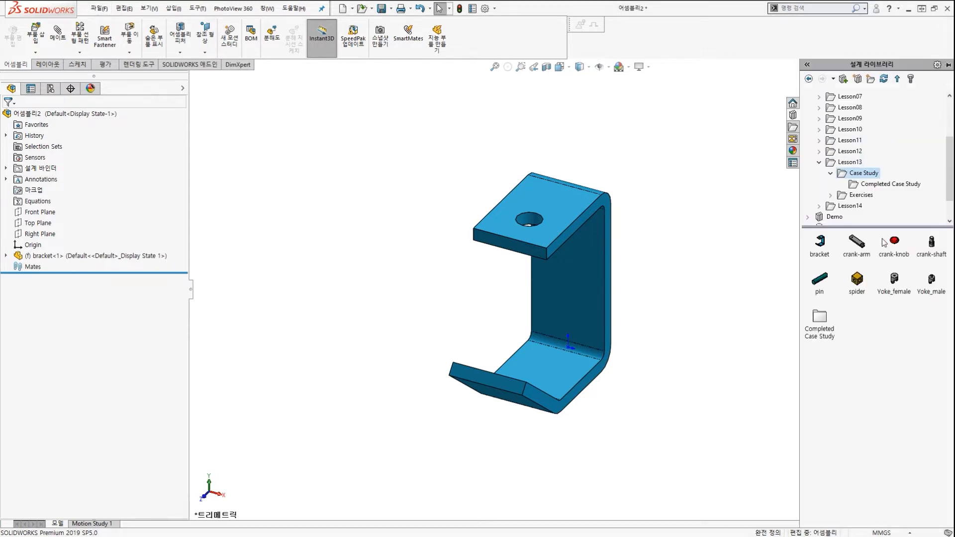
{"action": "left_click", "coordinate": [899, 242]}
{"action": "left_click", "coordinate": [900, 287]}
{"action": "left_click", "coordinate": [931, 279]}
{"action": "left_click_drag", "start_coordinate": [931, 281], "coordinate": [735, 212]}
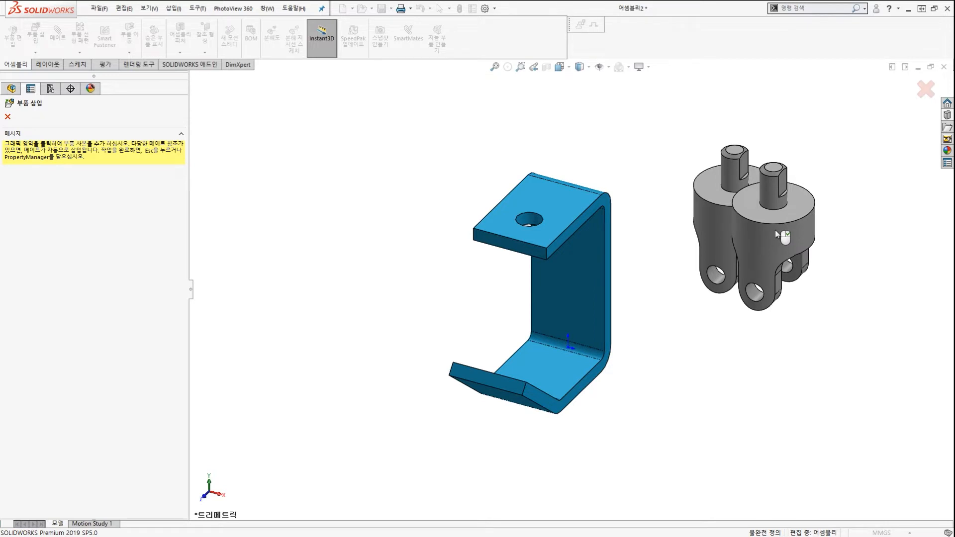
{"action": "key", "text": "Escape"}
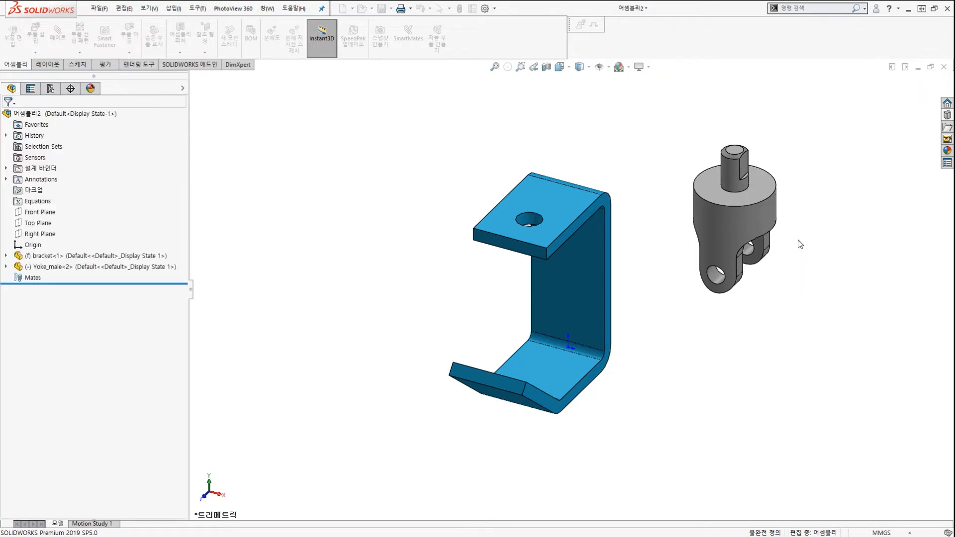
Move the Yoke_male freely beside the bracket and rotate it until the opening between its fork arms faces the viewer
{"action": "key", "text": "f"}
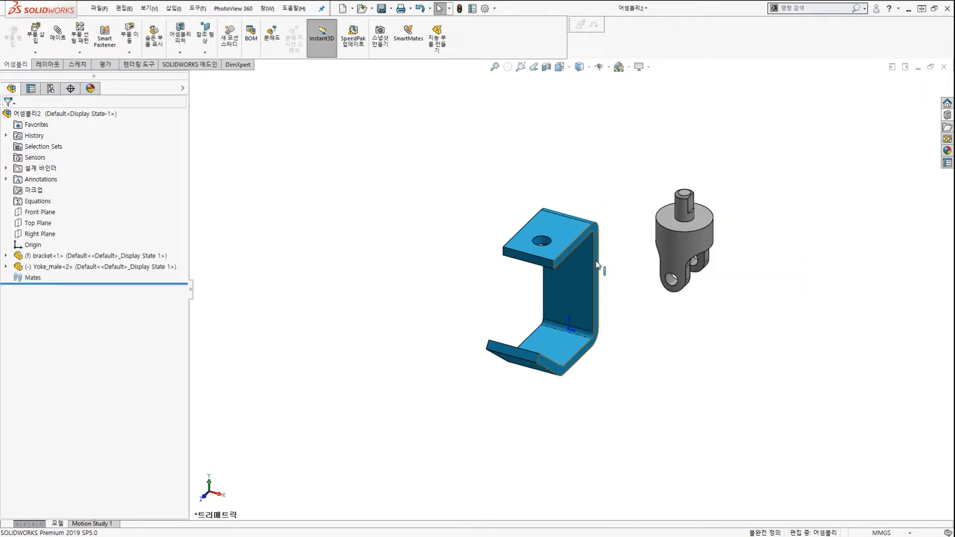
{"action": "scroll", "coordinate": [599, 268], "scroll_direction": "down", "scroll_amount": 2}
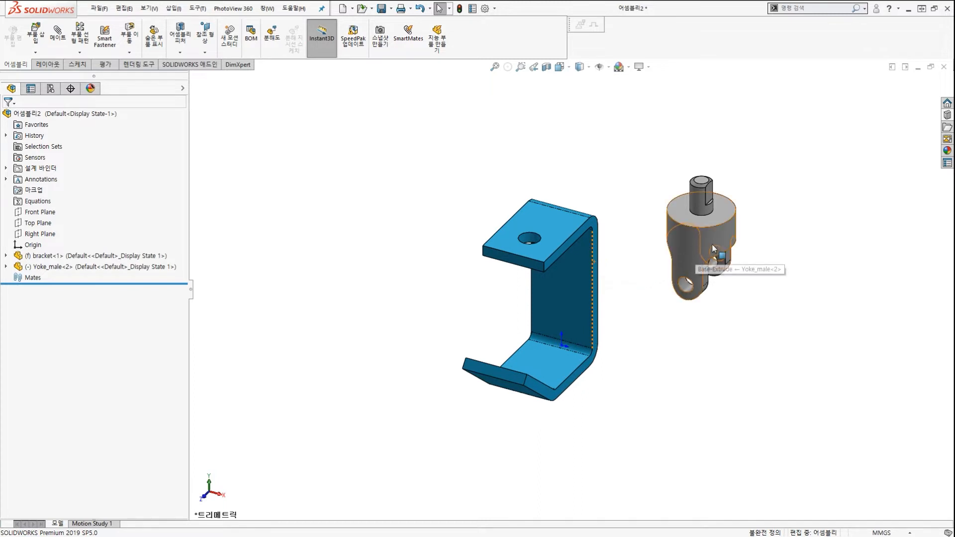
{"action": "left_click_drag", "start_coordinate": [719, 234], "coordinate": [740, 221]}
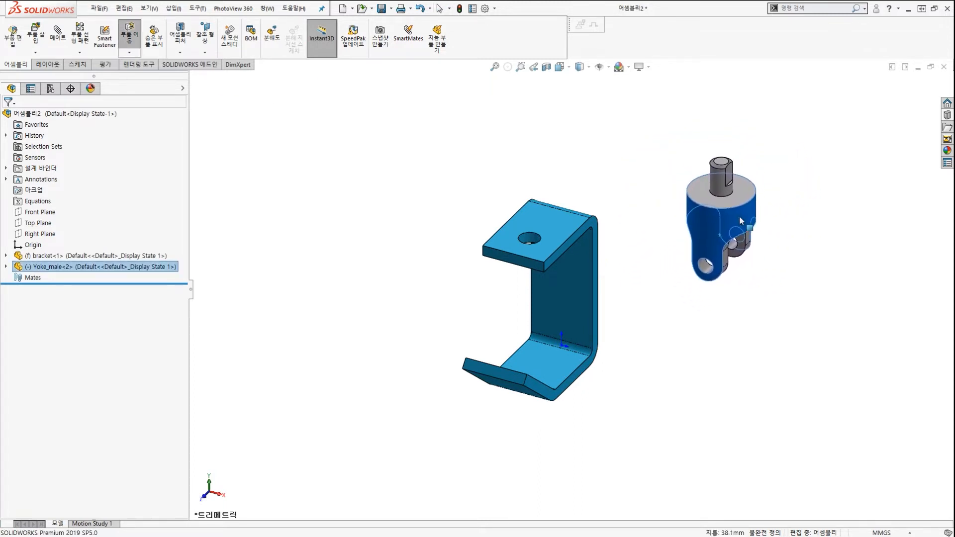
{"action": "key", "text": "Escape"}
{"action": "right_click_drag", "start_coordinate": [728, 217], "coordinate": [721, 269]}
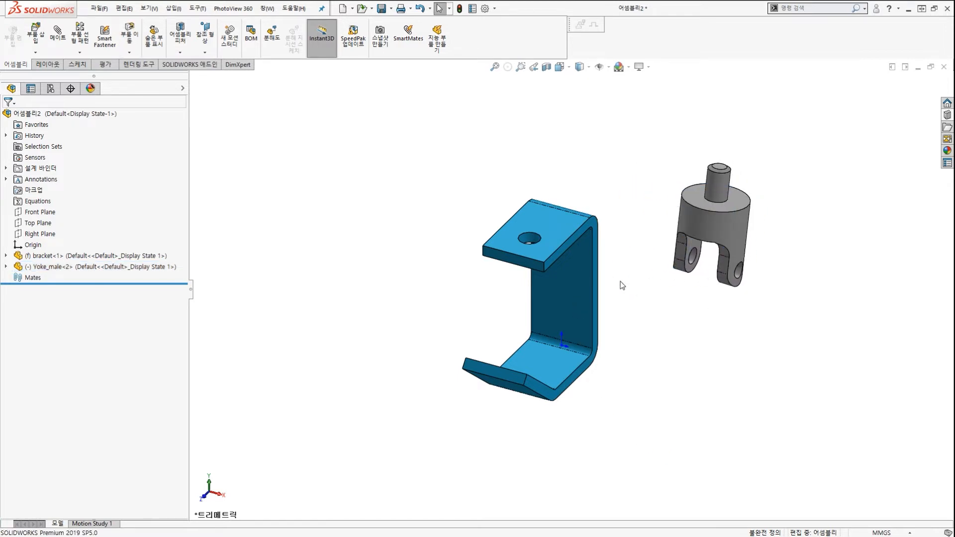
{"action": "left_click_drag", "start_coordinate": [727, 227], "coordinate": [754, 265], "text": "alt"}
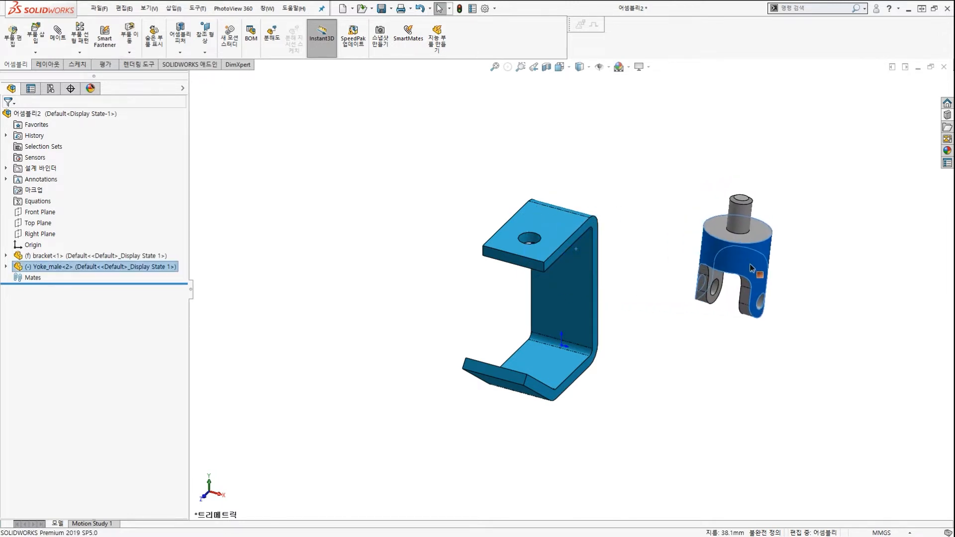
{"action": "left_click", "coordinate": [670, 241]}
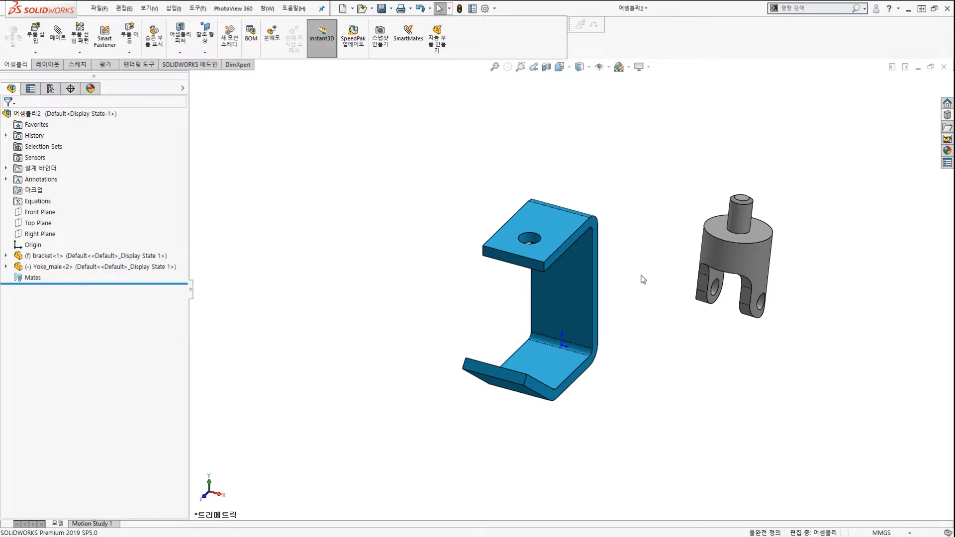
Rotate the Yoke_male upside down and back upright beside the bracket to test its free rotation
{"action": "left_click_drag", "start_coordinate": [723, 269], "coordinate": [728, 266]}
{"action": "right_click_drag", "start_coordinate": [728, 262], "coordinate": [720, 256]}
{"action": "left_click", "coordinate": [735, 259]}
{"action": "mouse_move", "coordinate": [736, 258]}
{"action": "left_mouse_down"}
{"action": "mouse_move", "coordinate": [713, 273]}
{"action": "mouse_move", "coordinate": [516, 281]}
{"action": "mouse_move", "coordinate": [744, 260]}
{"action": "mouse_move", "coordinate": [741, 252]}
{"action": "left_mouse_up"}
{"action": "right_click_drag", "start_coordinate": [741, 253], "coordinate": [747, 449]}
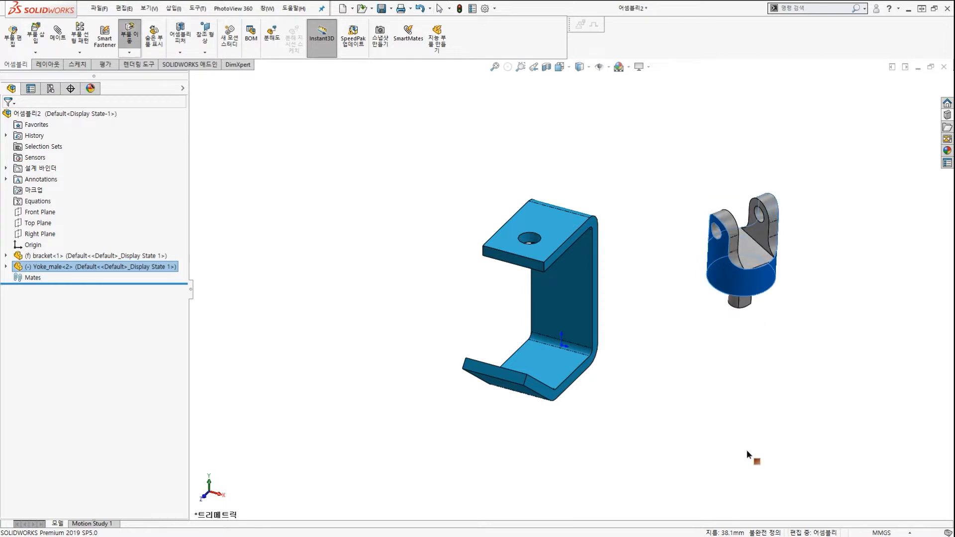
{"action": "left_click", "coordinate": [732, 388]}
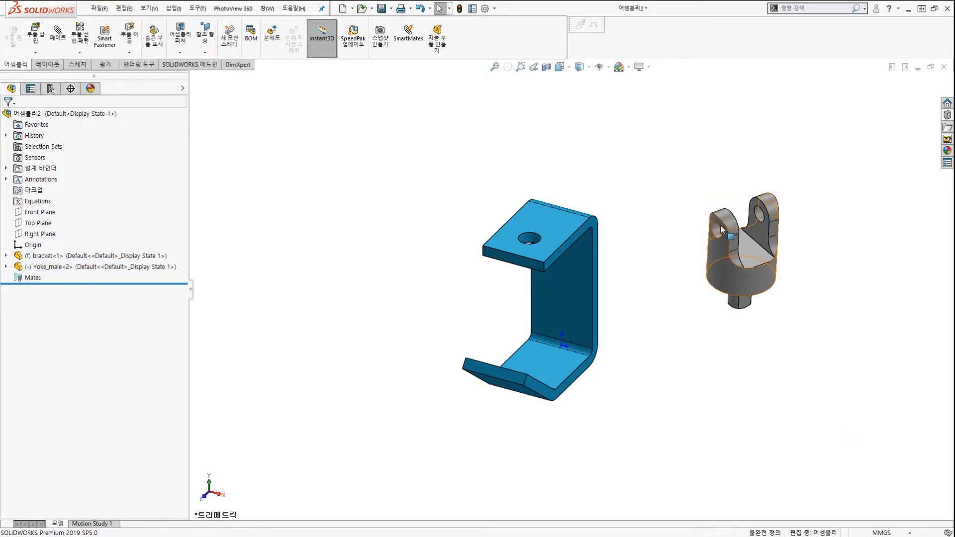
{"action": "right_click_drag", "start_coordinate": [721, 228], "coordinate": [754, 329]}
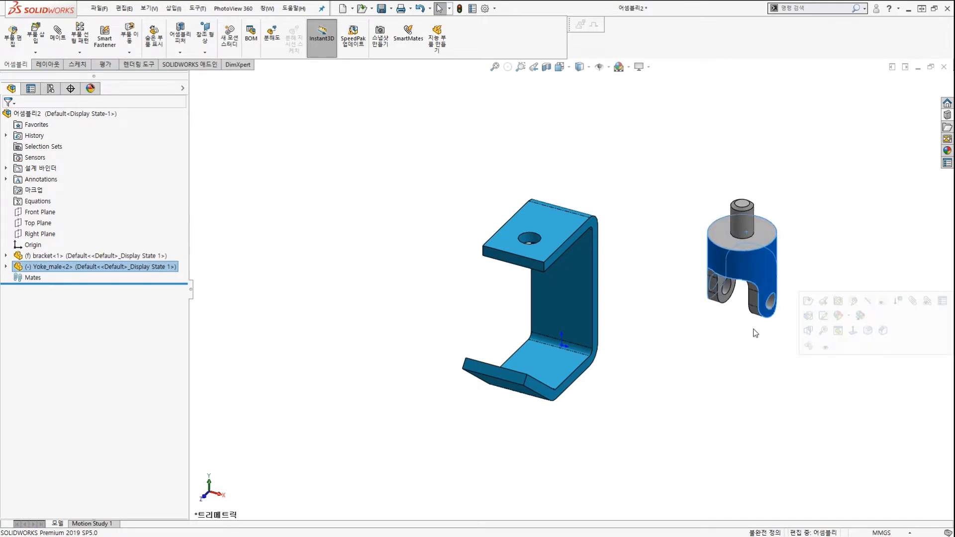
{"action": "left_click", "coordinate": [753, 340]}
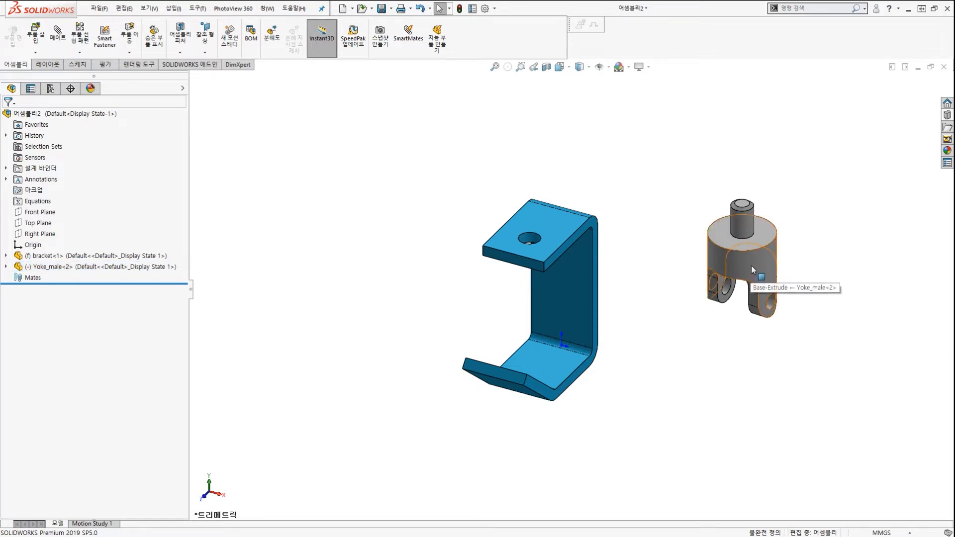
Move the Yoke_male farther away from the bracket and turn it slightly with its shaft pointing up
{"action": "left_click_drag", "start_coordinate": [752, 267], "coordinate": [834, 243]}
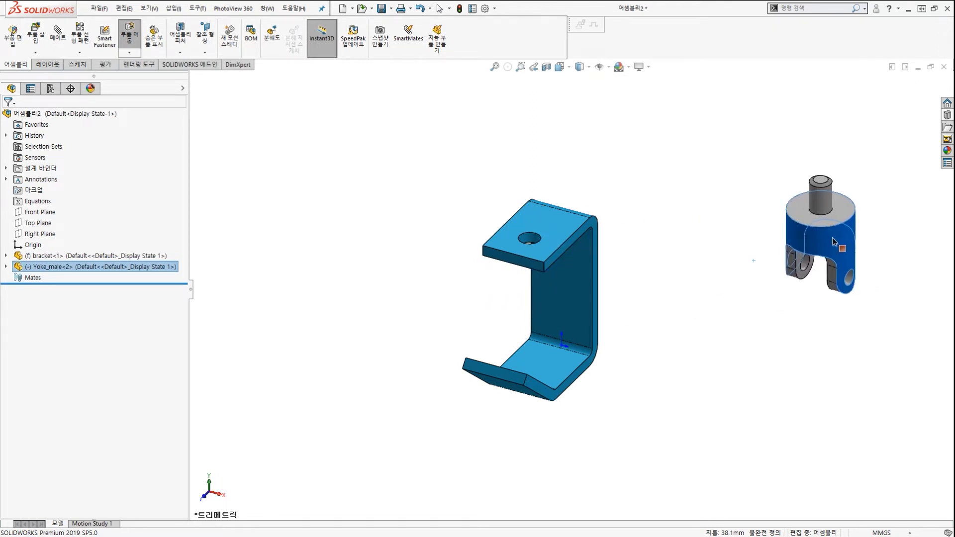
{"action": "left_click", "coordinate": [732, 238]}
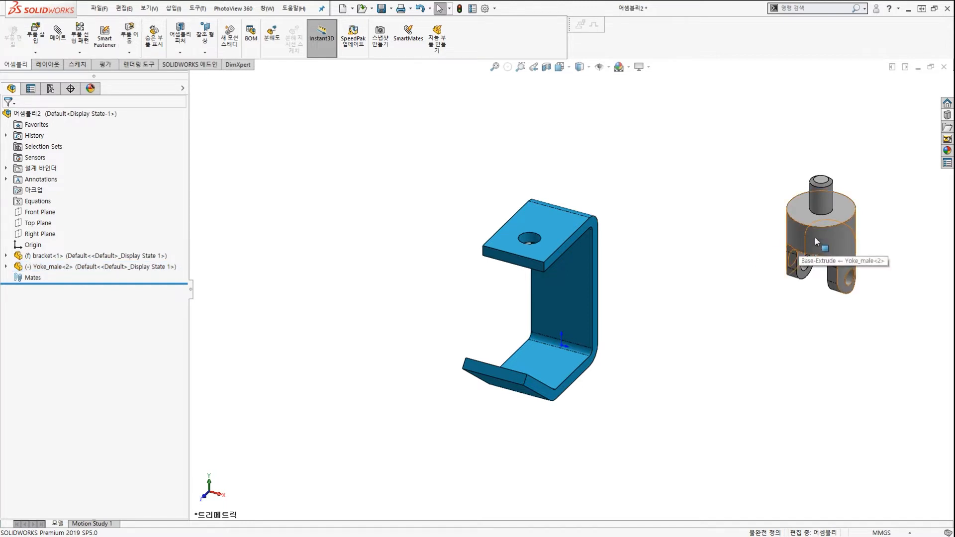
{"action": "mouse_move", "coordinate": [815, 235]}
{"action": "right_mouse_down"}
{"action": "mouse_move", "coordinate": [830, 220]}
{"action": "mouse_move", "coordinate": [846, 247]}
{"action": "mouse_move", "coordinate": [817, 215]}
{"action": "mouse_move", "coordinate": [827, 226]}
{"action": "right_mouse_up"}
{"action": "left_click", "coordinate": [719, 224]}
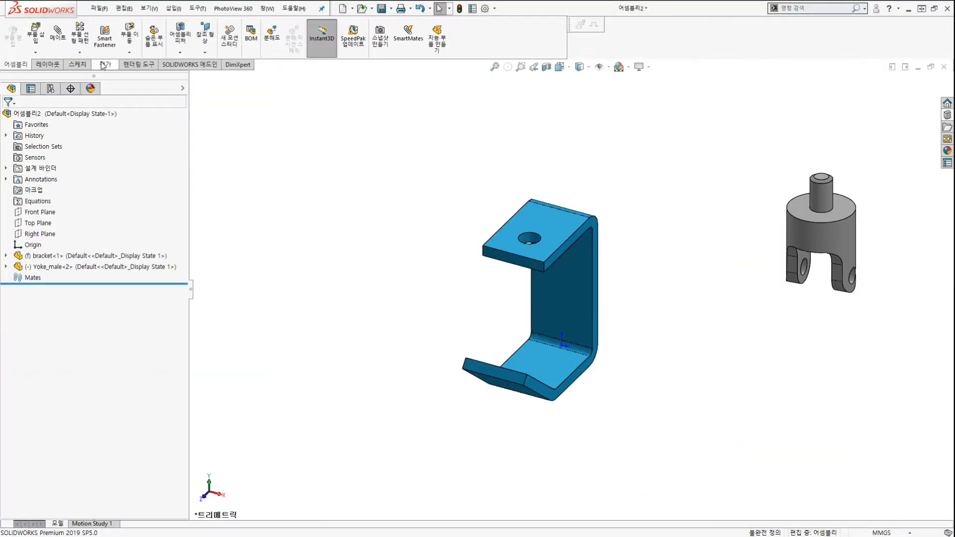
Add a concentric mate between the Yoke_male's cylindrical shaft face and the hole in the bracket's upper flange
{"action": "left_click", "coordinate": [59, 39]}
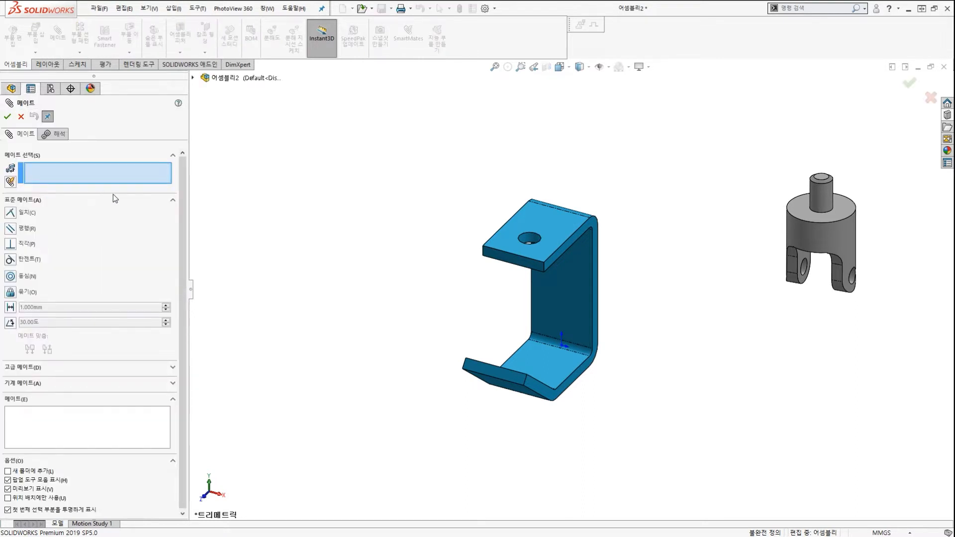
{"action": "left_click", "coordinate": [173, 202]}
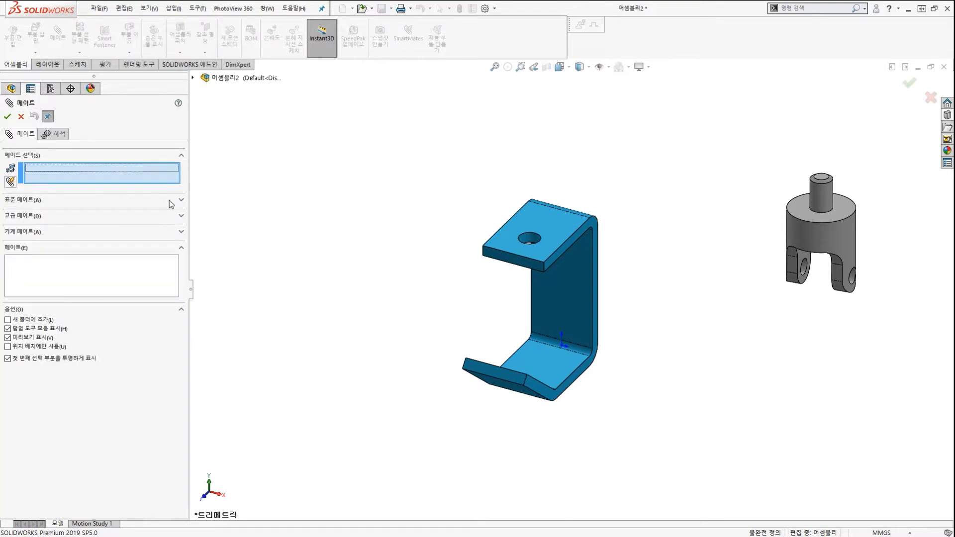
{"action": "mouse_move", "coordinate": [89, 198]}
{"action": "left_mouse_down"}
{"action": "mouse_move", "coordinate": [51, 219]}
{"action": "mouse_move", "coordinate": [35, 242]}
{"action": "left_mouse_up"}
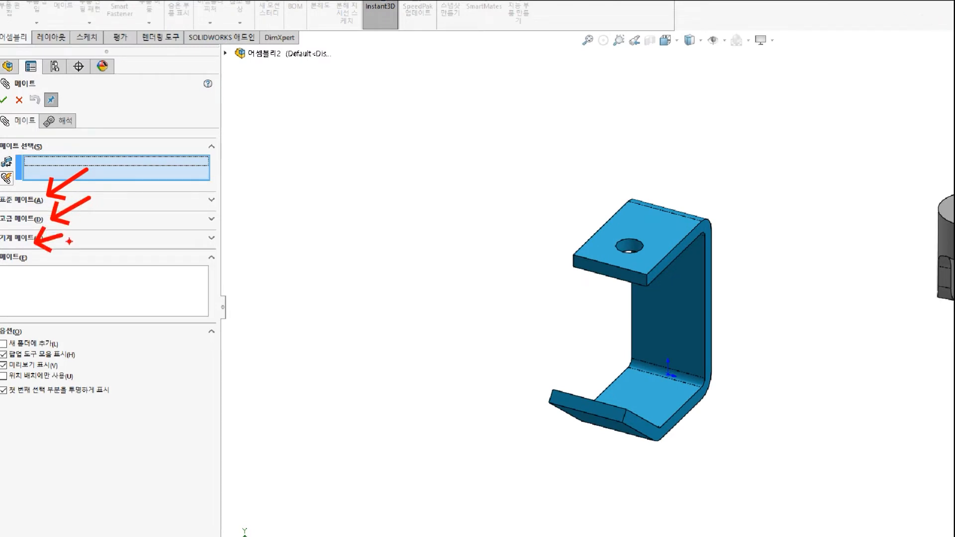
{"action": "key", "text": "Escape"}
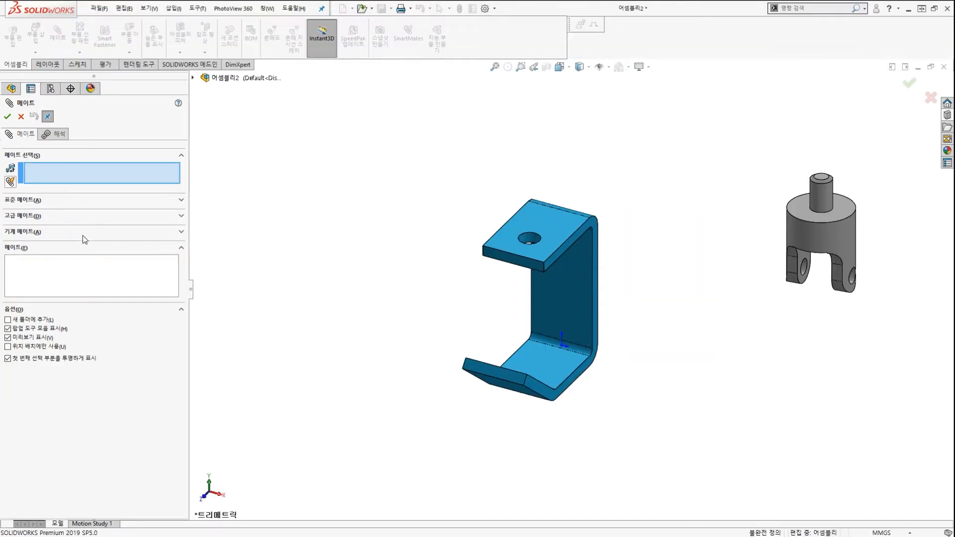
{"action": "left_click", "coordinate": [181, 202]}
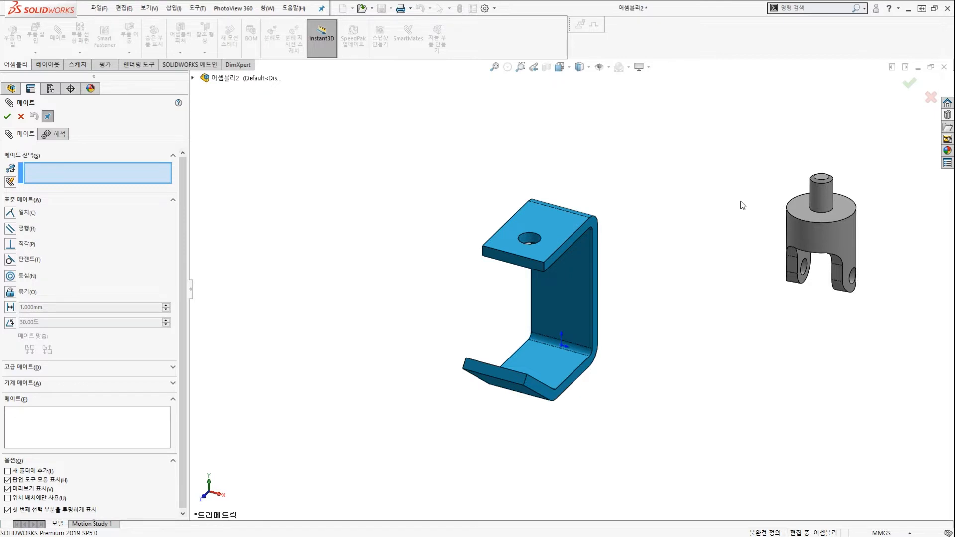
{"action": "scroll", "coordinate": [820, 201], "scroll_direction": "down", "scroll_amount": 2}
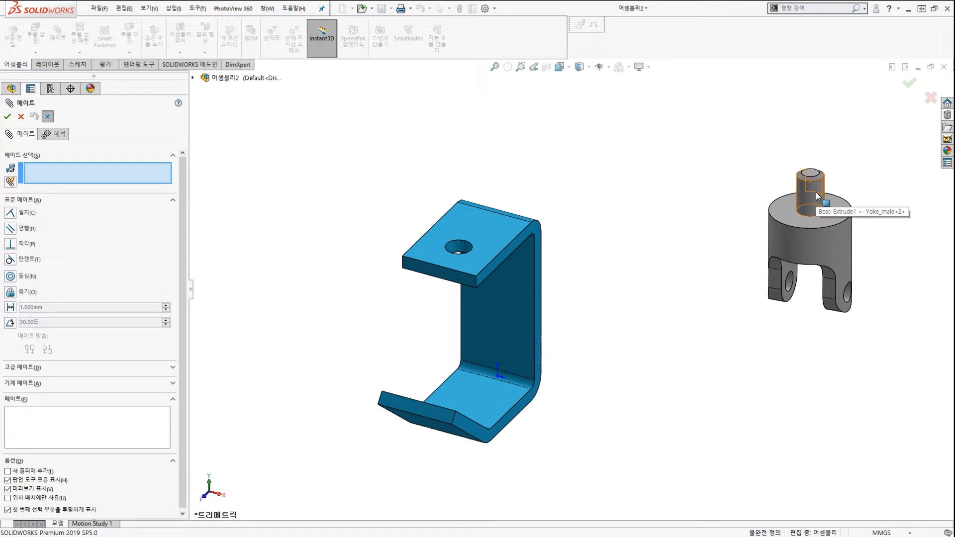
{"action": "left_click", "coordinate": [817, 196]}
{"action": "scroll", "coordinate": [465, 254], "scroll_direction": "down", "scroll_amount": 2}
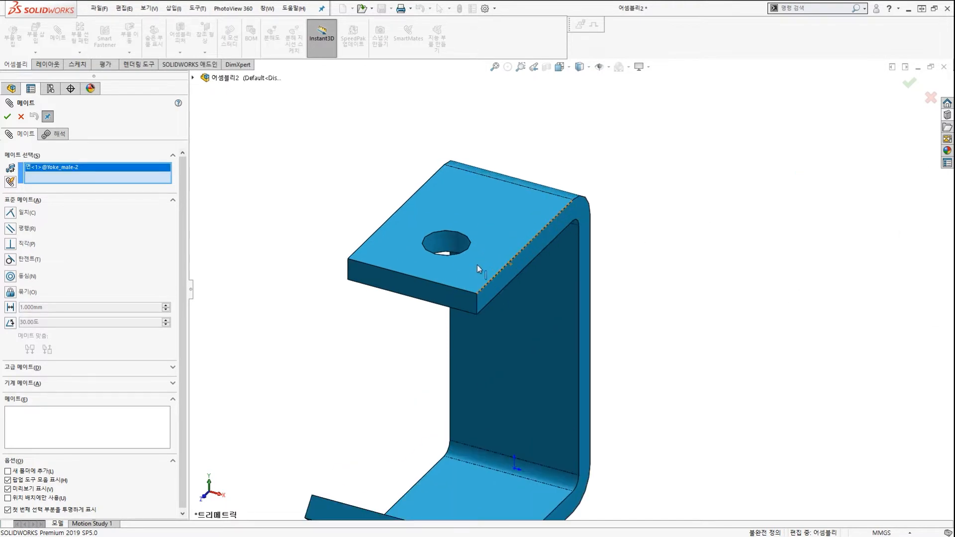
{"action": "left_click", "coordinate": [455, 242]}
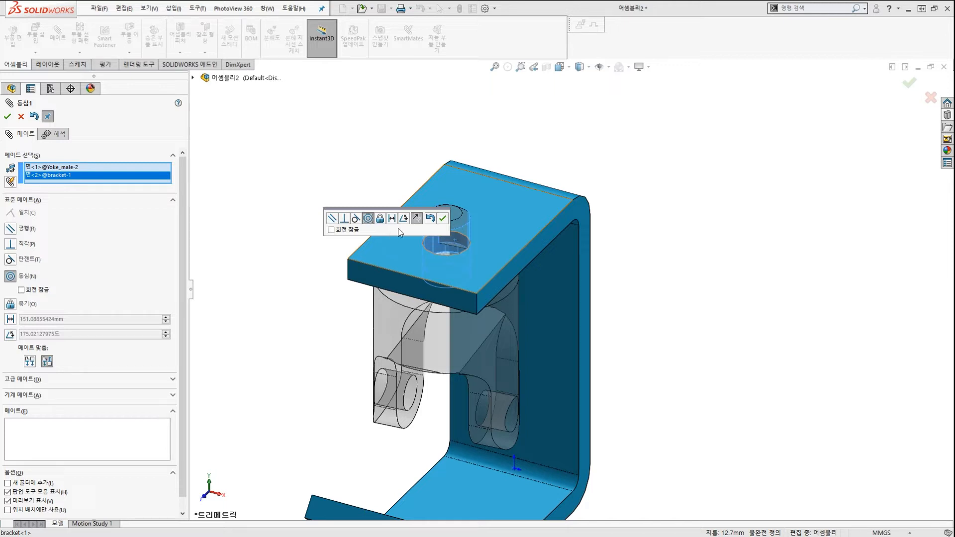
{"action": "left_click", "coordinate": [442, 218]}
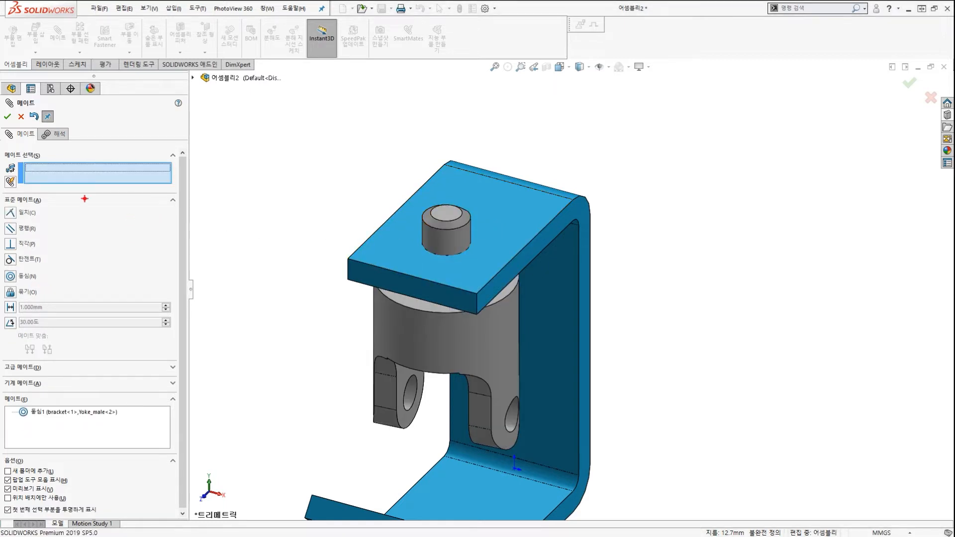
Leave the Mate command and expand the Mates folder to examine the concentric mate between the bracket and the Yoke_male
{"action": "mouse_move", "coordinate": [66, 165]}
{"action": "left_mouse_down"}
{"action": "mouse_move", "coordinate": [158, 363]}
{"action": "mouse_move", "coordinate": [94, 408]}
{"action": "mouse_move", "coordinate": [112, 412]}
{"action": "left_mouse_up"}
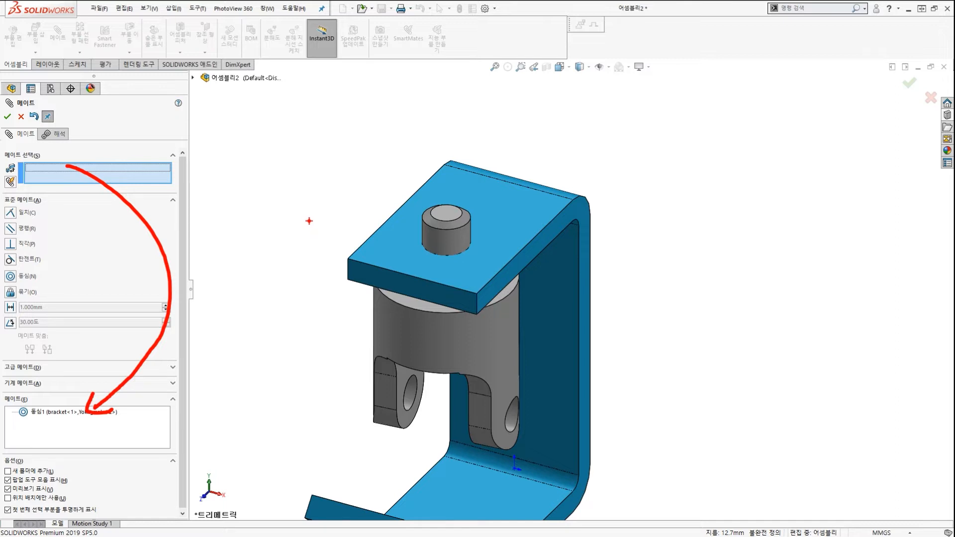
{"action": "key", "text": "Escape"}
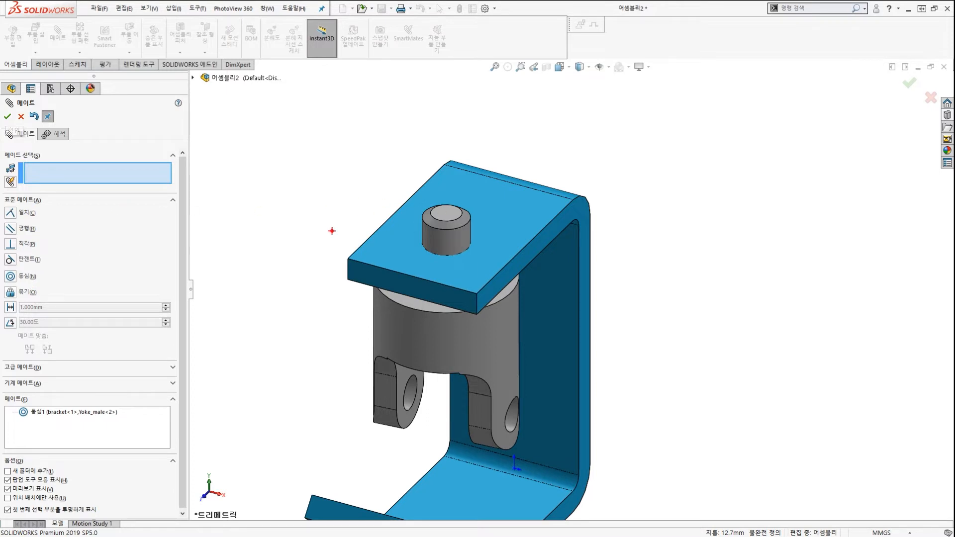
{"action": "mouse_move", "coordinate": [102, 423]}
{"action": "left_mouse_down"}
{"action": "mouse_move", "coordinate": [110, 385]}
{"action": "mouse_move", "coordinate": [114, 416]}
{"action": "left_mouse_up"}
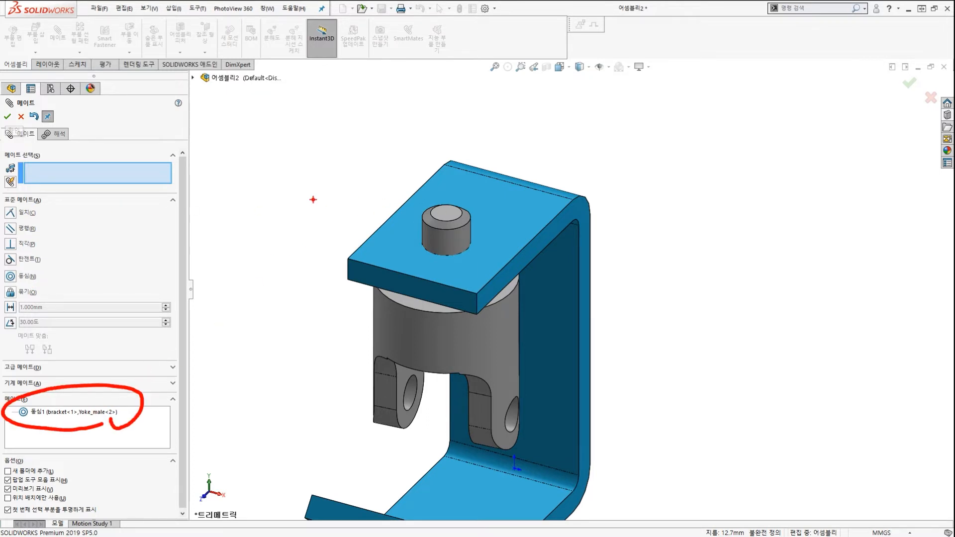
{"action": "key", "text": "Escape"}
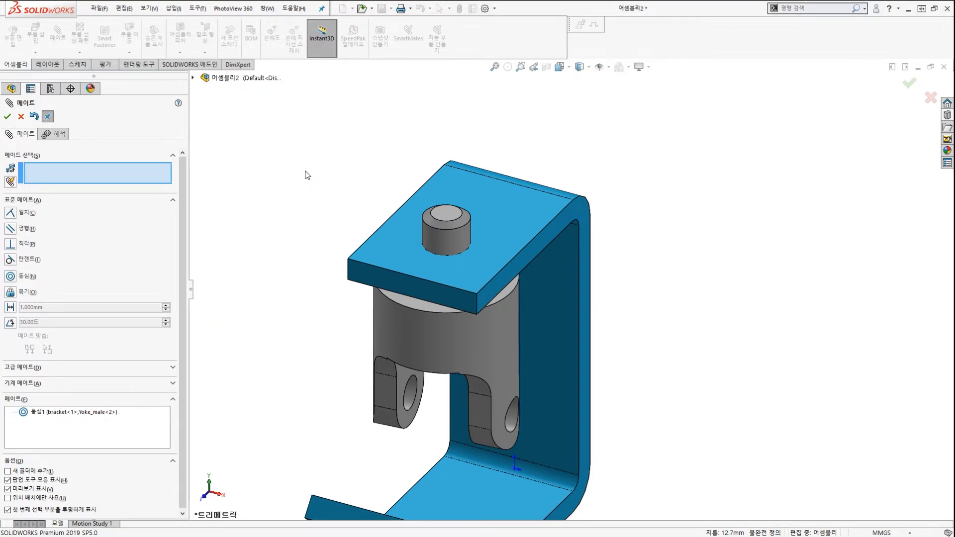
{"action": "key", "text": "Escape"}
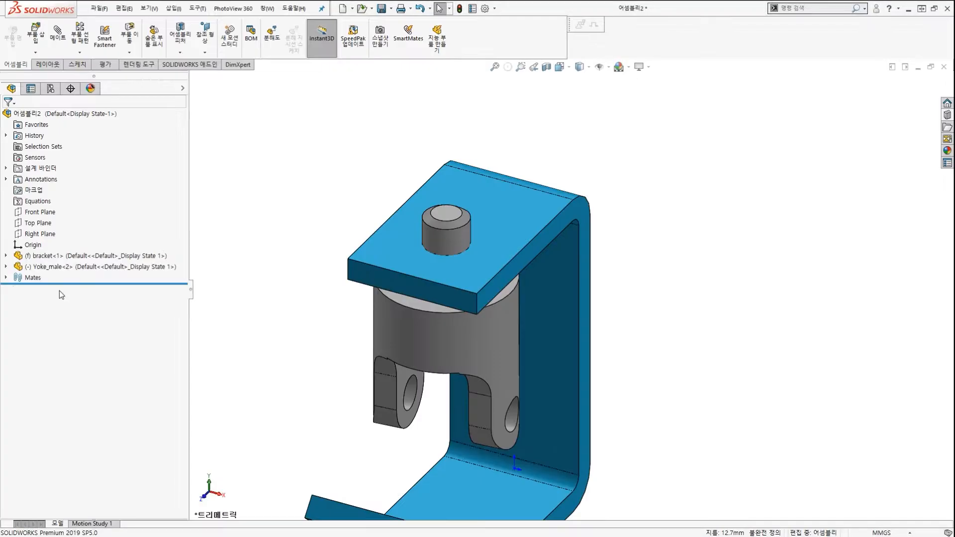
{"action": "left_click", "coordinate": [3, 281]}
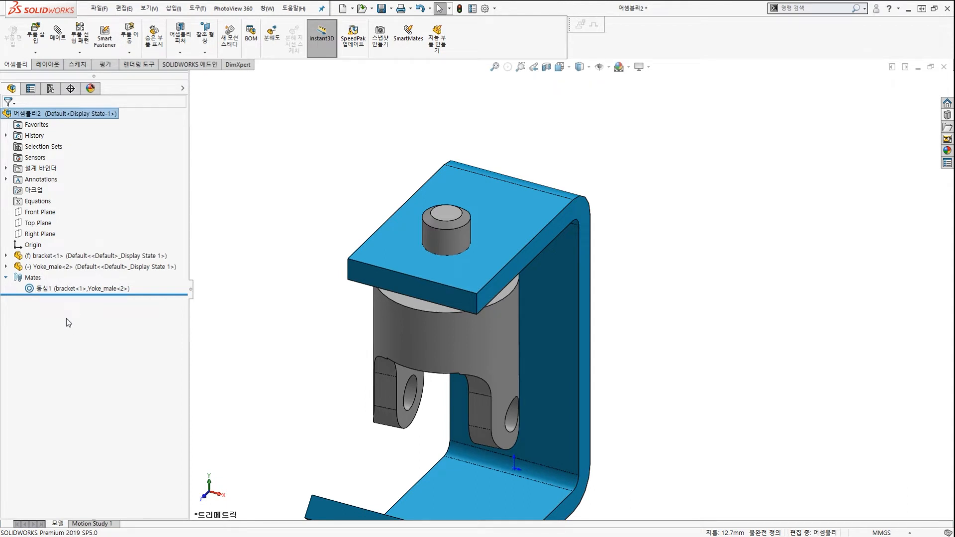
{"action": "key", "text": "ctrl+2"}
{"action": "mouse_move", "coordinate": [74, 310]}
{"action": "left_mouse_down"}
{"action": "mouse_move", "coordinate": [38, 315]}
{"action": "mouse_move", "coordinate": [158, 297]}
{"action": "mouse_move", "coordinate": [110, 326]}
{"action": "left_mouse_up"}
{"action": "key", "text": "Escape"}
Save the assembly as 13장 탑어셈블리 in assembly format in the Lesson13 Case Study folder
{"action": "left_click", "coordinate": [98, 8]}
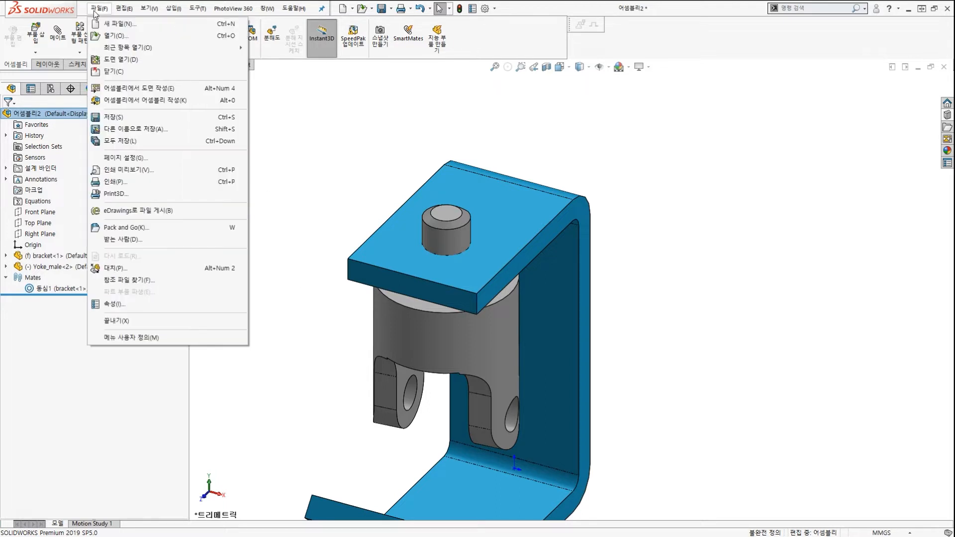
{"action": "left_click", "coordinate": [120, 118]}
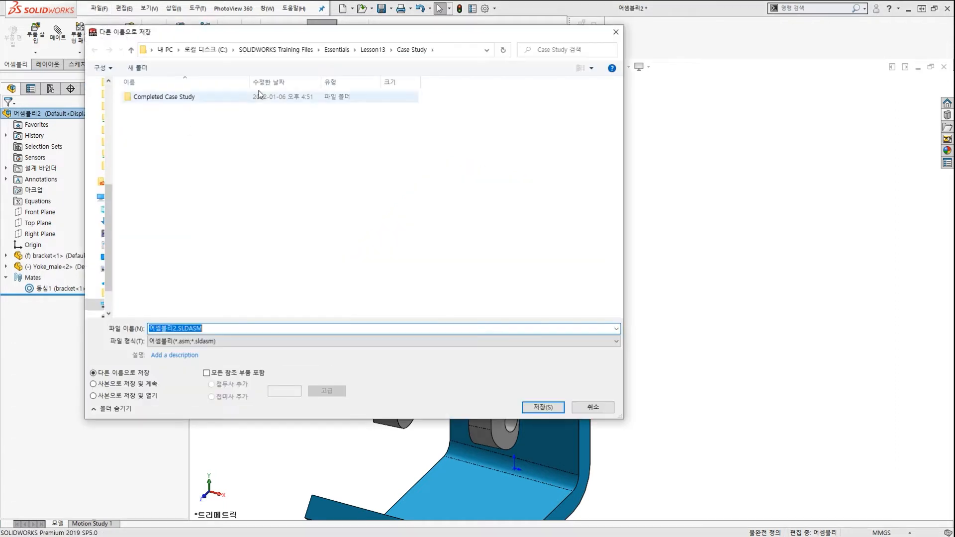
{"action": "left_click_drag", "start_coordinate": [433, 63], "coordinate": [427, 85]}
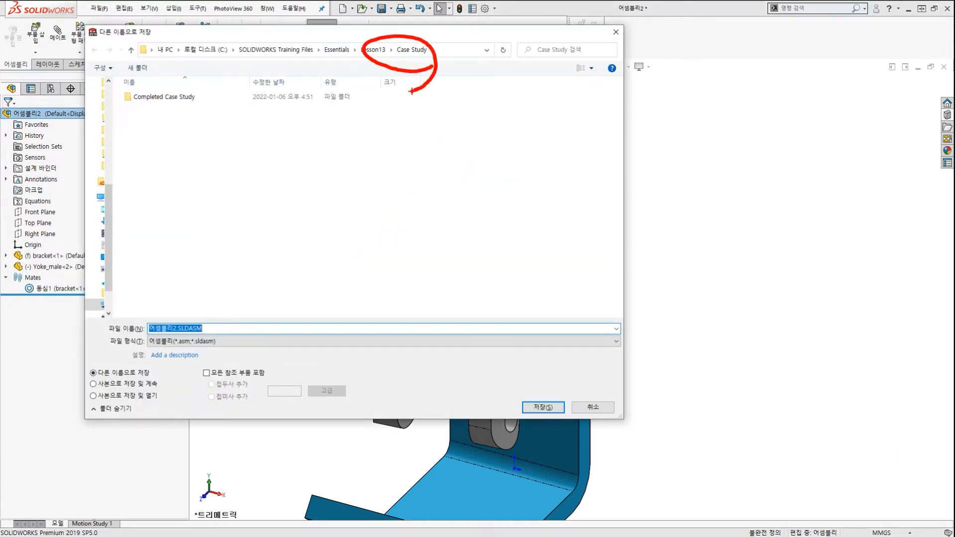
{"action": "key", "text": "Escape"}
{"action": "key", "text": "BackSpace"}
{"action": "key", "text": "ctrl+z"}
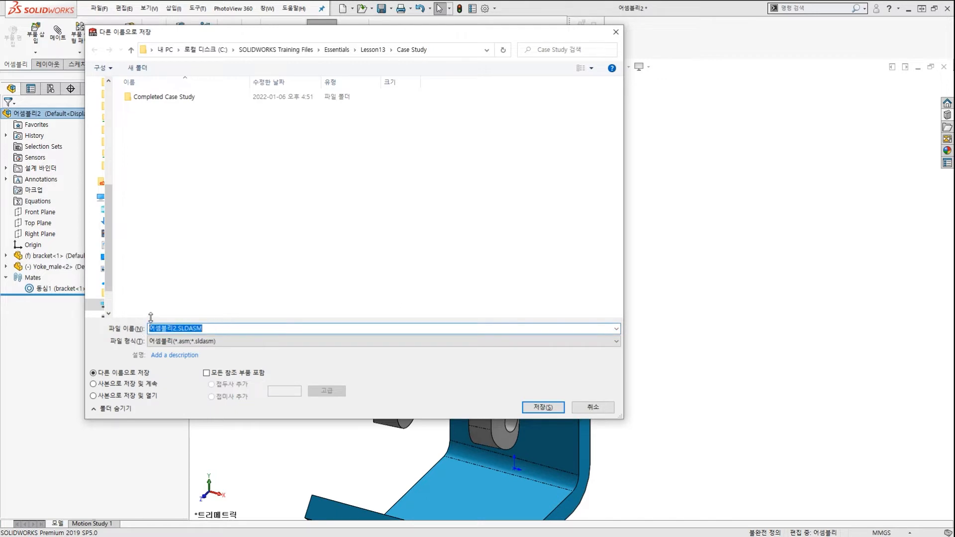
{"action": "type", "text": "13wkd장 탑어셈"}
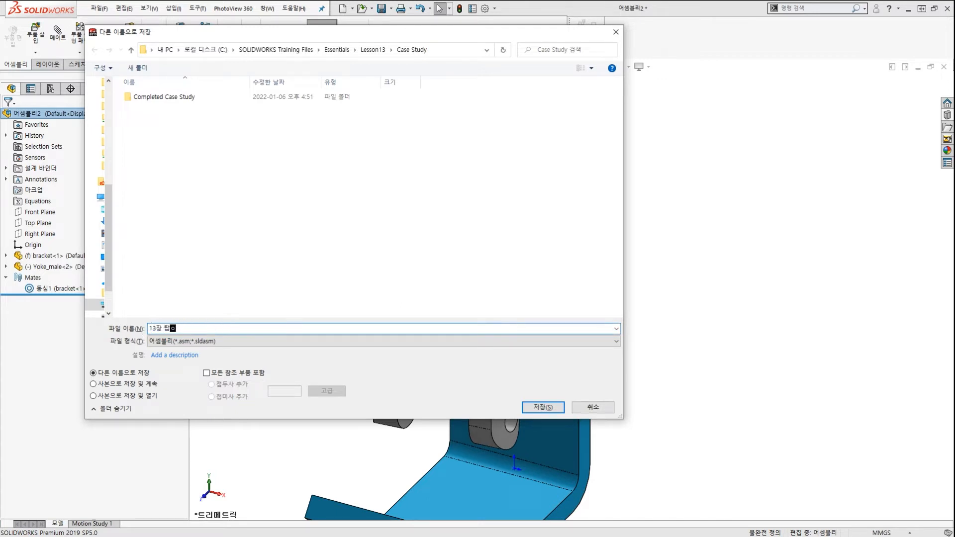
{"action": "type", "text": "블리"}
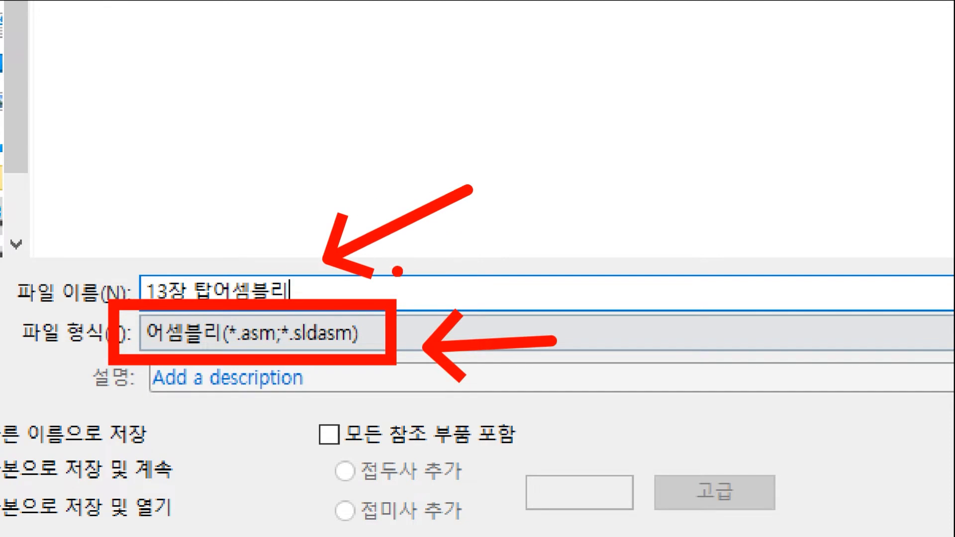
{"action": "key", "text": "Escape"}
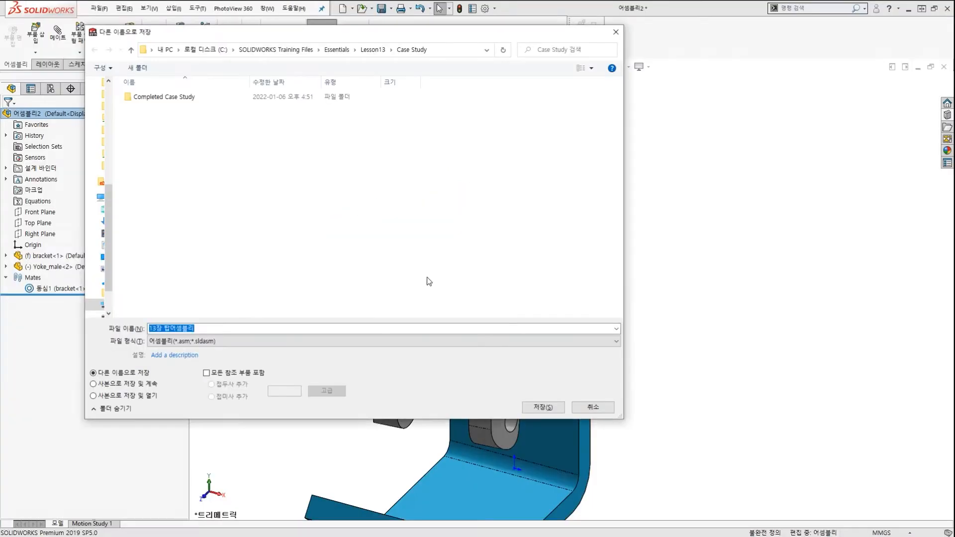
{"action": "left_click", "coordinate": [542, 408]}
Slide the Yoke_male along its shaft axis to test its free movement, lowering it until the shaft end sits inside the bracket's upper flange hole
{"action": "scroll", "coordinate": [488, 350], "scroll_direction": "up", "scroll_amount": 5}
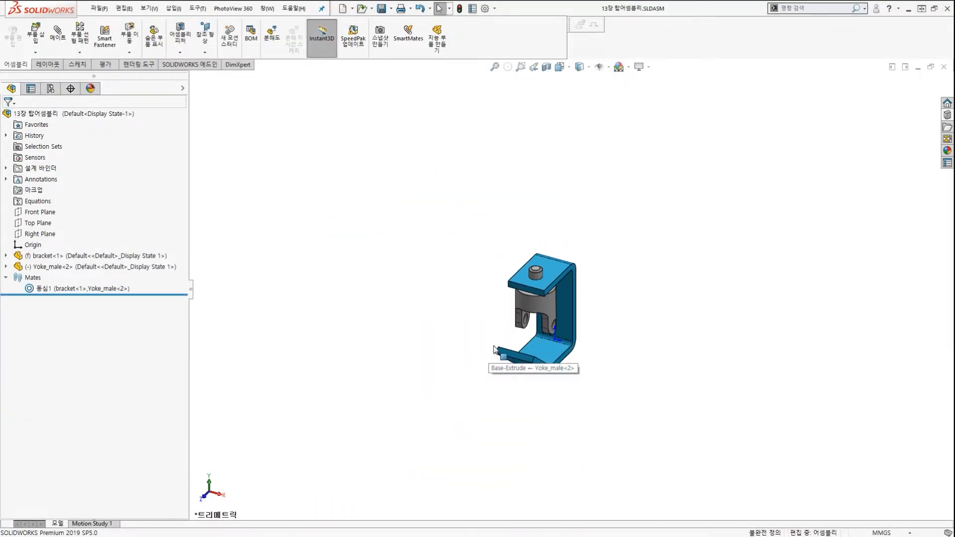
{"action": "scroll", "coordinate": [557, 301], "scroll_direction": "down", "scroll_amount": 4}
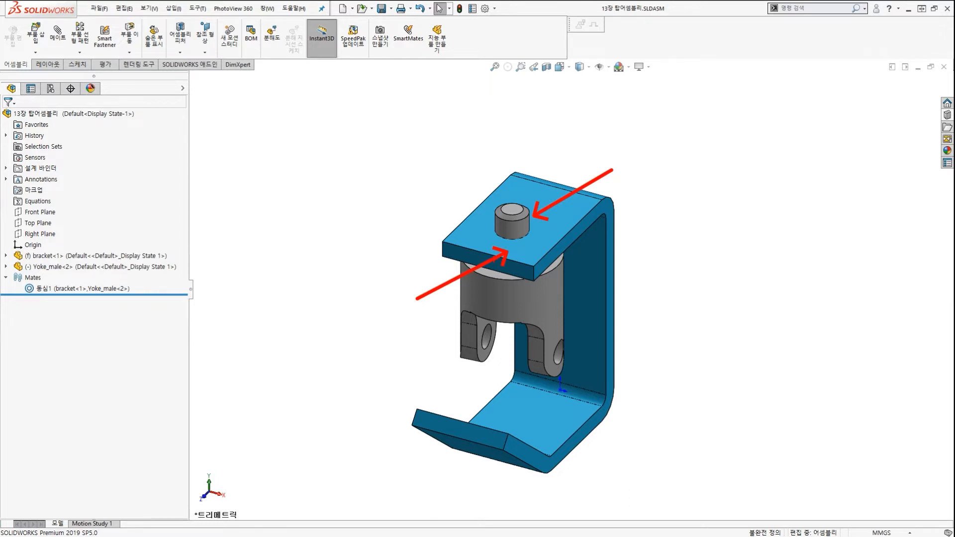
{"action": "left_click", "coordinate": [520, 291]}
{"action": "mouse_move", "coordinate": [520, 290]}
{"action": "left_mouse_down"}
{"action": "mouse_move", "coordinate": [502, 354]}
{"action": "mouse_move", "coordinate": [482, 259]}
{"action": "mouse_move", "coordinate": [493, 363]}
{"action": "mouse_move", "coordinate": [440, 331]}
{"action": "mouse_move", "coordinate": [508, 302]}
{"action": "left_mouse_up"}
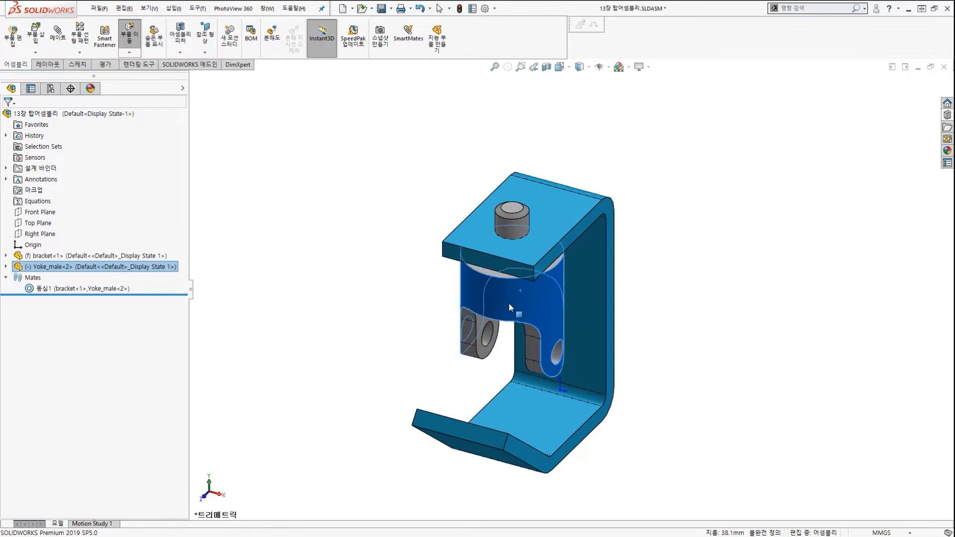
{"action": "key", "text": "Escape"}
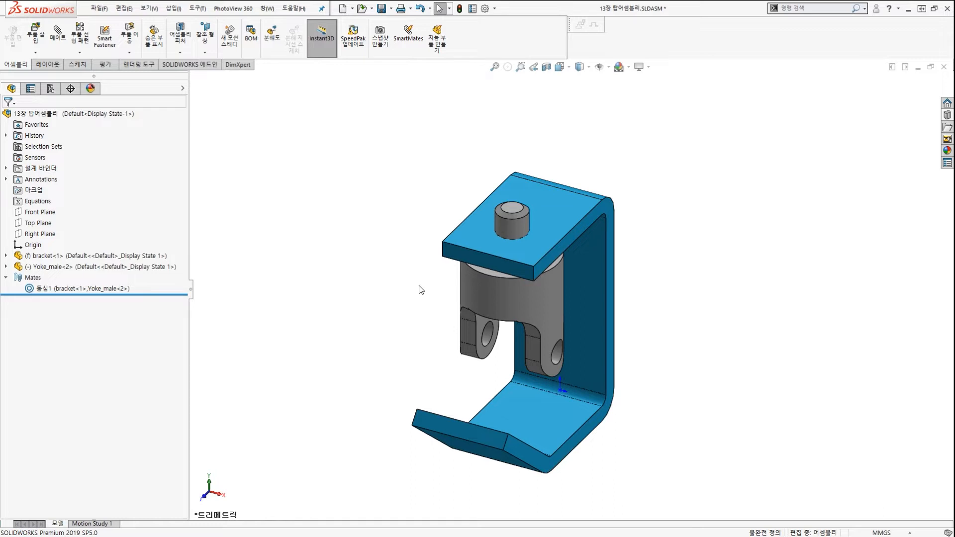
{"action": "middle_click_drag", "start_coordinate": [419, 286], "coordinate": [575, 242]}
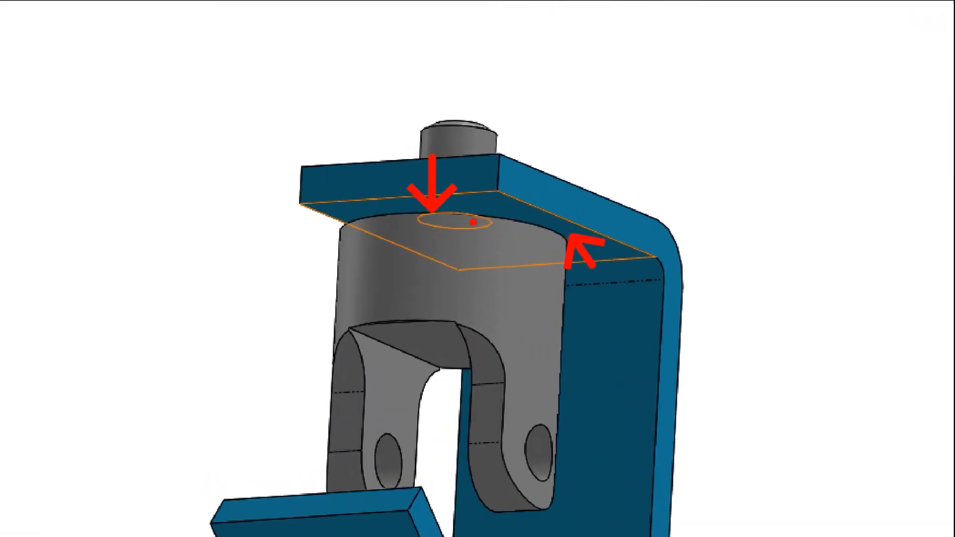
{"action": "scroll", "coordinate": [566, 263], "scroll_direction": "up", "scroll_amount": 2}
{"action": "middle_click_drag", "start_coordinate": [524, 258], "coordinate": [526, 343]}
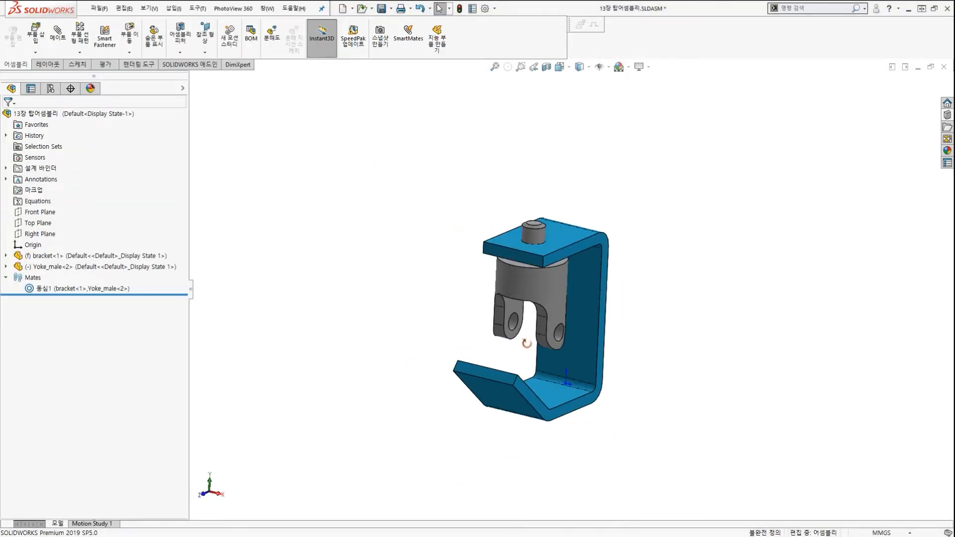
{"action": "scroll", "coordinate": [540, 306], "scroll_direction": "down", "scroll_amount": 2}
{"action": "left_click_drag", "start_coordinate": [545, 285], "coordinate": [546, 308]}
{"action": "left_click", "coordinate": [379, 282]}
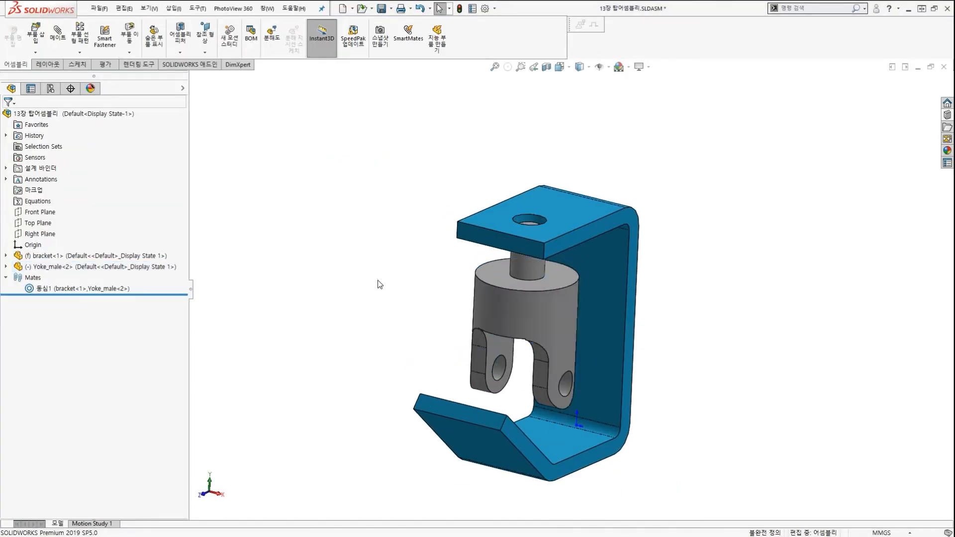
Start a new mate and slide the Yoke_male up along the hole axis until its body overlaps the bracket's upper flange
{"action": "left_click", "coordinate": [57, 48]}
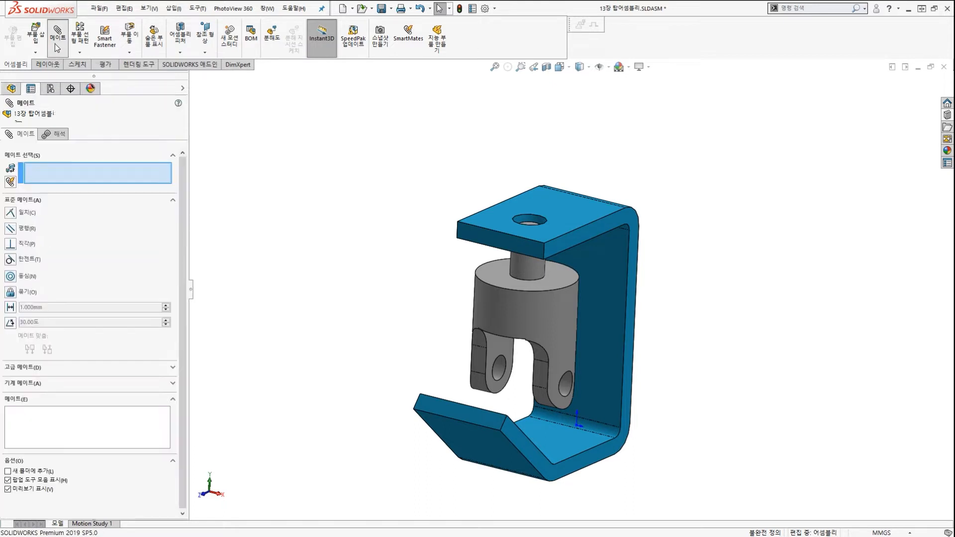
{"action": "middle_click_drag", "start_coordinate": [420, 251], "coordinate": [467, 291]}
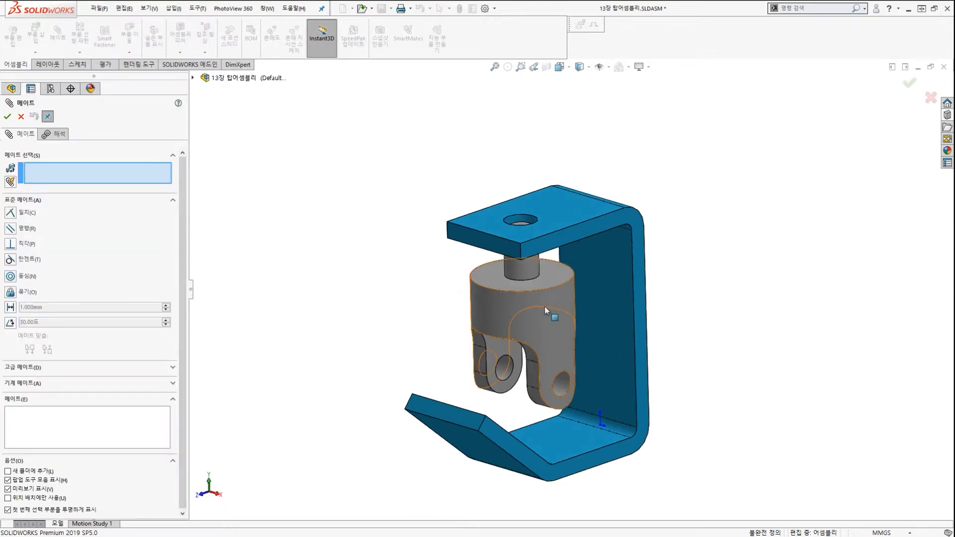
{"action": "scroll", "coordinate": [428, 300], "scroll_direction": "down", "scroll_amount": 3}
{"action": "scroll", "coordinate": [431, 293], "scroll_direction": "down", "scroll_amount": 2}
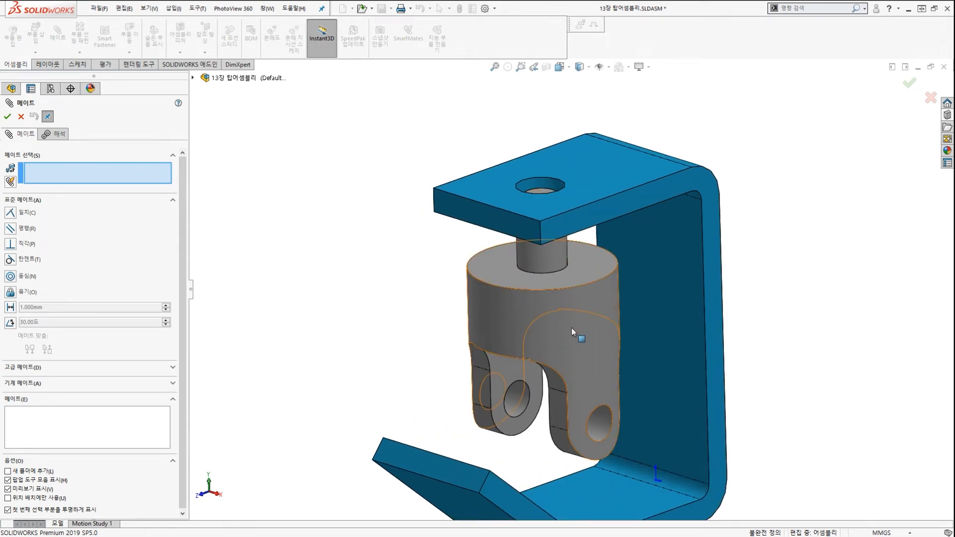
{"action": "left_click_drag", "start_coordinate": [571, 328], "coordinate": [575, 255]}
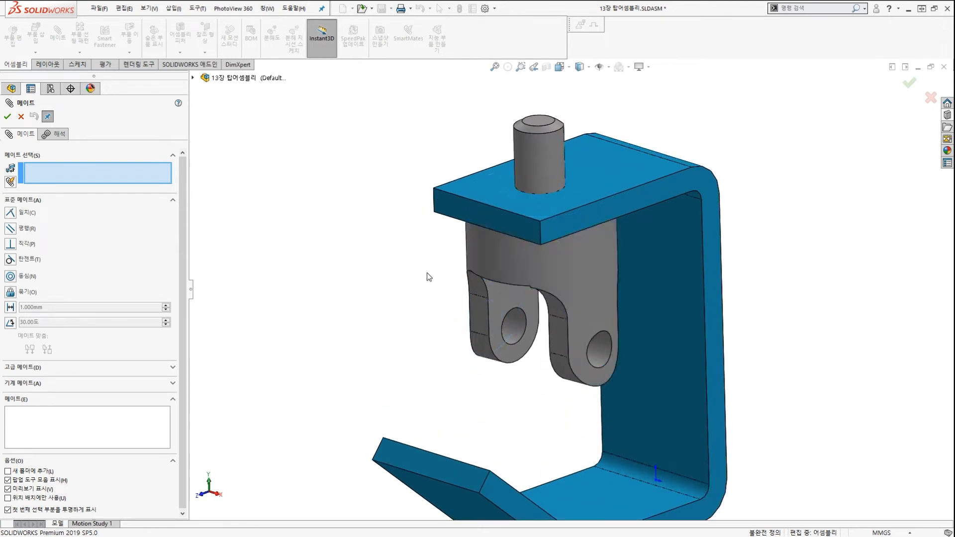
{"action": "mouse_move", "coordinate": [427, 272]}
{"action": "middle_mouse_down"}
{"action": "mouse_move", "coordinate": [424, 202]}
{"action": "mouse_move", "coordinate": [424, 271]}
{"action": "middle_mouse_up"}
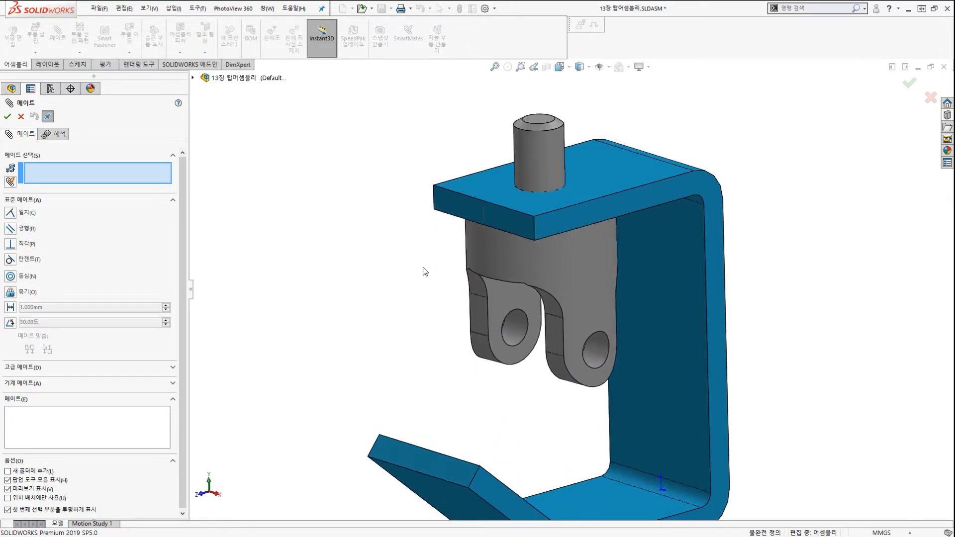
{"action": "key", "text": "ctrl+2"}
{"action": "left_click_drag", "start_coordinate": [478, 121], "coordinate": [490, 178], "text": "ctrl+shift"}
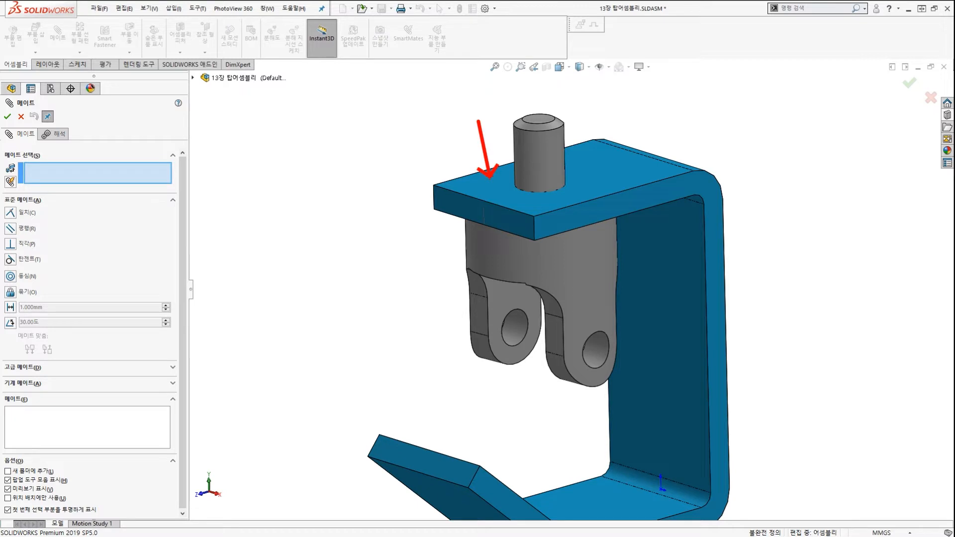
{"action": "key", "text": "Escape"}
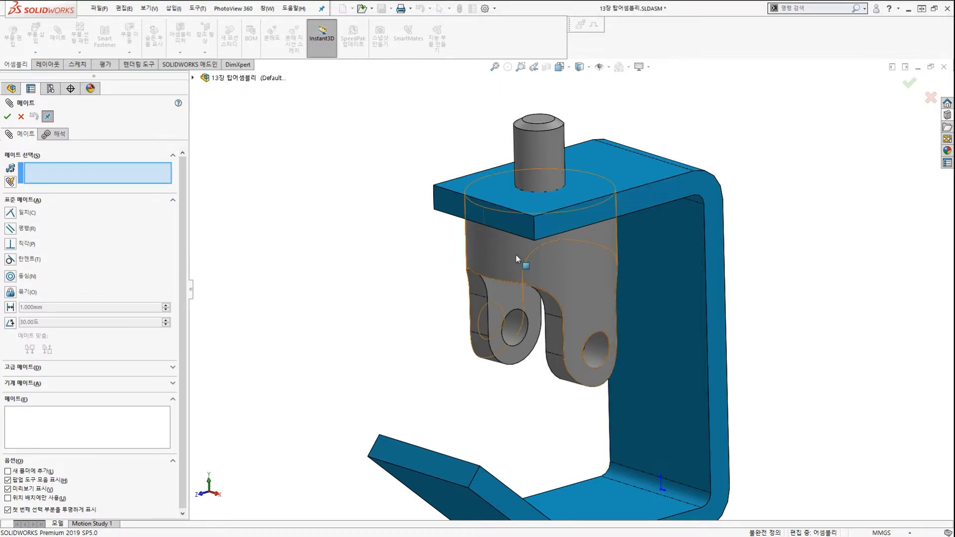
Pull the Yoke_male down below the bracket's upper flange to expose its flat shoulder face, temporarily hiding and restoring its outer cylindrical face
{"action": "mouse_move", "coordinate": [568, 261]}
{"action": "left_mouse_down"}
{"action": "mouse_move", "coordinate": [570, 330]}
{"action": "mouse_move", "coordinate": [165, 187]}
{"action": "mouse_move", "coordinate": [258, 218]}
{"action": "left_mouse_up"}
{"action": "key", "text": "alt+2"}
{"action": "key", "text": "Escape"}
{"action": "key", "text": "Escape"}
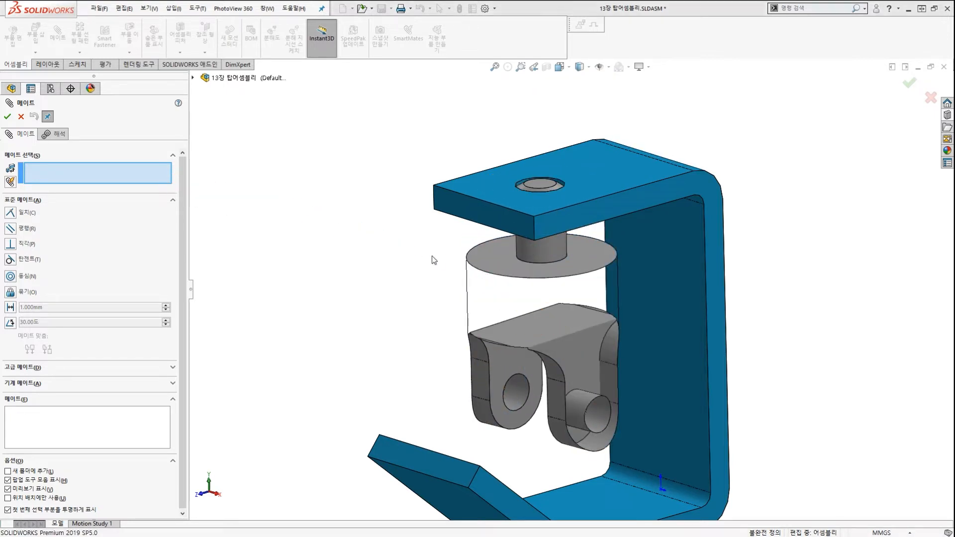
{"action": "mouse_move", "coordinate": [533, 311]}
{"action": "left_mouse_down"}
{"action": "mouse_move", "coordinate": [563, 245]}
{"action": "mouse_move", "coordinate": [565, 277]}
{"action": "mouse_move", "coordinate": [539, 308]}
{"action": "left_mouse_up"}
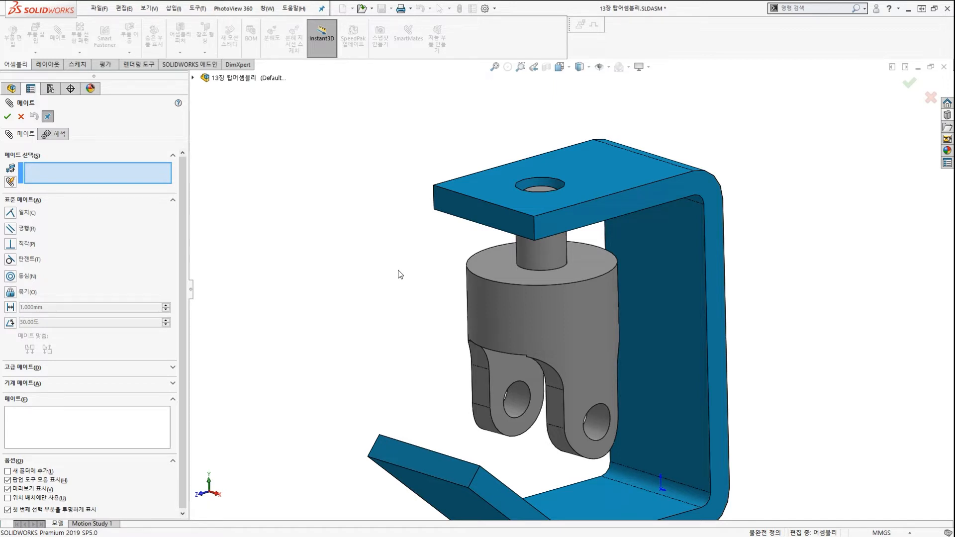
{"action": "left_click_drag", "start_coordinate": [550, 303], "coordinate": [550, 319]}
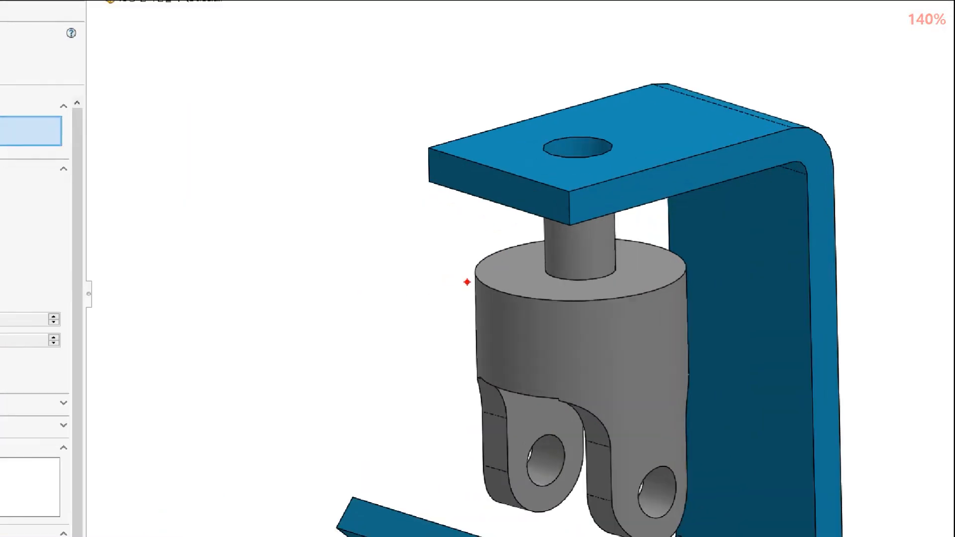
Add a coincident mate between the Yoke_male's flat shoulder face and the underside of the bracket's upper flange
{"action": "left_click_drag", "start_coordinate": [401, 211], "coordinate": [482, 261], "text": "ctrl+shift"}
{"action": "left_click_drag", "start_coordinate": [403, 296], "coordinate": [490, 199], "text": "ctrl+shift"}
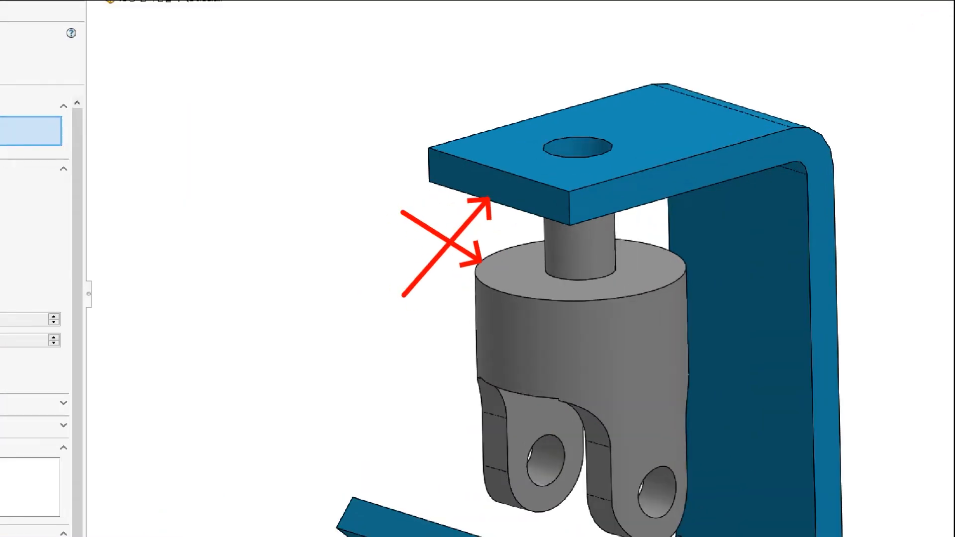
{"action": "key", "text": "Escape"}
{"action": "middle_click_drag", "start_coordinate": [404, 300], "coordinate": [428, 297]}
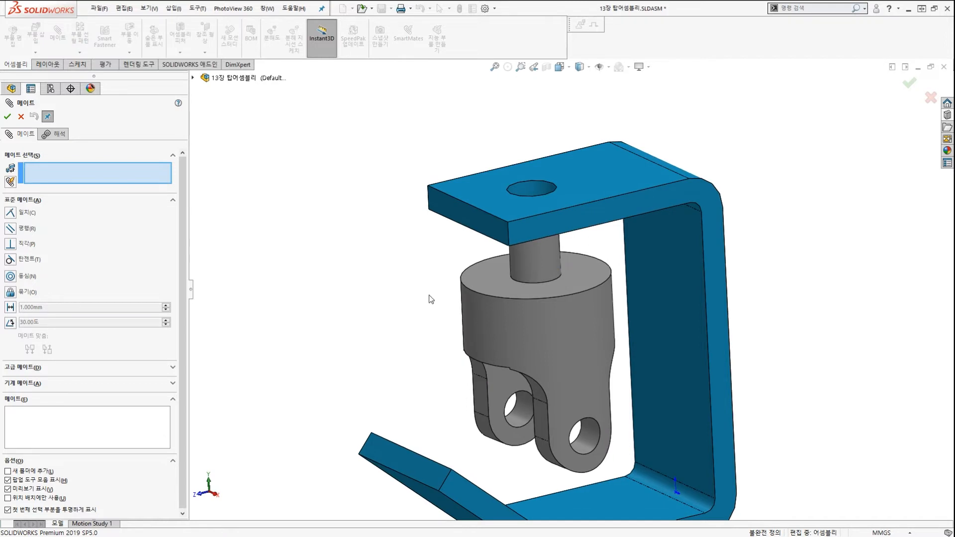
{"action": "left_click", "coordinate": [480, 271]}
{"action": "middle_click_drag", "start_coordinate": [546, 308], "coordinate": [553, 229]}
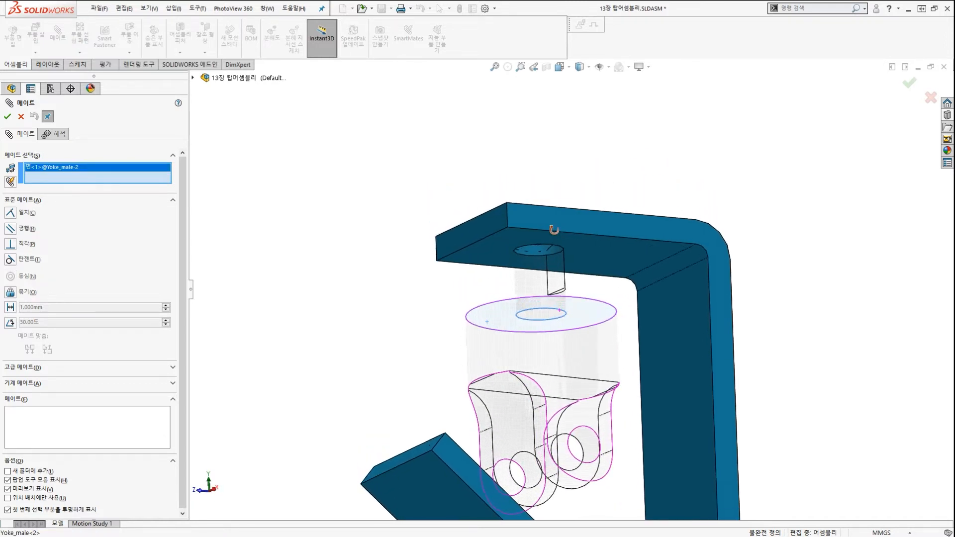
{"action": "left_click", "coordinate": [594, 250]}
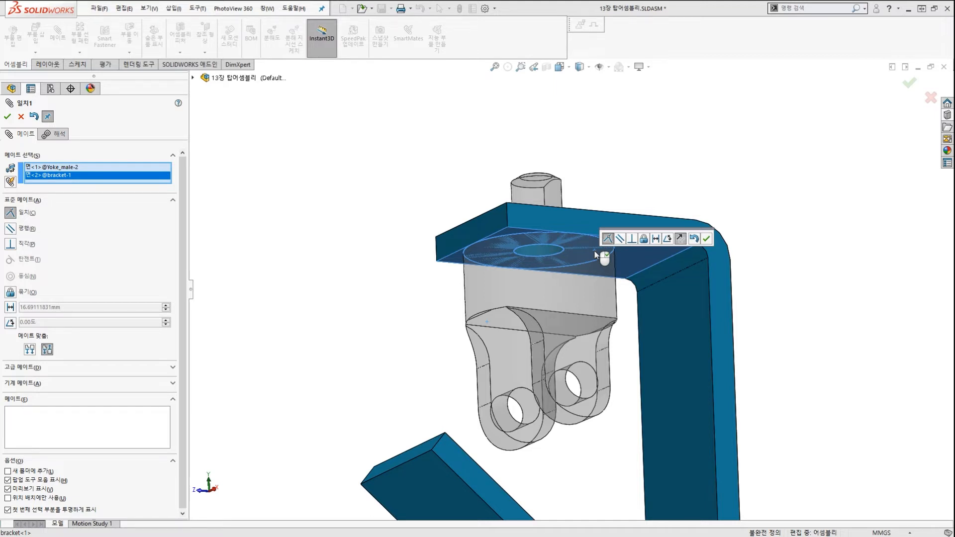
{"action": "mouse_move", "coordinate": [630, 253]}
{"action": "left_mouse_down"}
{"action": "mouse_move", "coordinate": [618, 230]}
{"action": "mouse_move", "coordinate": [622, 241]}
{"action": "left_mouse_up"}
{"action": "left_click_drag", "start_coordinate": [664, 239], "coordinate": [707, 247]}
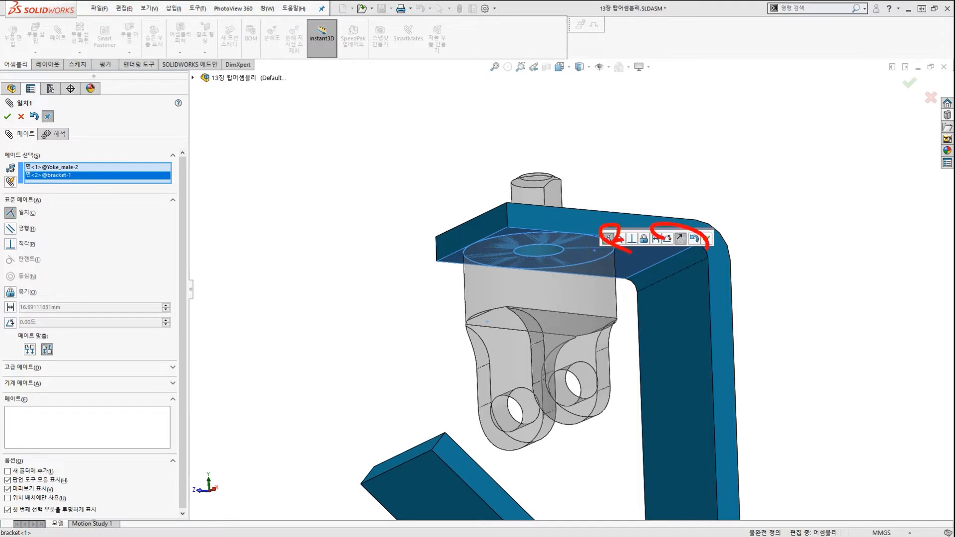
{"action": "key", "text": "Escape"}
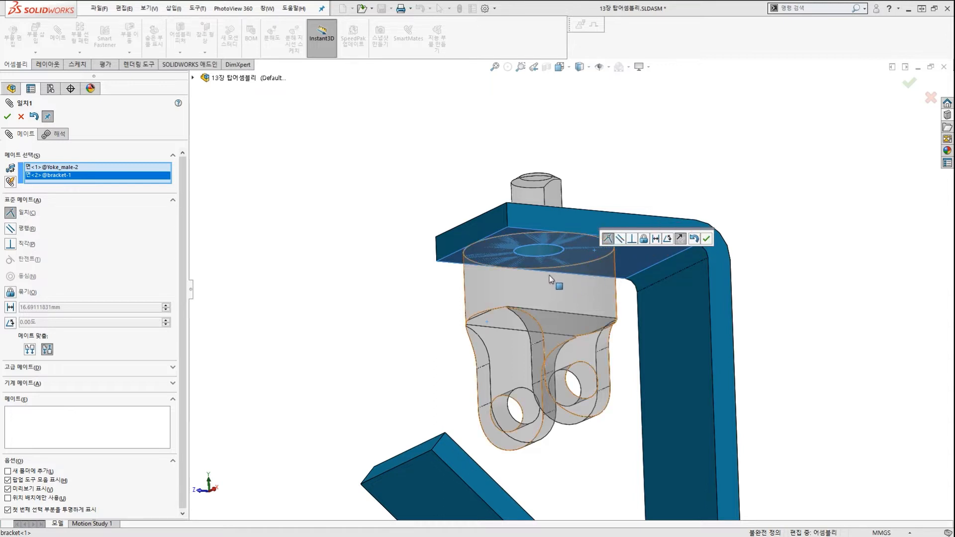
{"action": "left_click", "coordinate": [707, 240]}
Turn the Yoke_male about its shaft axis to test its remaining rotation, and close the Mate command
{"action": "left_click_drag", "start_coordinate": [518, 269], "coordinate": [567, 297]}
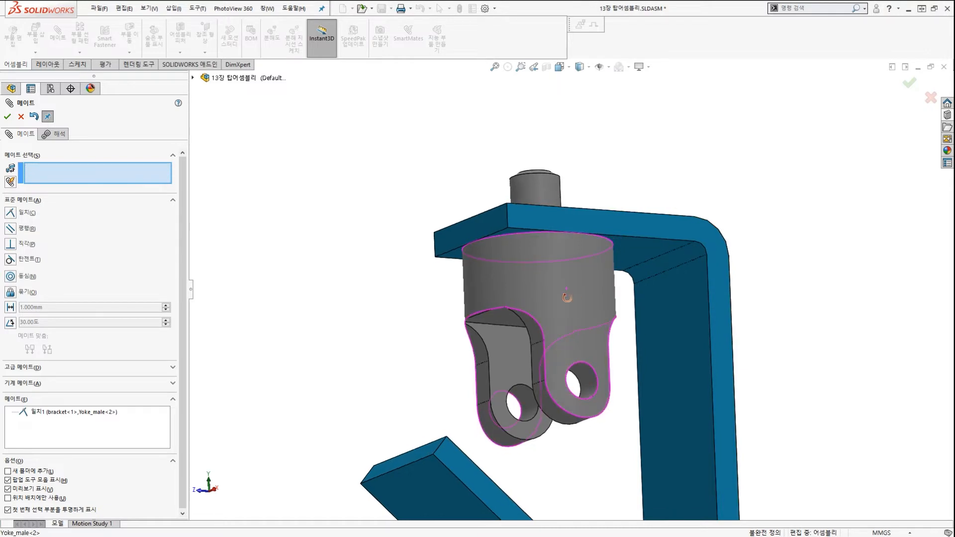
{"action": "middle_click_drag", "start_coordinate": [566, 297], "coordinate": [562, 370]}
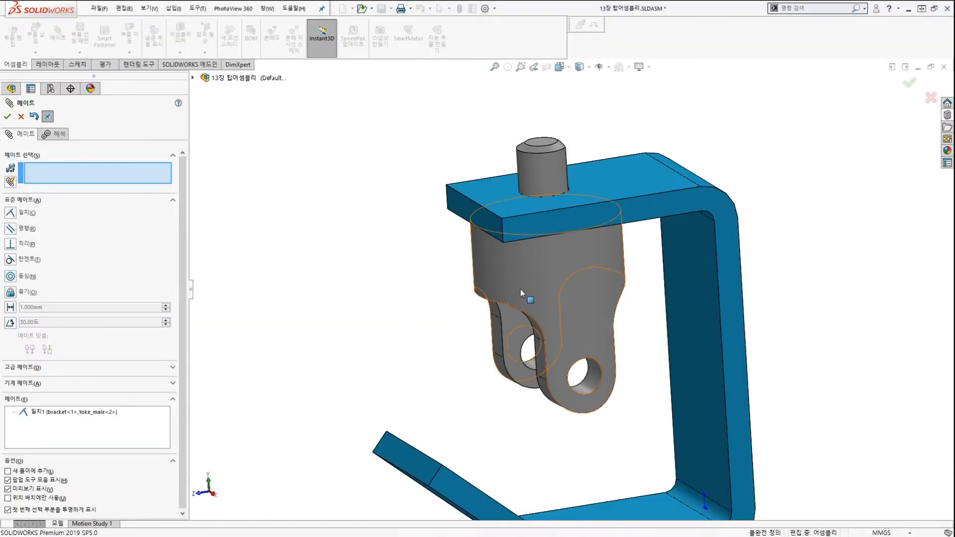
{"action": "left_click_drag", "start_coordinate": [456, 317], "coordinate": [512, 297]}
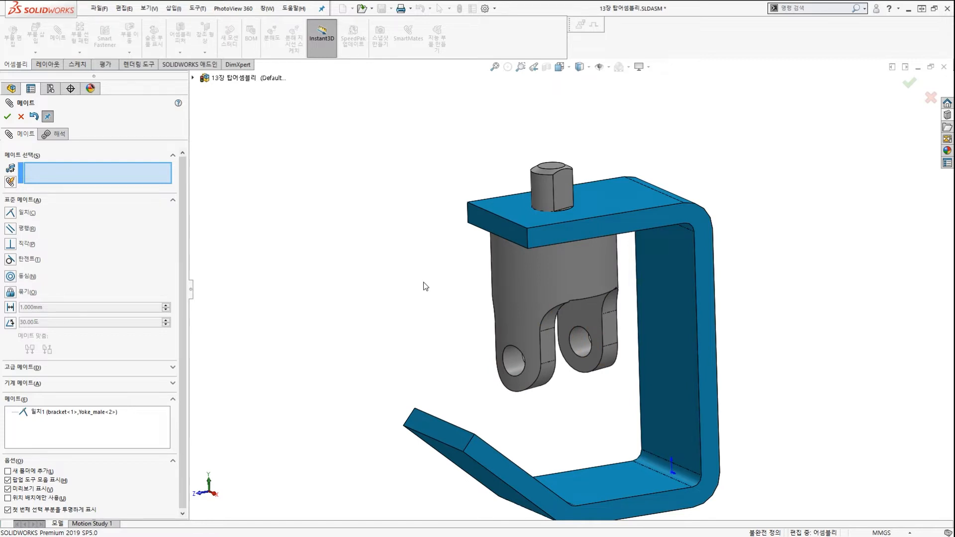
{"action": "middle_click_drag", "start_coordinate": [395, 251], "coordinate": [423, 261]}
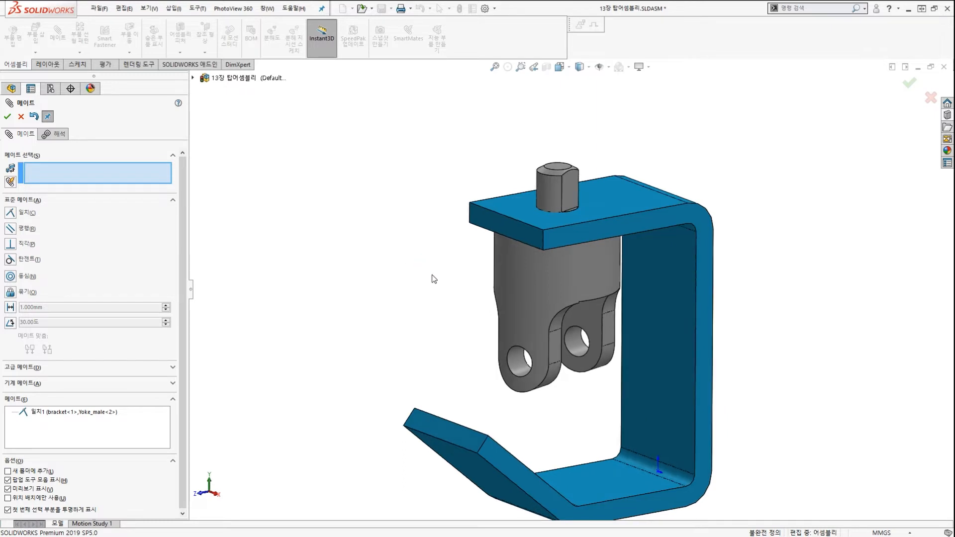
{"action": "key", "text": "Return"}
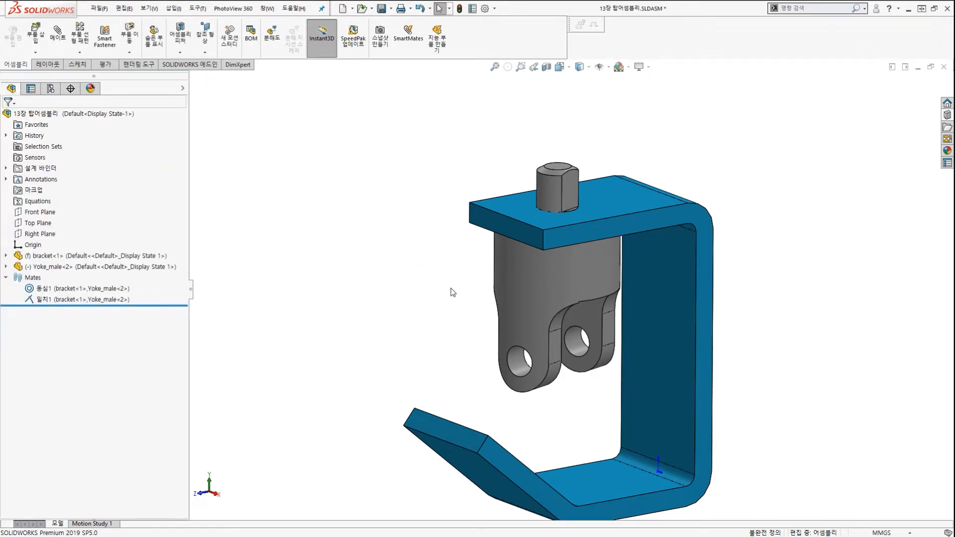
Insert the spider from the Lesson13 Case Study library folder, placing one copy in open space beside the bracket's upper flange
{"action": "scroll", "coordinate": [449, 288], "scroll_direction": "up", "scroll_amount": 2}
{"action": "scroll", "coordinate": [400, 354], "scroll_direction": "down", "scroll_amount": 1}
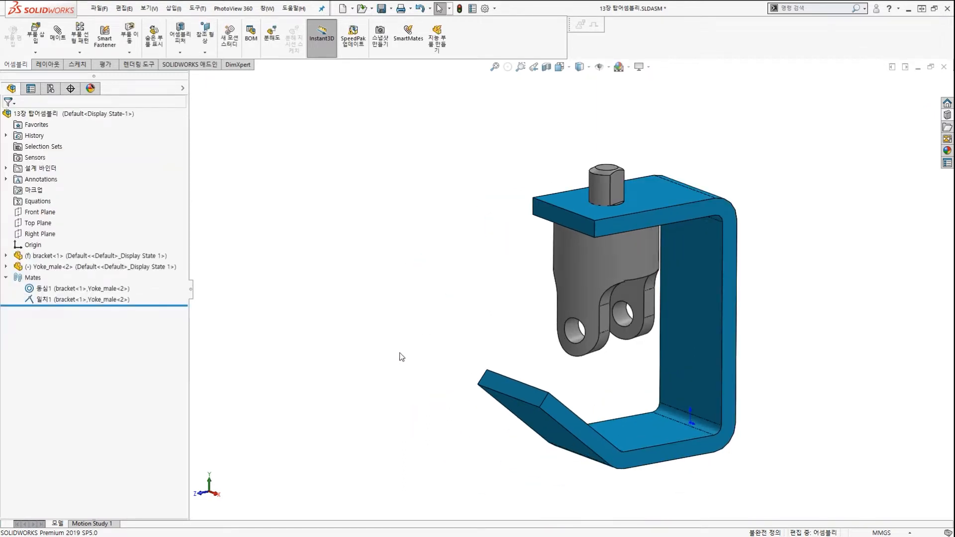
{"action": "left_click", "coordinate": [947, 115]}
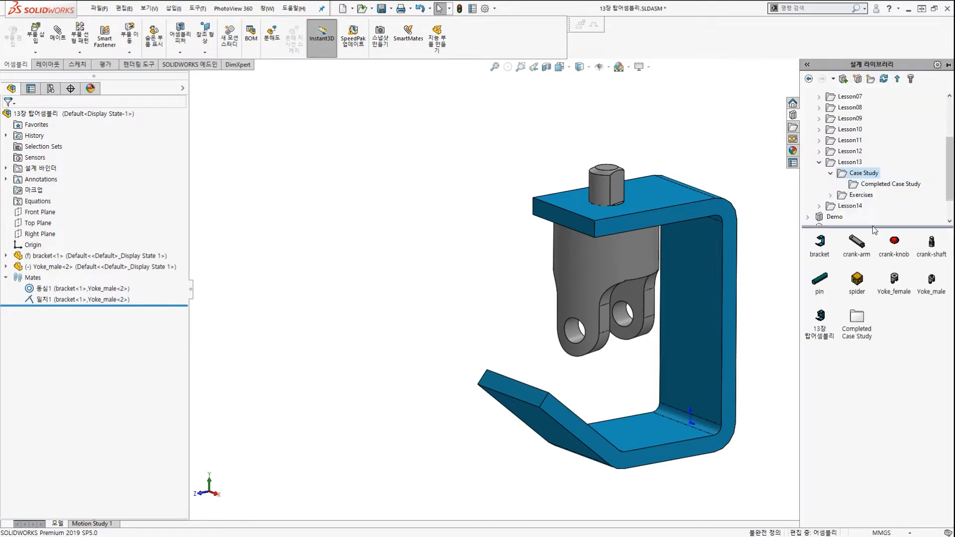
{"action": "left_click", "coordinate": [856, 281]}
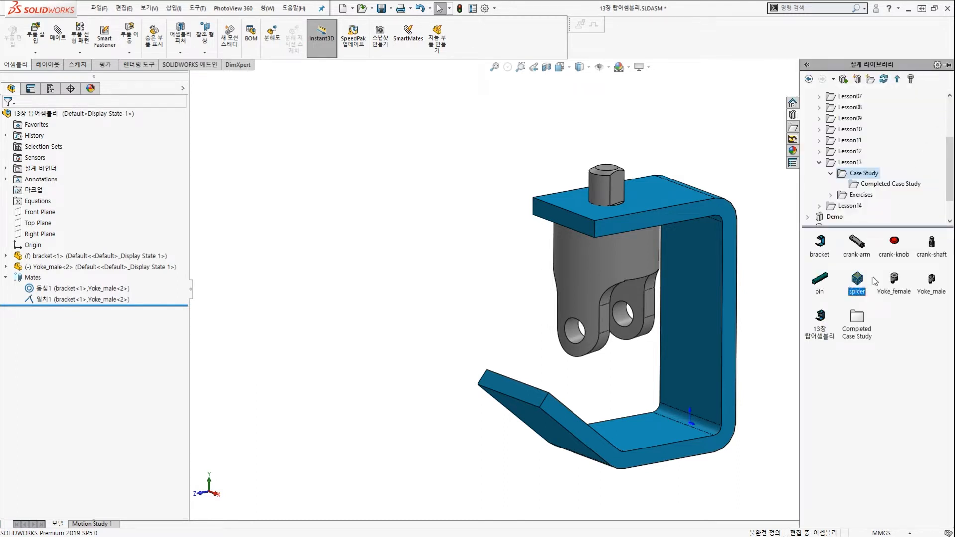
{"action": "left_click_drag", "start_coordinate": [859, 284], "coordinate": [789, 160]}
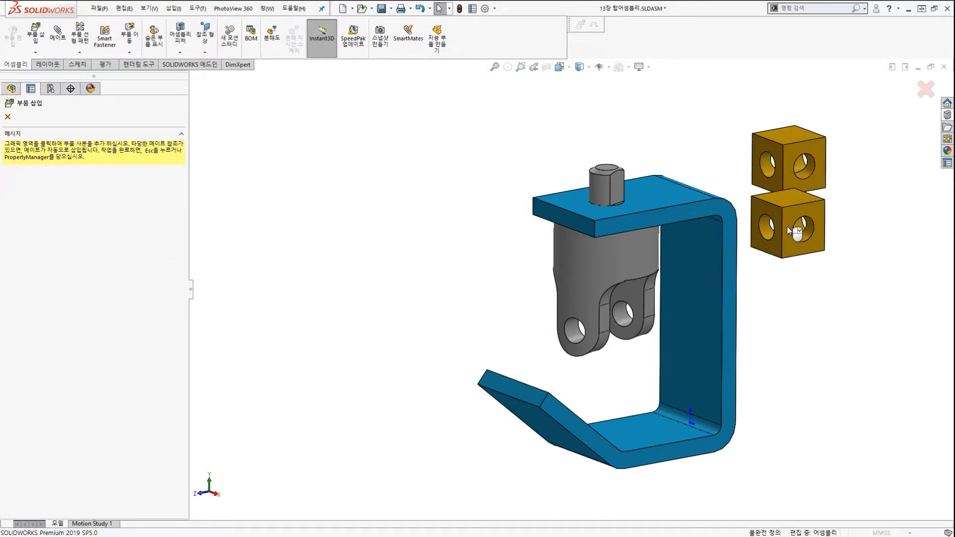
{"action": "key", "text": "Escape"}
{"action": "scroll", "coordinate": [783, 228], "scroll_direction": "up", "scroll_amount": 2}
{"action": "scroll", "coordinate": [709, 261], "scroll_direction": "down", "scroll_amount": 2}
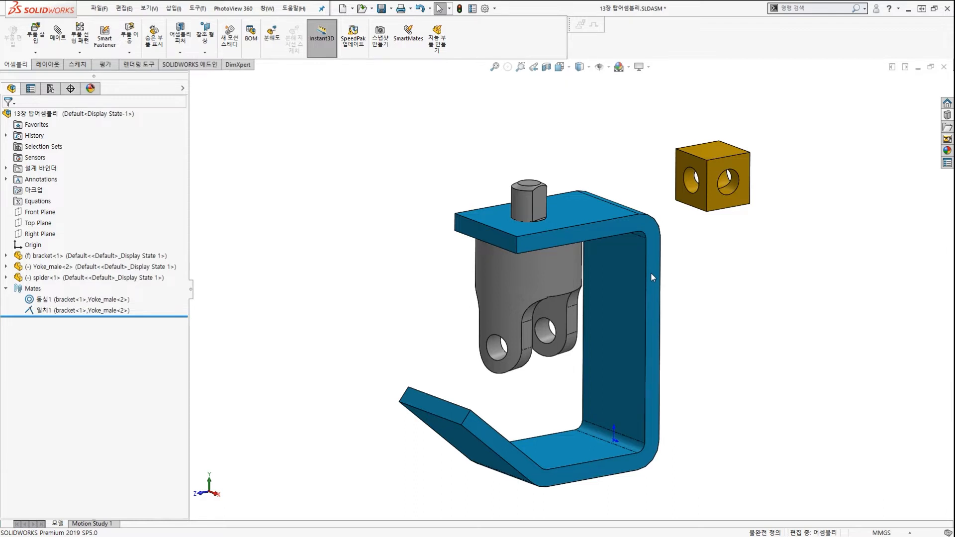
{"action": "mouse_move", "coordinate": [749, 201]}
{"action": "left_mouse_down"}
{"action": "mouse_move", "coordinate": [706, 163]}
{"action": "mouse_move", "coordinate": [649, 155]}
{"action": "left_mouse_up"}
{"action": "left_click_drag", "start_coordinate": [533, 193], "coordinate": [554, 198]}
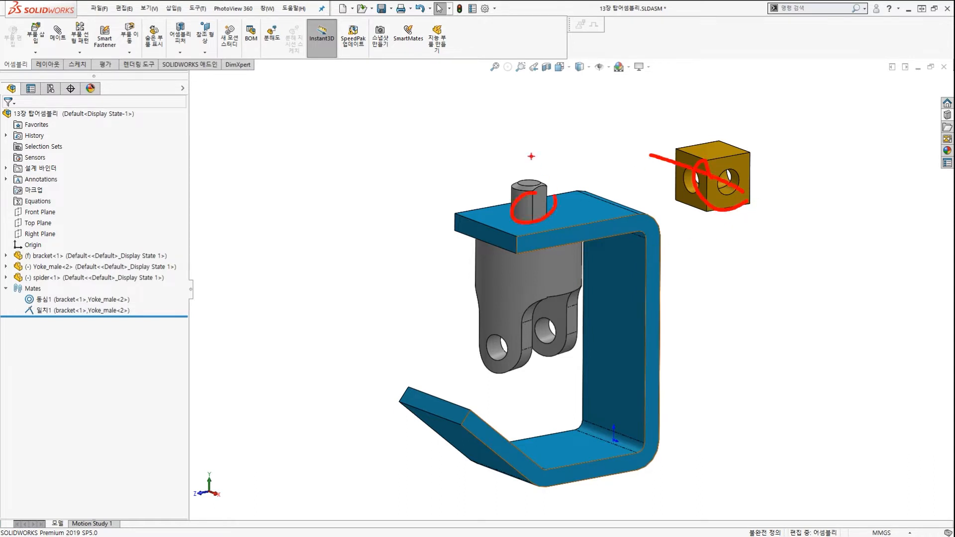
{"action": "left_click_drag", "start_coordinate": [531, 152], "coordinate": [519, 271]}
{"action": "left_click_drag", "start_coordinate": [605, 191], "coordinate": [584, 219]}
{"action": "left_click_drag", "start_coordinate": [716, 123], "coordinate": [714, 163]}
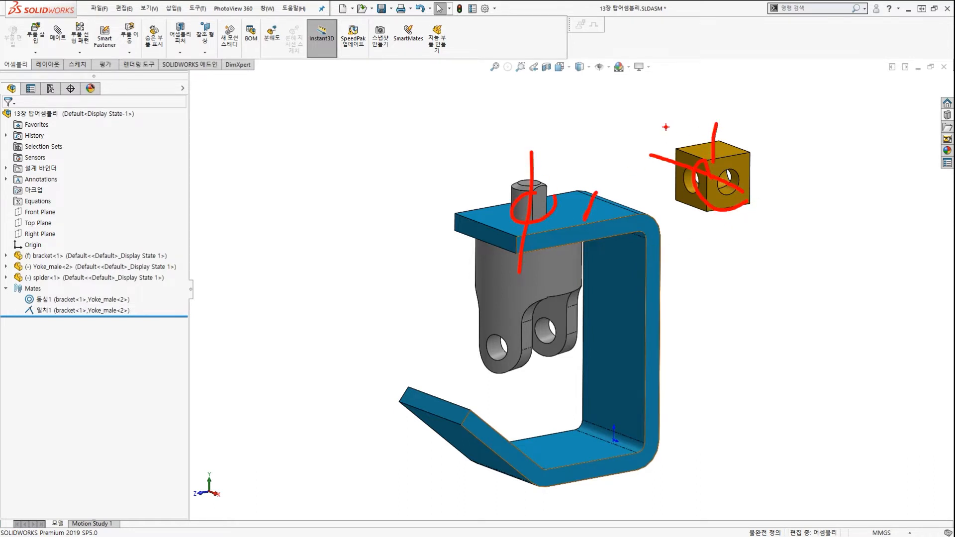
{"action": "left_click_drag", "start_coordinate": [628, 143], "coordinate": [603, 202]}
{"action": "left_click_drag", "start_coordinate": [703, 100], "coordinate": [709, 158]}
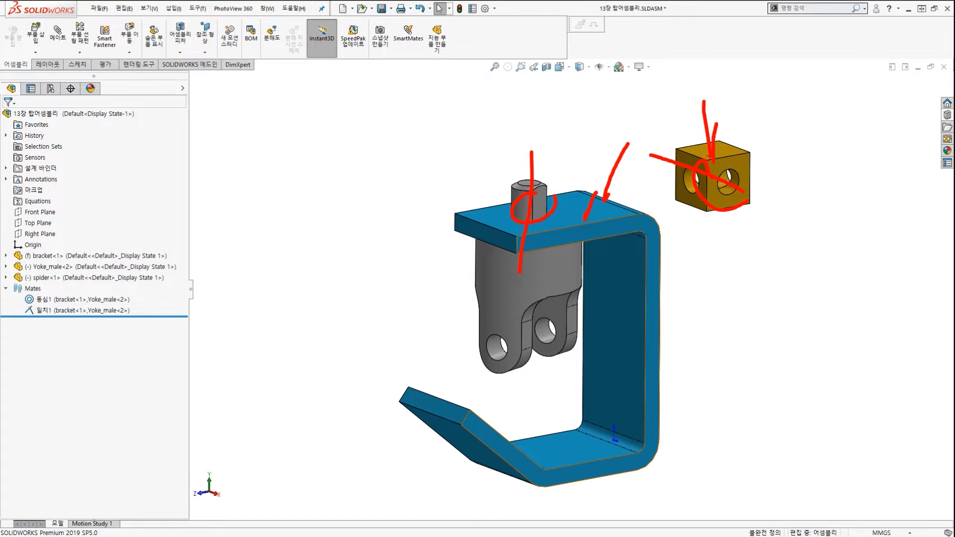
{"action": "key", "text": "Escape"}
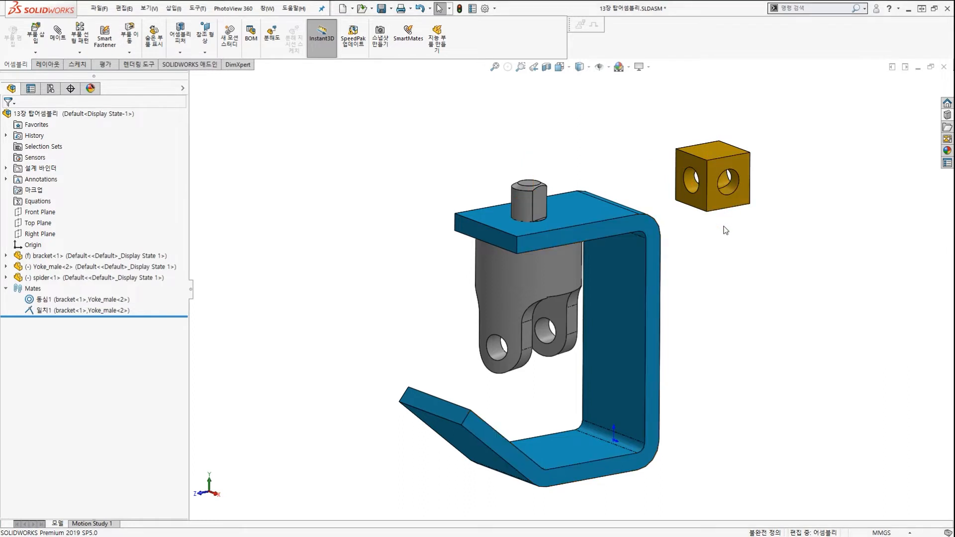
Move the spider block farther away from the bracket's upper corner
{"action": "mouse_move", "coordinate": [703, 272]}
{"action": "middle_mouse_down"}
{"action": "mouse_move", "coordinate": [663, 243]}
{"action": "mouse_move", "coordinate": [652, 251]}
{"action": "middle_mouse_up"}
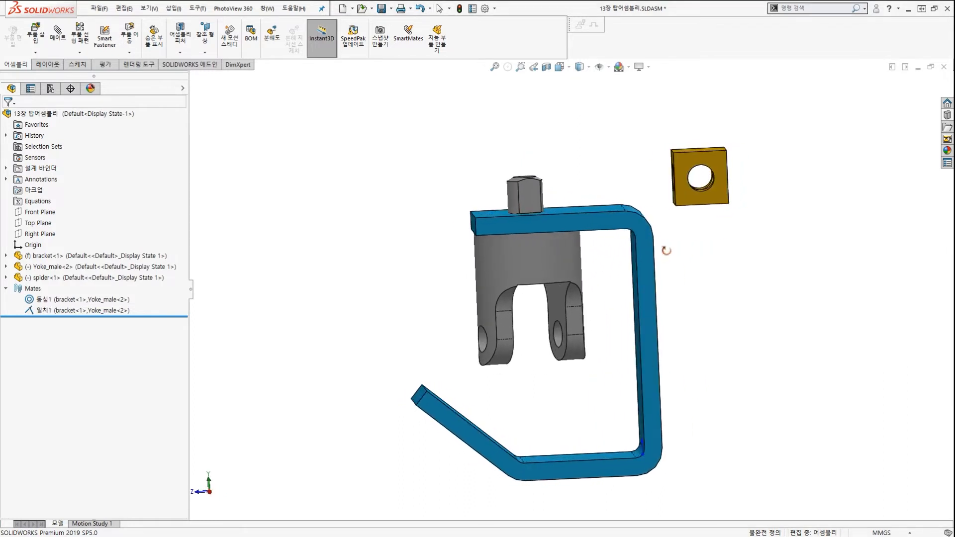
{"action": "scroll", "coordinate": [604, 292], "scroll_direction": "down", "scroll_amount": 2}
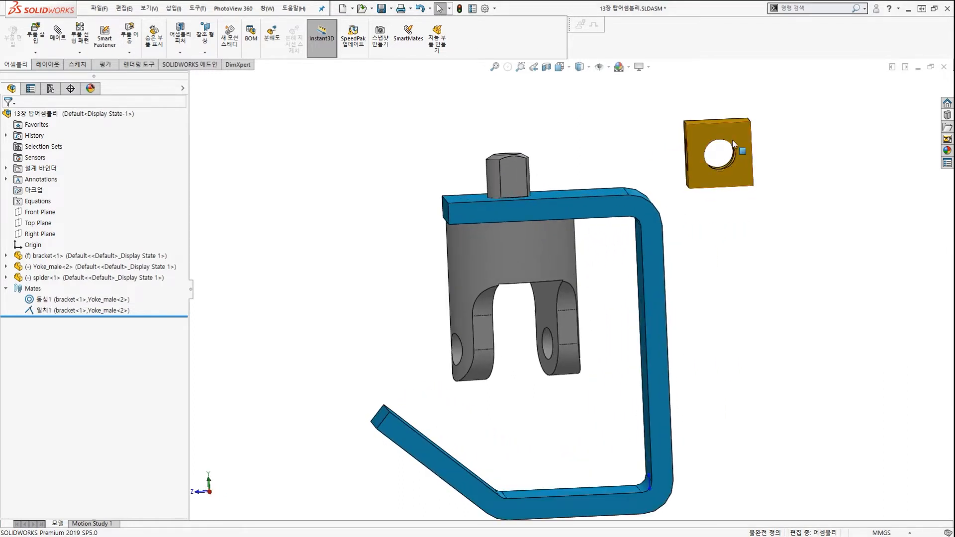
{"action": "left_click_drag", "start_coordinate": [738, 132], "coordinate": [793, 151]}
{"action": "left_click", "coordinate": [709, 267]}
{"action": "mouse_move", "coordinate": [575, 282]}
{"action": "middle_mouse_down"}
{"action": "mouse_move", "coordinate": [596, 298]}
{"action": "mouse_move", "coordinate": [580, 285]}
{"action": "middle_mouse_up"}
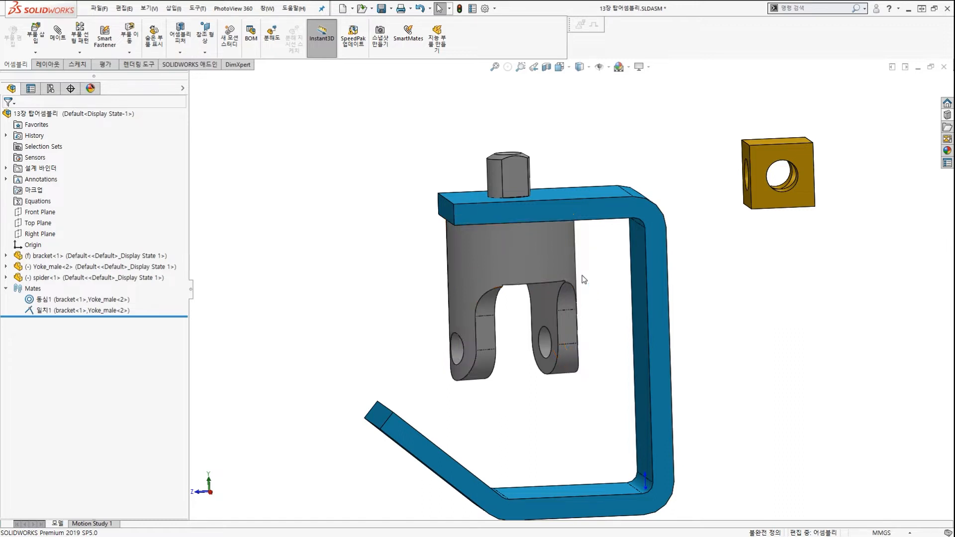
{"action": "scroll", "coordinate": [611, 271], "scroll_direction": "down", "scroll_amount": 3}
{"action": "scroll", "coordinate": [601, 275], "scroll_direction": "up", "scroll_amount": 3}
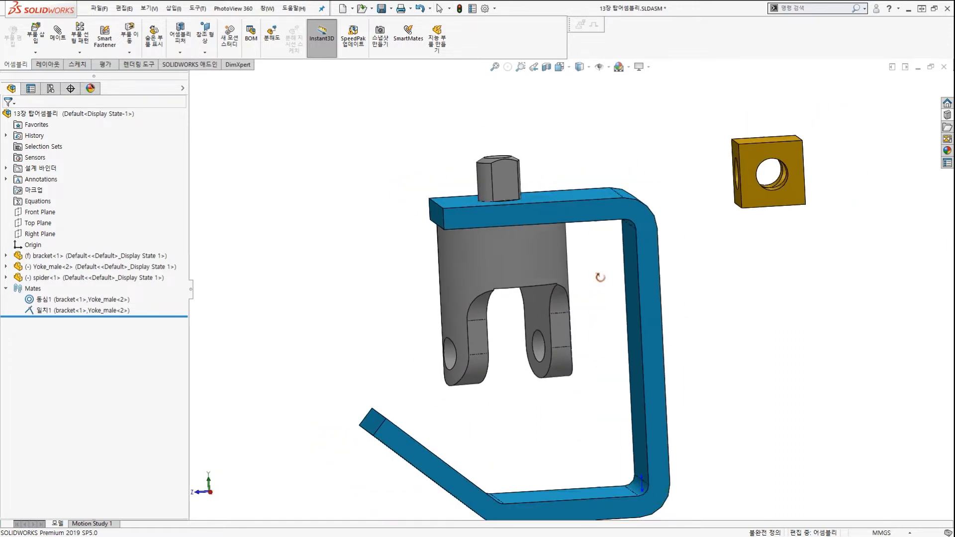
{"action": "scroll", "coordinate": [601, 275], "scroll_direction": "down", "scroll_amount": 3}
{"action": "scroll", "coordinate": [586, 276], "scroll_direction": "up", "scroll_amount": 1}
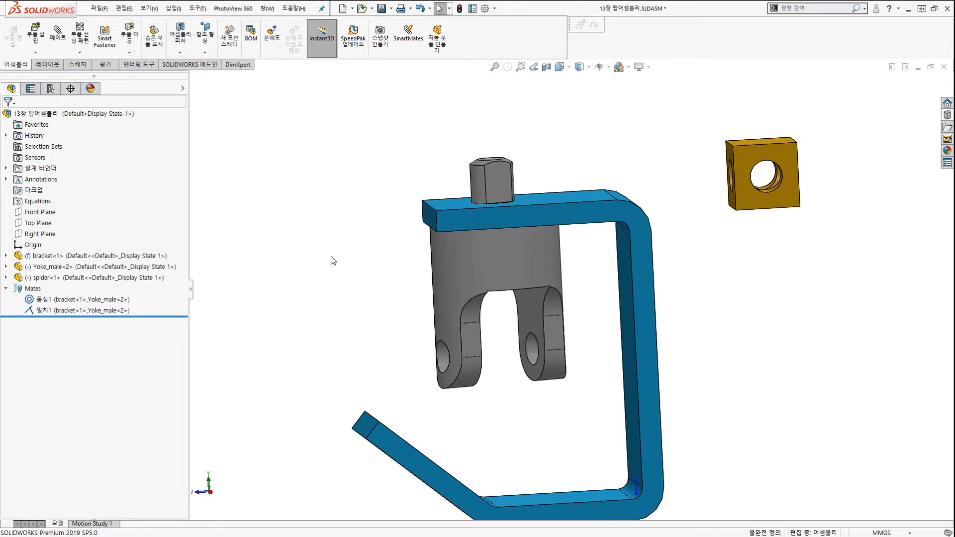
Start an advanced width mate with the two inner fork faces of the Yoke_male as the width selections
{"action": "left_click", "coordinate": [56, 41]}
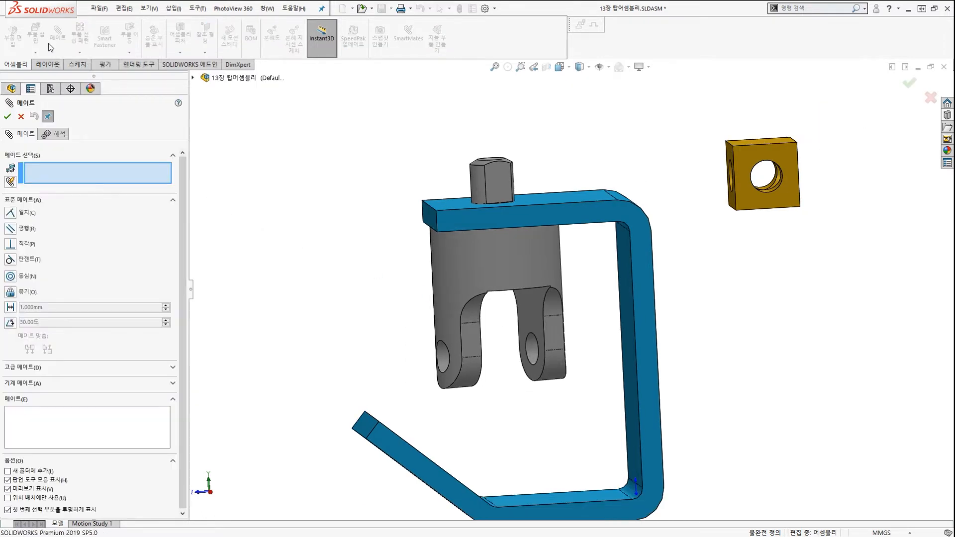
{"action": "left_click", "coordinate": [174, 201]}
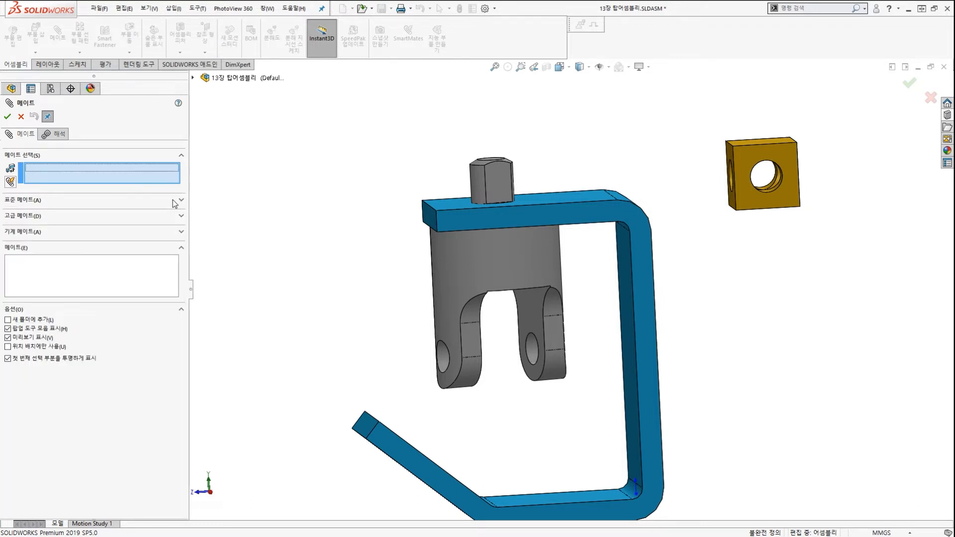
{"action": "left_click", "coordinate": [181, 217]}
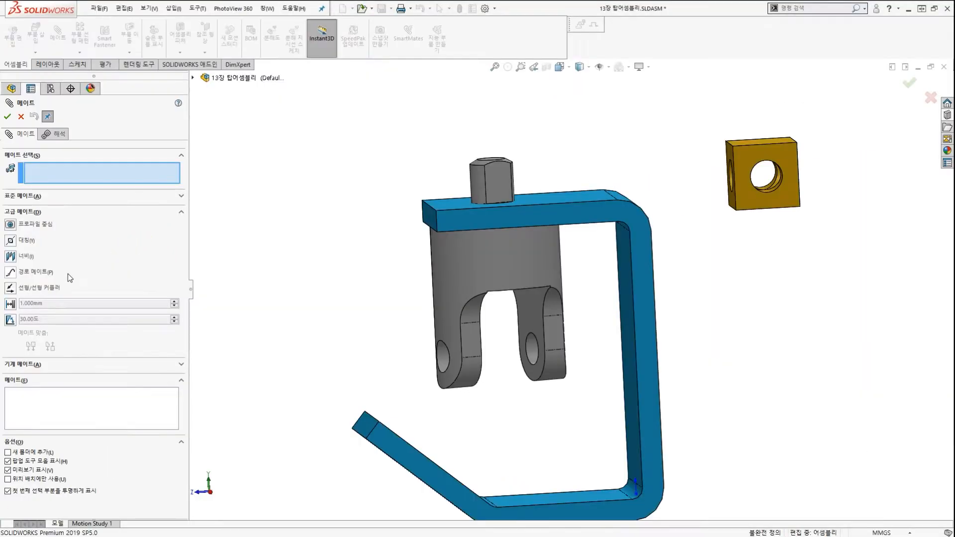
{"action": "left_click", "coordinate": [10, 257]}
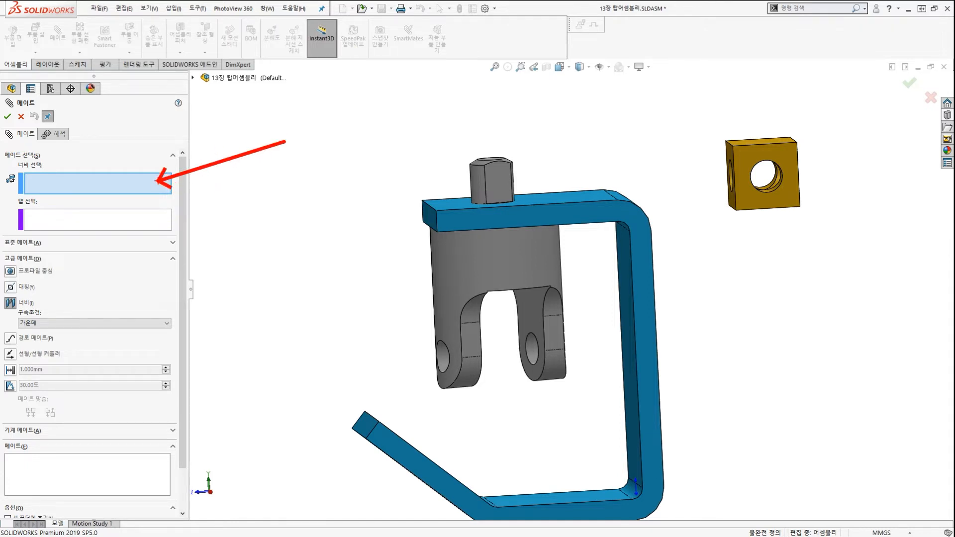
{"action": "middle_click_drag", "start_coordinate": [527, 315], "coordinate": [446, 317]}
{"action": "left_click", "coordinate": [532, 306]}
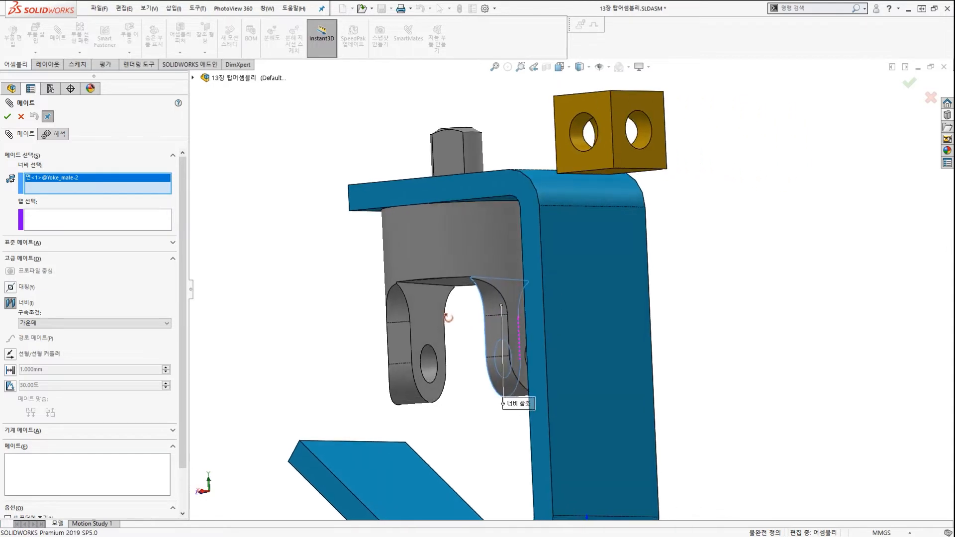
{"action": "left_click", "coordinate": [431, 319]}
Pick two opposite side faces of the spider as the tab selections of the centred width mate
{"action": "mouse_move", "coordinate": [128, 161]}
{"action": "left_mouse_down"}
{"action": "mouse_move", "coordinate": [164, 219]}
{"action": "mouse_move", "coordinate": [227, 233]}
{"action": "left_mouse_up"}
{"action": "left_click_drag", "start_coordinate": [418, 286], "coordinate": [411, 398]}
{"action": "left_click_drag", "start_coordinate": [493, 263], "coordinate": [508, 401]}
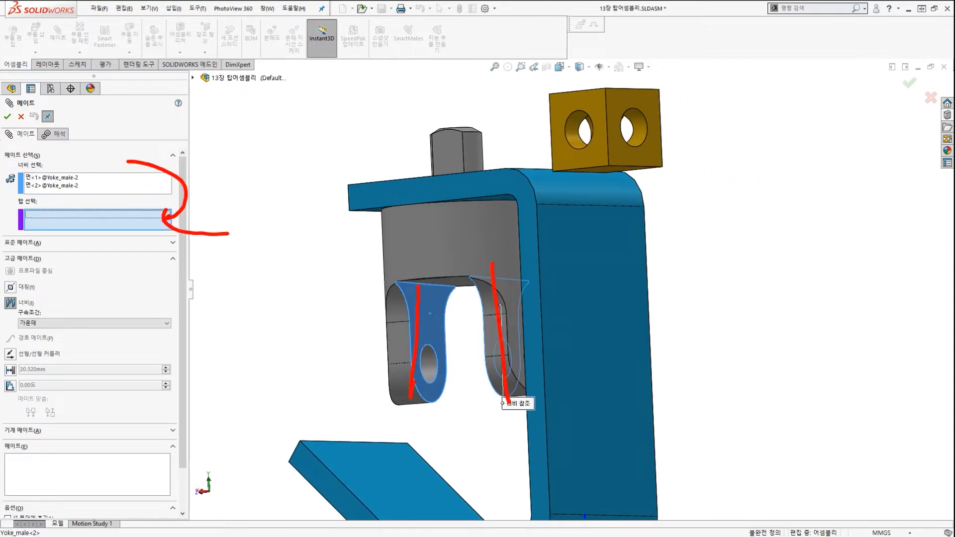
{"action": "left_click_drag", "start_coordinate": [573, 97], "coordinate": [575, 182]}
{"action": "left_click_drag", "start_coordinate": [675, 88], "coordinate": [677, 195]}
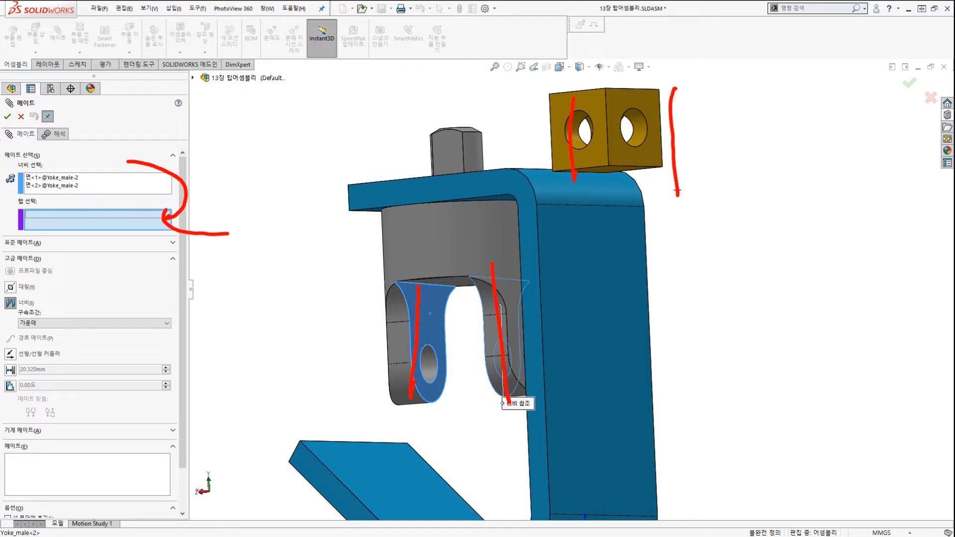
{"action": "key", "text": "Escape"}
{"action": "middle_click_drag", "start_coordinate": [660, 218], "coordinate": [665, 251]}
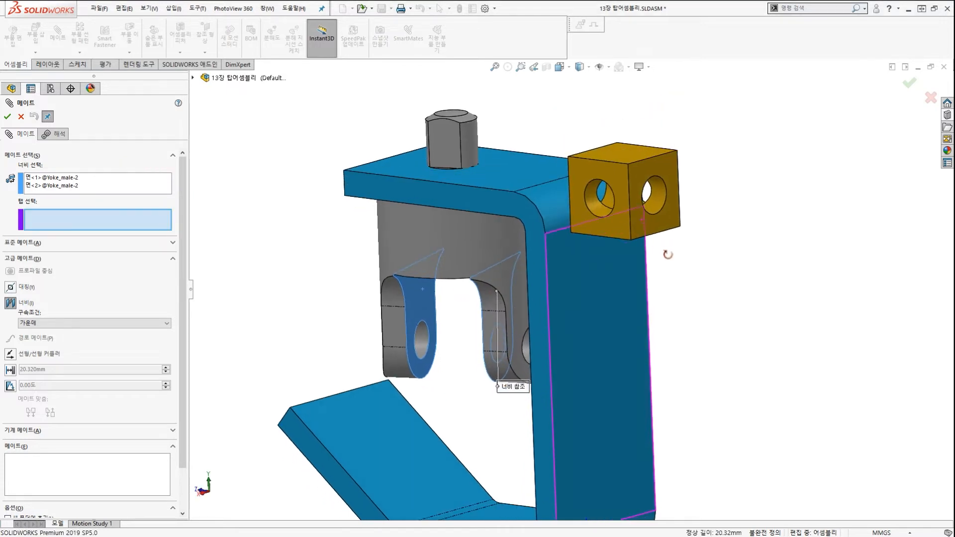
{"action": "left_click", "coordinate": [615, 231]}
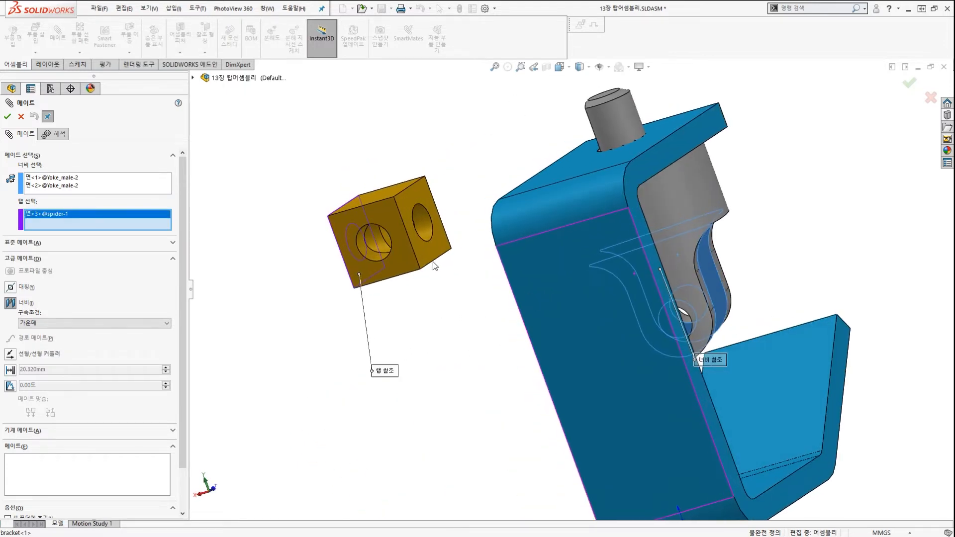
{"action": "left_click", "coordinate": [418, 254]}
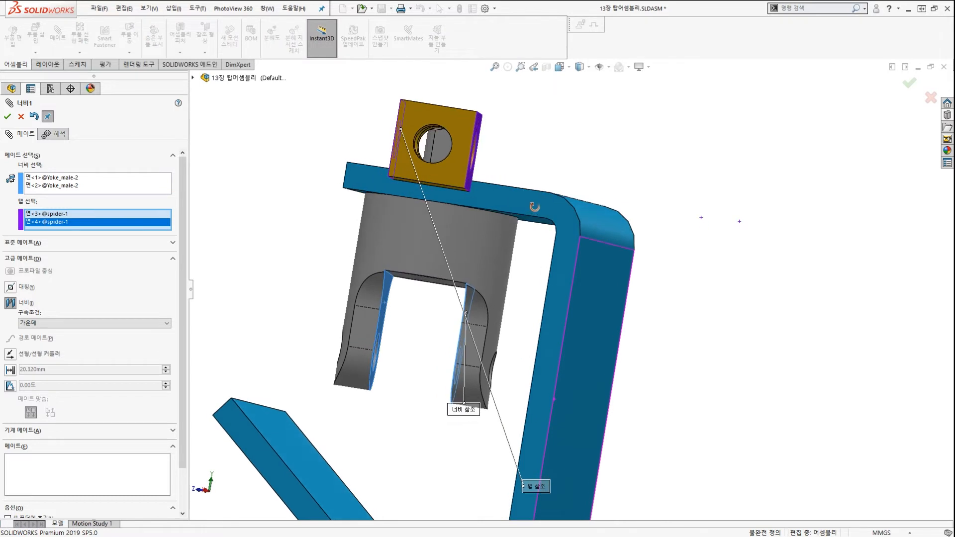
Check the width mate preview between the Yoke_male's fork and the spider, and cancel the Mate command
{"action": "left_click_drag", "start_coordinate": [385, 111], "coordinate": [380, 286]}
{"action": "left_click_drag", "start_coordinate": [507, 136], "coordinate": [480, 323]}
{"action": "key", "text": "Escape"}
{"action": "scroll", "coordinate": [499, 257], "scroll_direction": "up", "scroll_amount": 2}
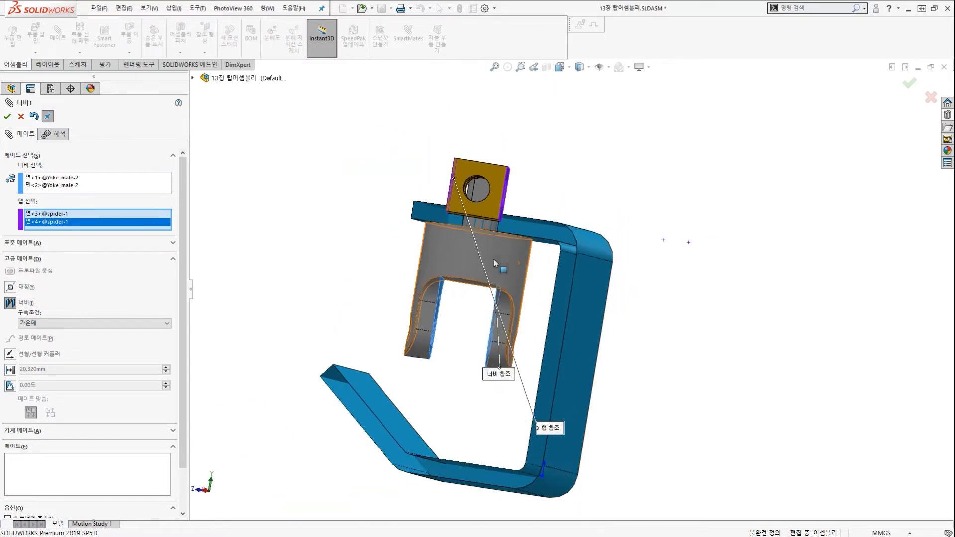
{"action": "middle_click_drag", "start_coordinate": [414, 315], "coordinate": [441, 374]}
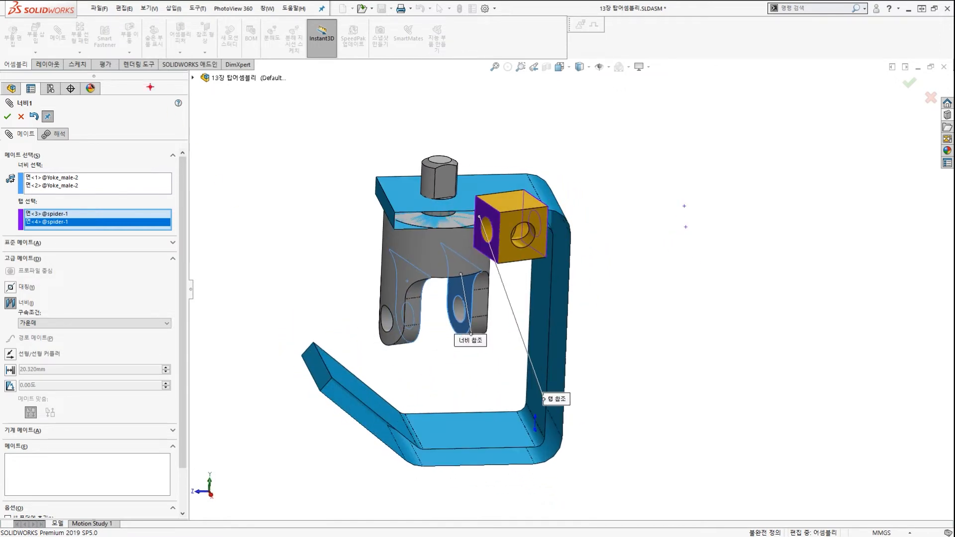
{"action": "mouse_move", "coordinate": [85, 69]}
{"action": "left_mouse_down"}
{"action": "mouse_move", "coordinate": [53, 67]}
{"action": "mouse_move", "coordinate": [71, 76]}
{"action": "left_mouse_up"}
{"action": "mouse_move", "coordinate": [164, 158]}
{"action": "left_mouse_down"}
{"action": "mouse_move", "coordinate": [147, 165]}
{"action": "mouse_move", "coordinate": [173, 175]}
{"action": "left_mouse_up"}
{"action": "mouse_move", "coordinate": [75, 166]}
{"action": "left_mouse_down"}
{"action": "mouse_move", "coordinate": [52, 234]}
{"action": "mouse_move", "coordinate": [88, 238]}
{"action": "left_mouse_up"}
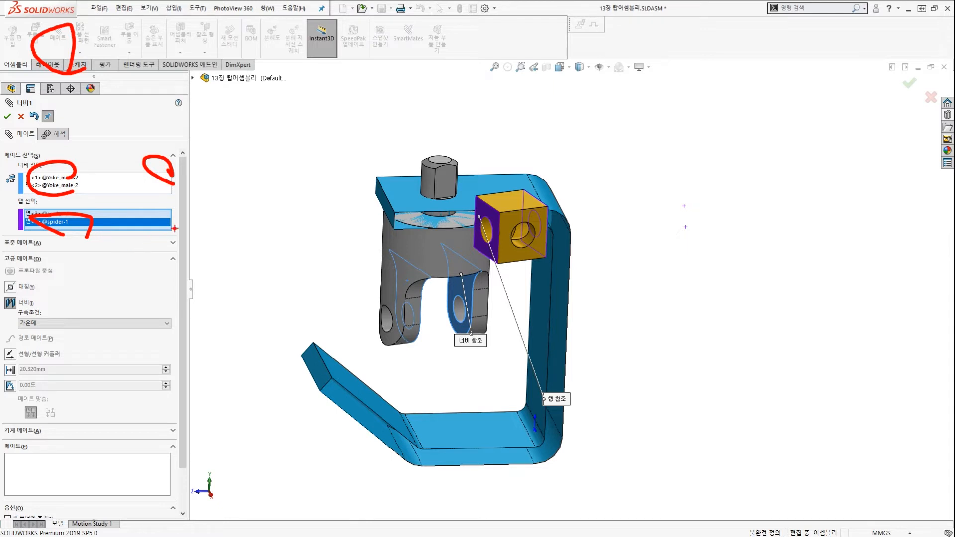
{"action": "key", "text": "Escape"}
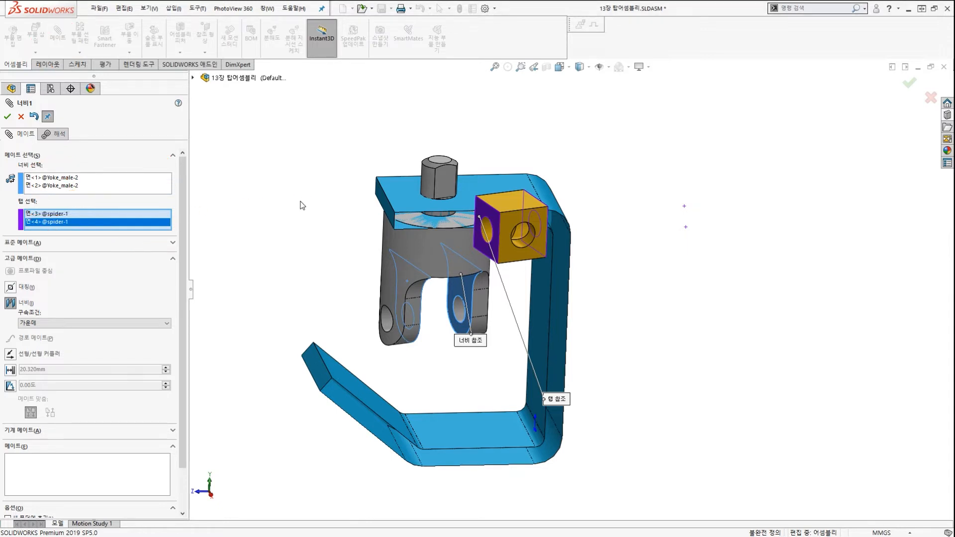
{"action": "key", "text": "Escape"}
{"action": "key", "text": "Escape"}
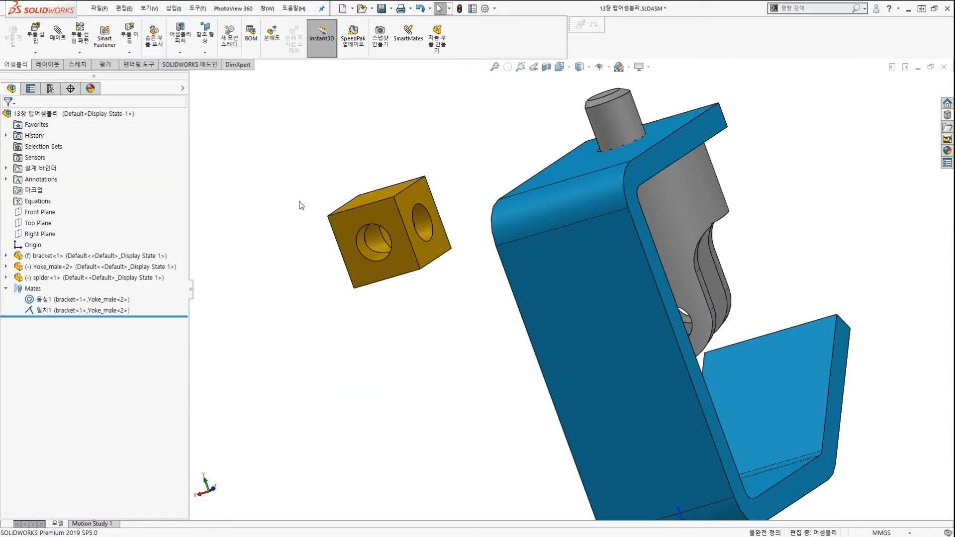
Examine the spider's side faces and the inner faces of the Yoke_male's fork from several angles
{"action": "middle_click_drag", "start_coordinate": [305, 221], "coordinate": [768, 243]}
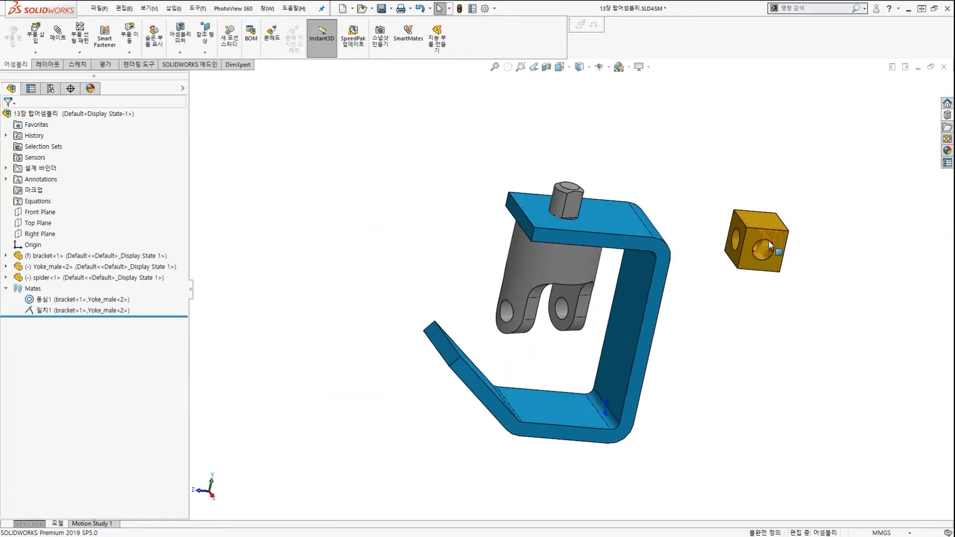
{"action": "scroll", "coordinate": [688, 294], "scroll_direction": "down", "scroll_amount": 3}
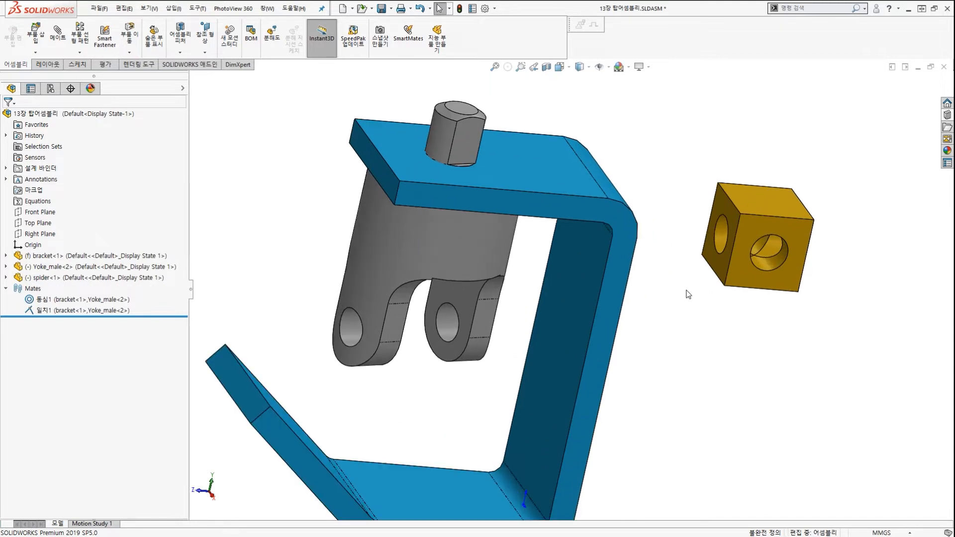
{"action": "scroll", "coordinate": [691, 292], "scroll_direction": "down", "scroll_amount": 1}
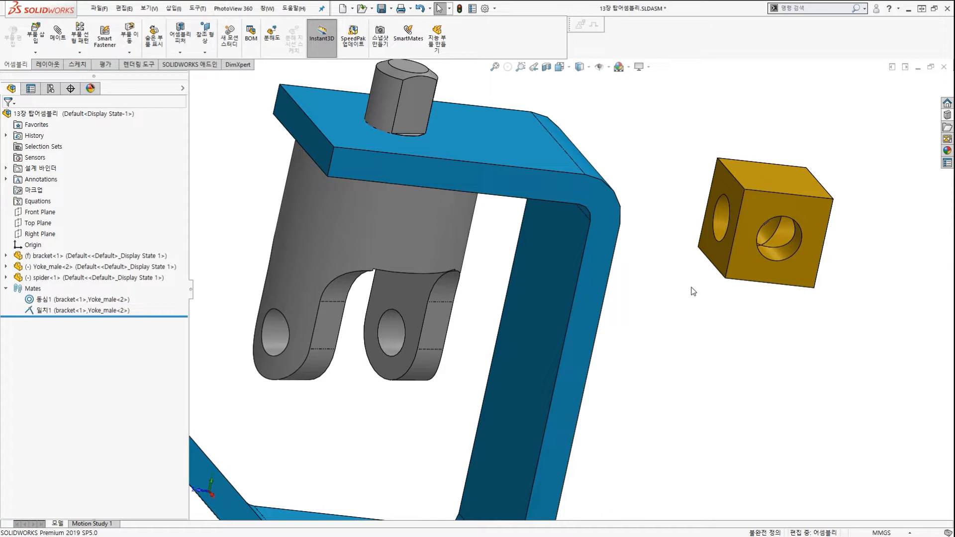
{"action": "scroll", "coordinate": [693, 290], "scroll_direction": "up", "scroll_amount": 5}
{"action": "middle_click_drag", "start_coordinate": [601, 324], "coordinate": [445, 361]}
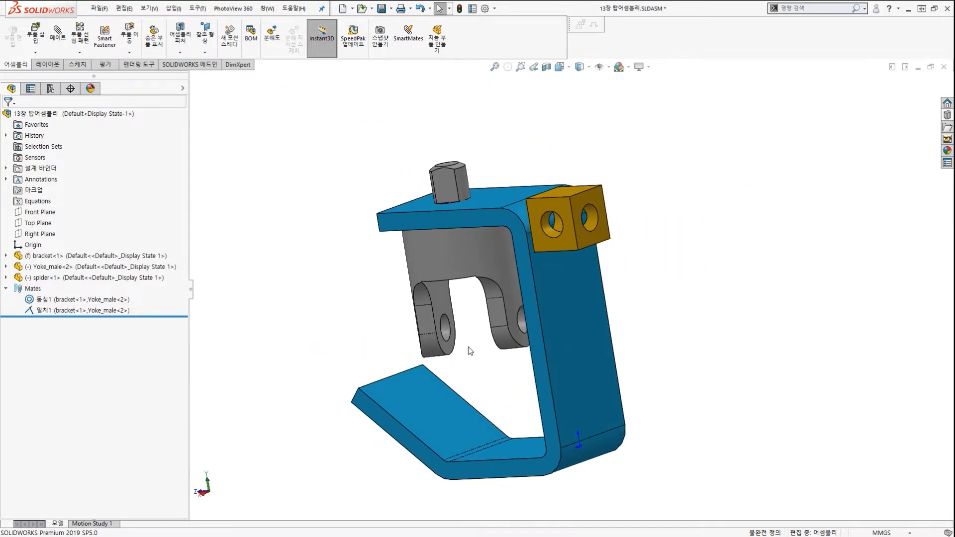
{"action": "scroll", "coordinate": [467, 342], "scroll_direction": "down", "scroll_amount": 5}
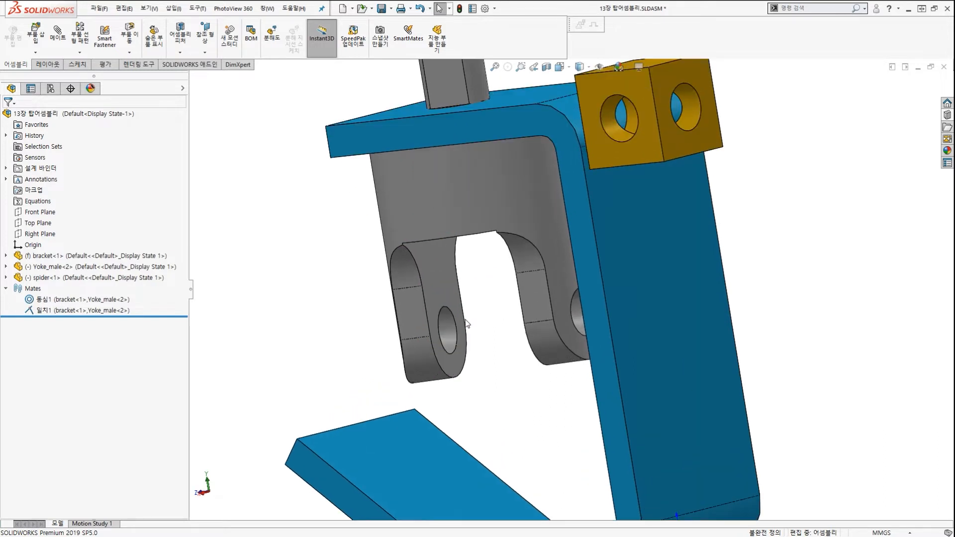
{"action": "scroll", "coordinate": [522, 349], "scroll_direction": "up", "scroll_amount": 2}
{"action": "mouse_move", "coordinate": [532, 359]}
{"action": "middle_mouse_down"}
{"action": "mouse_move", "coordinate": [492, 370]}
{"action": "mouse_move", "coordinate": [593, 373]}
{"action": "mouse_move", "coordinate": [530, 368]}
{"action": "middle_mouse_up"}
{"action": "scroll", "coordinate": [530, 368], "scroll_direction": "down", "scroll_amount": 3}
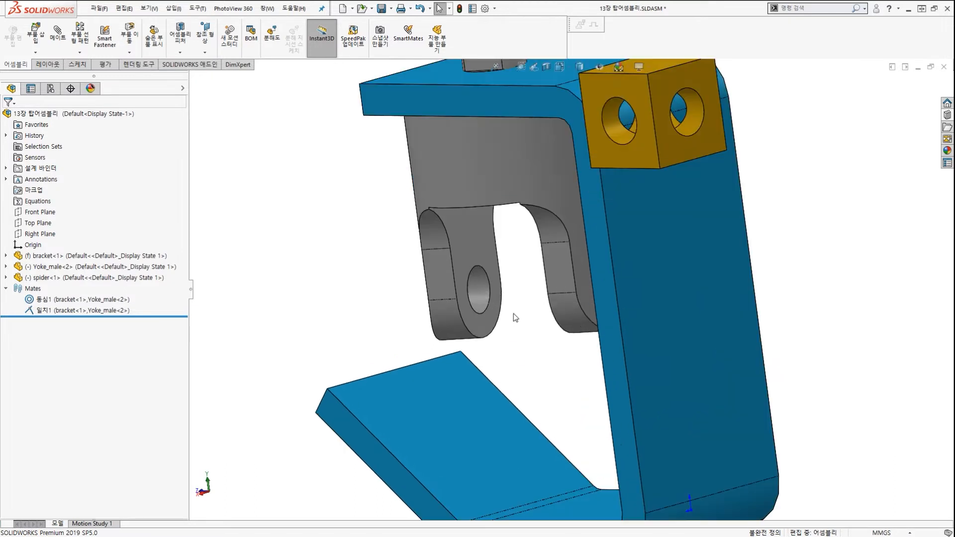
Select the two facing inner fork faces of Yoke_male as the first pair for a width mate
{"action": "left_click", "coordinate": [476, 243]}
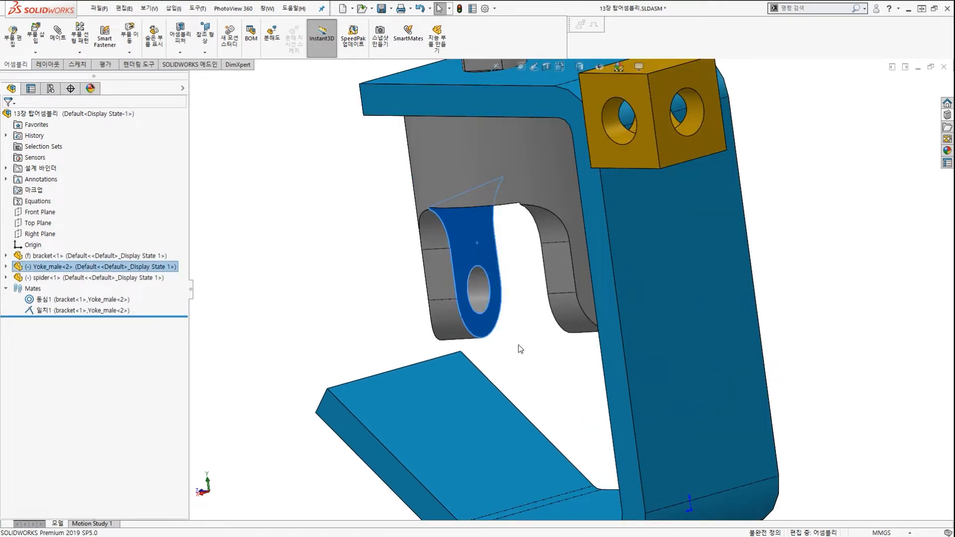
{"action": "middle_click_drag", "start_coordinate": [520, 354], "coordinate": [602, 344]}
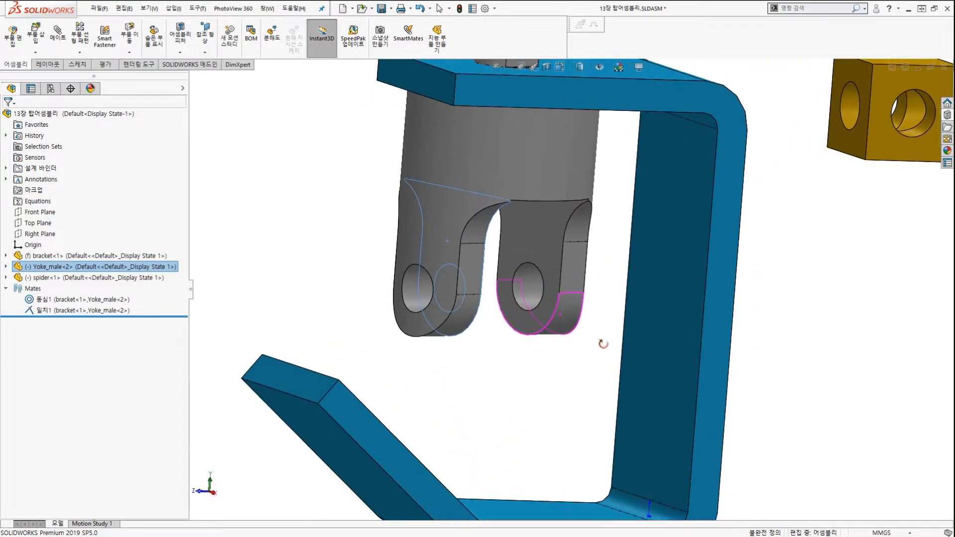
{"action": "left_click", "coordinate": [547, 243]}
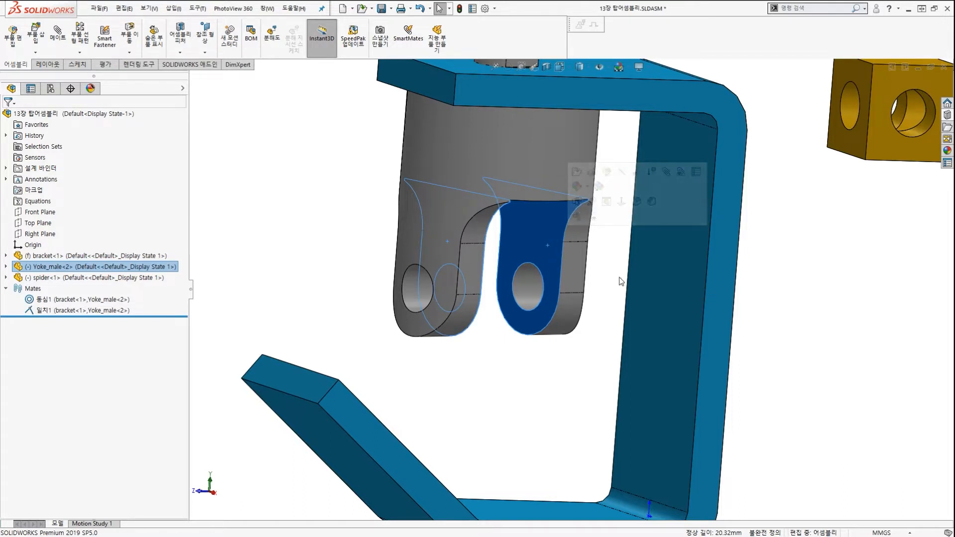
{"action": "scroll", "coordinate": [621, 280], "scroll_direction": "up", "scroll_amount": 3}
{"action": "scroll", "coordinate": [715, 209], "scroll_direction": "down", "scroll_amount": 3}
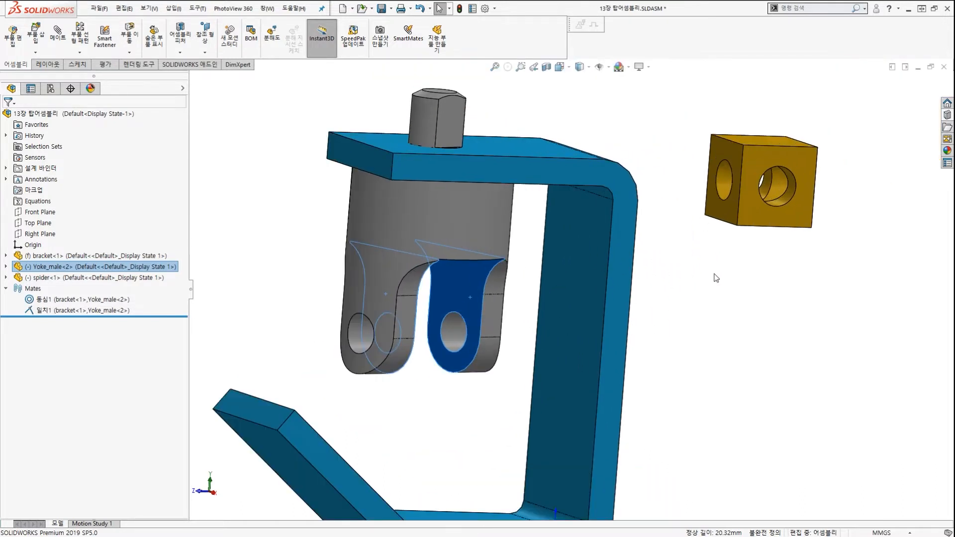
{"action": "left_click_drag", "start_coordinate": [505, 327], "coordinate": [503, 282]}
{"action": "left_click_drag", "start_coordinate": [708, 175], "coordinate": [717, 212]}
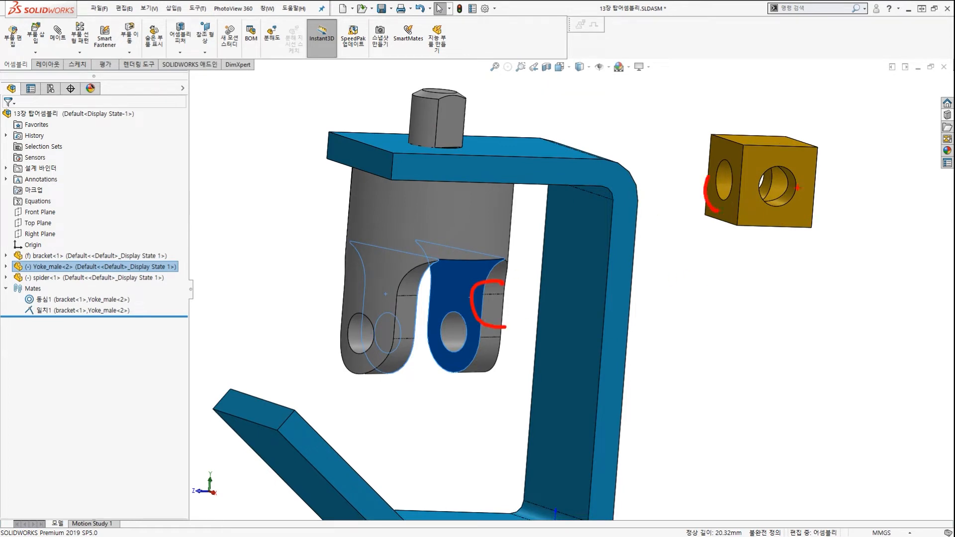
{"action": "left_click_drag", "start_coordinate": [792, 181], "coordinate": [825, 204]}
{"action": "key", "text": "Escape"}
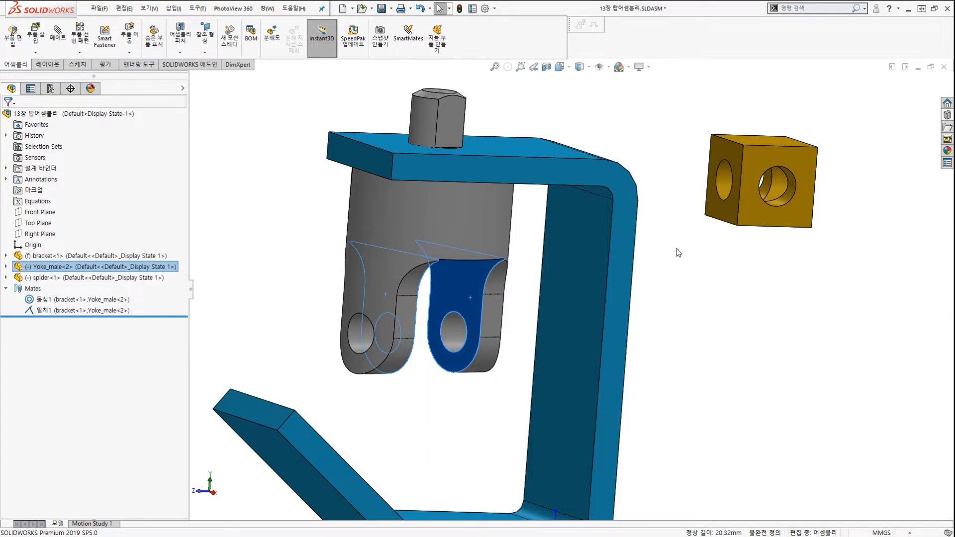
Add two opposite side faces of the spider to the selection and apply a width mate with the fork faces
{"action": "left_click", "coordinate": [723, 210], "text": "ctrl"}
{"action": "middle_click_drag", "start_coordinate": [712, 288], "coordinate": [625, 303]}
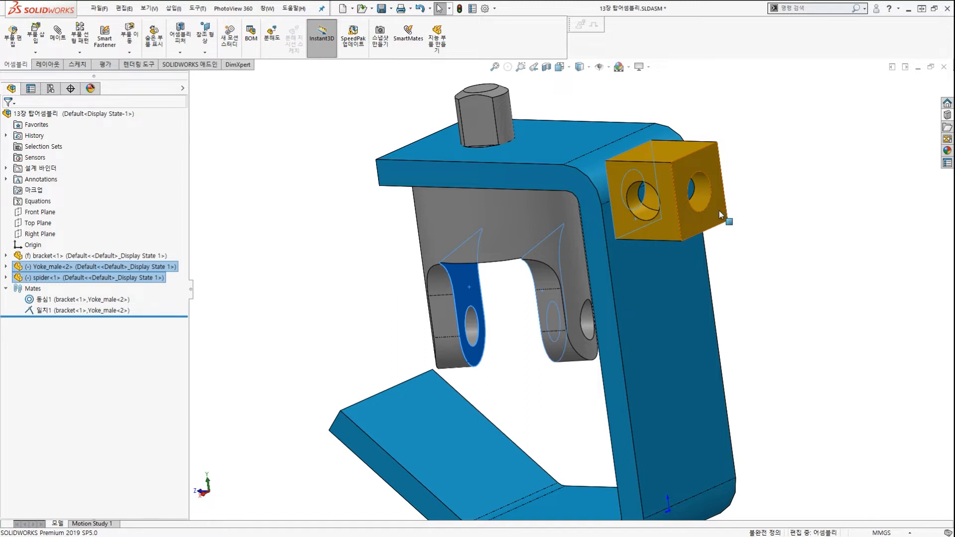
{"action": "left_click", "coordinate": [718, 210]}
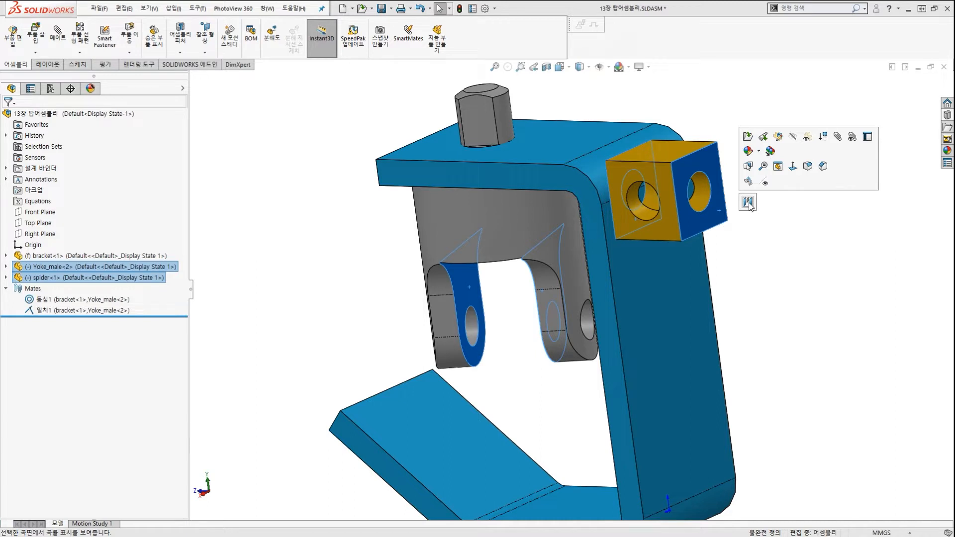
{"action": "left_click", "coordinate": [748, 202]}
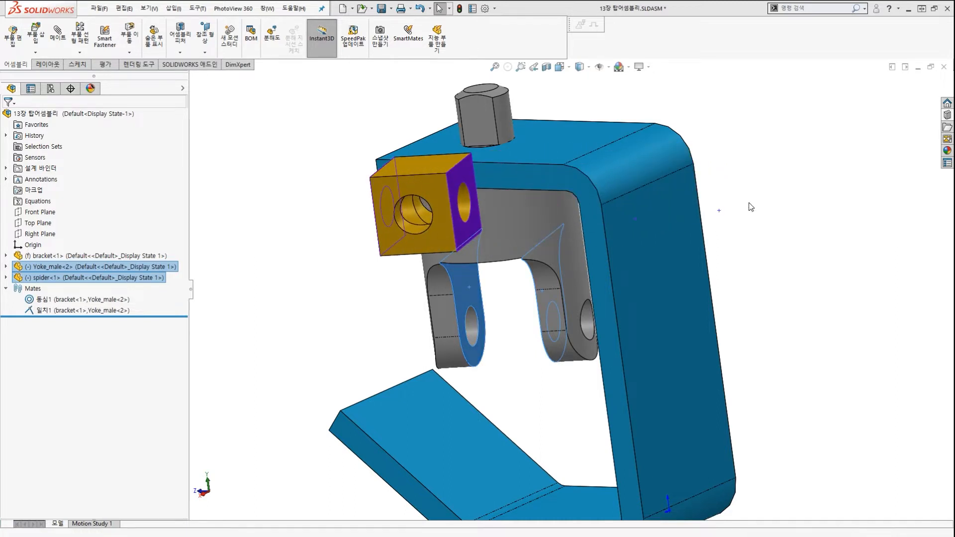
Mate one of the spider's holes concentric with the pin hole in the Yoke_male's fork
{"action": "middle_click_drag", "start_coordinate": [622, 229], "coordinate": [684, 204]}
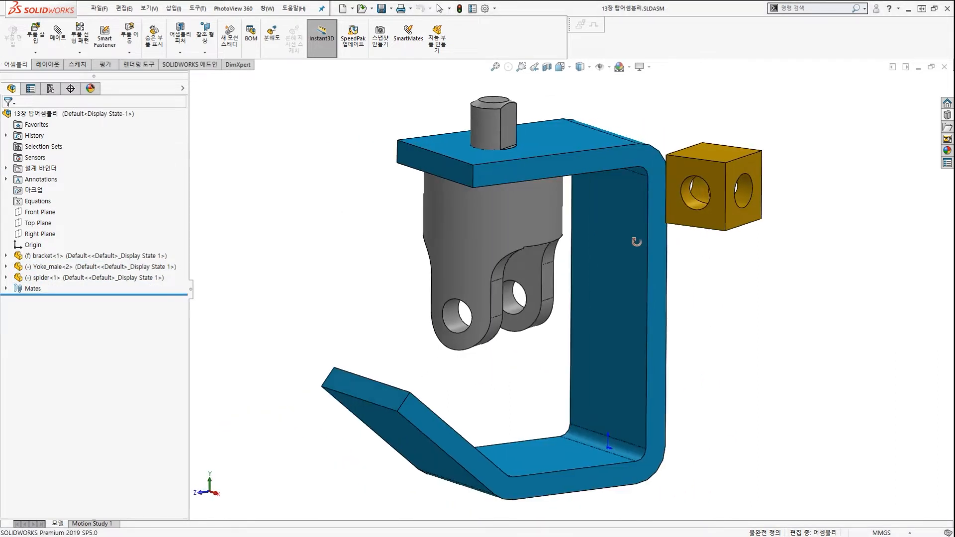
{"action": "scroll", "coordinate": [688, 203], "scroll_direction": "down", "scroll_amount": 2}
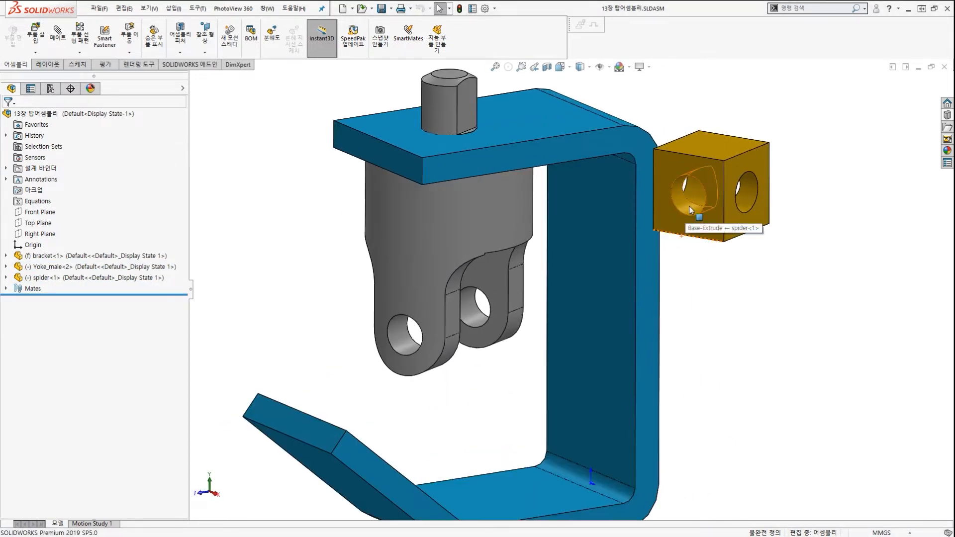
{"action": "left_click", "coordinate": [688, 208]}
{"action": "scroll", "coordinate": [418, 343], "scroll_direction": "down", "scroll_amount": 2}
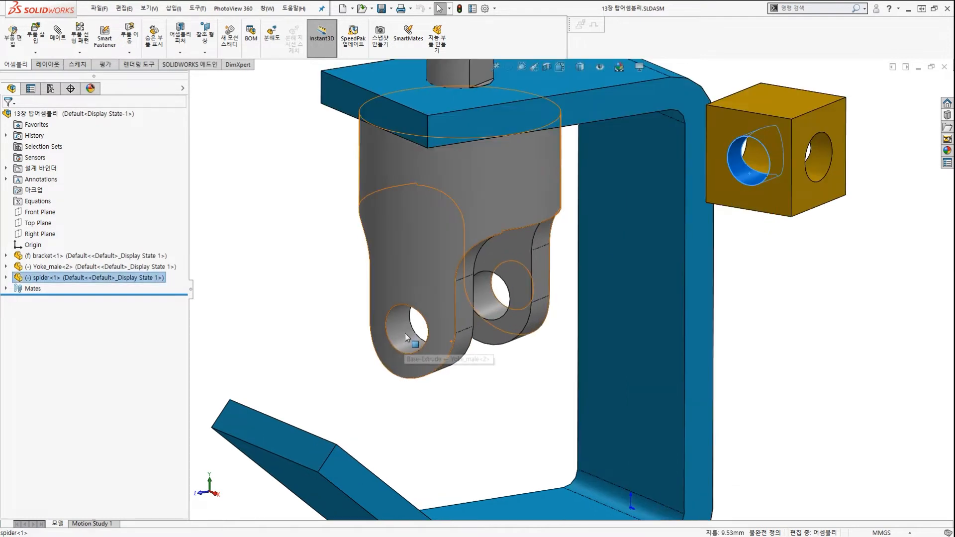
{"action": "left_click", "coordinate": [403, 326]}
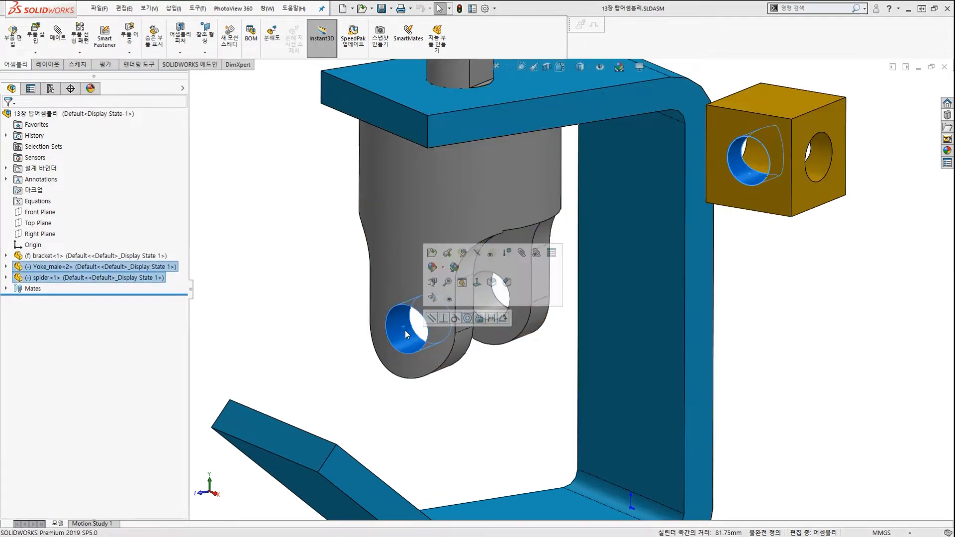
{"action": "left_click", "coordinate": [466, 319]}
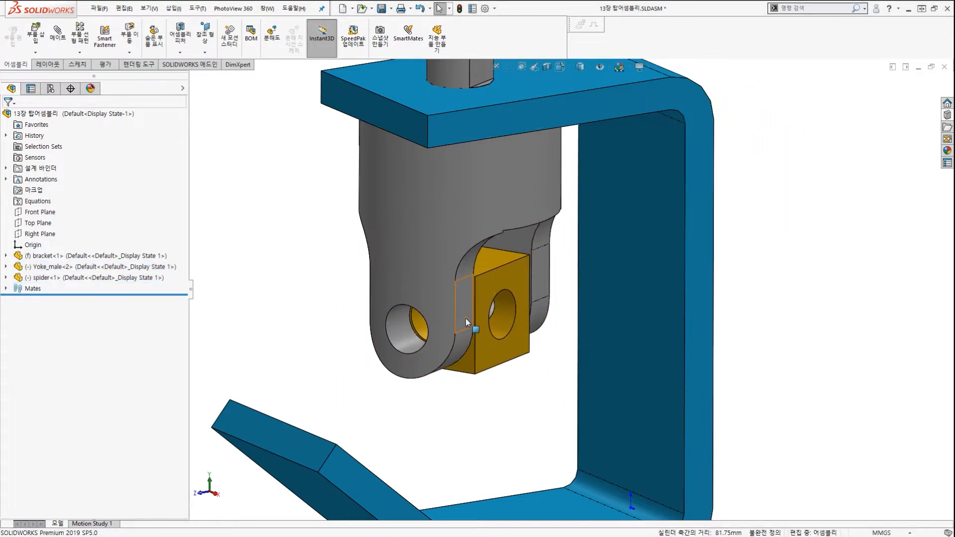
Test the remaining motion by rotating the spider inside the fork and turning the Yoke_male in the bracket
{"action": "scroll", "coordinate": [383, 283], "scroll_direction": "up", "scroll_amount": 3}
{"action": "scroll", "coordinate": [499, 343], "scroll_direction": "down", "scroll_amount": 5}
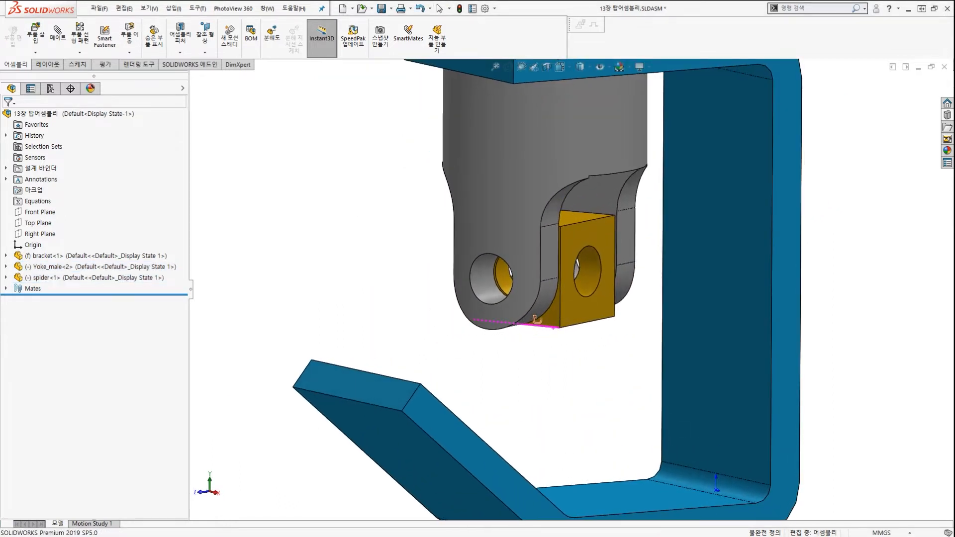
{"action": "scroll", "coordinate": [547, 328], "scroll_direction": "down", "scroll_amount": 3}
{"action": "scroll", "coordinate": [594, 218], "scroll_direction": "up", "scroll_amount": 3}
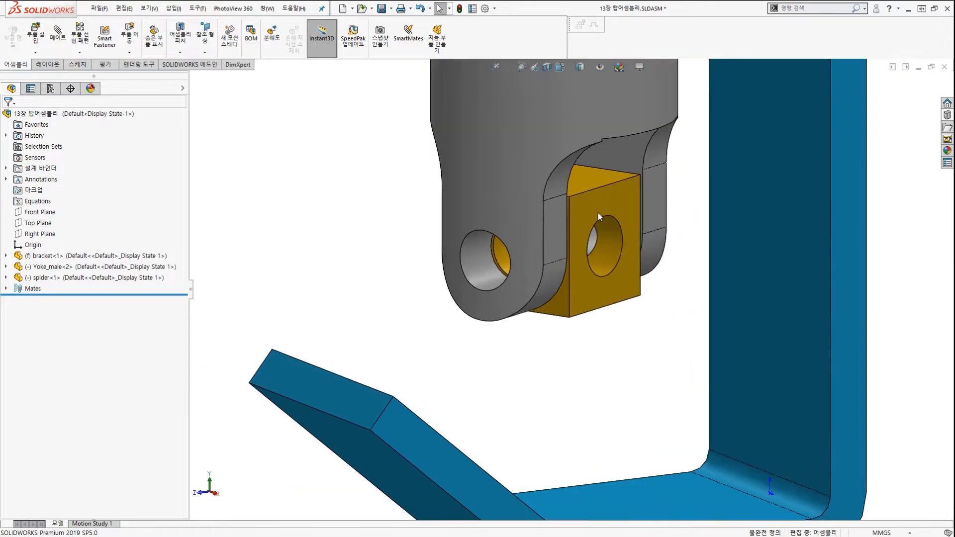
{"action": "left_click_drag", "start_coordinate": [592, 222], "coordinate": [538, 291]}
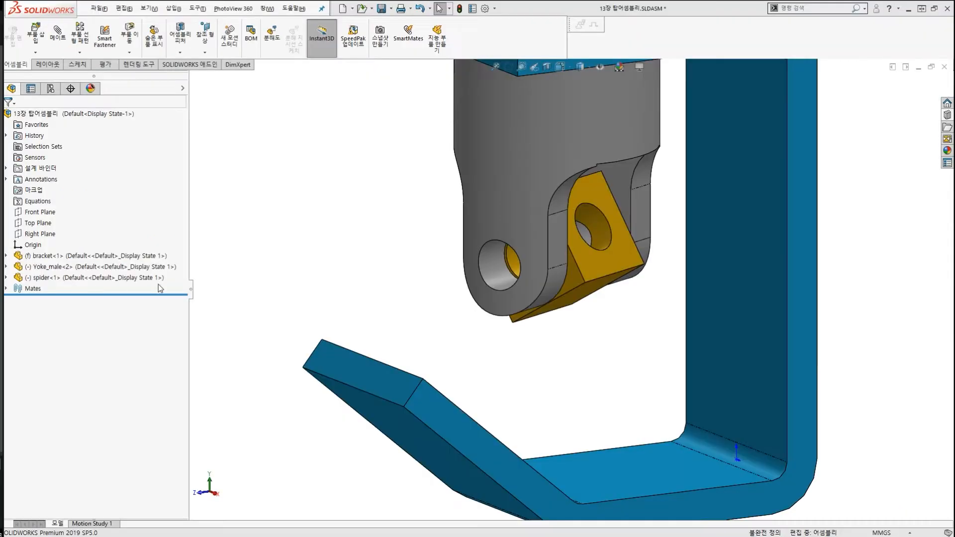
{"action": "scroll", "coordinate": [581, 202], "scroll_direction": "up", "scroll_amount": 3}
{"action": "scroll", "coordinate": [581, 202], "scroll_direction": "down", "scroll_amount": 1}
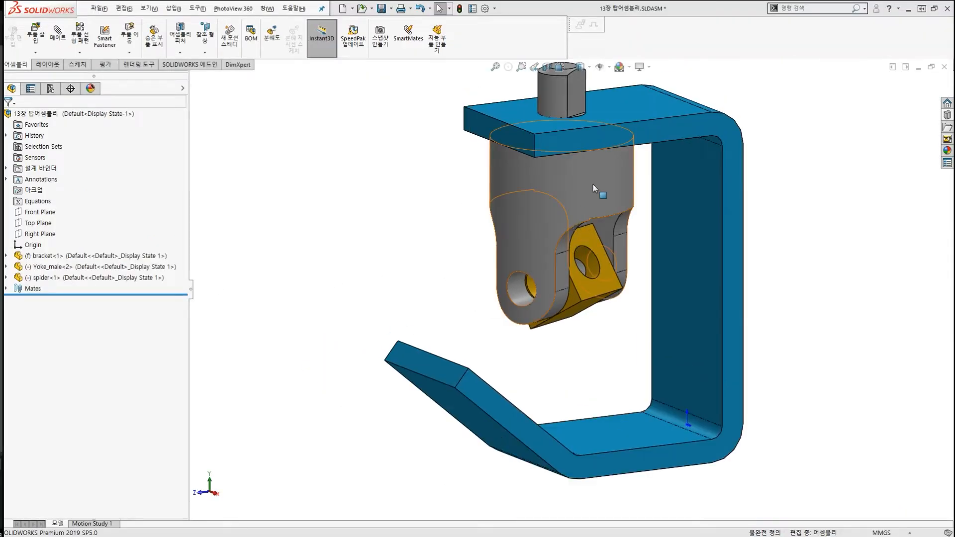
{"action": "left_click_drag", "start_coordinate": [593, 184], "coordinate": [563, 205]}
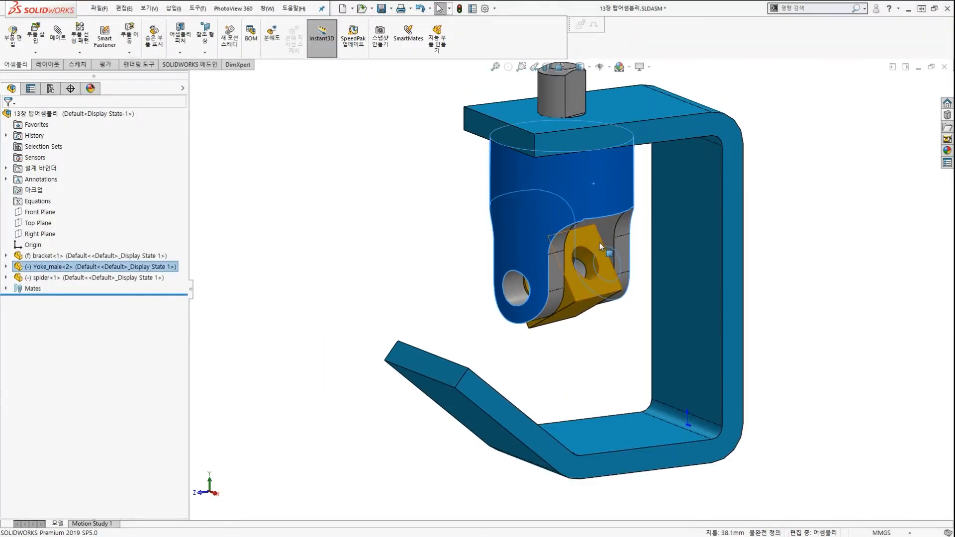
{"action": "left_click_drag", "start_coordinate": [597, 244], "coordinate": [603, 300]}
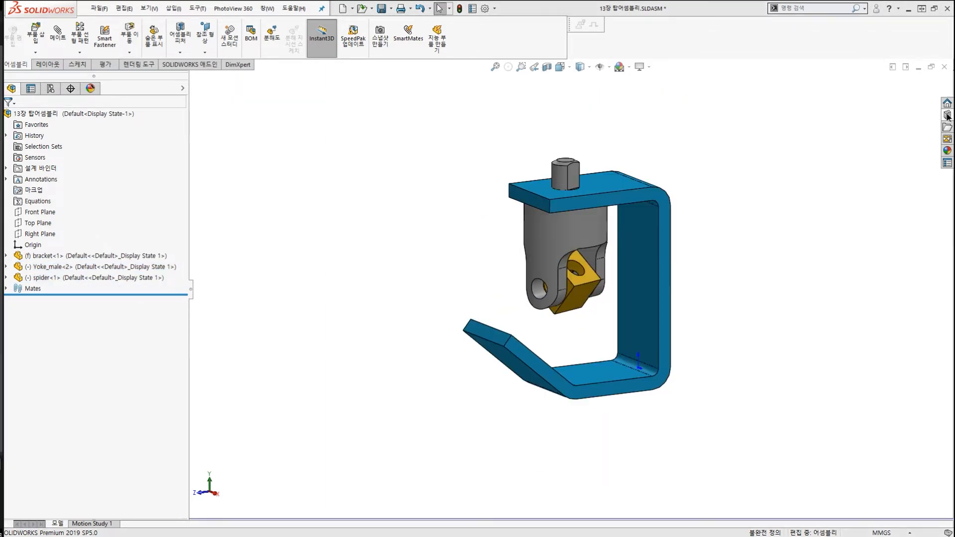
Insert one pin from the Lesson13 Case Study library folder beside the bracket, using the LONG configuration
{"action": "left_click", "coordinate": [947, 115]}
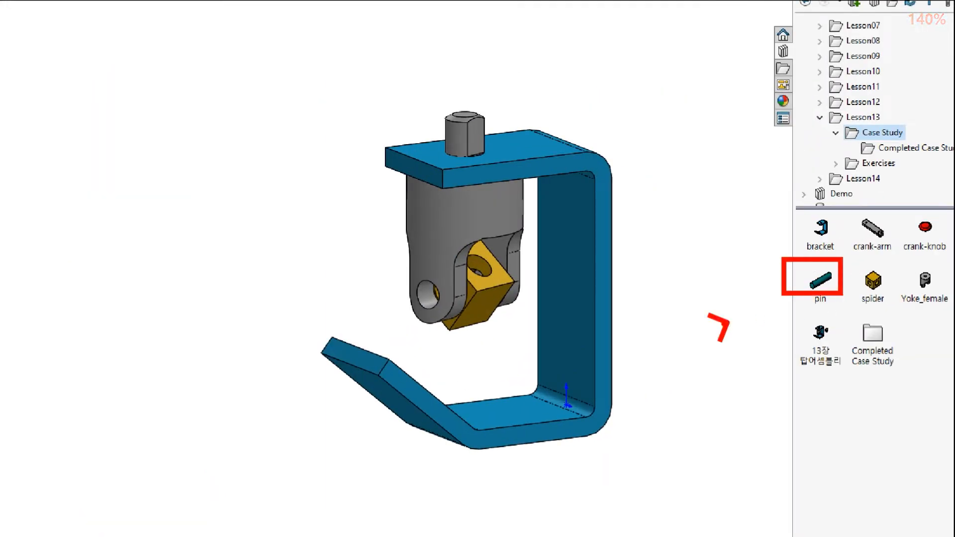
{"action": "left_click_drag", "start_coordinate": [820, 281], "coordinate": [741, 174]}
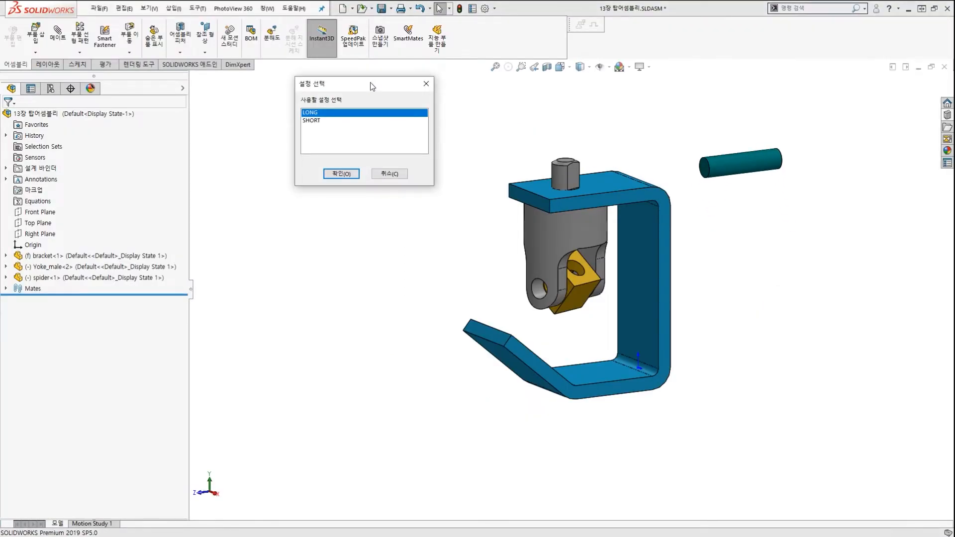
{"action": "left_click_drag", "start_coordinate": [370, 87], "coordinate": [571, 96]}
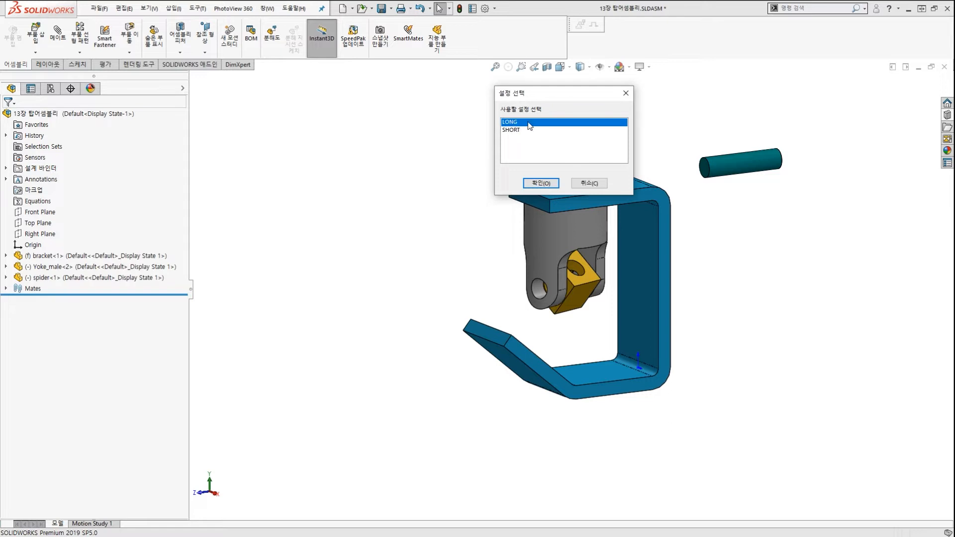
{"action": "left_click", "coordinate": [537, 183]}
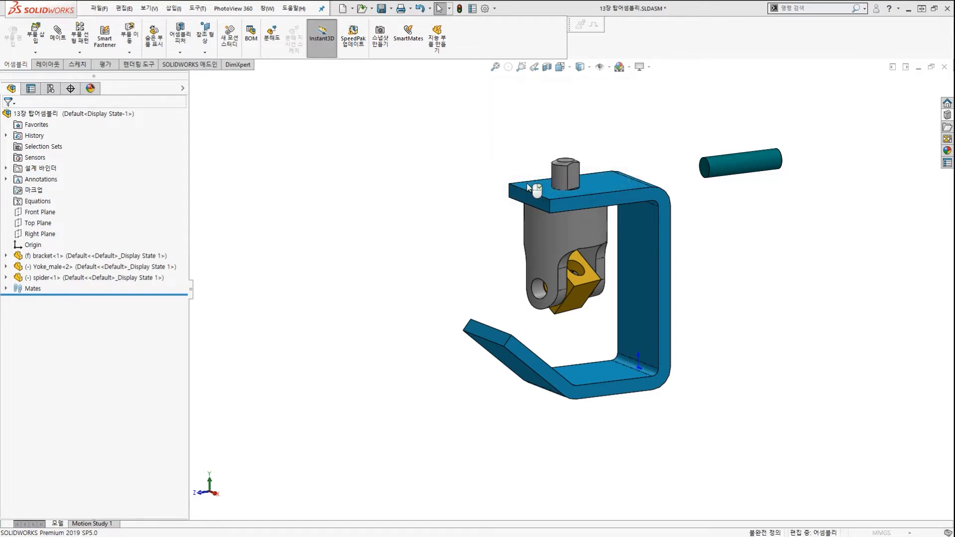
{"action": "left_click", "coordinate": [487, 174]}
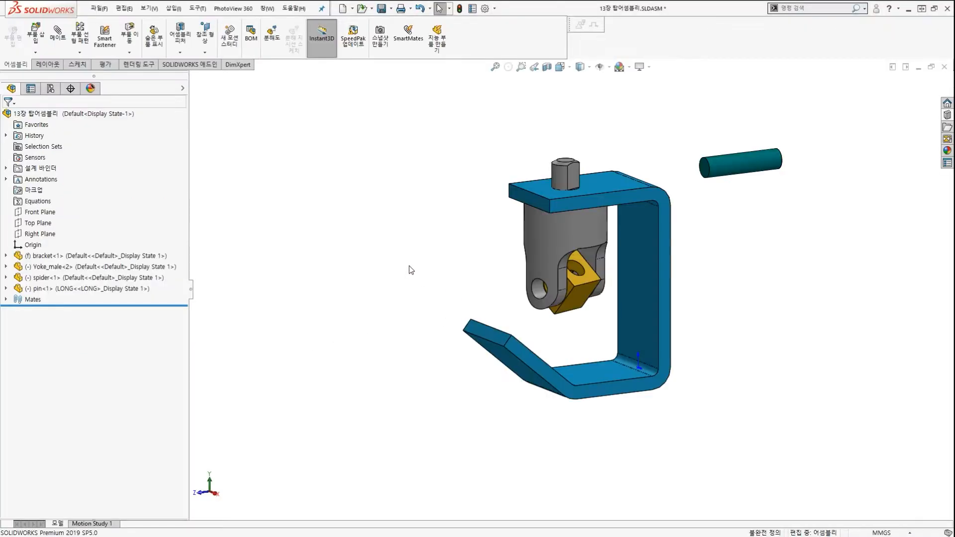
Mate the long pin's cylindrical face concentric with the hole in the Yoke_male's fork arm
{"action": "scroll", "coordinate": [609, 269], "scroll_direction": "up", "scroll_amount": 1}
{"action": "scroll", "coordinate": [609, 270], "scroll_direction": "down", "scroll_amount": 2}
{"action": "middle_click_drag", "start_coordinate": [603, 306], "coordinate": [619, 298]}
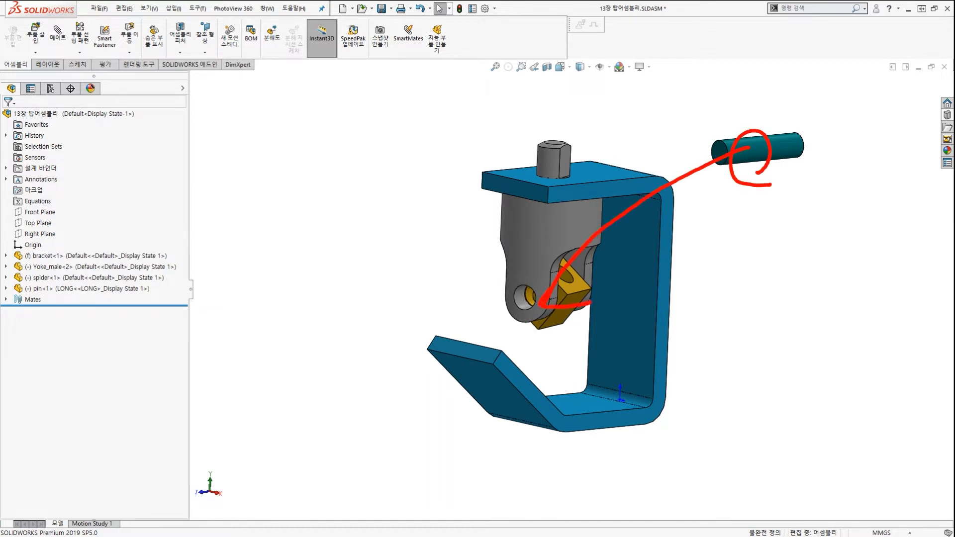
{"action": "key", "text": "Escape"}
{"action": "middle_click_drag", "start_coordinate": [660, 223], "coordinate": [685, 220]}
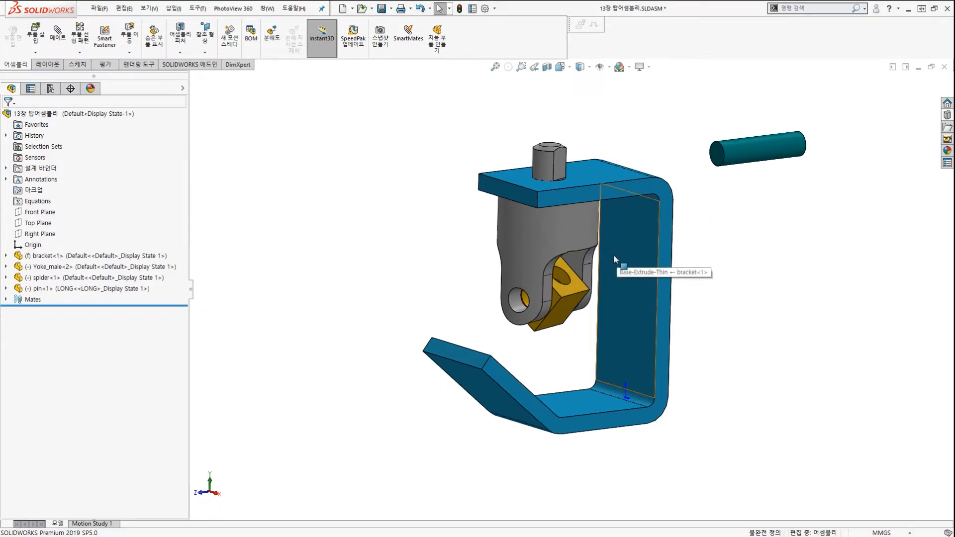
{"action": "scroll", "coordinate": [607, 269], "scroll_direction": "down", "scroll_amount": 2}
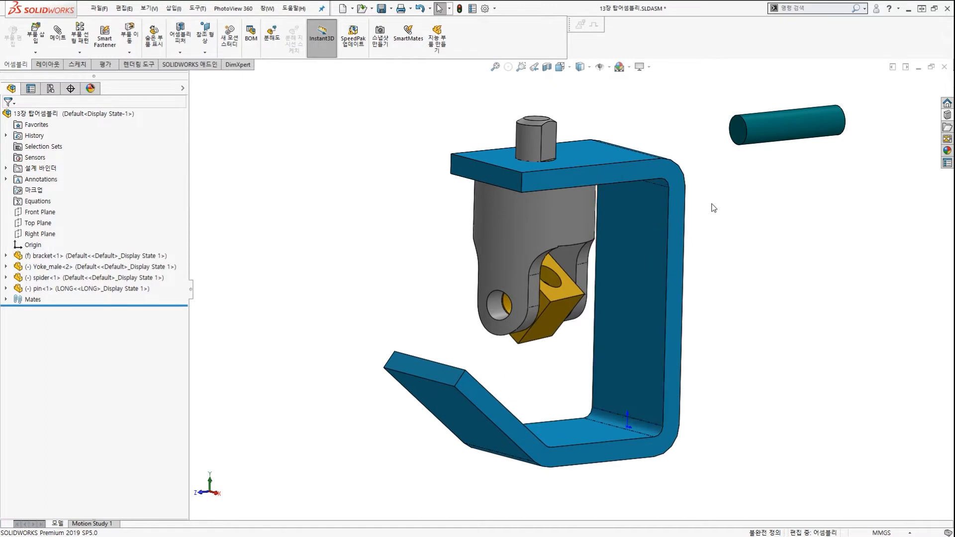
{"action": "left_click", "coordinate": [775, 124]}
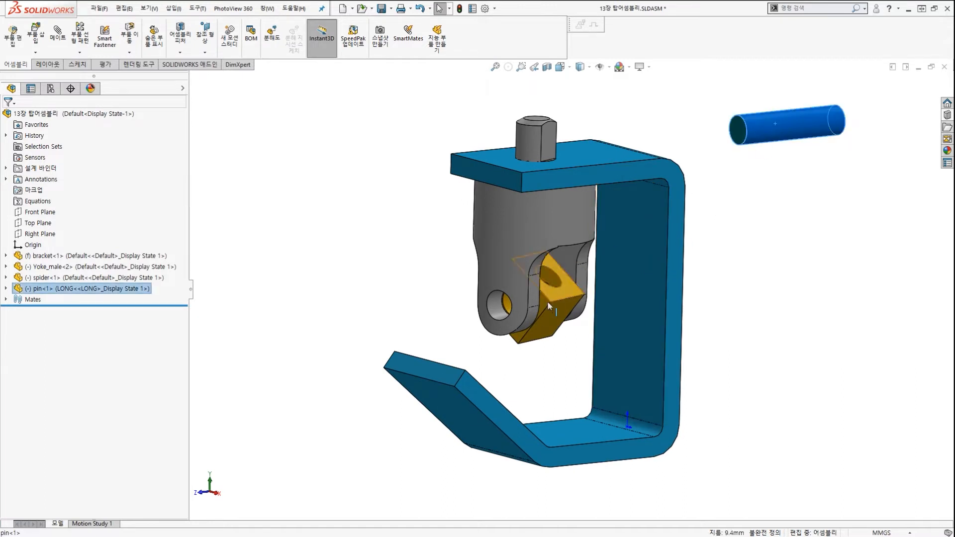
{"action": "scroll", "coordinate": [547, 301], "scroll_direction": "down", "scroll_amount": 3}
{"action": "left_click", "coordinate": [461, 291], "text": "ctrl"}
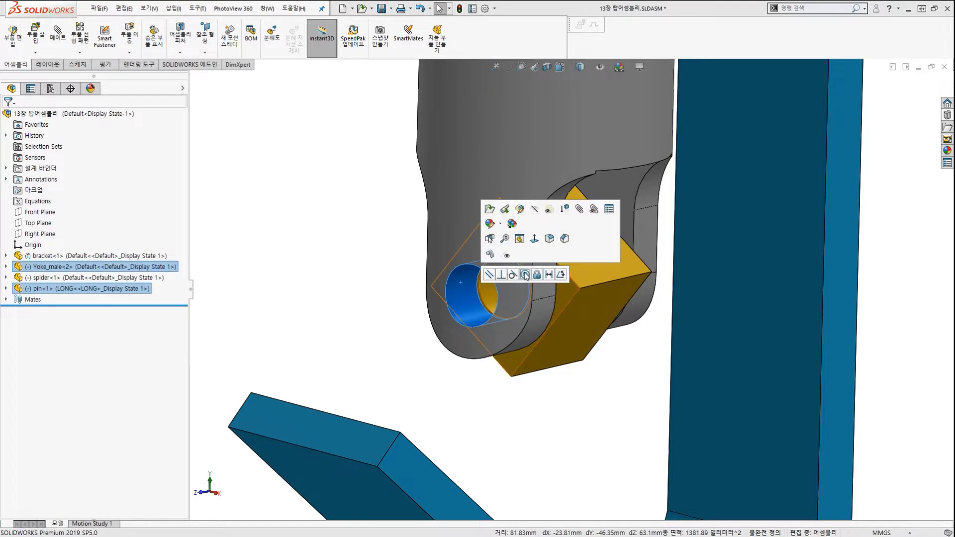
{"action": "left_click", "coordinate": [524, 274]}
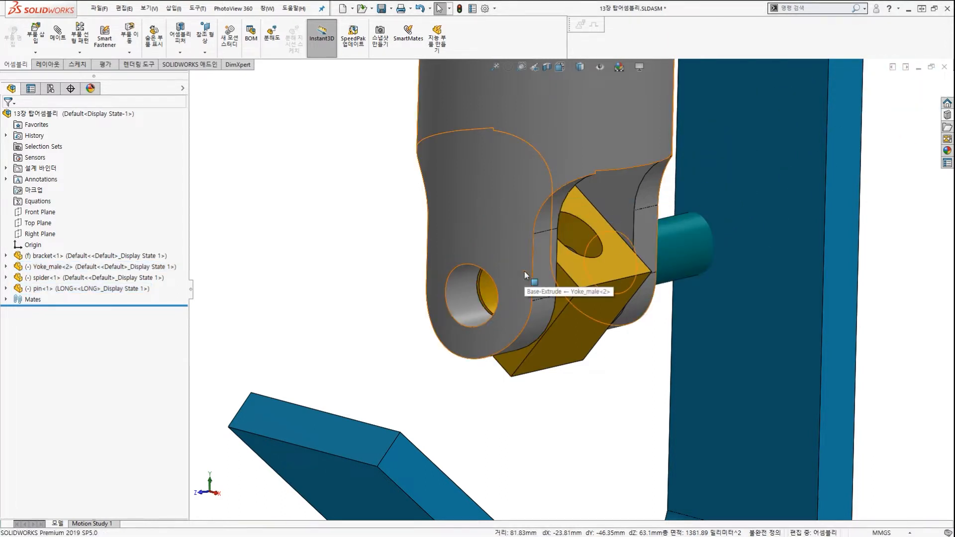
Slide the long pin along its axis until it protrudes from the fork arm on the side away from the bracket's upright
{"action": "scroll", "coordinate": [524, 270], "scroll_direction": "up", "scroll_amount": 6}
{"action": "middle_click_drag", "start_coordinate": [464, 301], "coordinate": [524, 294]}
{"action": "scroll", "coordinate": [677, 271], "scroll_direction": "down", "scroll_amount": 3}
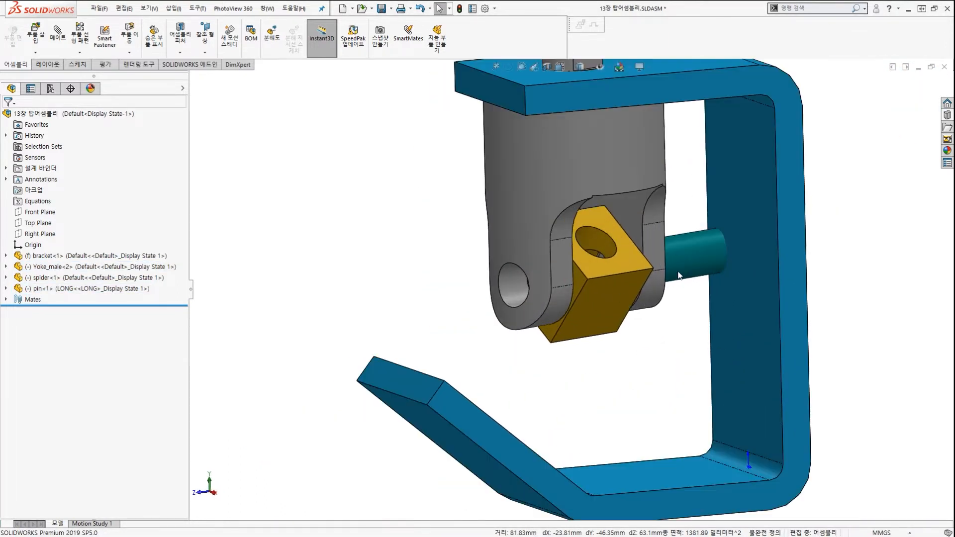
{"action": "left_click_drag", "start_coordinate": [679, 275], "coordinate": [503, 288]}
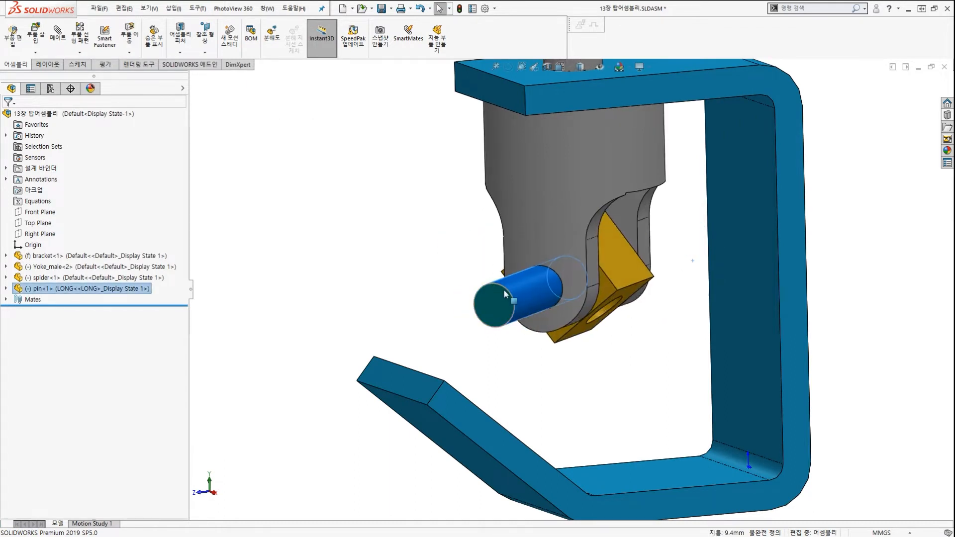
{"action": "scroll", "coordinate": [592, 332], "scroll_direction": "up", "scroll_amount": 3}
{"action": "middle_click_drag", "start_coordinate": [617, 336], "coordinate": [568, 333]}
{"action": "left_click", "coordinate": [593, 342]}
{"action": "scroll", "coordinate": [593, 342], "scroll_direction": "down", "scroll_amount": 1}
{"action": "scroll", "coordinate": [527, 307], "scroll_direction": "down", "scroll_amount": 1}
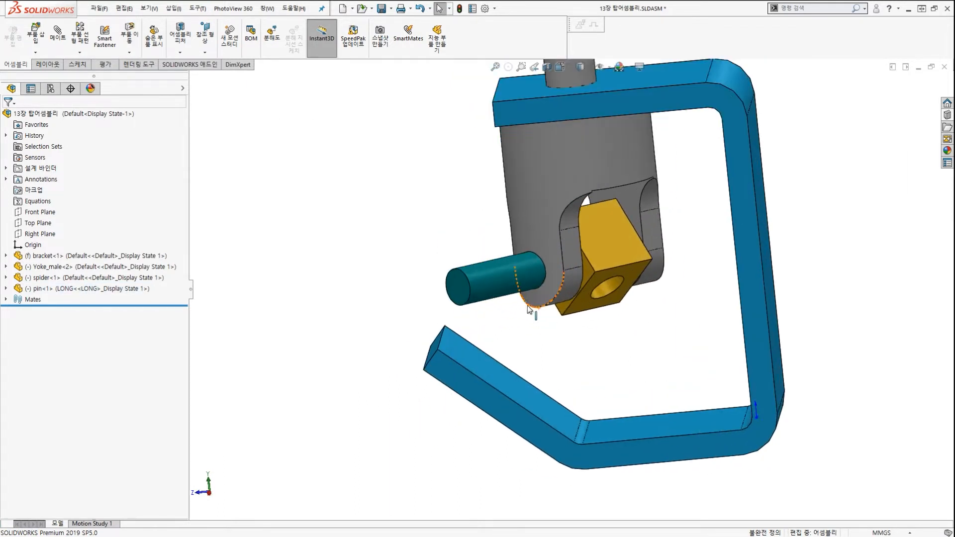
{"action": "scroll", "coordinate": [527, 306], "scroll_direction": "down", "scroll_amount": 1}
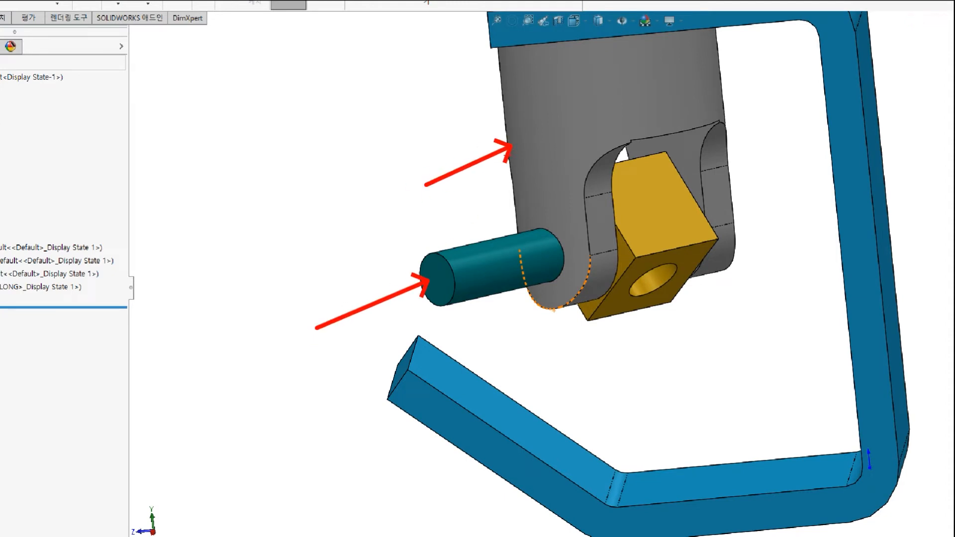
{"action": "mouse_move", "coordinate": [350, 126]}
{"action": "left_mouse_down"}
{"action": "mouse_move", "coordinate": [406, 163]}
{"action": "mouse_move", "coordinate": [370, 124]}
{"action": "left_mouse_up"}
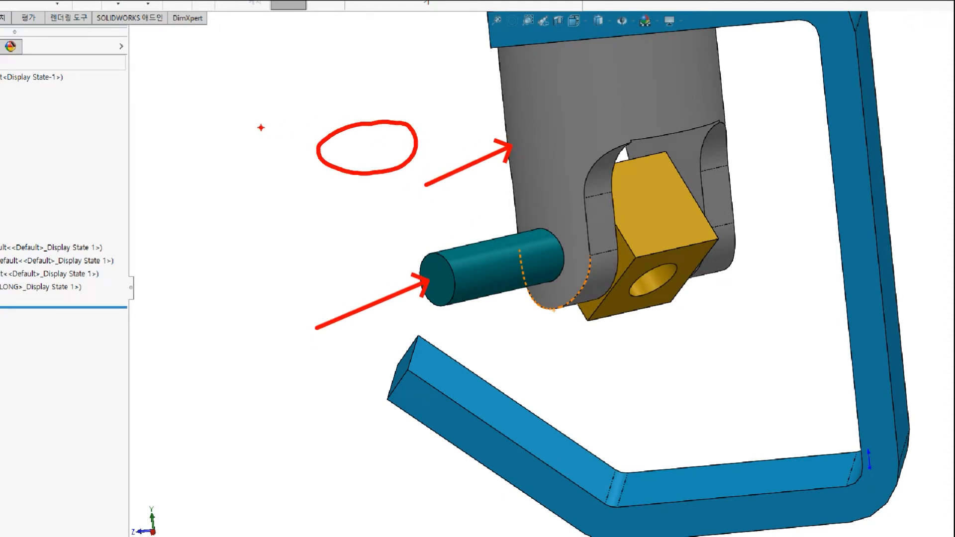
{"action": "left_click_drag", "start_coordinate": [262, 127], "coordinate": [503, 101]}
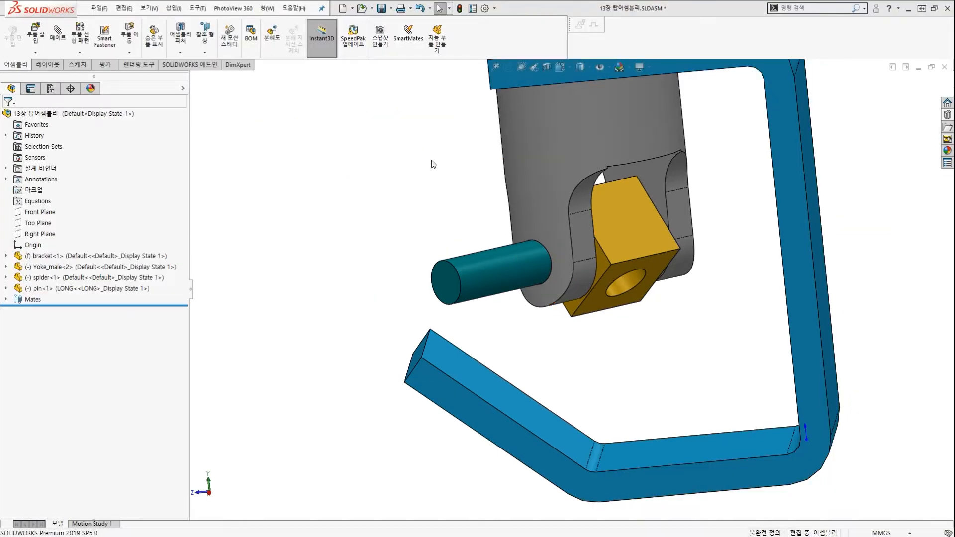
Mate the long pin's protruding end face tangent to the outer cylindrical face of the Yoke_male
{"action": "middle_click_drag", "start_coordinate": [421, 135], "coordinate": [492, 218]}
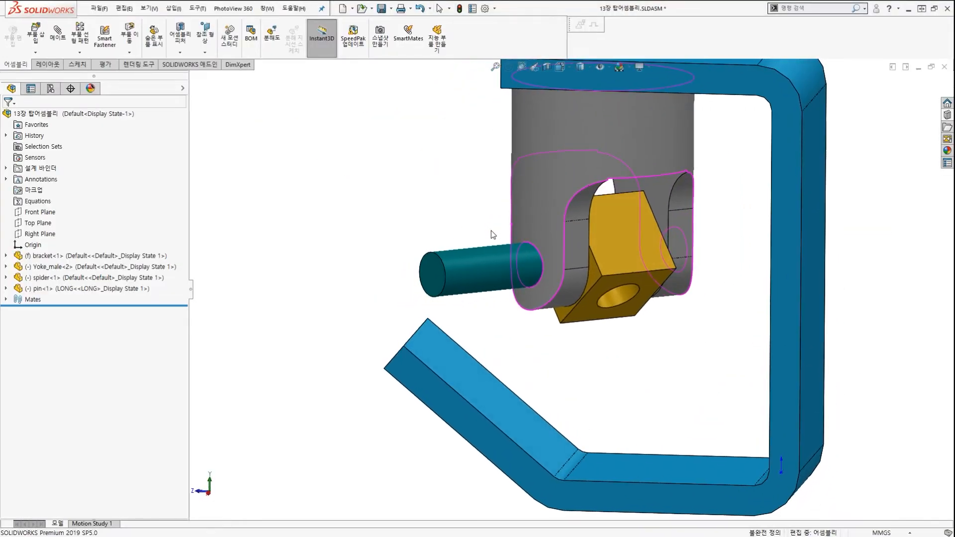
{"action": "scroll", "coordinate": [484, 229], "scroll_direction": "down", "scroll_amount": 3}
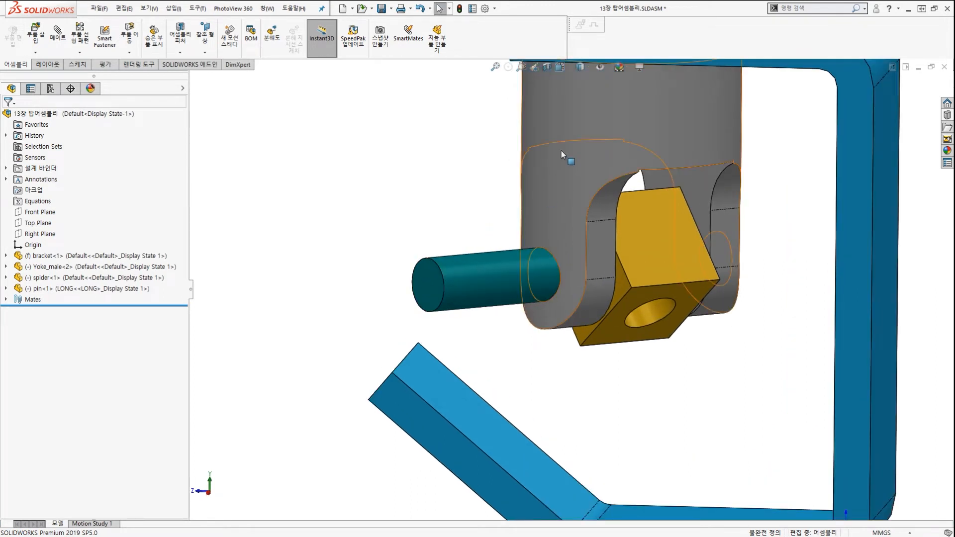
{"action": "left_click", "coordinate": [561, 151]}
{"action": "left_click", "coordinate": [436, 200]}
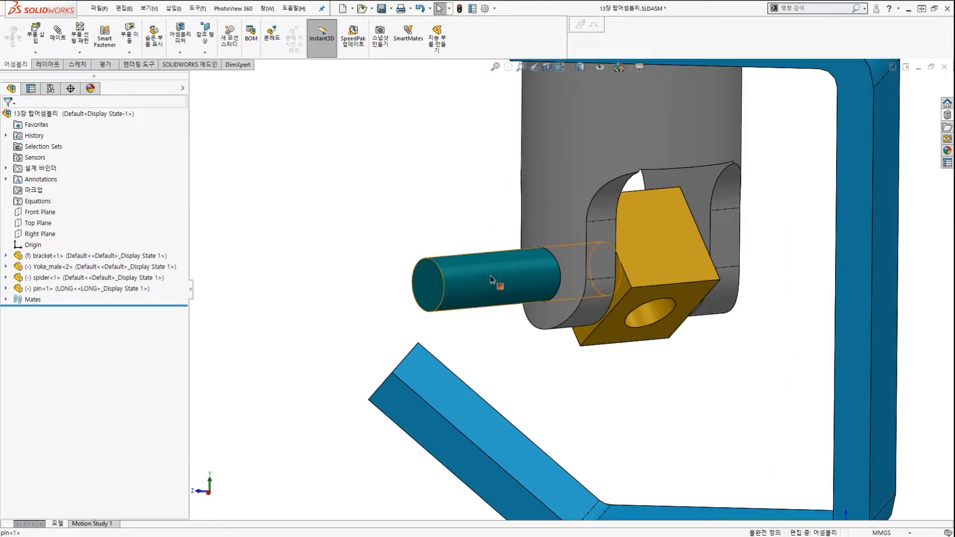
{"action": "mouse_move", "coordinate": [491, 279]}
{"action": "left_mouse_down"}
{"action": "mouse_move", "coordinate": [509, 266]}
{"action": "mouse_move", "coordinate": [500, 267]}
{"action": "left_mouse_up"}
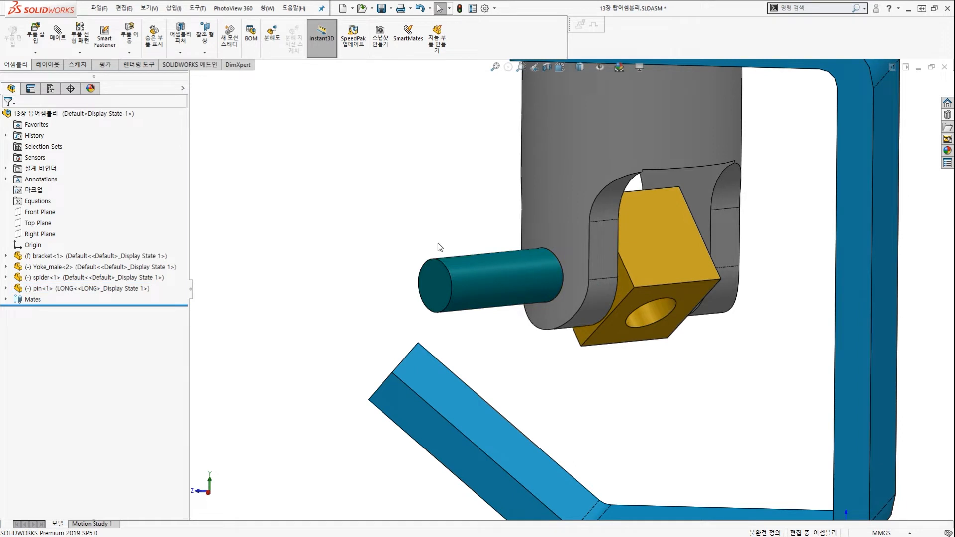
{"action": "left_click", "coordinate": [433, 278]}
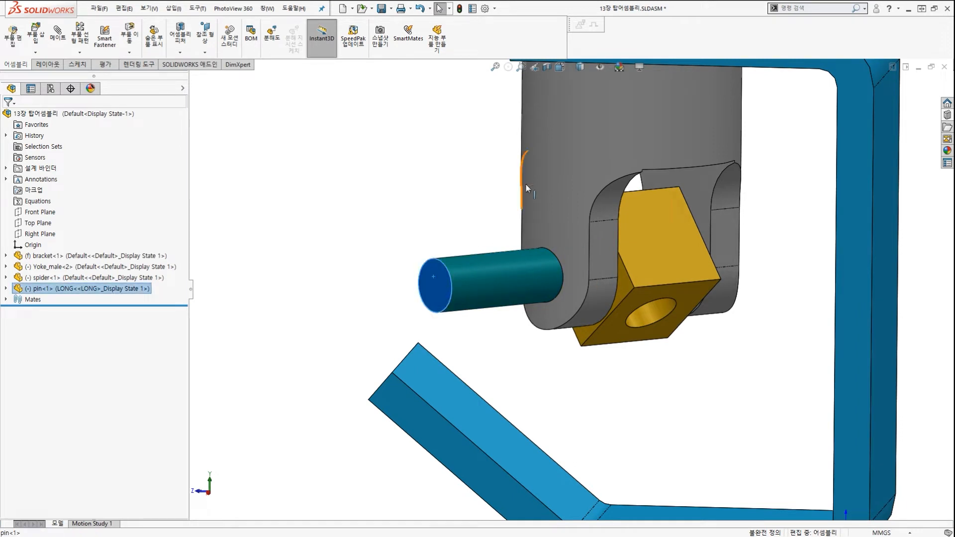
{"action": "left_click", "coordinate": [542, 135], "text": "ctrl"}
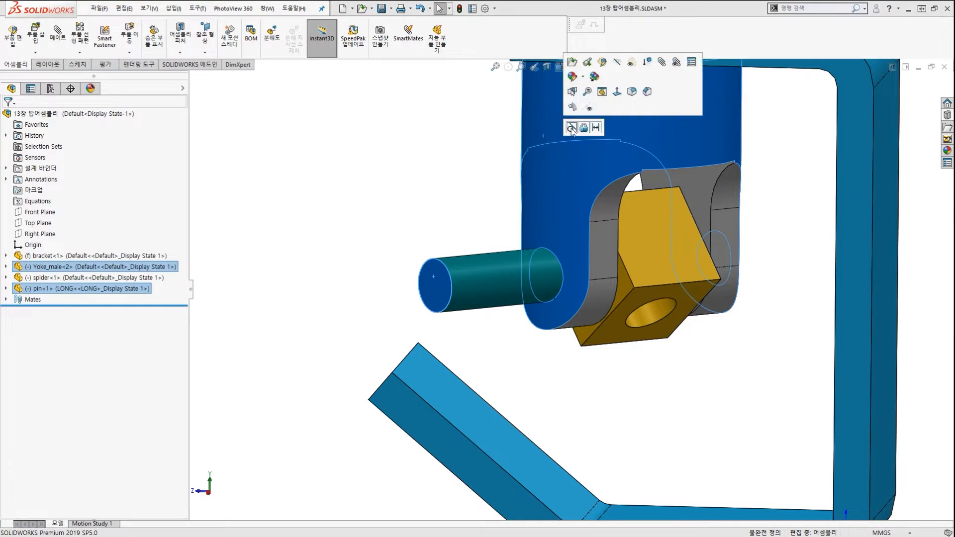
{"action": "left_click", "coordinate": [571, 129]}
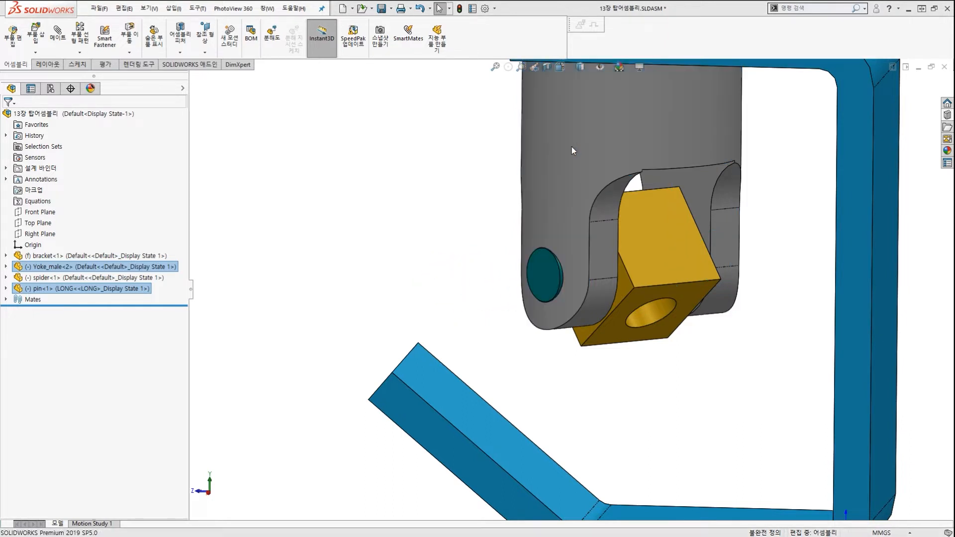
{"action": "middle_click_drag", "start_coordinate": [572, 308], "coordinate": [525, 293]}
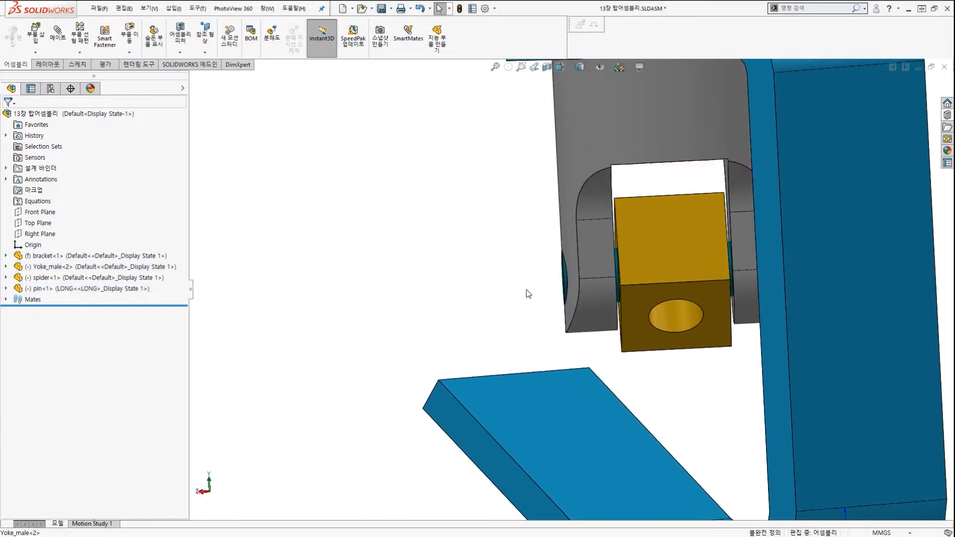
{"action": "key", "text": "ctrl+1"}
{"action": "left_click_drag", "start_coordinate": [551, 105], "coordinate": [551, 173]}
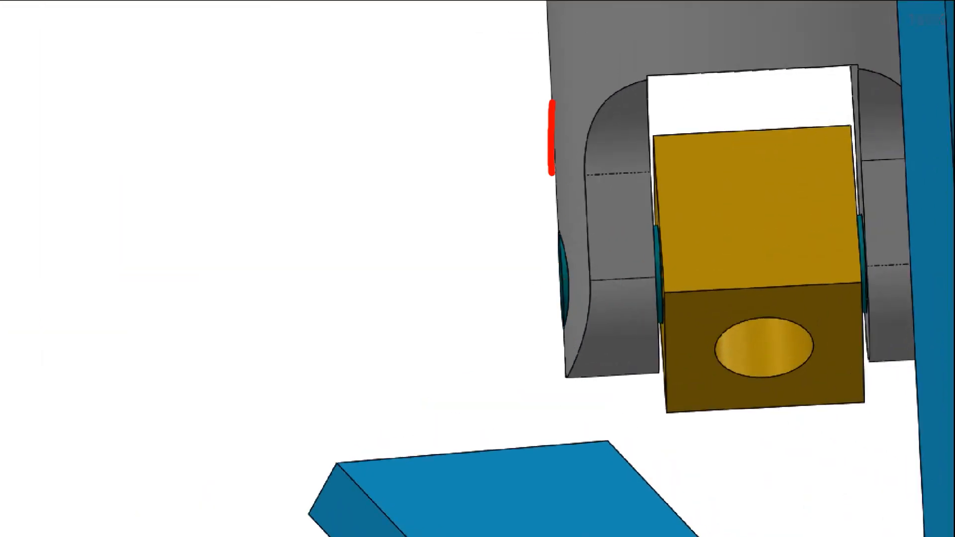
{"action": "left_click_drag", "start_coordinate": [558, 232], "coordinate": [565, 352]}
{"action": "key", "text": "Escape"}
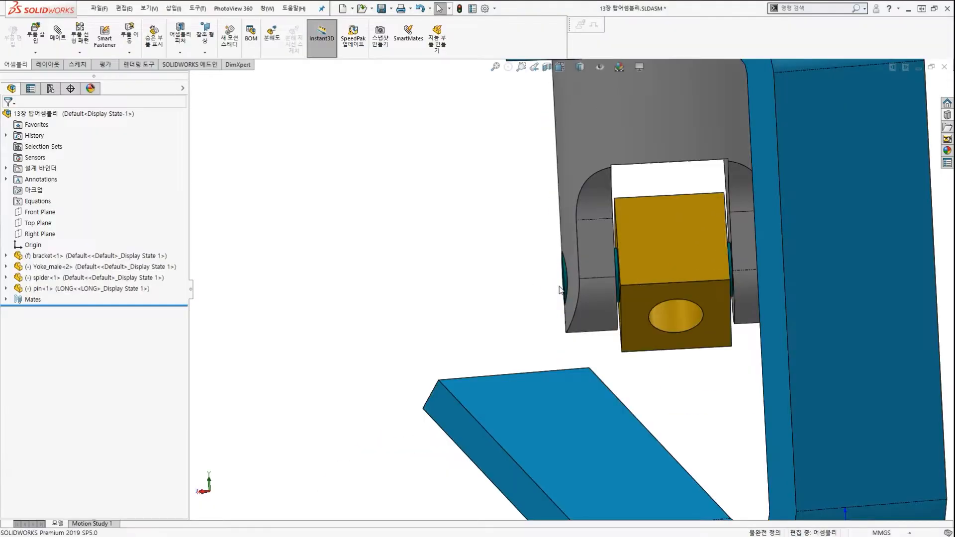
Insert one Yoke_female from the Lesson13 Case Study library folder into the open space beside the bracket
{"action": "mouse_move", "coordinate": [586, 273]}
{"action": "middle_mouse_down"}
{"action": "mouse_move", "coordinate": [784, 209]}
{"action": "mouse_move", "coordinate": [716, 238]}
{"action": "middle_mouse_up"}
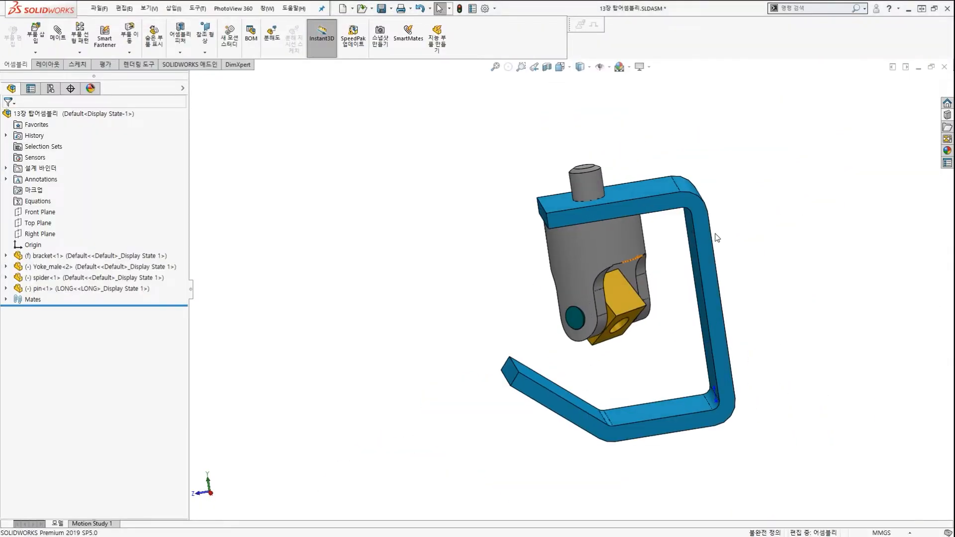
{"action": "left_click", "coordinate": [947, 115]}
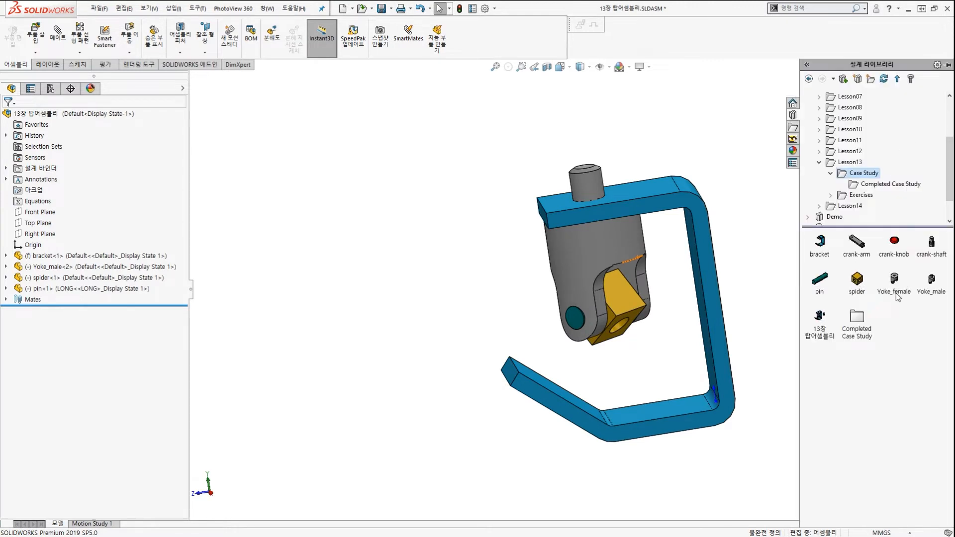
{"action": "mouse_move", "coordinate": [907, 303]}
{"action": "left_mouse_down"}
{"action": "mouse_move", "coordinate": [900, 267]}
{"action": "mouse_move", "coordinate": [895, 310]}
{"action": "mouse_move", "coordinate": [741, 268]}
{"action": "mouse_move", "coordinate": [512, 245]}
{"action": "mouse_move", "coordinate": [412, 258]}
{"action": "mouse_move", "coordinate": [409, 267]}
{"action": "left_mouse_up"}
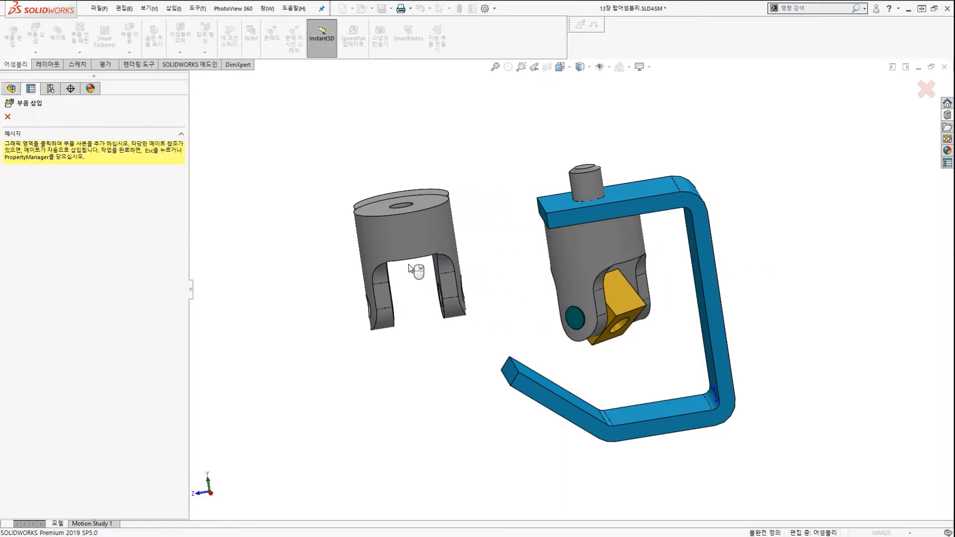
{"action": "scroll", "coordinate": [526, 300], "scroll_direction": "up", "scroll_amount": 2}
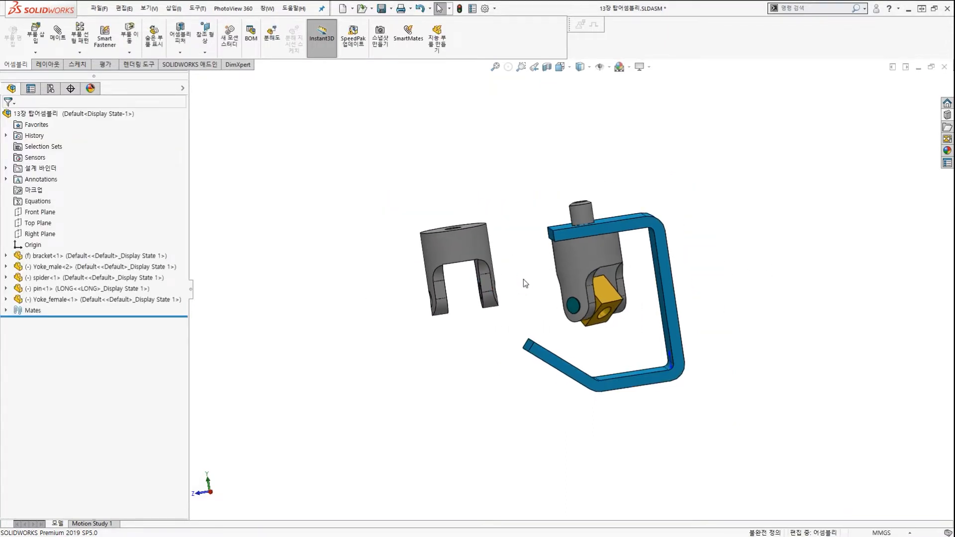
{"action": "scroll", "coordinate": [523, 281], "scroll_direction": "down", "scroll_amount": 2}
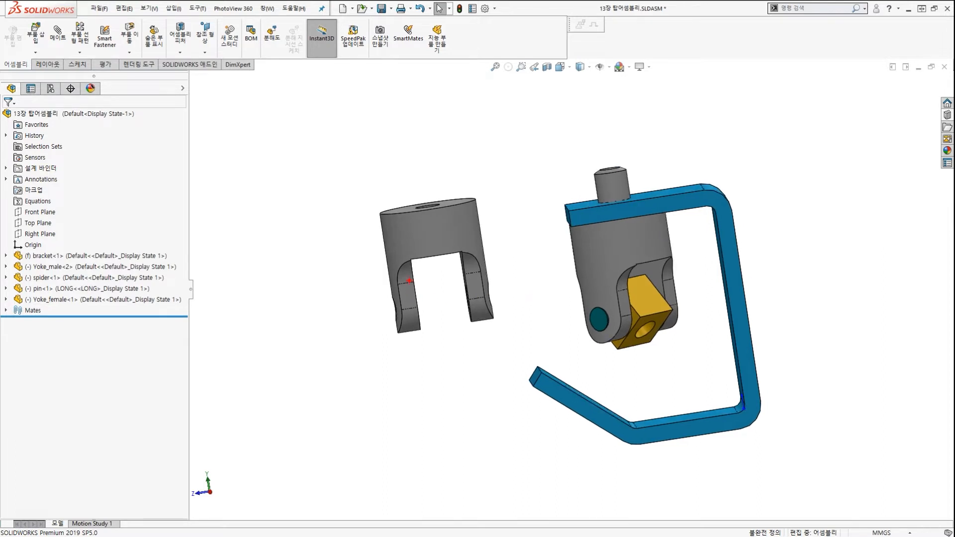
{"action": "left_click_drag", "start_coordinate": [415, 271], "coordinate": [427, 327]}
{"action": "left_click_drag", "start_coordinate": [458, 266], "coordinate": [469, 307]}
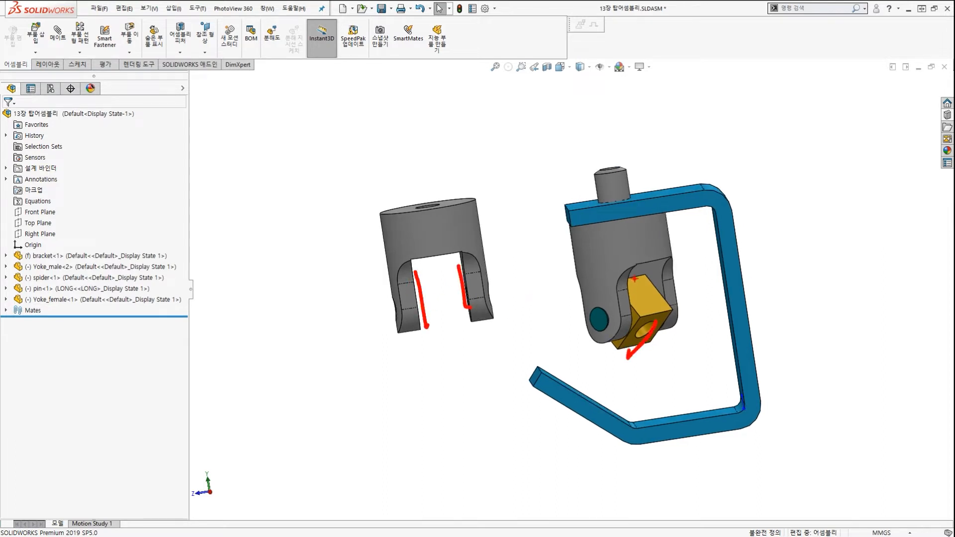
{"action": "left_click_drag", "start_coordinate": [634, 279], "coordinate": [568, 326]}
{"action": "key", "text": "Escape"}
Add a width mate centring the spider's two opposite free faces with holes between the inner fork faces of the Yoke_female
{"action": "mouse_move", "coordinate": [547, 314]}
{"action": "middle_mouse_down"}
{"action": "mouse_move", "coordinate": [529, 319]}
{"action": "mouse_move", "coordinate": [565, 292]}
{"action": "mouse_move", "coordinate": [562, 274]}
{"action": "middle_mouse_up"}
{"action": "scroll", "coordinate": [469, 294], "scroll_direction": "down", "scroll_amount": 3}
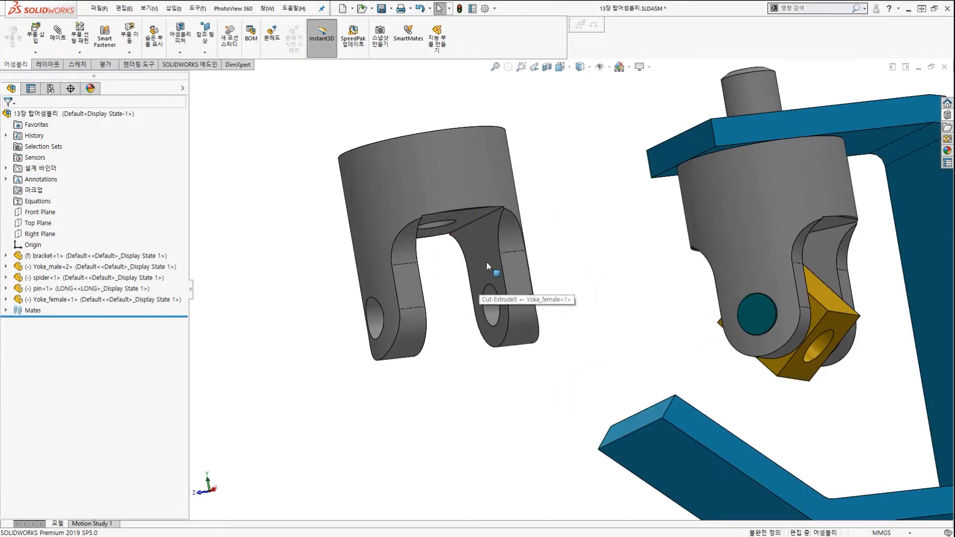
{"action": "left_click", "coordinate": [486, 263]}
{"action": "middle_click_drag", "start_coordinate": [456, 305], "coordinate": [407, 324]}
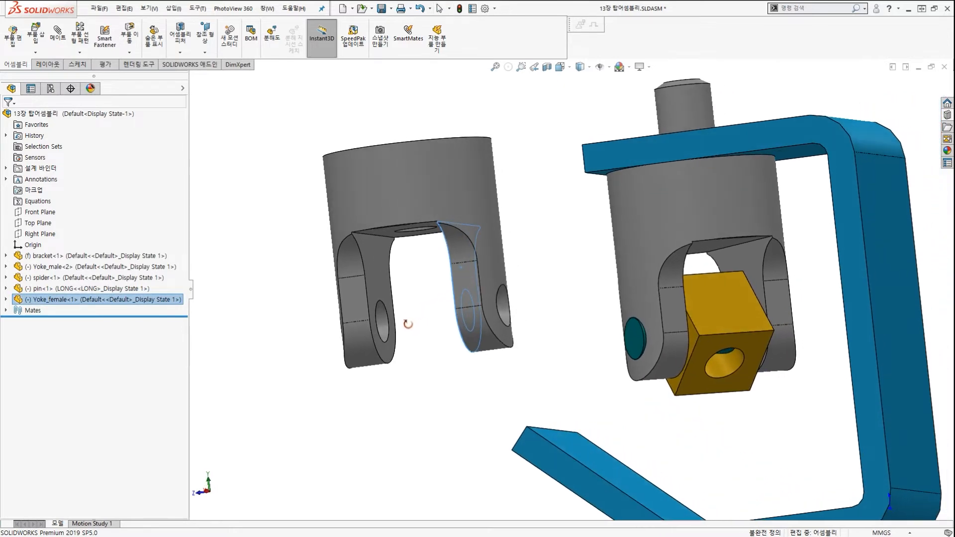
{"action": "left_click", "coordinate": [385, 270]}
{"action": "middle_click_drag", "start_coordinate": [517, 323], "coordinate": [621, 321]}
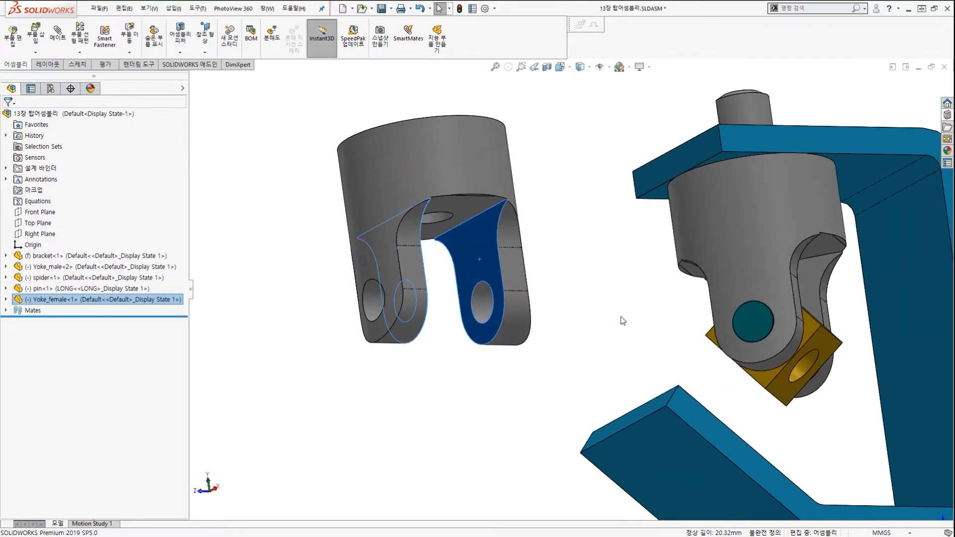
{"action": "left_click", "coordinate": [827, 345], "text": "ctrl"}
{"action": "middle_click_drag", "start_coordinate": [827, 345], "coordinate": [817, 384]}
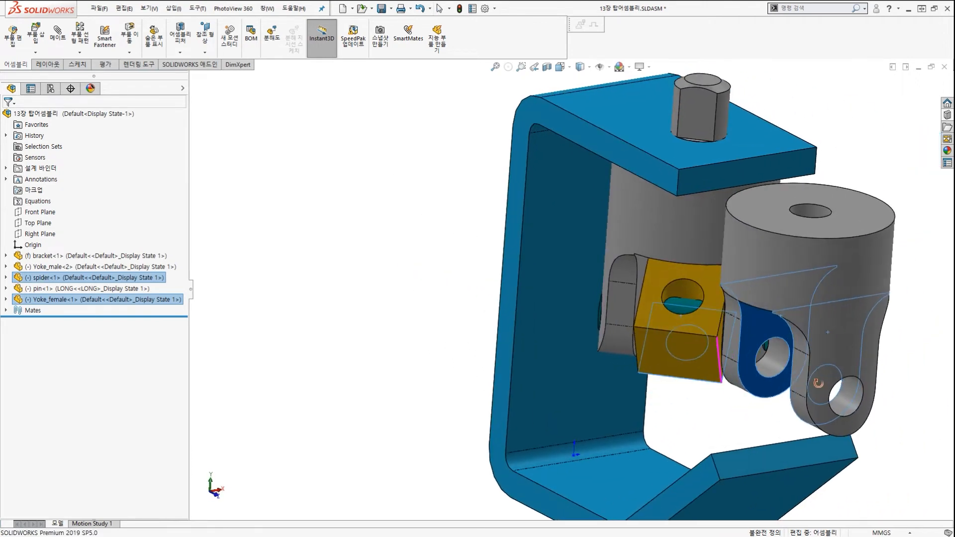
{"action": "left_click", "coordinate": [655, 279]}
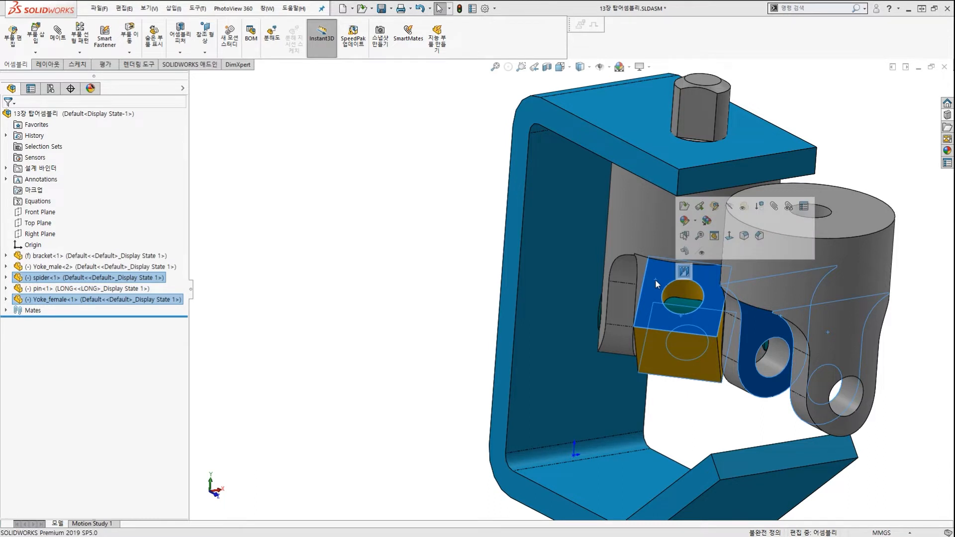
{"action": "left_click", "coordinate": [684, 271]}
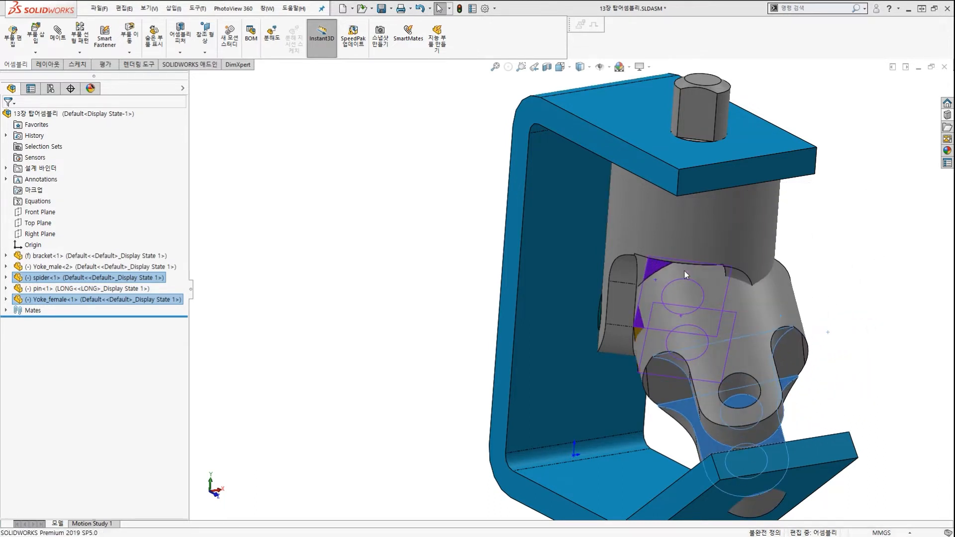
Move the Yoke_female out of the bracket to open space beside it, with its fork arms pointing toward the spider
{"action": "scroll", "coordinate": [685, 271], "scroll_direction": "up", "scroll_amount": 4}
{"action": "middle_click_drag", "start_coordinate": [706, 323], "coordinate": [623, 341]}
{"action": "scroll", "coordinate": [676, 320], "scroll_direction": "down", "scroll_amount": 4}
{"action": "middle_click_drag", "start_coordinate": [676, 320], "coordinate": [722, 304]}
{"action": "scroll", "coordinate": [646, 299], "scroll_direction": "up", "scroll_amount": 2}
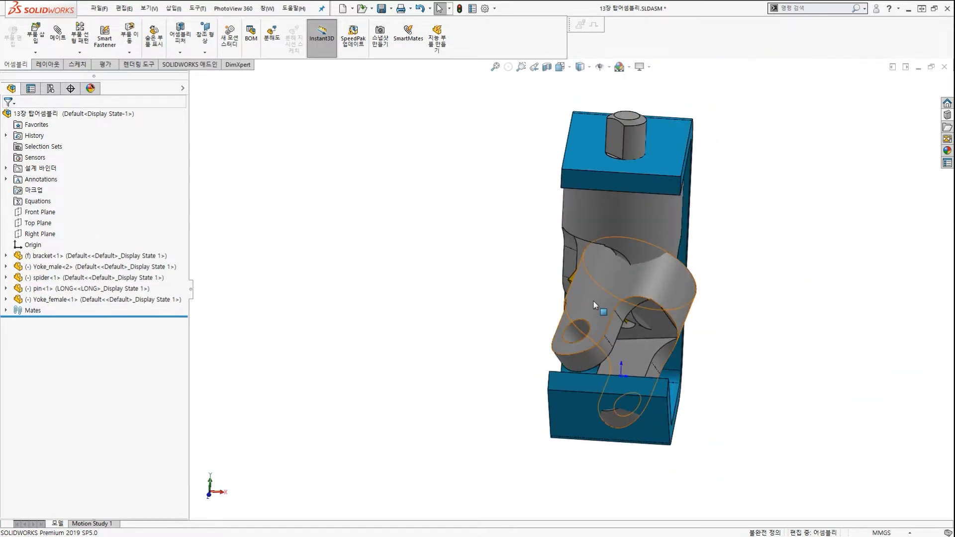
{"action": "left_click_drag", "start_coordinate": [593, 300], "coordinate": [473, 441]}
{"action": "key", "text": "Escape"}
{"action": "key", "text": "Escape"}
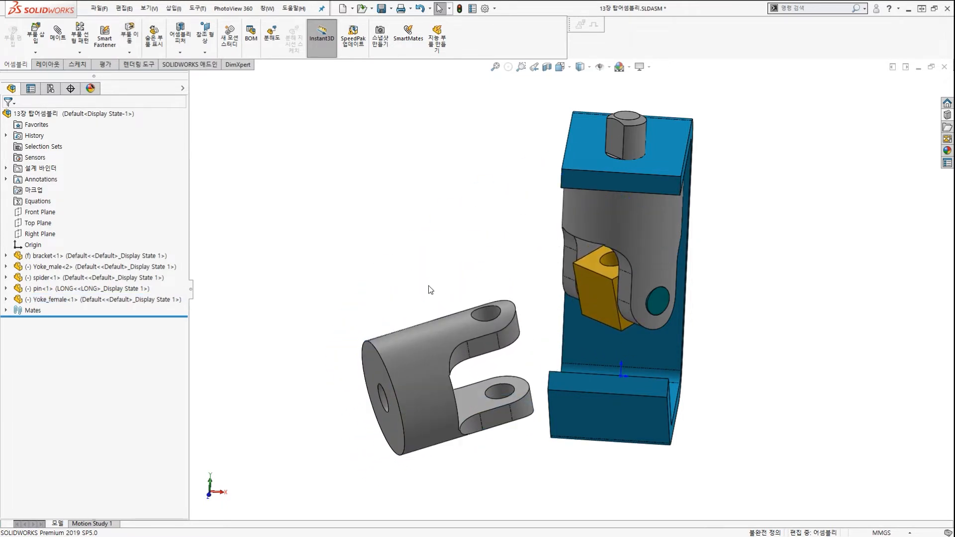
Mate the hole in the Yoke_female's fork arm concentric with the spider's free hole
{"action": "middle_click_drag", "start_coordinate": [428, 285], "coordinate": [492, 276]}
{"action": "scroll", "coordinate": [508, 289], "scroll_direction": "down", "scroll_amount": 2}
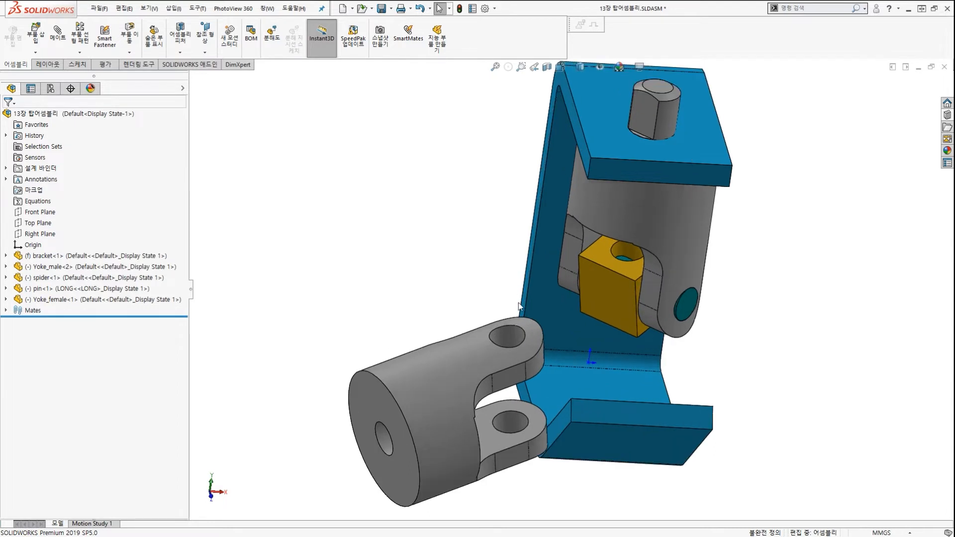
{"action": "left_click", "coordinate": [514, 340]}
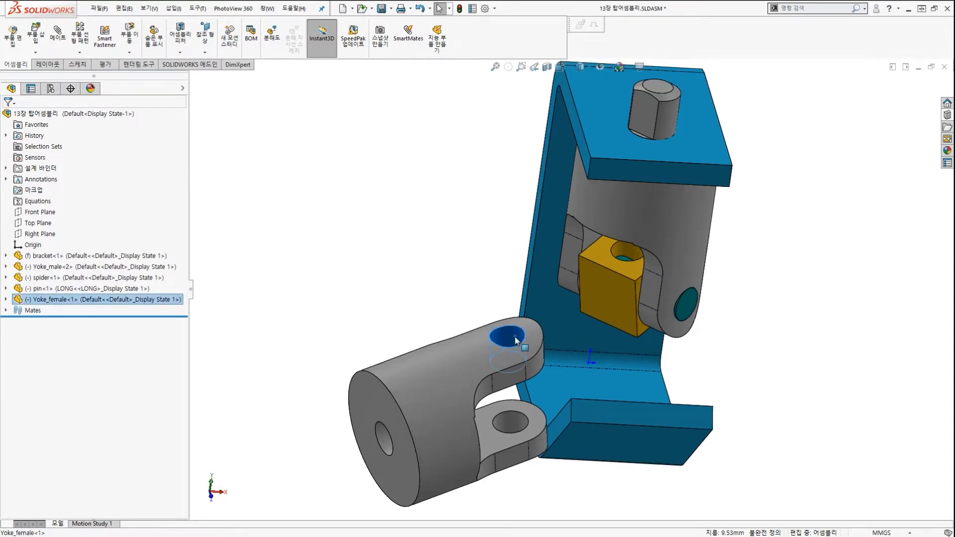
{"action": "left_click", "coordinate": [628, 243], "text": "ctrl"}
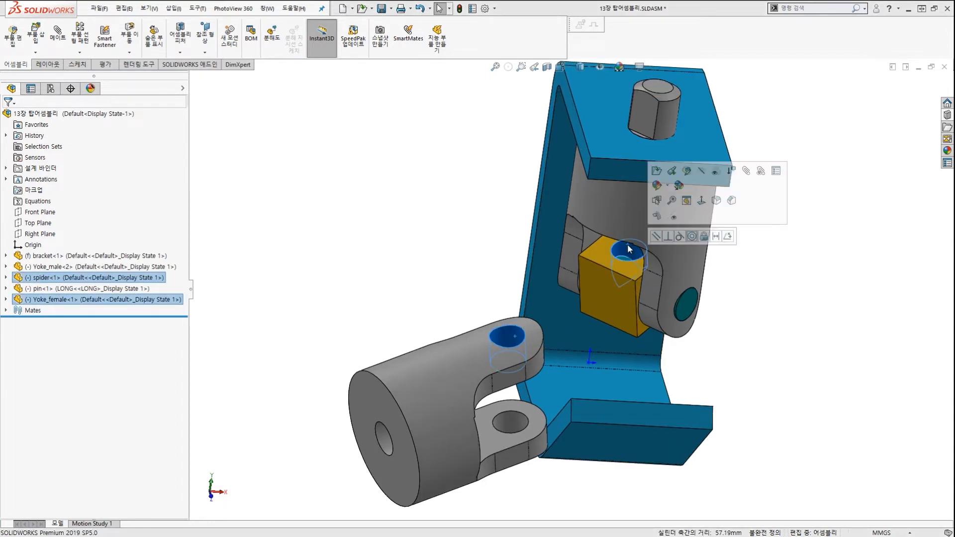
{"action": "left_click", "coordinate": [692, 237]}
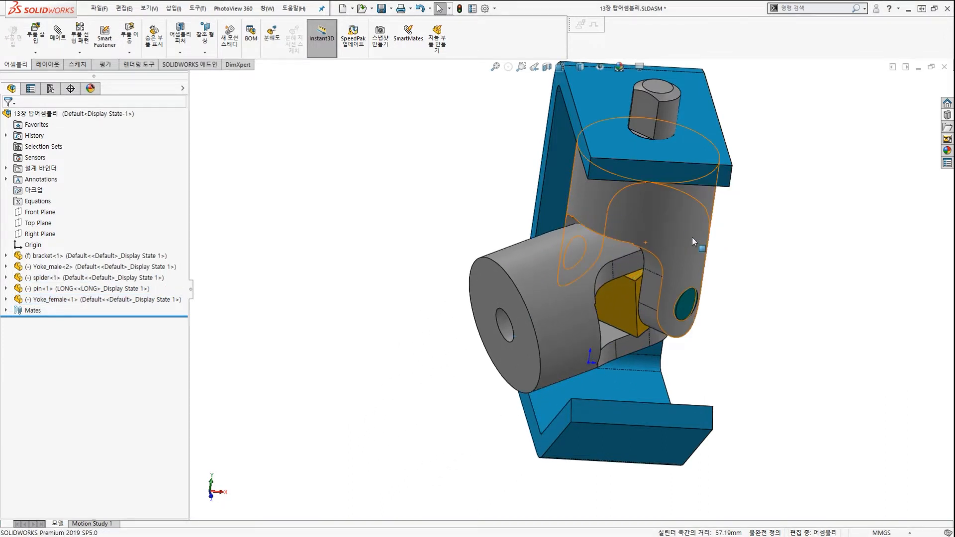
{"action": "middle_click_drag", "start_coordinate": [691, 237], "coordinate": [490, 214]}
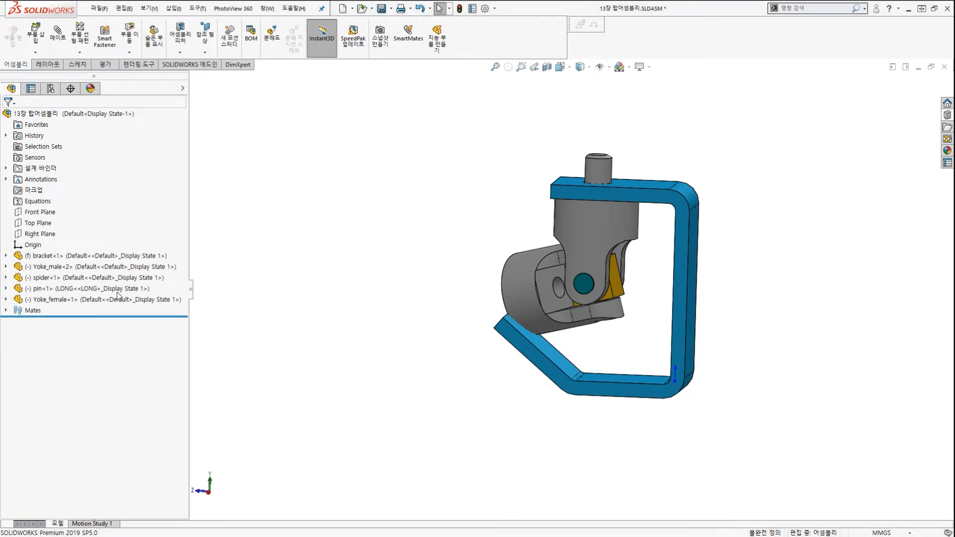
Place a copy of the LONG pin in open space beside the bracket, and undo the copy
{"action": "mouse_move", "coordinate": [117, 292]}
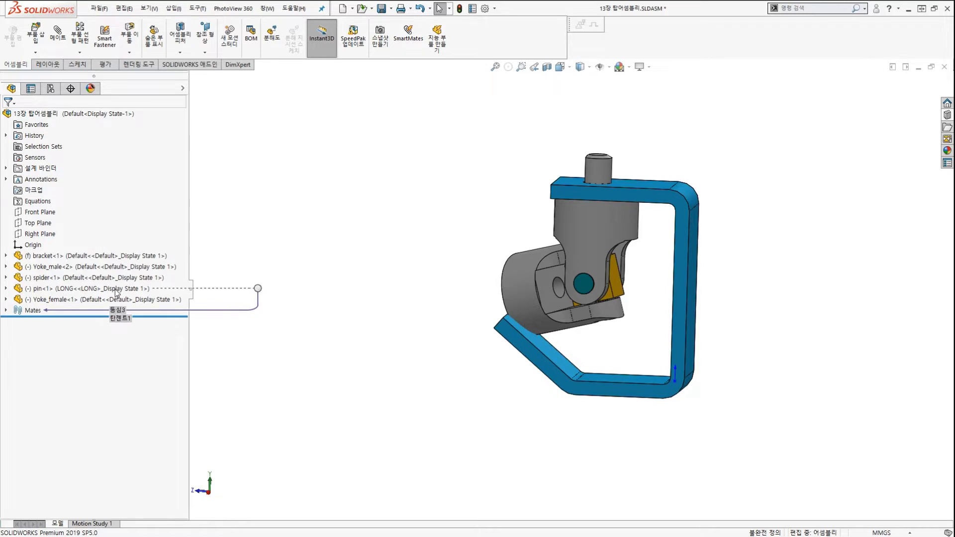
{"action": "left_click", "coordinate": [116, 289]}
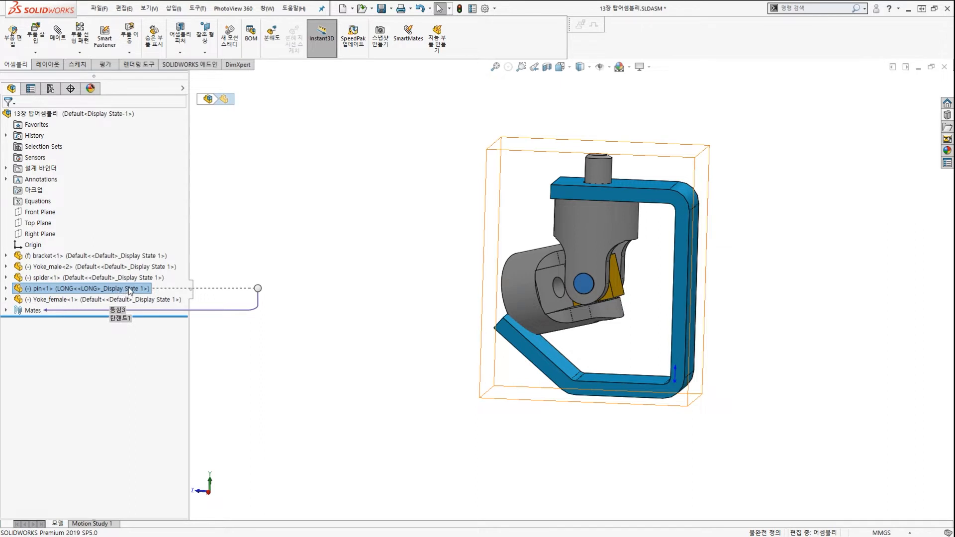
{"action": "left_click_drag", "start_coordinate": [128, 287], "coordinate": [354, 282]}
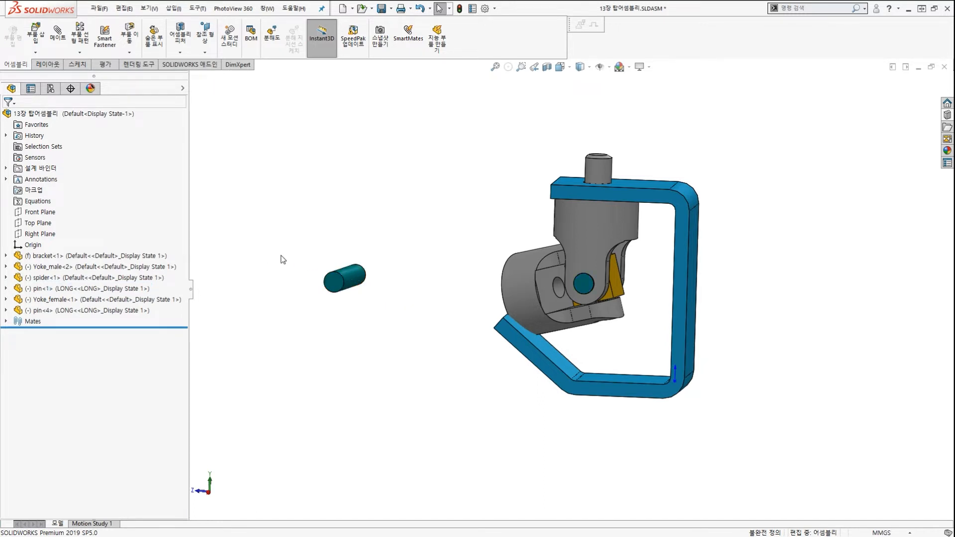
{"action": "key", "text": "ctrl+z"}
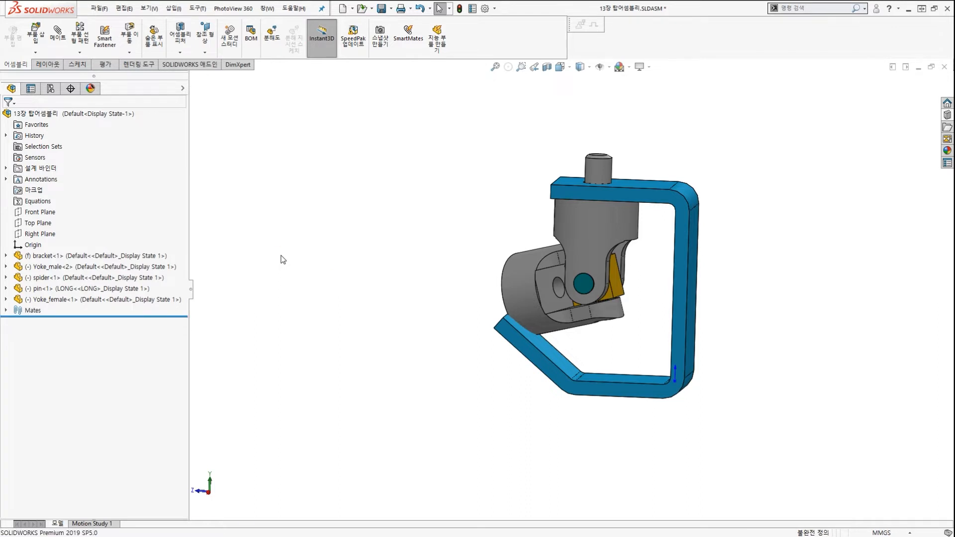
Place a copy of the LONG pin in open space beside the bracket, level with the male yoke
{"action": "middle_click_drag", "start_coordinate": [292, 253], "coordinate": [242, 289]}
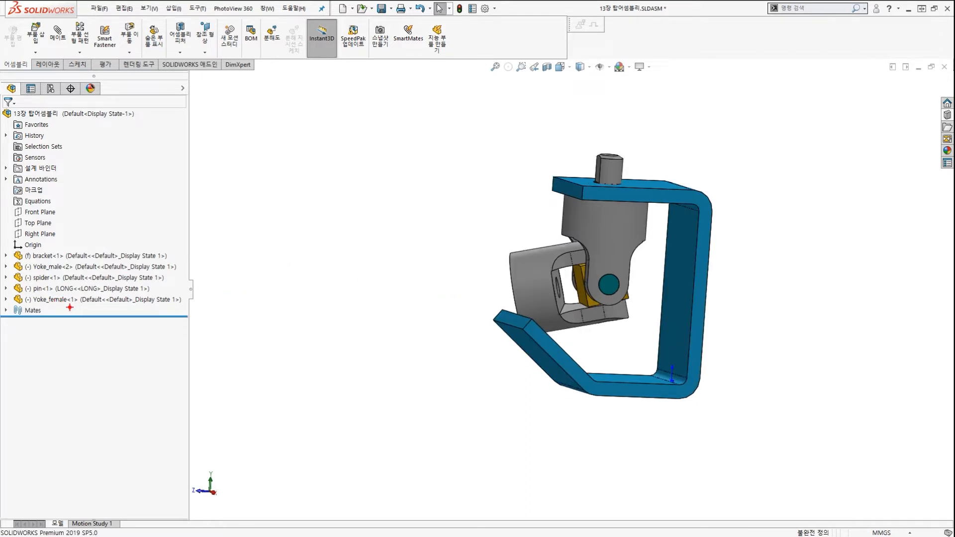
{"action": "mouse_move", "coordinate": [65, 309]}
{"action": "left_mouse_down"}
{"action": "mouse_move", "coordinate": [45, 232]}
{"action": "mouse_move", "coordinate": [92, 395]}
{"action": "mouse_move", "coordinate": [49, 324]}
{"action": "left_mouse_up"}
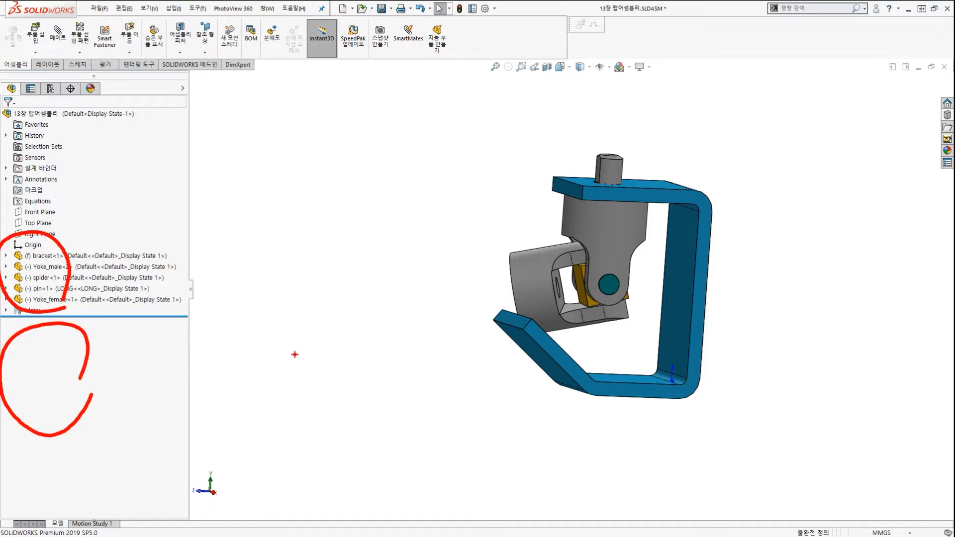
{"action": "key", "text": "Escape"}
{"action": "mouse_move", "coordinate": [606, 316]}
{"action": "middle_mouse_down"}
{"action": "mouse_move", "coordinate": [512, 309]}
{"action": "mouse_move", "coordinate": [550, 326]}
{"action": "mouse_move", "coordinate": [560, 302]}
{"action": "mouse_move", "coordinate": [542, 285]}
{"action": "middle_mouse_up"}
{"action": "scroll", "coordinate": [622, 288], "scroll_direction": "down", "scroll_amount": 4}
{"action": "scroll", "coordinate": [577, 318], "scroll_direction": "up", "scroll_amount": 1}
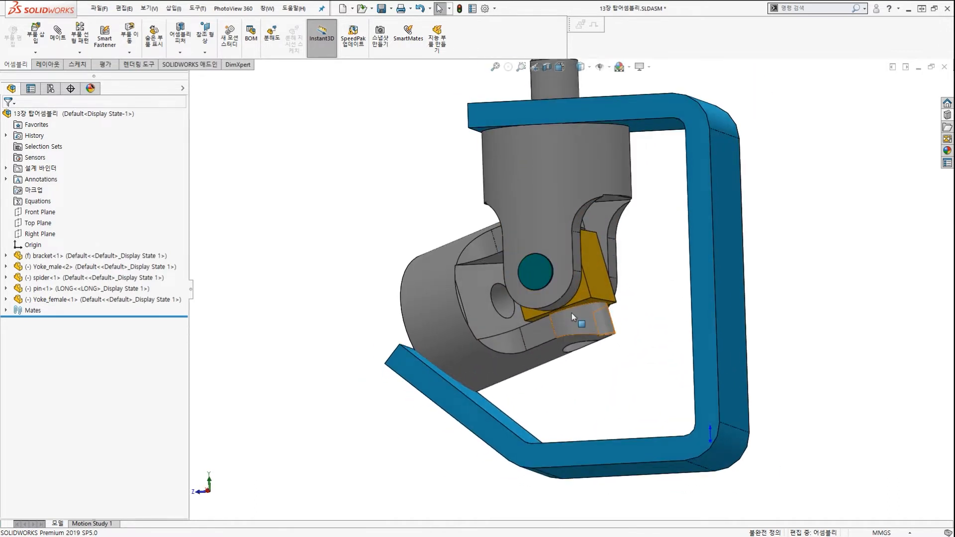
{"action": "middle_click_drag", "start_coordinate": [573, 315], "coordinate": [575, 324]}
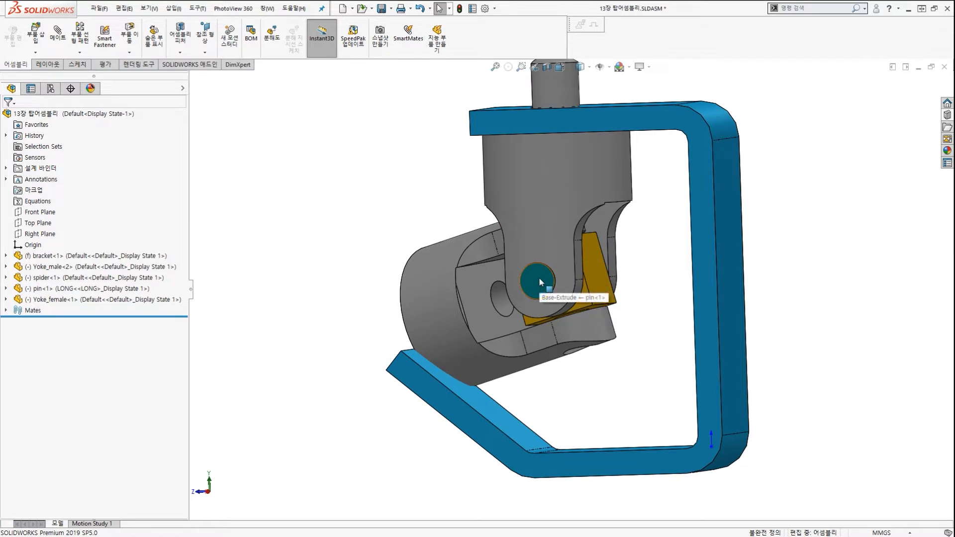
{"action": "left_click_drag", "start_coordinate": [539, 281], "coordinate": [318, 185], "text": "ctrl"}
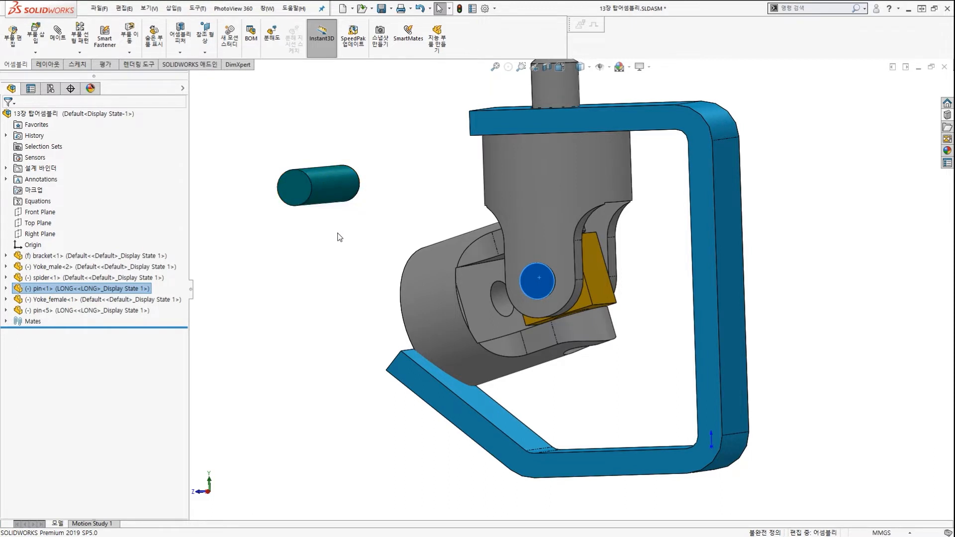
{"action": "left_click", "coordinate": [368, 269]}
Swing the Yoke_female about the spider so its body hangs down toward the bracket's lower plate
{"action": "middle_click_drag", "start_coordinate": [362, 274], "coordinate": [462, 261]}
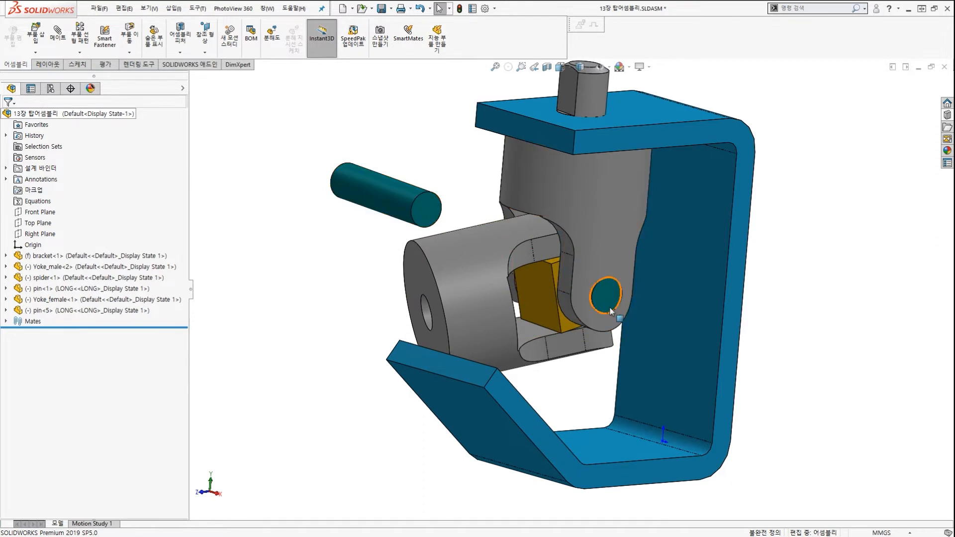
{"action": "left_click_drag", "start_coordinate": [480, 268], "coordinate": [652, 439]}
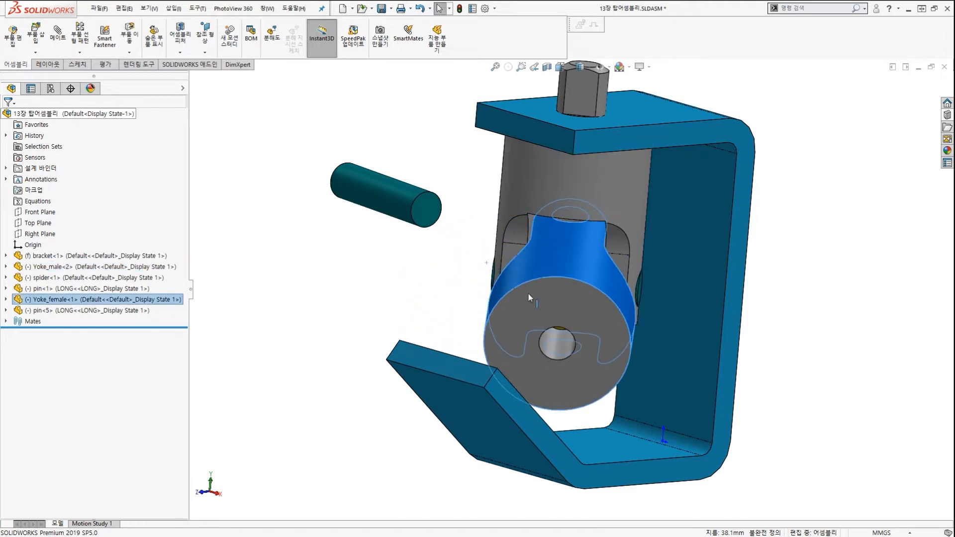
{"action": "scroll", "coordinate": [555, 341], "scroll_direction": "up", "scroll_amount": 5}
{"action": "middle_click_drag", "start_coordinate": [556, 343], "coordinate": [572, 300]}
{"action": "scroll", "coordinate": [587, 289], "scroll_direction": "down", "scroll_amount": 5}
{"action": "scroll", "coordinate": [587, 290], "scroll_direction": "down", "scroll_amount": 2}
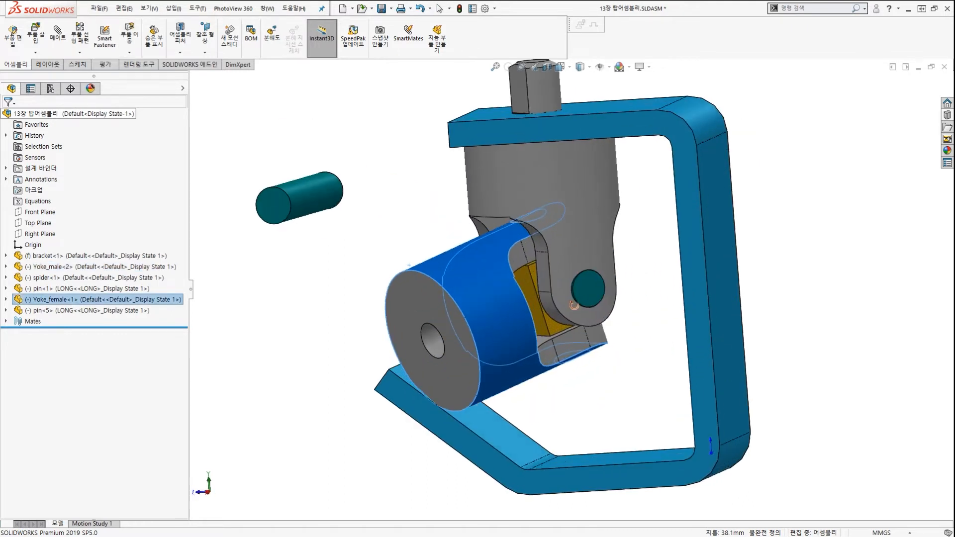
{"action": "left_click_drag", "start_coordinate": [527, 280], "coordinate": [541, 321]}
{"action": "left_click", "coordinate": [399, 291]}
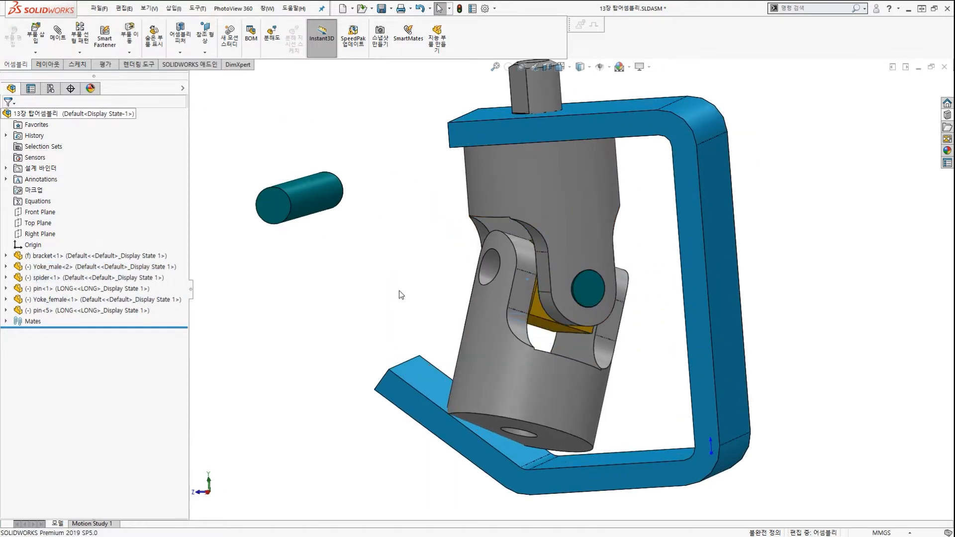
Examine the Yoke_female's fork-arm hole, the spider bore behind it and the pin already crossing the spider
{"action": "middle_click_drag", "start_coordinate": [399, 291], "coordinate": [444, 323]}
{"action": "scroll", "coordinate": [443, 323], "scroll_direction": "down", "scroll_amount": 1}
{"action": "key", "text": "ctrl+2"}
{"action": "mouse_move", "coordinate": [302, 229]}
{"action": "left_mouse_down"}
{"action": "mouse_move", "coordinate": [275, 215]}
{"action": "mouse_move", "coordinate": [622, 274]}
{"action": "left_mouse_up"}
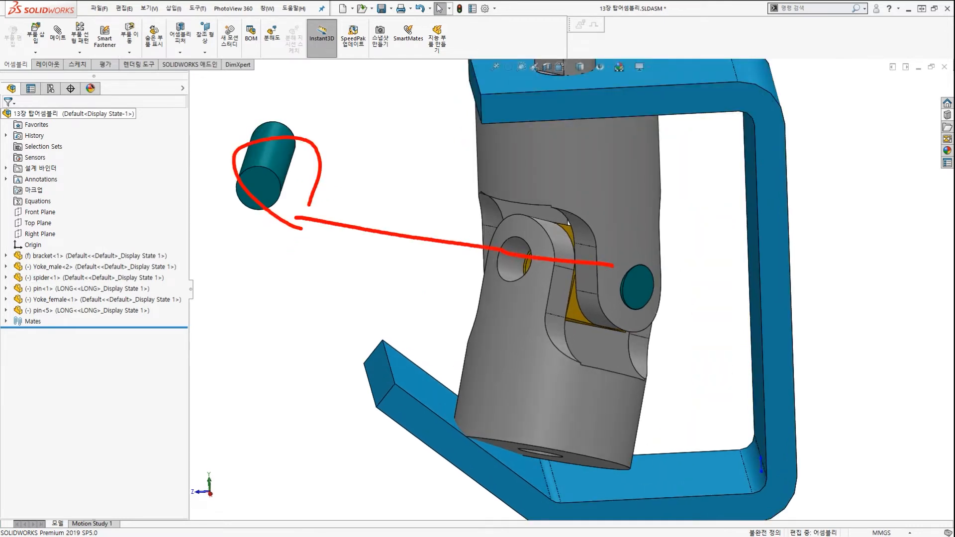
{"action": "key", "text": "Escape"}
{"action": "middle_click_drag", "start_coordinate": [400, 271], "coordinate": [442, 306]}
{"action": "key", "text": "ctrl+2"}
{"action": "mouse_move", "coordinate": [526, 236]}
{"action": "left_mouse_down"}
{"action": "mouse_move", "coordinate": [506, 277]}
{"action": "mouse_move", "coordinate": [533, 255]}
{"action": "left_mouse_up"}
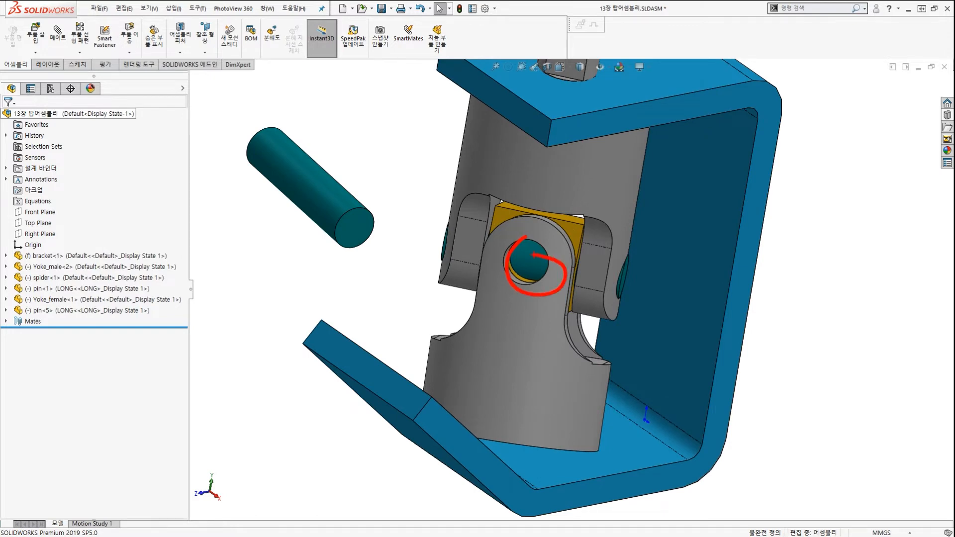
{"action": "key", "text": "Escape"}
Switch the copied pin beside the bracket to the SHORT configuration
{"action": "mouse_move", "coordinate": [458, 293]}
{"action": "middle_mouse_down"}
{"action": "mouse_move", "coordinate": [432, 283]}
{"action": "mouse_move", "coordinate": [458, 276]}
{"action": "mouse_move", "coordinate": [458, 255]}
{"action": "middle_mouse_up"}
{"action": "scroll", "coordinate": [432, 283], "scroll_direction": "down", "scroll_amount": 1}
{"action": "scroll", "coordinate": [433, 283], "scroll_direction": "up", "scroll_amount": 3}
{"action": "scroll", "coordinate": [453, 256], "scroll_direction": "down", "scroll_amount": 1}
{"action": "left_click", "coordinate": [399, 185]}
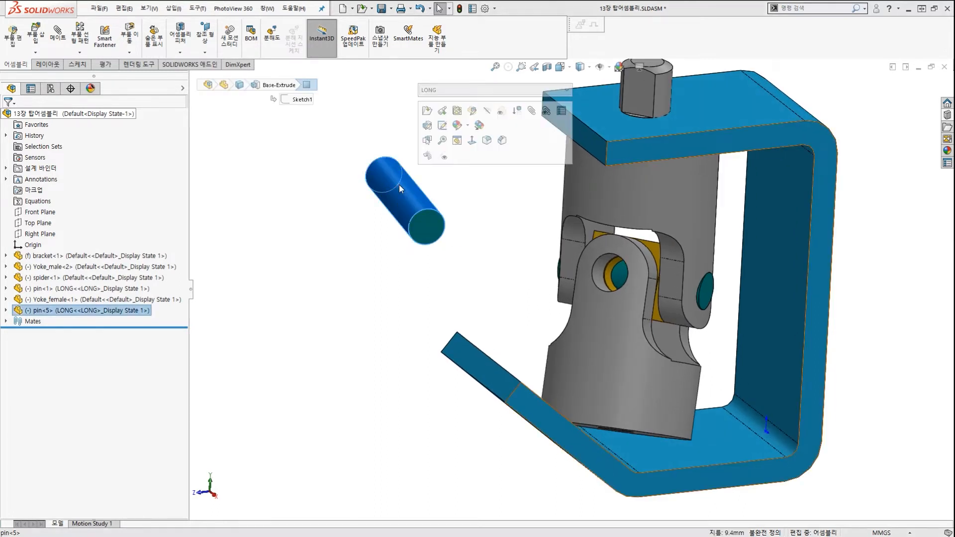
{"action": "left_click", "coordinate": [490, 89]}
{"action": "left_click", "coordinate": [486, 107]}
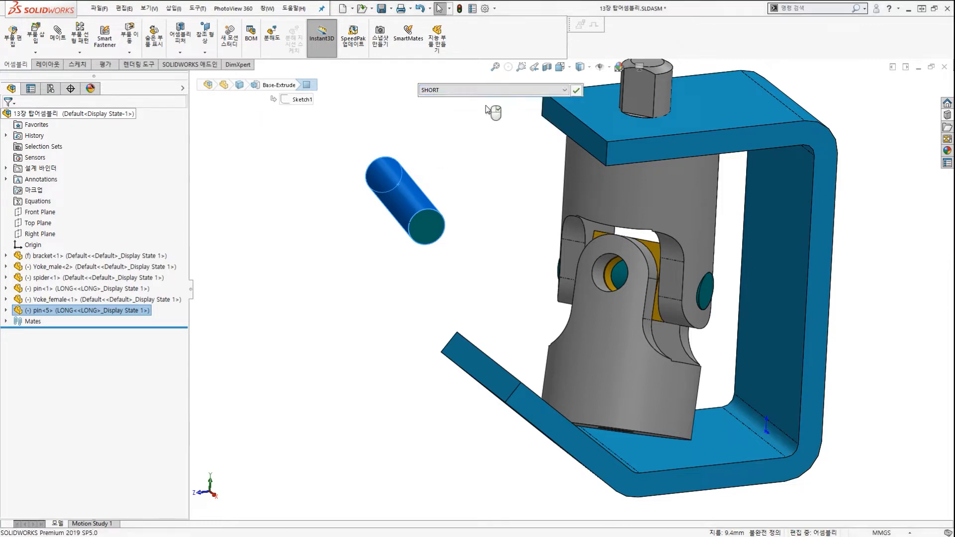
{"action": "right_click", "coordinate": [486, 109]}
Check the copied pin's configuration name in the assembly tree and inspect the open hole in the Yoke_female's fork arm
{"action": "middle_click_drag", "start_coordinate": [479, 238], "coordinate": [466, 234]}
{"action": "key", "text": "ctrl+2"}
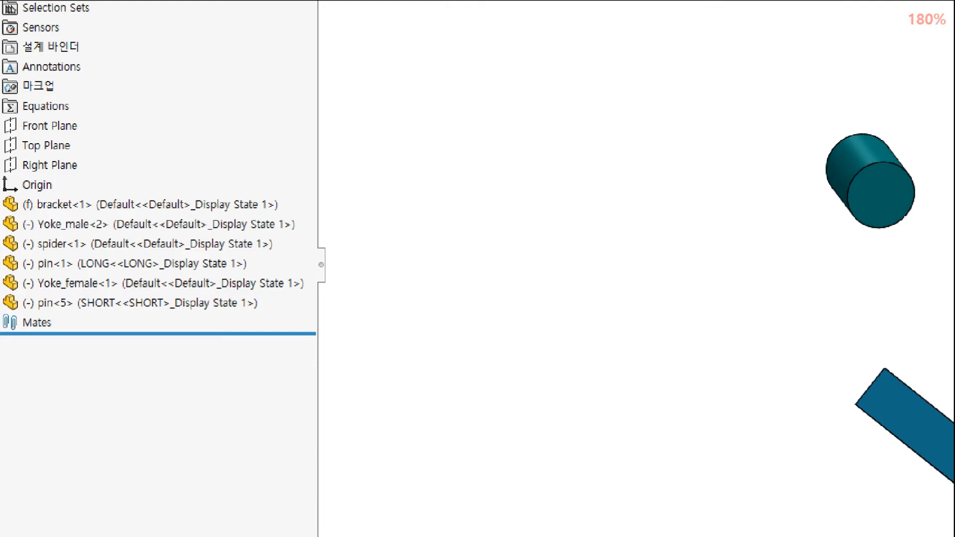
{"action": "mouse_move", "coordinate": [101, 323]}
{"action": "left_mouse_down"}
{"action": "mouse_move", "coordinate": [56, 311]}
{"action": "mouse_move", "coordinate": [110, 320]}
{"action": "left_mouse_up"}
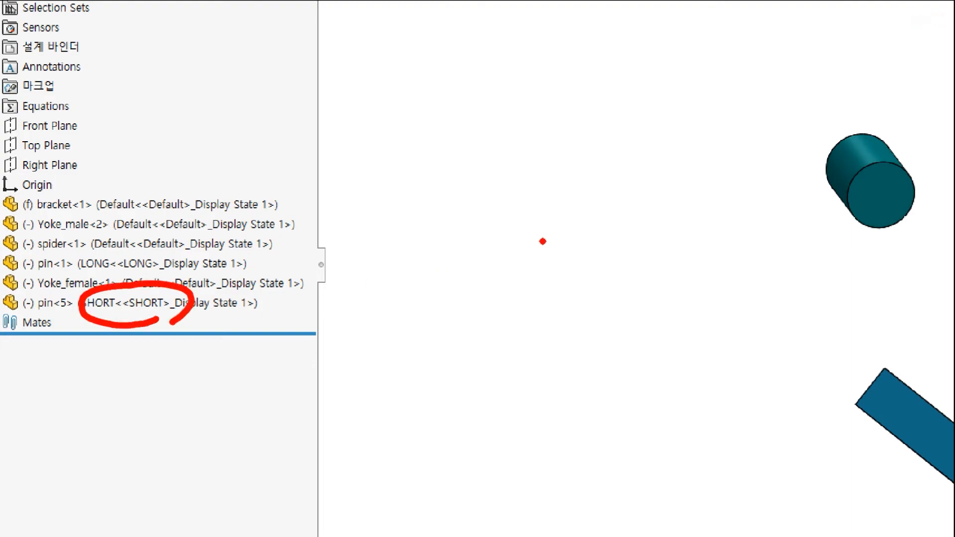
{"action": "key", "text": "Escape"}
{"action": "mouse_move", "coordinate": [556, 263]}
{"action": "middle_mouse_down"}
{"action": "mouse_move", "coordinate": [588, 271]}
{"action": "mouse_move", "coordinate": [547, 265]}
{"action": "middle_mouse_up"}
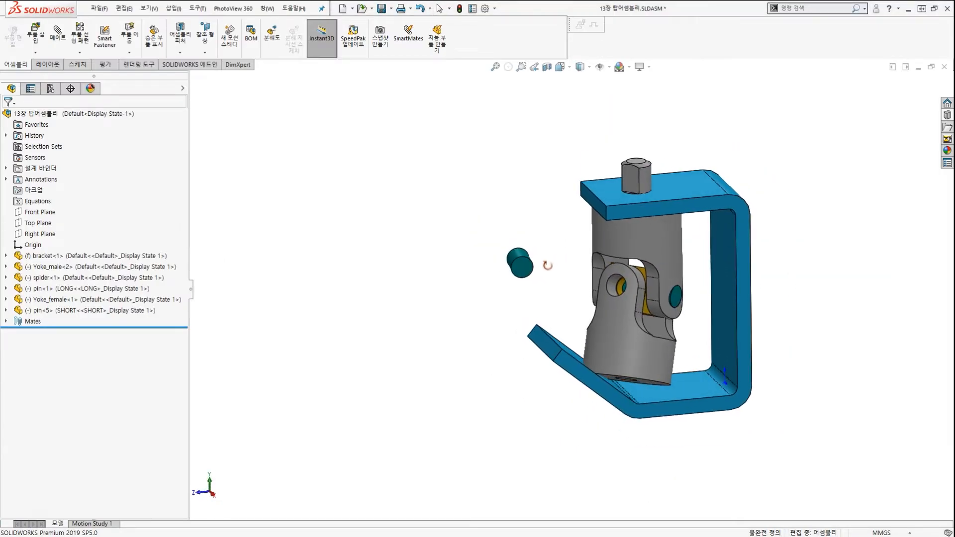
{"action": "scroll", "coordinate": [663, 294], "scroll_direction": "up", "scroll_amount": 1}
{"action": "scroll", "coordinate": [663, 294], "scroll_direction": "down", "scroll_amount": 2}
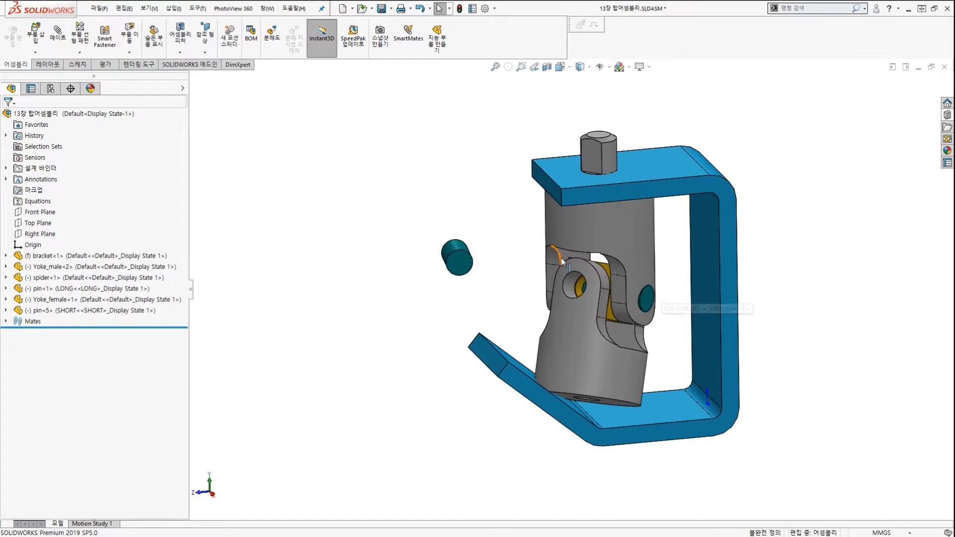
{"action": "scroll", "coordinate": [566, 262], "scroll_direction": "down", "scroll_amount": 2}
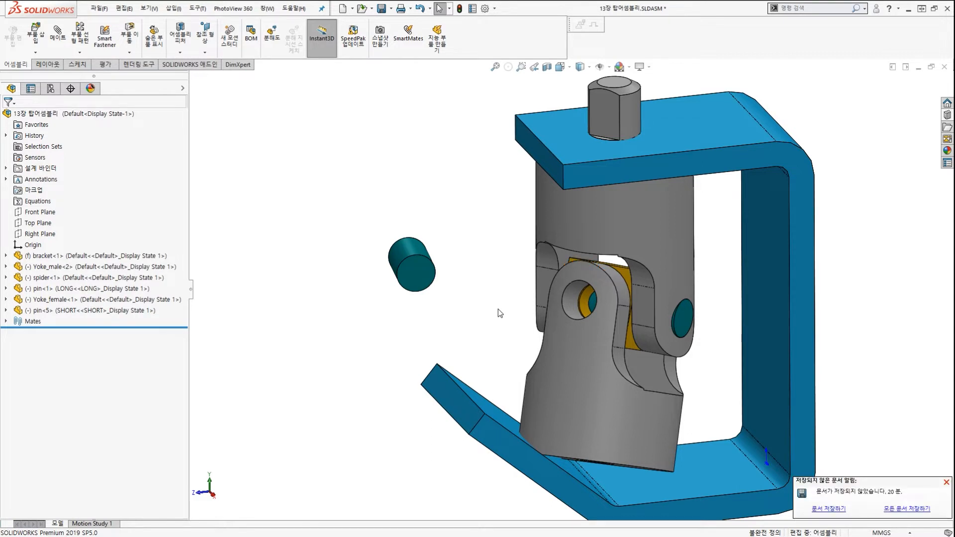
{"action": "scroll", "coordinate": [505, 316], "scroll_direction": "down", "scroll_amount": 5}
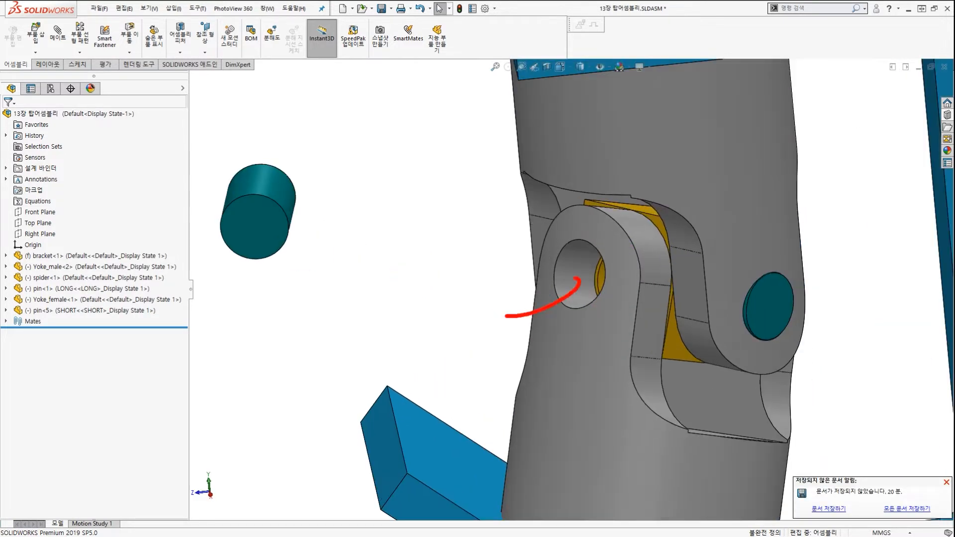
{"action": "key", "text": "Escape"}
{"action": "scroll", "coordinate": [688, 308], "scroll_direction": "up", "scroll_amount": 4}
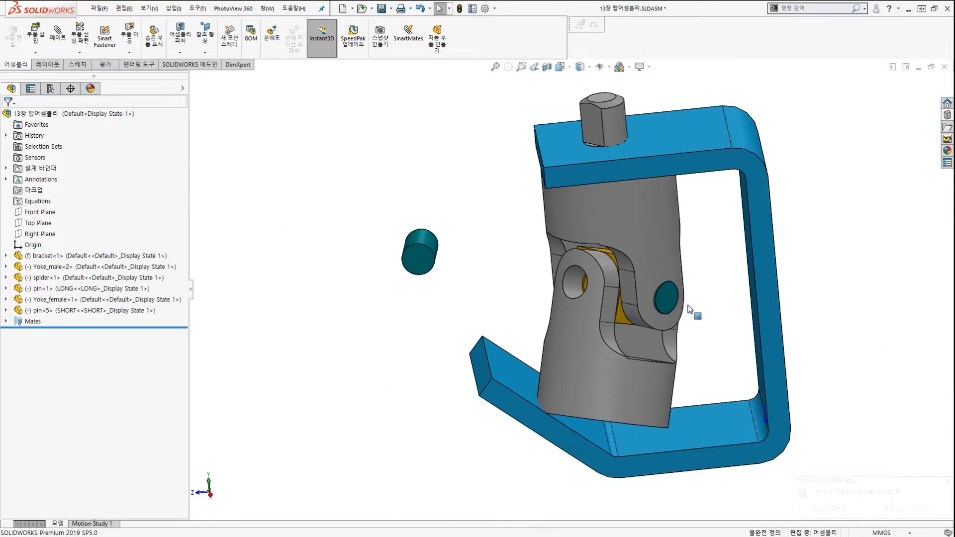
Expand the display pane of the assembly tree to access the components' visibility settings
{"action": "key", "text": "ctrl+2"}
{"action": "left_click_drag", "start_coordinate": [187, 102], "coordinate": [185, 104]}
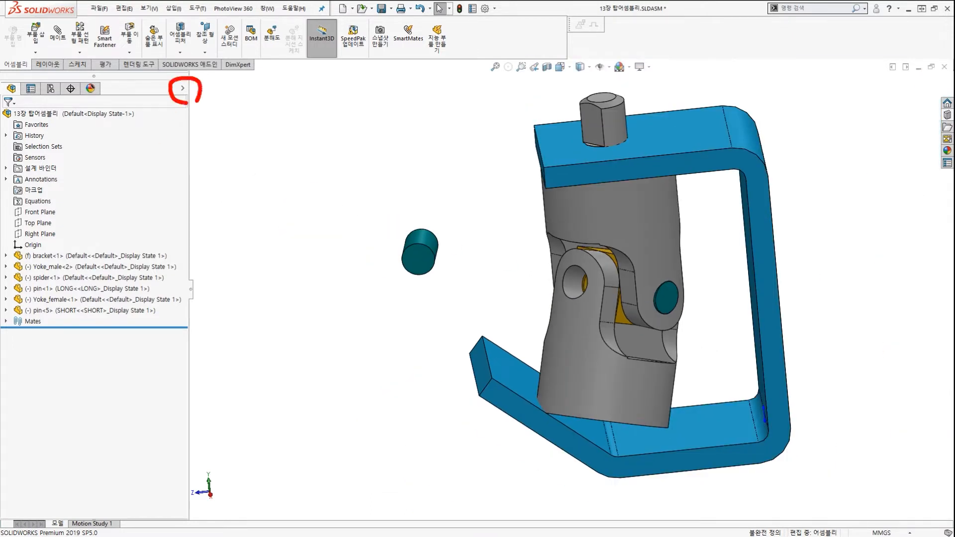
{"action": "left_click_drag", "start_coordinate": [262, 152], "coordinate": [184, 97]}
{"action": "key", "text": "Escape"}
{"action": "left_click", "coordinate": [183, 88]}
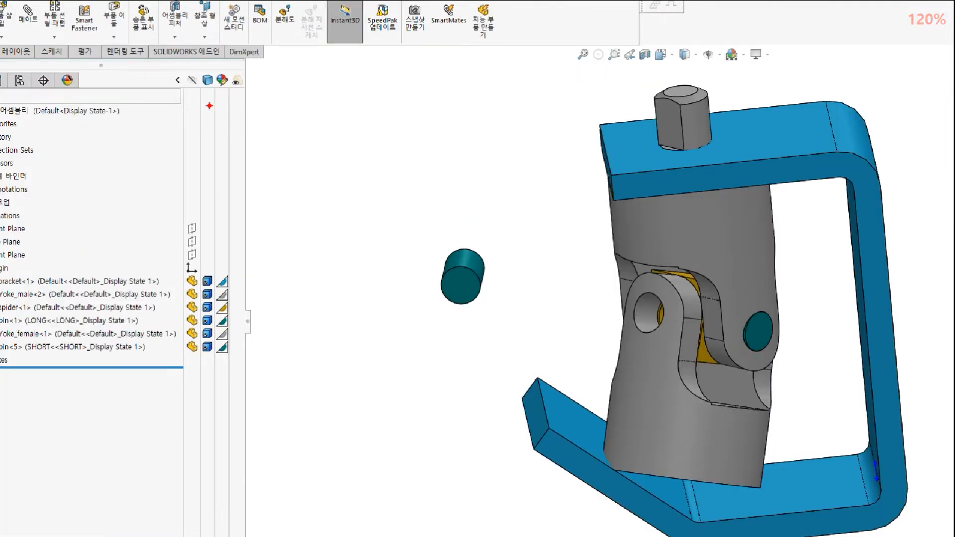
{"action": "left_click_drag", "start_coordinate": [175, 68], "coordinate": [200, 366], "text": "ctrl"}
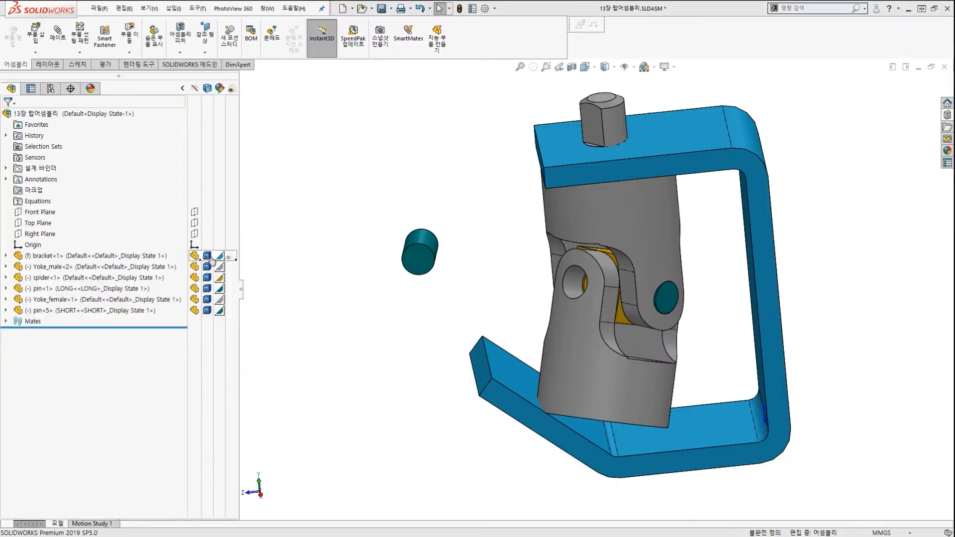
Hide the bracket and the male yoke through their visibility settings and show both again
{"action": "left_click", "coordinate": [195, 256]}
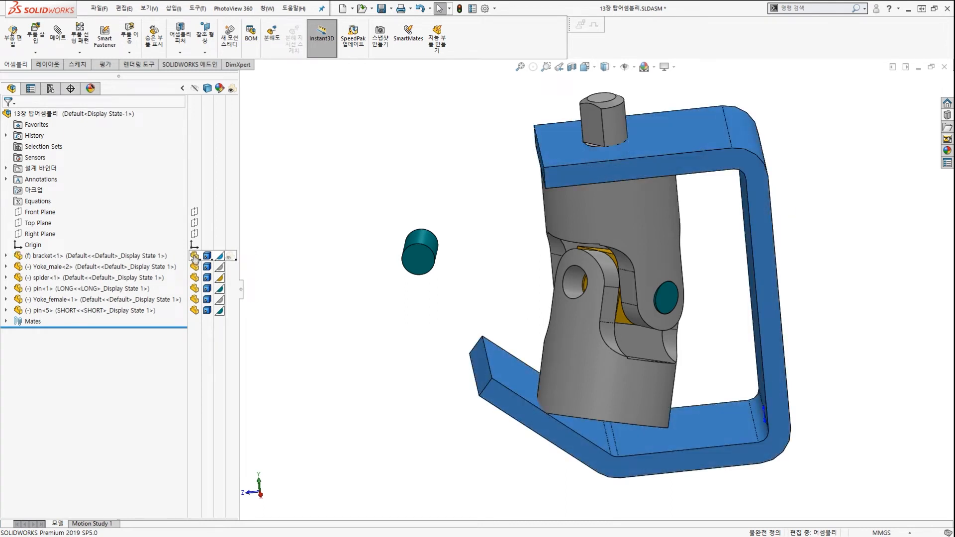
{"action": "left_click", "coordinate": [195, 267]}
{"action": "left_click", "coordinate": [194, 267]}
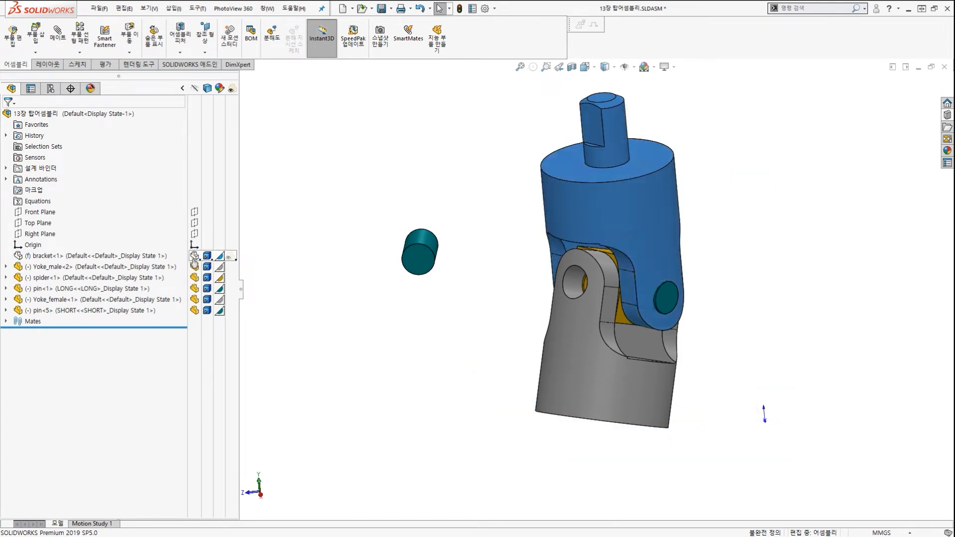
{"action": "left_click", "coordinate": [194, 256]}
{"action": "scroll", "coordinate": [519, 225], "scroll_direction": "up", "scroll_amount": 4}
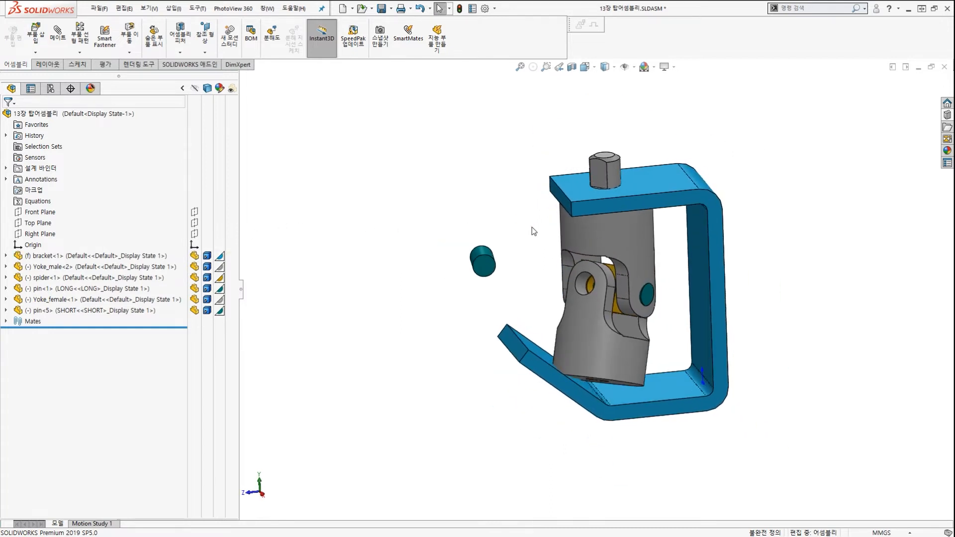
Hide only the bracket directly in the model view and bring it back
{"action": "scroll", "coordinate": [670, 259], "scroll_direction": "down", "scroll_amount": 3}
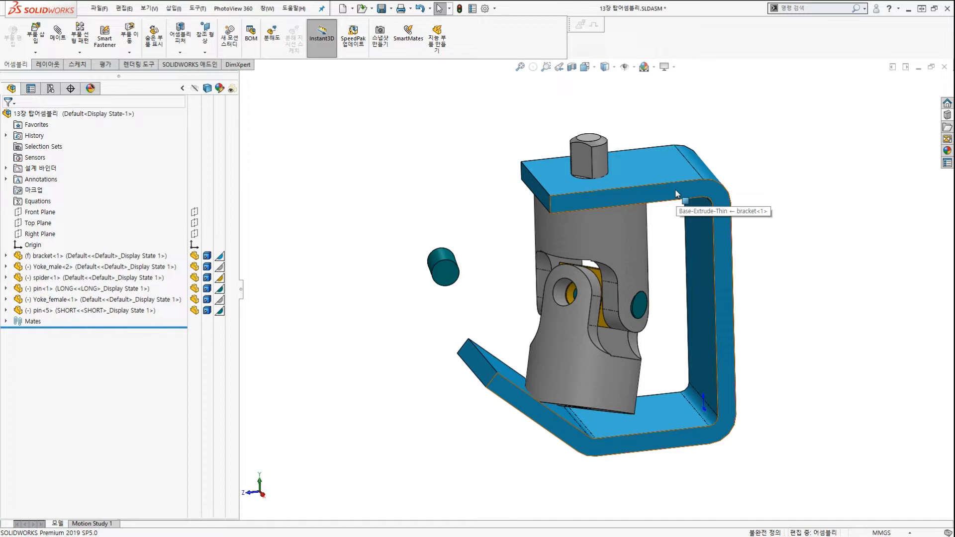
{"action": "key", "text": "Tab"}
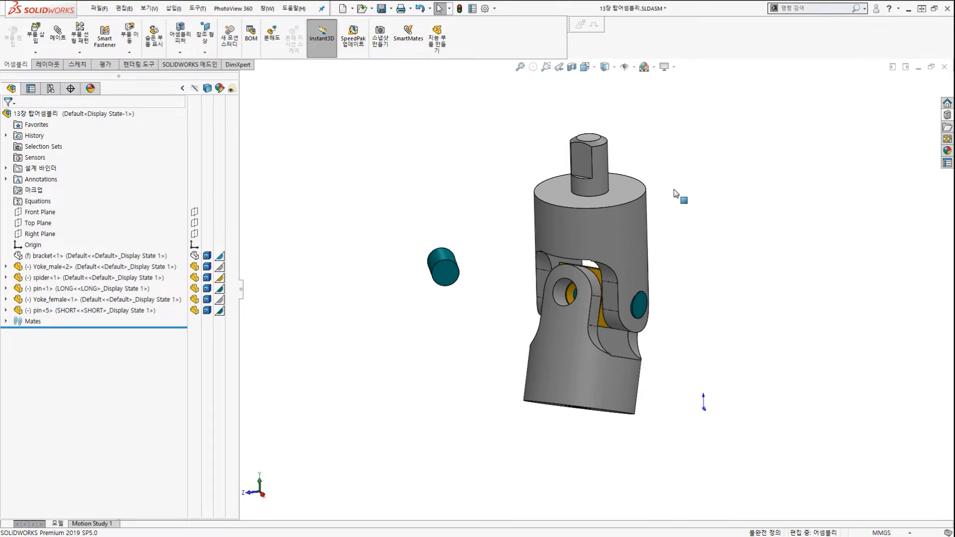
{"action": "key", "text": "shift+Tab"}
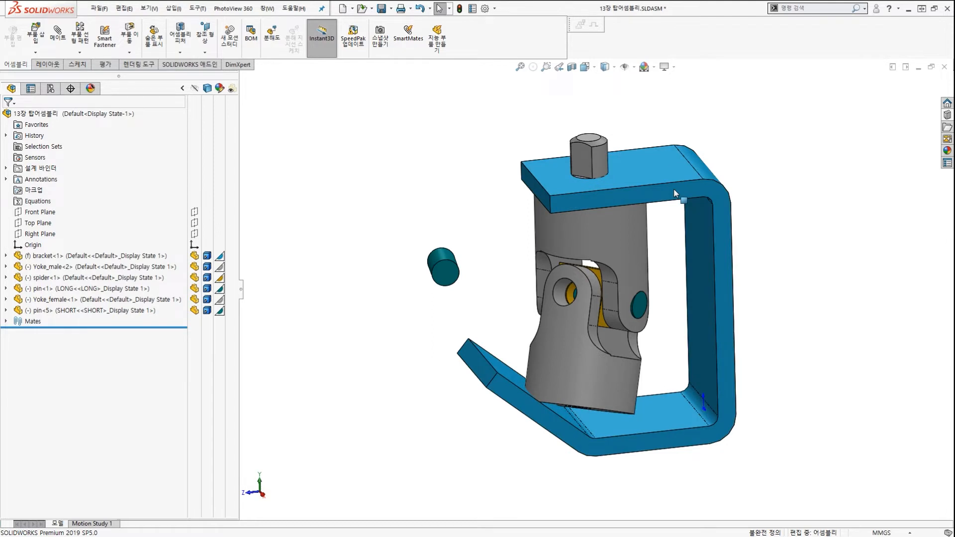
Hide the bracket, both yokes, the spider and the LONG pin one after another, leaving only the SHORT pin displayed
{"action": "middle_click_drag", "start_coordinate": [629, 274], "coordinate": [633, 266]}
{"action": "key", "text": "Tab"}
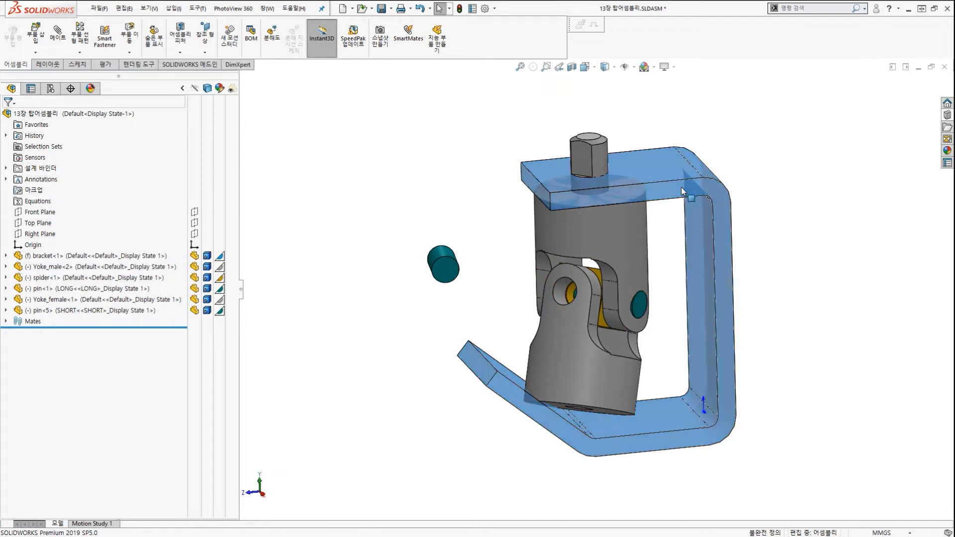
{"action": "key", "text": "Tab"}
{"action": "key", "text": "Tab"}
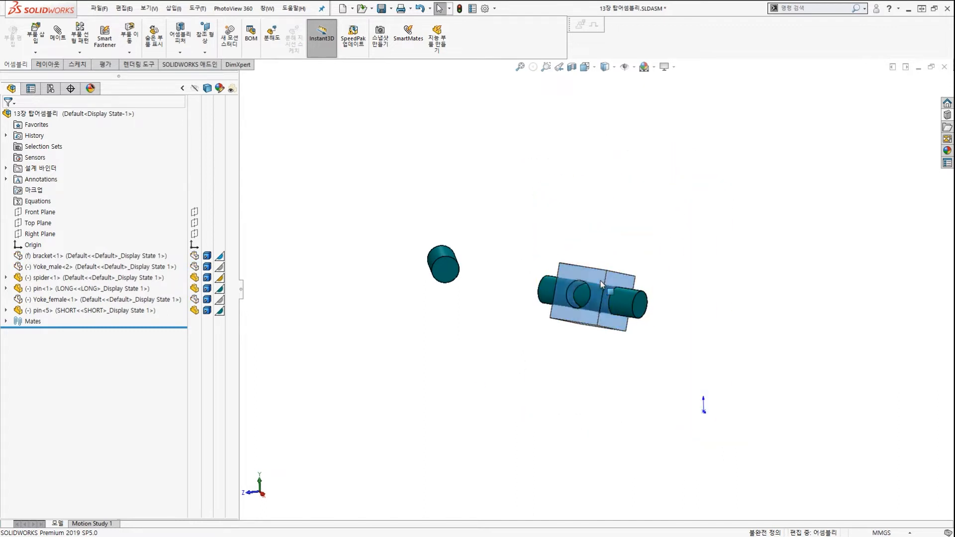
{"action": "key", "text": "Tab"}
{"action": "key", "text": "Tab"}
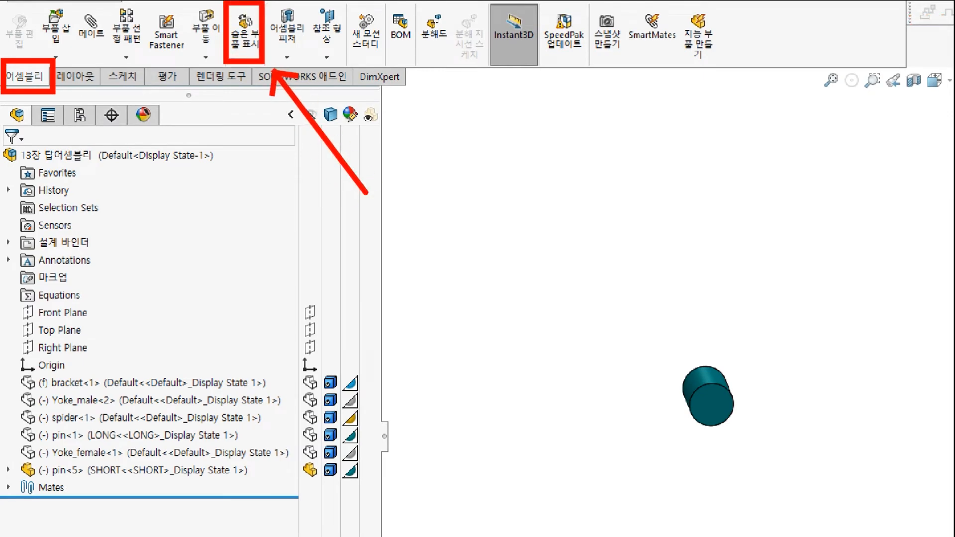
Redisplay the hidden bracket, both yokes, the spider and the LONG pin with Show Hidden Components
{"action": "left_click", "coordinate": [244, 32]}
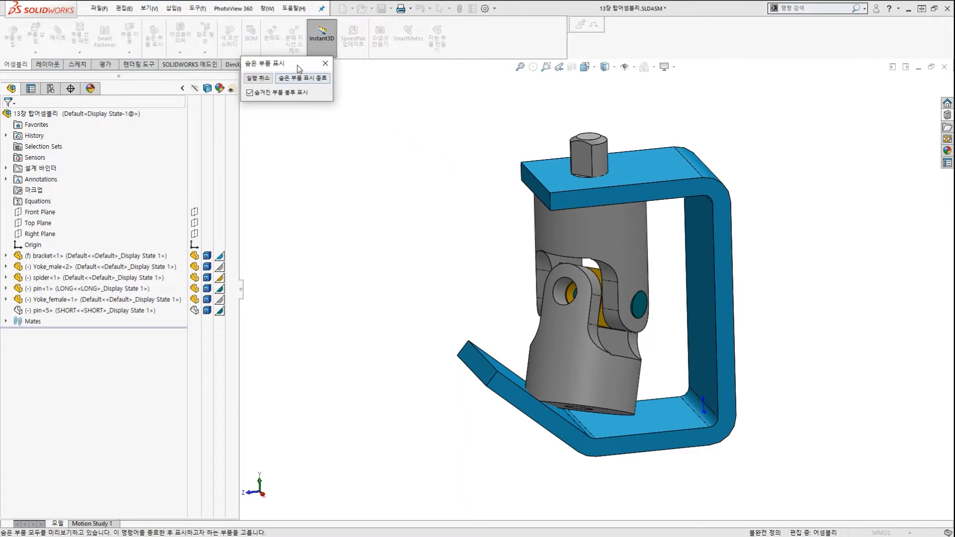
{"action": "left_click_drag", "start_coordinate": [296, 65], "coordinate": [301, 78]}
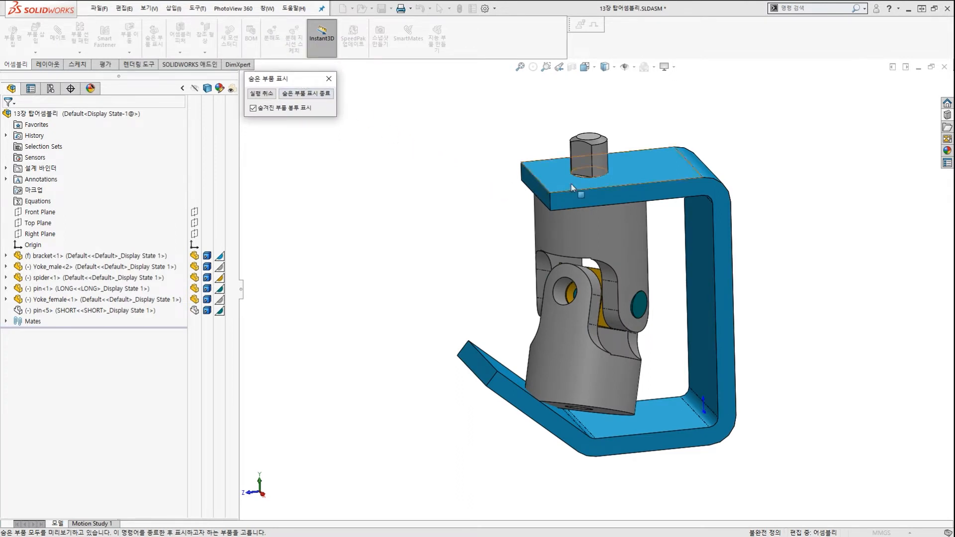
{"action": "left_click", "coordinate": [665, 187]}
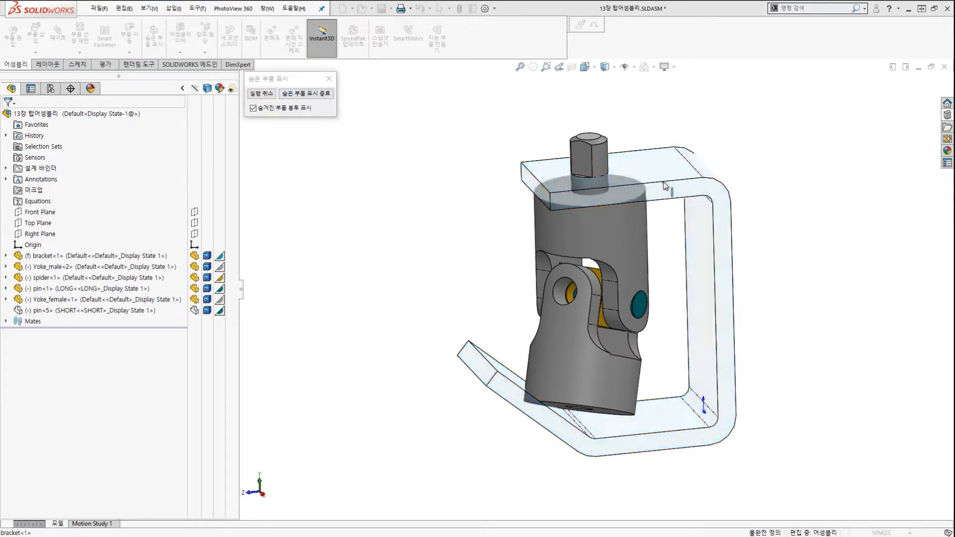
{"action": "left_click", "coordinate": [600, 160]}
{"action": "left_click", "coordinate": [624, 310]}
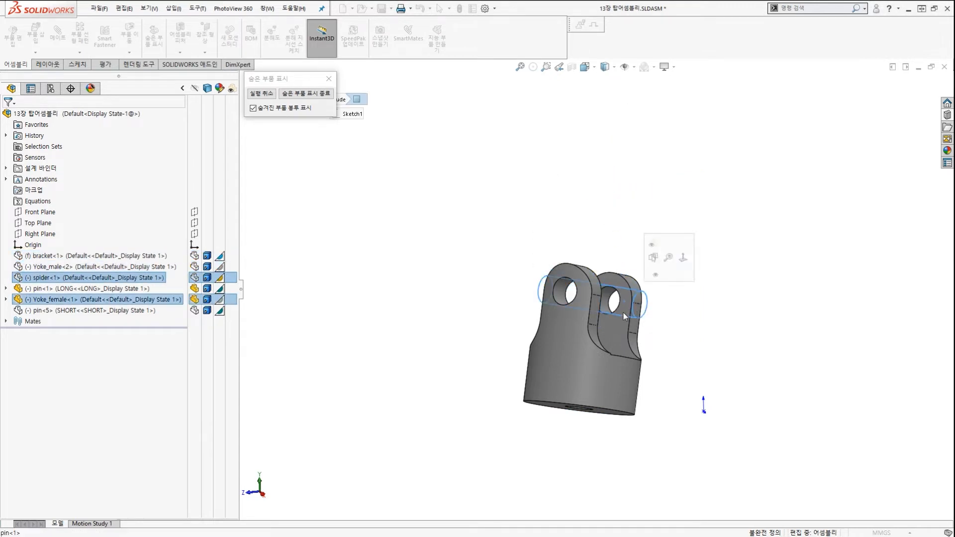
{"action": "left_click", "coordinate": [622, 339]}
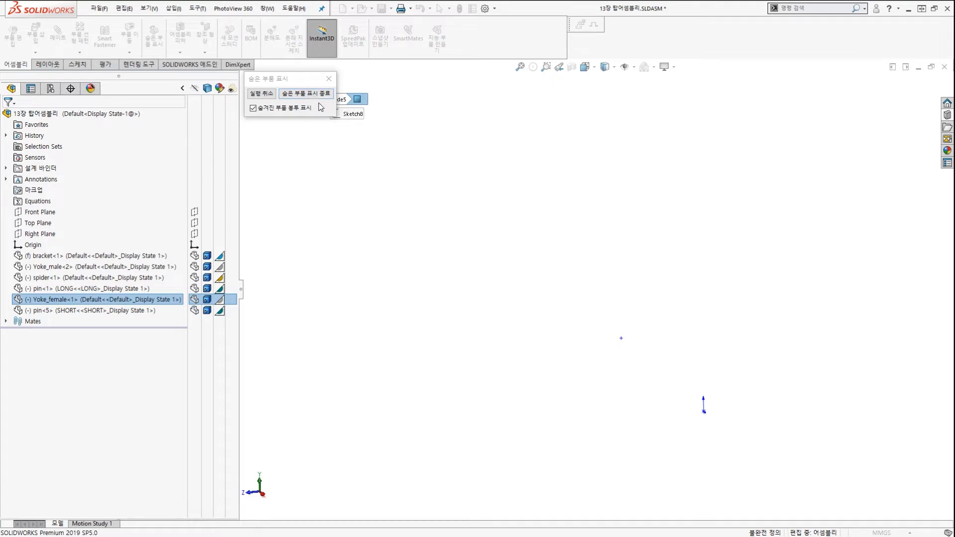
{"action": "mouse_move", "coordinate": [322, 112]}
{"action": "left_mouse_down"}
{"action": "mouse_move", "coordinate": [301, 111]}
{"action": "mouse_move", "coordinate": [330, 116]}
{"action": "left_mouse_up"}
{"action": "left_click_drag", "start_coordinate": [377, 146], "coordinate": [332, 115]}
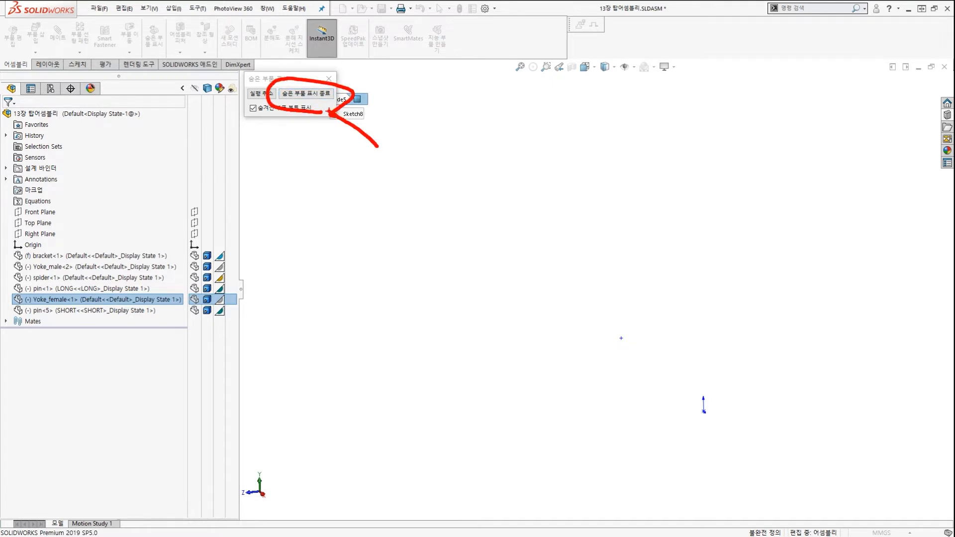
{"action": "left_click", "coordinate": [305, 93]}
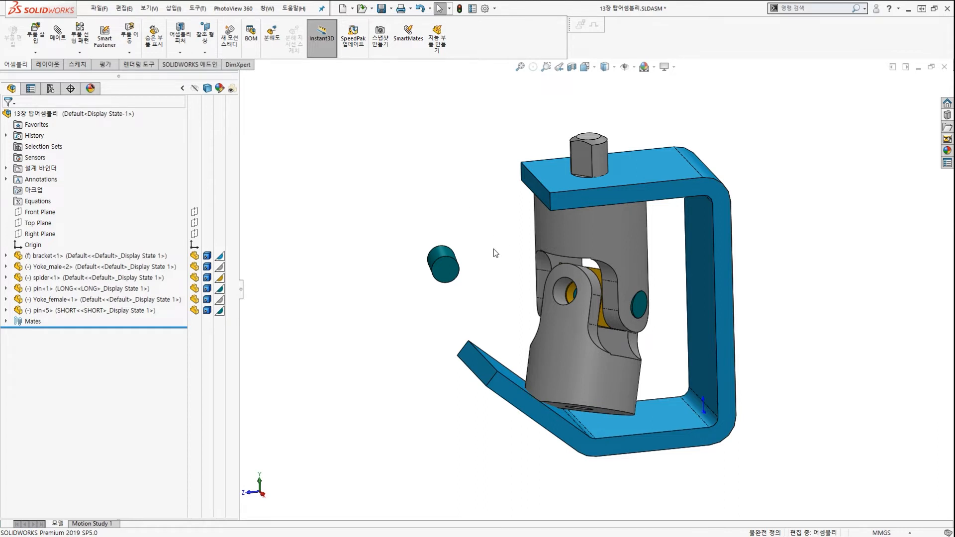
{"action": "mouse_move", "coordinate": [497, 252]}
{"action": "middle_mouse_down"}
{"action": "mouse_move", "coordinate": [491, 271]}
{"action": "mouse_move", "coordinate": [488, 262]}
{"action": "middle_mouse_up"}
{"action": "scroll", "coordinate": [487, 281], "scroll_direction": "down", "scroll_amount": 1}
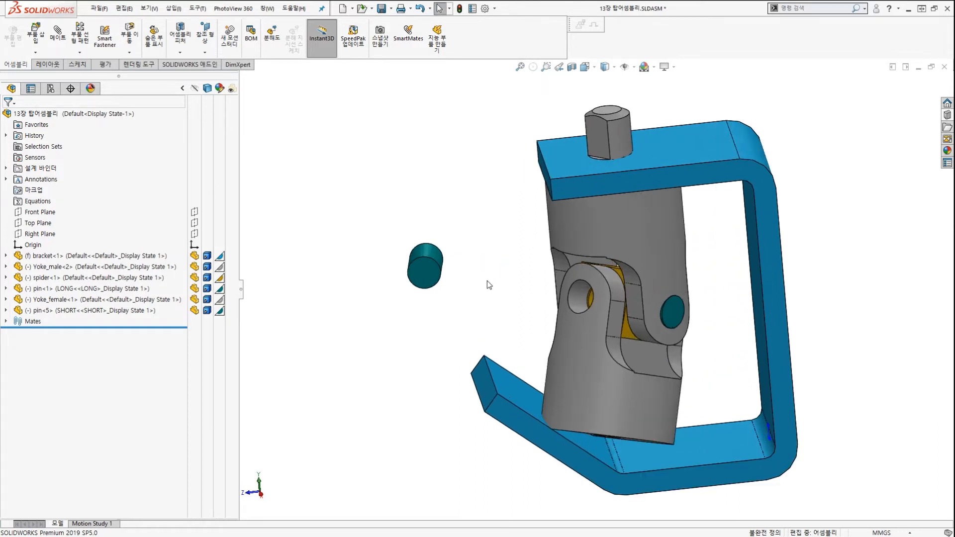
{"action": "scroll", "coordinate": [487, 282], "scroll_direction": "down", "scroll_amount": 1}
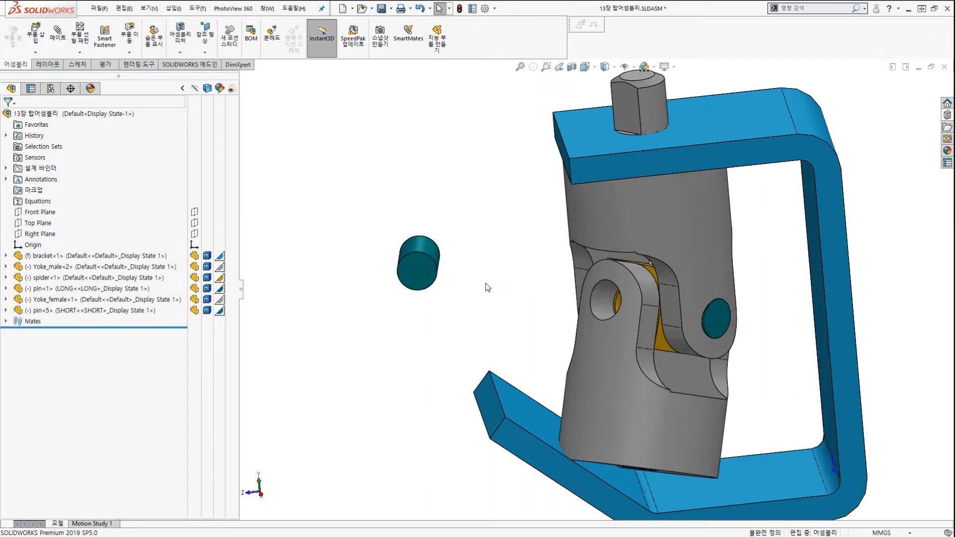
{"action": "left_click", "coordinate": [431, 261]}
{"action": "left_click", "coordinate": [589, 351], "text": "ctrl"}
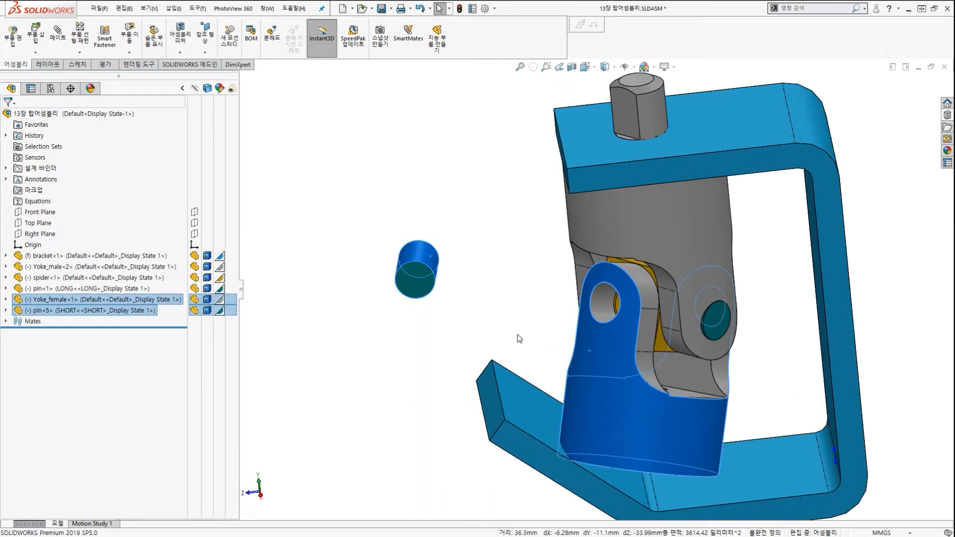
{"action": "key", "text": "ctrl+2"}
{"action": "mouse_move", "coordinate": [426, 314]}
{"action": "left_mouse_down"}
{"action": "mouse_move", "coordinate": [436, 258]}
{"action": "mouse_move", "coordinate": [433, 289]}
{"action": "left_mouse_up"}
{"action": "left_click_drag", "start_coordinate": [358, 298], "coordinate": [577, 307]}
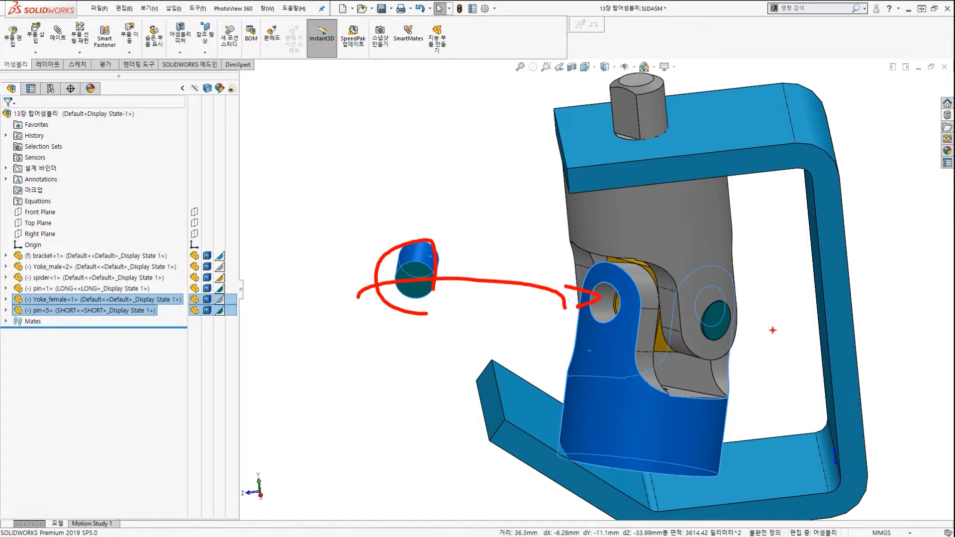
{"action": "left_click_drag", "start_coordinate": [778, 325], "coordinate": [707, 317]}
{"action": "mouse_move", "coordinate": [722, 282]}
{"action": "left_mouse_down"}
{"action": "mouse_move", "coordinate": [685, 309]}
{"action": "mouse_move", "coordinate": [706, 331]}
{"action": "left_mouse_up"}
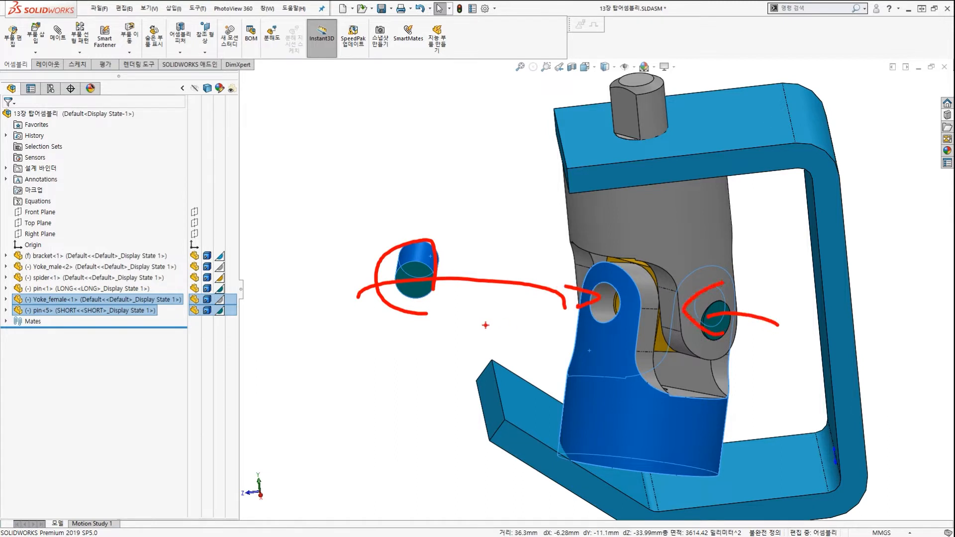
{"action": "key", "text": "Escape"}
{"action": "left_click", "coordinate": [459, 292]}
Isolate the SHORT pin together with Yoke_female and move the isolate dialog out of the way
{"action": "left_click", "coordinate": [429, 256]}
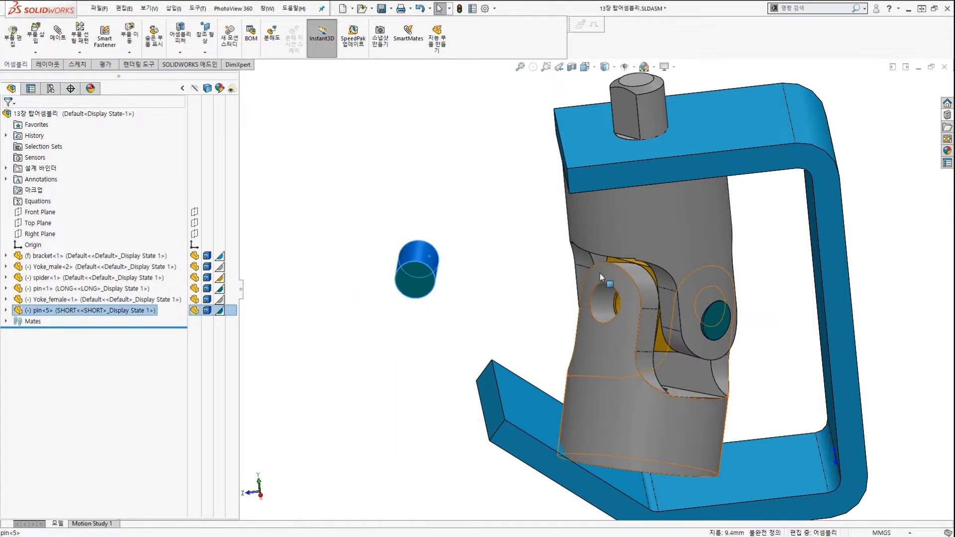
{"action": "left_click", "coordinate": [610, 273], "text": "ctrl"}
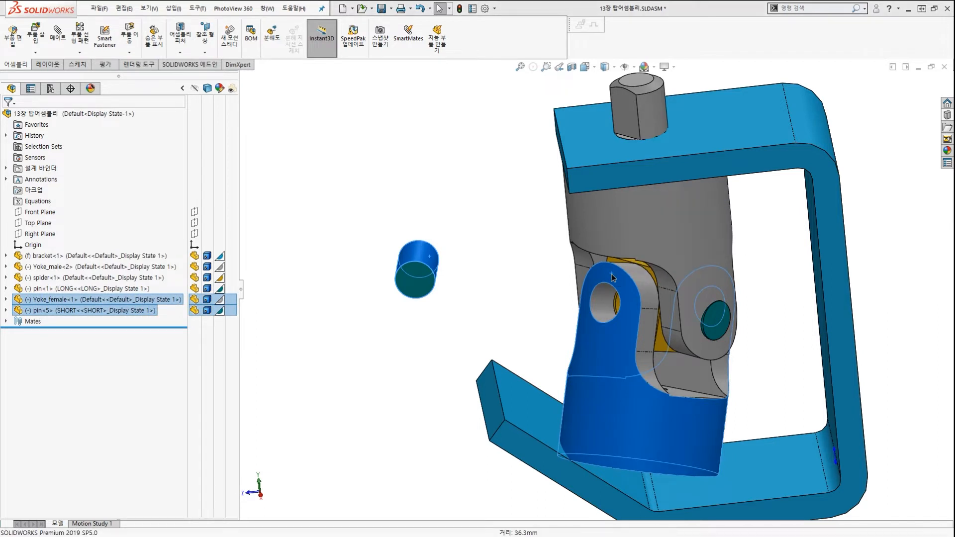
{"action": "right_click", "coordinate": [611, 273]}
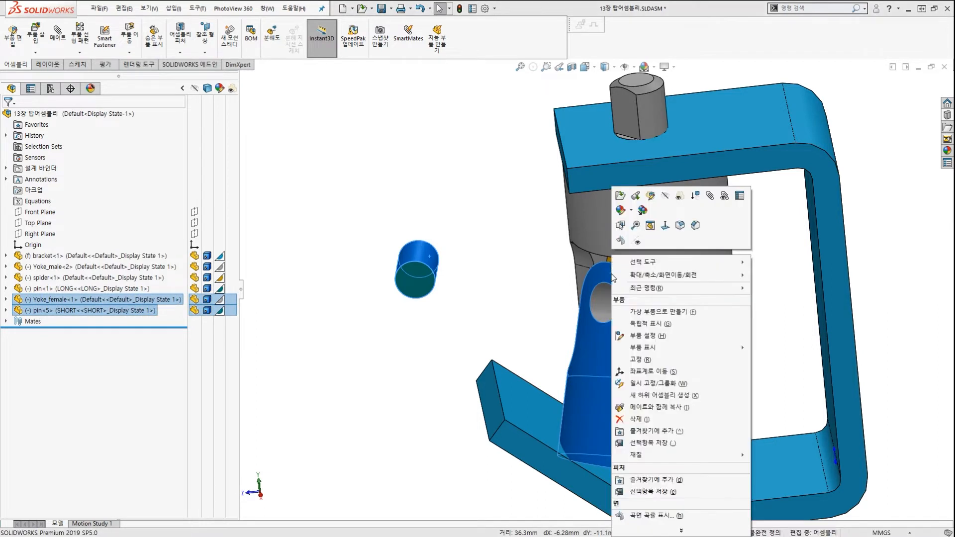
{"action": "left_click", "coordinate": [658, 325]}
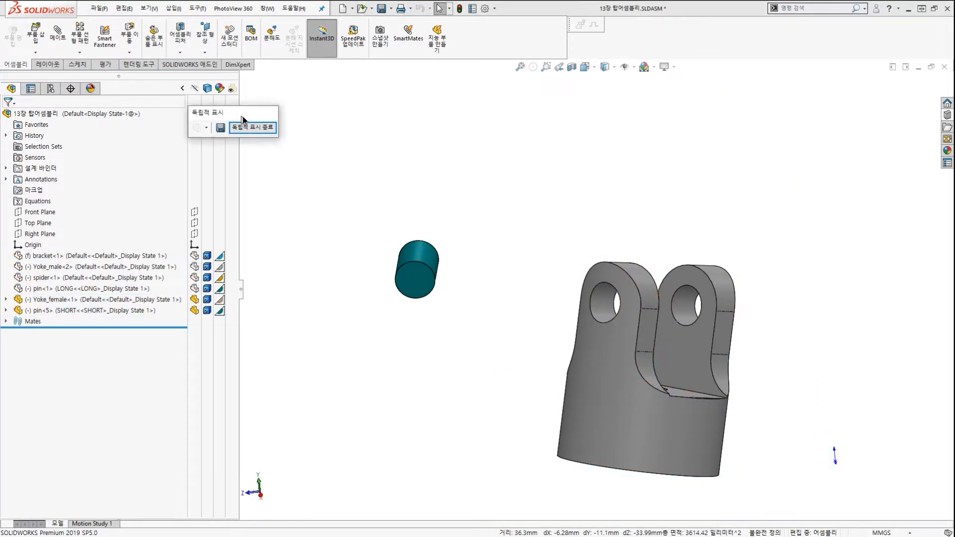
{"action": "left_click_drag", "start_coordinate": [241, 115], "coordinate": [322, 91]}
{"action": "key", "text": "ctrl+2"}
{"action": "mouse_move", "coordinate": [677, 467]}
{"action": "left_mouse_down"}
{"action": "mouse_move", "coordinate": [624, 481]}
{"action": "mouse_move", "coordinate": [575, 209]}
{"action": "mouse_move", "coordinate": [688, 419]}
{"action": "left_mouse_up"}
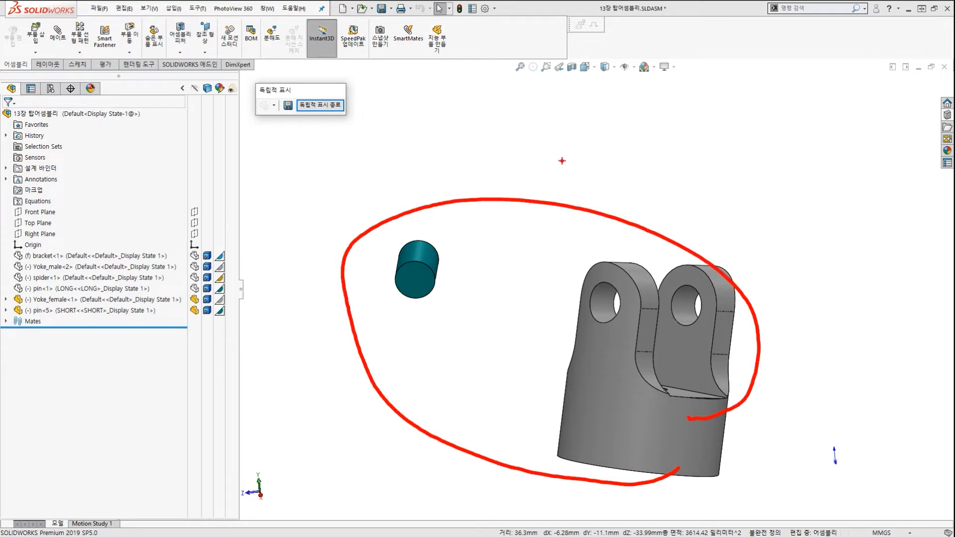
{"action": "key", "text": "Escape"}
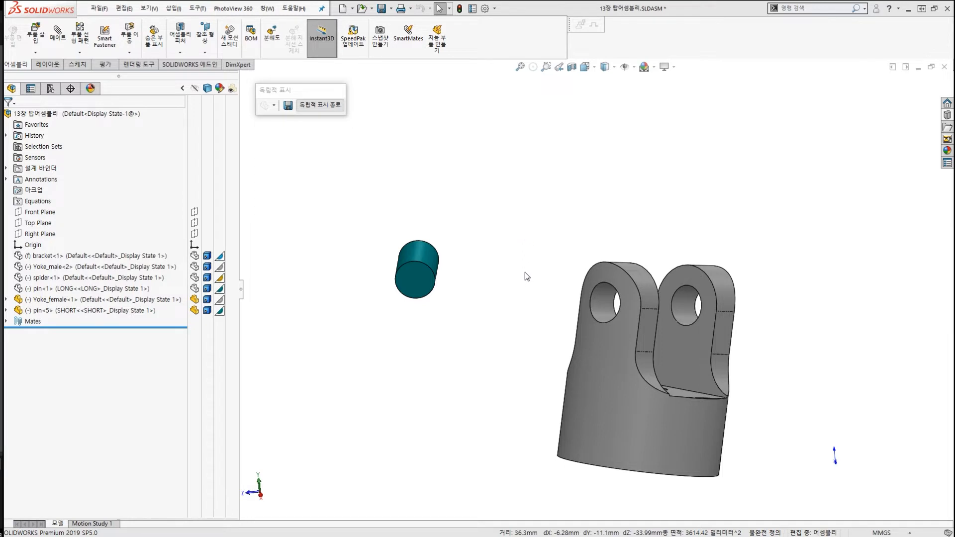
{"action": "mouse_move", "coordinate": [644, 475]}
{"action": "left_mouse_down"}
{"action": "mouse_move", "coordinate": [315, 341]}
{"action": "mouse_move", "coordinate": [792, 365]}
{"action": "mouse_move", "coordinate": [708, 416]}
{"action": "left_mouse_up"}
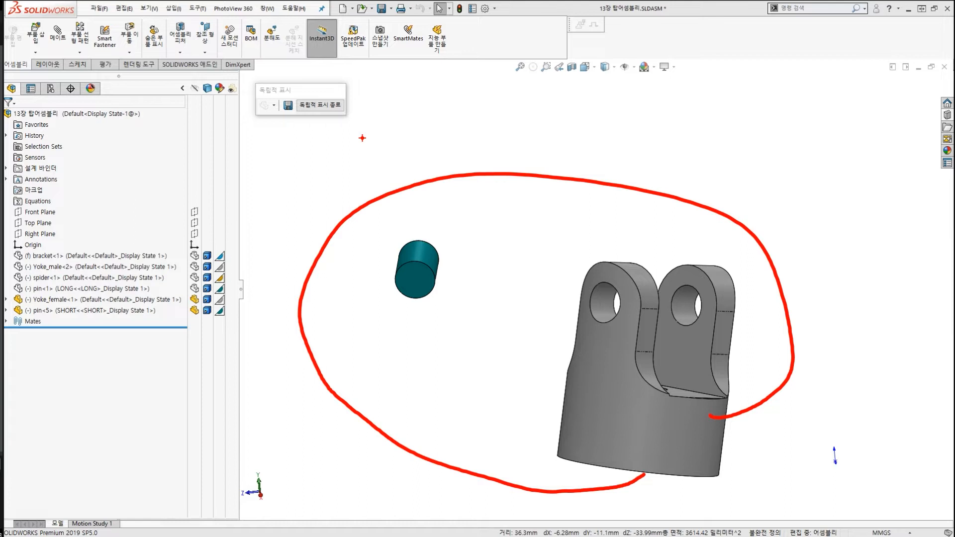
{"action": "key", "text": "Escape"}
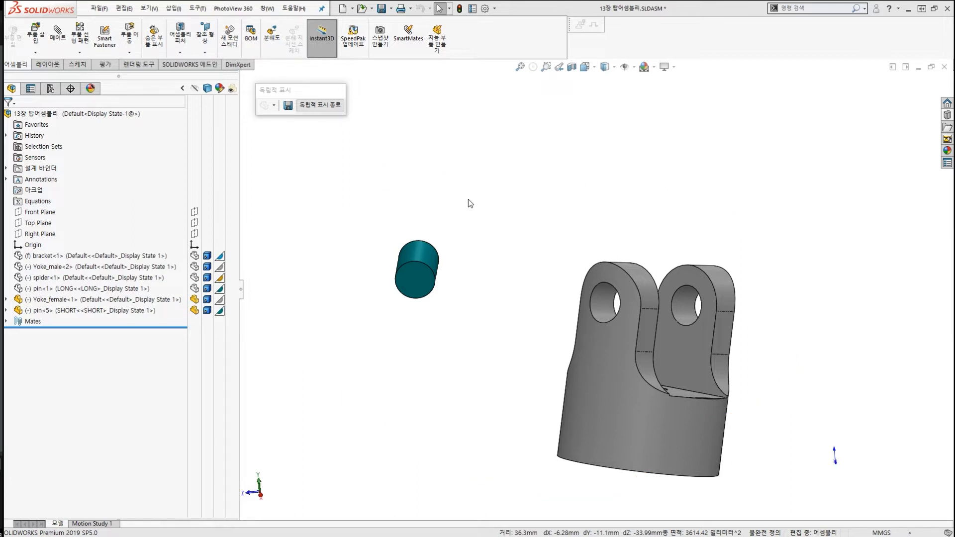
{"action": "middle_click_drag", "start_coordinate": [571, 302], "coordinate": [551, 293]}
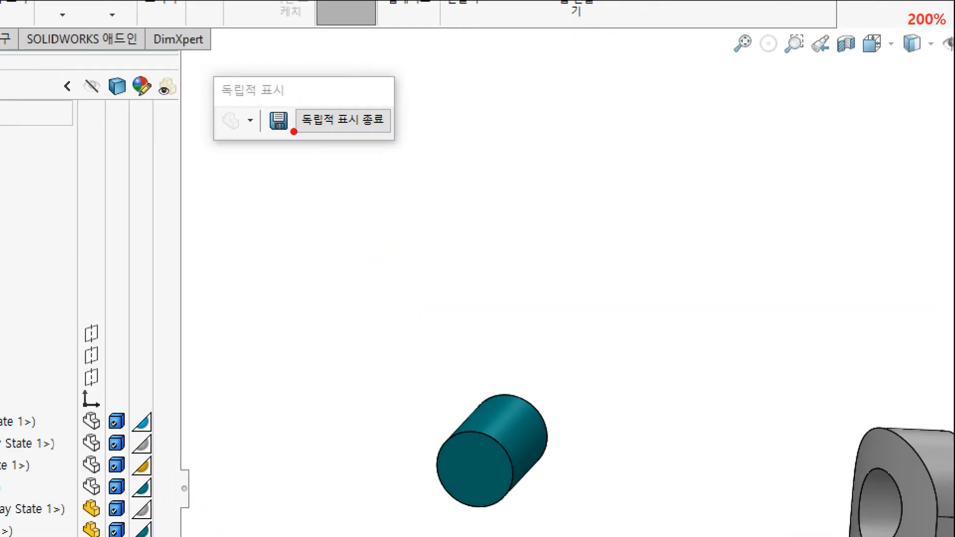
{"action": "mouse_move", "coordinate": [292, 146]}
{"action": "left_mouse_down"}
{"action": "mouse_move", "coordinate": [279, 98]}
{"action": "mouse_move", "coordinate": [295, 152]}
{"action": "left_mouse_up"}
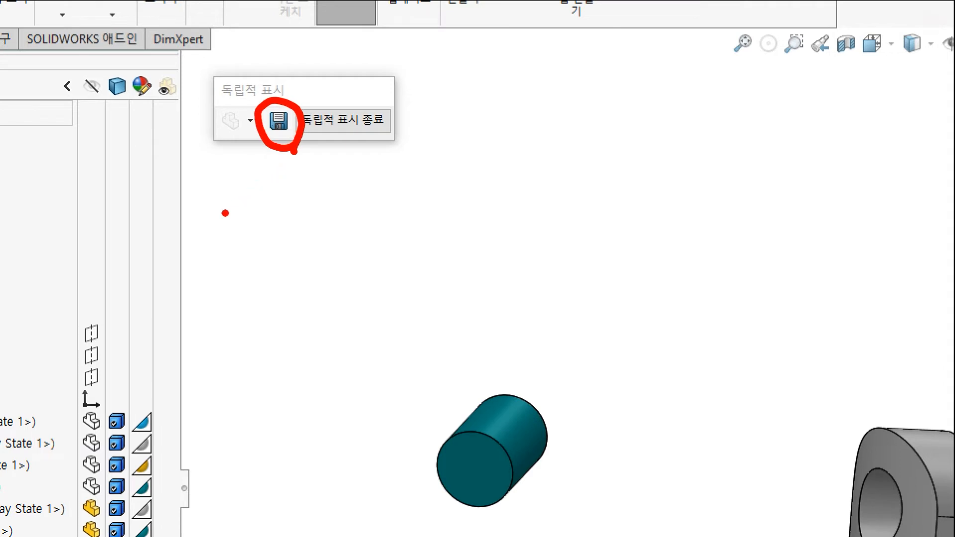
{"action": "left_click_drag", "start_coordinate": [167, 256], "coordinate": [259, 154]}
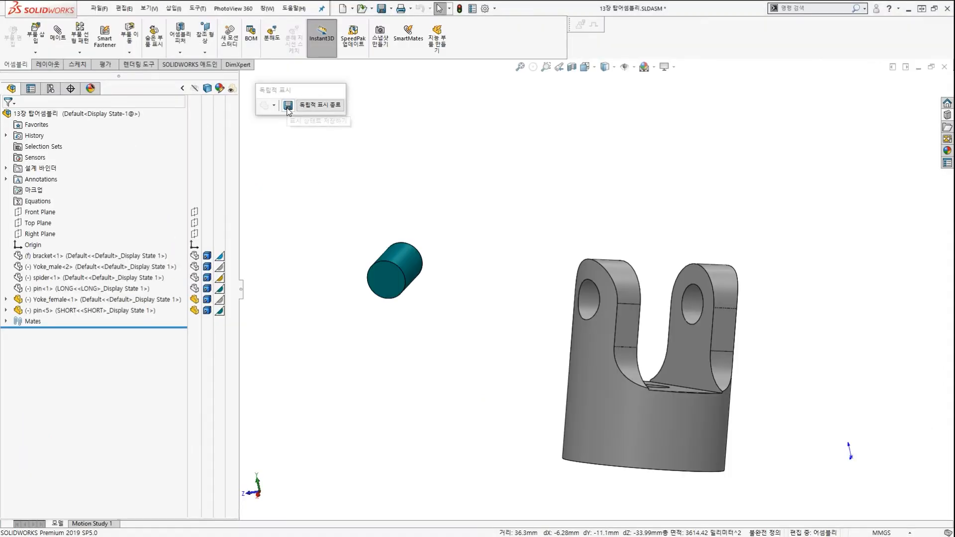
Save the isolated view as a display state named yf&pin and exit isolation
{"action": "left_click", "coordinate": [287, 106]}
{"action": "left_click_drag", "start_coordinate": [446, 141], "coordinate": [314, 155]}
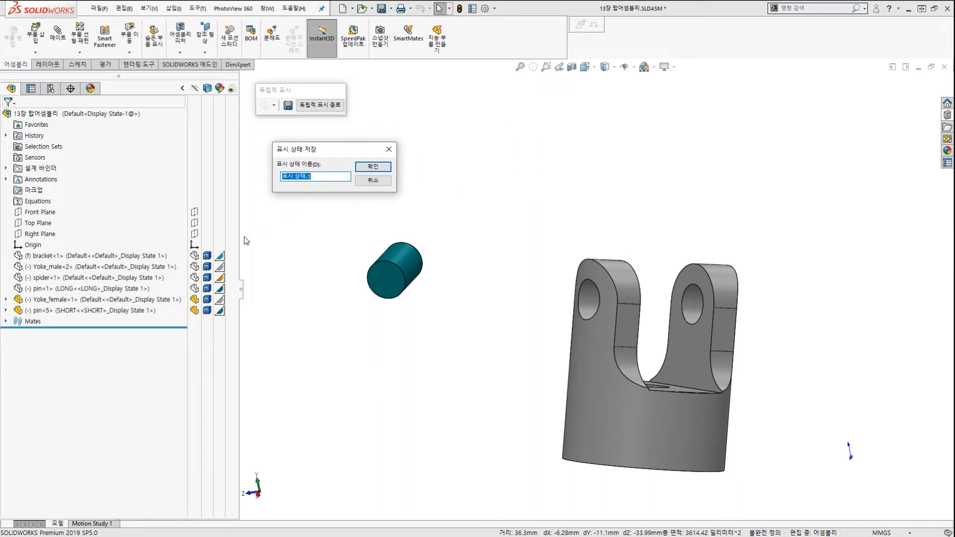
{"action": "key", "text": "alt+2"}
{"action": "mouse_move", "coordinate": [201, 346]}
{"action": "left_mouse_down"}
{"action": "mouse_move", "coordinate": [263, 368]}
{"action": "mouse_move", "coordinate": [251, 366]}
{"action": "left_mouse_up"}
{"action": "left_click_drag", "start_coordinate": [480, 327], "coordinate": [476, 329]}
{"action": "left_click_drag", "start_coordinate": [681, 342], "coordinate": [685, 308]}
{"action": "mouse_move", "coordinate": [879, 326]}
{"action": "left_mouse_down"}
{"action": "mouse_move", "coordinate": [870, 282]}
{"action": "mouse_move", "coordinate": [845, 332]}
{"action": "left_mouse_up"}
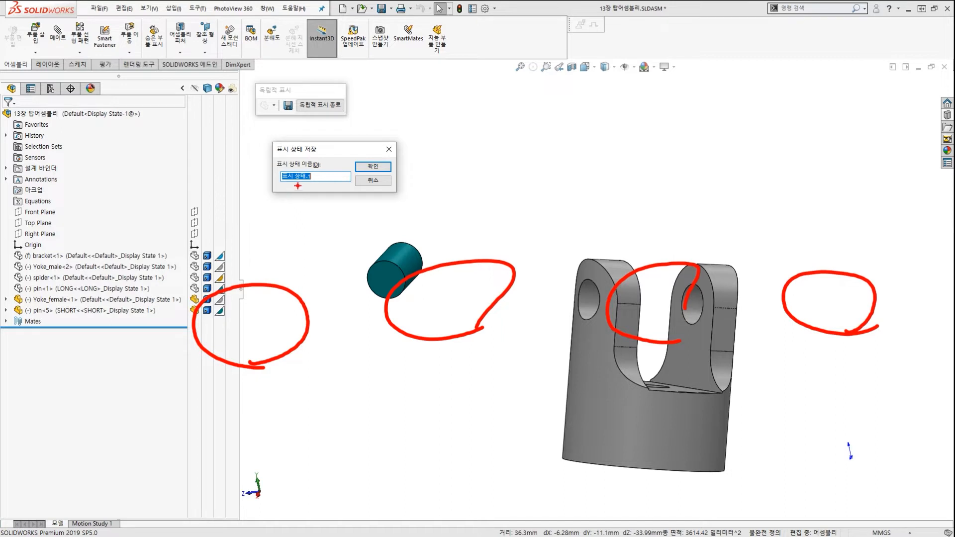
{"action": "mouse_move", "coordinate": [297, 185]}
{"action": "left_mouse_down"}
{"action": "mouse_move", "coordinate": [387, 185]}
{"action": "mouse_move", "coordinate": [360, 211]}
{"action": "left_mouse_up"}
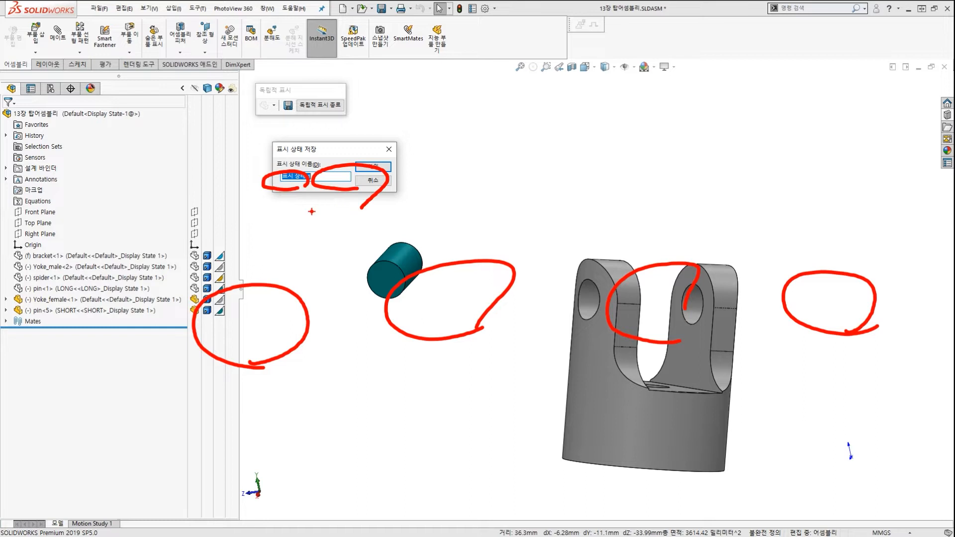
{"action": "key", "text": "Escape"}
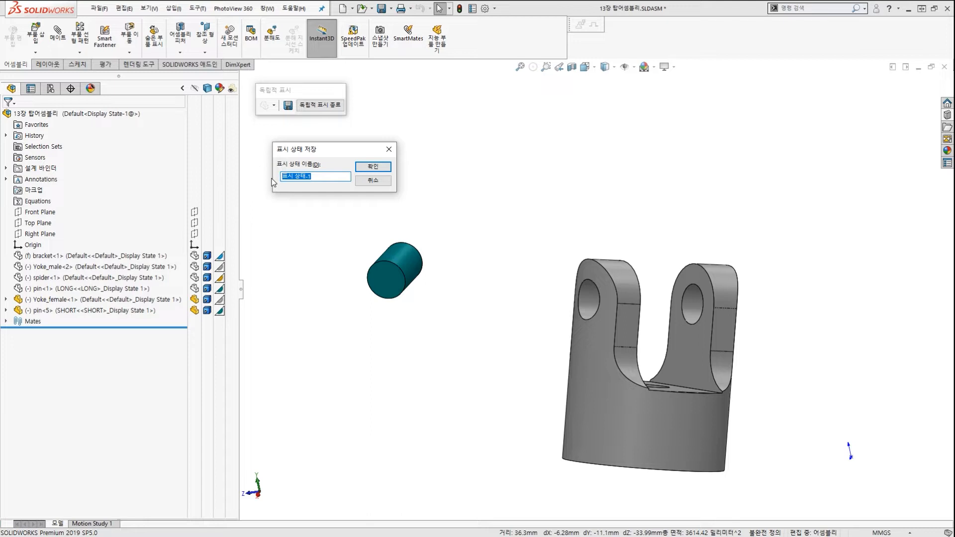
{"action": "type", "text": "yf&pin"}
{"action": "left_click", "coordinate": [372, 167]}
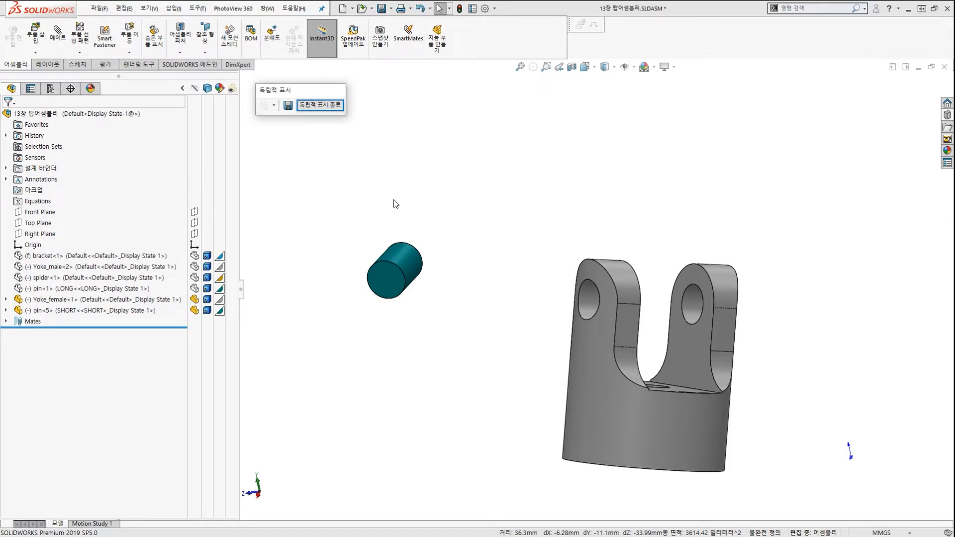
{"action": "left_click", "coordinate": [313, 107]}
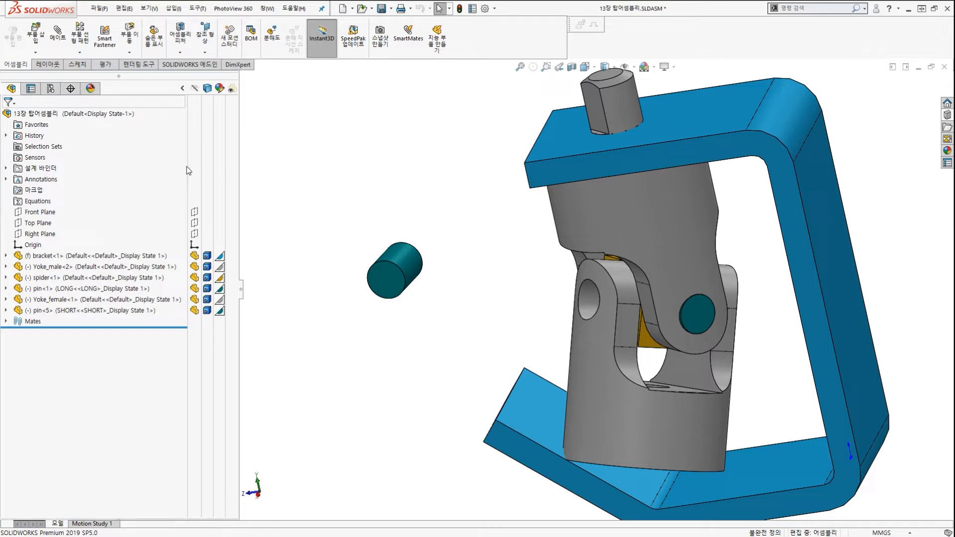
Switch the assembly to the yf&pin display state and back to Display State-1, and narrow the side pane
{"action": "left_click", "coordinate": [51, 89]}
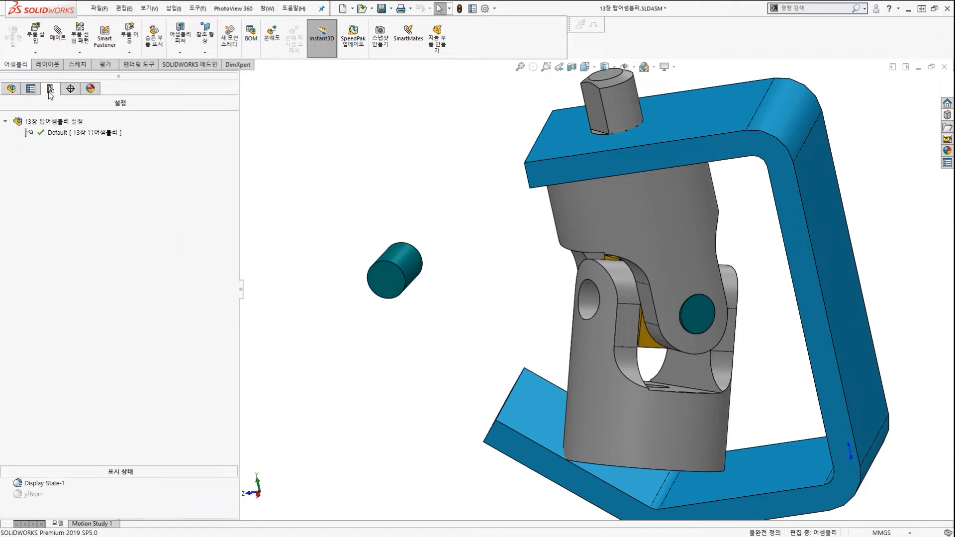
{"action": "key", "text": "ctrl+2"}
{"action": "mouse_move", "coordinate": [68, 101]}
{"action": "left_mouse_down"}
{"action": "mouse_move", "coordinate": [58, 103]}
{"action": "mouse_move", "coordinate": [62, 78]}
{"action": "mouse_move", "coordinate": [61, 107]}
{"action": "left_mouse_up"}
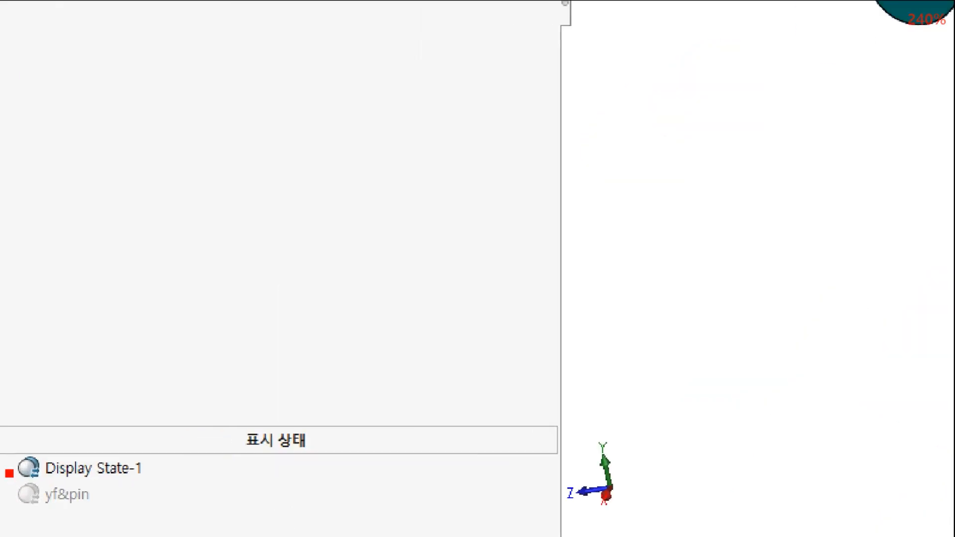
{"action": "mouse_move", "coordinate": [8, 484]}
{"action": "left_mouse_down", "text": "ctrl"}
{"action": "mouse_move", "coordinate": [55, 502]}
{"action": "mouse_move", "coordinate": [119, 476]}
{"action": "mouse_move", "coordinate": [118, 485]}
{"action": "left_mouse_up", "text": "ctrl"}
{"action": "key", "text": "Escape"}
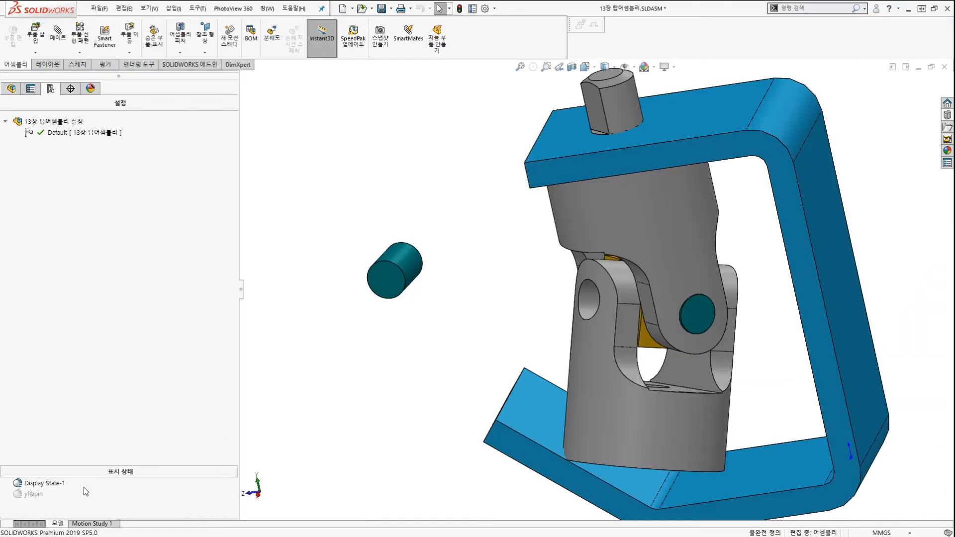
{"action": "double_click", "coordinate": [34, 495]}
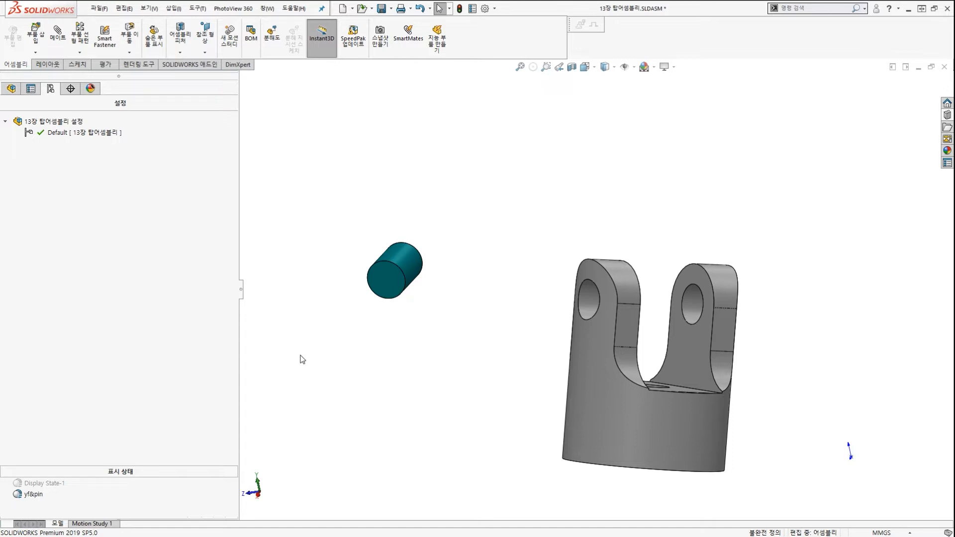
{"action": "double_click", "coordinate": [32, 485]}
{"action": "scroll", "coordinate": [532, 363], "scroll_direction": "up", "scroll_amount": 3}
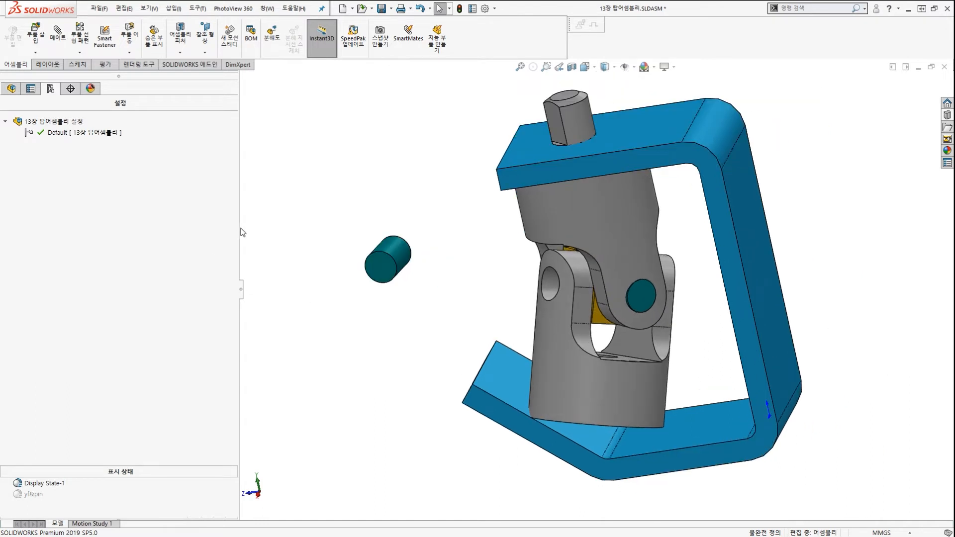
{"action": "left_click_drag", "start_coordinate": [239, 228], "coordinate": [175, 232]}
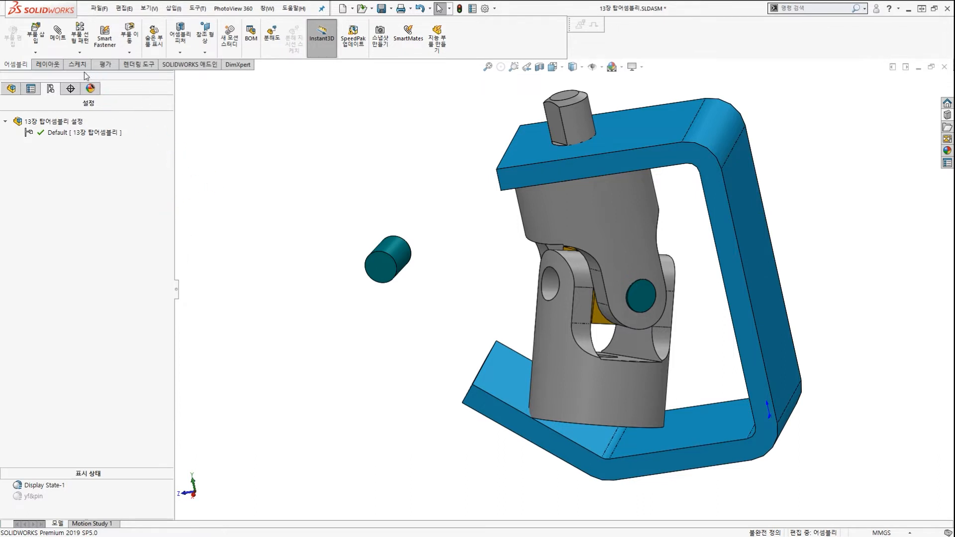
Split the side pane to view the component tree above the configurations, and restore the single configuration pane
{"action": "mouse_move", "coordinate": [86, 75]}
{"action": "left_mouse_down"}
{"action": "mouse_move", "coordinate": [87, 376]}
{"action": "mouse_move", "coordinate": [87, 347]}
{"action": "left_mouse_up"}
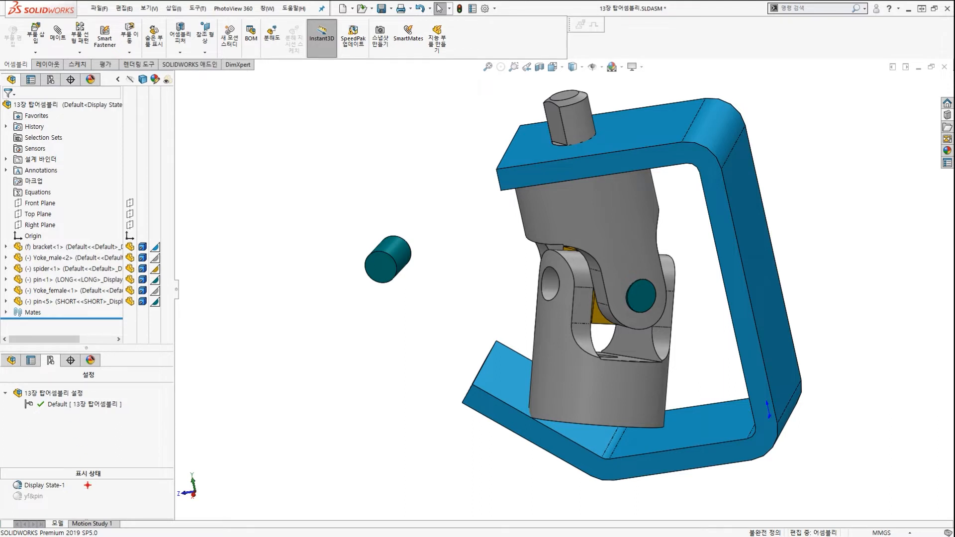
{"action": "mouse_move", "coordinate": [62, 511]}
{"action": "left_mouse_down"}
{"action": "mouse_move", "coordinate": [51, 425]}
{"action": "mouse_move", "coordinate": [123, 399]}
{"action": "left_mouse_up"}
{"action": "key", "text": "Escape"}
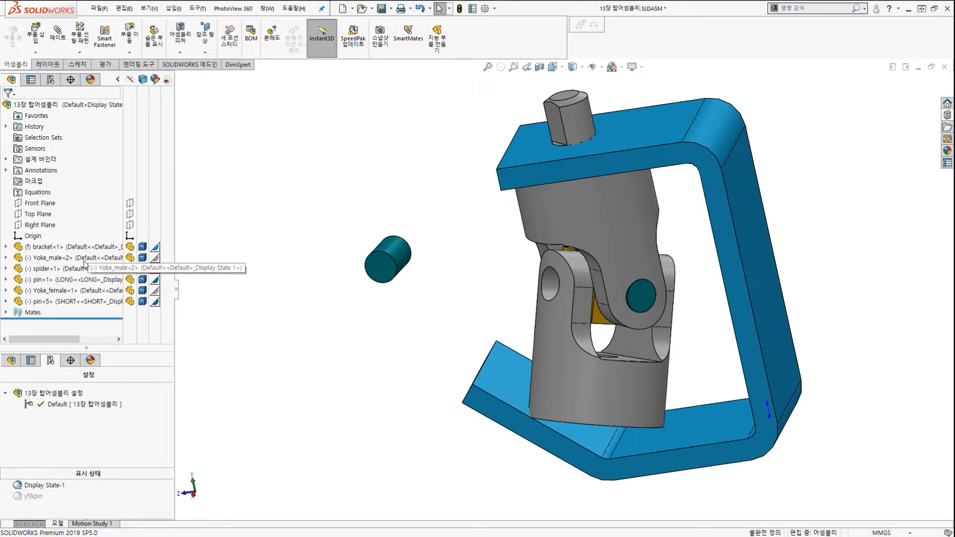
{"action": "key", "text": "ctrl+2"}
{"action": "mouse_move", "coordinate": [99, 322]}
{"action": "left_mouse_down"}
{"action": "mouse_move", "coordinate": [56, 323]}
{"action": "mouse_move", "coordinate": [27, 102]}
{"action": "mouse_move", "coordinate": [148, 224]}
{"action": "mouse_move", "coordinate": [111, 310]}
{"action": "left_mouse_up"}
{"action": "key", "text": "Escape"}
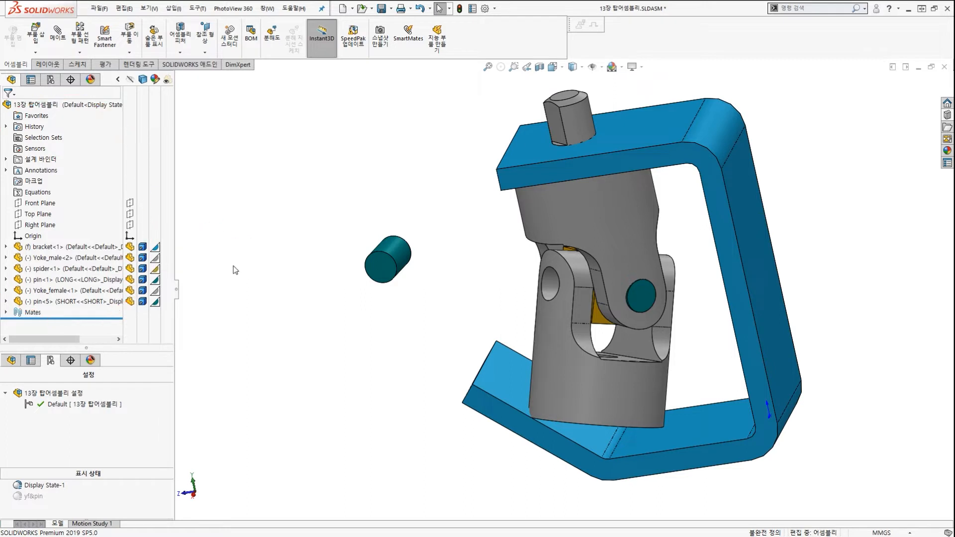
{"action": "mouse_move", "coordinate": [124, 349]}
{"action": "left_mouse_down"}
{"action": "mouse_move", "coordinate": [125, 64]}
{"action": "mouse_move", "coordinate": [124, 200]}
{"action": "mouse_move", "coordinate": [115, 73]}
{"action": "left_mouse_up"}
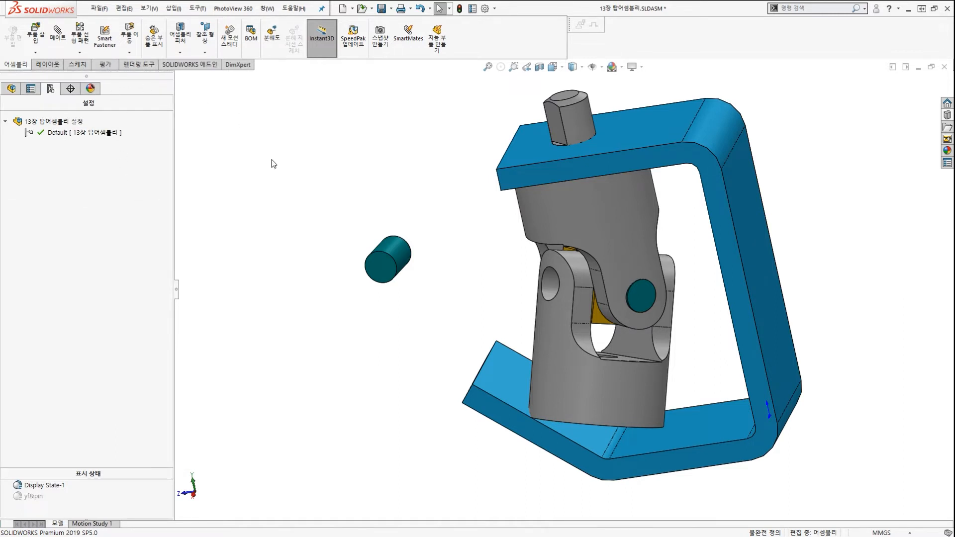
Activate the yf&pin display state so only Yoke_female and the SHORT pin are shown
{"action": "double_click", "coordinate": [31, 498]}
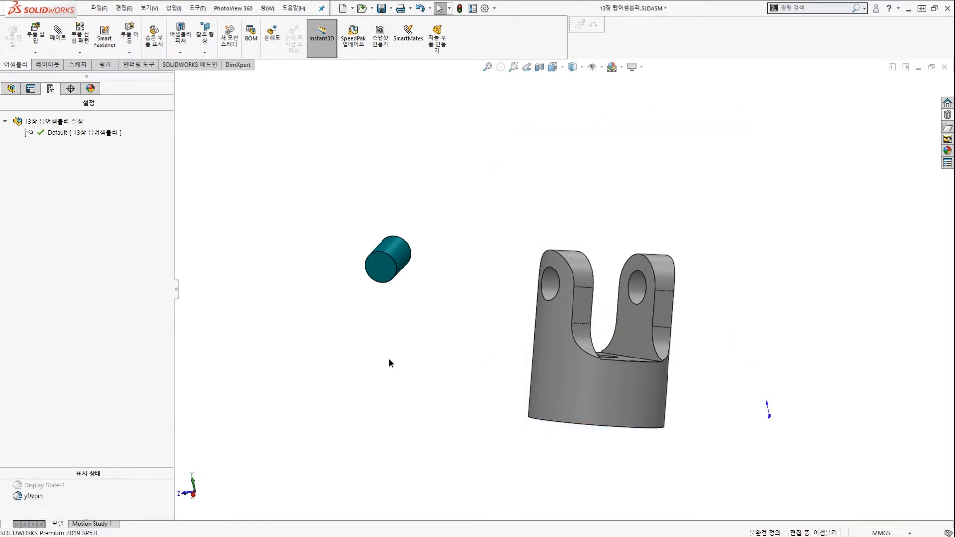
{"action": "mouse_move", "coordinate": [458, 339]}
{"action": "middle_mouse_down"}
{"action": "mouse_move", "coordinate": [343, 348]}
{"action": "mouse_move", "coordinate": [447, 340]}
{"action": "middle_mouse_up"}
{"action": "left_click", "coordinate": [541, 280]}
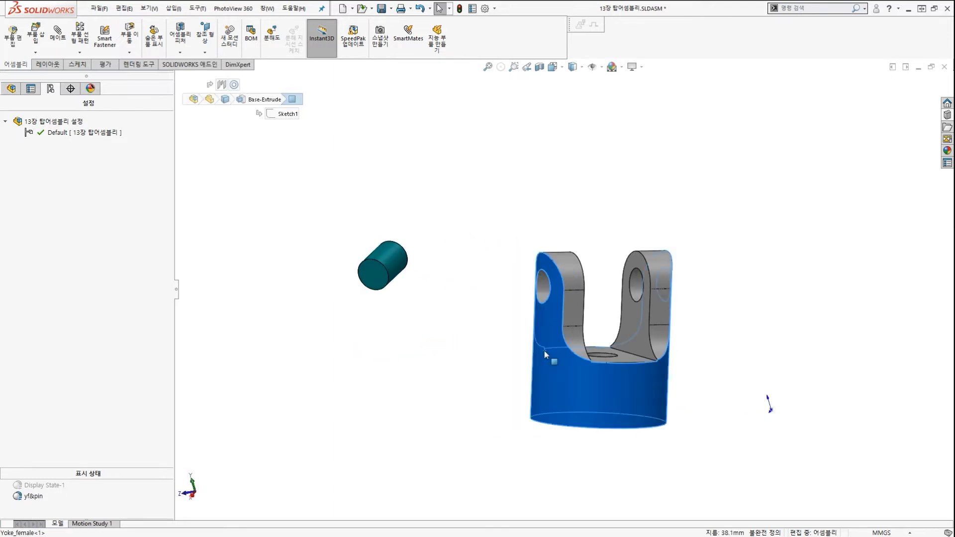
{"action": "left_click", "coordinate": [450, 321]}
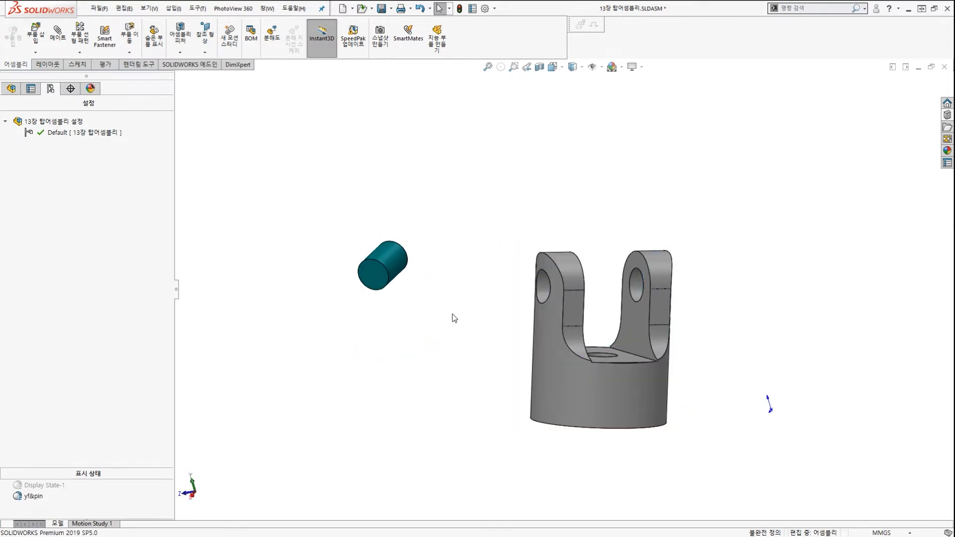
{"action": "scroll", "coordinate": [466, 305], "scroll_direction": "down", "scroll_amount": 2}
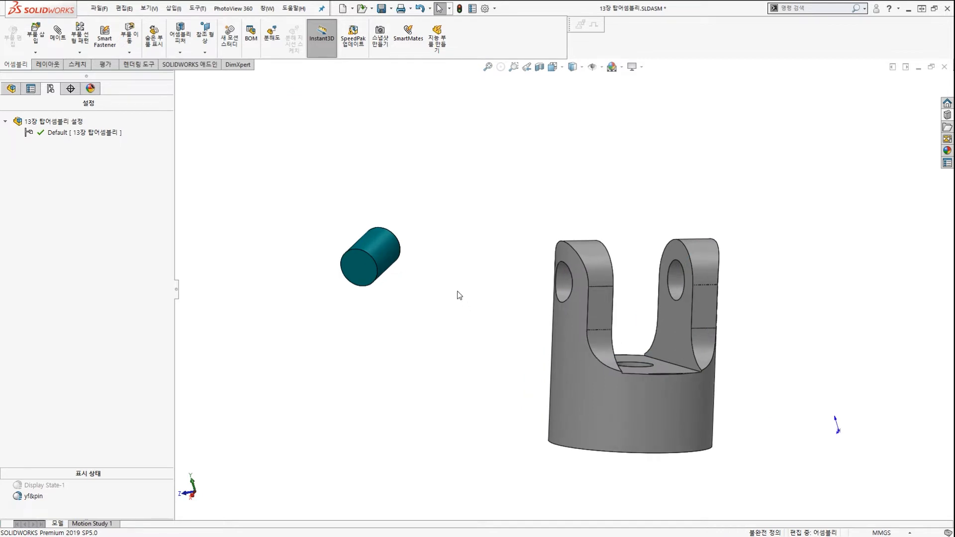
Add a concentric mate between the SHORT pin's cylindrical face and the hole in the nearer arm of Yoke_female
{"action": "left_click", "coordinate": [378, 246]}
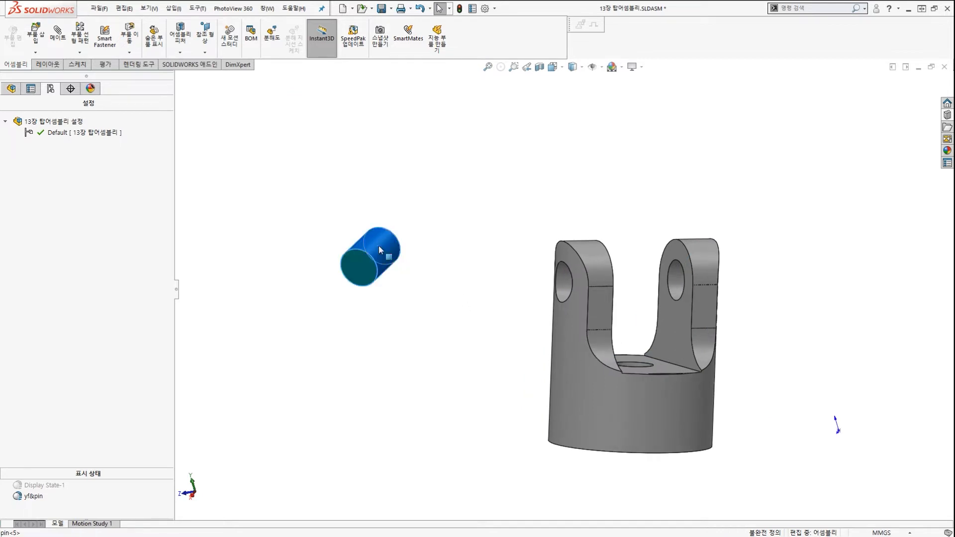
{"action": "left_click", "coordinate": [568, 282], "text": "ctrl"}
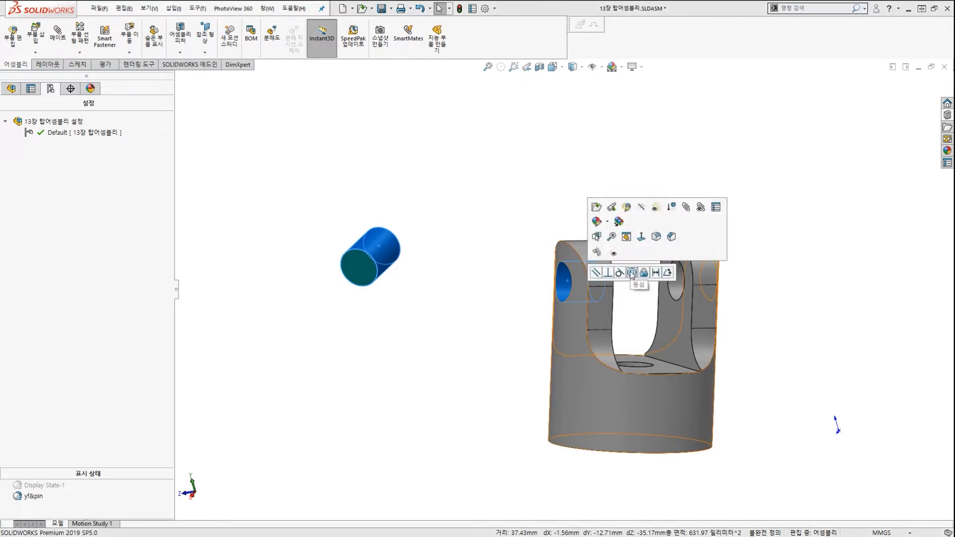
{"action": "left_click", "coordinate": [631, 272]}
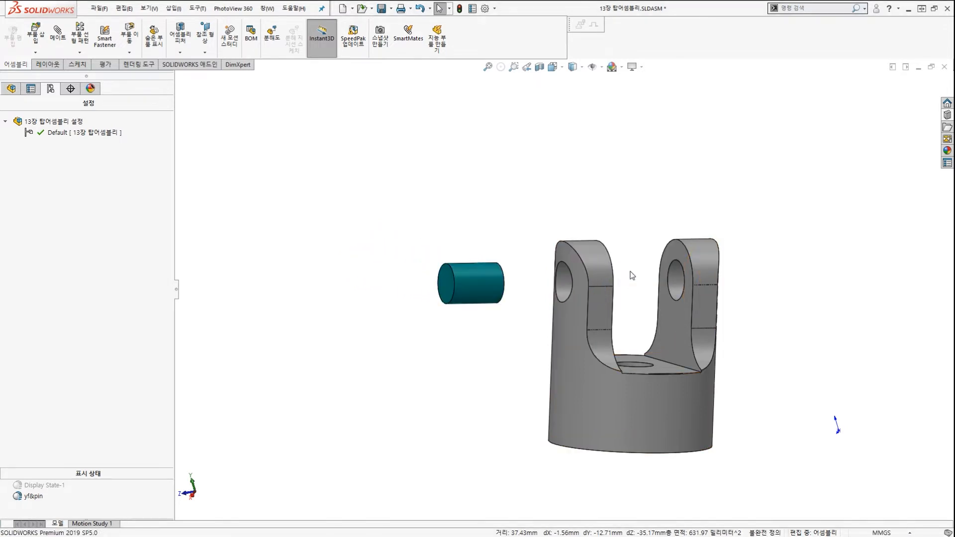
{"action": "left_click", "coordinate": [462, 210]}
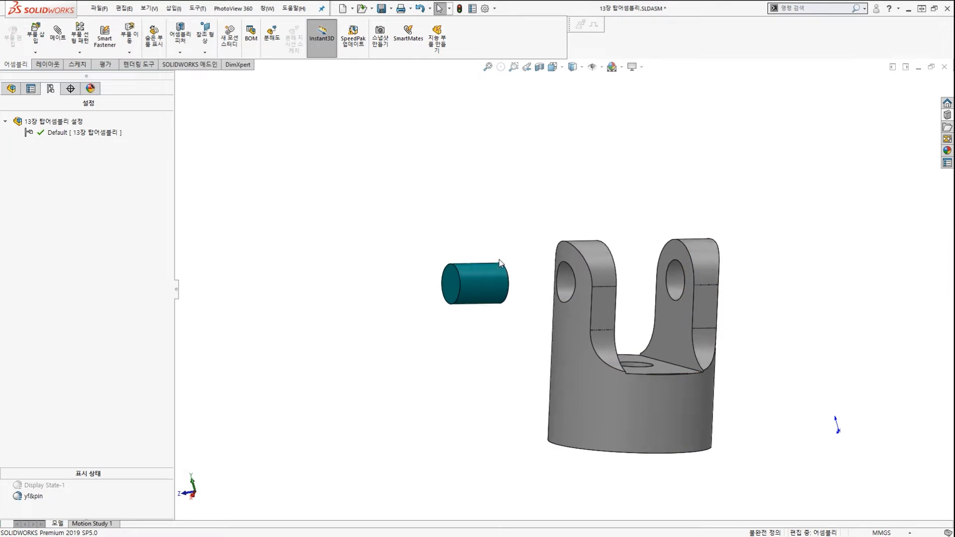
Add a tangent mate between the SHORT pin's outer end face and the cylindrical outer face of Yoke_female
{"action": "scroll", "coordinate": [497, 261], "scroll_direction": "down", "scroll_amount": 2}
{"action": "left_click", "coordinate": [443, 282]}
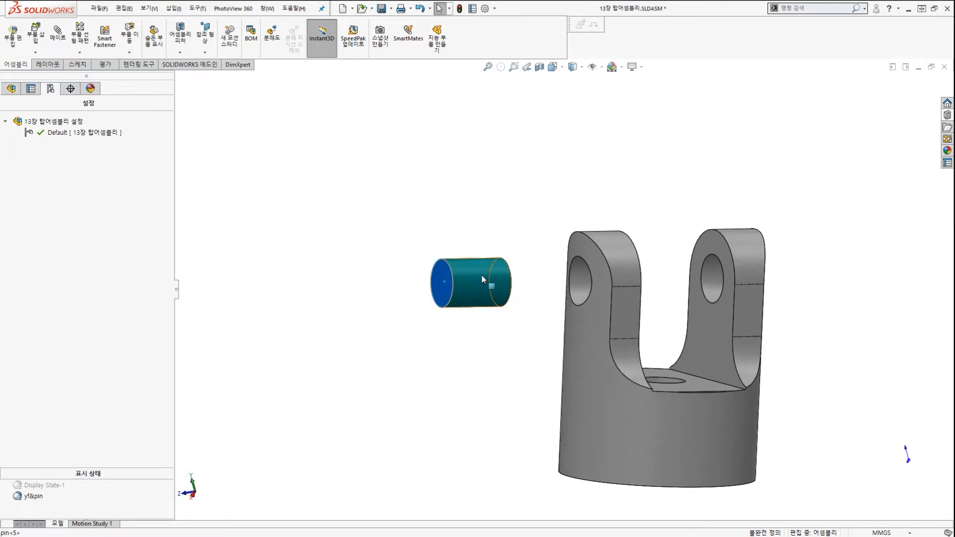
{"action": "left_click", "coordinate": [577, 248], "text": "ctrl"}
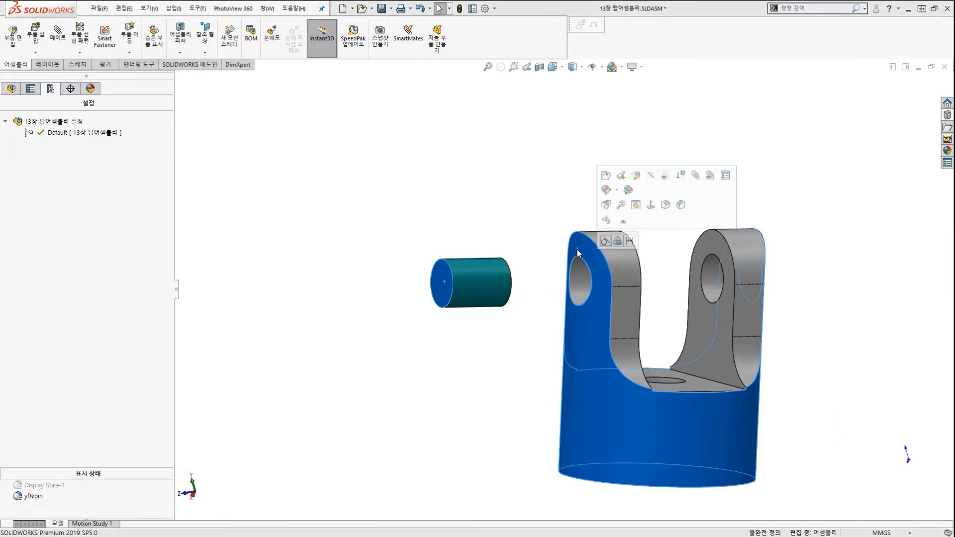
{"action": "left_click", "coordinate": [605, 241]}
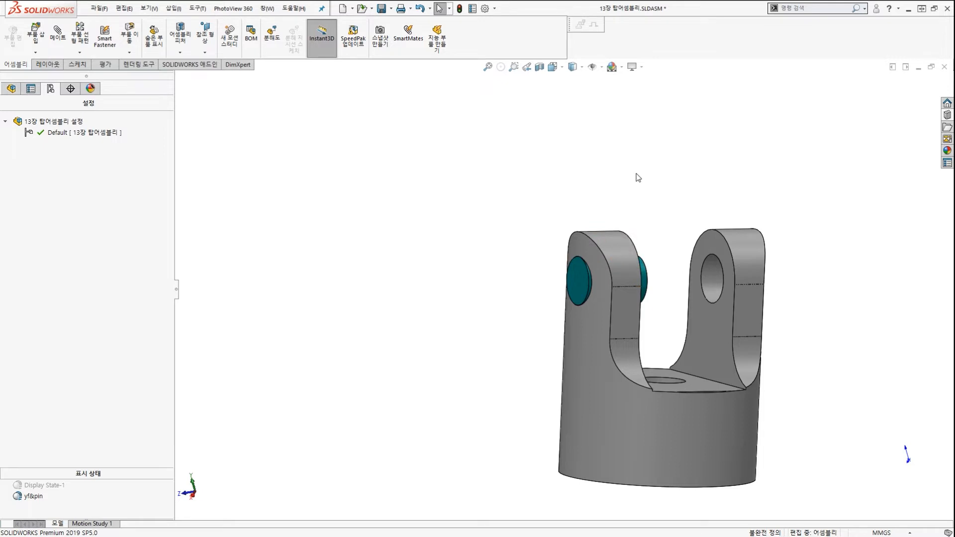
Copy the mated SHORT pin and place the copy outside the opposite arm of Yoke_female
{"action": "middle_click_drag", "start_coordinate": [663, 300], "coordinate": [587, 317]}
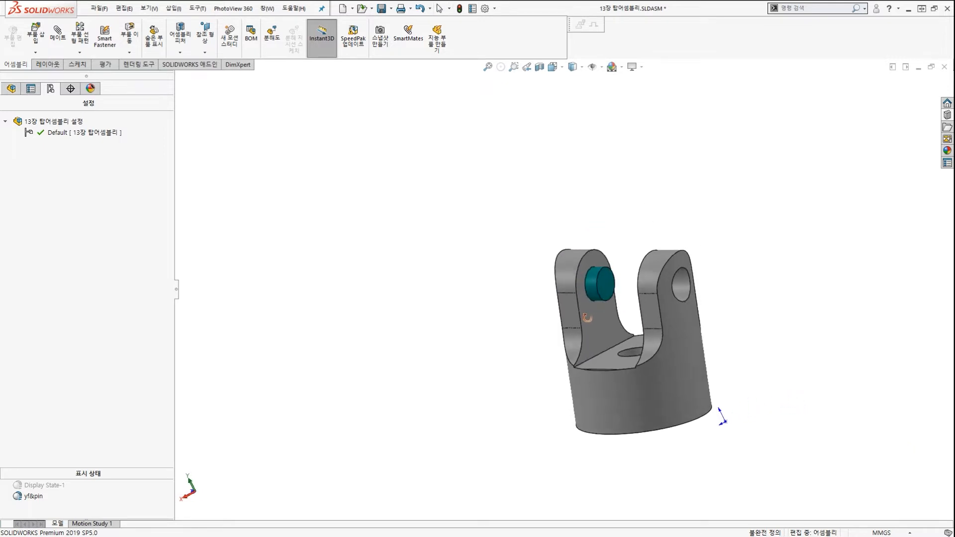
{"action": "scroll", "coordinate": [651, 301], "scroll_direction": "down", "scroll_amount": 2}
{"action": "mouse_move", "coordinate": [508, 243]}
{"action": "left_mouse_down"}
{"action": "mouse_move", "coordinate": [587, 202]}
{"action": "mouse_move", "coordinate": [644, 262]}
{"action": "left_mouse_up"}
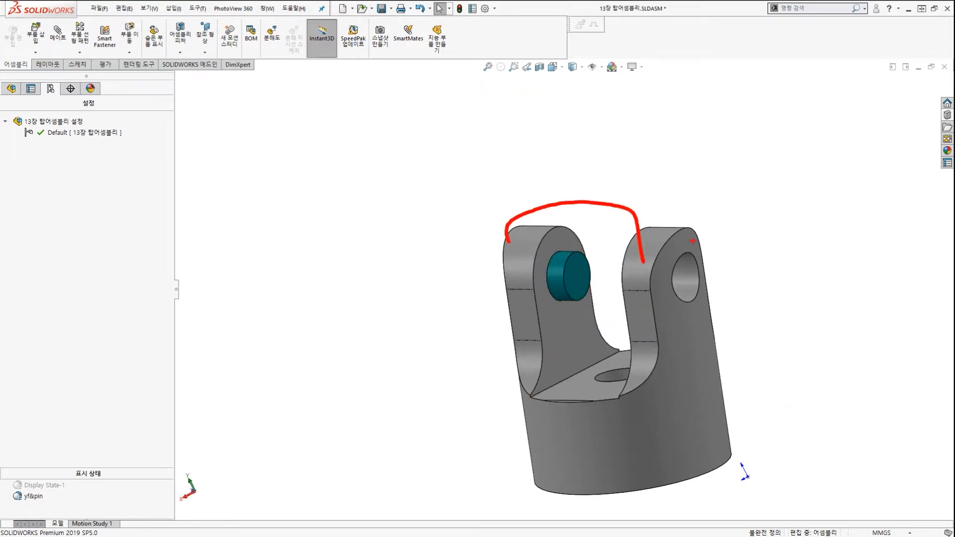
{"action": "left_click_drag", "start_coordinate": [693, 241], "coordinate": [682, 279]}
{"action": "key", "text": "Escape"}
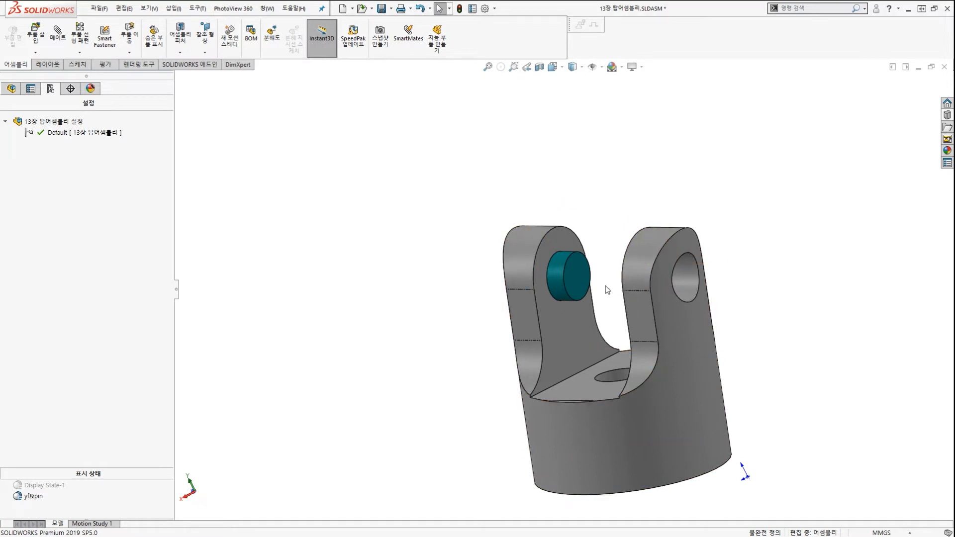
{"action": "left_click_drag", "start_coordinate": [581, 272], "coordinate": [809, 245], "text": "ctrl"}
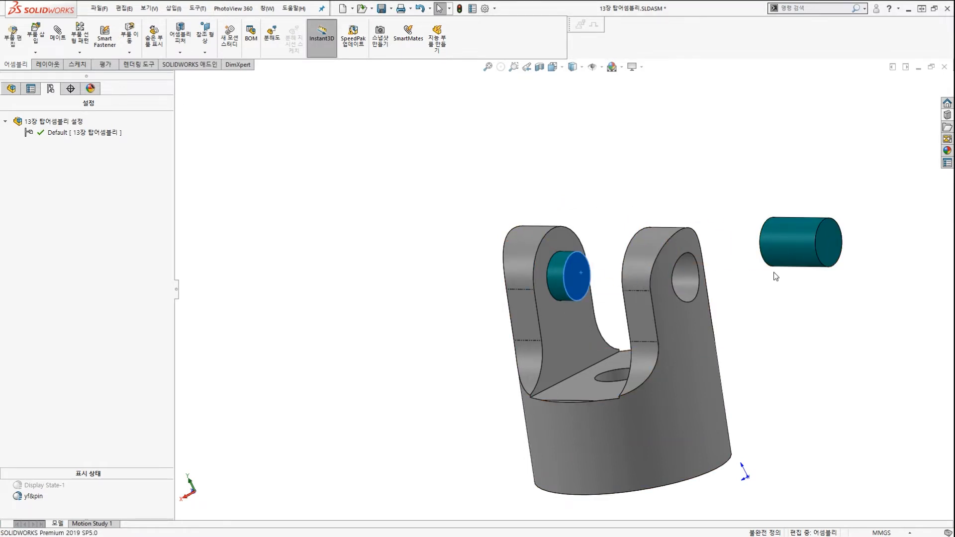
{"action": "left_click", "coordinate": [765, 289]}
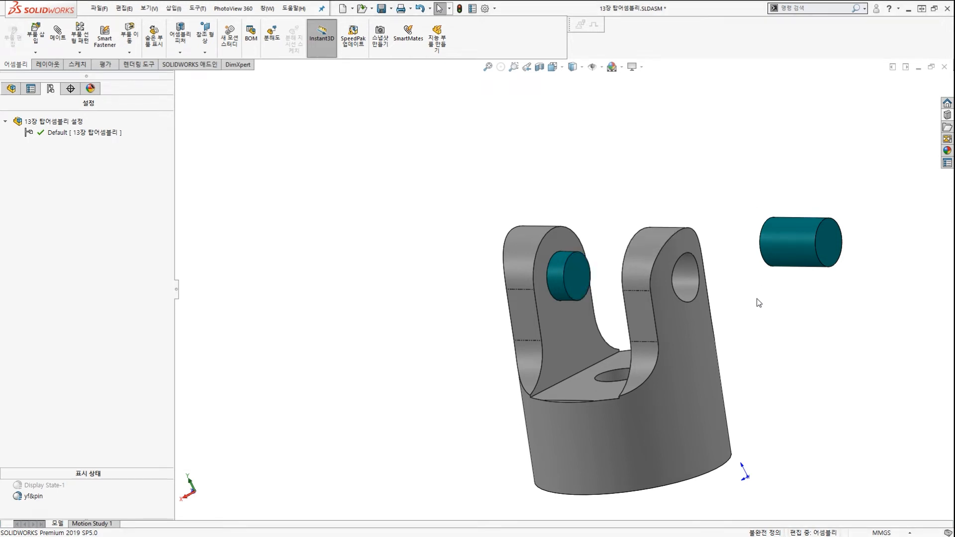
Add a concentric mate between the copied SHORT pin and the empty hole in the other arm of Yoke_female
{"action": "middle_click_drag", "start_coordinate": [757, 300], "coordinate": [743, 305]}
{"action": "left_click", "coordinate": [684, 277]}
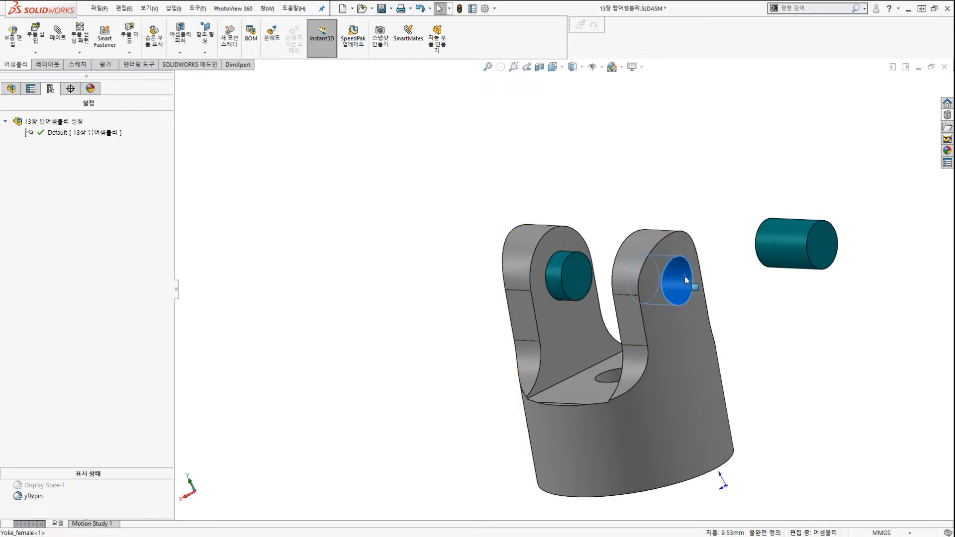
{"action": "left_click", "coordinate": [781, 251], "text": "ctrl"}
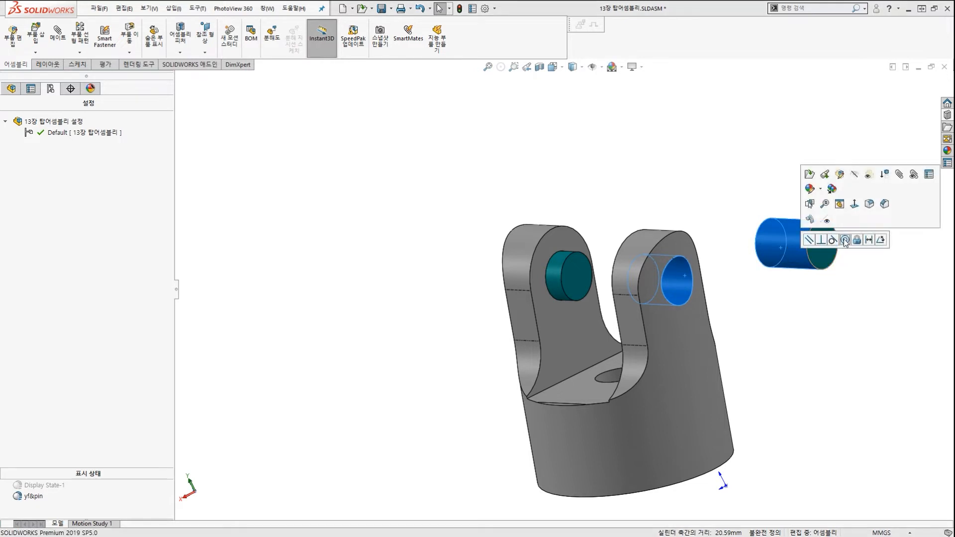
{"action": "left_click", "coordinate": [844, 240]}
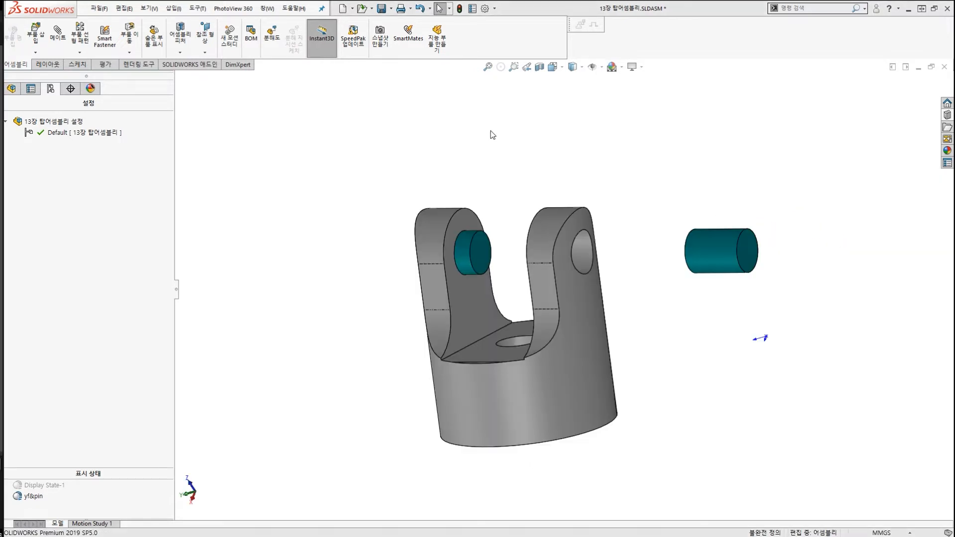
Add a tangent mate between the copied pin's outer end face and the cylindrical outer face of Yoke_female
{"action": "scroll", "coordinate": [639, 262], "scroll_direction": "down", "scroll_amount": 2}
{"action": "scroll", "coordinate": [623, 267], "scroll_direction": "up", "scroll_amount": 1}
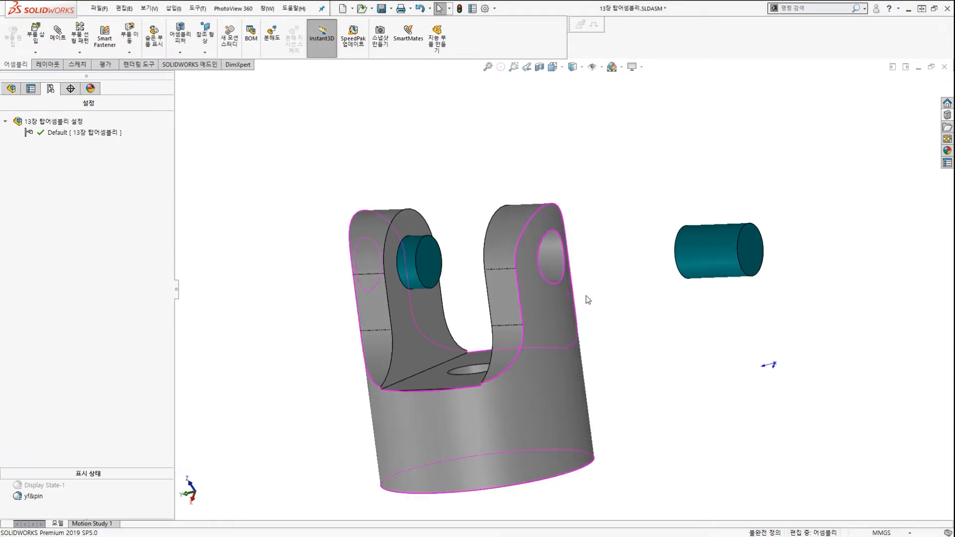
{"action": "left_click", "coordinate": [545, 307]}
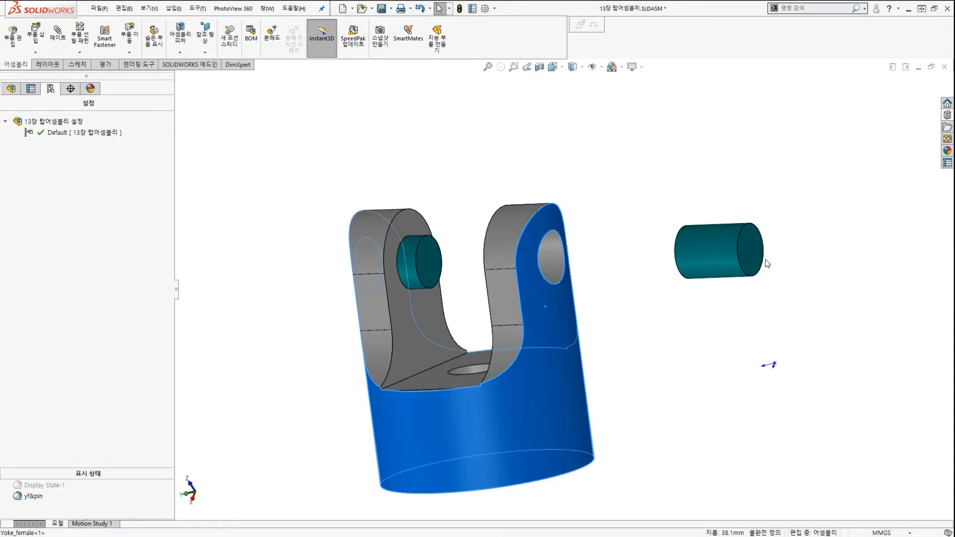
{"action": "left_click", "coordinate": [749, 250]}
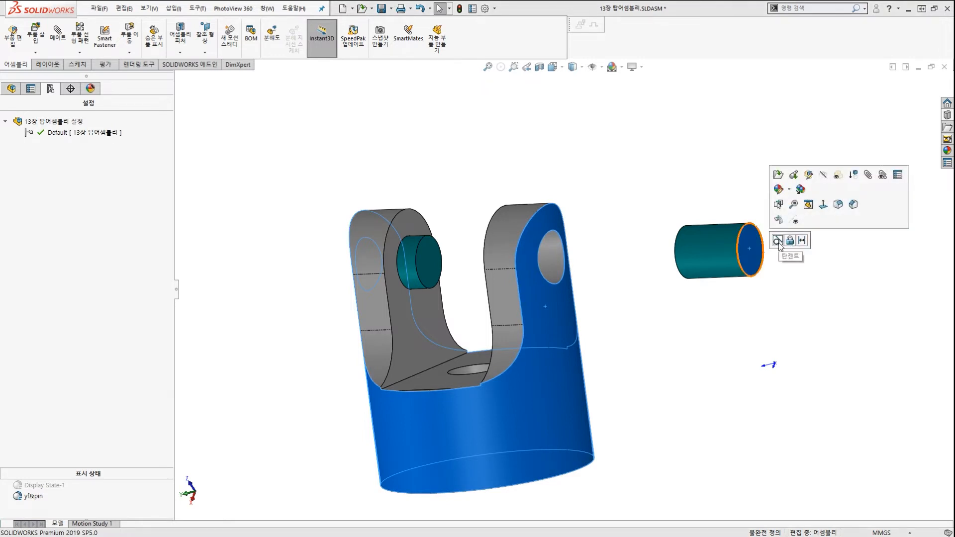
{"action": "left_click", "coordinate": [777, 241]}
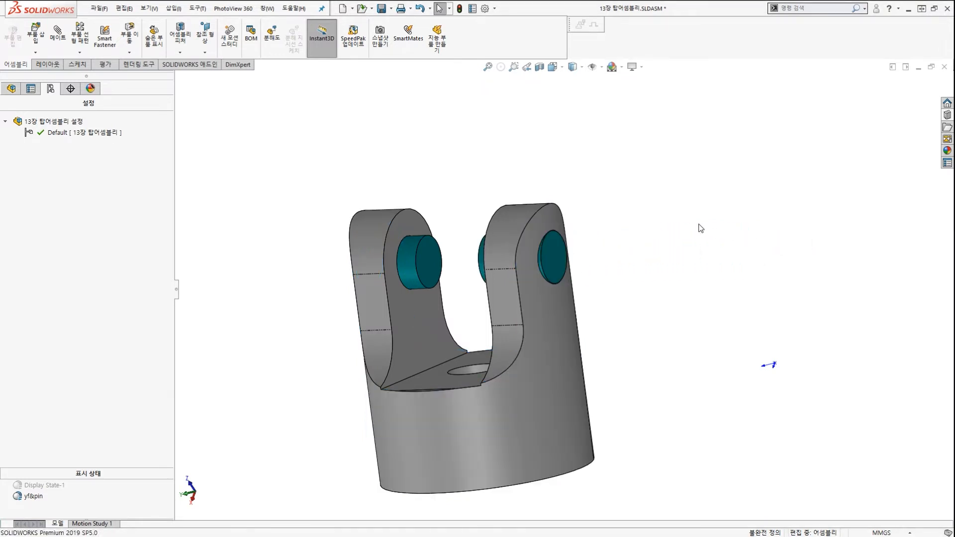
{"action": "scroll", "coordinate": [685, 241], "scroll_direction": "up", "scroll_amount": 3}
{"action": "mouse_move", "coordinate": [532, 310]}
{"action": "middle_mouse_down"}
{"action": "mouse_move", "coordinate": [550, 315]}
{"action": "mouse_move", "coordinate": [517, 311]}
{"action": "middle_mouse_up"}
{"action": "scroll", "coordinate": [551, 311], "scroll_direction": "down", "scroll_amount": 2}
{"action": "scroll", "coordinate": [552, 316], "scroll_direction": "down", "scroll_amount": 2}
{"action": "scroll", "coordinate": [567, 306], "scroll_direction": "up", "scroll_amount": 2}
{"action": "scroll", "coordinate": [511, 311], "scroll_direction": "down", "scroll_amount": 2}
{"action": "scroll", "coordinate": [508, 310], "scroll_direction": "up", "scroll_amount": 1}
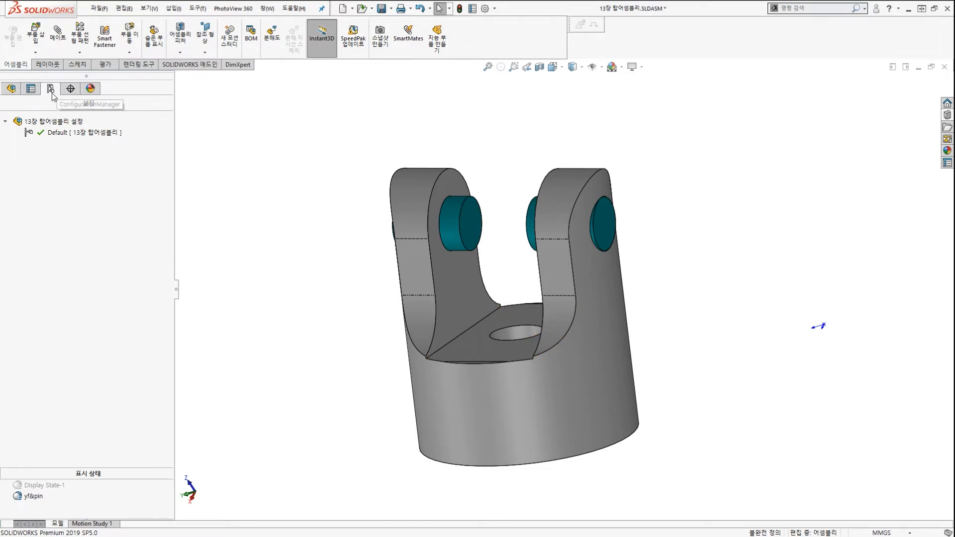
Show the assembly's feature tree in place of the configurations to review the two SHORT pins
{"action": "left_click", "coordinate": [10, 90]}
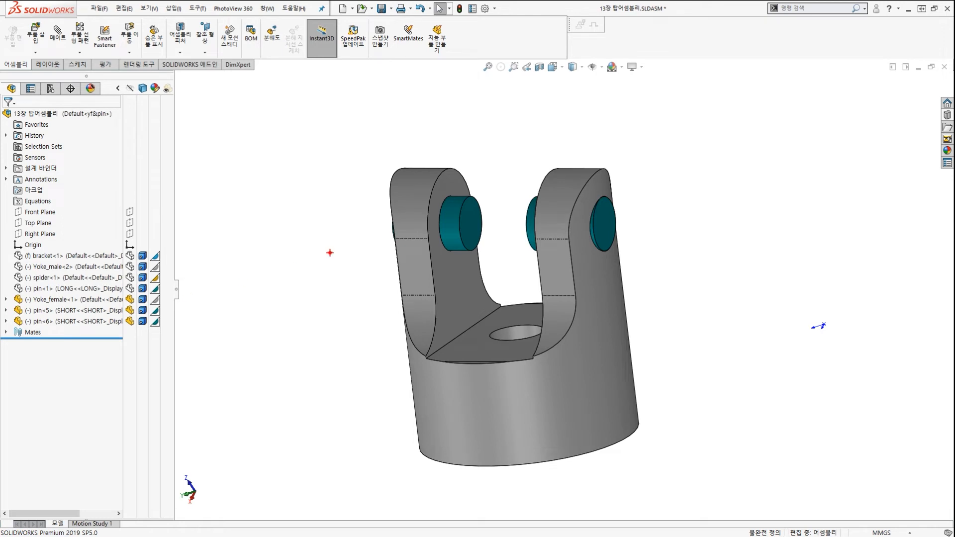
{"action": "left_click_drag", "start_coordinate": [304, 254], "coordinate": [346, 246]}
{"action": "left_click_drag", "start_coordinate": [310, 307], "coordinate": [393, 294]}
{"action": "key", "text": "Escape"}
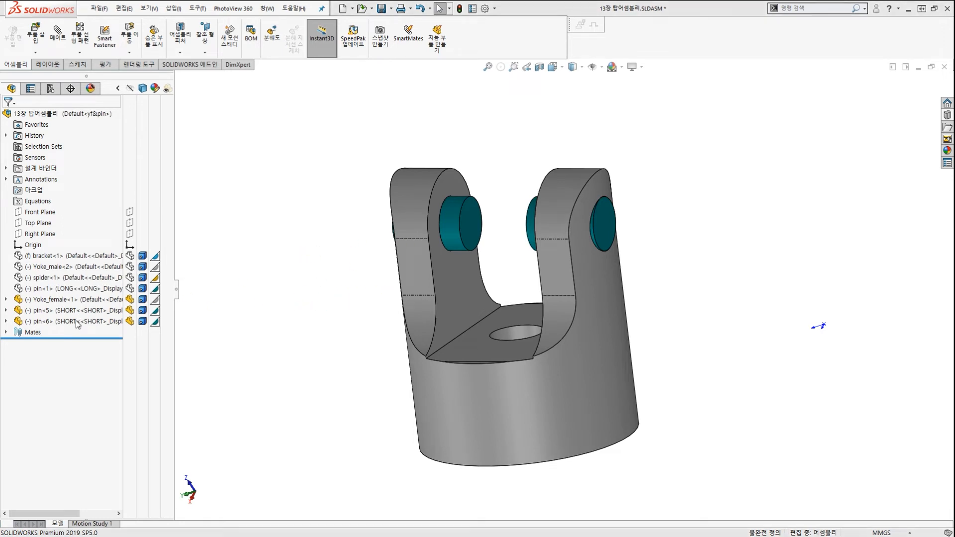
Expand pin<6> and its mates folder in the feature tree to examine its mates to Yoke_female
{"action": "left_click", "coordinate": [6, 321]}
{"action": "scroll", "coordinate": [7, 325], "scroll_direction": "up", "scroll_amount": 4}
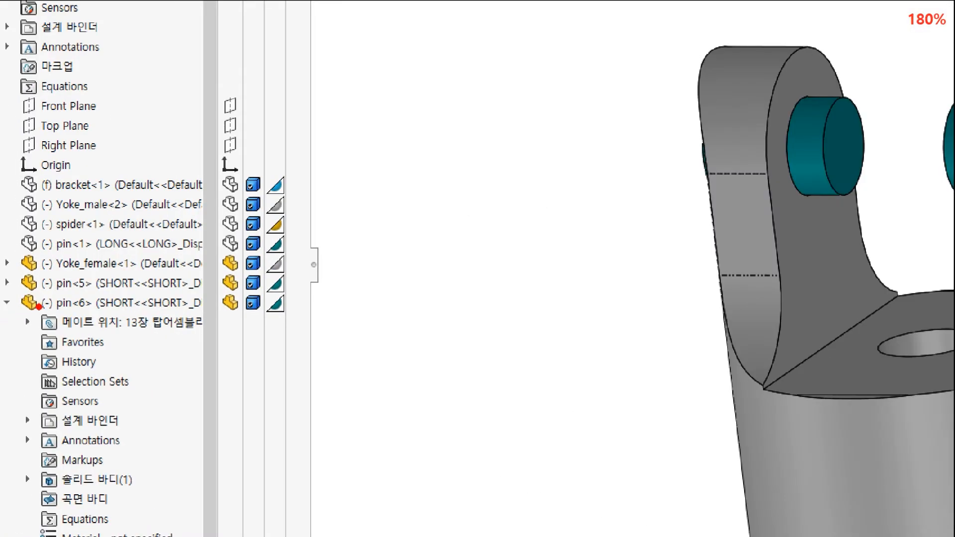
{"action": "left_click_drag", "start_coordinate": [20, 311], "coordinate": [235, 335], "text": "ctrl"}
{"action": "left_click_drag", "start_coordinate": [433, 321], "coordinate": [267, 321], "text": "ctrl+shift"}
{"action": "key", "text": "Escape"}
{"action": "left_click", "coordinate": [17, 322]}
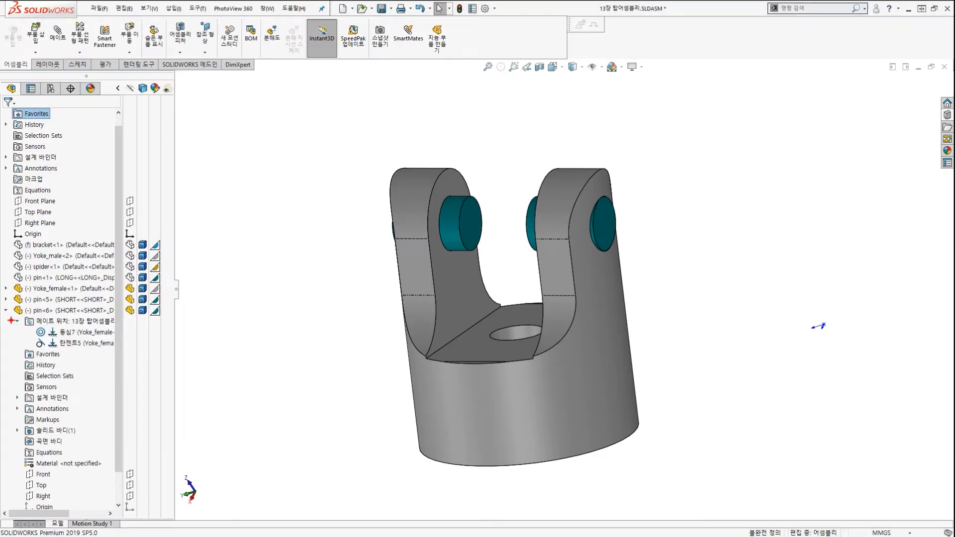
{"action": "scroll", "coordinate": [11, 320], "scroll_direction": "up", "scroll_amount": 2}
{"action": "mouse_move", "coordinate": [30, 317]}
{"action": "left_mouse_down"}
{"action": "mouse_move", "coordinate": [23, 296]}
{"action": "mouse_move", "coordinate": [35, 309]}
{"action": "left_mouse_up"}
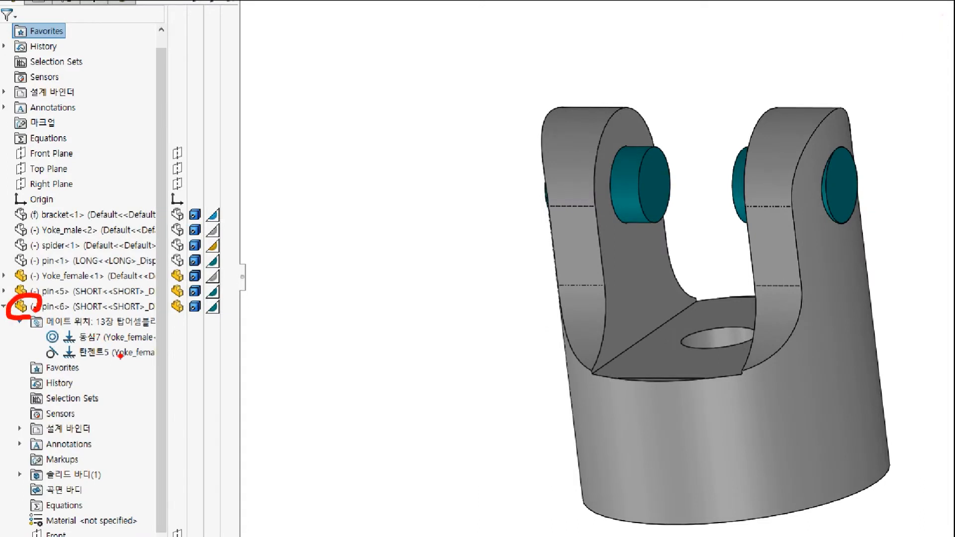
{"action": "mouse_move", "coordinate": [120, 356]}
{"action": "left_mouse_down"}
{"action": "mouse_move", "coordinate": [58, 374]}
{"action": "mouse_move", "coordinate": [147, 329]}
{"action": "mouse_move", "coordinate": [141, 316]}
{"action": "left_mouse_up"}
{"action": "key", "text": "Escape"}
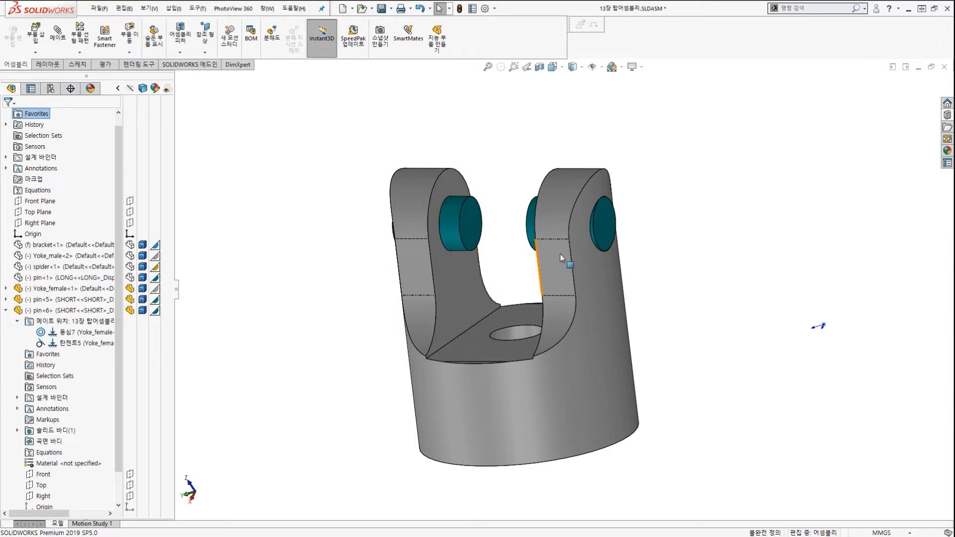
View the mates of the copied SHORT pin and highlight its concentric mate with Yoke_female to examine the mated faces
{"action": "right_click", "coordinate": [604, 218]}
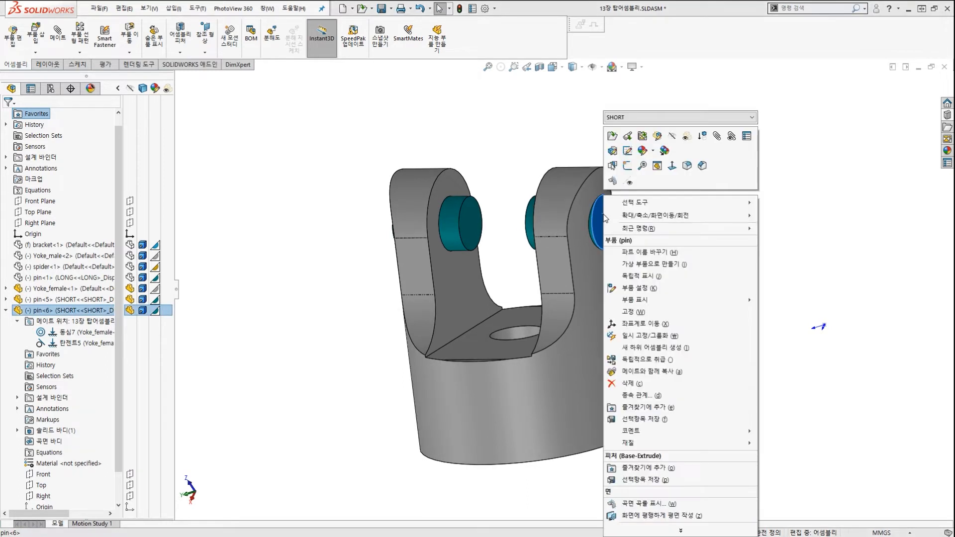
{"action": "left_click", "coordinate": [730, 137]}
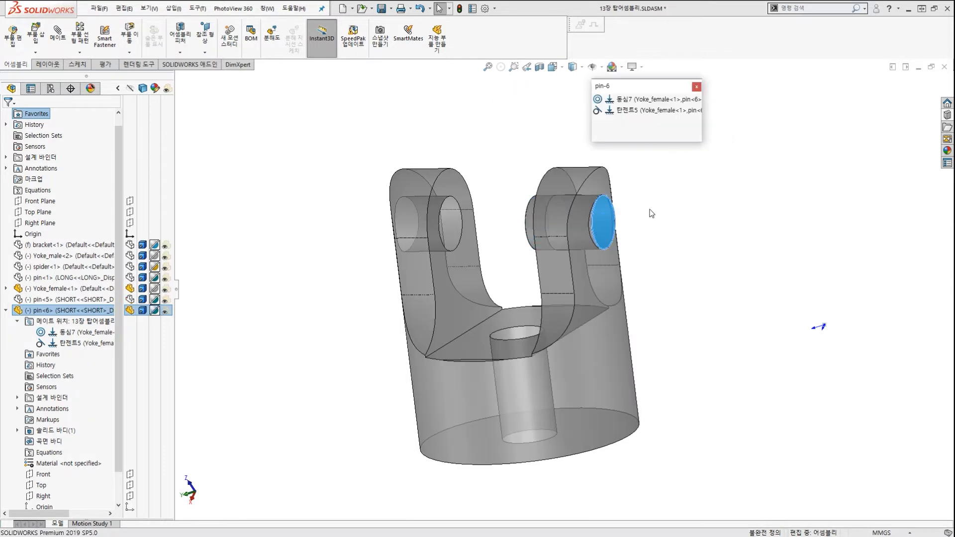
{"action": "left_click", "coordinate": [640, 112]}
{"action": "left_click", "coordinate": [630, 101]}
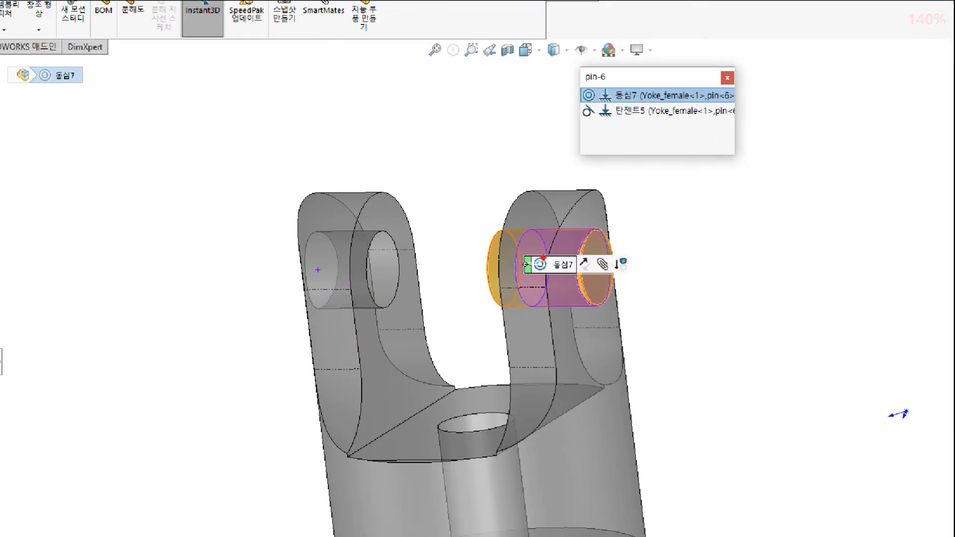
{"action": "left_click_drag", "start_coordinate": [558, 229], "coordinate": [577, 269]}
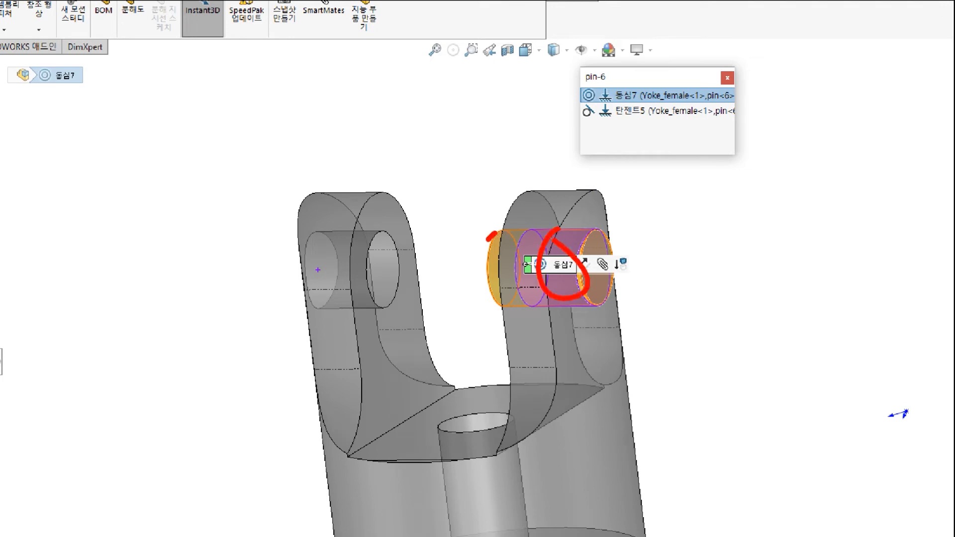
{"action": "left_click_drag", "start_coordinate": [494, 231], "coordinate": [513, 246]}
{"action": "mouse_move", "coordinate": [600, 99]}
{"action": "left_mouse_down"}
{"action": "mouse_move", "coordinate": [719, 105]}
{"action": "mouse_move", "coordinate": [653, 85]}
{"action": "left_mouse_up"}
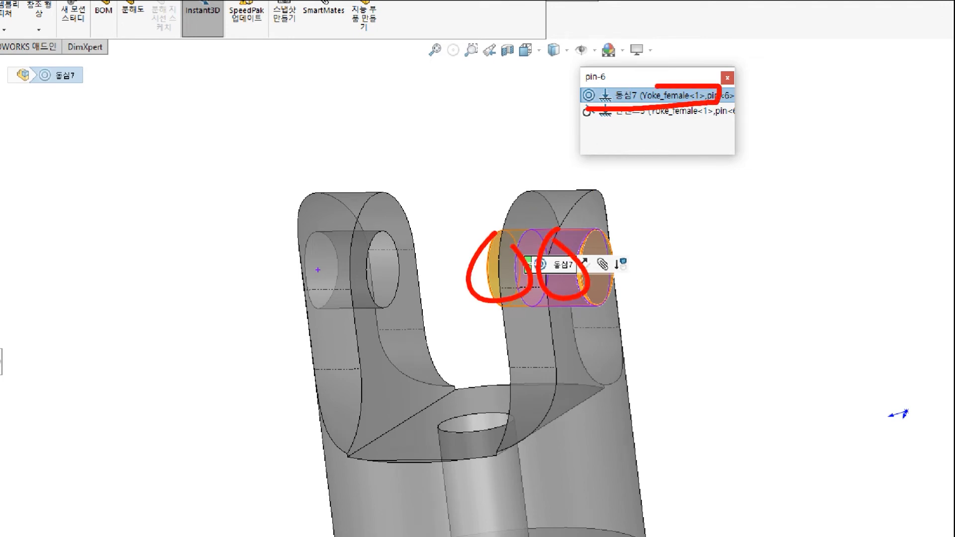
Highlight the pin's tangent mate to examine which end face and outer Yoke_female face it joins
{"action": "left_click", "coordinate": [627, 110]}
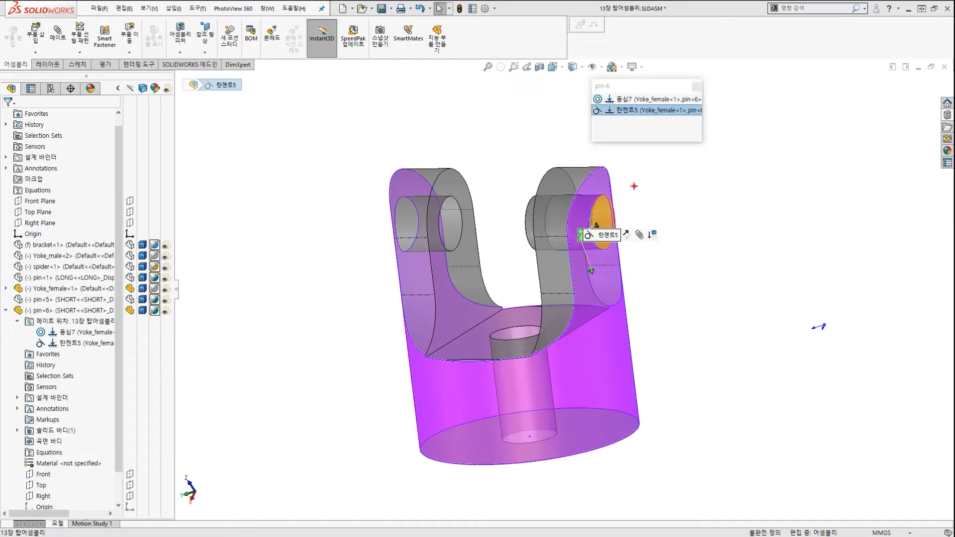
{"action": "left_click_drag", "start_coordinate": [664, 344], "coordinate": [616, 344]}
{"action": "left_click_drag", "start_coordinate": [628, 197], "coordinate": [611, 223]}
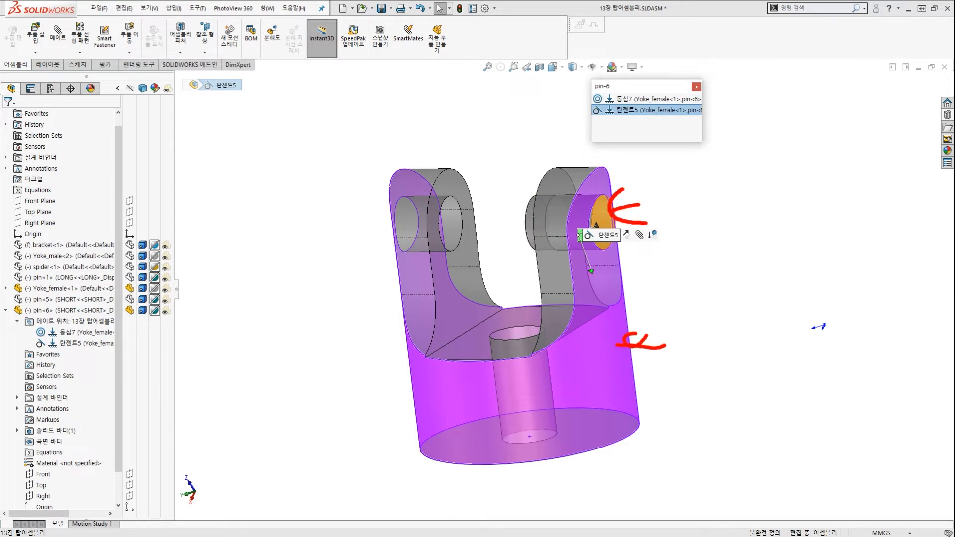
{"action": "key", "text": "Escape"}
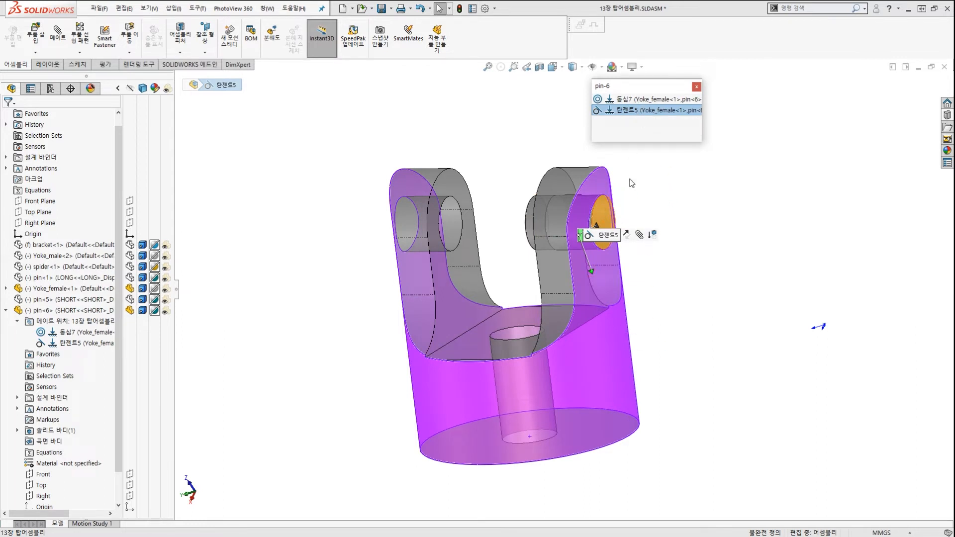
{"action": "key", "text": "ctrl+2"}
{"action": "mouse_move", "coordinate": [706, 194]}
{"action": "left_mouse_down"}
{"action": "mouse_move", "coordinate": [784, 264]}
{"action": "mouse_move", "coordinate": [727, 185]}
{"action": "left_mouse_up"}
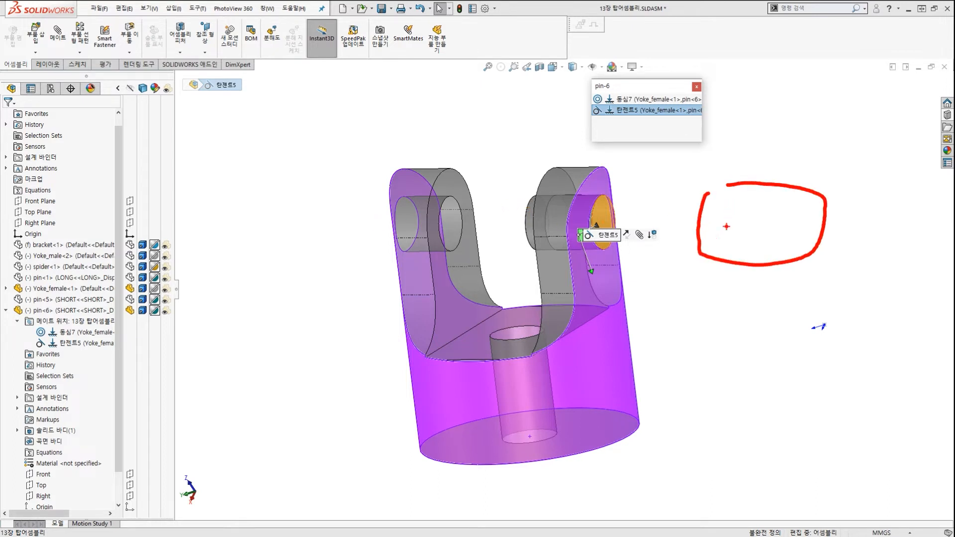
{"action": "left_click_drag", "start_coordinate": [824, 181], "coordinate": [817, 288]}
{"action": "left_click_drag", "start_coordinate": [625, 264], "coordinate": [629, 334]}
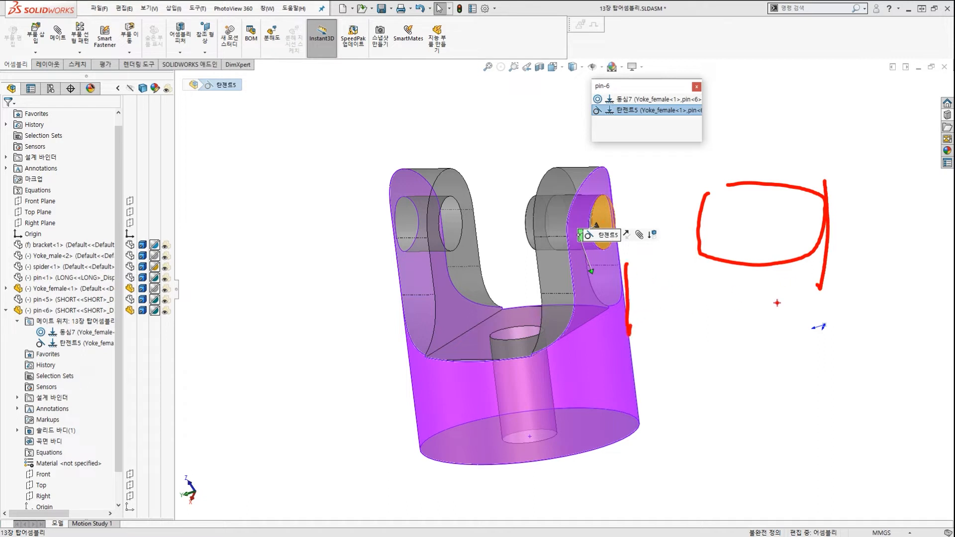
{"action": "left_click_drag", "start_coordinate": [799, 299], "coordinate": [667, 312]}
{"action": "mouse_move", "coordinate": [816, 271]}
{"action": "left_mouse_down"}
{"action": "mouse_move", "coordinate": [664, 300]}
{"action": "mouse_move", "coordinate": [716, 288]}
{"action": "left_mouse_up"}
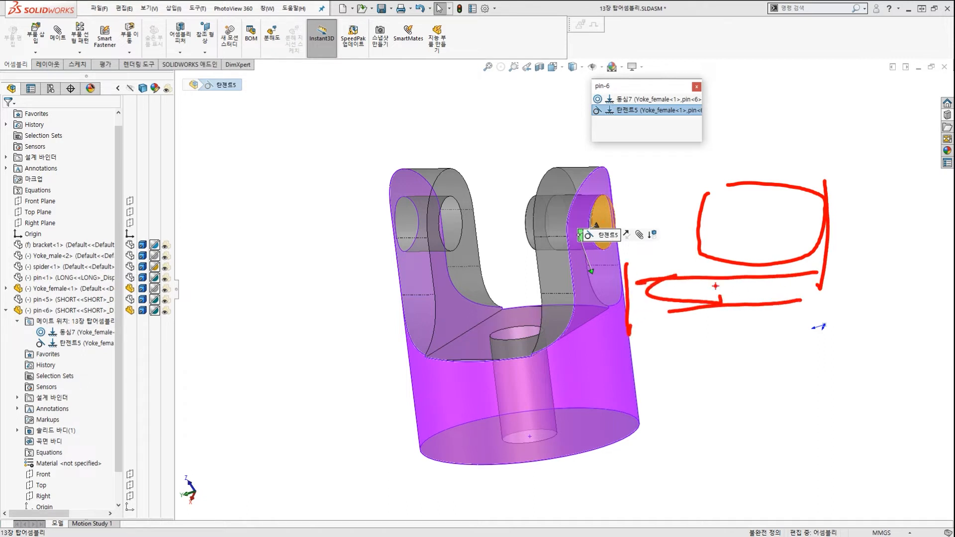
{"action": "mouse_move", "coordinate": [696, 201]}
{"action": "left_mouse_down"}
{"action": "mouse_move", "coordinate": [255, 143]}
{"action": "mouse_move", "coordinate": [251, 226]}
{"action": "left_mouse_up"}
{"action": "mouse_move", "coordinate": [243, 208]}
{"action": "left_mouse_down"}
{"action": "mouse_move", "coordinate": [246, 271]}
{"action": "mouse_move", "coordinate": [334, 249]}
{"action": "mouse_move", "coordinate": [285, 255]}
{"action": "left_mouse_up"}
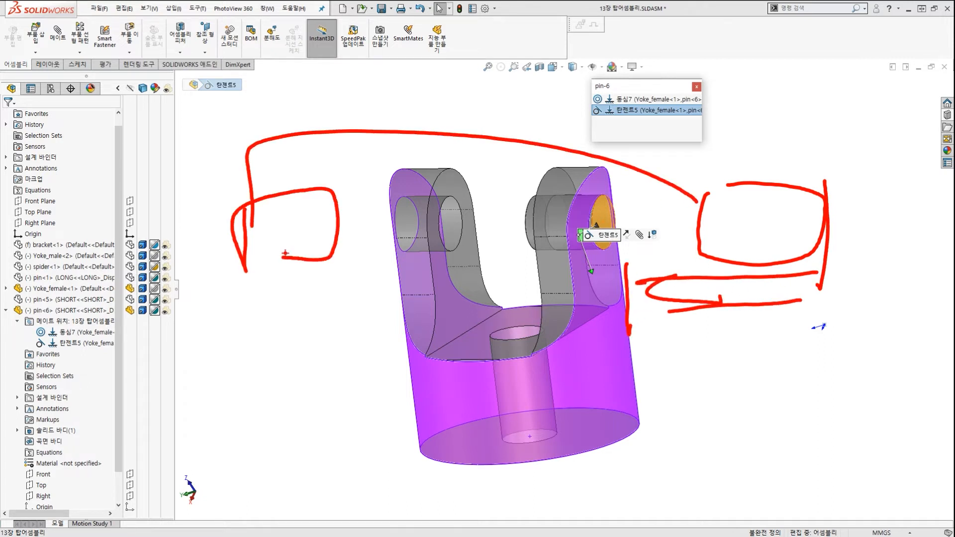
{"action": "key", "text": "Escape"}
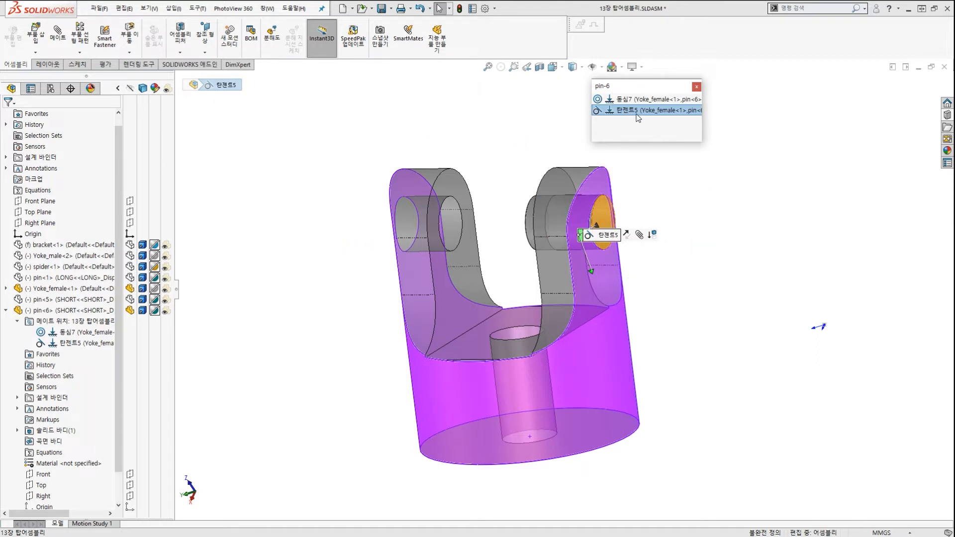
Flip the alignment of the copied pin's tangent mate to compare the opposite placement, and flip it back
{"action": "left_click", "coordinate": [626, 235]}
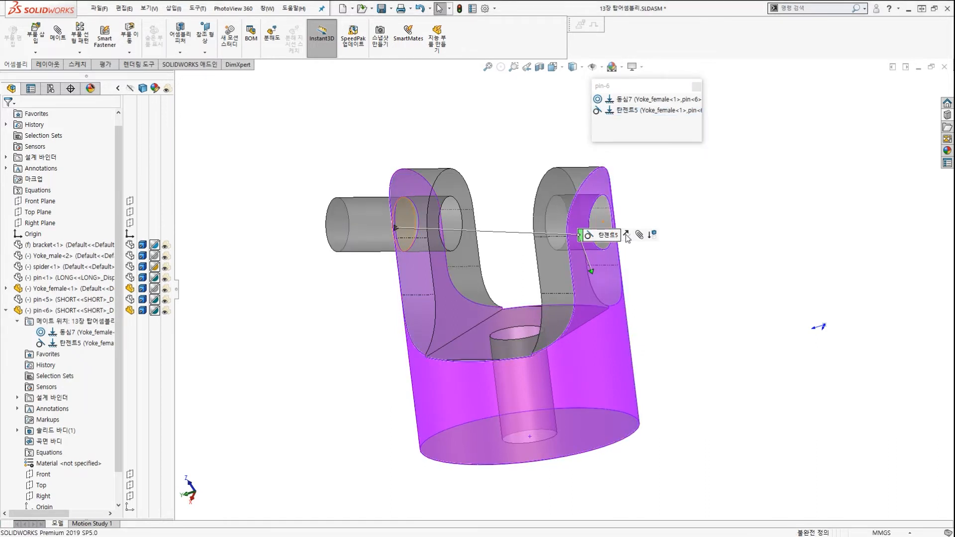
{"action": "mouse_move", "coordinate": [400, 183]}
{"action": "left_mouse_down"}
{"action": "mouse_move", "coordinate": [401, 248]}
{"action": "mouse_move", "coordinate": [309, 211]}
{"action": "mouse_move", "coordinate": [373, 215]}
{"action": "mouse_move", "coordinate": [368, 270]}
{"action": "mouse_move", "coordinate": [357, 230]}
{"action": "left_mouse_up"}
{"action": "mouse_move", "coordinate": [221, 239]}
{"action": "left_mouse_down"}
{"action": "mouse_move", "coordinate": [637, 218]}
{"action": "mouse_move", "coordinate": [612, 206]}
{"action": "mouse_move", "coordinate": [591, 212]}
{"action": "left_mouse_up"}
{"action": "left_click_drag", "start_coordinate": [442, 174], "coordinate": [379, 243]}
{"action": "left_click_drag", "start_coordinate": [418, 210], "coordinate": [427, 238]}
{"action": "mouse_move", "coordinate": [305, 218]}
{"action": "left_mouse_down"}
{"action": "mouse_move", "coordinate": [616, 142]}
{"action": "mouse_move", "coordinate": [800, 226]}
{"action": "left_mouse_up"}
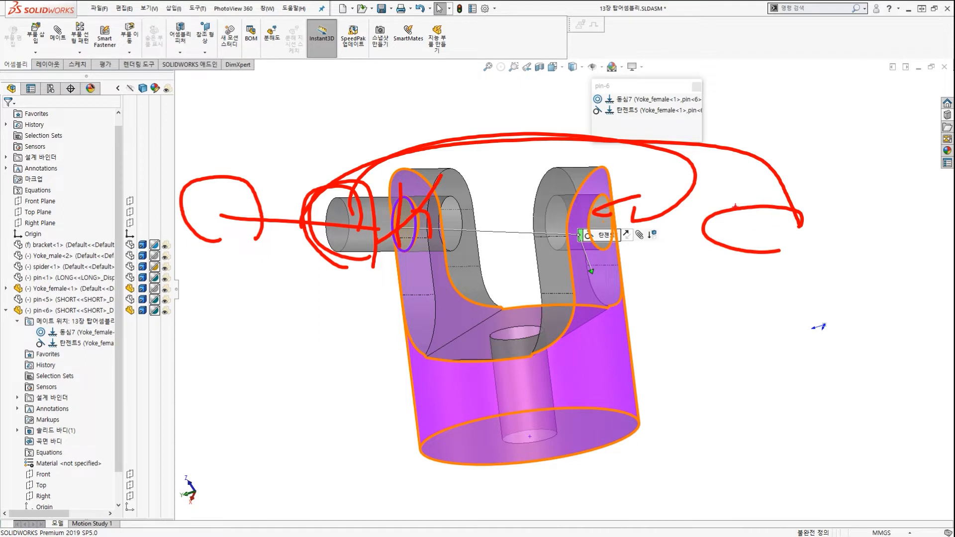
{"action": "key", "text": "Escape"}
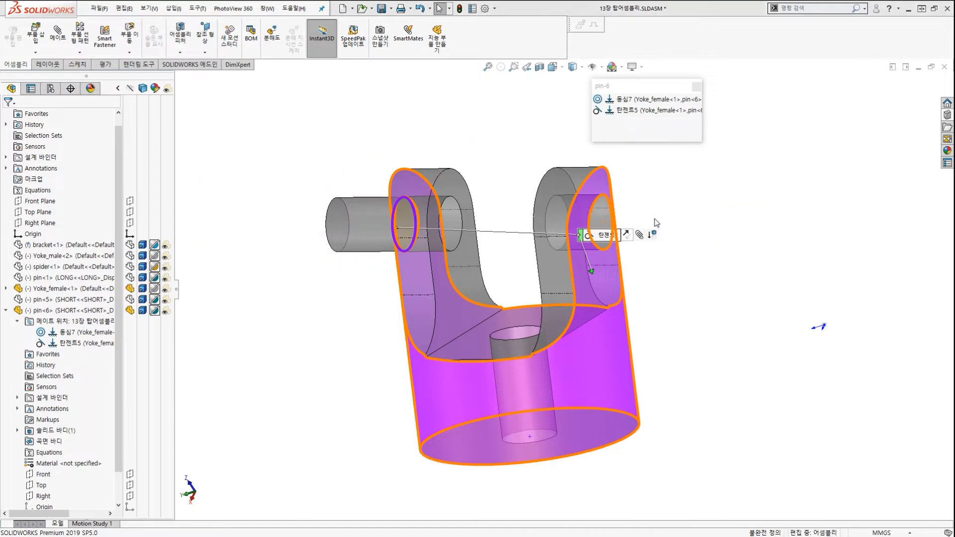
{"action": "left_click", "coordinate": [627, 235]}
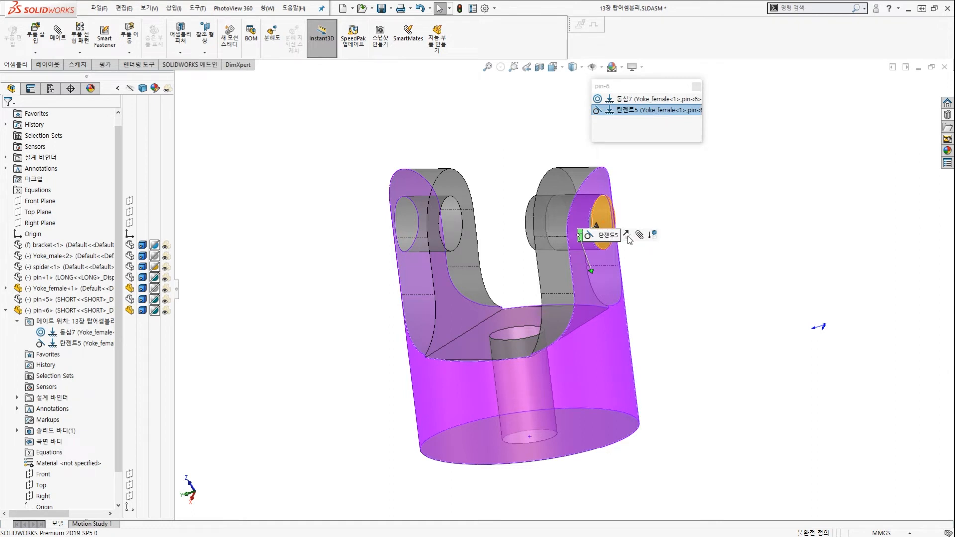
{"action": "key", "text": "ctrl+2"}
{"action": "mouse_move", "coordinate": [657, 176]}
{"action": "left_mouse_down"}
{"action": "mouse_move", "coordinate": [711, 232]}
{"action": "mouse_move", "coordinate": [636, 173]}
{"action": "left_mouse_up"}
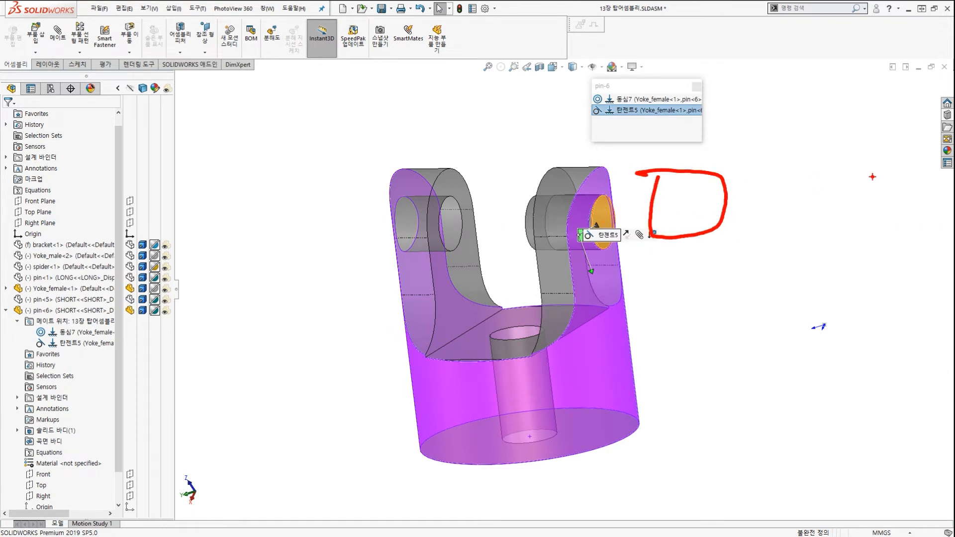
{"action": "mouse_move", "coordinate": [819, 175]}
{"action": "left_mouse_down"}
{"action": "mouse_move", "coordinate": [820, 234]}
{"action": "mouse_move", "coordinate": [816, 214]}
{"action": "mouse_move", "coordinate": [859, 195]}
{"action": "left_mouse_up"}
{"action": "left_click_drag", "start_coordinate": [765, 201], "coordinate": [805, 205]}
{"action": "mouse_move", "coordinate": [677, 202]}
{"action": "left_mouse_down"}
{"action": "mouse_move", "coordinate": [751, 199]}
{"action": "mouse_move", "coordinate": [739, 214]}
{"action": "left_mouse_up"}
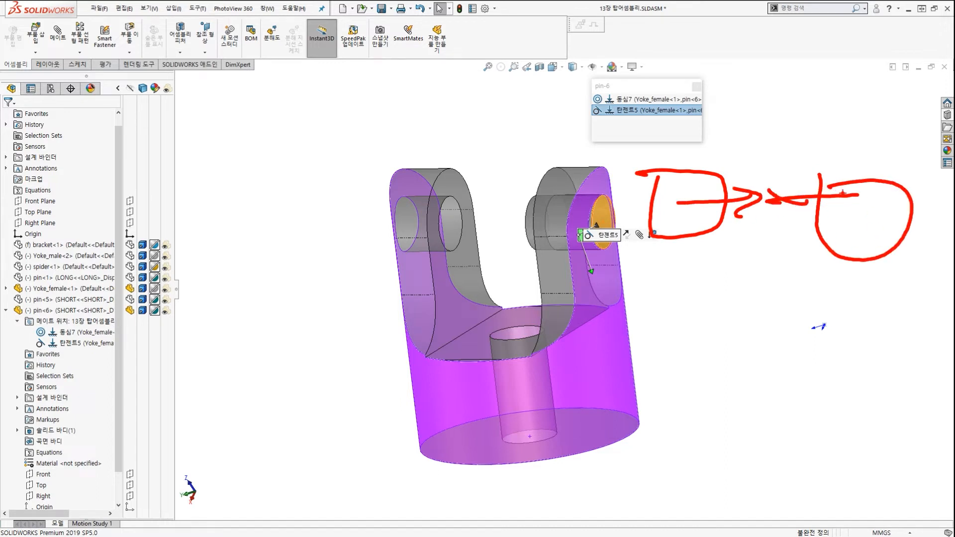
{"action": "mouse_move", "coordinate": [834, 233]}
{"action": "left_mouse_down"}
{"action": "mouse_move", "coordinate": [922, 189]}
{"action": "mouse_move", "coordinate": [885, 209]}
{"action": "left_mouse_up"}
{"action": "mouse_move", "coordinate": [879, 192]}
{"action": "left_mouse_down"}
{"action": "mouse_move", "coordinate": [877, 203]}
{"action": "mouse_move", "coordinate": [895, 199]}
{"action": "mouse_move", "coordinate": [759, 201]}
{"action": "left_mouse_up"}
{"action": "mouse_move", "coordinate": [794, 186]}
{"action": "left_mouse_down"}
{"action": "mouse_move", "coordinate": [776, 197]}
{"action": "mouse_move", "coordinate": [792, 210]}
{"action": "left_mouse_up"}
{"action": "mouse_move", "coordinate": [650, 200]}
{"action": "left_mouse_down"}
{"action": "mouse_move", "coordinate": [751, 195]}
{"action": "mouse_move", "coordinate": [711, 207]}
{"action": "left_mouse_up"}
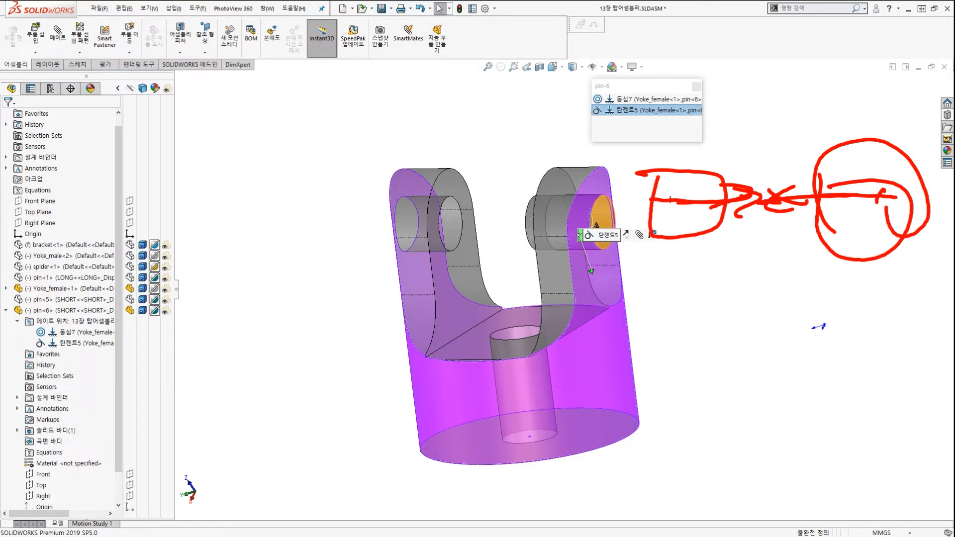
{"action": "key", "text": "Escape"}
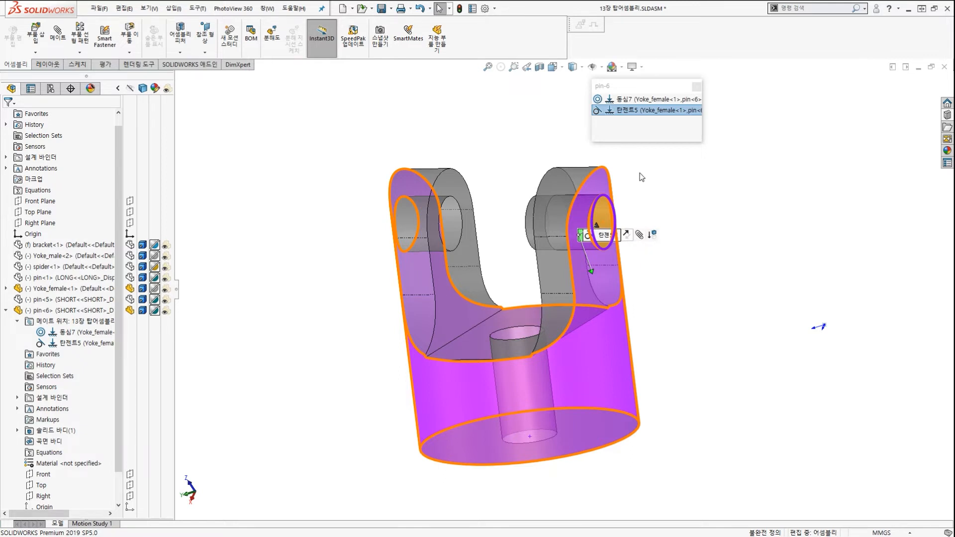
Open pin-6's tangent mate 탄젠트5 for editing, review its mate selections on Yoke_female-1 and pin-6, and close the mate definition
{"action": "right_click", "coordinate": [640, 112]}
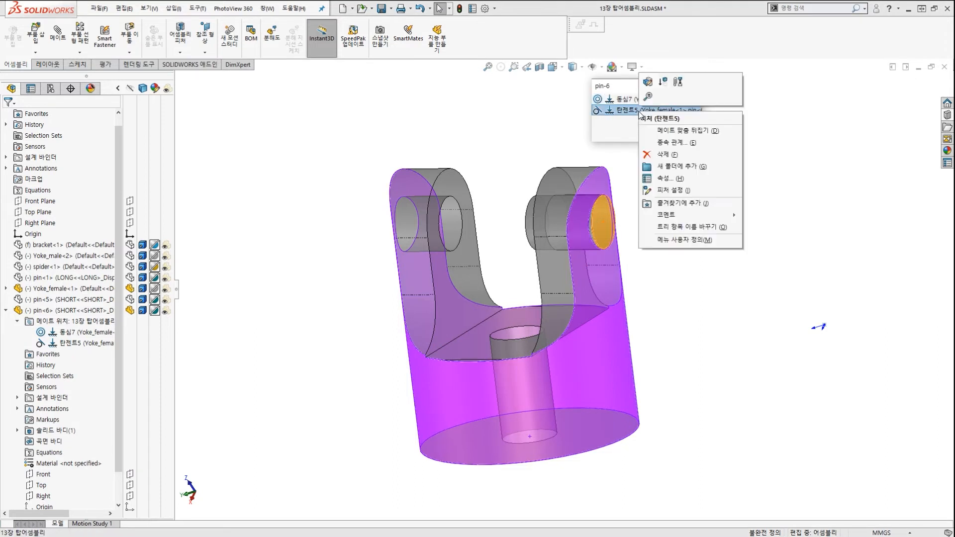
{"action": "left_click", "coordinate": [648, 82]}
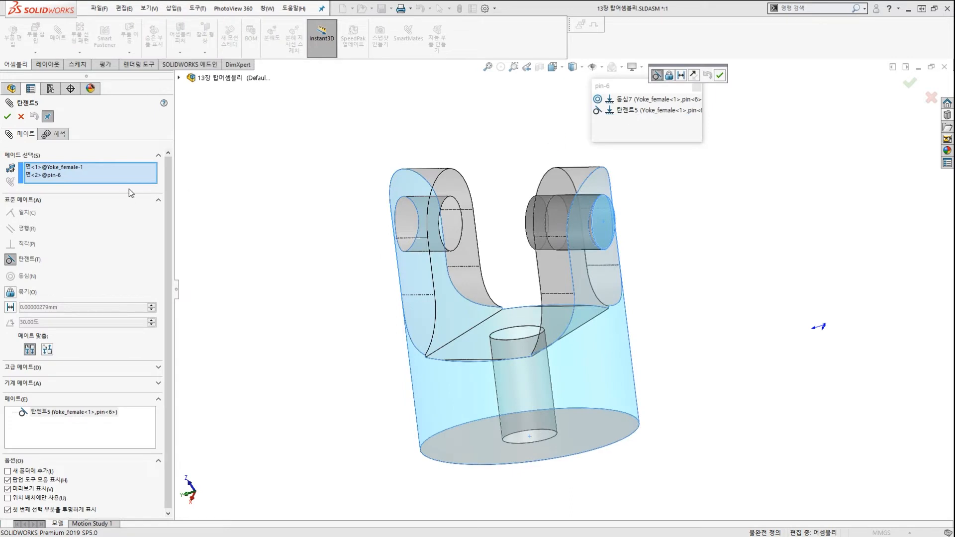
{"action": "key", "text": "ctrl+2"}
{"action": "mouse_move", "coordinate": [41, 193]}
{"action": "left_mouse_down"}
{"action": "mouse_move", "coordinate": [76, 174]}
{"action": "mouse_move", "coordinate": [66, 189]}
{"action": "left_mouse_up"}
{"action": "left_click_drag", "start_coordinate": [131, 167], "coordinate": [154, 168]}
{"action": "mouse_move", "coordinate": [118, 176]}
{"action": "left_mouse_down"}
{"action": "mouse_move", "coordinate": [155, 175]}
{"action": "mouse_move", "coordinate": [122, 155]}
{"action": "mouse_move", "coordinate": [130, 227]}
{"action": "left_mouse_up"}
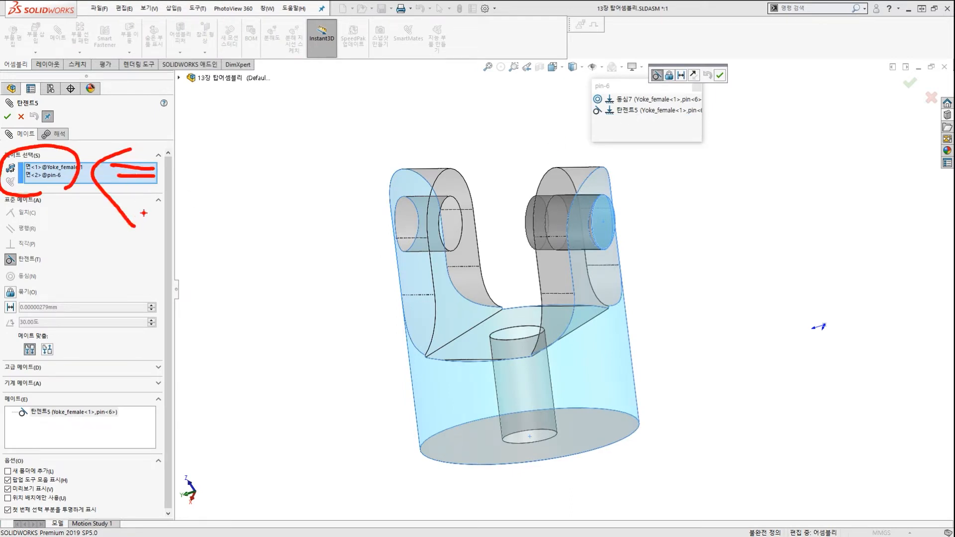
{"action": "key", "text": "Escape"}
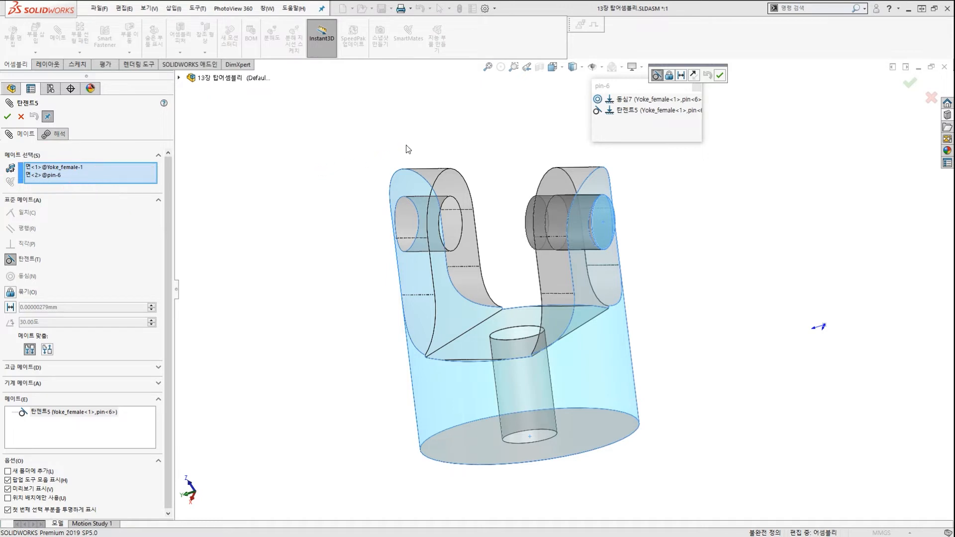
{"action": "key", "text": "Return"}
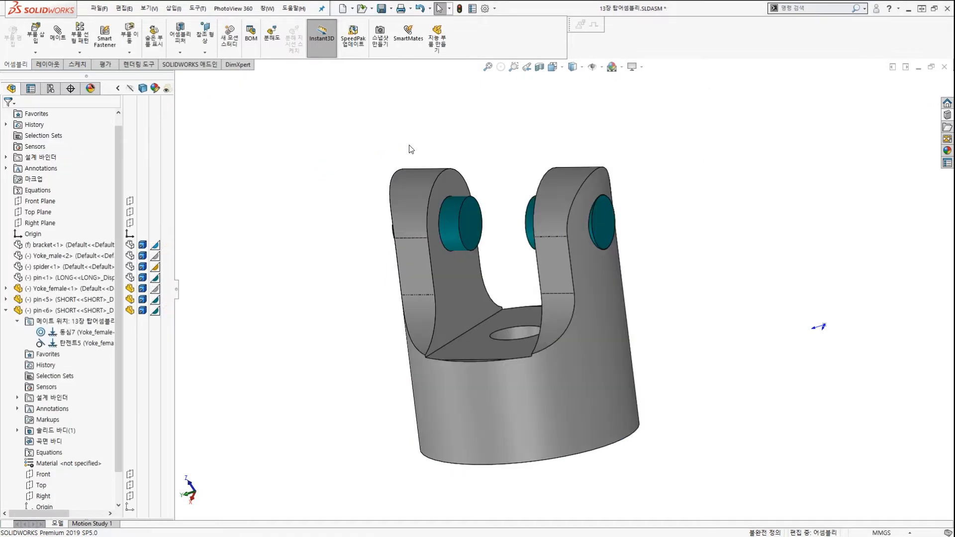
{"action": "key", "text": "ctrl+2"}
{"action": "mouse_move", "coordinate": [103, 178]}
{"action": "left_mouse_down"}
{"action": "mouse_move", "coordinate": [117, 127]}
{"action": "mouse_move", "coordinate": [577, 115]}
{"action": "left_mouse_up"}
{"action": "left_click_drag", "start_coordinate": [622, 145], "coordinate": [613, 129]}
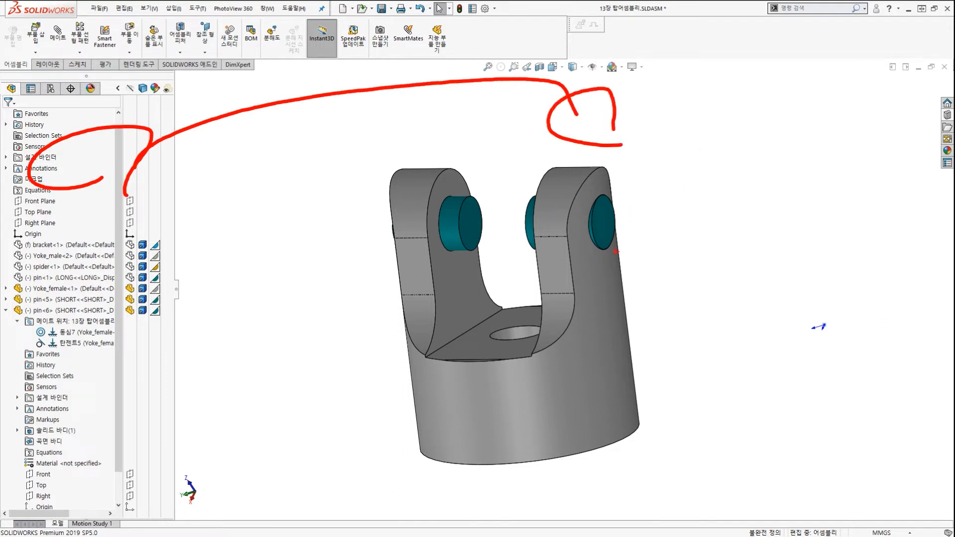
{"action": "mouse_move", "coordinate": [679, 255]}
{"action": "left_mouse_down"}
{"action": "mouse_move", "coordinate": [543, 296]}
{"action": "mouse_move", "coordinate": [519, 124]}
{"action": "mouse_move", "coordinate": [606, 273]}
{"action": "left_mouse_up"}
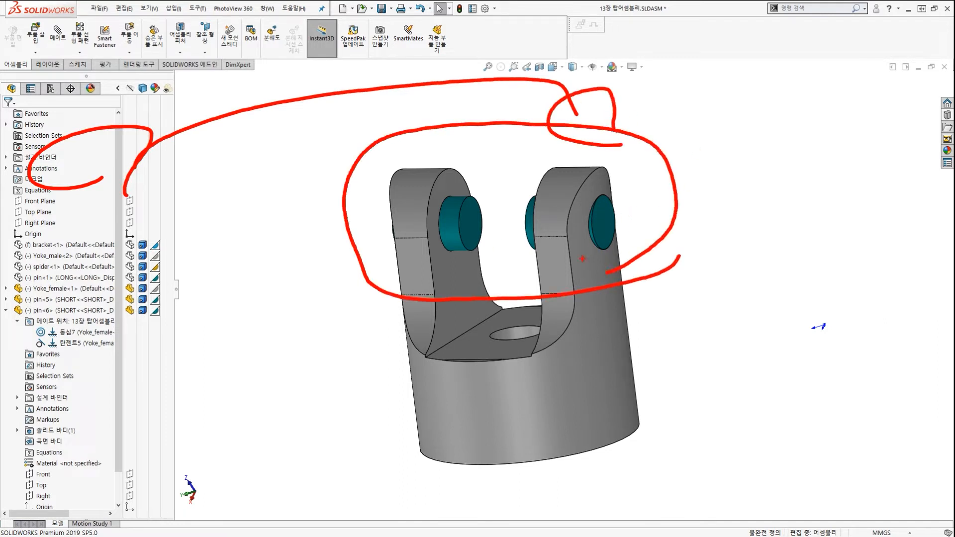
{"action": "key", "text": "Escape"}
Open the assembly's configurations and activate the display state Display State-1
{"action": "mouse_move", "coordinate": [532, 268]}
{"action": "middle_mouse_down"}
{"action": "mouse_move", "coordinate": [532, 278]}
{"action": "mouse_move", "coordinate": [458, 304]}
{"action": "mouse_move", "coordinate": [532, 279]}
{"action": "mouse_move", "coordinate": [492, 276]}
{"action": "middle_mouse_up"}
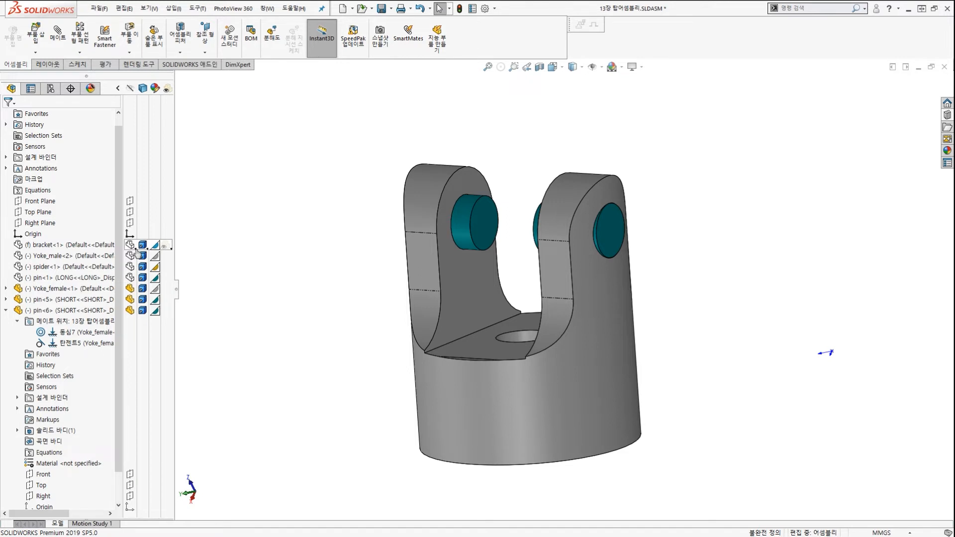
{"action": "left_click", "coordinate": [50, 89]}
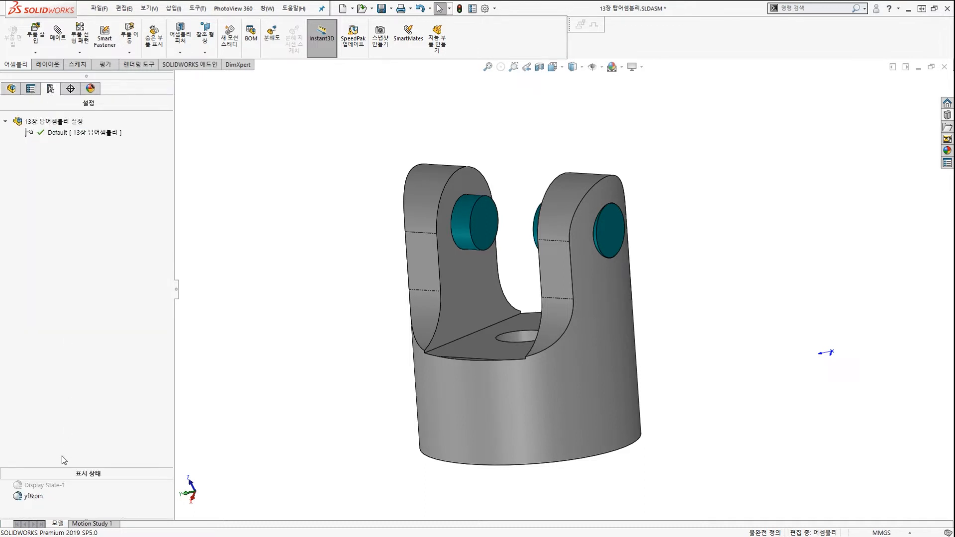
{"action": "left_click", "coordinate": [39, 487]}
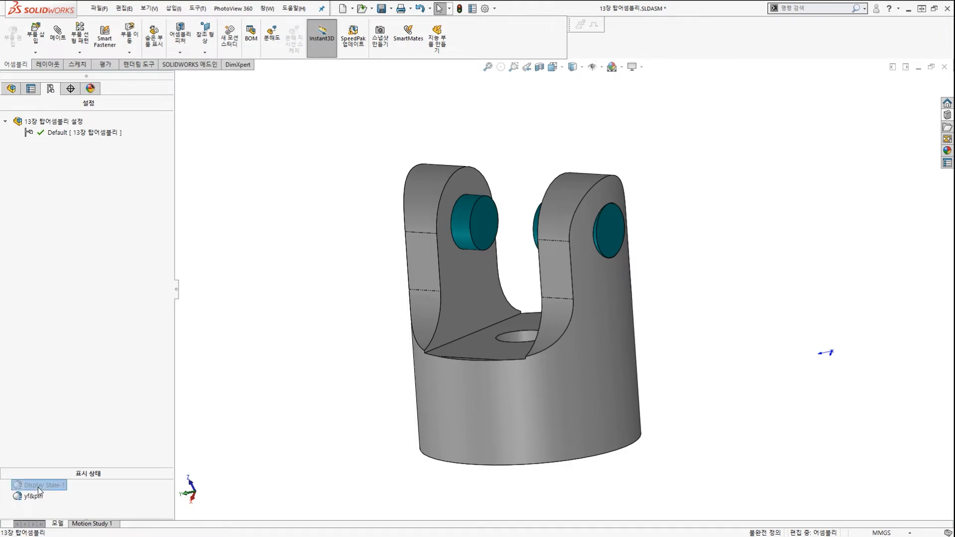
{"action": "double_click", "coordinate": [39, 487]}
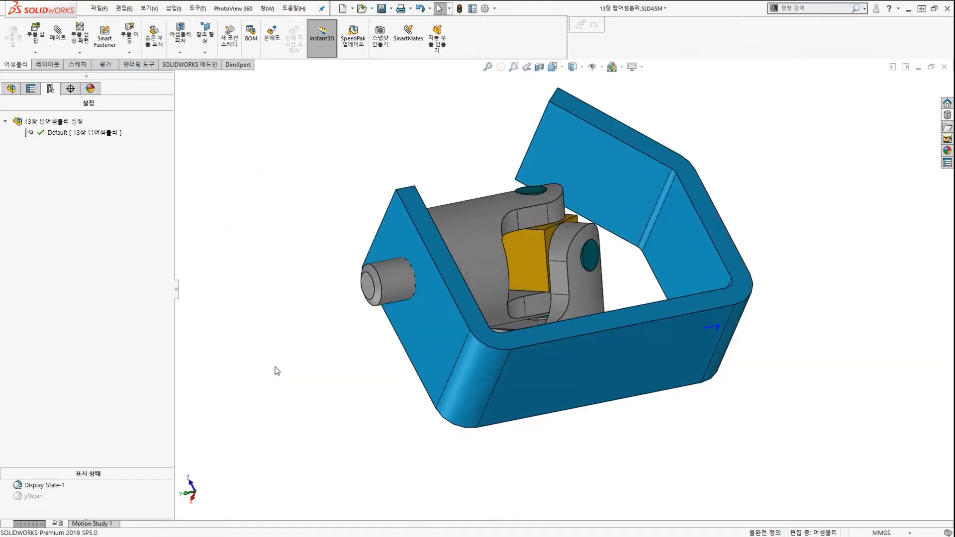
{"action": "middle_click_drag", "start_coordinate": [390, 372], "coordinate": [507, 251]}
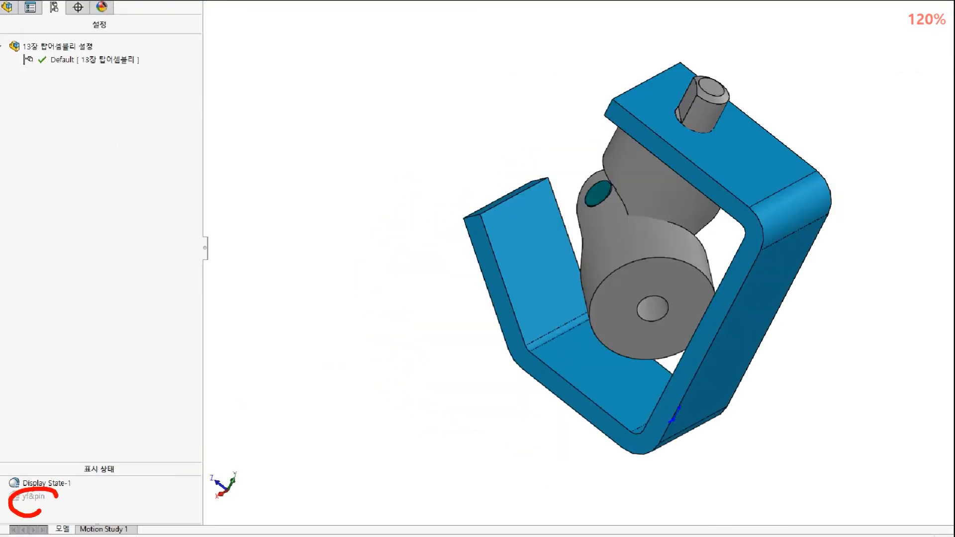
{"action": "left_click_drag", "start_coordinate": [56, 496], "coordinate": [53, 510]}
{"action": "mouse_move", "coordinate": [63, 502]}
{"action": "left_mouse_down"}
{"action": "mouse_move", "coordinate": [171, 488]}
{"action": "mouse_move", "coordinate": [194, 476]}
{"action": "left_mouse_up"}
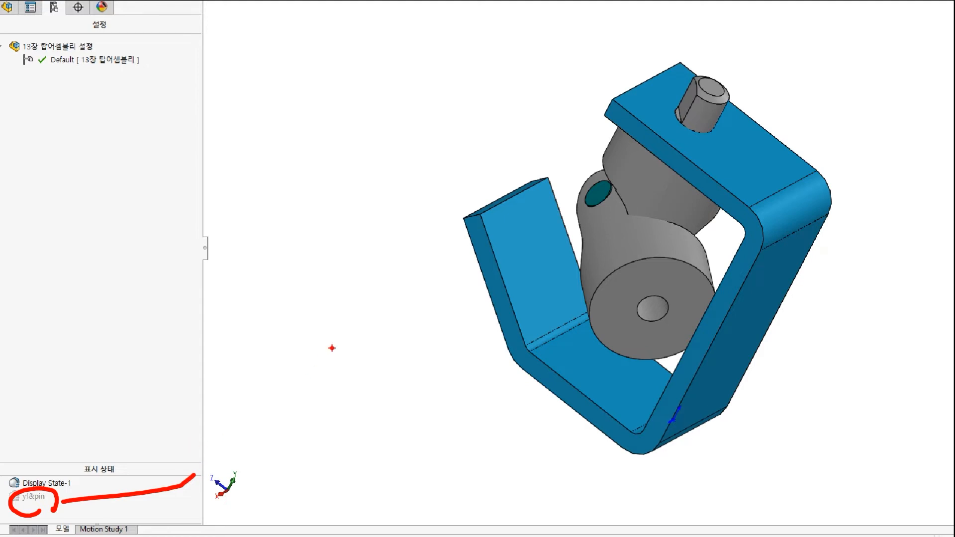
{"action": "key", "text": "Escape"}
{"action": "scroll", "coordinate": [371, 327], "scroll_direction": "up", "scroll_amount": 4}
{"action": "middle_click_drag", "start_coordinate": [466, 297], "coordinate": [542, 303]}
{"action": "scroll", "coordinate": [566, 288], "scroll_direction": "down", "scroll_amount": 3}
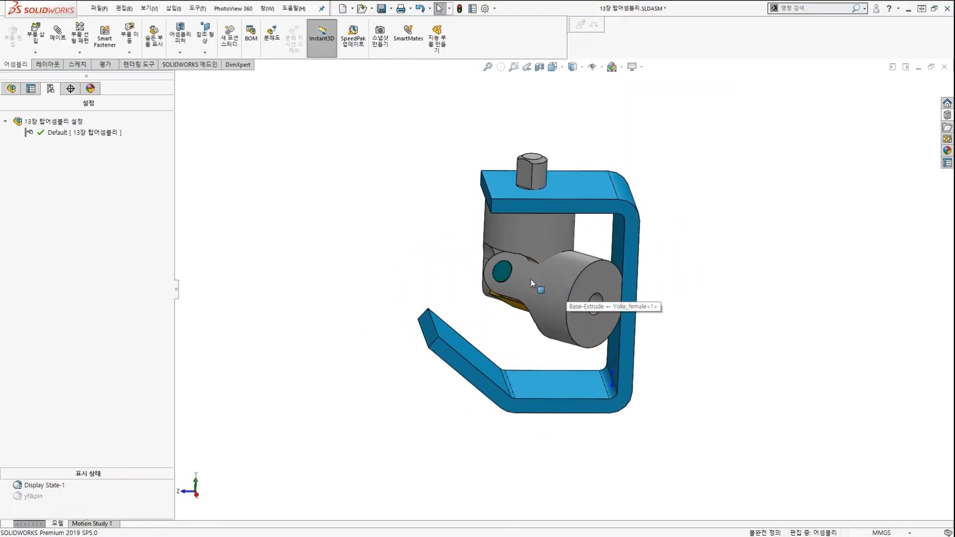
Return to the feature tree, split its pane to view the configurations and display states beneath it, and restore the single pane
{"action": "left_click", "coordinate": [11, 90]}
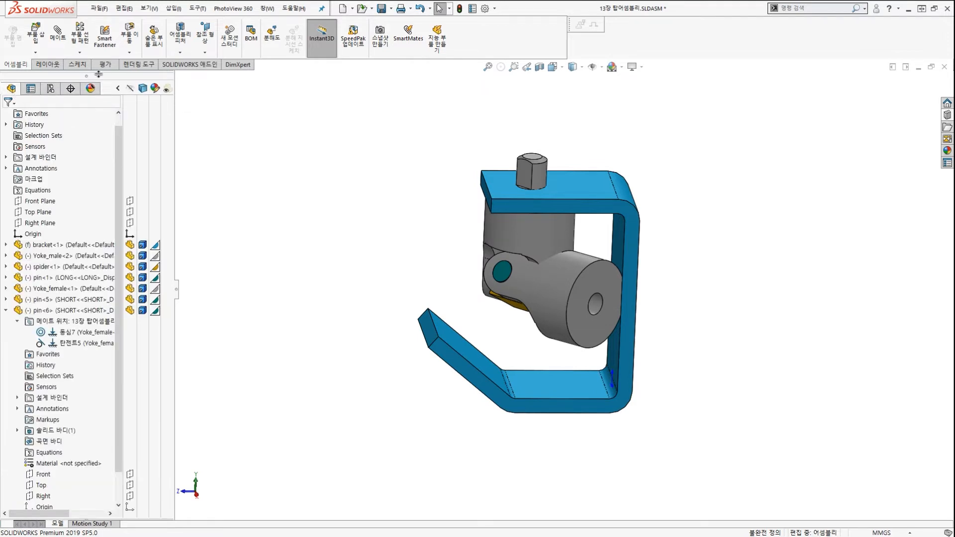
{"action": "left_click_drag", "start_coordinate": [96, 134], "coordinate": [80, 421]}
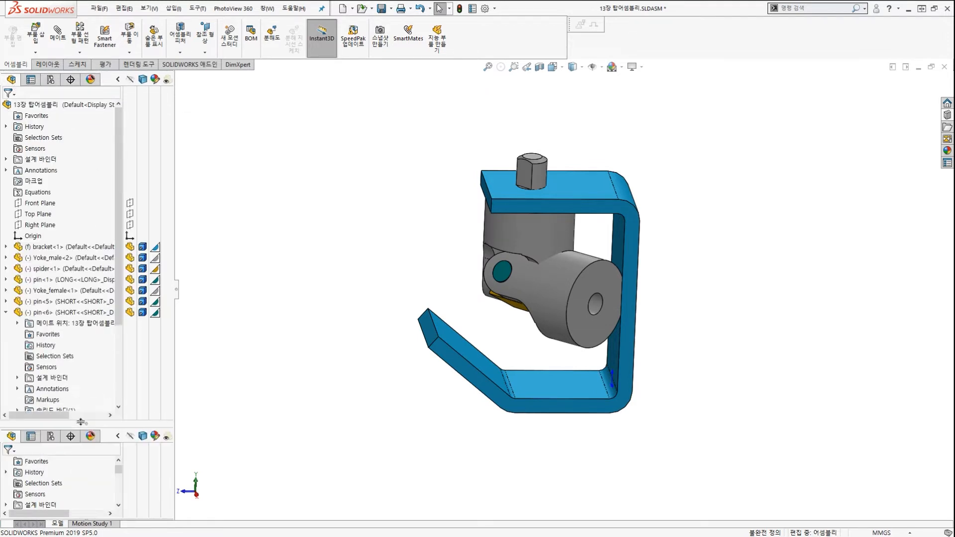
{"action": "left_click", "coordinate": [50, 437]}
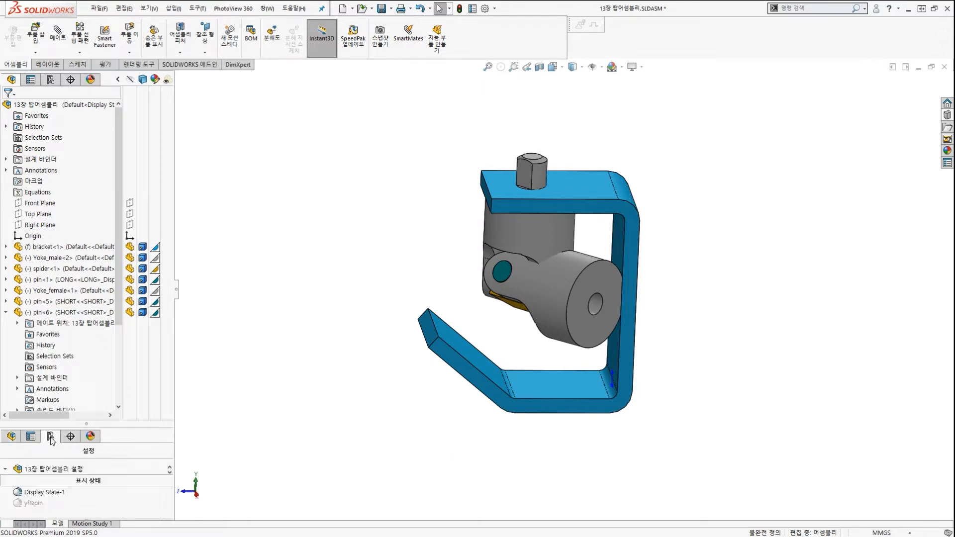
{"action": "left_click", "coordinate": [18, 437]}
{"action": "left_click_drag", "start_coordinate": [90, 424], "coordinate": [104, 77]}
Expand the bracket<1>, Yoke_male<2> and spider<1> components in the feature tree
{"action": "scroll", "coordinate": [547, 281], "scroll_direction": "up", "scroll_amount": 1}
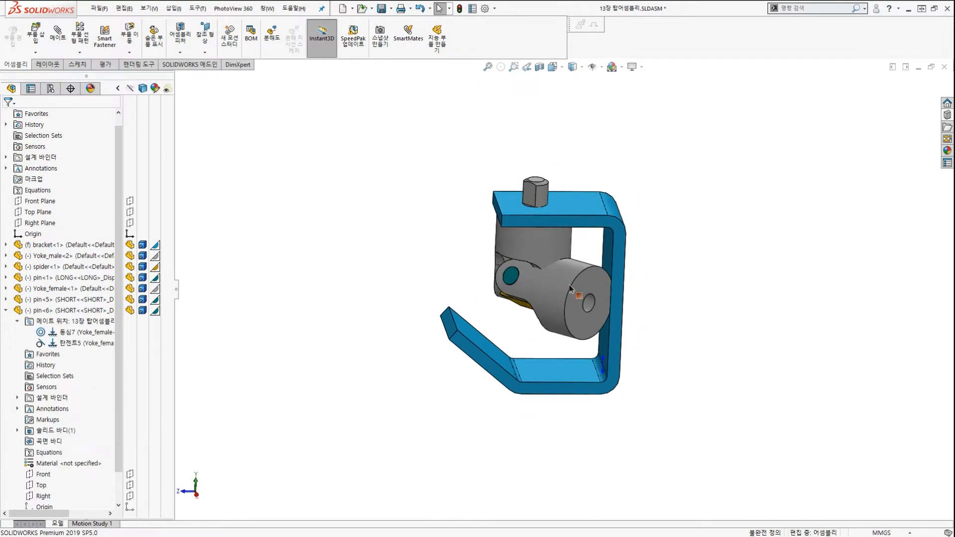
{"action": "middle_click_drag", "start_coordinate": [569, 284], "coordinate": [594, 285]}
{"action": "scroll", "coordinate": [75, 278], "scroll_direction": "down", "scroll_amount": 1}
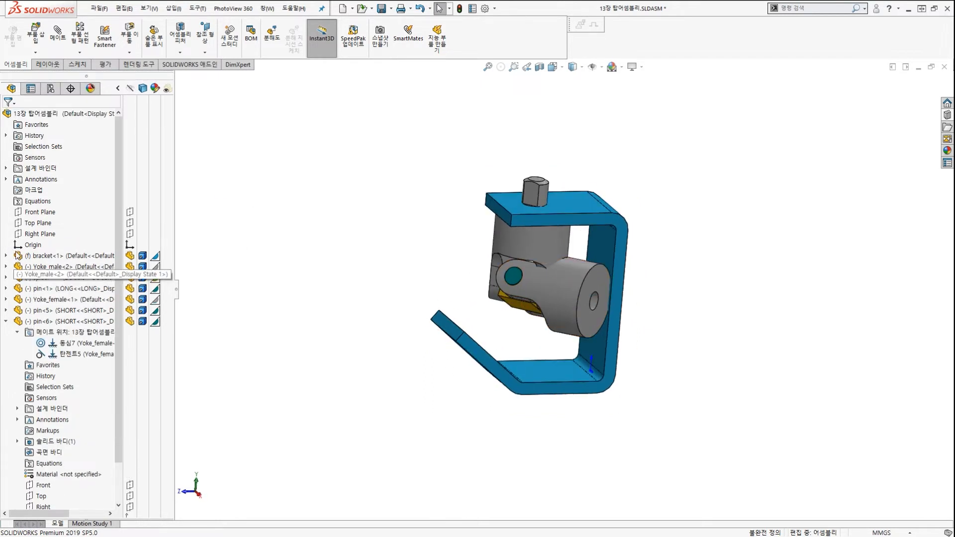
{"action": "left_click", "coordinate": [6, 212]}
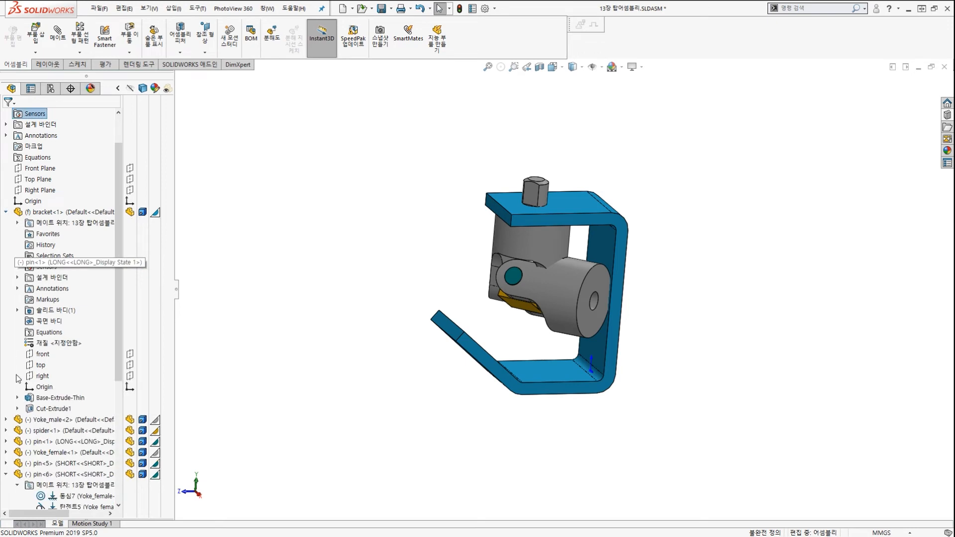
{"action": "left_click", "coordinate": [7, 424]}
{"action": "scroll", "coordinate": [51, 383], "scroll_direction": "down", "scroll_amount": 5}
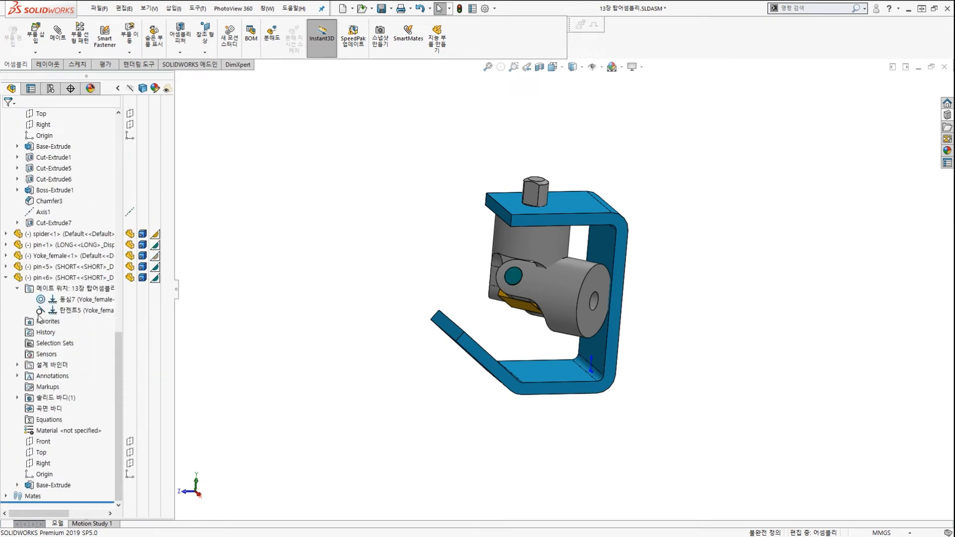
{"action": "left_click", "coordinate": [6, 233]}
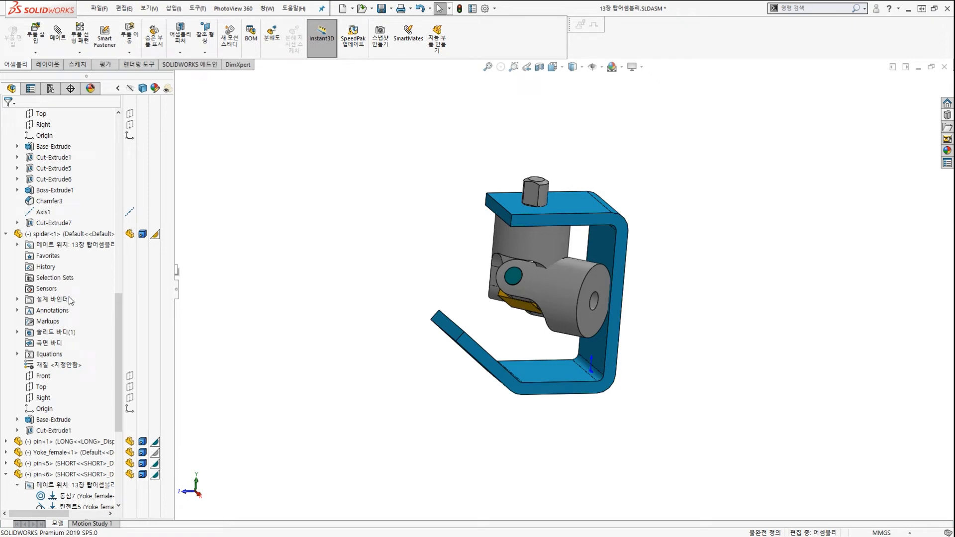
{"action": "scroll", "coordinate": [69, 297], "scroll_direction": "up", "scroll_amount": 10}
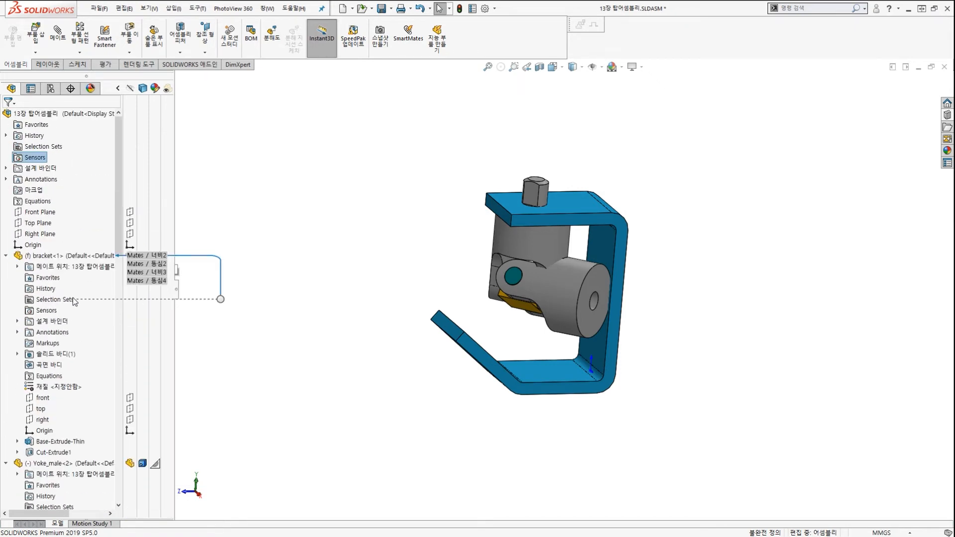
{"action": "scroll", "coordinate": [75, 302], "scroll_direction": "up", "scroll_amount": 4}
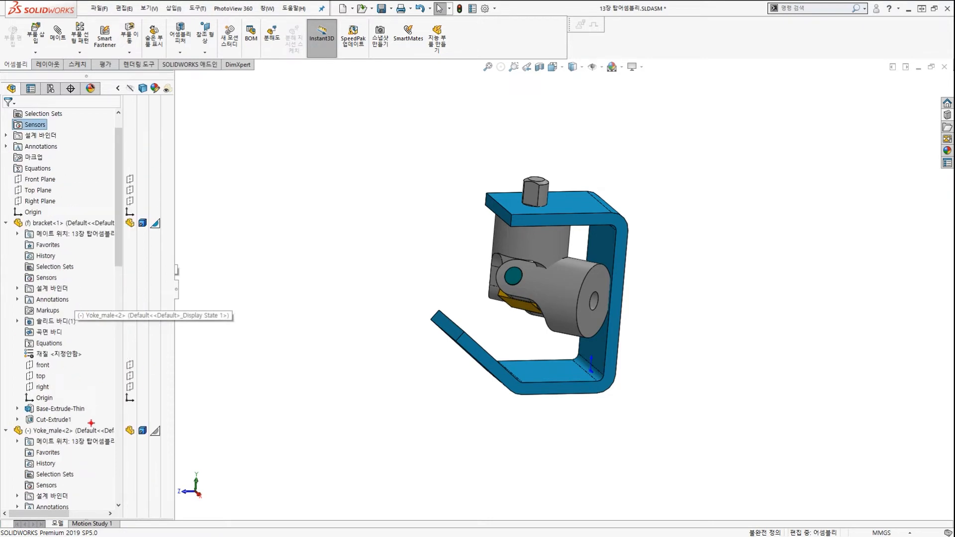
Collapse all expanded items in the feature tree at once
{"action": "mouse_move", "coordinate": [88, 424]}
{"action": "left_mouse_down"}
{"action": "mouse_move", "coordinate": [6, 351]}
{"action": "mouse_move", "coordinate": [104, 234]}
{"action": "mouse_move", "coordinate": [66, 396]}
{"action": "left_mouse_up"}
{"action": "key", "text": "Escape"}
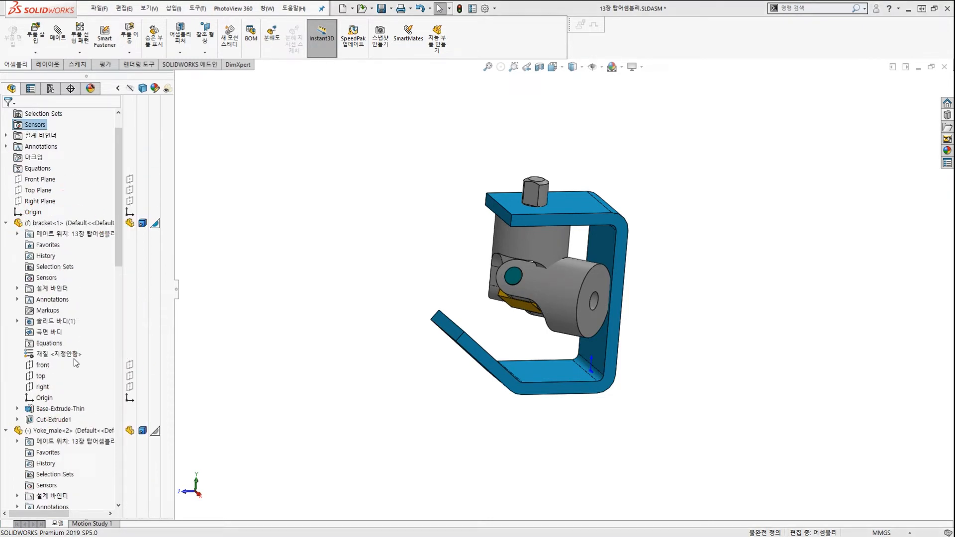
{"action": "scroll", "coordinate": [73, 332], "scroll_direction": "down", "scroll_amount": 5}
{"action": "scroll", "coordinate": [72, 333], "scroll_direction": "up", "scroll_amount": 8}
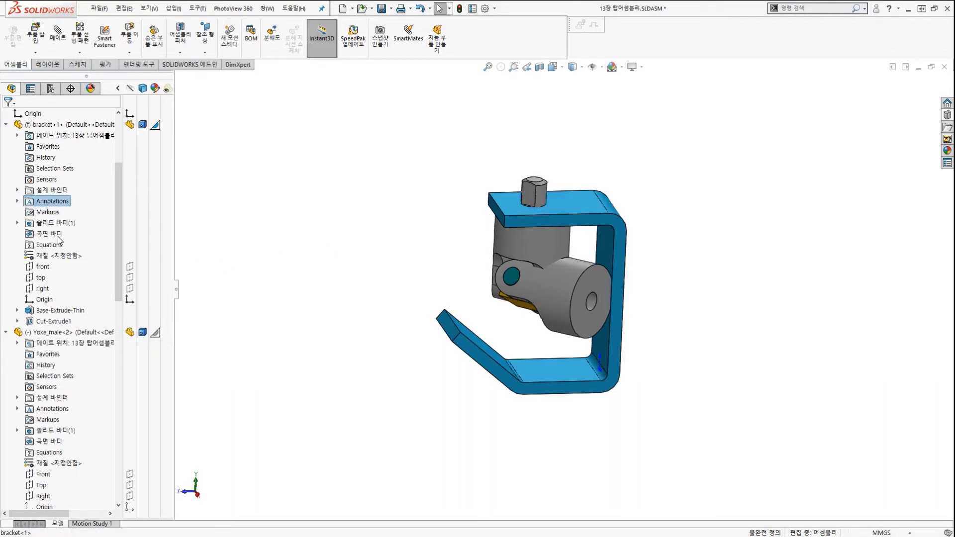
{"action": "left_click", "coordinate": [52, 169]}
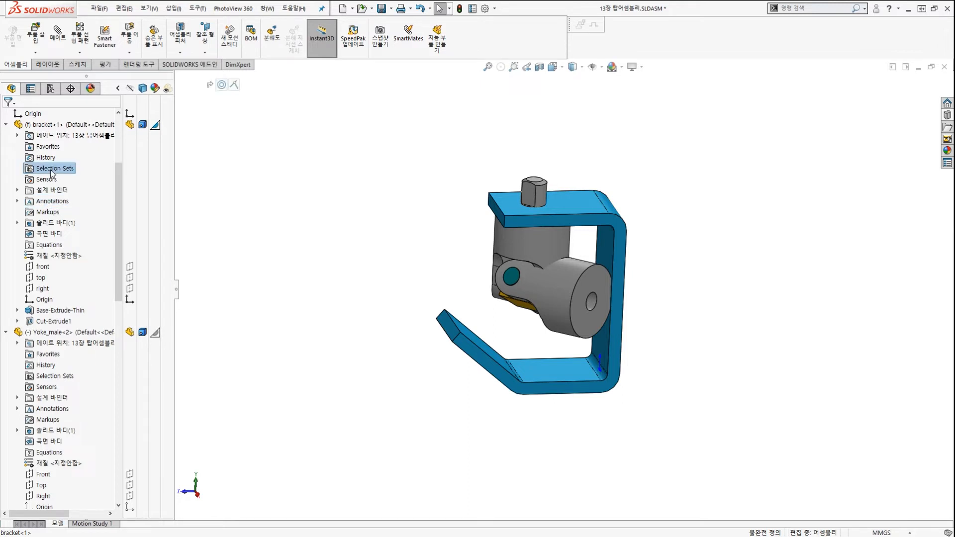
{"action": "key", "text": "shift+c"}
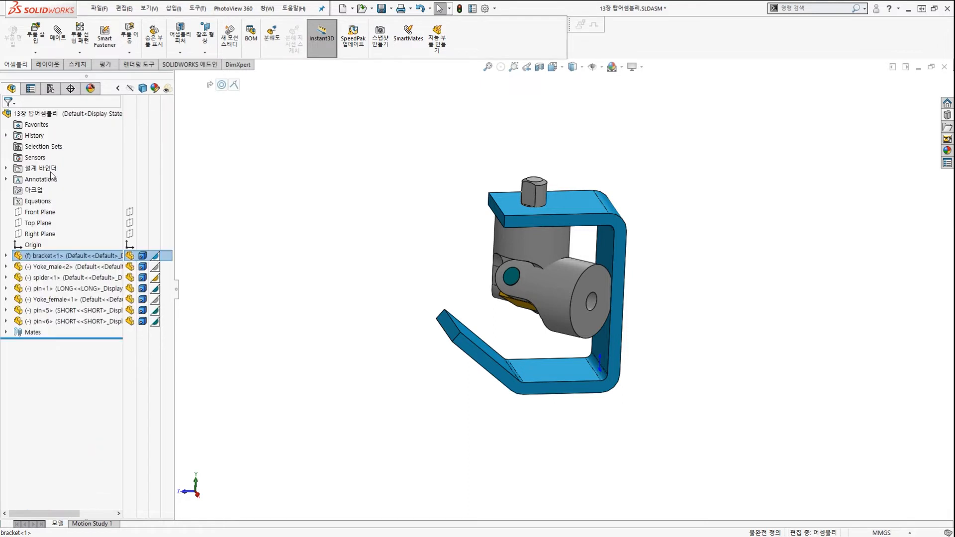
Select the Yoke_male<2> component and the pin<1> component one after the other in the feature tree
{"action": "mouse_move", "coordinate": [74, 332]}
{"action": "left_mouse_down"}
{"action": "mouse_move", "coordinate": [35, 334]}
{"action": "mouse_move", "coordinate": [113, 298]}
{"action": "mouse_move", "coordinate": [84, 340]}
{"action": "left_mouse_up"}
{"action": "left_click_drag", "start_coordinate": [133, 214], "coordinate": [124, 248]}
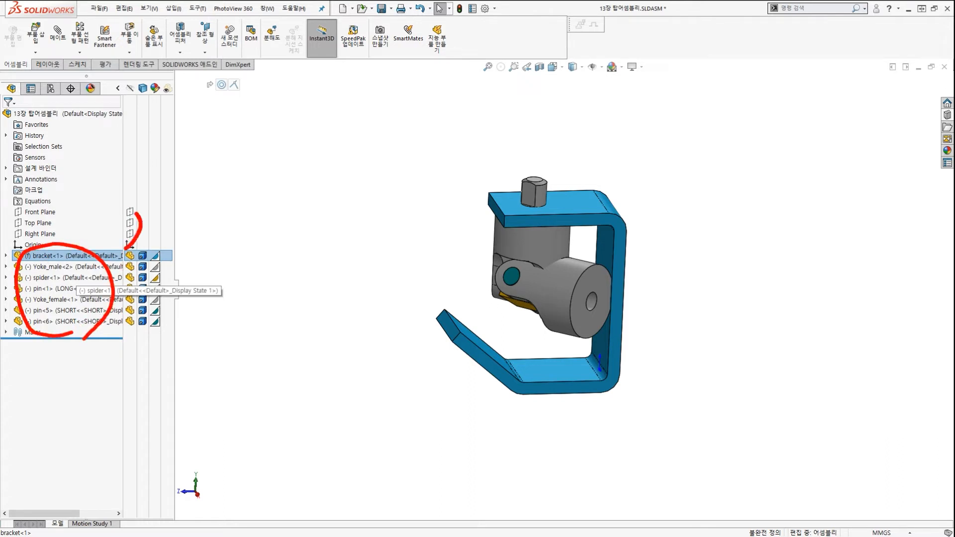
{"action": "key", "text": "Escape"}
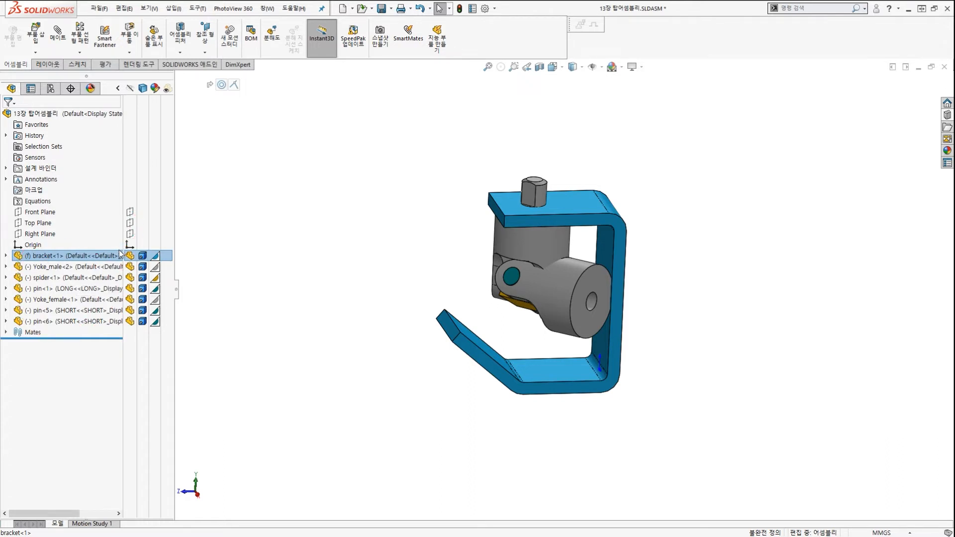
{"action": "left_click", "coordinate": [97, 271]}
{"action": "left_click", "coordinate": [76, 291]}
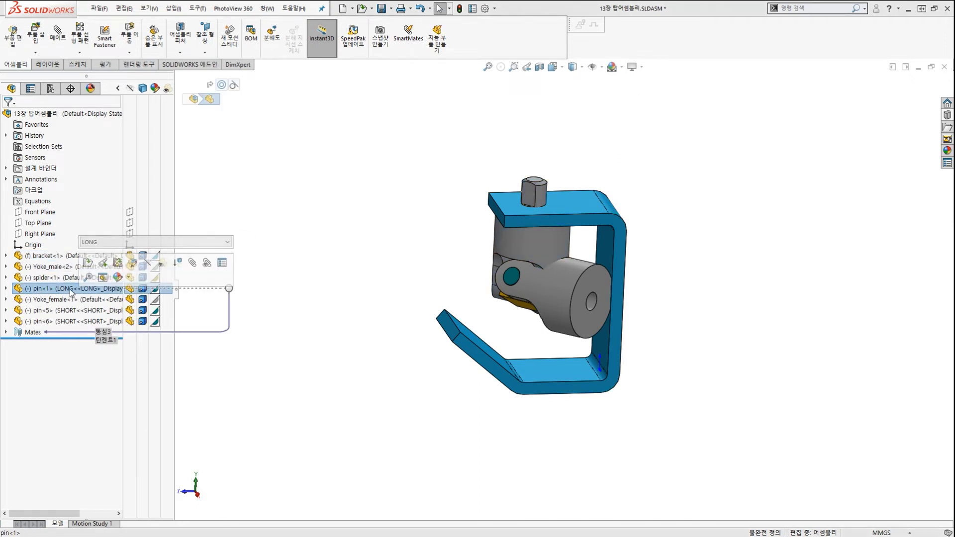
Expand the spider<1> and Yoke_male<2> components in the feature tree, and collapse the whole tree in one go
{"action": "left_click", "coordinate": [202, 175]}
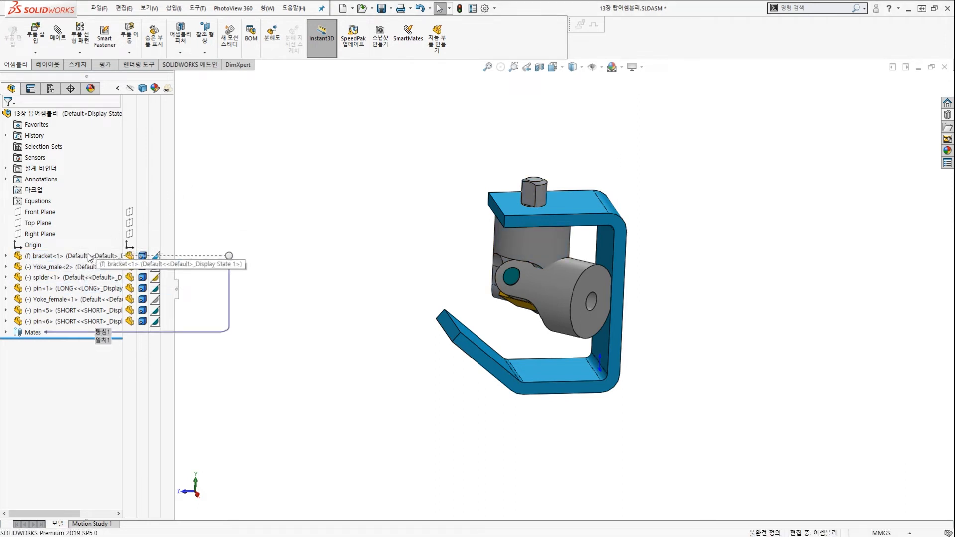
{"action": "left_click", "coordinate": [6, 277]}
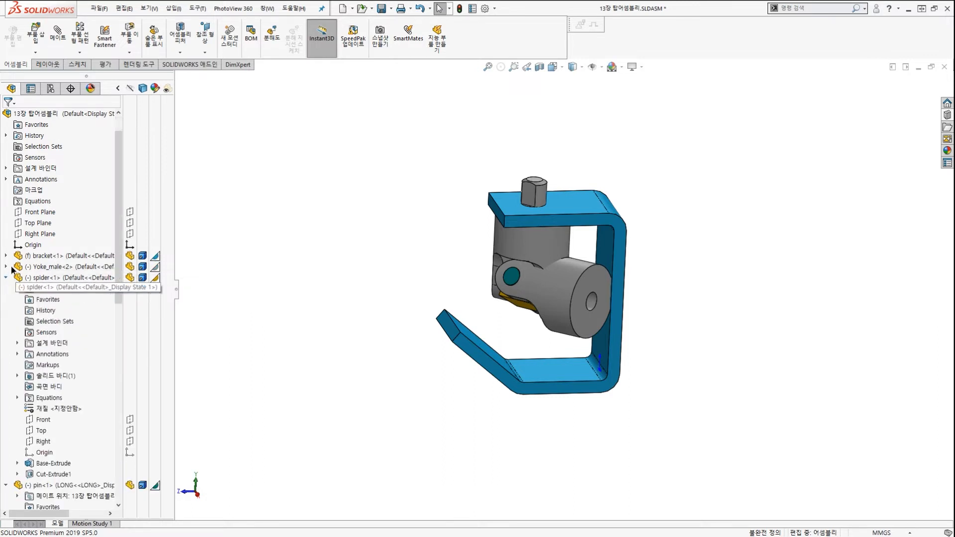
{"action": "left_click", "coordinate": [6, 267]}
{"action": "left_click", "coordinate": [58, 237]}
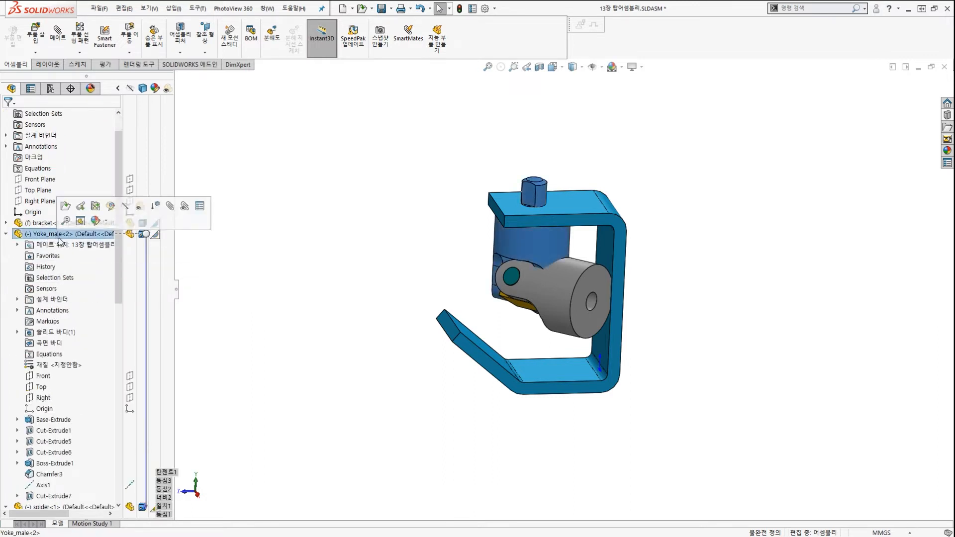
{"action": "key", "text": "shift+c"}
{"action": "left_click", "coordinate": [275, 285]}
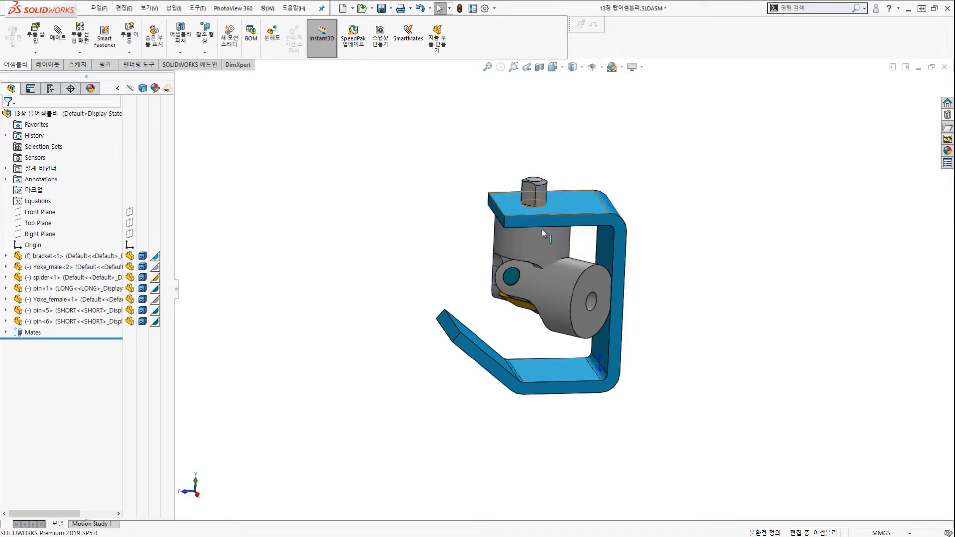
Swing the Yoke_female<1> component down so its round end face turns towards the bracket's slanted flange
{"action": "mouse_move", "coordinate": [553, 293]}
{"action": "middle_mouse_down"}
{"action": "mouse_move", "coordinate": [591, 314]}
{"action": "mouse_move", "coordinate": [556, 308]}
{"action": "mouse_move", "coordinate": [567, 285]}
{"action": "middle_mouse_up"}
{"action": "scroll", "coordinate": [556, 306], "scroll_direction": "down", "scroll_amount": 1}
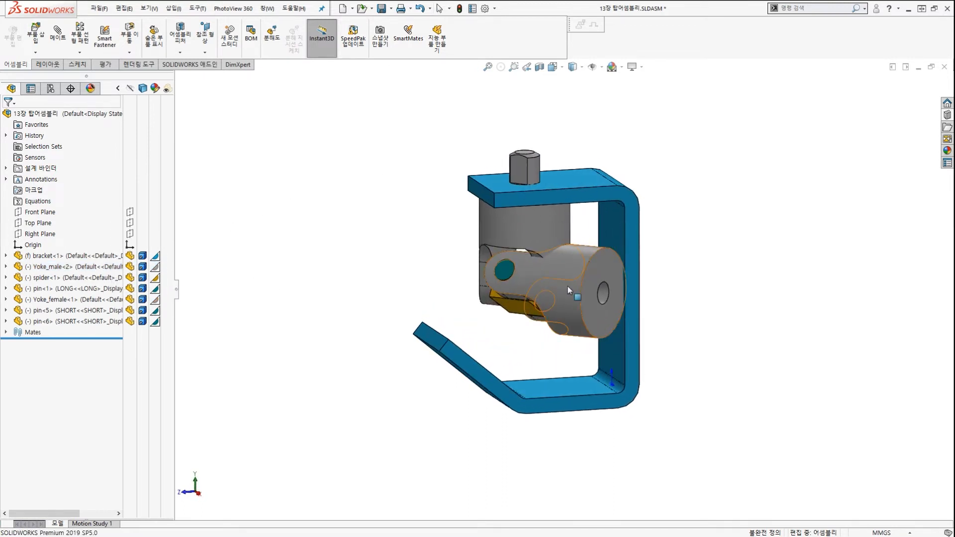
{"action": "left_click", "coordinate": [604, 269]}
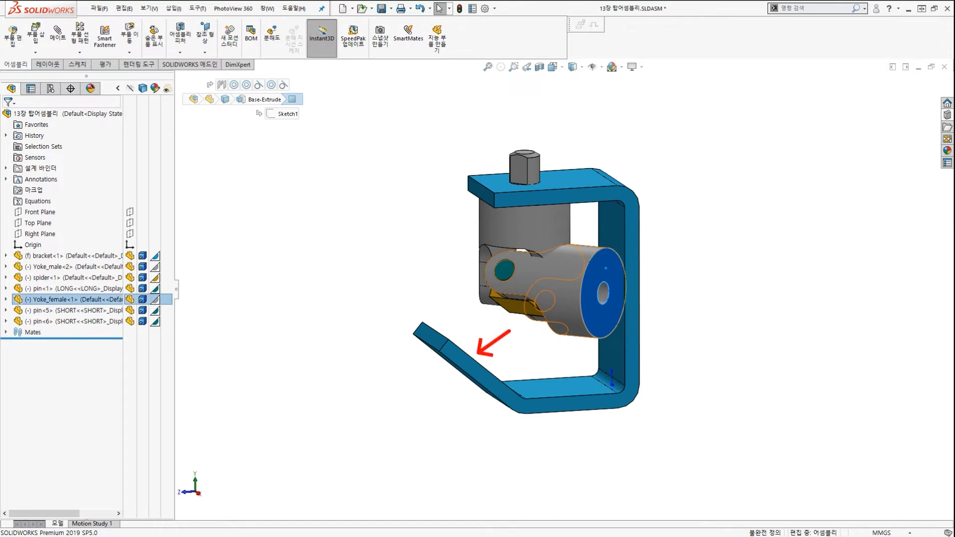
{"action": "middle_click_drag", "start_coordinate": [479, 337], "coordinate": [471, 366]}
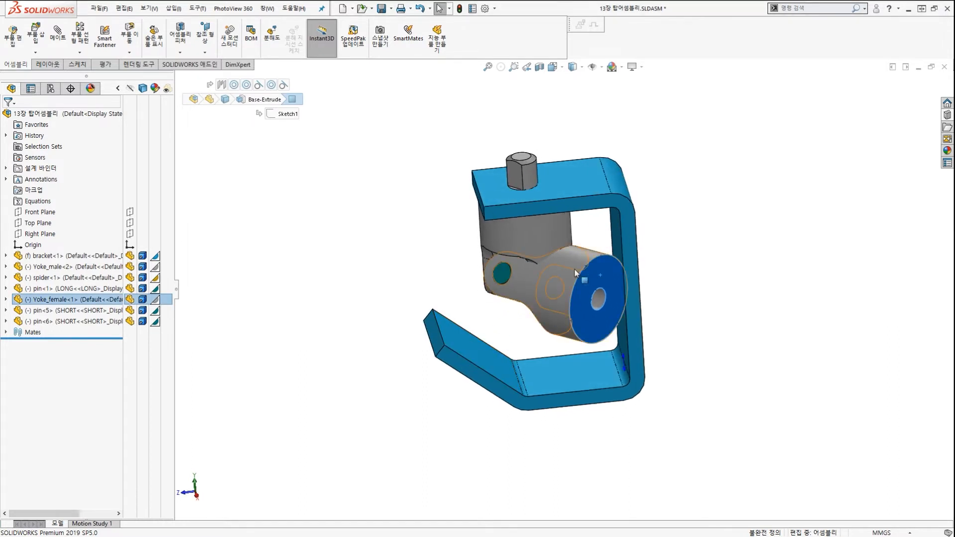
{"action": "left_click_drag", "start_coordinate": [574, 270], "coordinate": [523, 354]}
{"action": "scroll", "coordinate": [523, 364], "scroll_direction": "down", "scroll_amount": 3}
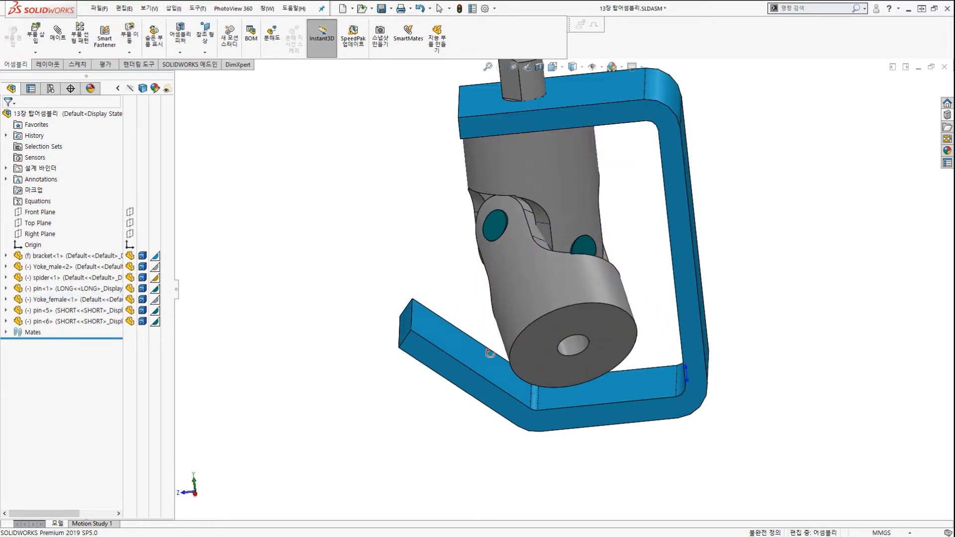
Add a parallel mate between the inner face of the bracket's slanted flange and the round end face of Yoke_female<1>
{"action": "left_click", "coordinate": [474, 354]}
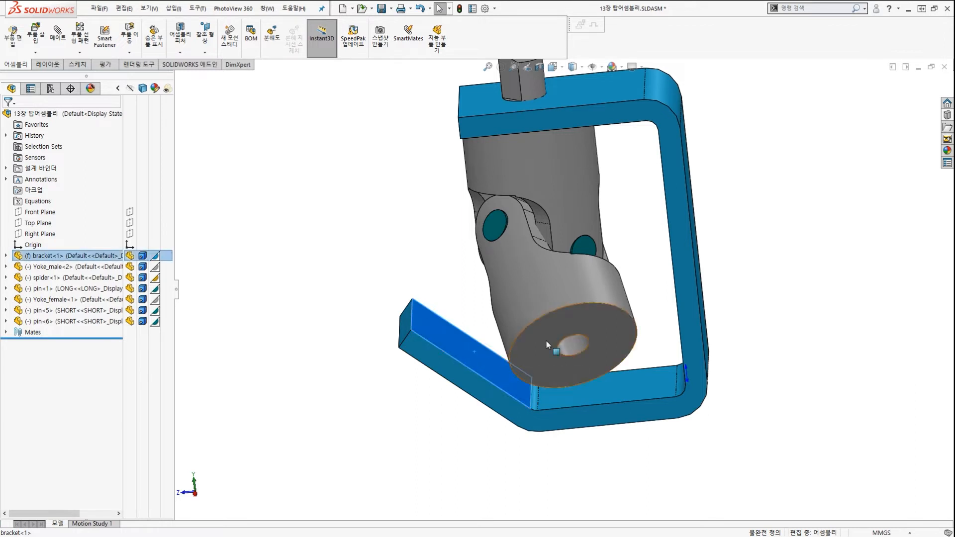
{"action": "left_click", "coordinate": [581, 322], "text": "ctrl"}
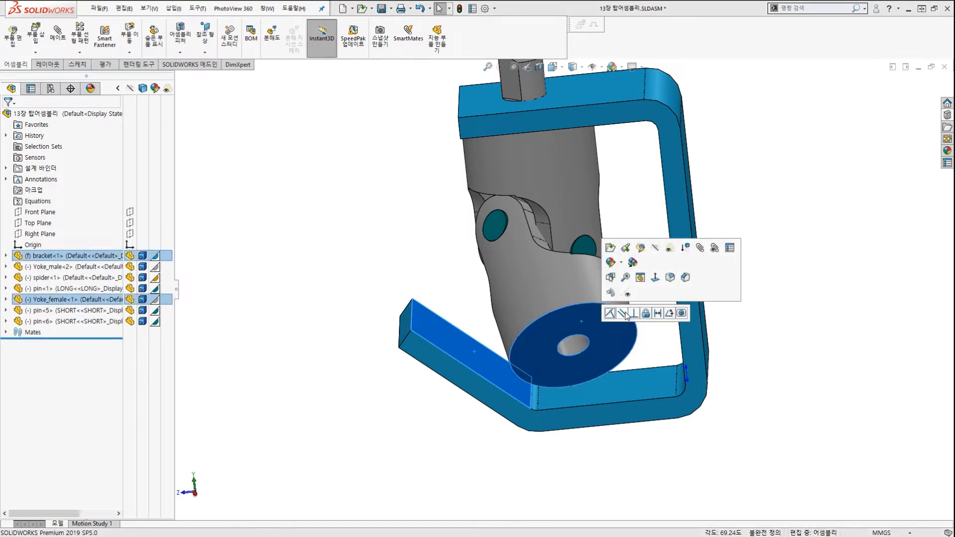
{"action": "left_click", "coordinate": [622, 313]}
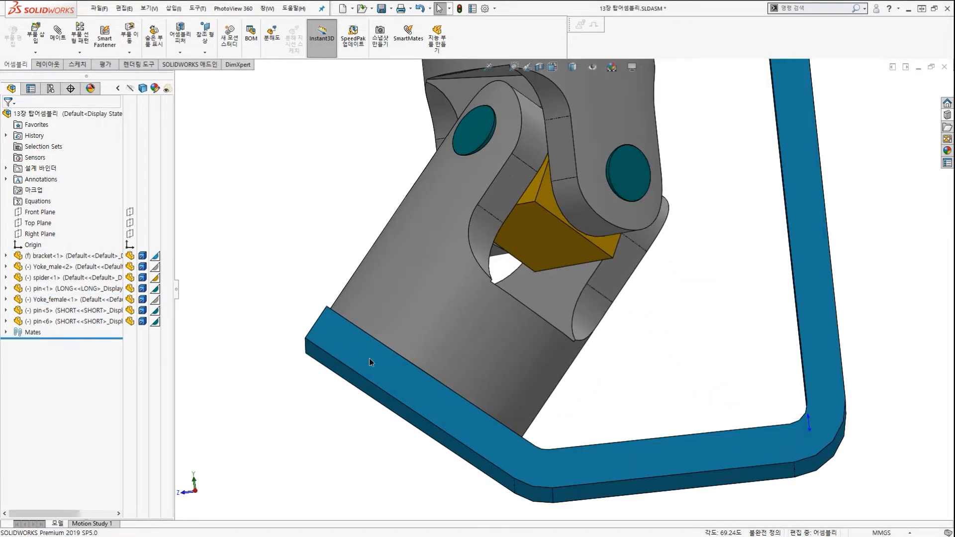
View the bracket's side face straight on and examine the gap between its slanted flange and the Yoke_female<1> end face
{"action": "left_click", "coordinate": [369, 358]}
{"action": "left_click", "coordinate": [459, 315]}
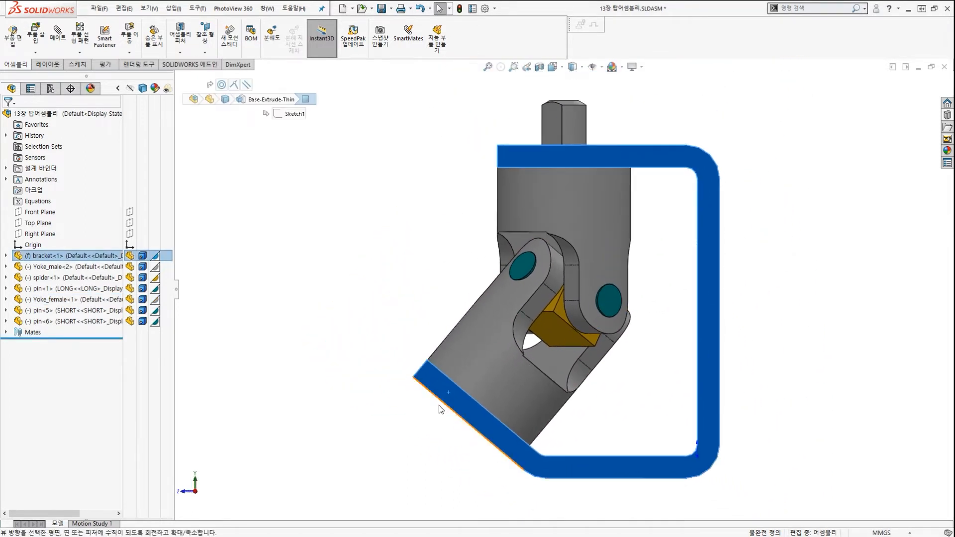
{"action": "scroll", "coordinate": [440, 407], "scroll_direction": "down", "scroll_amount": 4}
{"action": "left_click", "coordinate": [447, 406]}
{"action": "scroll", "coordinate": [457, 279], "scroll_direction": "down", "scroll_amount": 7}
{"action": "scroll", "coordinate": [478, 268], "scroll_direction": "down", "scroll_amount": 3}
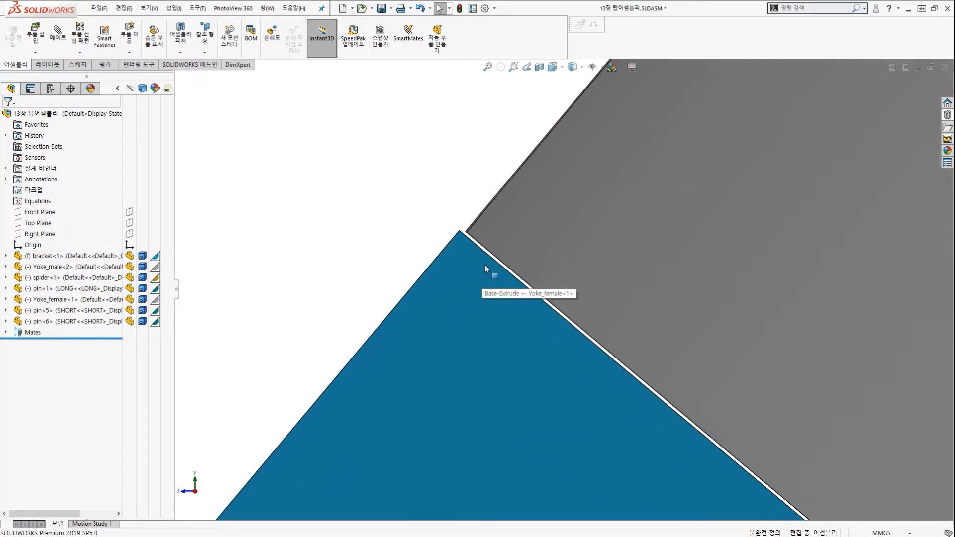
{"action": "scroll", "coordinate": [494, 261], "scroll_direction": "up", "scroll_amount": 3}
{"action": "scroll", "coordinate": [504, 264], "scroll_direction": "up", "scroll_amount": 8}
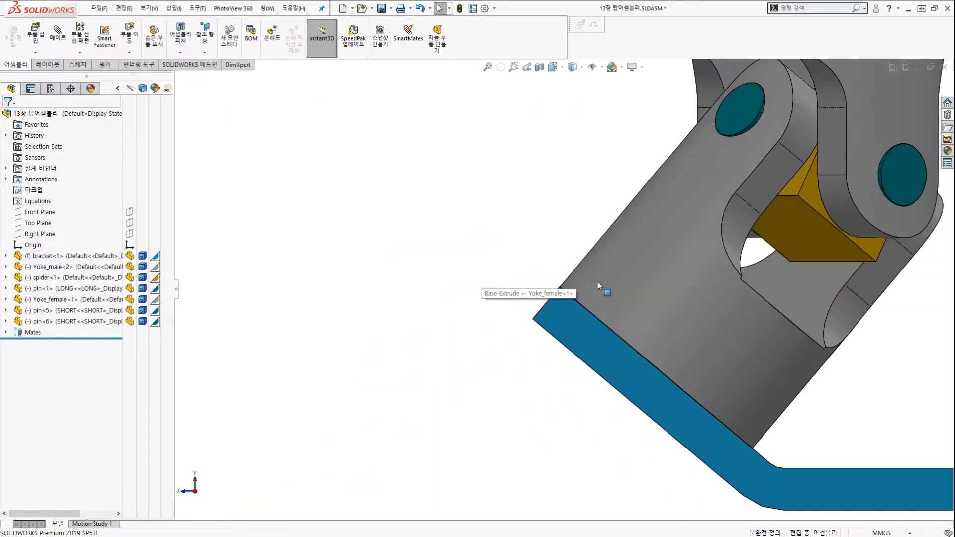
{"action": "scroll", "coordinate": [575, 275], "scroll_direction": "down", "scroll_amount": 2}
{"action": "scroll", "coordinate": [604, 245], "scroll_direction": "up", "scroll_amount": 2}
{"action": "scroll", "coordinate": [601, 243], "scroll_direction": "down", "scroll_amount": 2}
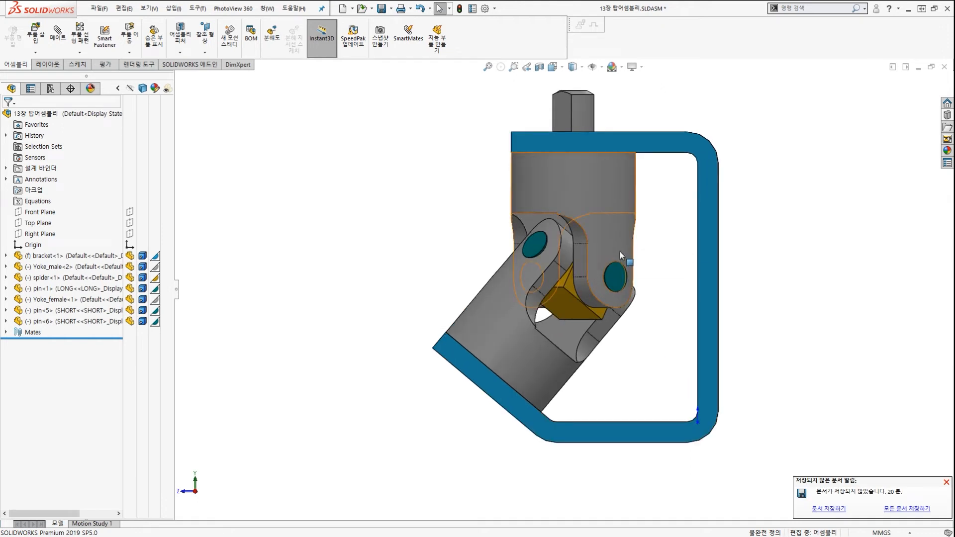
List the mates of Yoke_female<1> and delete its parallel mate with bracket<1>
{"action": "left_click", "coordinate": [514, 288]}
{"action": "left_click", "coordinate": [666, 220]}
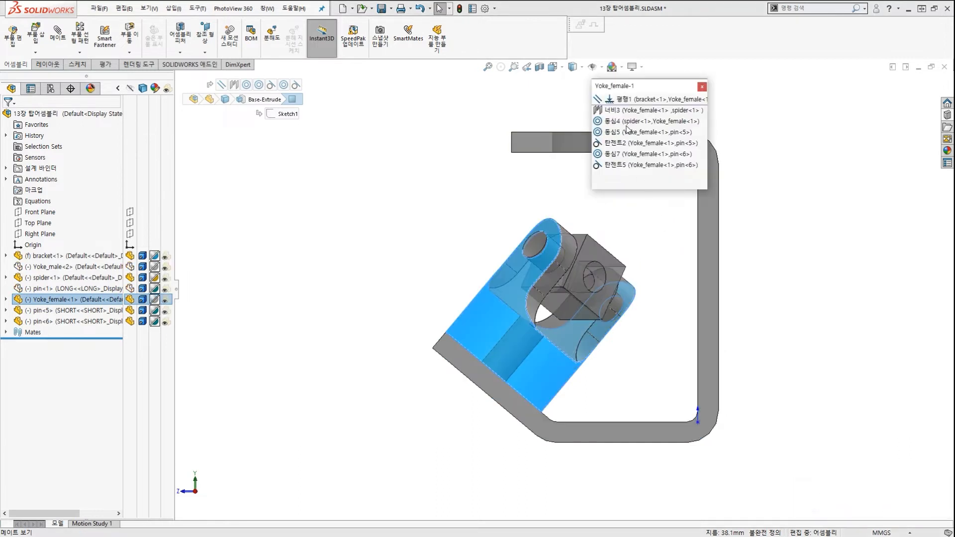
{"action": "right_click", "coordinate": [631, 101]}
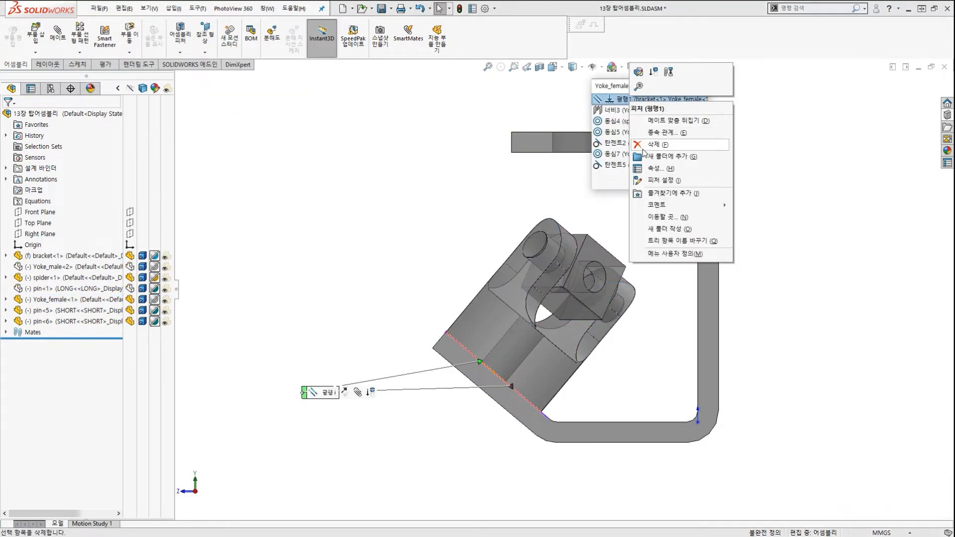
{"action": "left_click", "coordinate": [643, 146]}
{"action": "left_click", "coordinate": [394, 130]}
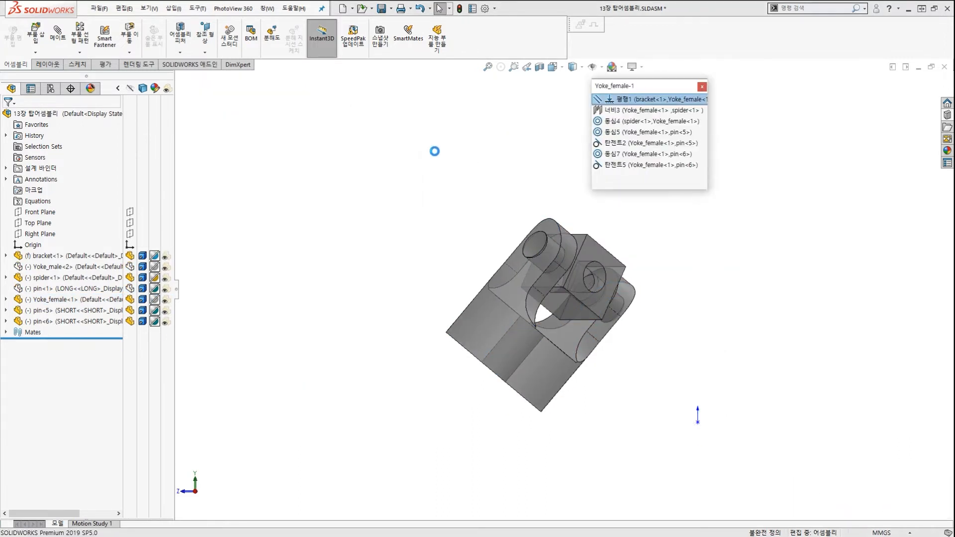
{"action": "left_click", "coordinate": [456, 157]}
Tilt Yoke_female<1> slightly, and apply a coincident mate between its round end face and the inner face of the bracket's slanted flange
{"action": "left_click_drag", "start_coordinate": [492, 316], "coordinate": [495, 374]}
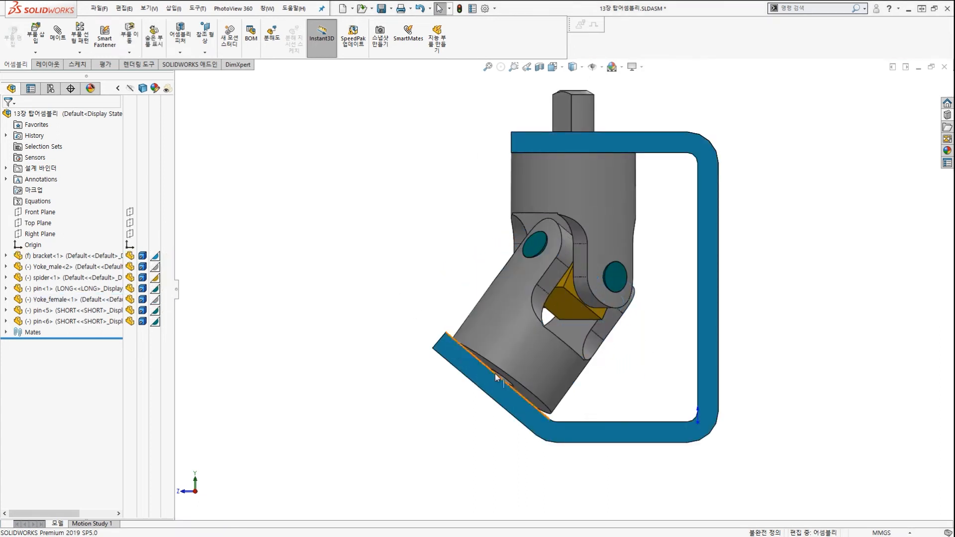
{"action": "scroll", "coordinate": [495, 373], "scroll_direction": "down", "scroll_amount": 5}
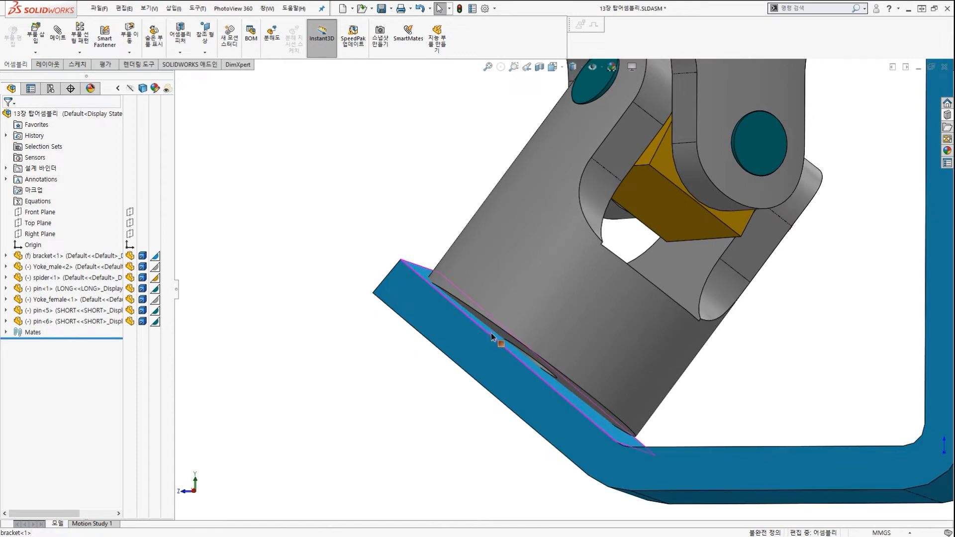
{"action": "scroll", "coordinate": [492, 336], "scroll_direction": "down", "scroll_amount": 4}
{"action": "left_click", "coordinate": [497, 334]}
{"action": "scroll", "coordinate": [477, 318], "scroll_direction": "down", "scroll_amount": 3}
{"action": "left_click", "coordinate": [416, 208], "text": "ctrl"}
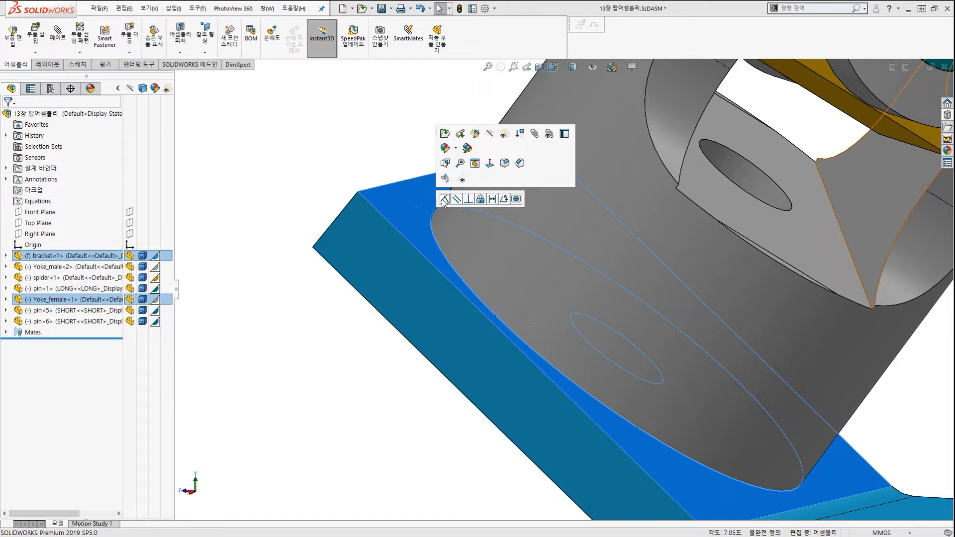
{"action": "left_click", "coordinate": [444, 199]}
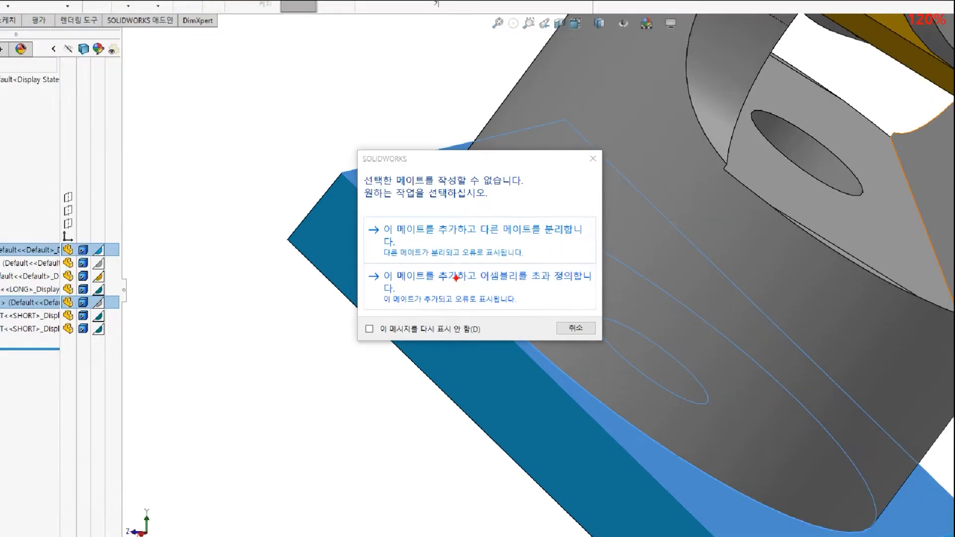
{"action": "mouse_move", "coordinate": [523, 265]}
{"action": "left_mouse_down"}
{"action": "mouse_move", "coordinate": [358, 237]}
{"action": "mouse_move", "coordinate": [572, 192]}
{"action": "mouse_move", "coordinate": [540, 279]}
{"action": "left_mouse_up"}
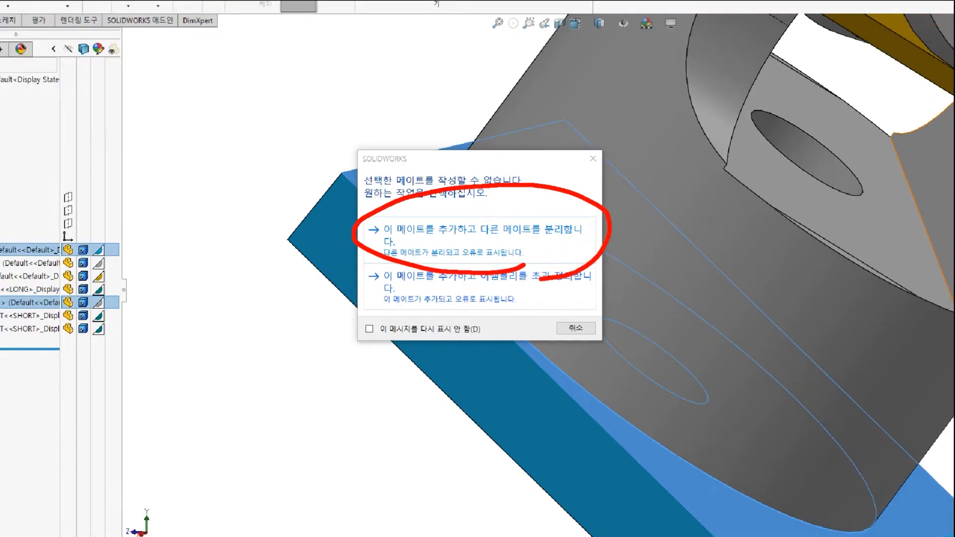
{"action": "mouse_move", "coordinate": [688, 185]}
{"action": "left_mouse_down"}
{"action": "mouse_move", "coordinate": [641, 206]}
{"action": "mouse_move", "coordinate": [617, 203]}
{"action": "left_mouse_up"}
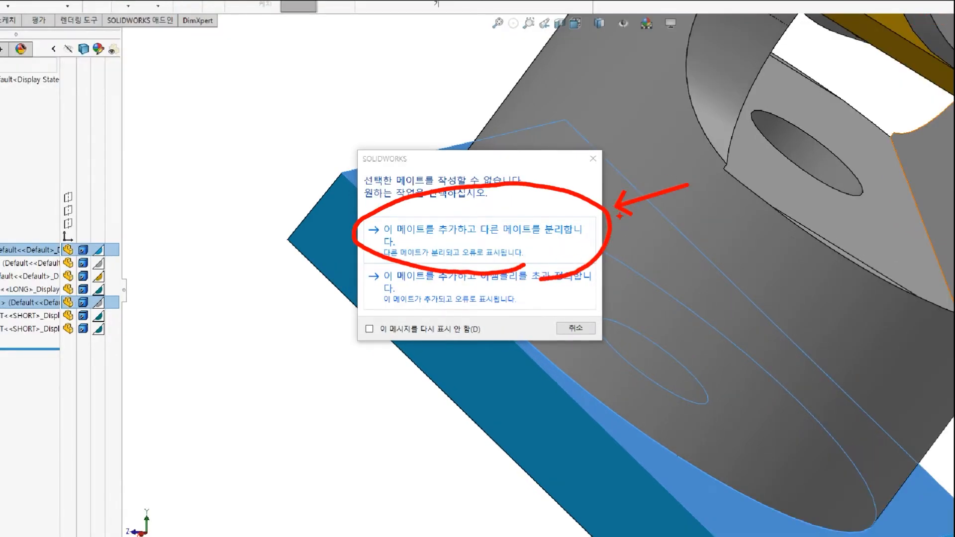
{"action": "key", "text": "Escape"}
{"action": "key", "text": "ctrl+2"}
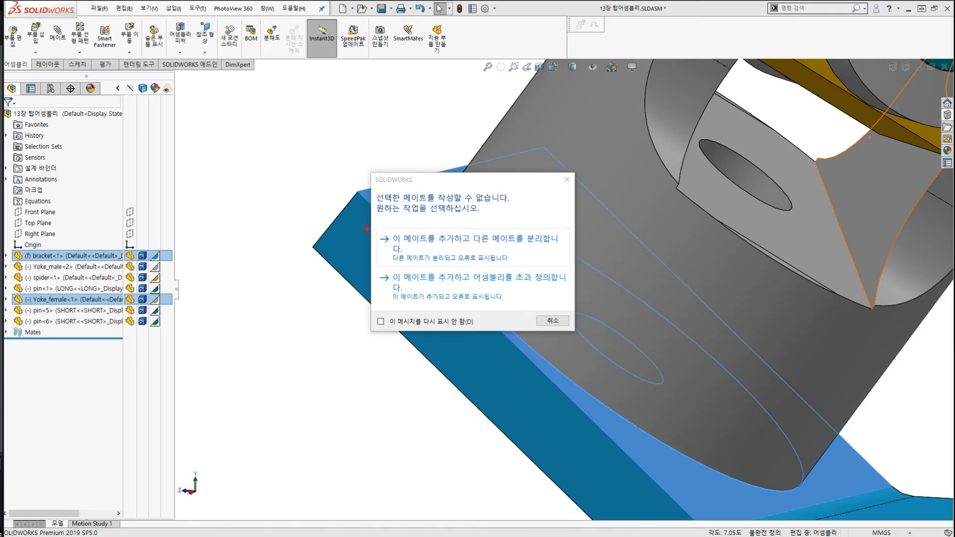
{"action": "mouse_move", "coordinate": [367, 229]}
{"action": "left_mouse_down"}
{"action": "mouse_move", "coordinate": [352, 254]}
{"action": "mouse_move", "coordinate": [350, 295]}
{"action": "left_mouse_up"}
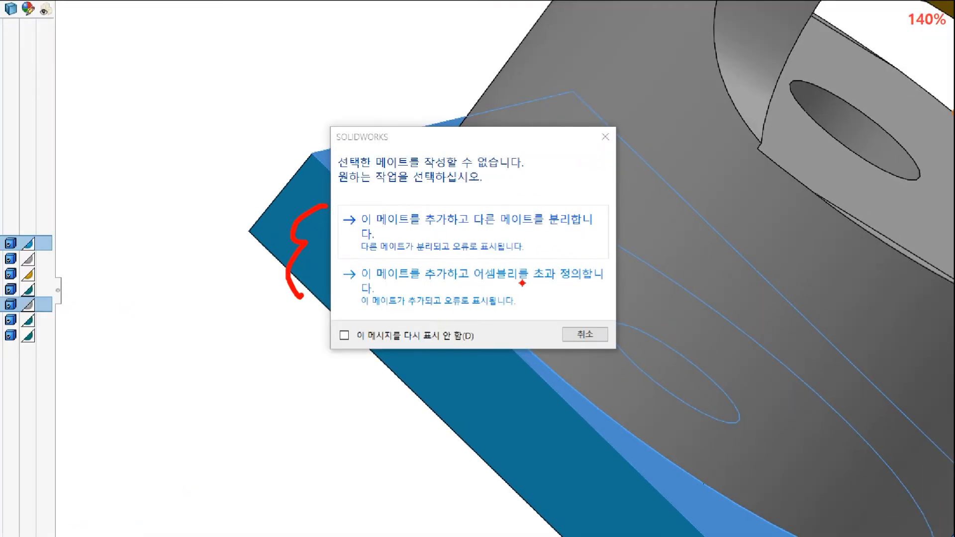
{"action": "mouse_move", "coordinate": [581, 285]}
{"action": "left_mouse_down"}
{"action": "mouse_move", "coordinate": [468, 291]}
{"action": "mouse_move", "coordinate": [615, 275]}
{"action": "mouse_move", "coordinate": [558, 300]}
{"action": "left_mouse_up"}
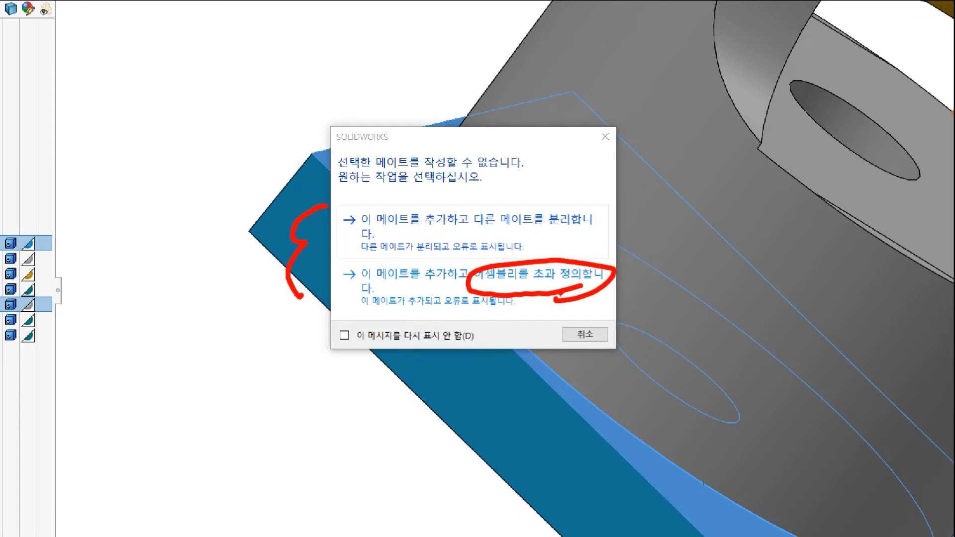
{"action": "key", "text": "Escape"}
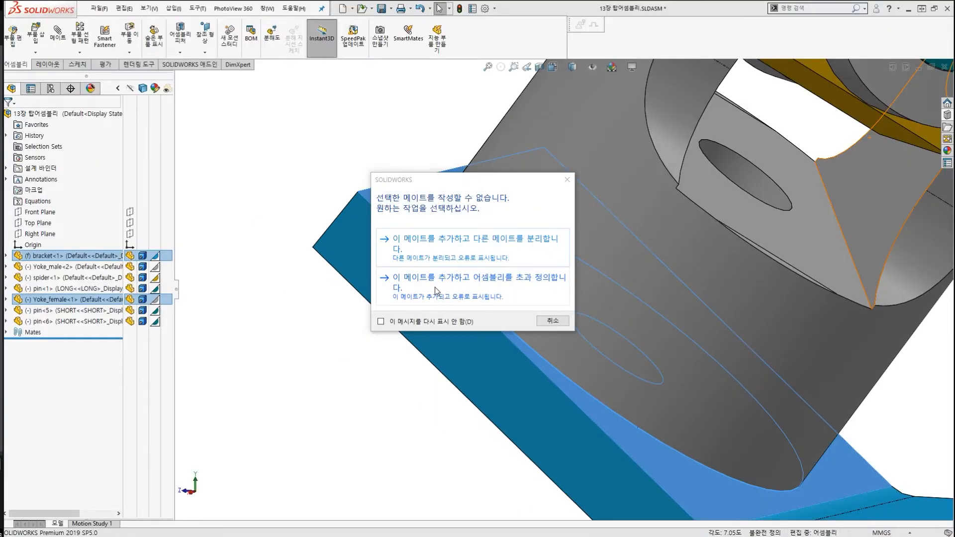
Choose to add the coincident mate and over-define the assembly, and expand the Mates folder in the feature tree
{"action": "left_click", "coordinate": [481, 287]}
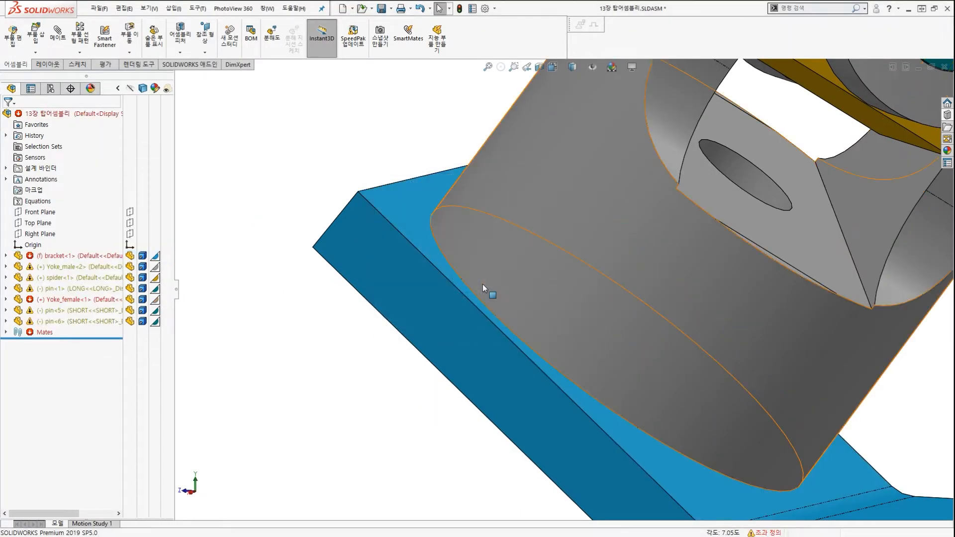
{"action": "scroll", "coordinate": [485, 285], "scroll_direction": "up", "scroll_amount": 6}
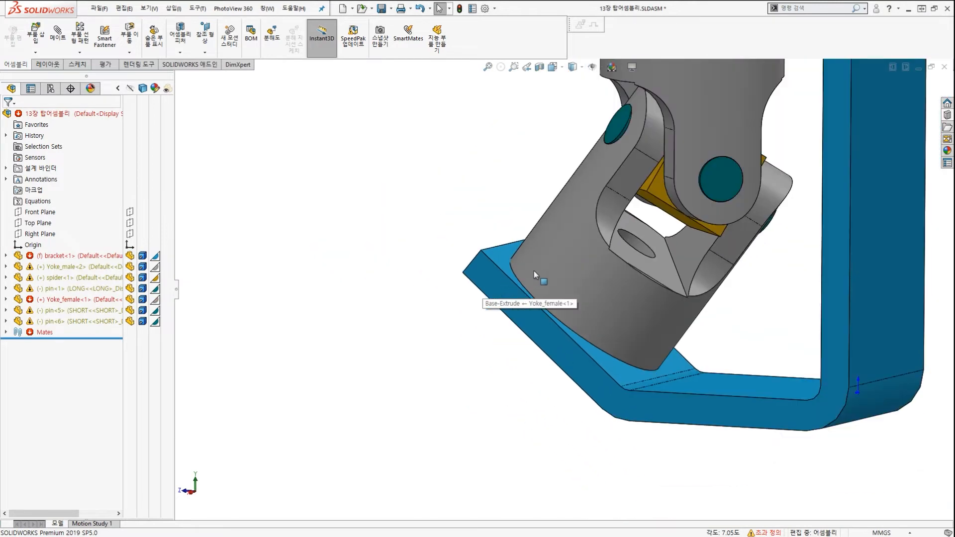
{"action": "scroll", "coordinate": [626, 210], "scroll_direction": "up", "scroll_amount": 1}
{"action": "scroll", "coordinate": [635, 220], "scroll_direction": "down", "scroll_amount": 1}
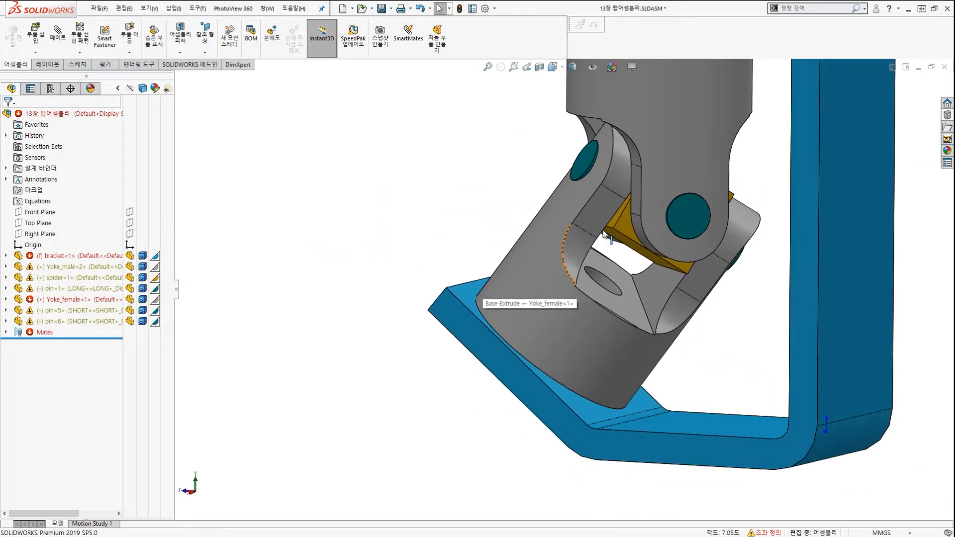
{"action": "key", "text": "ctrl+2"}
{"action": "mouse_move", "coordinate": [122, 107]}
{"action": "left_mouse_down"}
{"action": "mouse_move", "coordinate": [169, 298]}
{"action": "mouse_move", "coordinate": [134, 332]}
{"action": "left_mouse_up"}
{"action": "key", "text": "Escape"}
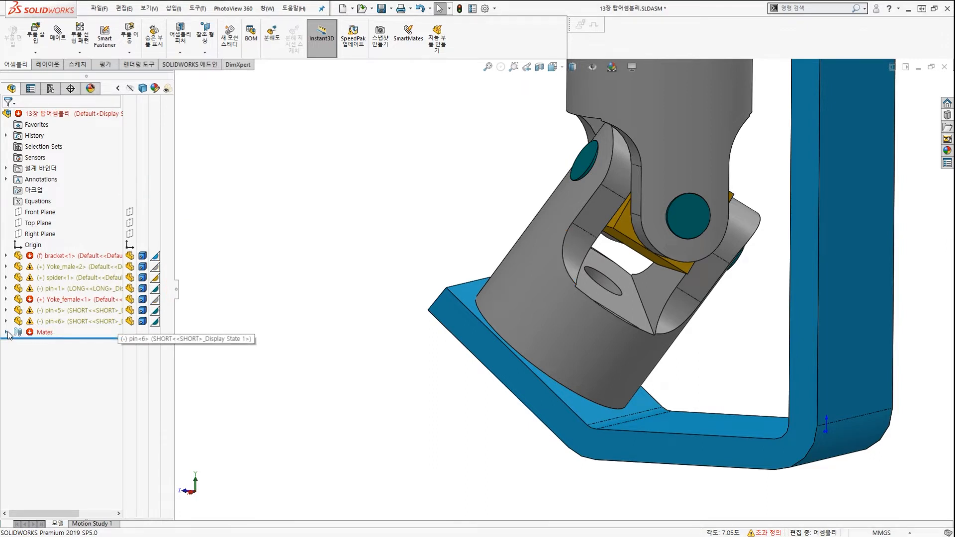
{"action": "left_click", "coordinate": [6, 332]}
{"action": "left_click_drag", "start_coordinate": [94, 348], "coordinate": [49, 475]}
{"action": "left_click_drag", "start_coordinate": [63, 333], "coordinate": [105, 430]}
{"action": "mouse_move", "coordinate": [30, 475]}
{"action": "left_mouse_down"}
{"action": "mouse_move", "coordinate": [16, 398]}
{"action": "mouse_move", "coordinate": [26, 342]}
{"action": "left_mouse_up"}
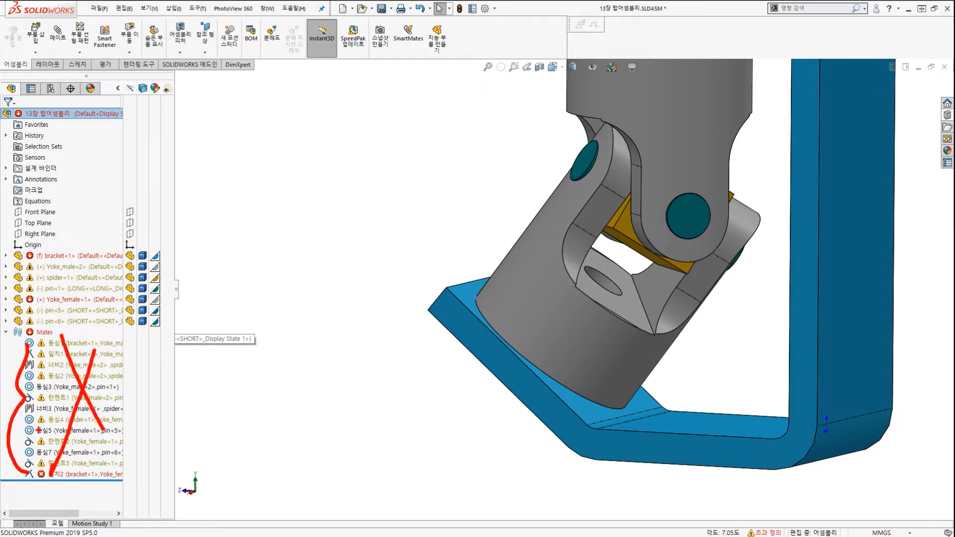
{"action": "key", "text": "Escape"}
{"action": "key", "text": "ctrl+2"}
{"action": "scroll", "coordinate": [6, 447], "scroll_direction": "up", "scroll_amount": 2}
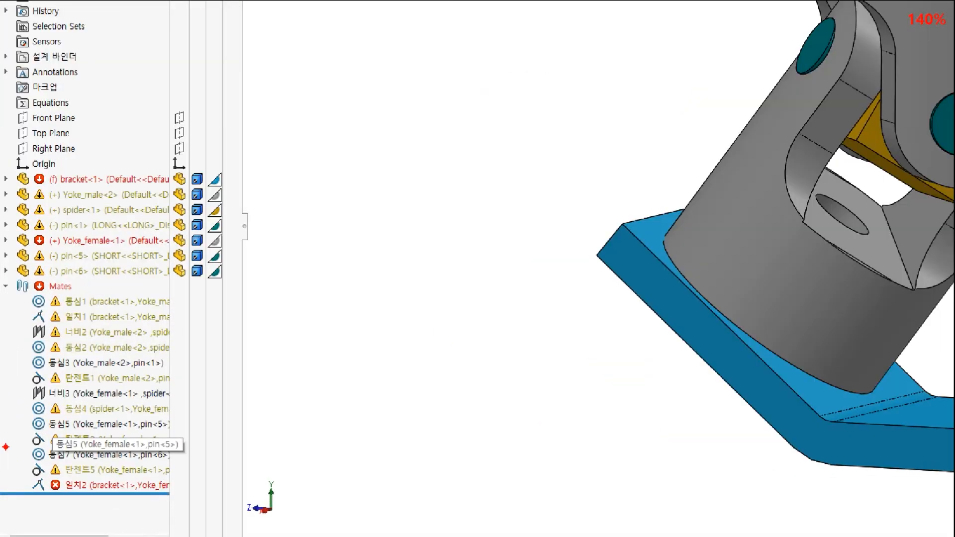
{"action": "mouse_move", "coordinate": [146, 489]}
{"action": "left_mouse_down"}
{"action": "mouse_move", "coordinate": [34, 488]}
{"action": "mouse_move", "coordinate": [142, 481]}
{"action": "mouse_move", "coordinate": [131, 492]}
{"action": "left_mouse_up"}
{"action": "mouse_move", "coordinate": [172, 311]}
{"action": "left_mouse_down"}
{"action": "mouse_move", "coordinate": [175, 405]}
{"action": "mouse_move", "coordinate": [159, 485]}
{"action": "mouse_move", "coordinate": [204, 450]}
{"action": "left_mouse_up"}
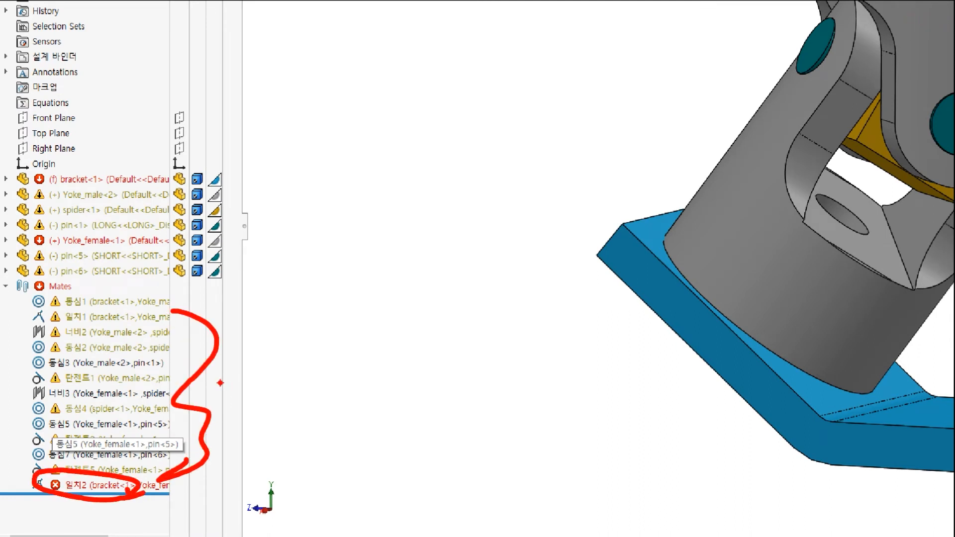
Examine the error and warning flags on the mates listed in the feature tree
{"action": "key", "text": "Escape"}
{"action": "key", "text": "ctrl+1"}
{"action": "scroll", "coordinate": [39, 460], "scroll_direction": "up", "scroll_amount": 3}
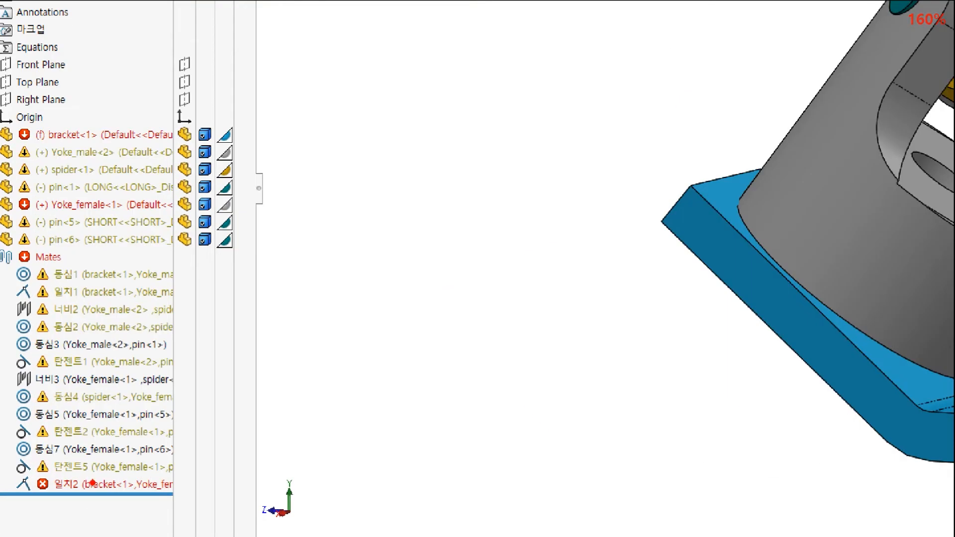
{"action": "mouse_move", "coordinate": [187, 488]}
{"action": "left_mouse_down"}
{"action": "mouse_move", "coordinate": [190, 422]}
{"action": "mouse_move", "coordinate": [165, 297]}
{"action": "left_mouse_up"}
{"action": "key", "text": "Escape"}
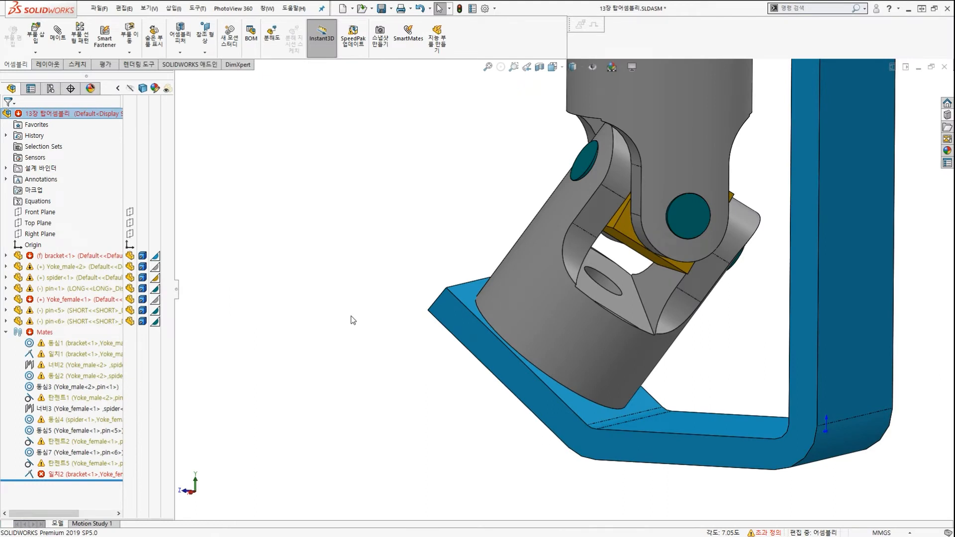
{"action": "key", "text": "ctrl+2"}
{"action": "mouse_move", "coordinate": [128, 344]}
{"action": "left_mouse_down"}
{"action": "mouse_move", "coordinate": [141, 378]}
{"action": "mouse_move", "coordinate": [128, 478]}
{"action": "left_mouse_up"}
{"action": "key", "text": "Escape"}
Delete the coincident mate 일치2 between bracket<1> and Yoke_female<1>
{"action": "left_click", "coordinate": [64, 475]}
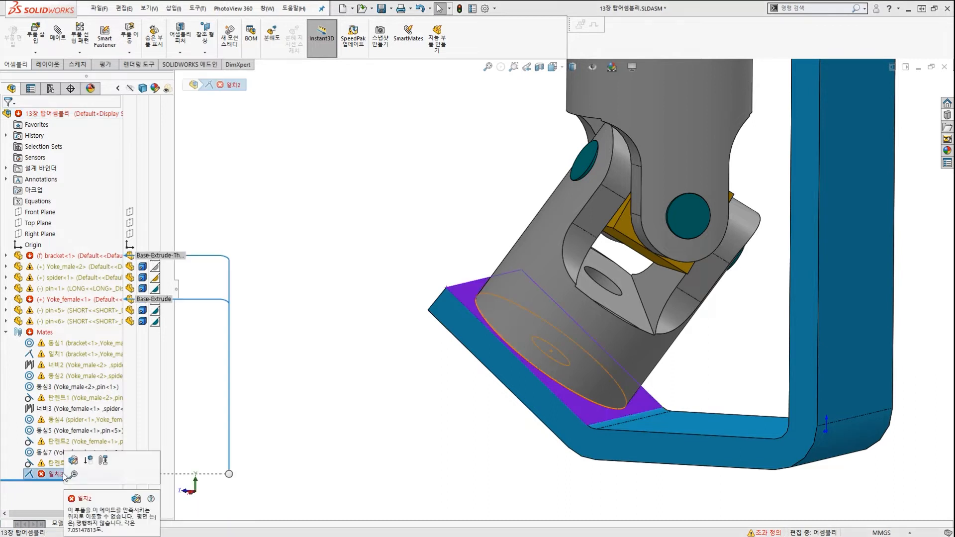
{"action": "key", "text": "Delete"}
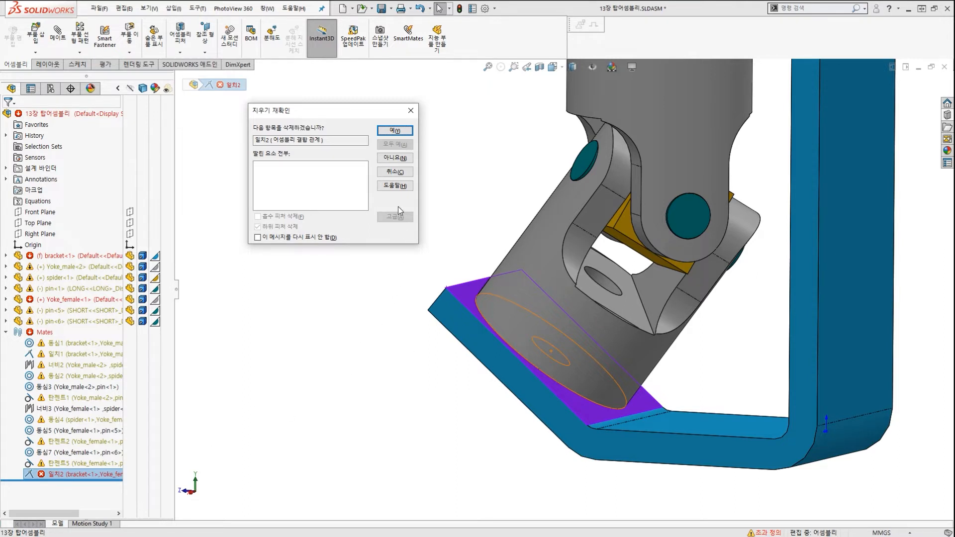
{"action": "left_click", "coordinate": [394, 131]}
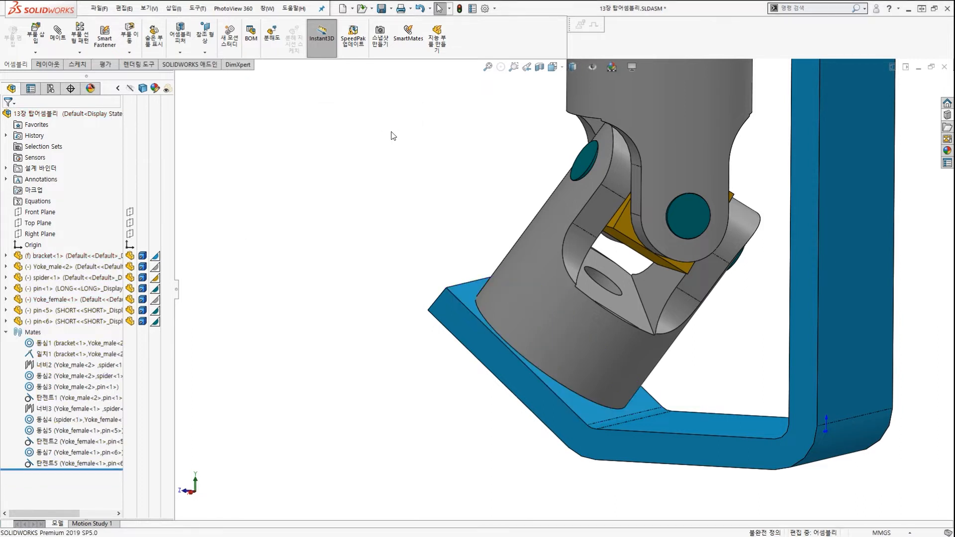
Examine the whole joint and bracket assembly from several side angles
{"action": "middle_click_drag", "start_coordinate": [469, 366], "coordinate": [581, 308]}
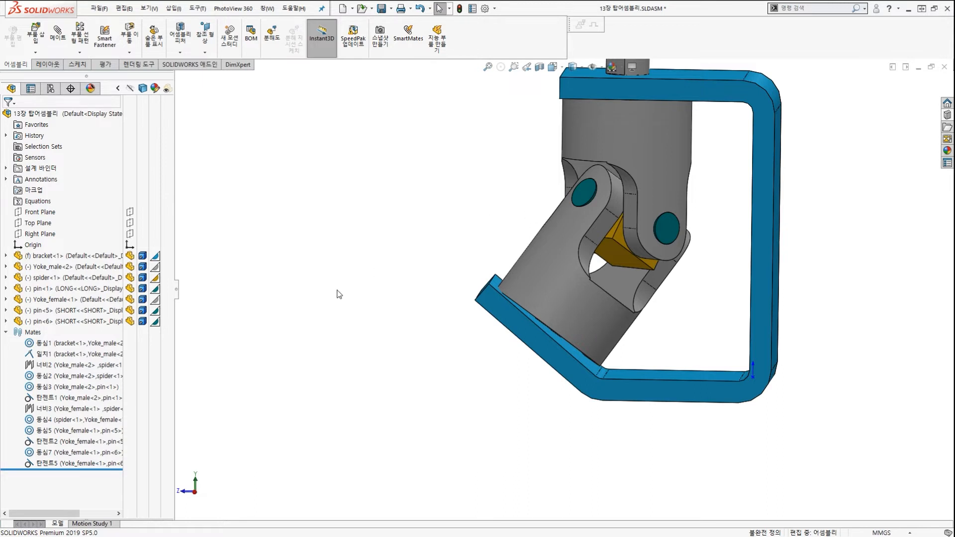
{"action": "mouse_move", "coordinate": [199, 251]}
{"action": "left_mouse_down"}
{"action": "mouse_move", "coordinate": [183, 294]}
{"action": "mouse_move", "coordinate": [170, 462]}
{"action": "left_mouse_up"}
{"action": "key", "text": "Escape"}
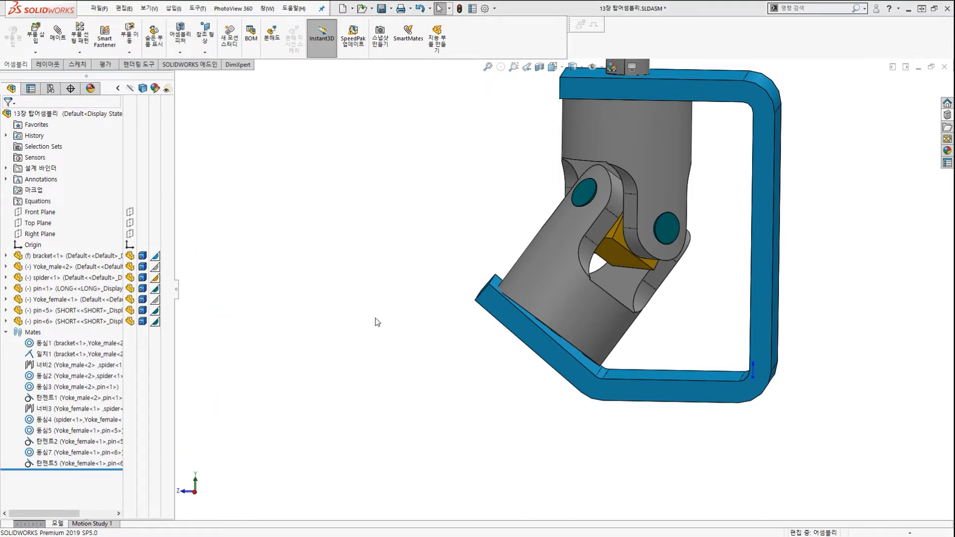
{"action": "scroll", "coordinate": [543, 279], "scroll_direction": "up", "scroll_amount": 2}
{"action": "scroll", "coordinate": [594, 232], "scroll_direction": "down", "scroll_amount": 1}
{"action": "scroll", "coordinate": [605, 232], "scroll_direction": "up", "scroll_amount": 1}
{"action": "scroll", "coordinate": [649, 235], "scroll_direction": "down", "scroll_amount": 2}
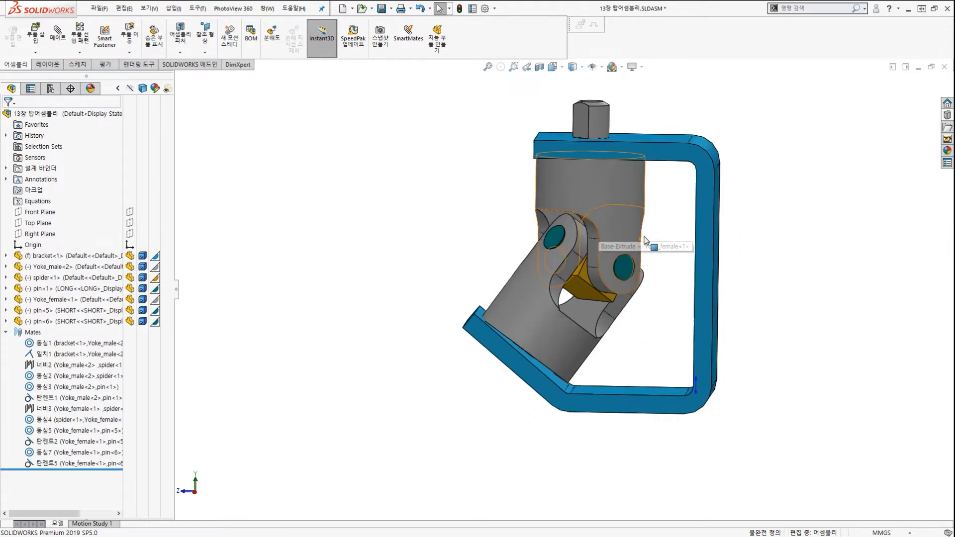
{"action": "scroll", "coordinate": [623, 262], "scroll_direction": "up", "scroll_amount": 2}
{"action": "mouse_move", "coordinate": [623, 262]}
{"action": "middle_mouse_down"}
{"action": "mouse_move", "coordinate": [633, 267]}
{"action": "mouse_move", "coordinate": [630, 279]}
{"action": "middle_mouse_up"}
{"action": "scroll", "coordinate": [630, 280], "scroll_direction": "down", "scroll_amount": 1}
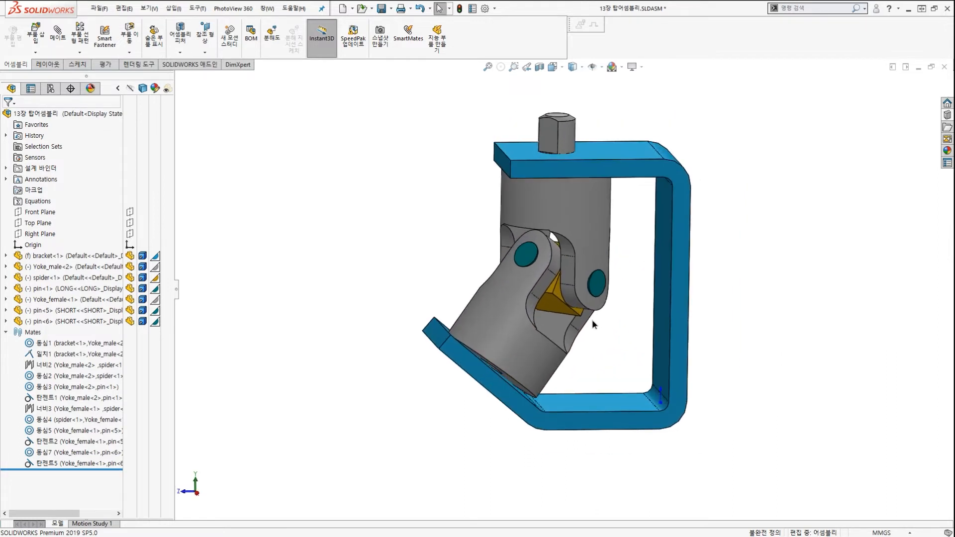
{"action": "middle_click_drag", "start_coordinate": [591, 320], "coordinate": [566, 339]}
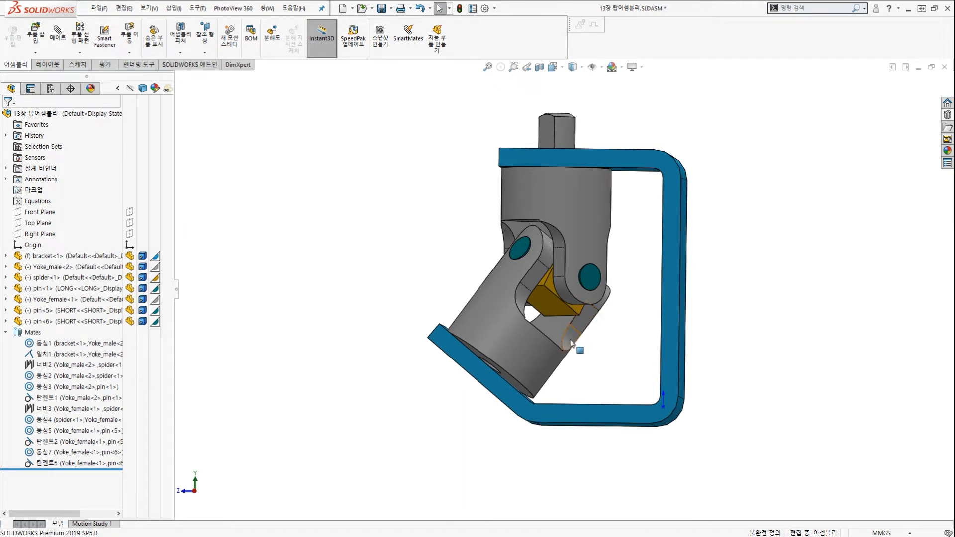
Add a parallel mate between the round end face of Yoke_female<1> and the inner face of the bracket's slanted flange
{"action": "left_click_drag", "start_coordinate": [579, 346], "coordinate": [538, 366]}
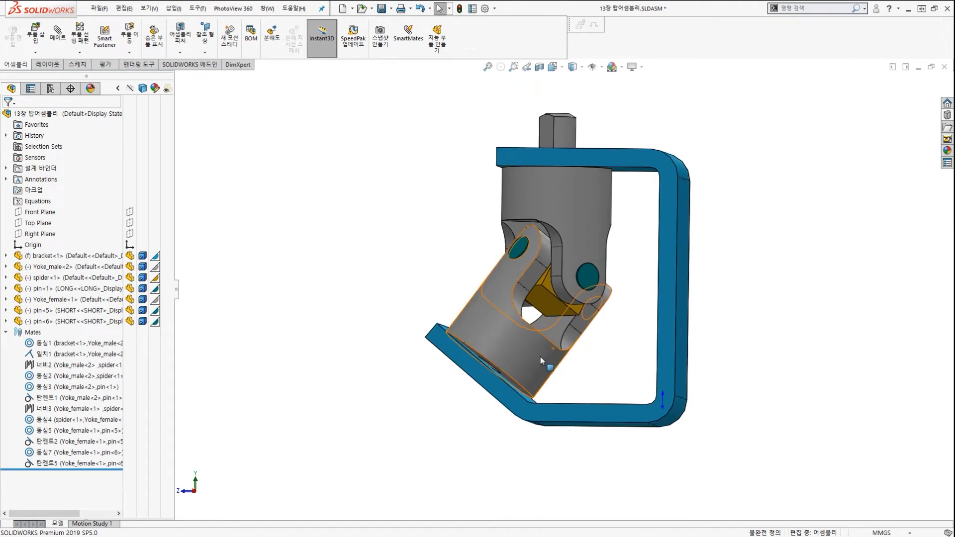
{"action": "scroll", "coordinate": [527, 367], "scroll_direction": "down", "scroll_amount": 3}
{"action": "scroll", "coordinate": [523, 368], "scroll_direction": "down", "scroll_amount": 3}
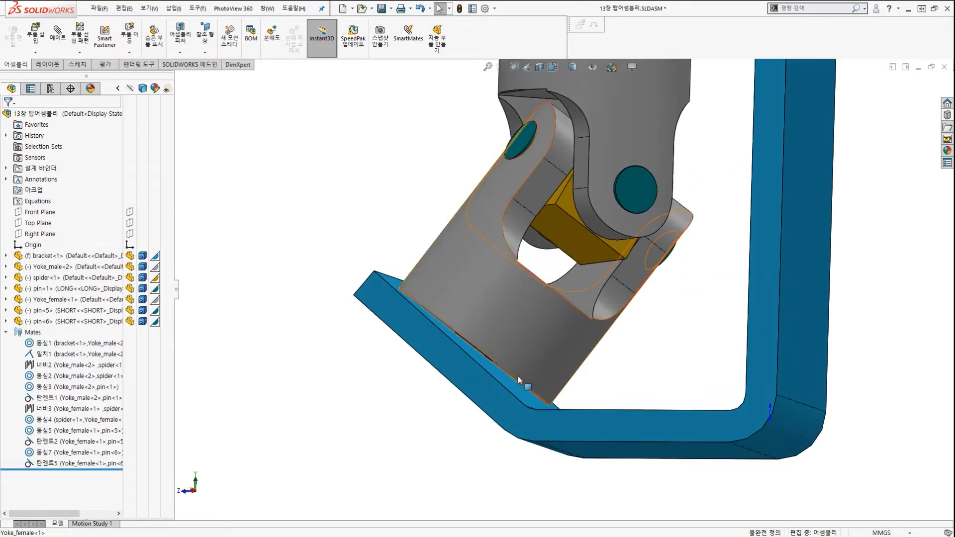
{"action": "left_click", "coordinate": [524, 353]}
{"action": "key", "text": "Escape"}
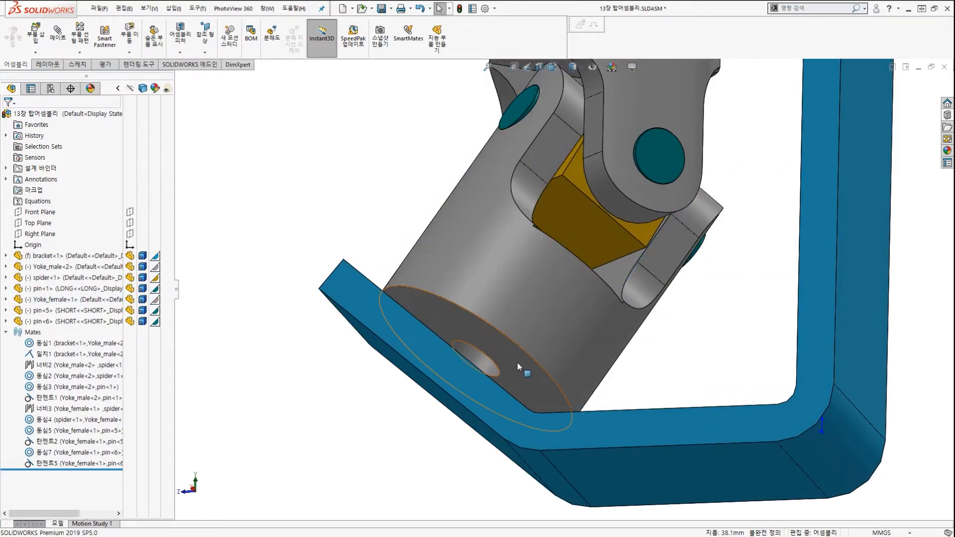
{"action": "left_click", "coordinate": [517, 363]}
{"action": "middle_click_drag", "start_coordinate": [517, 363], "coordinate": [456, 375]}
{"action": "left_click", "coordinate": [455, 374], "text": "ctrl"}
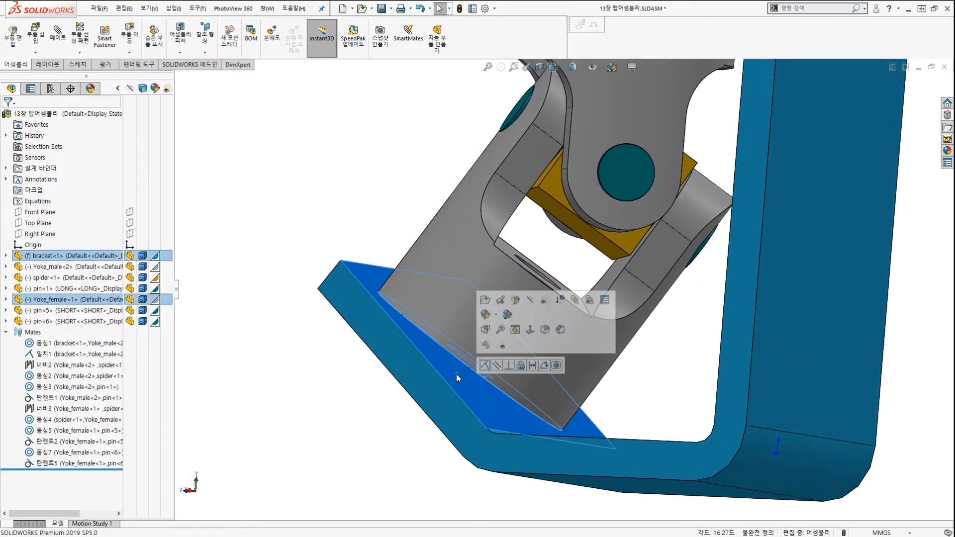
{"action": "left_click", "coordinate": [499, 364]}
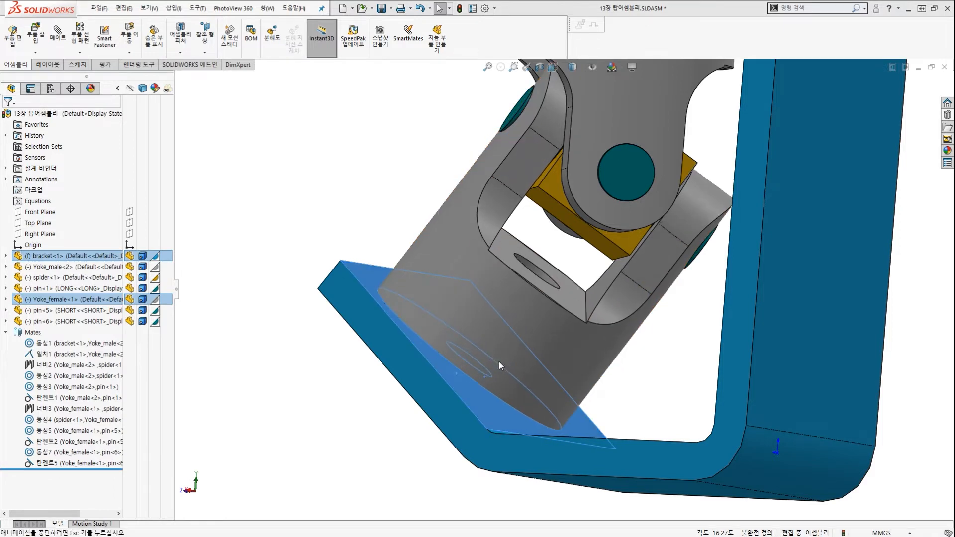
Rotate the Yoke_male<2> shaft by hand to check how the universal joint moves inside the bracket
{"action": "scroll", "coordinate": [500, 360], "scroll_direction": "up", "scroll_amount": 5}
{"action": "middle_click_drag", "start_coordinate": [523, 293], "coordinate": [569, 313]}
{"action": "scroll", "coordinate": [585, 195], "scroll_direction": "down", "scroll_amount": 3}
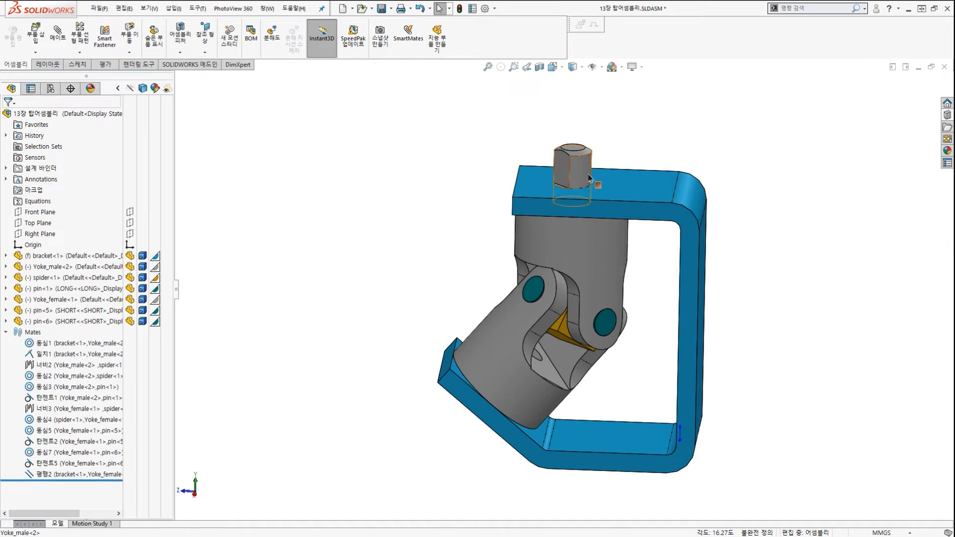
{"action": "left_click", "coordinate": [500, 341]}
{"action": "mouse_move", "coordinate": [501, 341]}
{"action": "left_mouse_down"}
{"action": "mouse_move", "coordinate": [480, 347]}
{"action": "mouse_move", "coordinate": [502, 343]}
{"action": "left_mouse_up"}
{"action": "left_click_drag", "start_coordinate": [598, 251], "coordinate": [382, 286]}
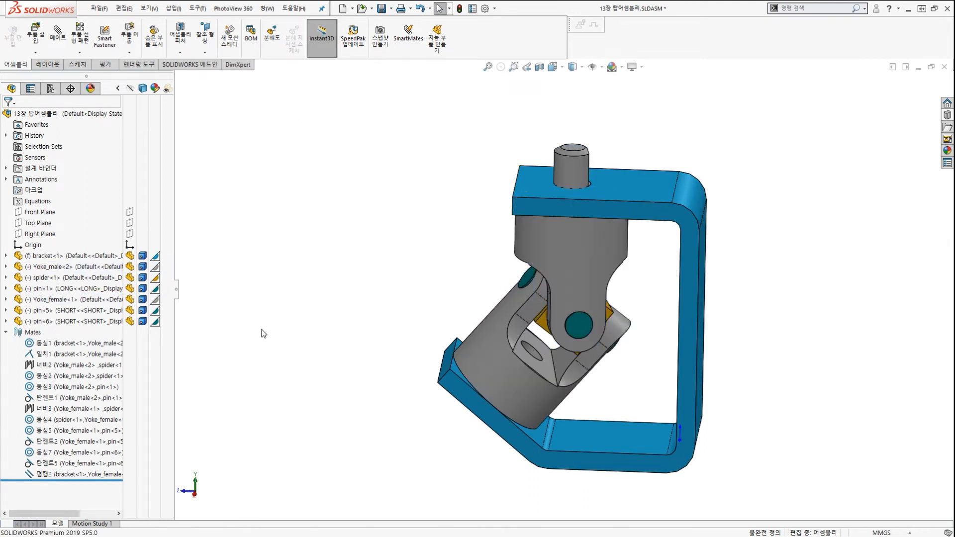
{"action": "mouse_move", "coordinate": [28, 333]}
{"action": "left_mouse_down"}
{"action": "mouse_move", "coordinate": [19, 327]}
{"action": "mouse_move", "coordinate": [54, 309]}
{"action": "mouse_move", "coordinate": [33, 335]}
{"action": "left_mouse_up"}
{"action": "key", "text": "Escape"}
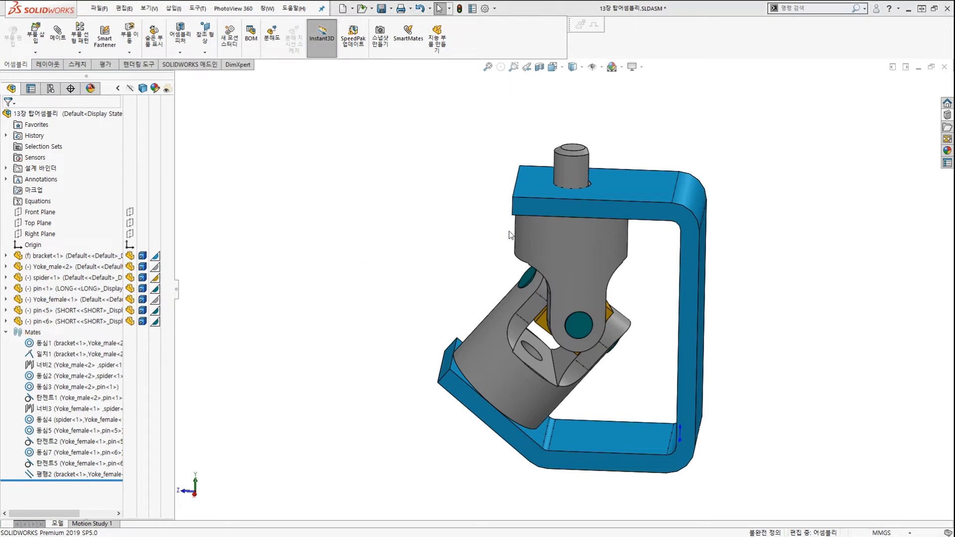
{"action": "mouse_move", "coordinate": [581, 175]}
{"action": "left_mouse_down"}
{"action": "mouse_move", "coordinate": [553, 135]}
{"action": "mouse_move", "coordinate": [555, 181]}
{"action": "left_mouse_up"}
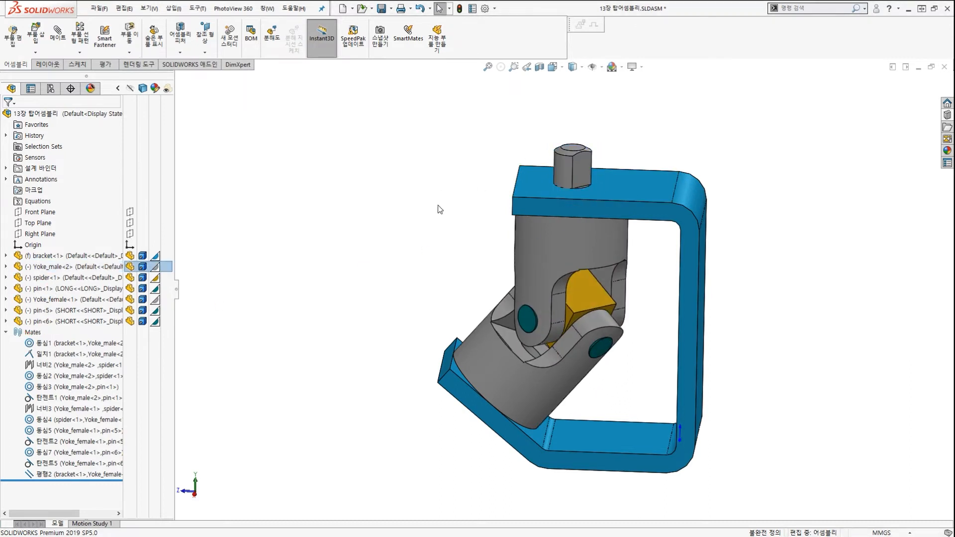
Save the assembly together with the modified pin.sldprt, and collapse the Mates folder in the feature tree
{"action": "key", "text": "ctrl+s"}
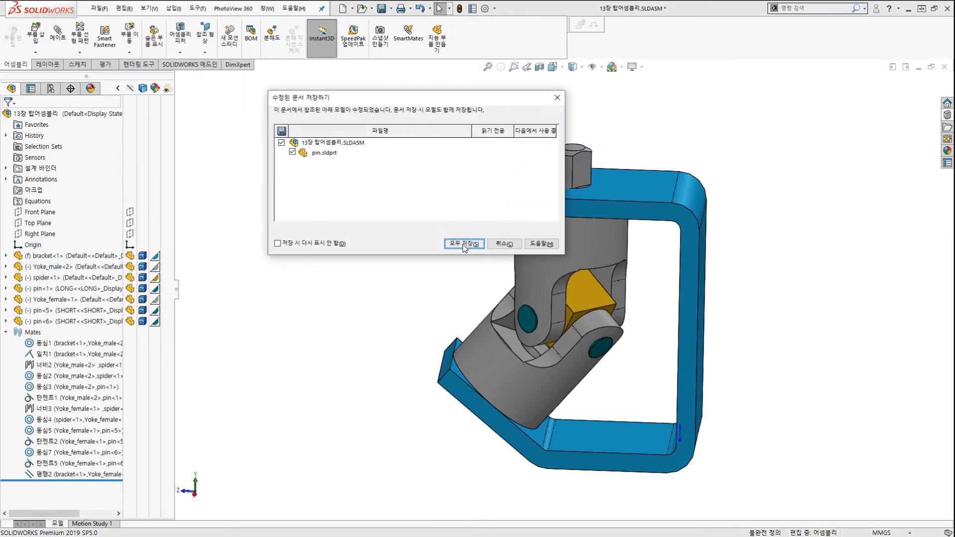
{"action": "left_click", "coordinate": [463, 243]}
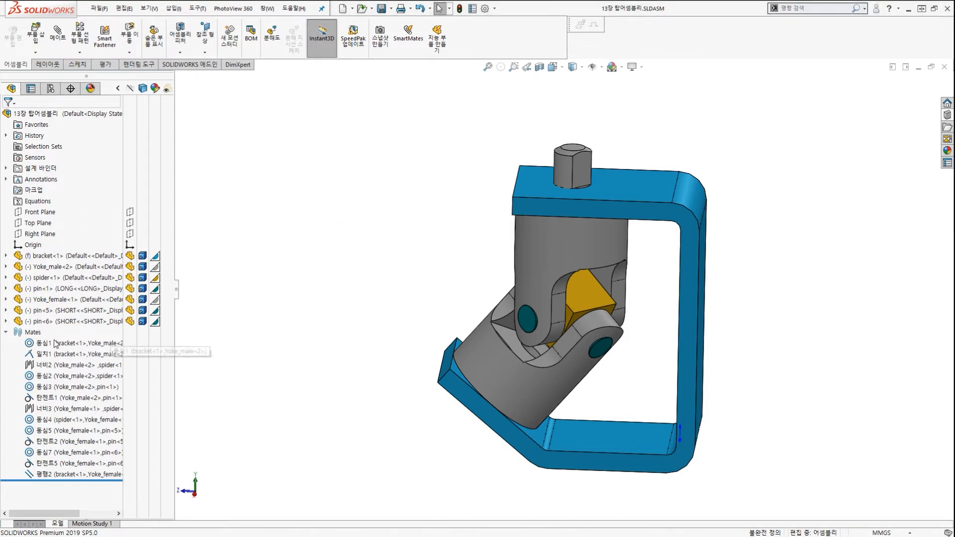
{"action": "left_click", "coordinate": [5, 332]}
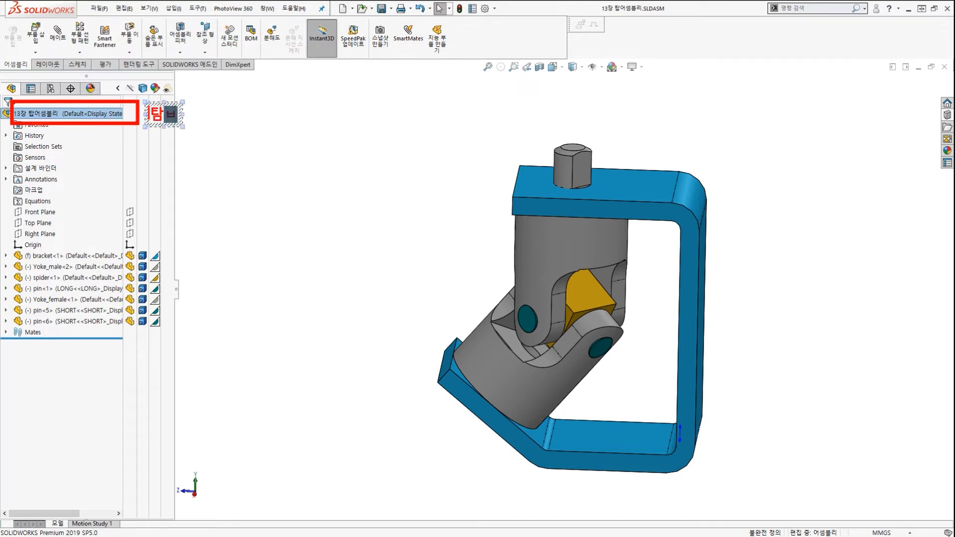
{"action": "type", "text": "탑어세;ㅁ"}
{"action": "key", "text": "BackSpace"}
{"action": "key", "text": "BackSpace"}
{"action": "key", "text": "BackSpace"}
{"action": "type", "text": "셈블리"}
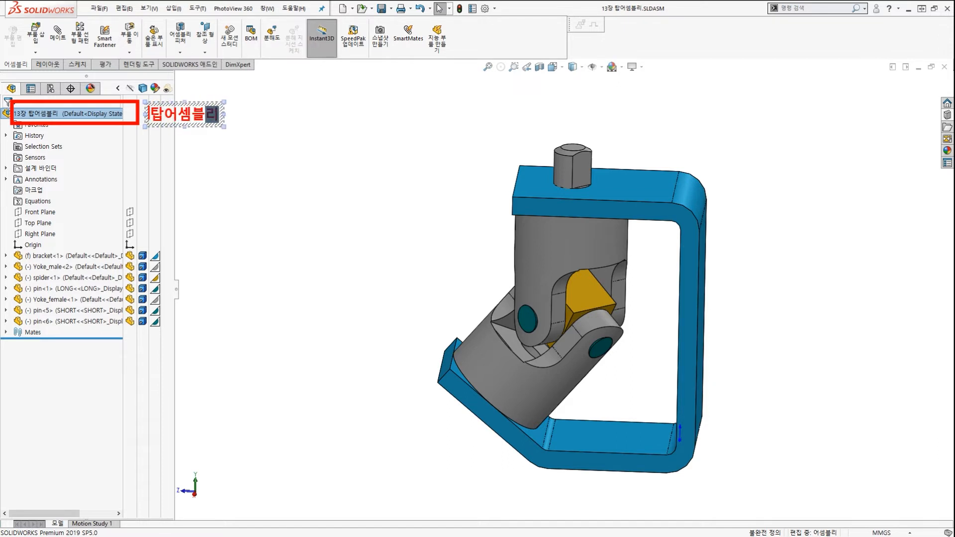
{"action": "type", "text": " ="}
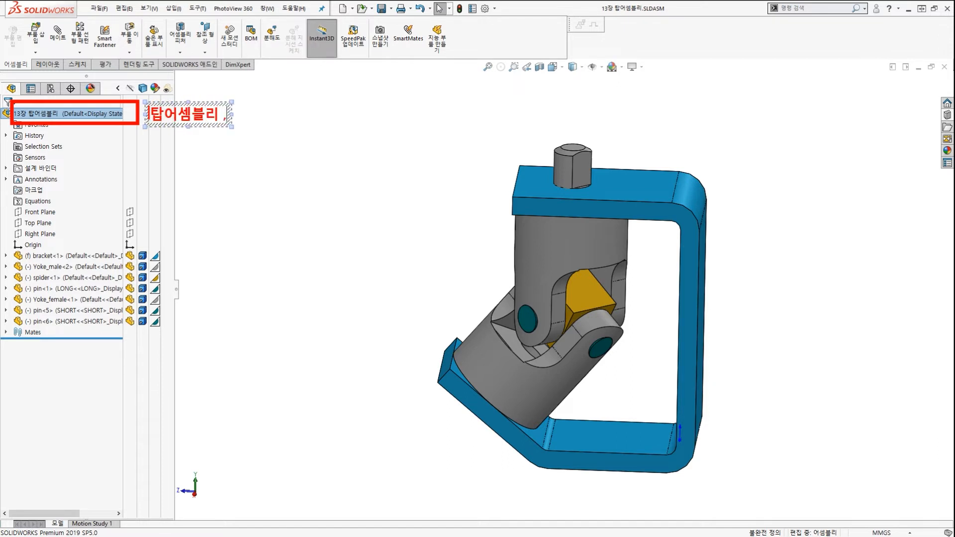
{"action": "type", "text": " 최상위어셈블"}
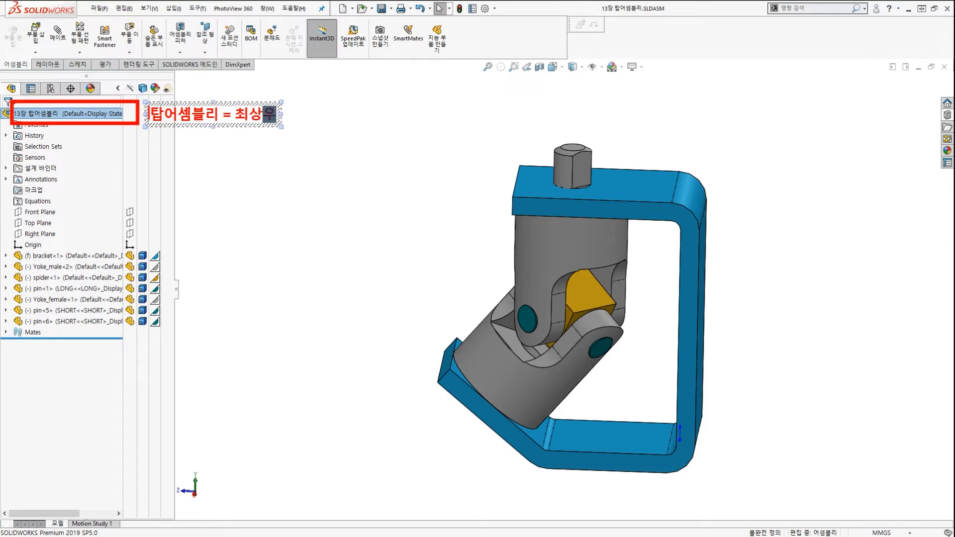
{"action": "type", "text": "리"}
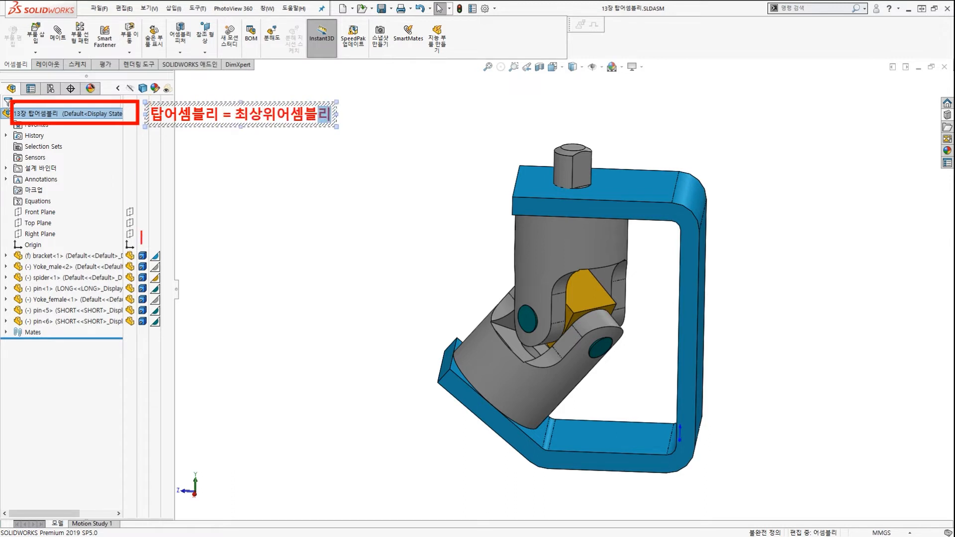
{"action": "left_click", "coordinate": [216, 173]}
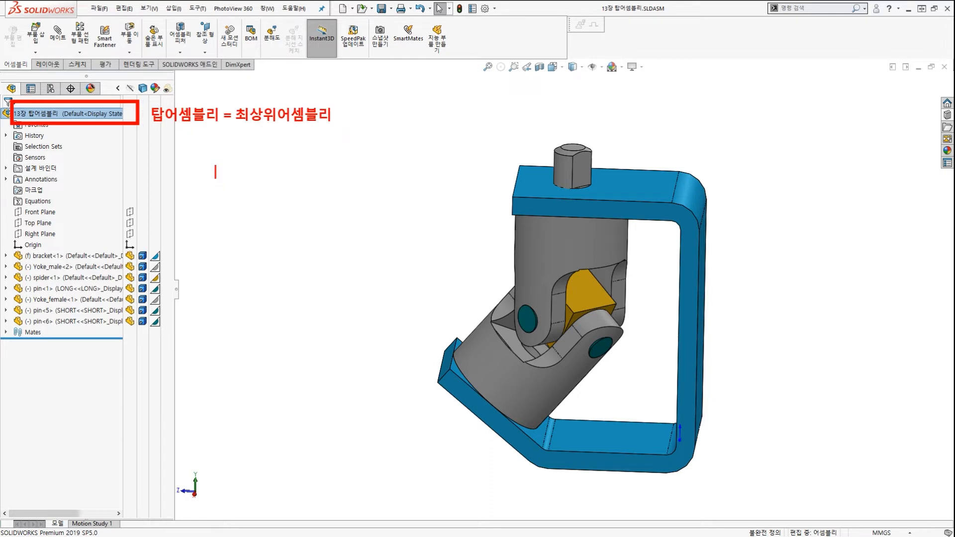
{"action": "left_click_drag", "start_coordinate": [144, 95], "coordinate": [349, 132]}
{"action": "left_click_drag", "start_coordinate": [172, 127], "coordinate": [148, 224]}
{"action": "mouse_move", "coordinate": [194, 134]}
{"action": "left_mouse_down"}
{"action": "mouse_move", "coordinate": [208, 190]}
{"action": "mouse_move", "coordinate": [154, 254]}
{"action": "mouse_move", "coordinate": [169, 308]}
{"action": "mouse_move", "coordinate": [174, 292]}
{"action": "left_mouse_up"}
{"action": "mouse_move", "coordinate": [256, 151]}
{"action": "left_mouse_down"}
{"action": "mouse_move", "coordinate": [270, 282]}
{"action": "mouse_move", "coordinate": [187, 318]}
{"action": "left_mouse_up"}
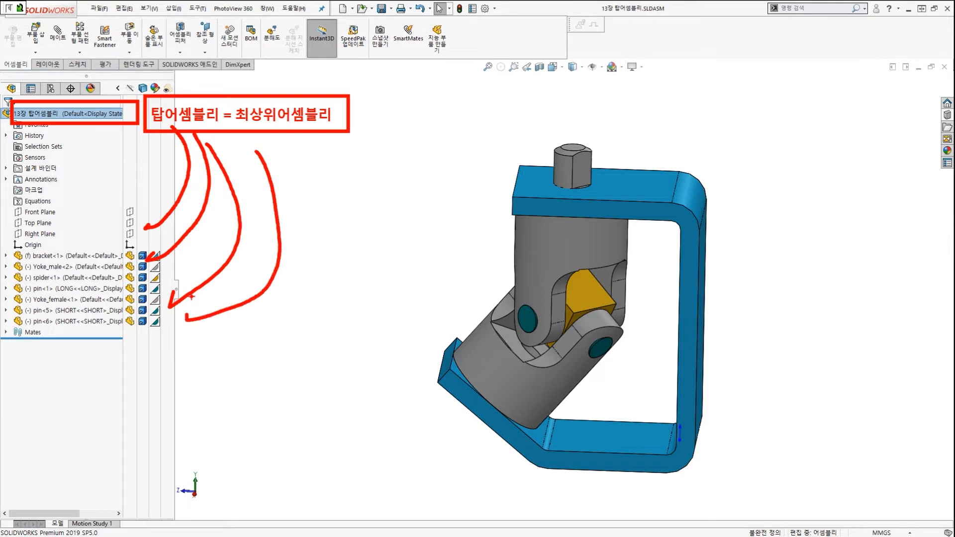
{"action": "mouse_move", "coordinate": [243, 110]}
{"action": "left_mouse_down"}
{"action": "mouse_move", "coordinate": [321, 144]}
{"action": "mouse_move", "coordinate": [326, 128]}
{"action": "mouse_move", "coordinate": [132, 381]}
{"action": "left_mouse_up"}
{"action": "mouse_move", "coordinate": [95, 348]}
{"action": "left_mouse_down"}
{"action": "mouse_move", "coordinate": [90, 370]}
{"action": "mouse_move", "coordinate": [72, 382]}
{"action": "left_mouse_up"}
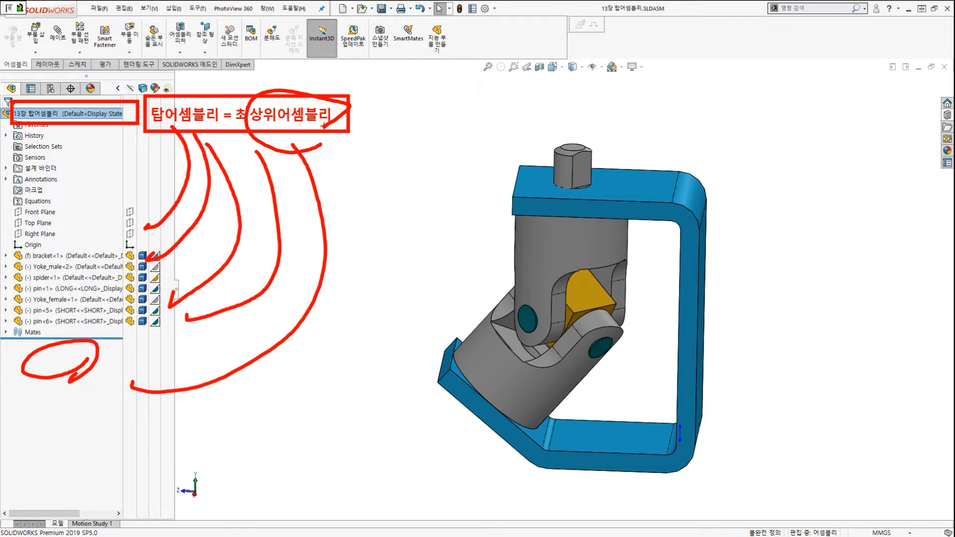
{"action": "mouse_move", "coordinate": [324, 127]}
{"action": "left_mouse_down"}
{"action": "mouse_move", "coordinate": [279, 137]}
{"action": "mouse_move", "coordinate": [318, 117]}
{"action": "left_mouse_up"}
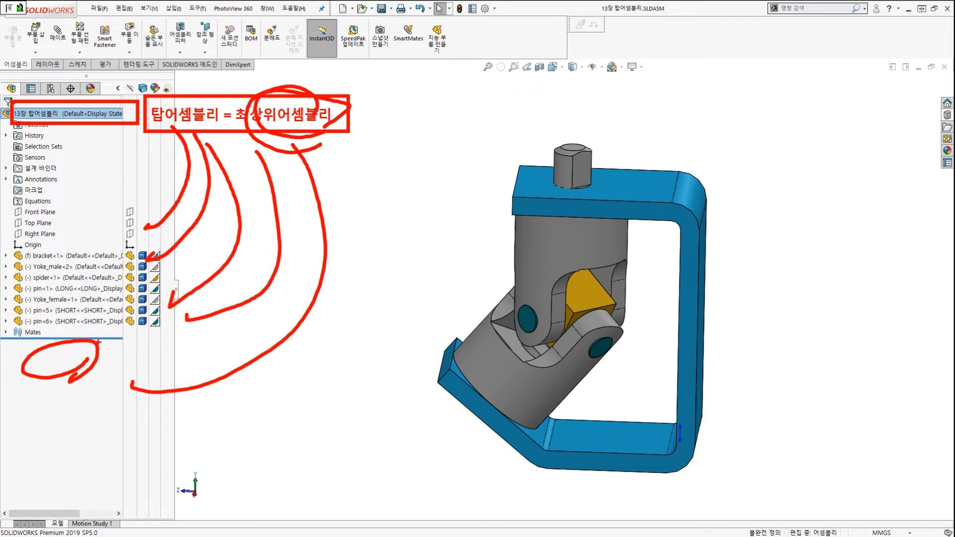
{"action": "left_click_drag", "start_coordinate": [28, 348], "coordinate": [157, 388]}
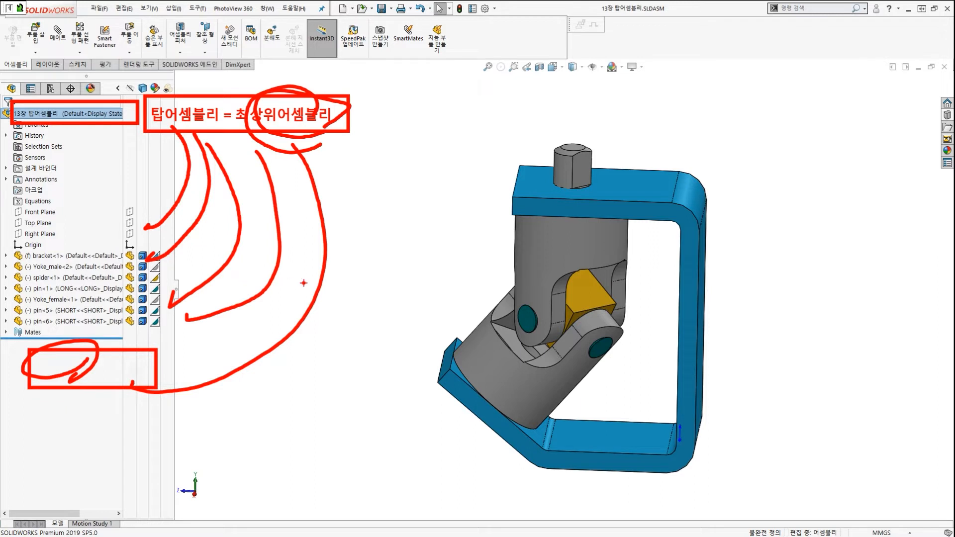
{"action": "key", "text": "Escape"}
{"action": "key", "text": "ctrl+2"}
{"action": "mouse_move", "coordinate": [532, 172]}
{"action": "left_mouse_down"}
{"action": "mouse_move", "coordinate": [498, 178]}
{"action": "mouse_move", "coordinate": [486, 106]}
{"action": "left_mouse_up"}
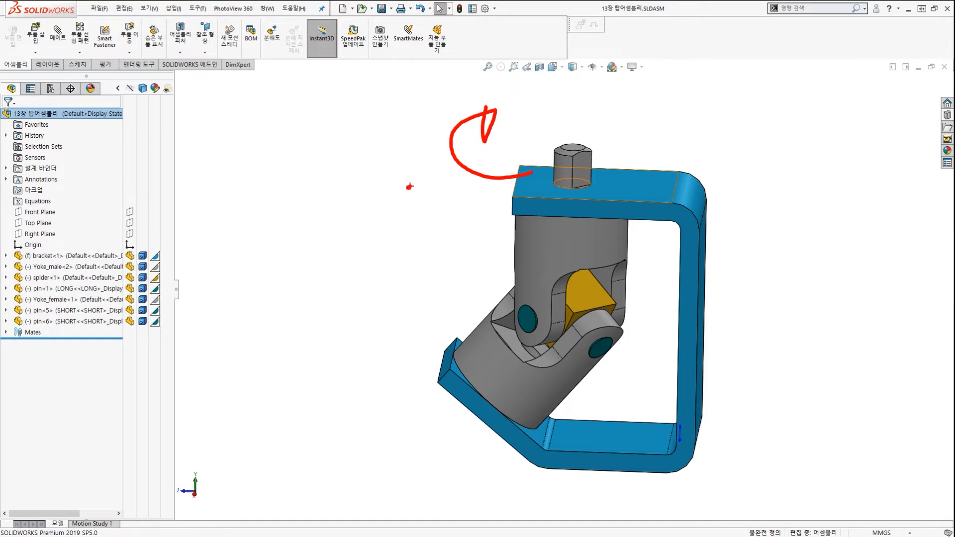
{"action": "key", "text": "Escape"}
{"action": "scroll", "coordinate": [433, 193], "scroll_direction": "up", "scroll_amount": 1}
{"action": "scroll", "coordinate": [641, 221], "scroll_direction": "down", "scroll_amount": 1}
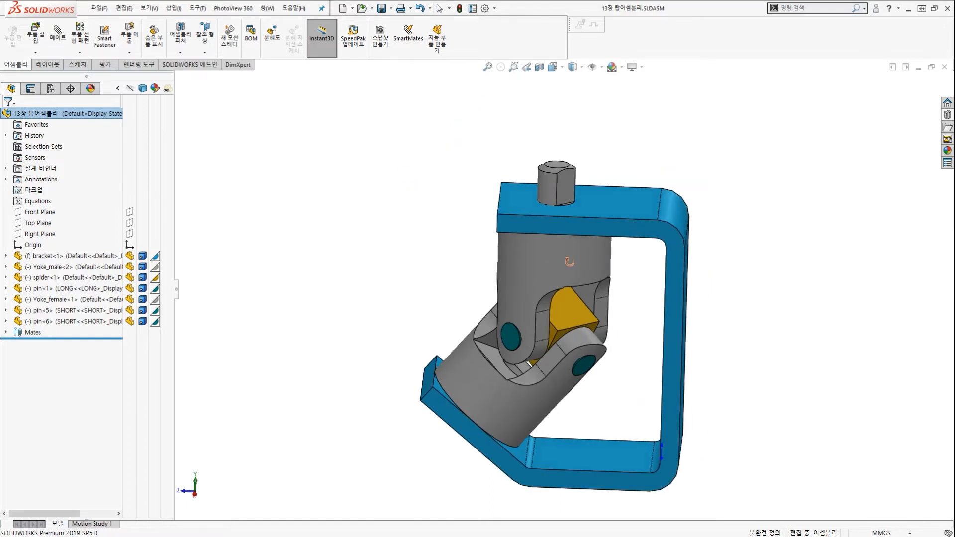
{"action": "middle_click_drag", "start_coordinate": [552, 256], "coordinate": [553, 263]}
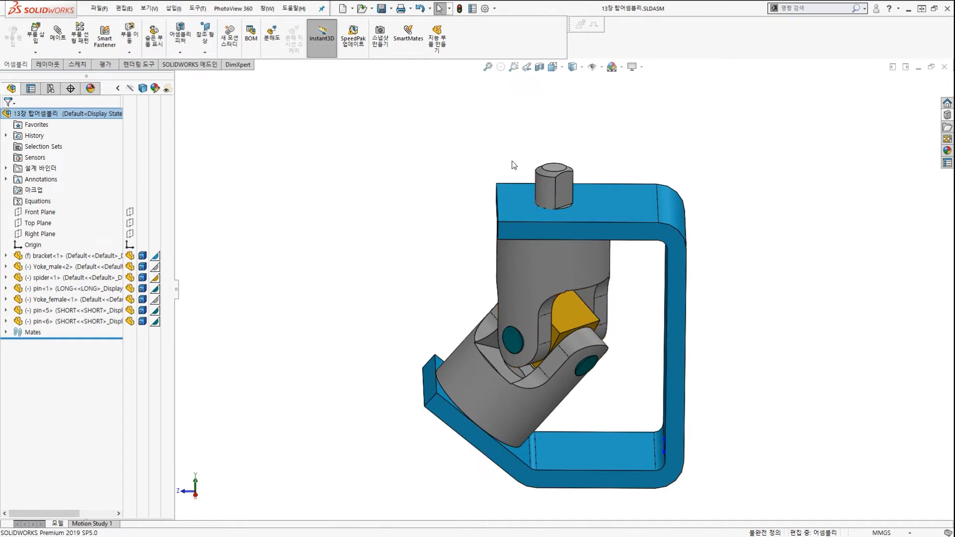
{"action": "key", "text": "ctrl+2"}
{"action": "left_click_drag", "start_coordinate": [727, 128], "coordinate": [634, 193]}
{"action": "mouse_move", "coordinate": [621, 154]}
{"action": "left_mouse_down"}
{"action": "mouse_move", "coordinate": [626, 206]}
{"action": "mouse_move", "coordinate": [654, 198]}
{"action": "left_mouse_up"}
{"action": "key", "text": "Escape"}
{"action": "scroll", "coordinate": [665, 191], "scroll_direction": "up", "scroll_amount": 1}
{"action": "middle_click_drag", "start_coordinate": [617, 220], "coordinate": [620, 215]}
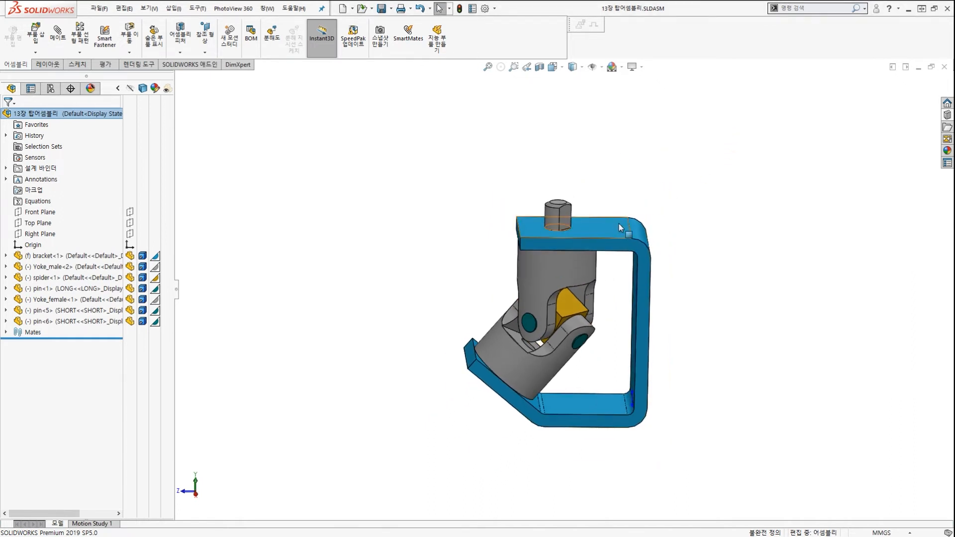
{"action": "left_click", "coordinate": [105, 11]}
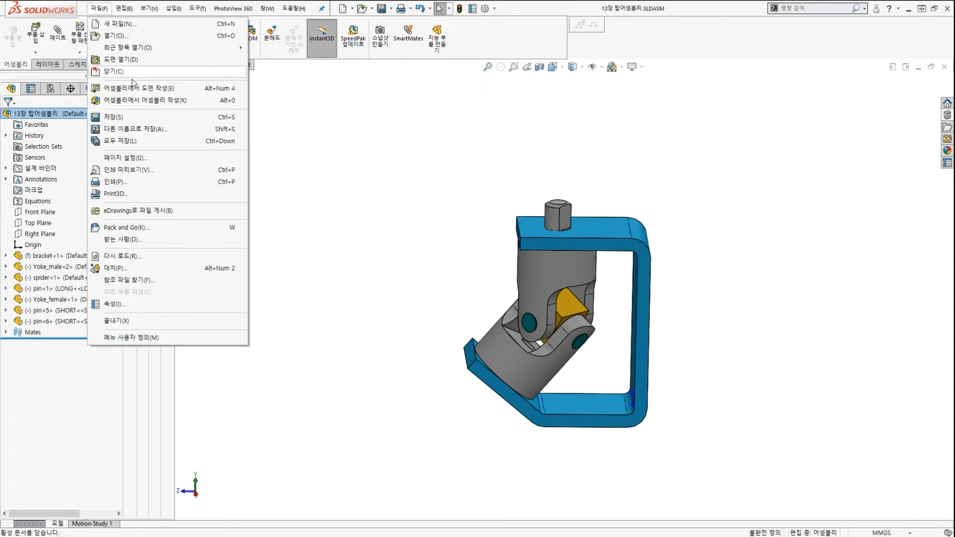
{"action": "left_click", "coordinate": [446, 135]}
{"action": "middle_click_drag", "start_coordinate": [446, 135], "coordinate": [416, 181]}
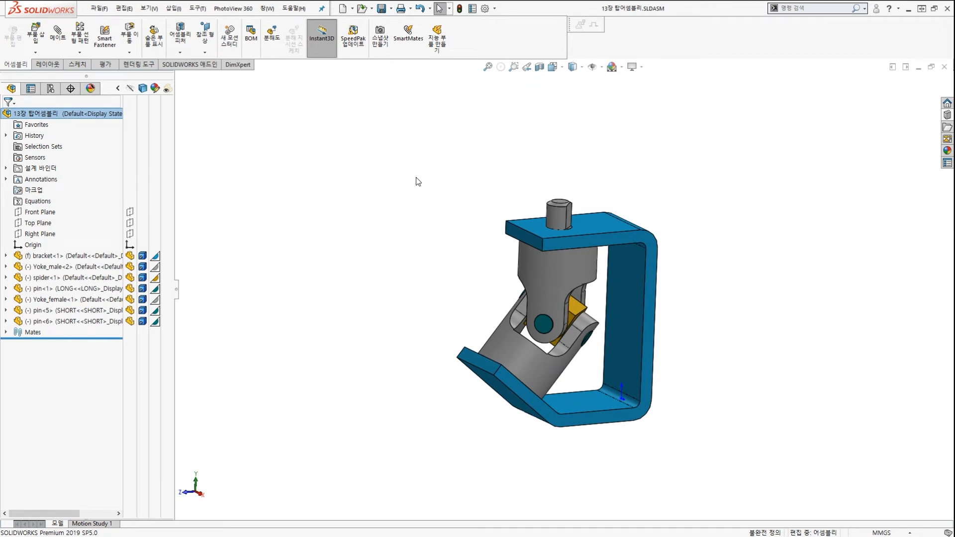
Create a new assembly from the Assembly_MM template and close the Begin Assembly command without inserting a component
{"action": "left_click", "coordinate": [343, 10]}
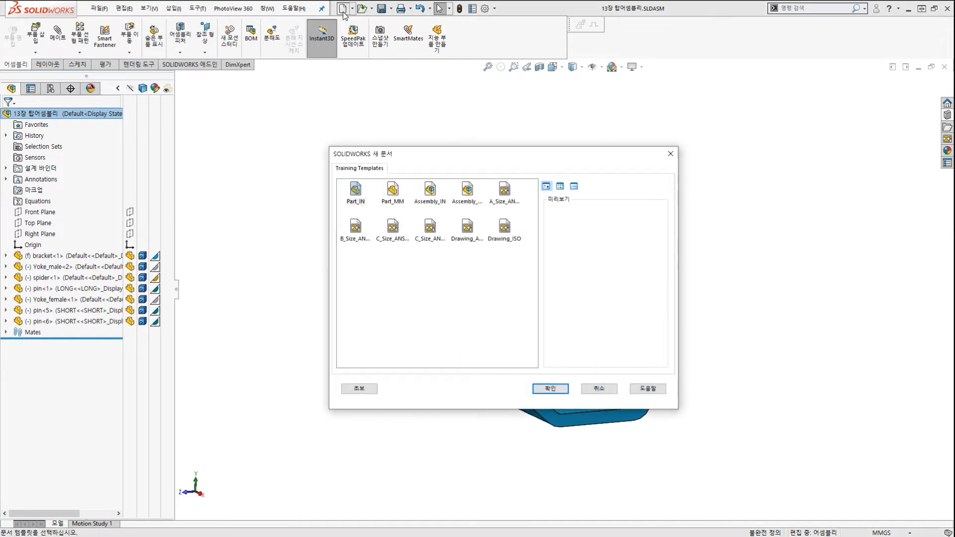
{"action": "left_click", "coordinate": [468, 192]}
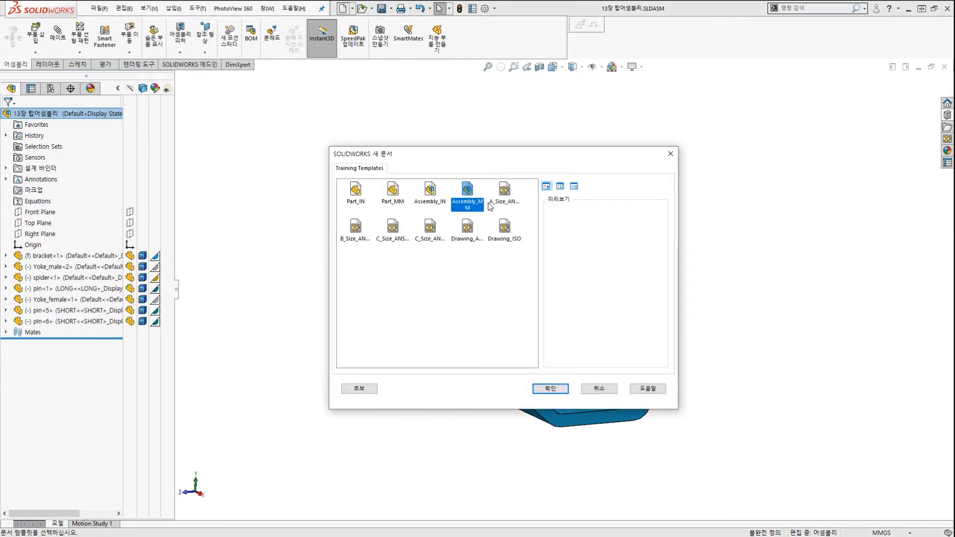
{"action": "left_click_drag", "start_coordinate": [482, 216], "coordinate": [436, 204]}
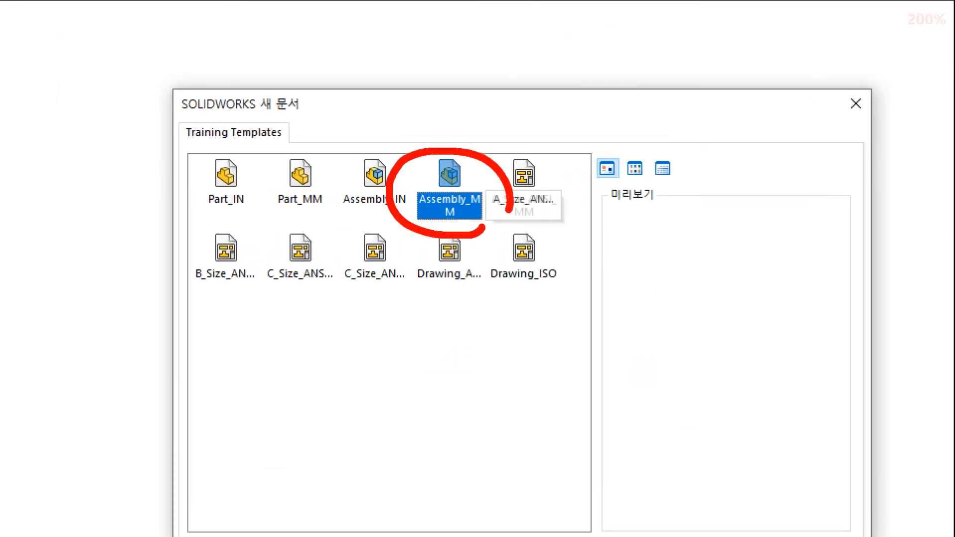
{"action": "double_click", "coordinate": [466, 192]}
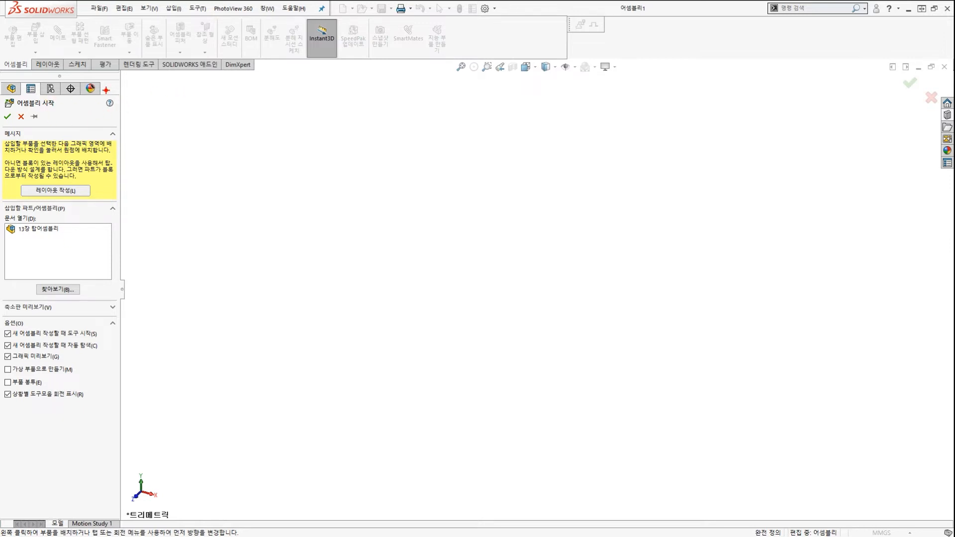
{"action": "mouse_move", "coordinate": [106, 84]}
{"action": "left_mouse_down"}
{"action": "mouse_move", "coordinate": [100, 149]}
{"action": "mouse_move", "coordinate": [73, 195]}
{"action": "left_mouse_up"}
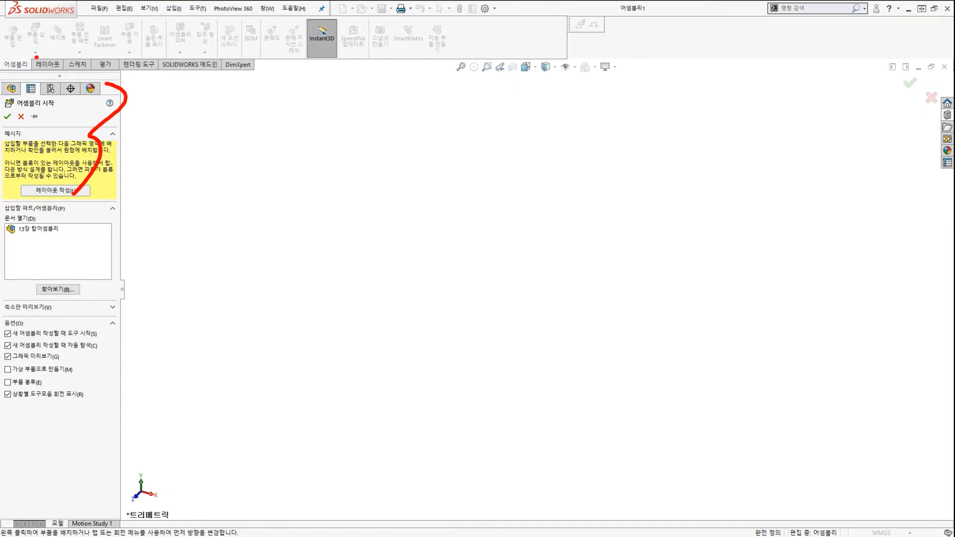
{"action": "mouse_move", "coordinate": [35, 56]}
{"action": "left_mouse_down"}
{"action": "mouse_move", "coordinate": [44, 20]}
{"action": "mouse_move", "coordinate": [44, 55]}
{"action": "mouse_move", "coordinate": [56, 45]}
{"action": "left_mouse_up"}
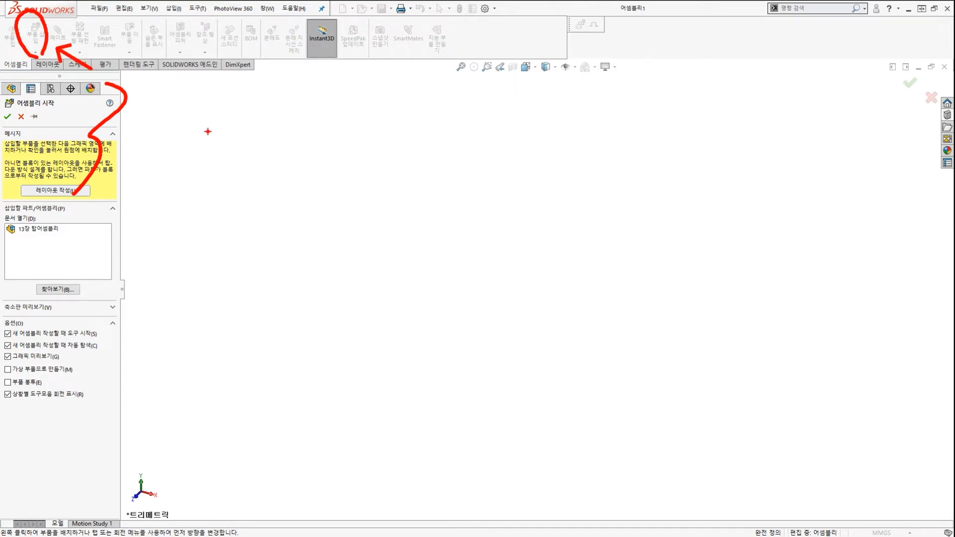
{"action": "key", "text": "Escape"}
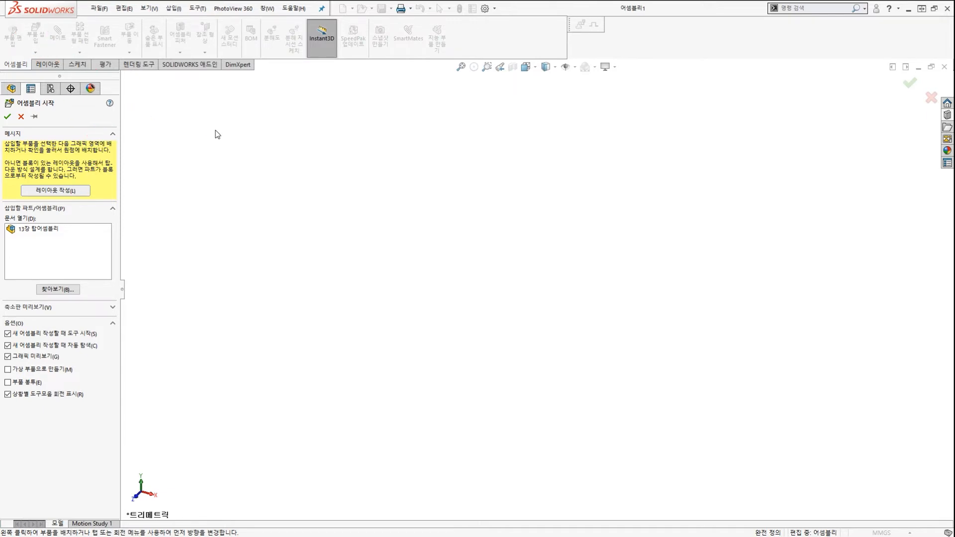
{"action": "key", "text": "Escape"}
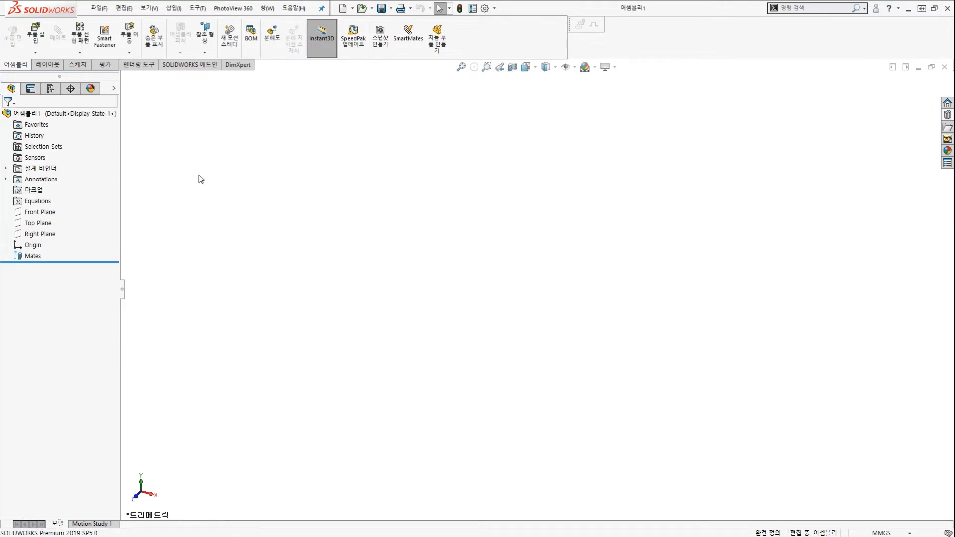
Turn on the display of origins in the empty assembly
{"action": "left_click", "coordinate": [946, 127]}
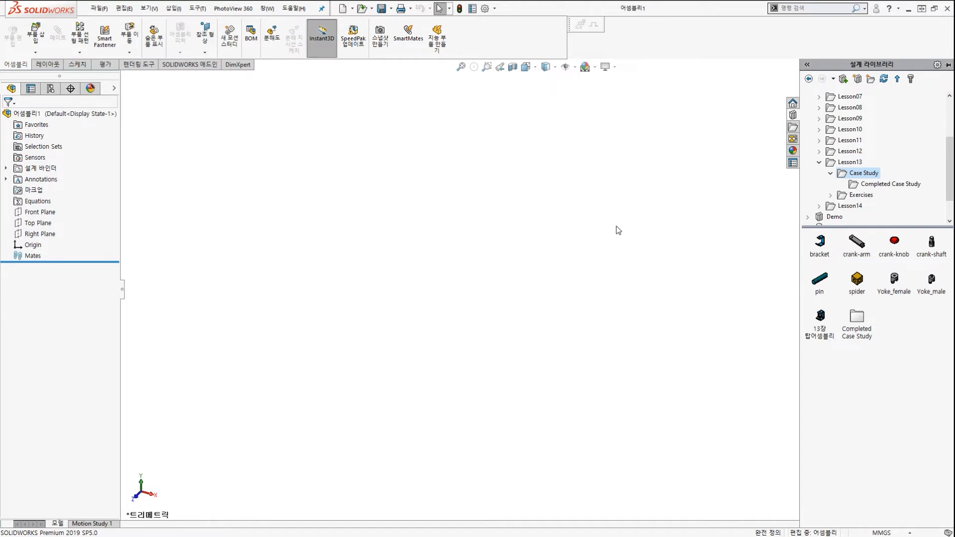
{"action": "key", "text": "ctrl+2"}
{"action": "left_click_drag", "start_coordinate": [571, 299], "coordinate": [555, 315]}
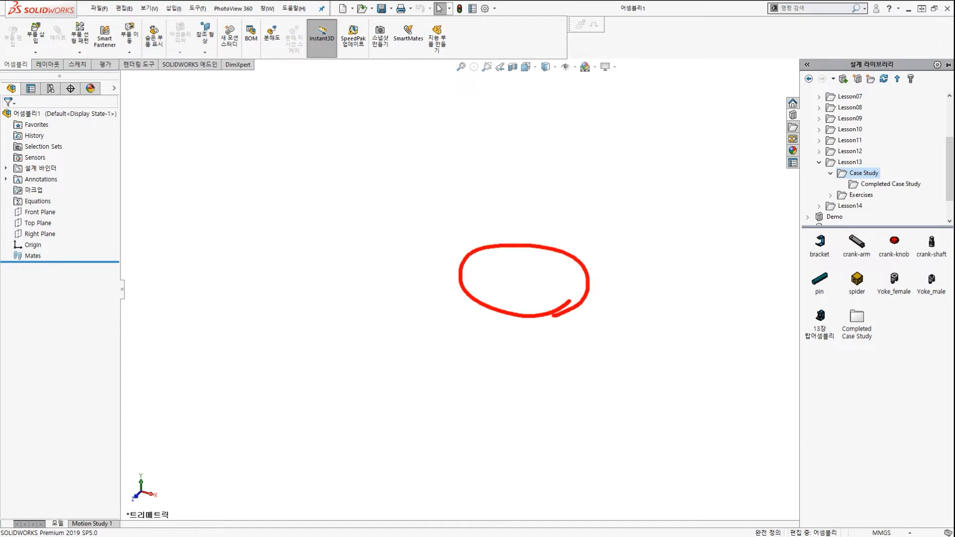
{"action": "key", "text": "Escape"}
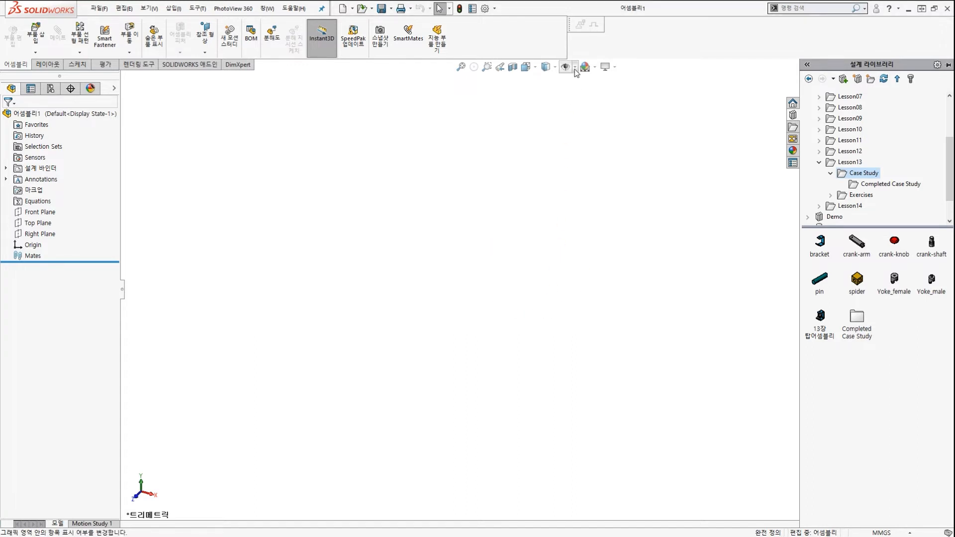
{"action": "left_click", "coordinate": [575, 68]}
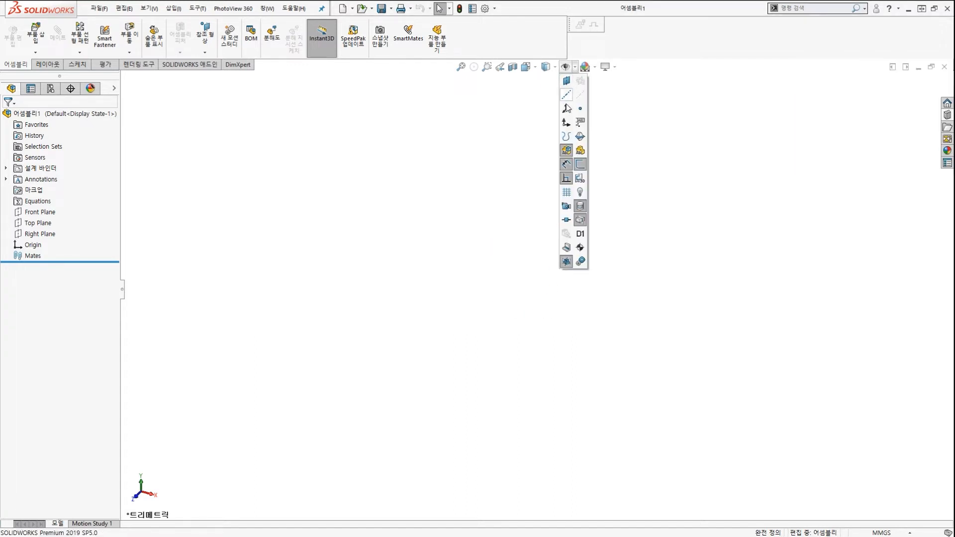
{"action": "left_click", "coordinate": [566, 122]}
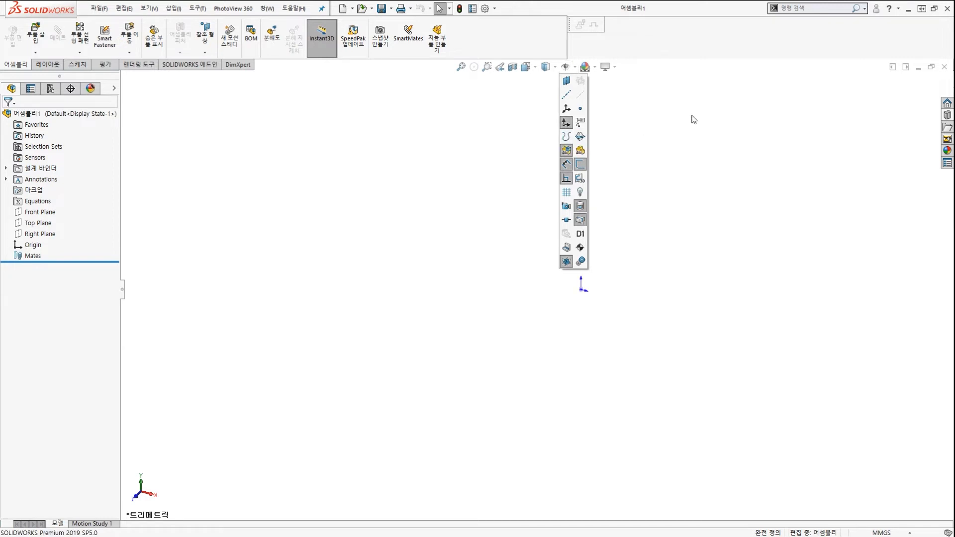
Insert one crank-arm from the Lesson13 Case Study library folder at the assembly origin, without adding further copies
{"action": "left_click", "coordinate": [946, 115]}
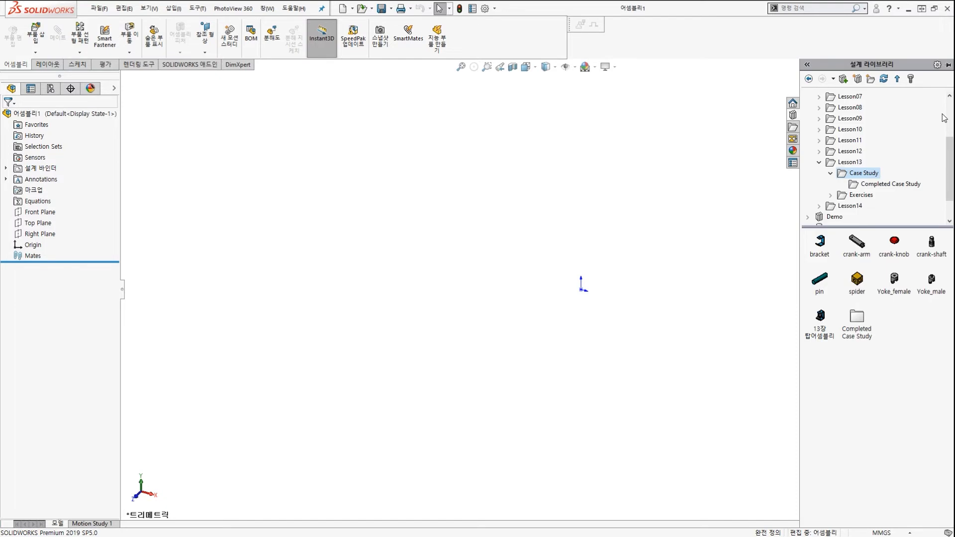
{"action": "left_click", "coordinate": [856, 244]}
{"action": "mouse_move", "coordinate": [861, 248]}
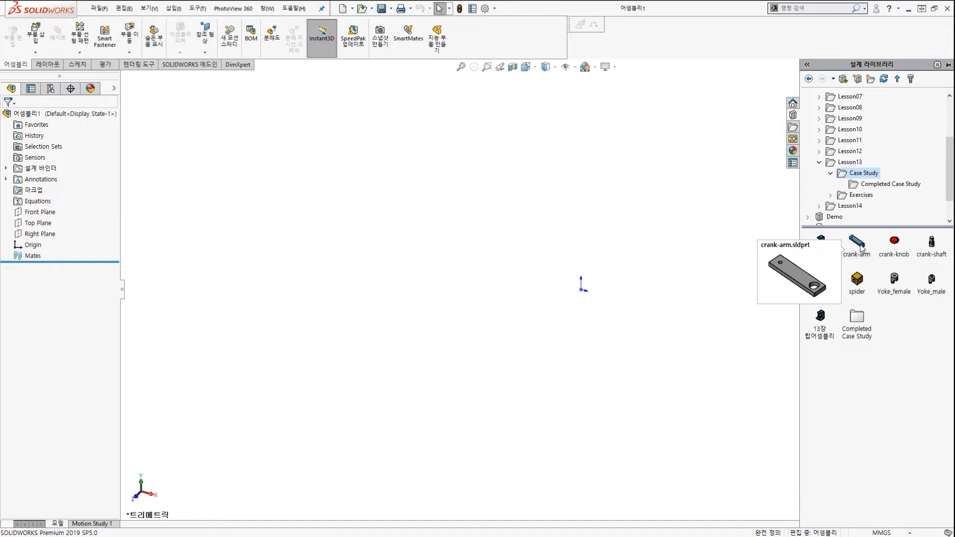
{"action": "left_click", "coordinate": [859, 251]}
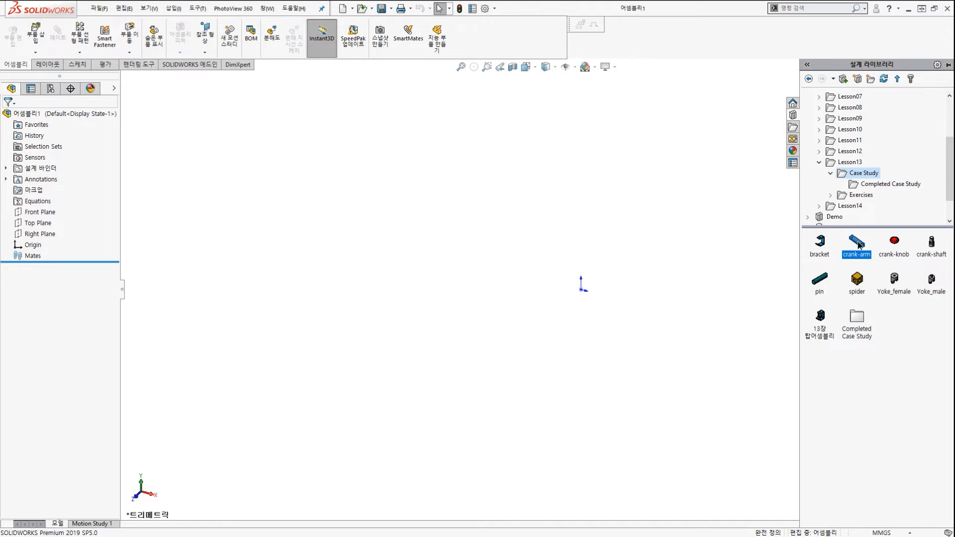
{"action": "left_click_drag", "start_coordinate": [859, 243], "coordinate": [657, 204]}
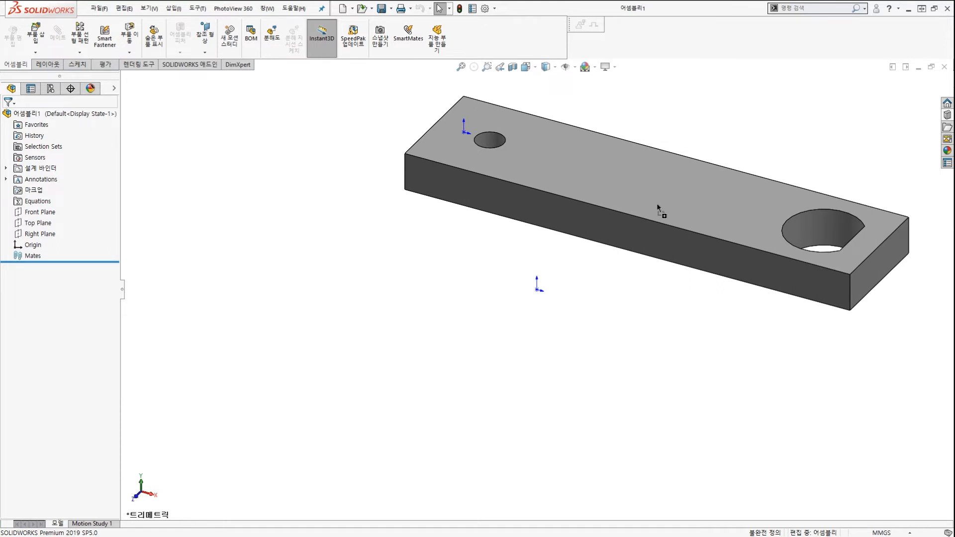
{"action": "left_click_drag", "start_coordinate": [656, 205], "coordinate": [538, 294]}
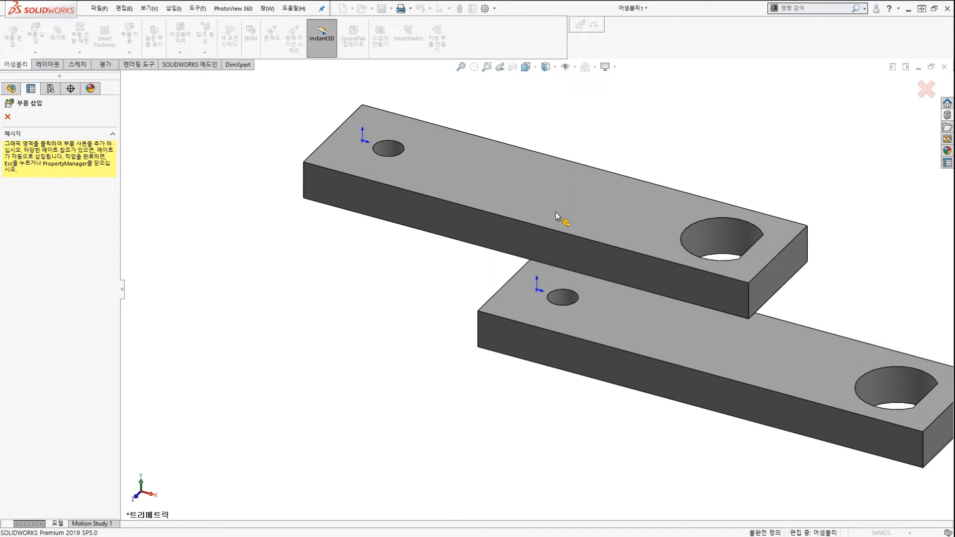
{"action": "key", "text": "Escape"}
{"action": "scroll", "coordinate": [556, 214], "scroll_direction": "up", "scroll_amount": 5}
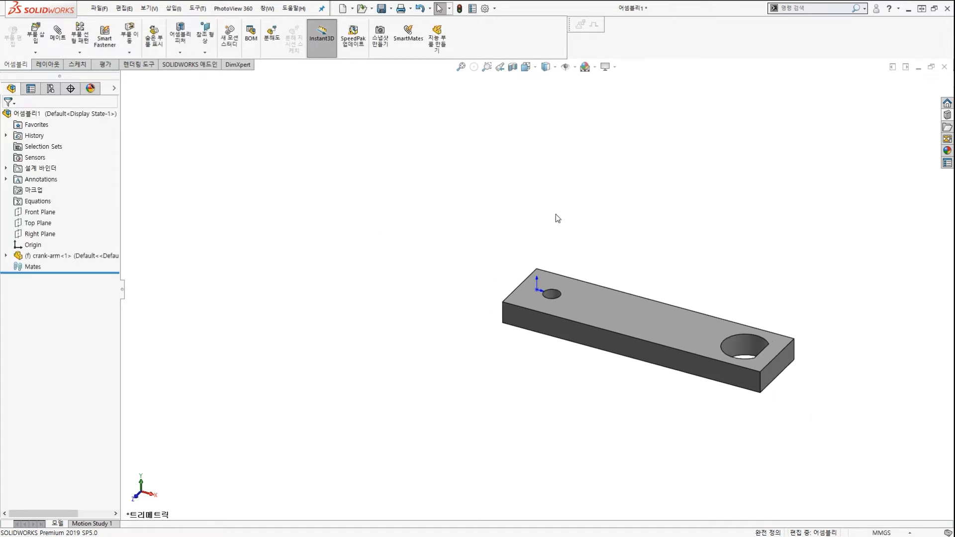
{"action": "scroll", "coordinate": [602, 288], "scroll_direction": "down", "scroll_amount": 3}
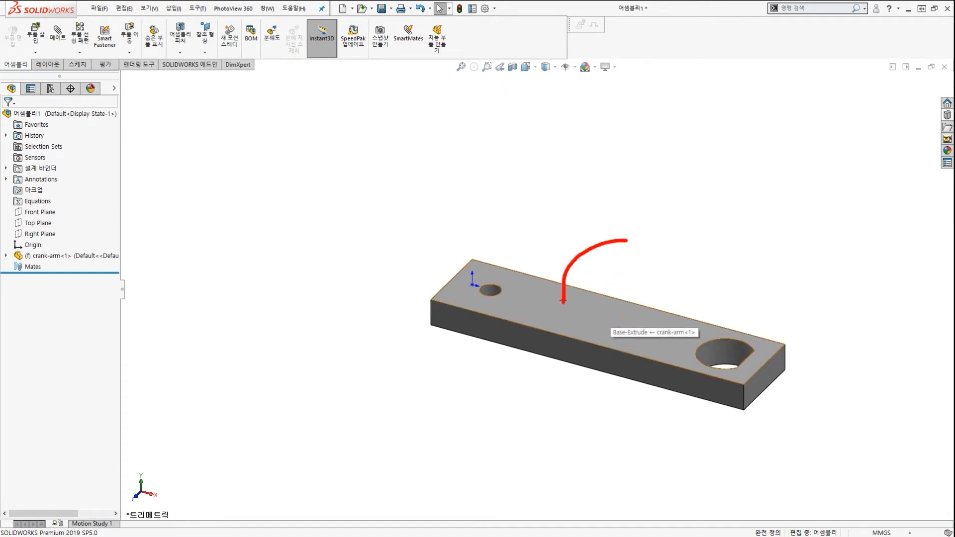
{"action": "mouse_move", "coordinate": [563, 301]}
{"action": "left_mouse_down"}
{"action": "mouse_move", "coordinate": [545, 331]}
{"action": "mouse_move", "coordinate": [560, 322]}
{"action": "left_mouse_up"}
{"action": "key", "text": "Escape"}
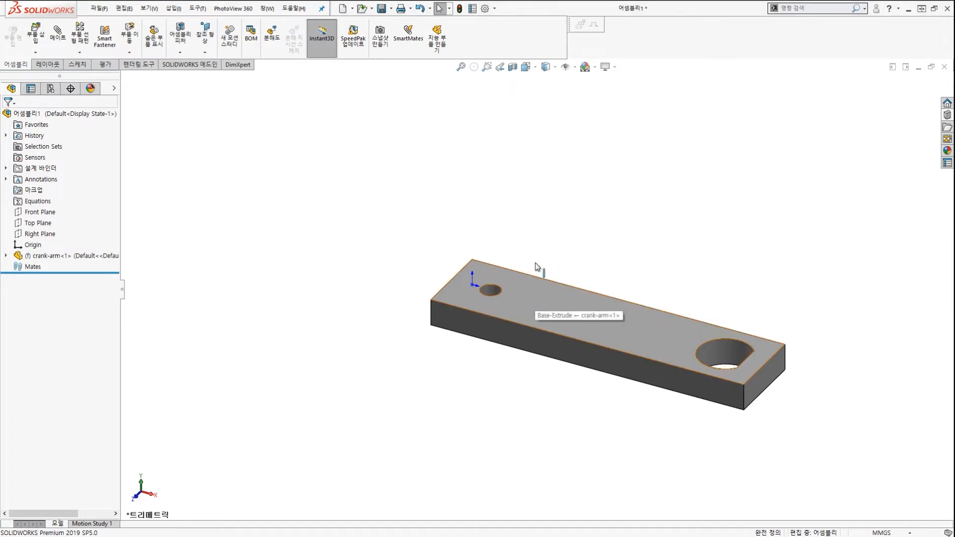
{"action": "mouse_move", "coordinate": [731, 327]}
{"action": "left_mouse_down"}
{"action": "mouse_move", "coordinate": [719, 330]}
{"action": "mouse_move", "coordinate": [737, 348]}
{"action": "left_mouse_up"}
{"action": "left_click_drag", "start_coordinate": [485, 282], "coordinate": [506, 298]}
{"action": "mouse_move", "coordinate": [722, 250]}
{"action": "left_mouse_down"}
{"action": "mouse_move", "coordinate": [677, 296]}
{"action": "mouse_move", "coordinate": [685, 332]}
{"action": "left_mouse_up"}
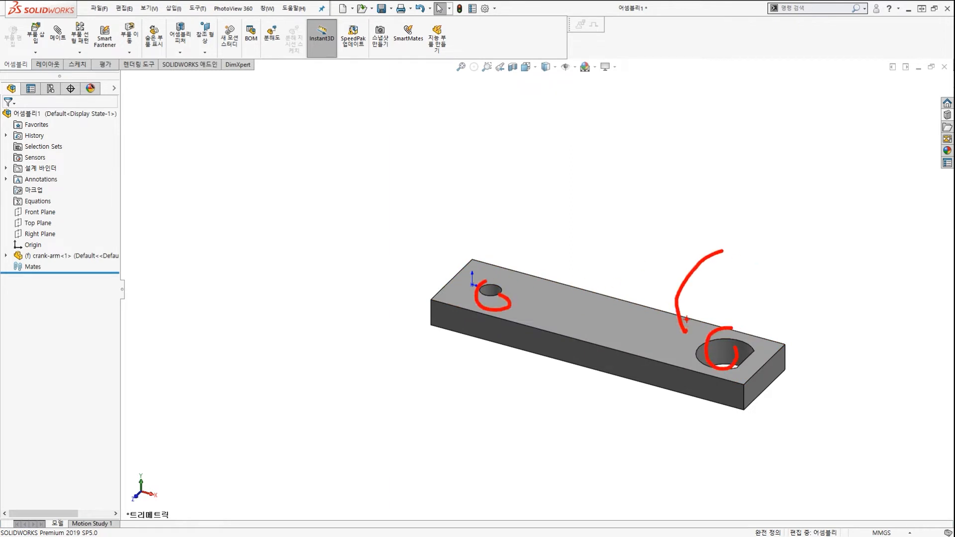
{"action": "key", "text": "Escape"}
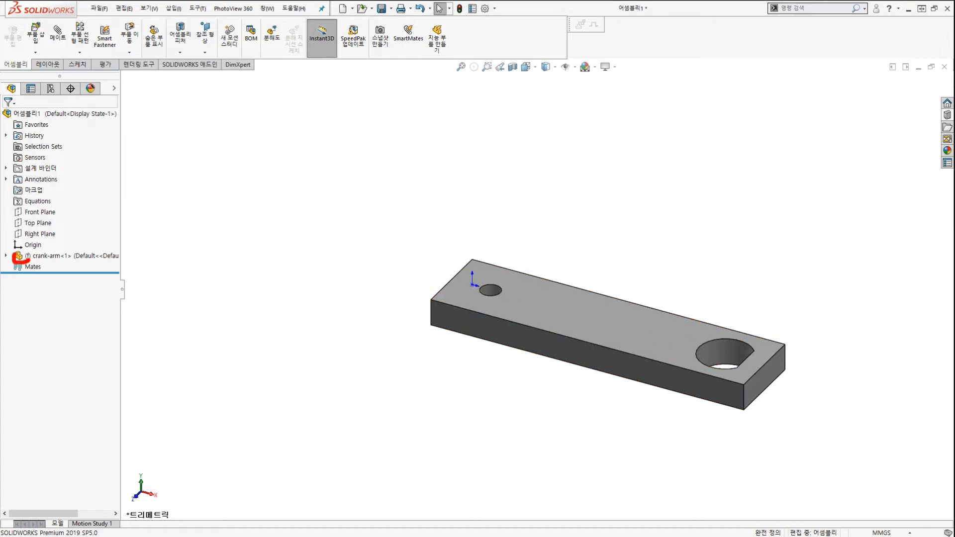
Float the fixed crank-arm, then move and rotate it freely away from the assembly origin
{"action": "right_click", "coordinate": [572, 307]}
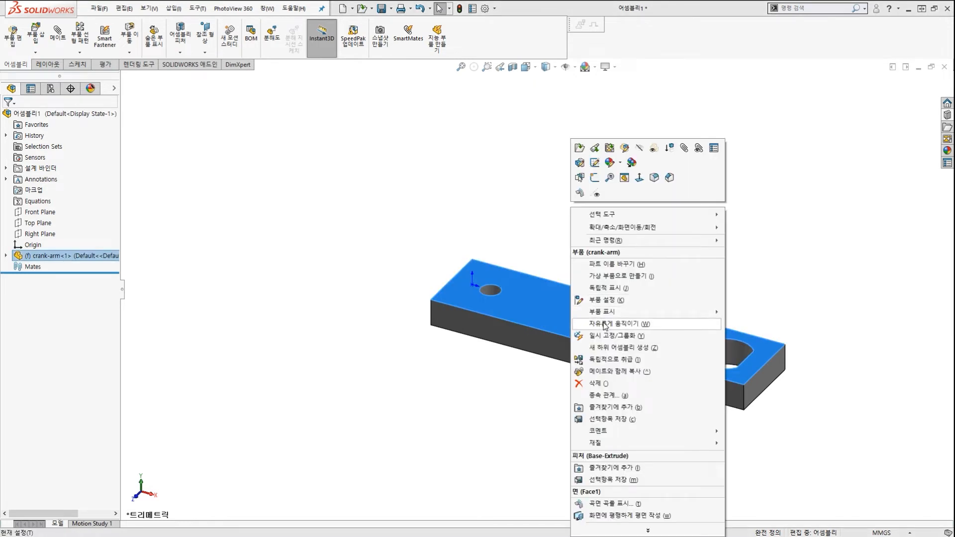
{"action": "left_click", "coordinate": [604, 324]}
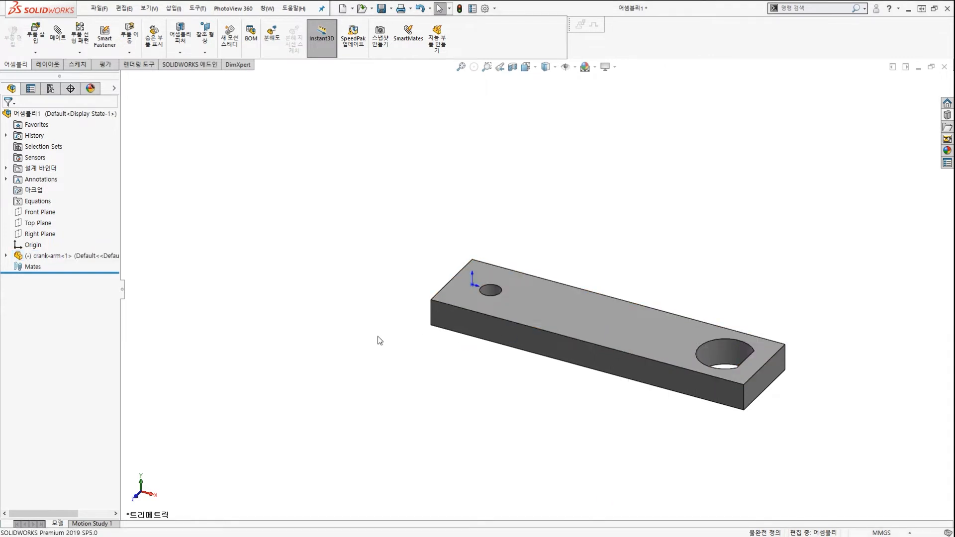
{"action": "left_click_drag", "start_coordinate": [520, 311], "coordinate": [582, 165]}
{"action": "right_click_drag", "start_coordinate": [582, 165], "coordinate": [747, 328]}
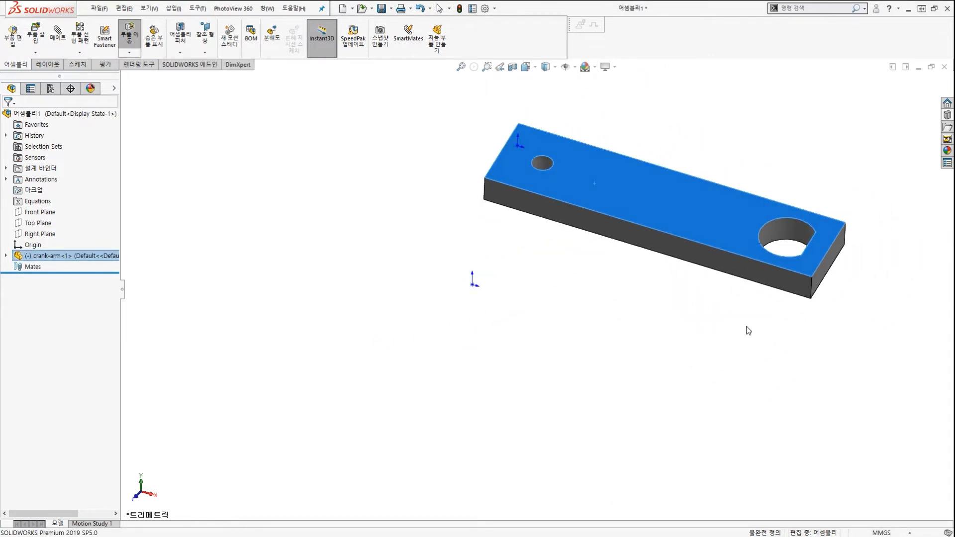
{"action": "left_click", "coordinate": [581, 276]}
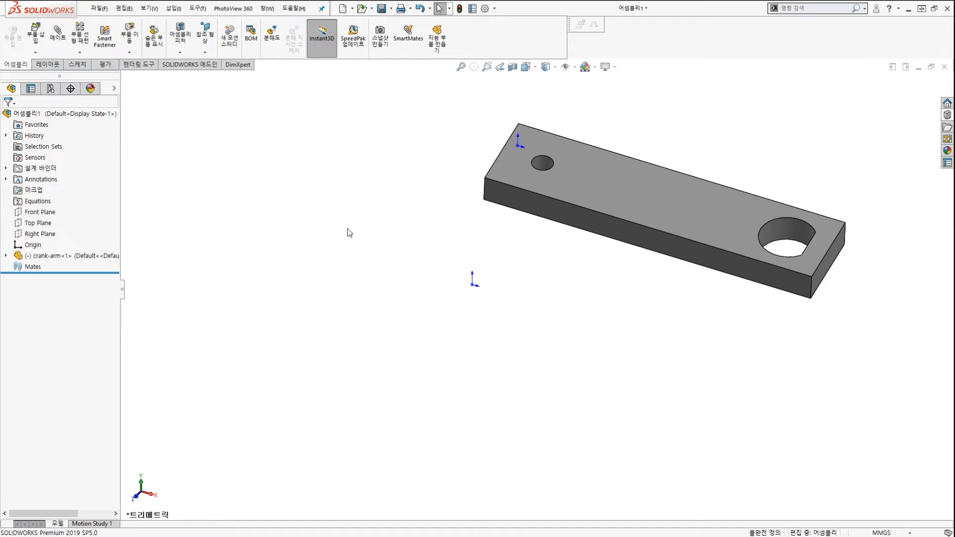
Delete the crank-arm<1> component from the assembly
{"action": "left_click", "coordinate": [50, 256]}
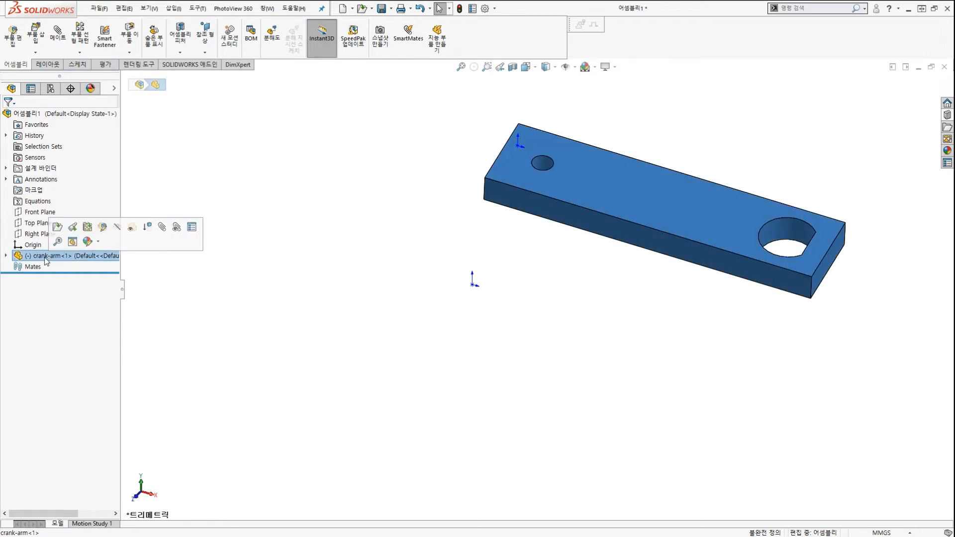
{"action": "key", "text": "Delete"}
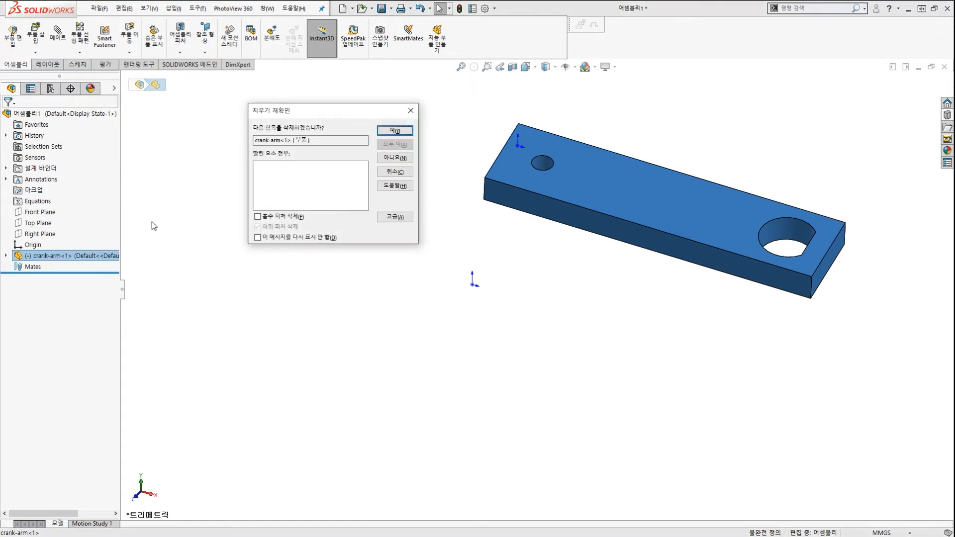
{"action": "left_click", "coordinate": [397, 131]}
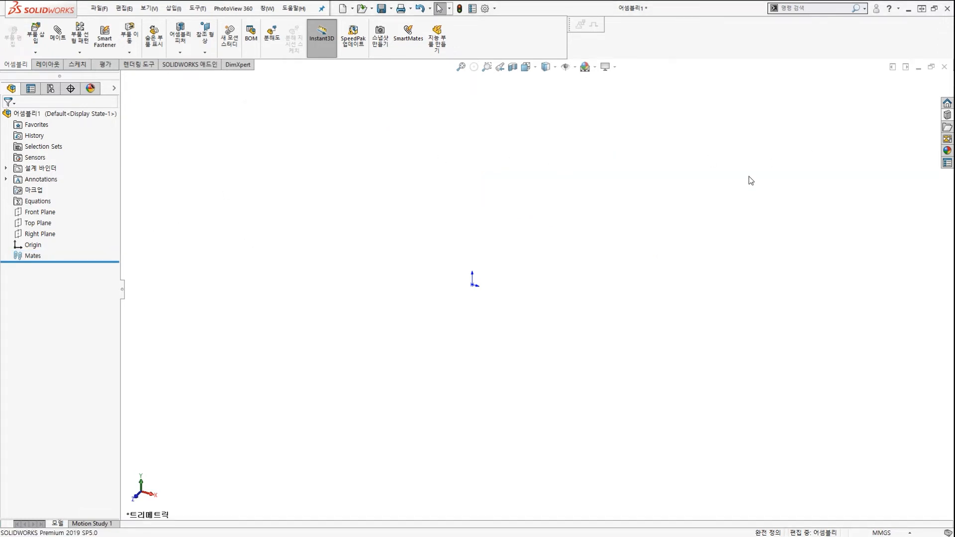
Insert one crank-arm from the Lesson13 Case Study library folder at the assembly origin as the fixed first component
{"action": "left_click", "coordinate": [947, 115]}
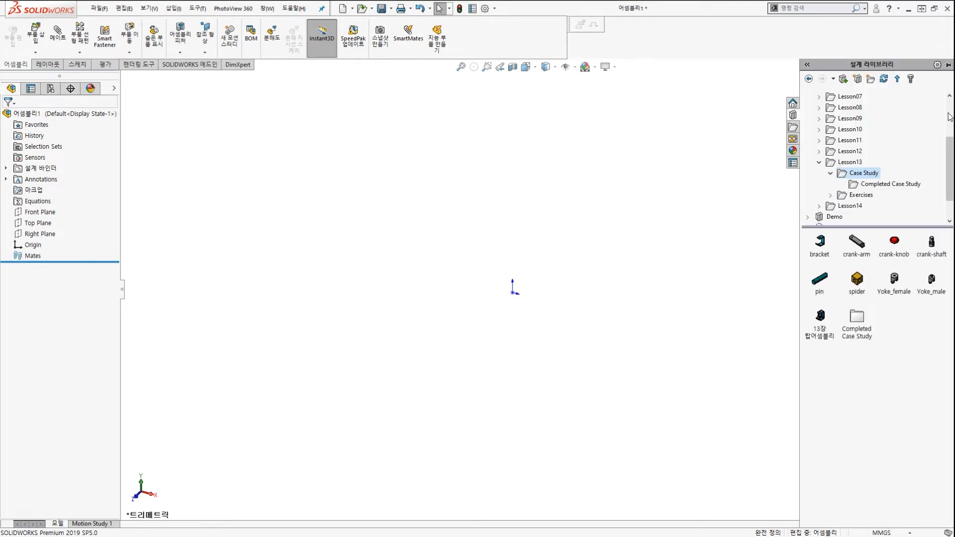
{"action": "left_click", "coordinate": [856, 249]}
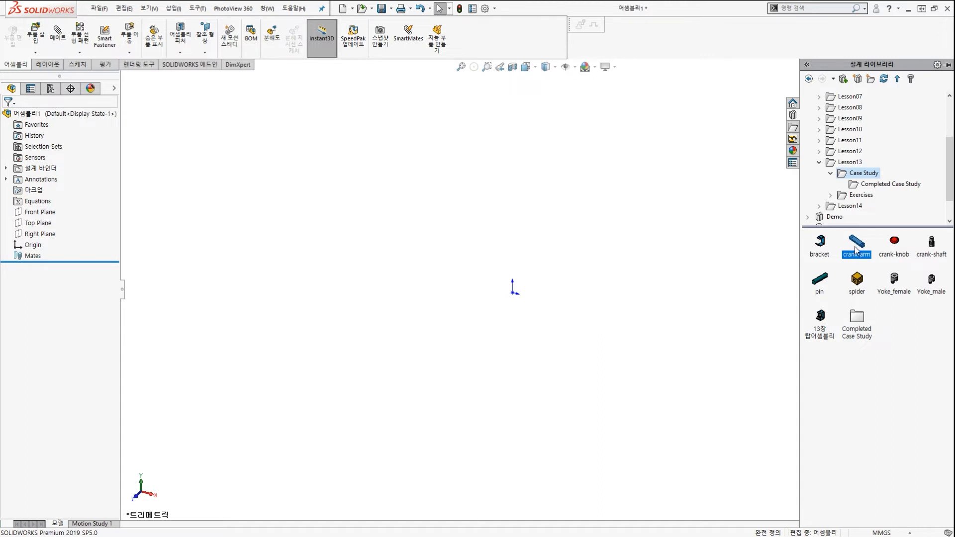
{"action": "left_click_drag", "start_coordinate": [856, 249], "coordinate": [538, 291]}
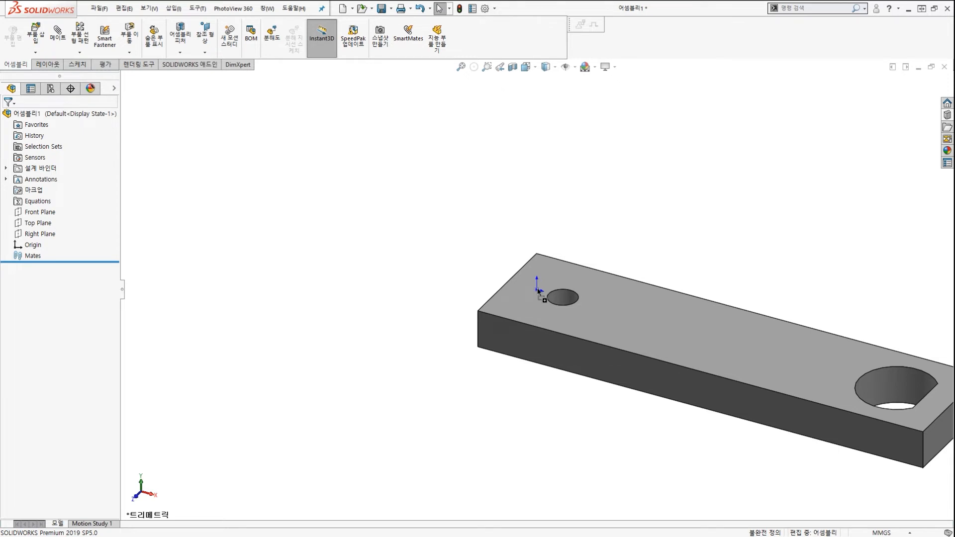
{"action": "left_click_drag", "start_coordinate": [538, 289], "coordinate": [538, 288]}
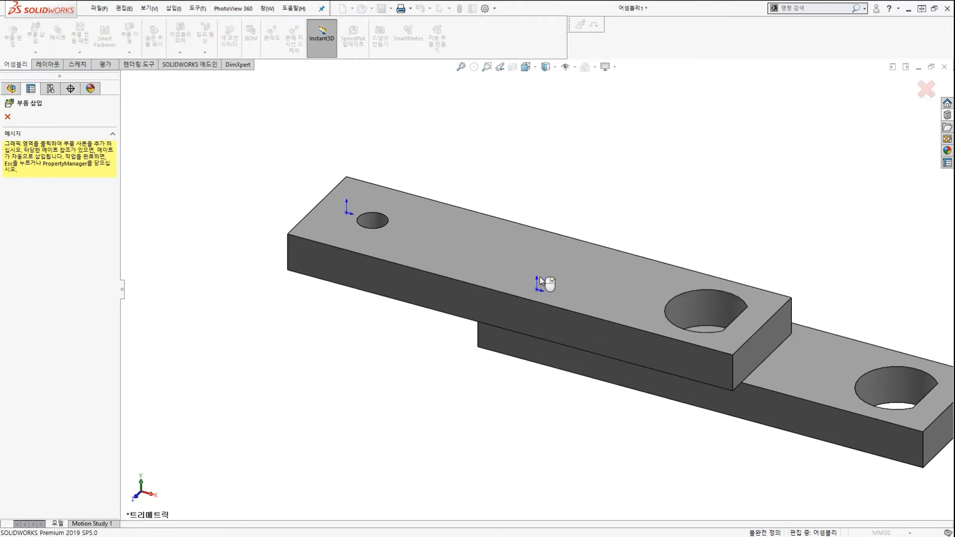
{"action": "key", "text": "Escape"}
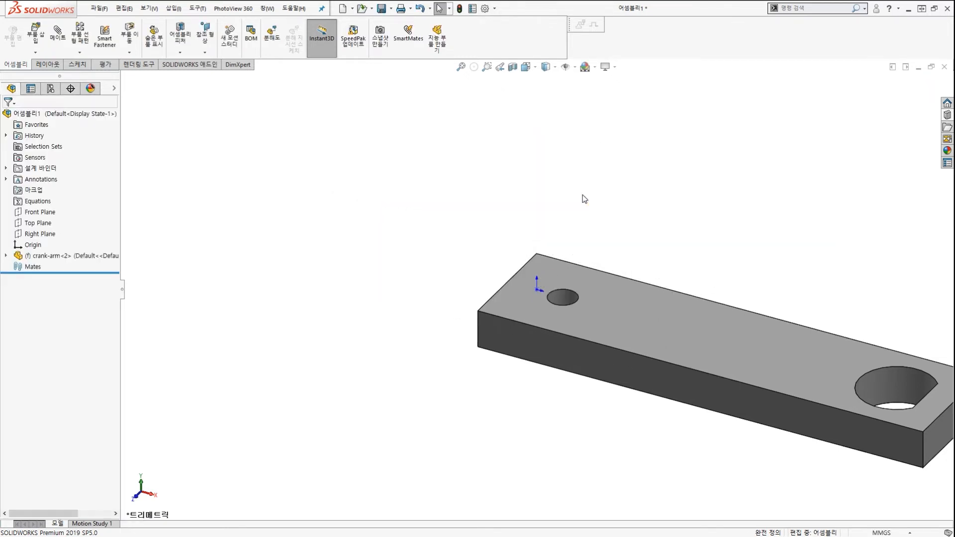
{"action": "key", "text": "f"}
{"action": "left_click", "coordinate": [628, 309]}
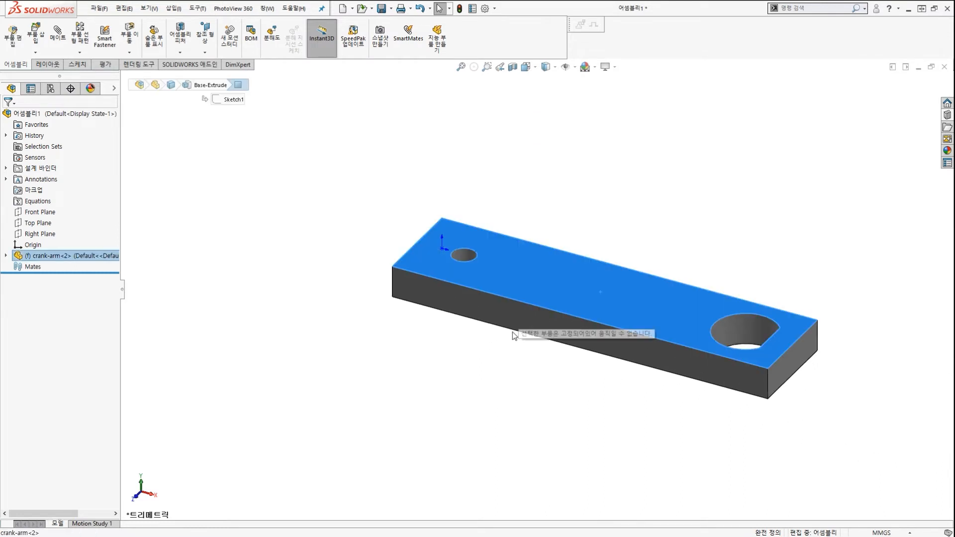
{"action": "left_click", "coordinate": [865, 161]}
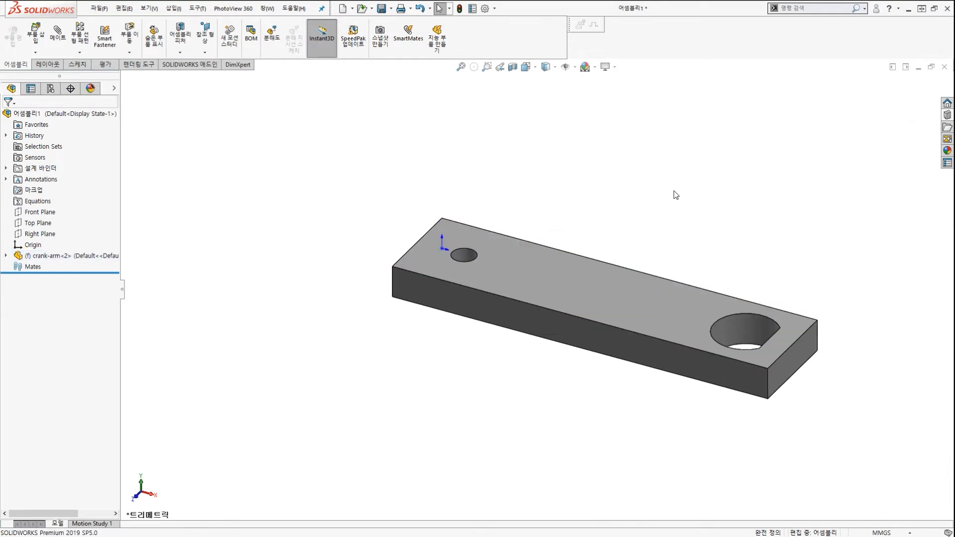
Show the Lesson13 Case Study parts in the design library
{"action": "left_click", "coordinate": [942, 115]}
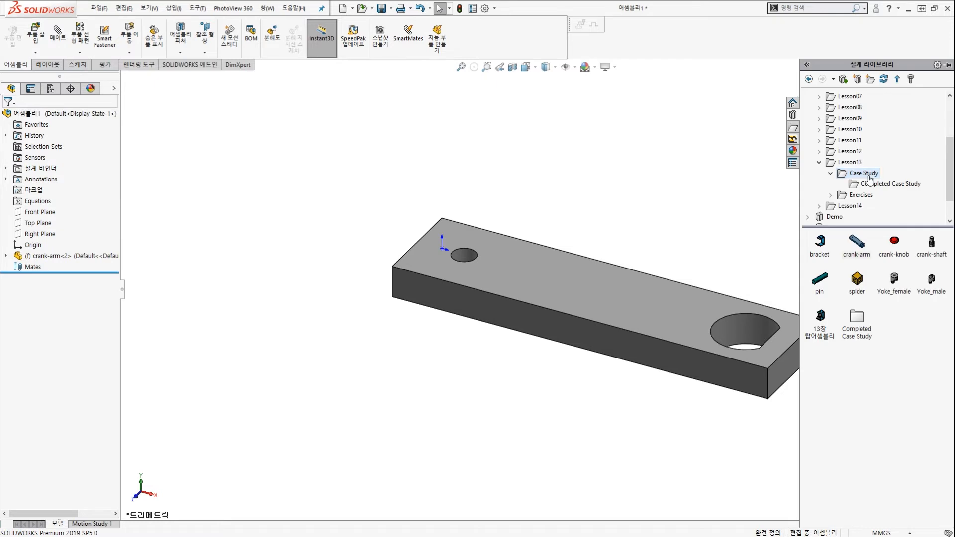
{"action": "left_click_drag", "start_coordinate": [861, 224], "coordinate": [868, 202]}
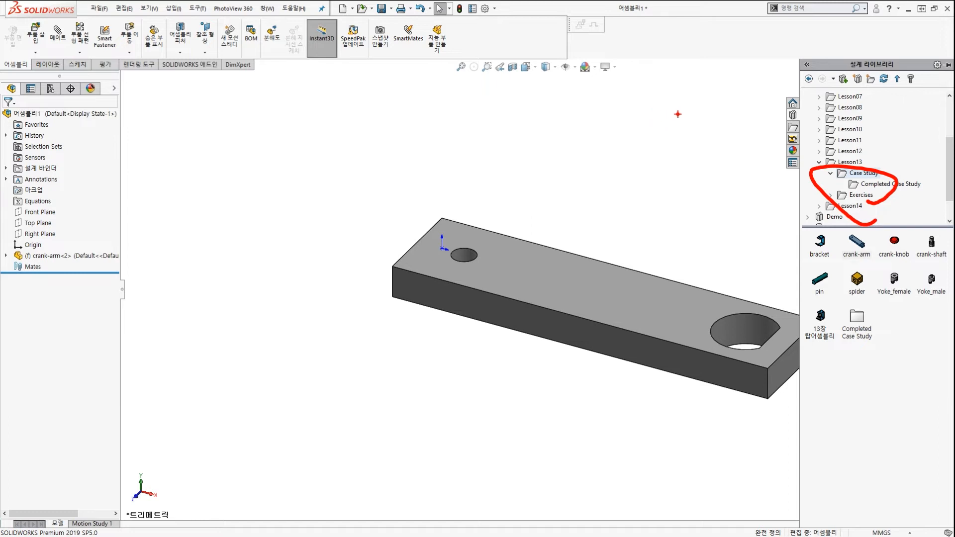
{"action": "left_click_drag", "start_coordinate": [641, 99], "coordinate": [748, 232]}
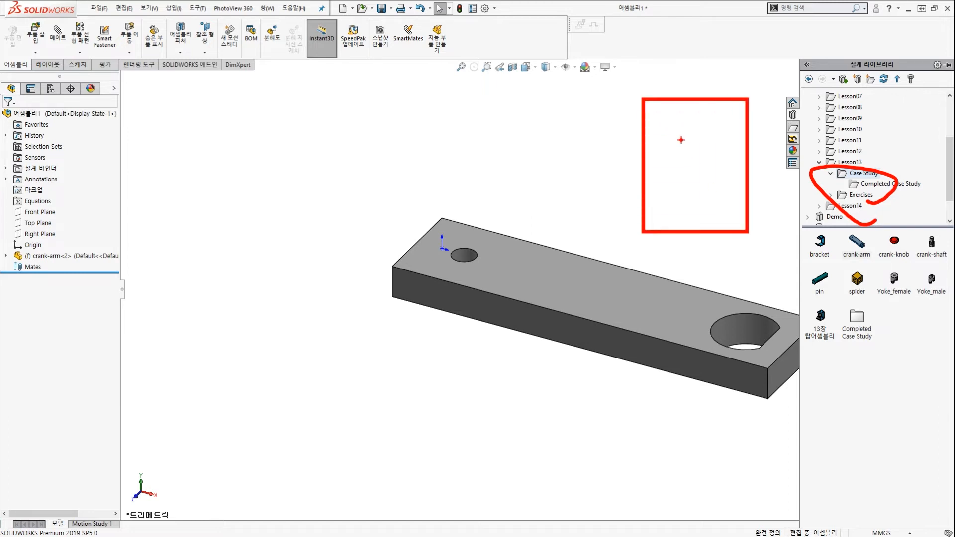
{"action": "mouse_move", "coordinate": [680, 139]}
{"action": "left_mouse_down"}
{"action": "mouse_move", "coordinate": [699, 163]}
{"action": "mouse_move", "coordinate": [547, 162]}
{"action": "mouse_move", "coordinate": [531, 171]}
{"action": "mouse_move", "coordinate": [587, 171]}
{"action": "left_mouse_up"}
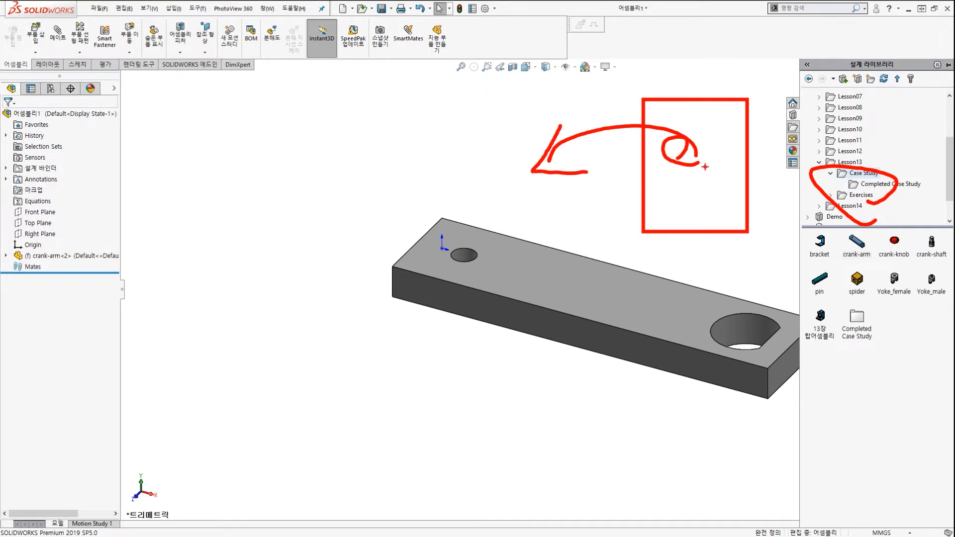
{"action": "mouse_move", "coordinate": [873, 248]}
{"action": "left_mouse_down"}
{"action": "mouse_move", "coordinate": [848, 264]}
{"action": "mouse_move", "coordinate": [663, 274]}
{"action": "left_mouse_up"}
{"action": "key", "text": "Escape"}
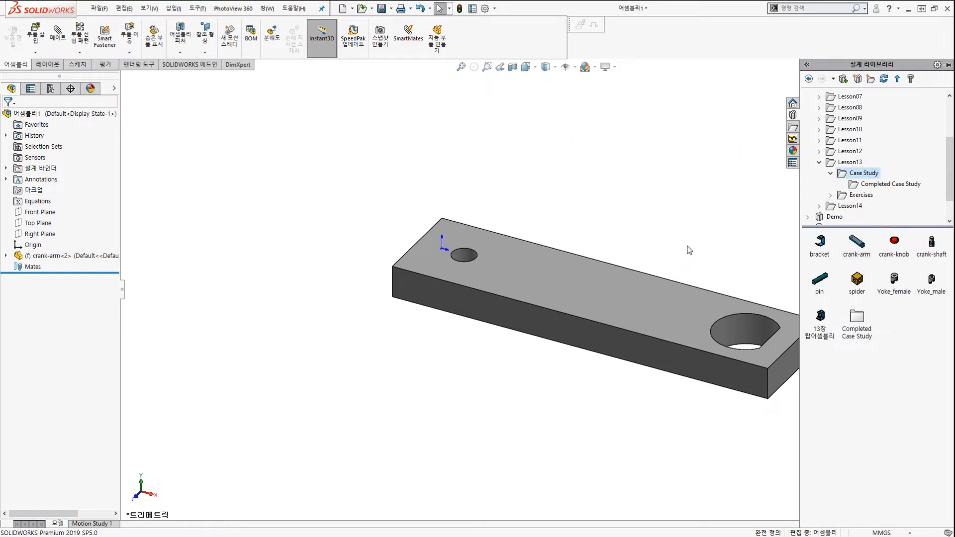
{"action": "scroll", "coordinate": [773, 228], "scroll_direction": "up", "scroll_amount": 2}
{"action": "scroll", "coordinate": [624, 251], "scroll_direction": "down", "scroll_amount": 1}
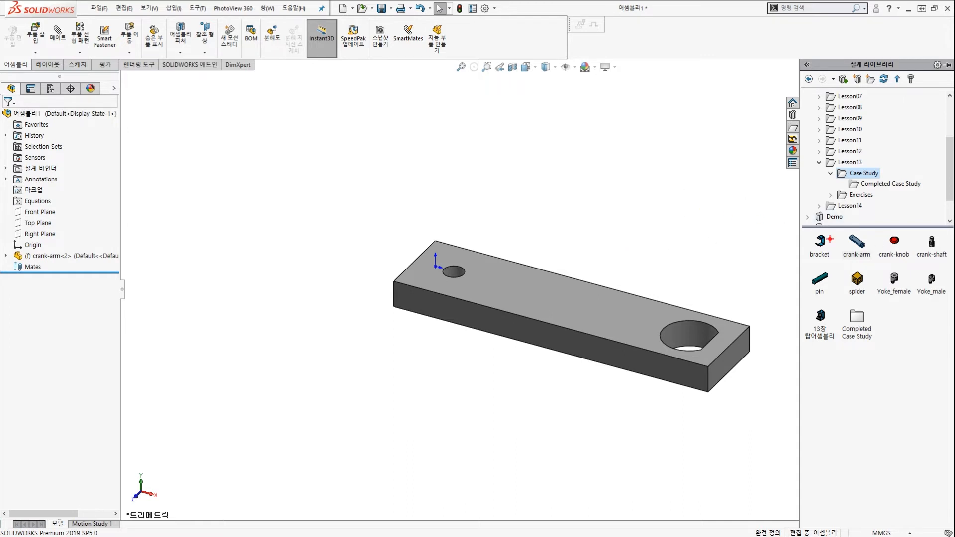
{"action": "left_click_drag", "start_coordinate": [815, 262], "coordinate": [829, 233]}
{"action": "left_click_drag", "start_coordinate": [841, 242], "coordinate": [705, 160]}
{"action": "left_click_drag", "start_coordinate": [894, 241], "coordinate": [760, 156]}
{"action": "left_click_drag", "start_coordinate": [909, 178], "coordinate": [708, 121]}
{"action": "left_click_drag", "start_coordinate": [856, 148], "coordinate": [659, 93]}
{"action": "left_click_drag", "start_coordinate": [645, 130], "coordinate": [472, 92]}
{"action": "left_click_drag", "start_coordinate": [523, 112], "coordinate": [383, 93]}
{"action": "left_click_drag", "start_coordinate": [497, 85], "coordinate": [357, 79]}
{"action": "left_click_drag", "start_coordinate": [672, 69], "coordinate": [608, 88]}
{"action": "left_click_drag", "start_coordinate": [740, 58], "coordinate": [673, 84]}
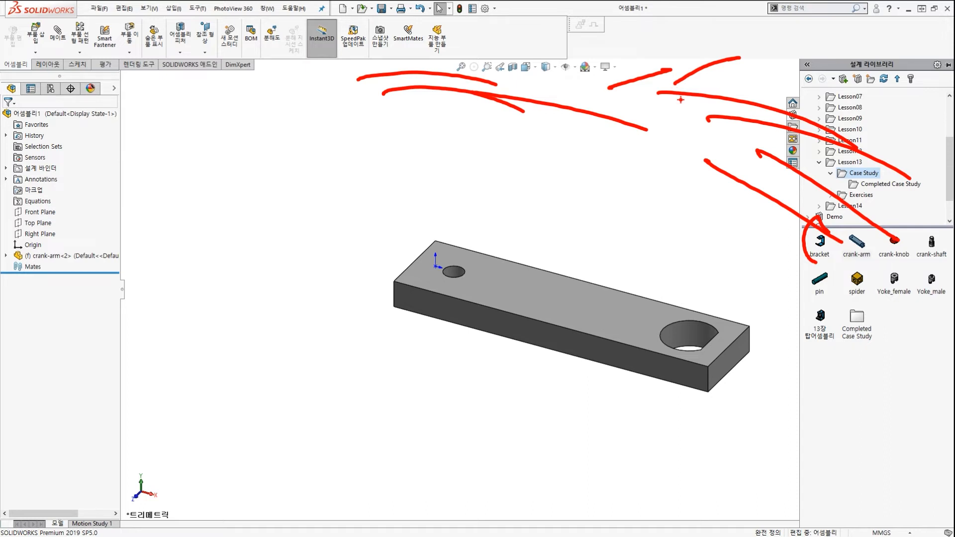
{"action": "key", "text": "Escape"}
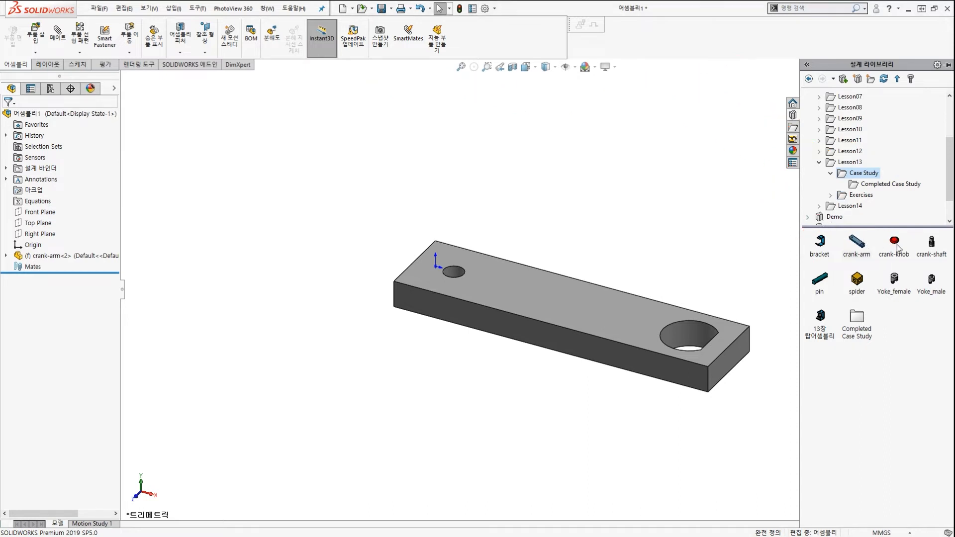
Insert one crank-knob and one crank-shaft from the Case Study library folder into free space above the crank-arm, without further copies
{"action": "left_click_drag", "start_coordinate": [898, 247], "coordinate": [581, 122]}
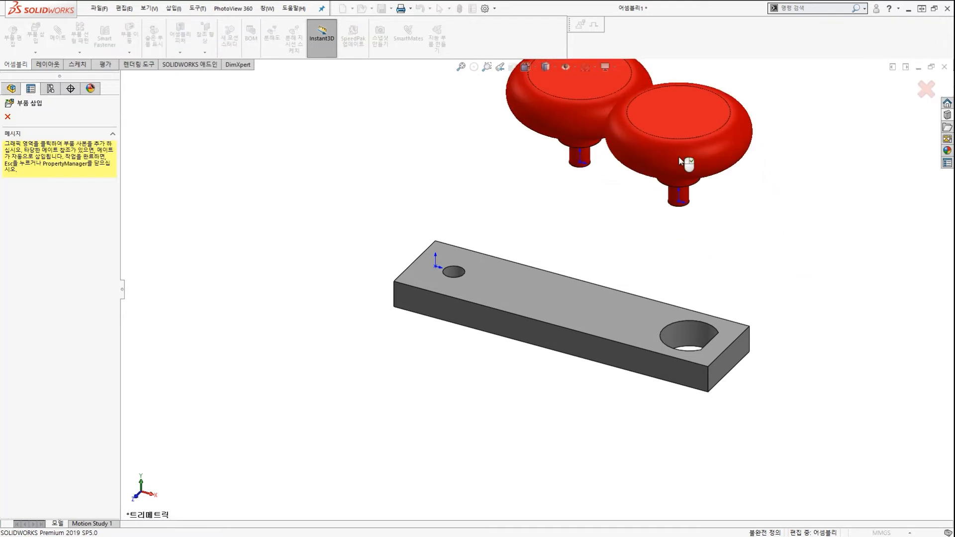
{"action": "key", "text": "Escape"}
{"action": "left_click", "coordinate": [946, 121]}
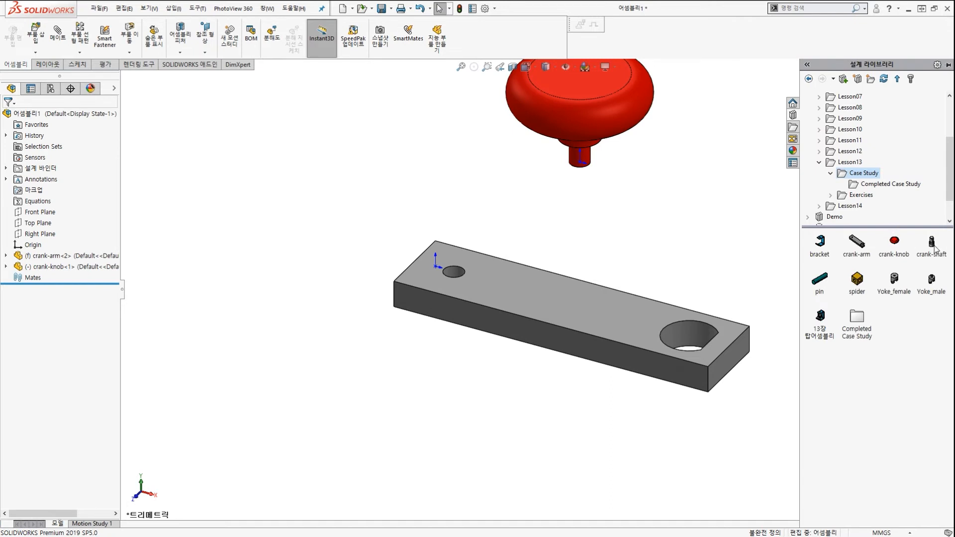
{"action": "left_click", "coordinate": [930, 242]}
{"action": "mouse_move", "coordinate": [942, 270]}
{"action": "left_mouse_down"}
{"action": "mouse_move", "coordinate": [948, 255]}
{"action": "mouse_move", "coordinate": [711, 135]}
{"action": "left_mouse_up"}
{"action": "left_click_drag", "start_coordinate": [728, 120], "coordinate": [738, 165]}
{"action": "key", "text": "Escape"}
{"action": "mouse_move", "coordinate": [931, 242]}
{"action": "left_mouse_down"}
{"action": "mouse_move", "coordinate": [786, 224]}
{"action": "mouse_move", "coordinate": [772, 175]}
{"action": "mouse_move", "coordinate": [779, 168]}
{"action": "left_mouse_up"}
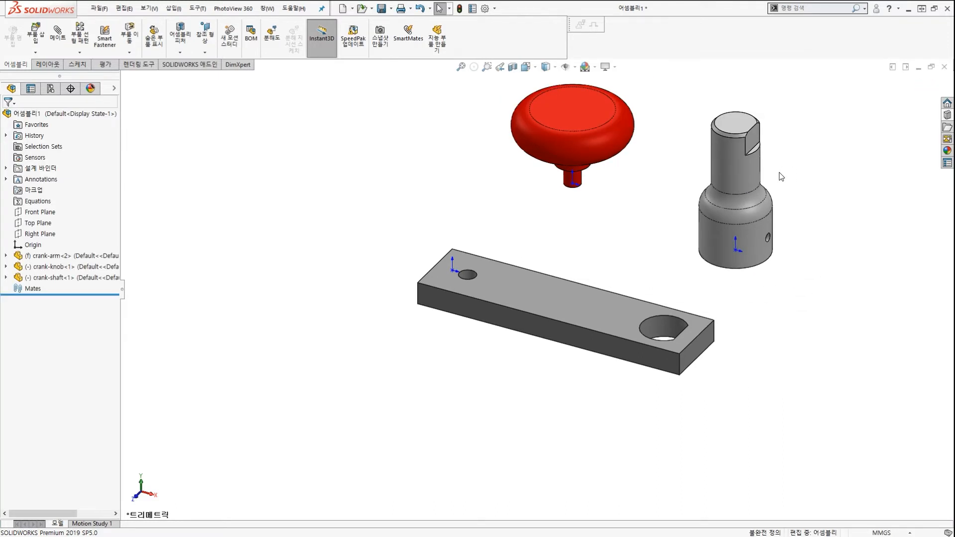
{"action": "scroll", "coordinate": [664, 185], "scroll_direction": "down", "scroll_amount": 1}
{"action": "scroll", "coordinate": [654, 184], "scroll_direction": "up", "scroll_amount": 1}
{"action": "scroll", "coordinate": [655, 188], "scroll_direction": "down", "scroll_amount": 1}
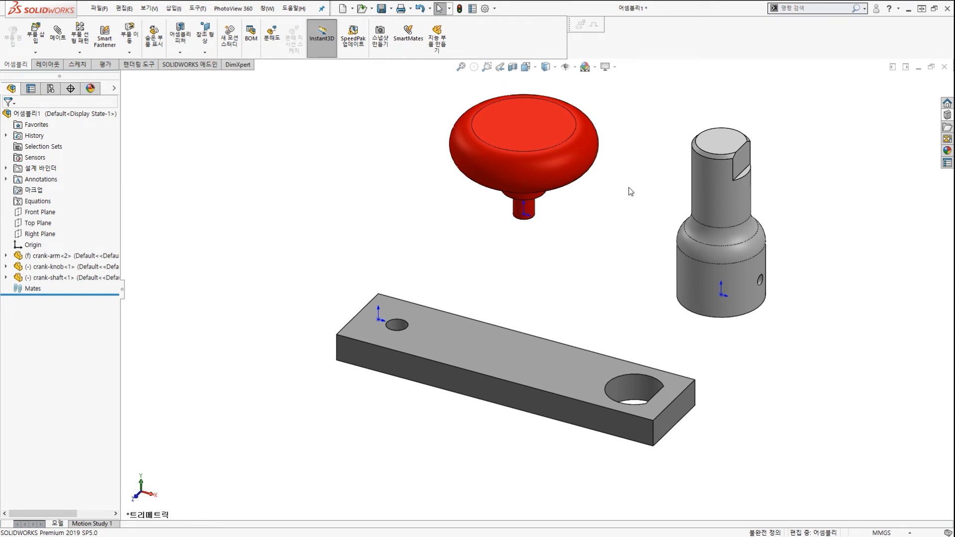
{"action": "mouse_move", "coordinate": [527, 231]}
{"action": "left_mouse_down"}
{"action": "mouse_move", "coordinate": [492, 225]}
{"action": "mouse_move", "coordinate": [513, 256]}
{"action": "left_mouse_up"}
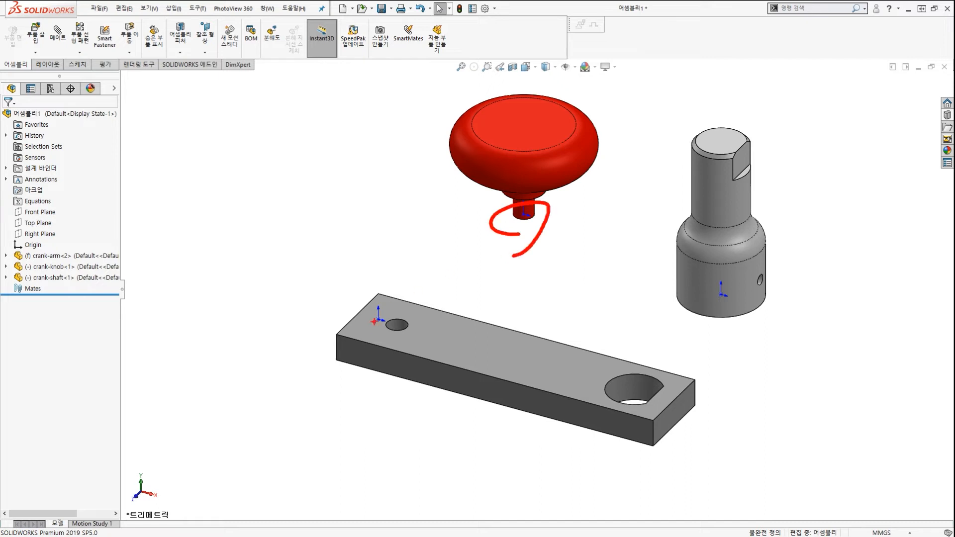
{"action": "left_click_drag", "start_coordinate": [381, 339], "coordinate": [447, 306]}
{"action": "mouse_move", "coordinate": [718, 296]}
{"action": "left_mouse_down"}
{"action": "mouse_move", "coordinate": [709, 308]}
{"action": "mouse_move", "coordinate": [665, 307]}
{"action": "left_mouse_up"}
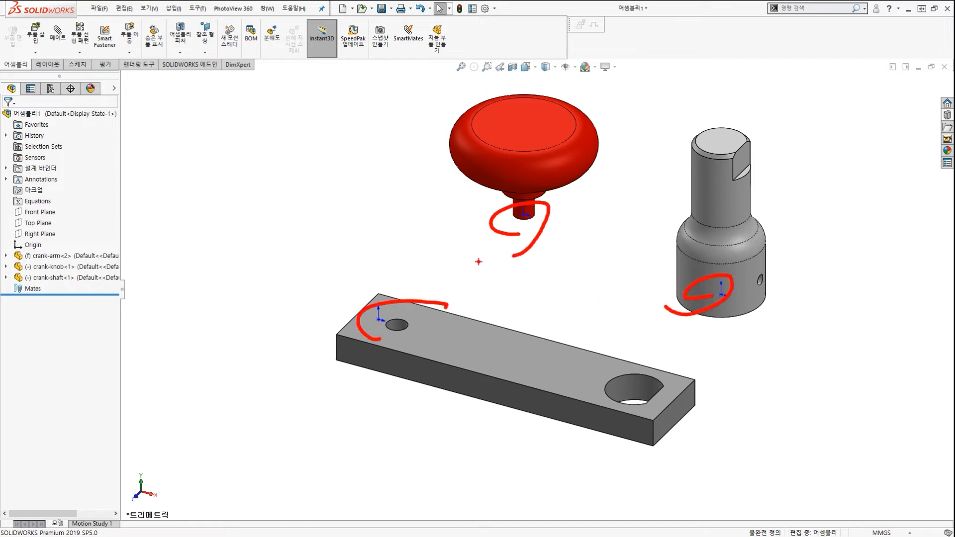
{"action": "left_click_drag", "start_coordinate": [338, 265], "coordinate": [383, 318]}
{"action": "key", "text": "Escape"}
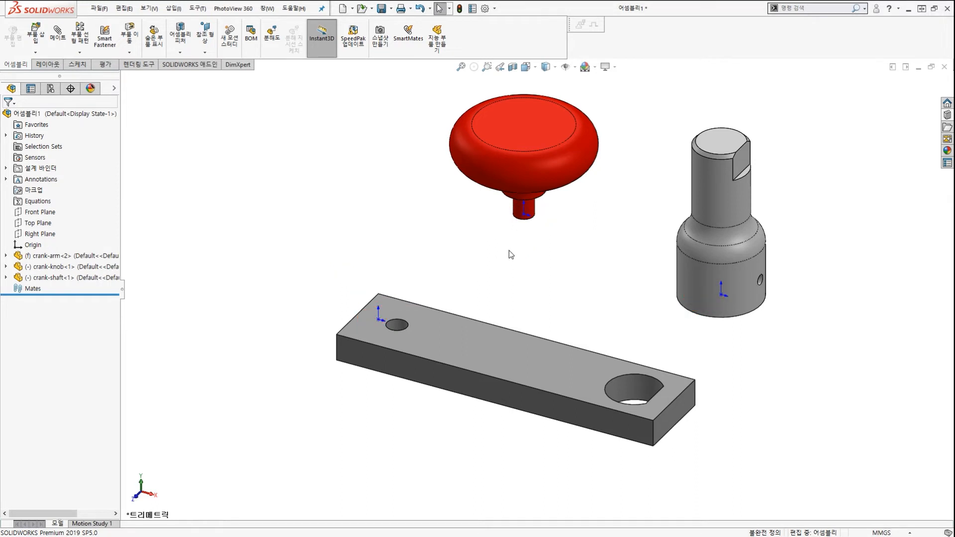
Turn off the display of origins in the assembly
{"action": "left_click", "coordinate": [575, 67]}
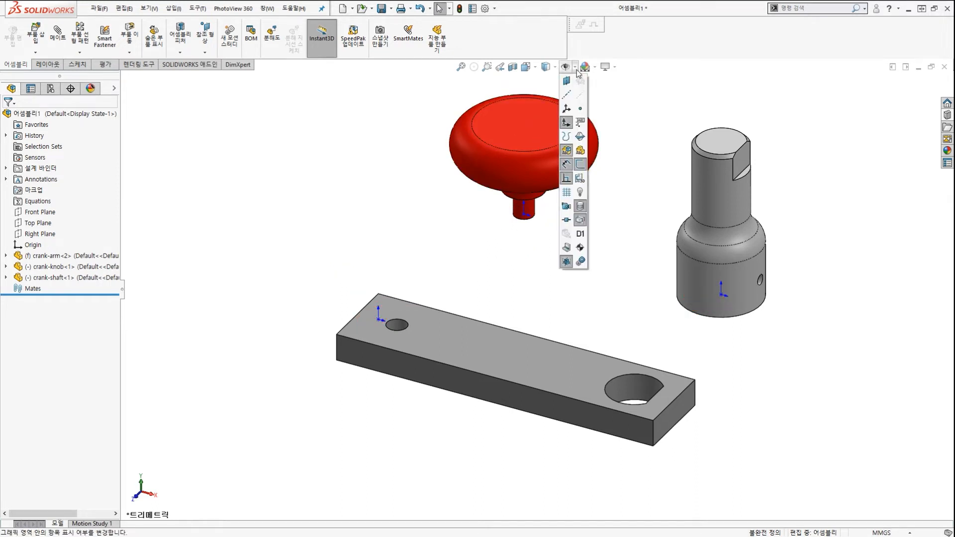
{"action": "left_click", "coordinate": [569, 125]}
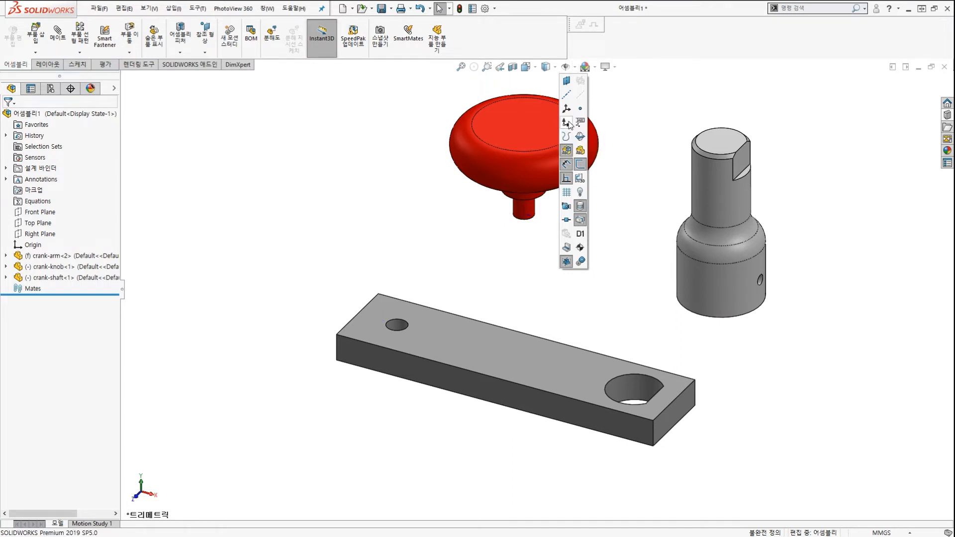
{"action": "left_click", "coordinate": [411, 140]}
{"action": "scroll", "coordinate": [608, 158], "scroll_direction": "up", "scroll_amount": 1}
{"action": "scroll", "coordinate": [593, 229], "scroll_direction": "down", "scroll_amount": 1}
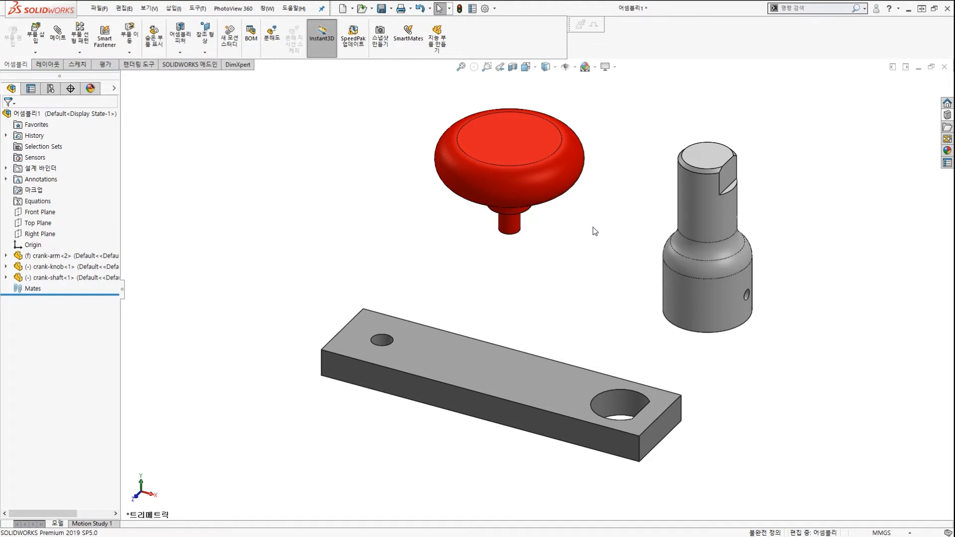
Save the assembly as 13장 서브어셈블리 in the Lesson13 Case Study folder
{"action": "key", "text": "ctrl+s"}
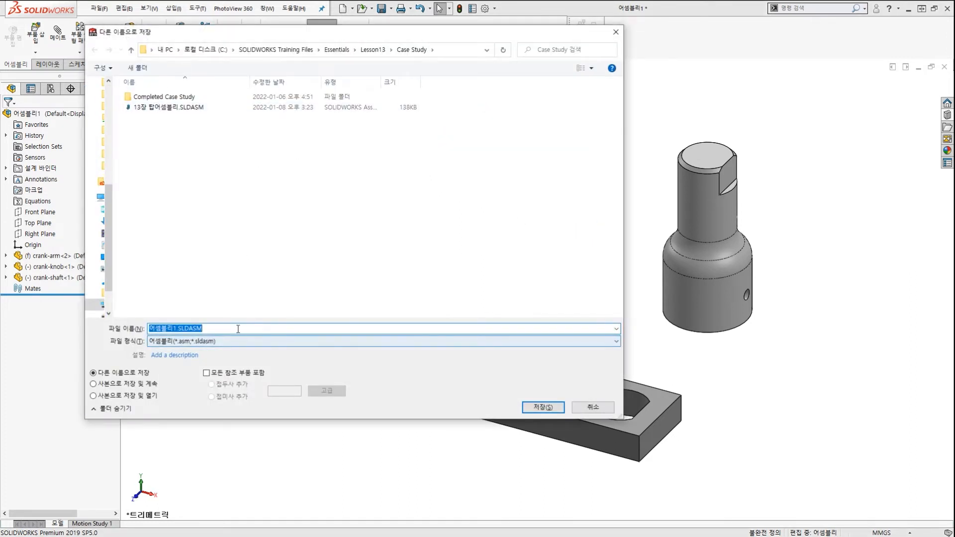
{"action": "type", "text": "13w"}
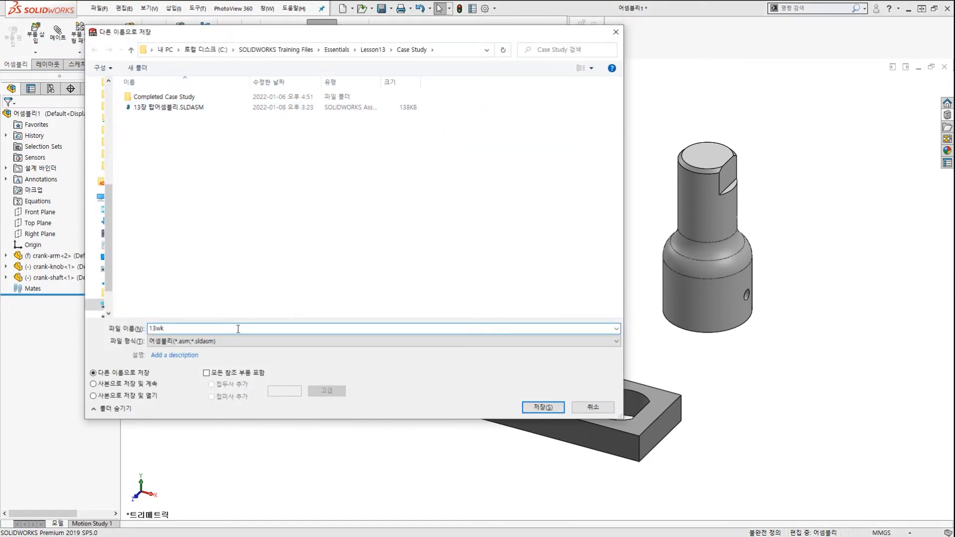
{"action": "type", "text": "k"}
{"action": "key", "text": "BackSpace"}
{"action": "key", "text": "BackSpace"}
{"action": "type", "text": "장 하"}
{"action": "key", "text": "BackSpace"}
{"action": "key", "text": "BackSpace"}
{"action": "type", "text": "서브어셈블리"}
{"action": "key", "text": "Return"}
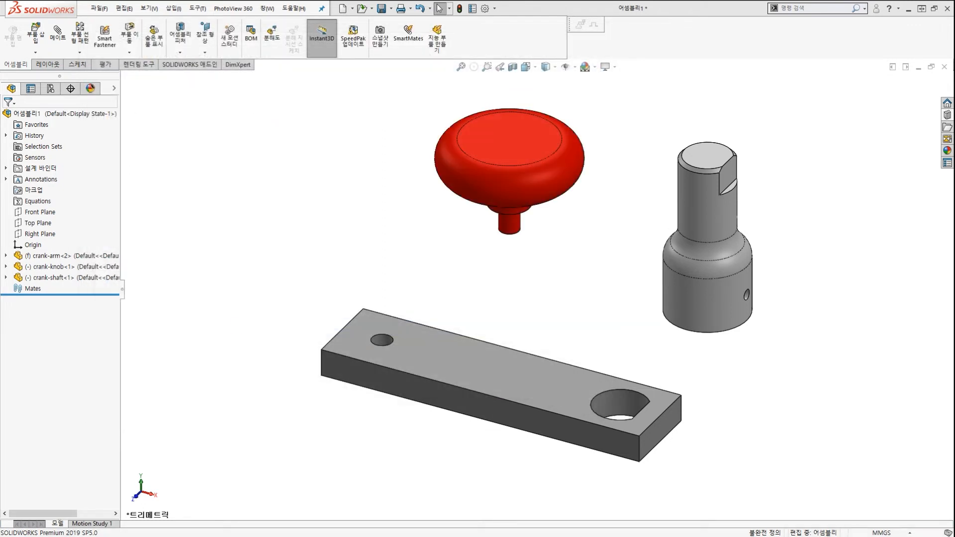
{"action": "scroll", "coordinate": [550, 294], "scroll_direction": "up", "scroll_amount": 2}
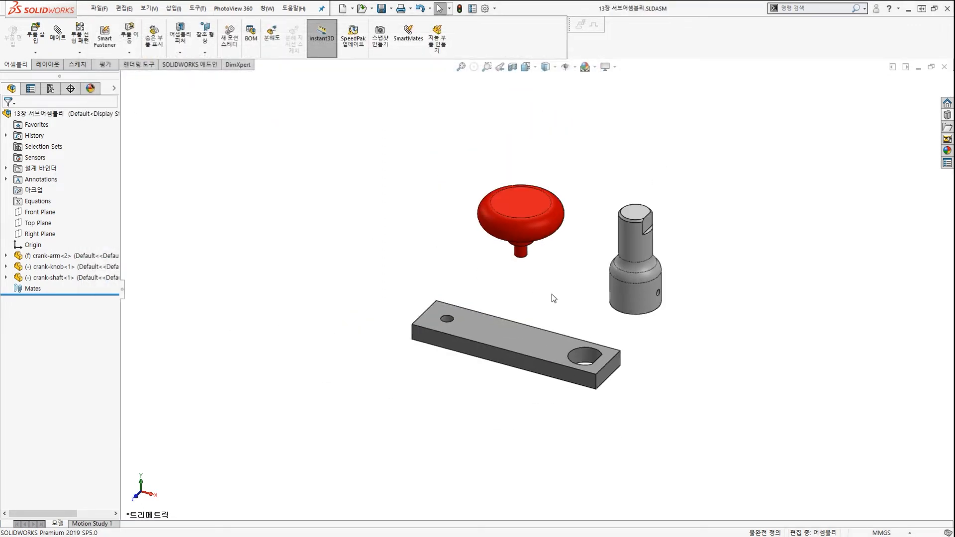
{"action": "scroll", "coordinate": [548, 294], "scroll_direction": "down", "scroll_amount": 3}
{"action": "scroll", "coordinate": [520, 307], "scroll_direction": "up", "scroll_amount": 2}
{"action": "middle_click_drag", "start_coordinate": [639, 321], "coordinate": [643, 310]}
{"action": "key", "text": "ctrl+2"}
{"action": "mouse_move", "coordinate": [697, 321]}
{"action": "left_mouse_down"}
{"action": "mouse_move", "coordinate": [698, 193]}
{"action": "mouse_move", "coordinate": [691, 270]}
{"action": "left_mouse_up"}
{"action": "key", "text": "Escape"}
{"action": "middle_click_drag", "start_coordinate": [619, 305], "coordinate": [621, 327]}
{"action": "scroll", "coordinate": [622, 327], "scroll_direction": "down", "scroll_amount": 1}
{"action": "key", "text": "ctrl+2"}
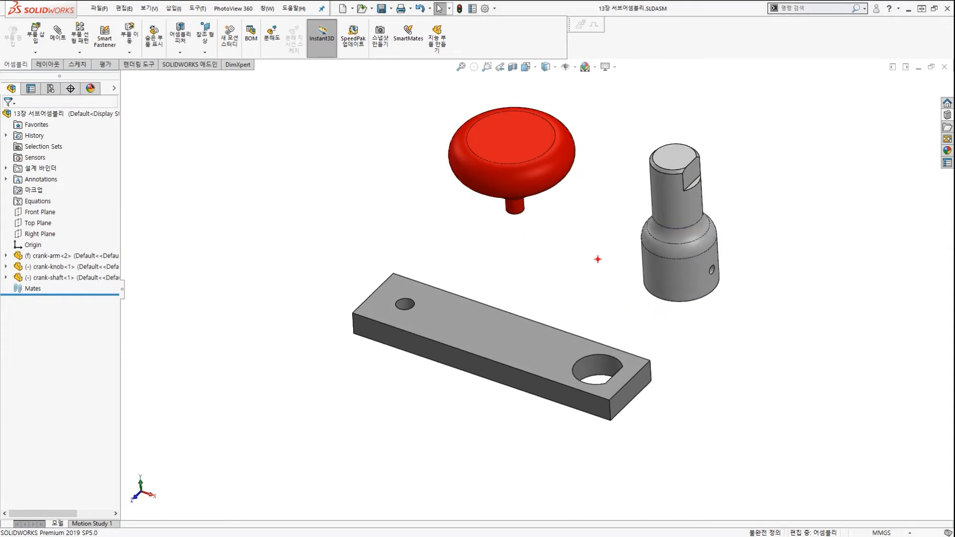
{"action": "mouse_move", "coordinate": [649, 192]}
{"action": "left_mouse_down"}
{"action": "mouse_move", "coordinate": [615, 231]}
{"action": "mouse_move", "coordinate": [580, 374]}
{"action": "left_mouse_up"}
{"action": "key", "text": "Escape"}
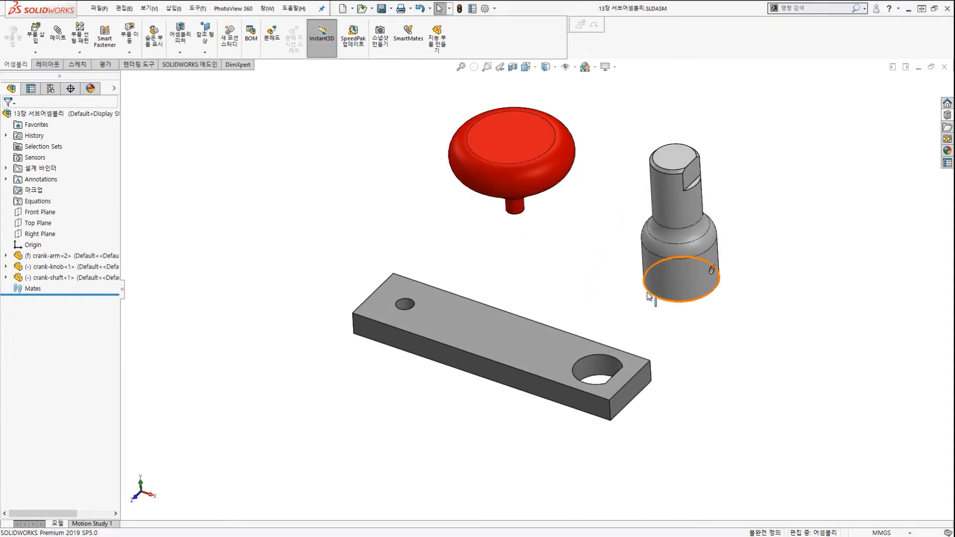
Add a concentric mate between the crank-shaft's upper cylindrical face and the crank-arm's large D-shaped hole
{"action": "scroll", "coordinate": [678, 301], "scroll_direction": "down", "scroll_amount": 1}
{"action": "left_click", "coordinate": [664, 172]}
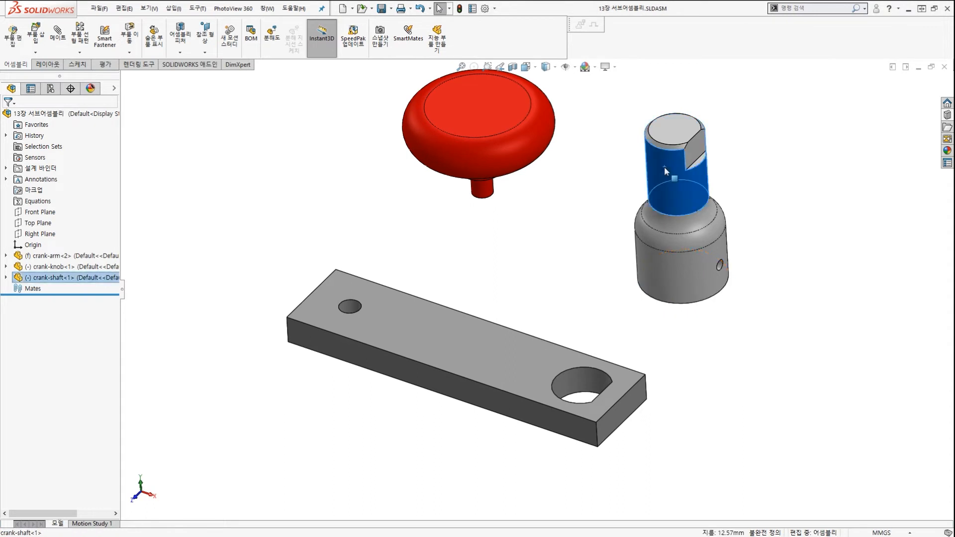
{"action": "left_click", "coordinate": [592, 387], "text": "ctrl"}
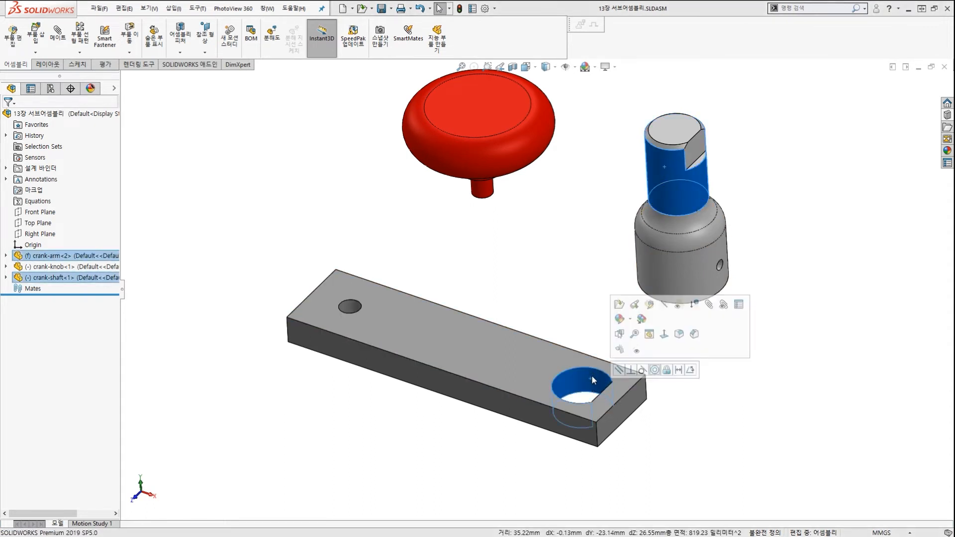
{"action": "left_click", "coordinate": [655, 370]}
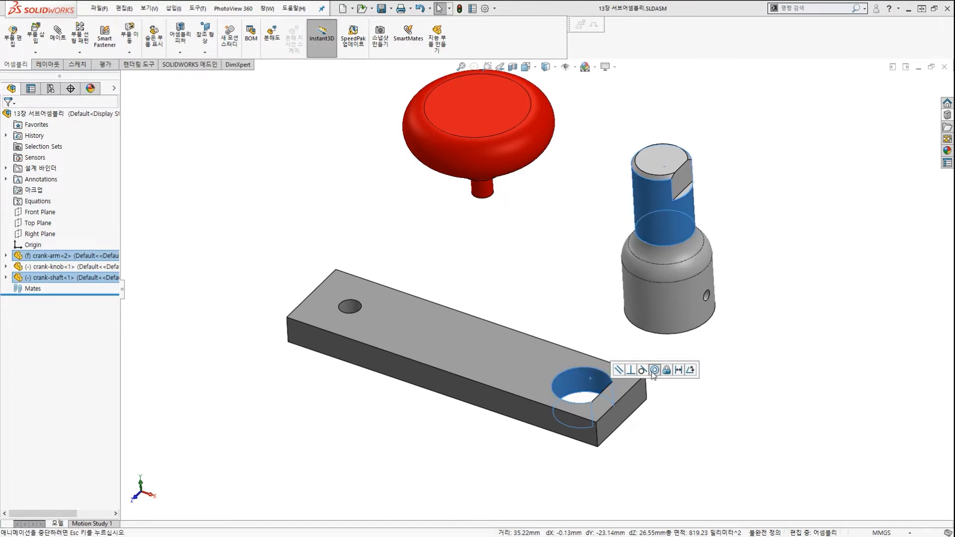
{"action": "scroll", "coordinate": [620, 390], "scroll_direction": "down", "scroll_amount": 4}
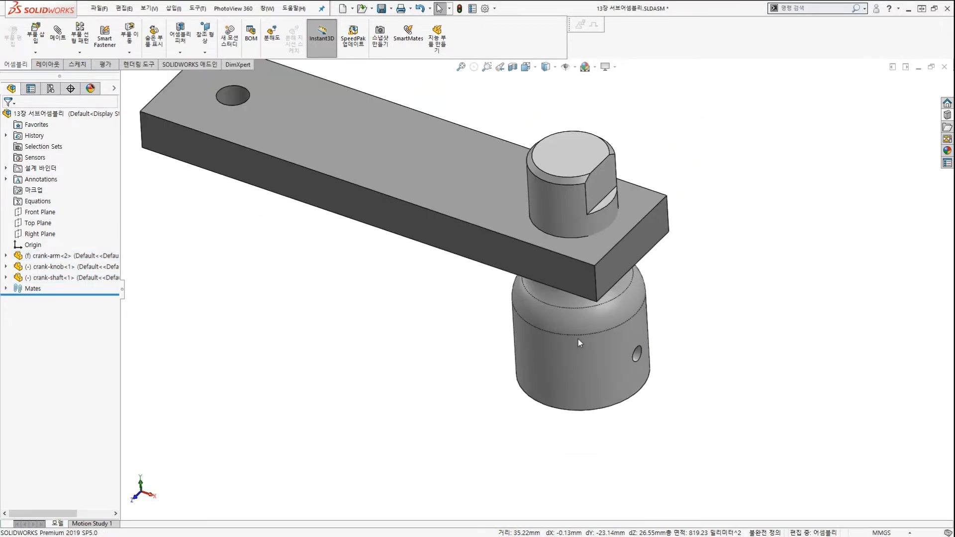
Add a coincident mate between the crank-shaft's top end face and the crank-arm's top face
{"action": "middle_click_drag", "start_coordinate": [601, 223], "coordinate": [597, 210]}
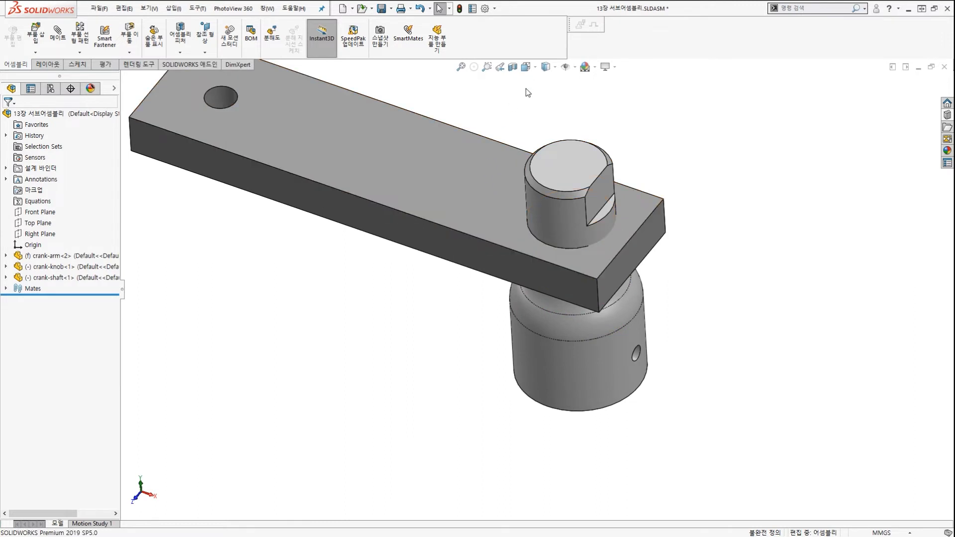
{"action": "left_click", "coordinate": [487, 156]}
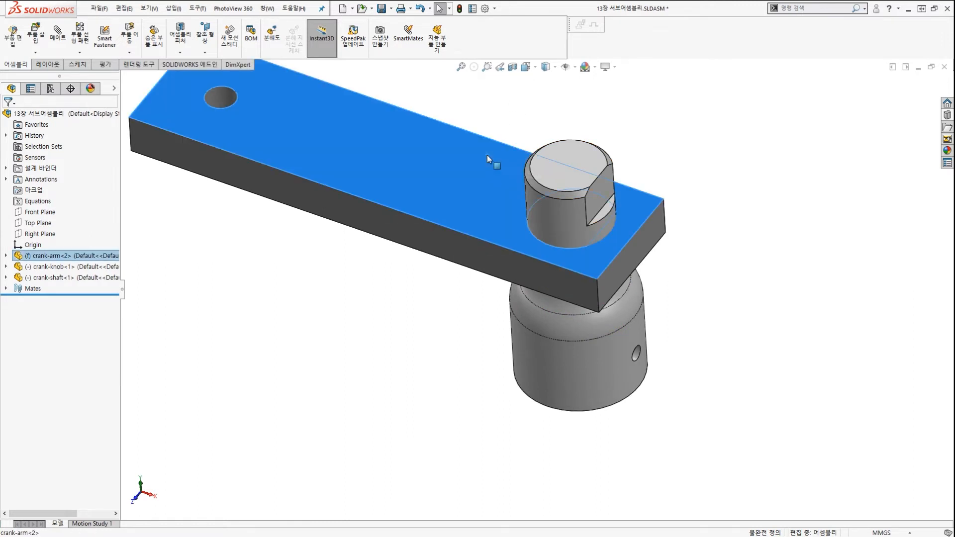
{"action": "left_click", "coordinate": [580, 151], "text": "ctrl"}
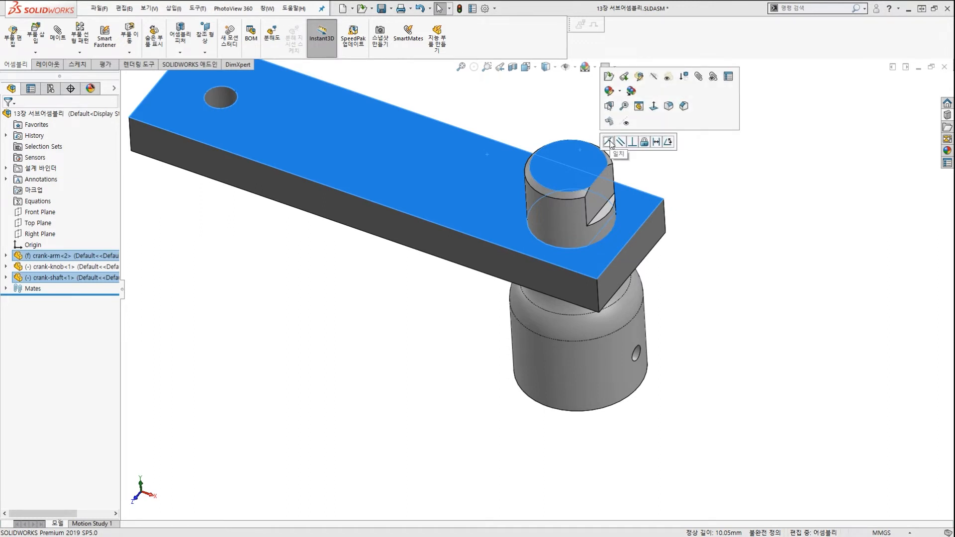
{"action": "left_click", "coordinate": [608, 143]}
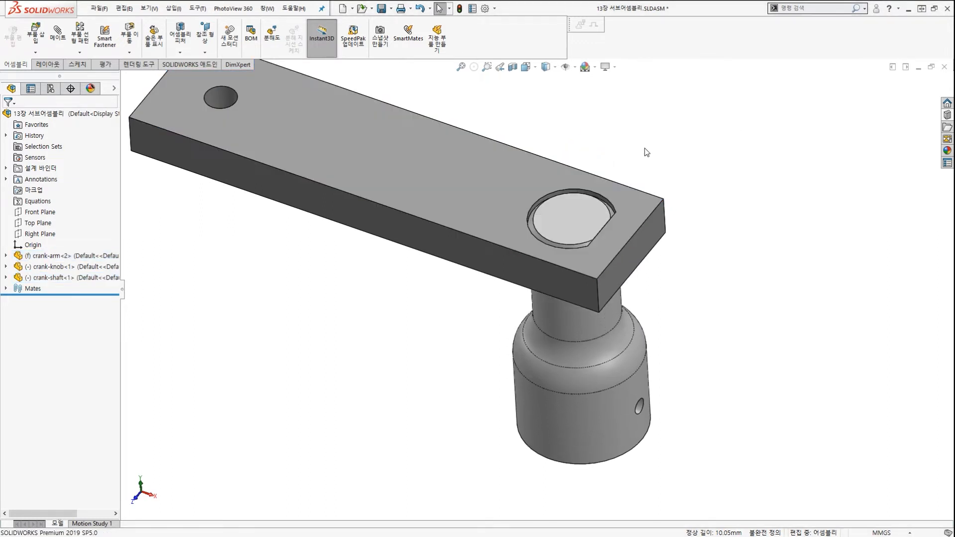
Turn the crank-shaft slightly in its hole and mate its flat face coincident with the flat wall of the crank-arm's D-shaped hole
{"action": "left_click_drag", "start_coordinate": [555, 309], "coordinate": [547, 304]}
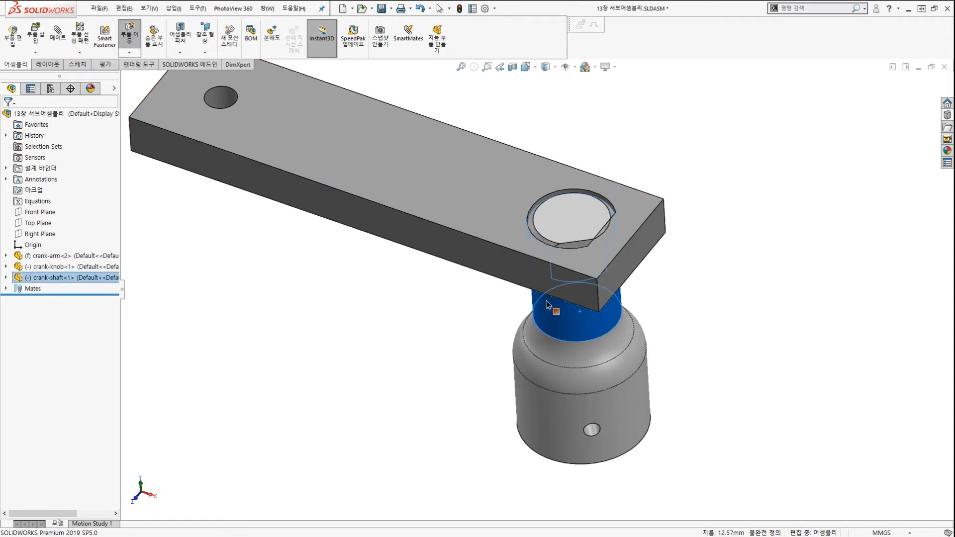
{"action": "key", "text": "Escape"}
{"action": "scroll", "coordinate": [604, 298], "scroll_direction": "down", "scroll_amount": 3}
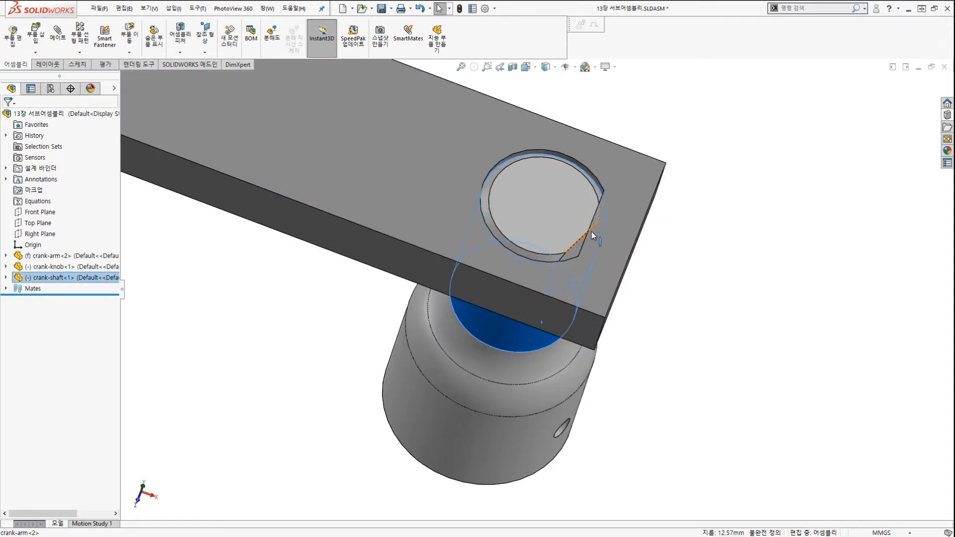
{"action": "left_click", "coordinate": [535, 341]}
{"action": "middle_click_drag", "start_coordinate": [562, 334], "coordinate": [568, 349]}
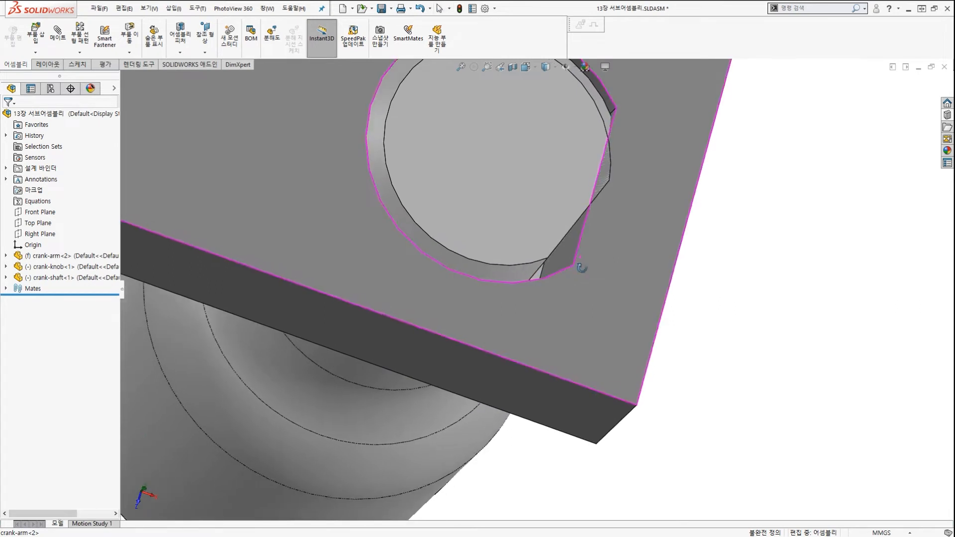
{"action": "scroll", "coordinate": [575, 258], "scroll_direction": "down", "scroll_amount": 2}
{"action": "left_click", "coordinate": [570, 252]}
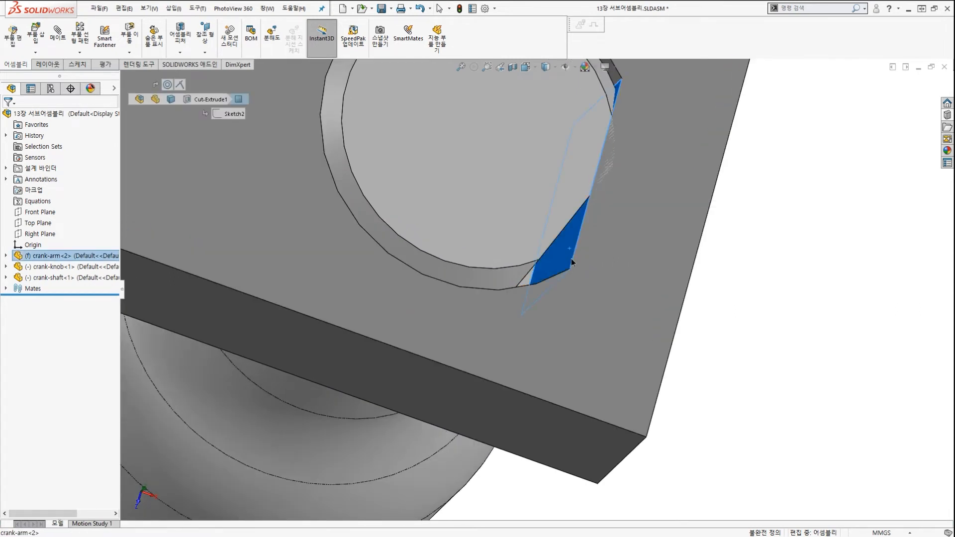
{"action": "middle_click_drag", "start_coordinate": [571, 258], "coordinate": [559, 246]}
{"action": "scroll", "coordinate": [561, 251], "scroll_direction": "down", "scroll_amount": 1}
{"action": "left_click", "coordinate": [562, 252], "text": "ctrl"}
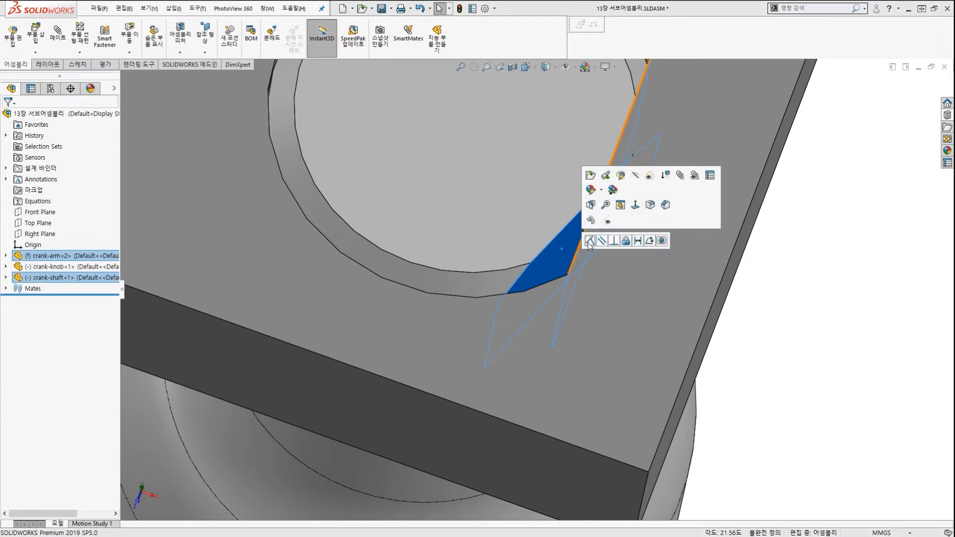
{"action": "left_click", "coordinate": [590, 241]}
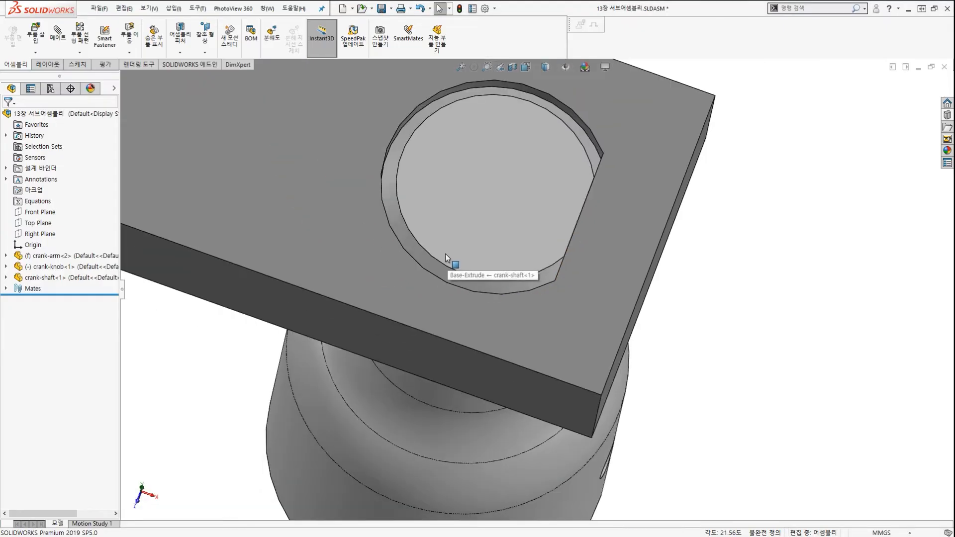
Inspect the crank-shaft's seat in the crank-arm's D-shaped hole, comparing the hole's flat with the arm's end face
{"action": "scroll", "coordinate": [444, 253], "scroll_direction": "up", "scroll_amount": 9}
{"action": "middle_click_drag", "start_coordinate": [442, 258], "coordinate": [404, 236]}
{"action": "scroll", "coordinate": [402, 234], "scroll_direction": "down", "scroll_amount": 1}
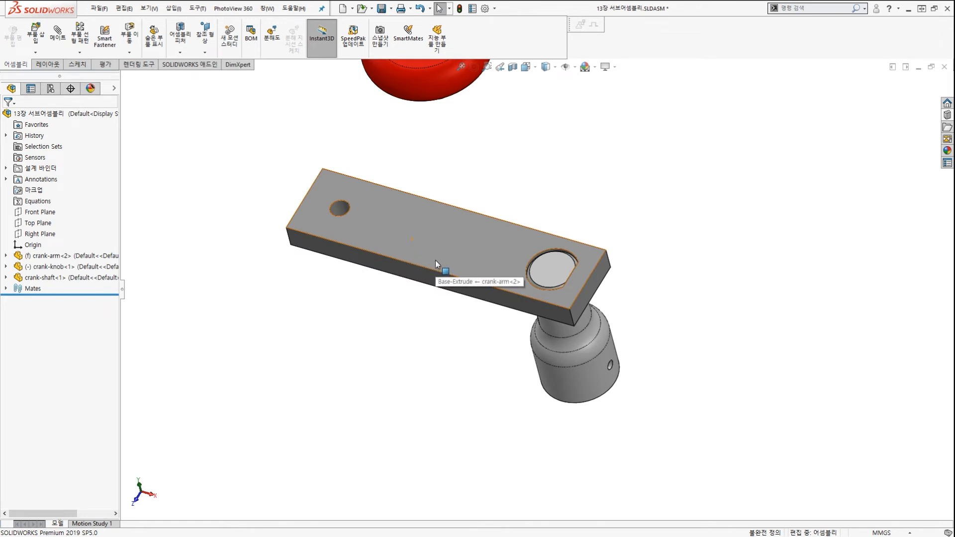
{"action": "middle_click_drag", "start_coordinate": [436, 262], "coordinate": [475, 209]}
{"action": "scroll", "coordinate": [471, 204], "scroll_direction": "down", "scroll_amount": 4}
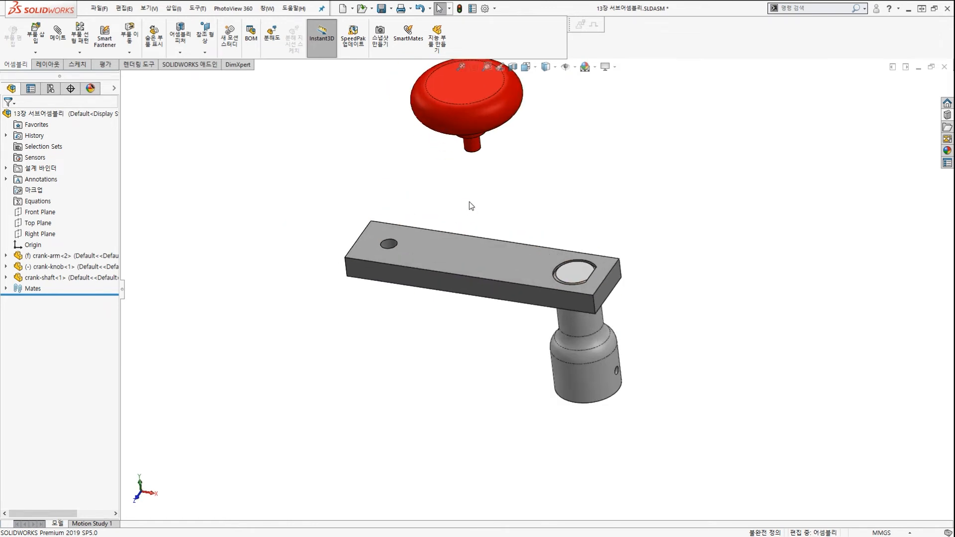
{"action": "scroll", "coordinate": [681, 345], "scroll_direction": "down", "scroll_amount": 6}
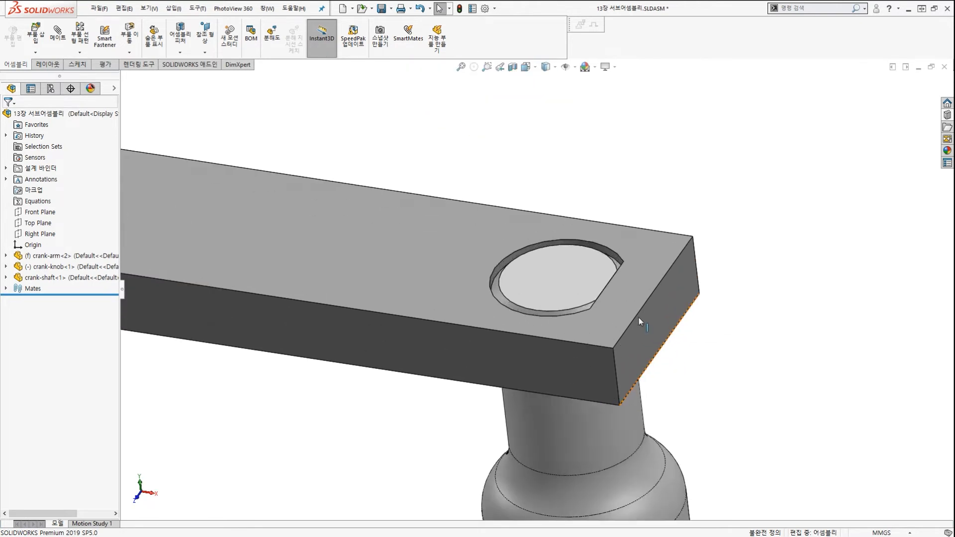
{"action": "scroll", "coordinate": [637, 308], "scroll_direction": "down", "scroll_amount": 3}
{"action": "key", "text": "ctrl+2"}
{"action": "scroll", "coordinate": [549, 275], "scroll_direction": "up", "scroll_amount": 3}
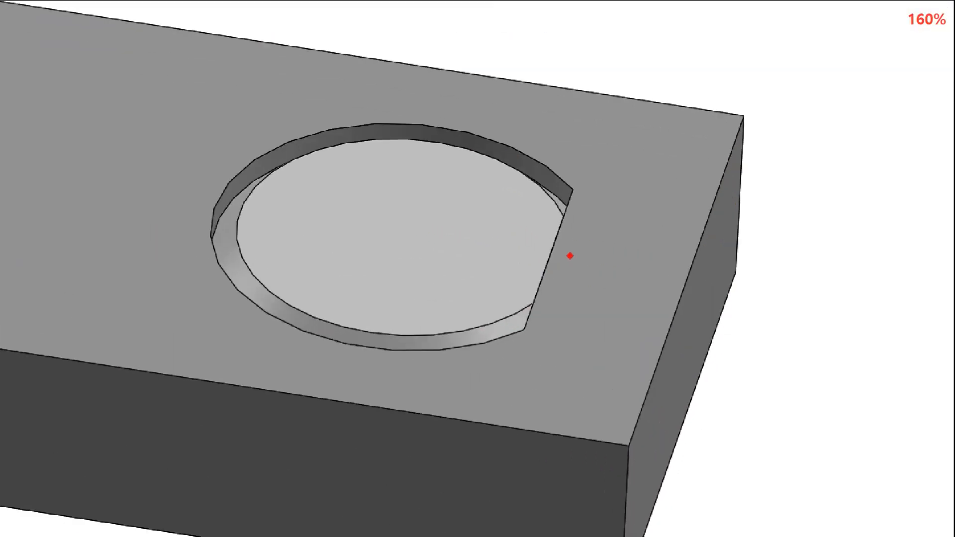
{"action": "left_click_drag", "start_coordinate": [621, 202], "coordinate": [543, 255], "text": "ctrl+shift"}
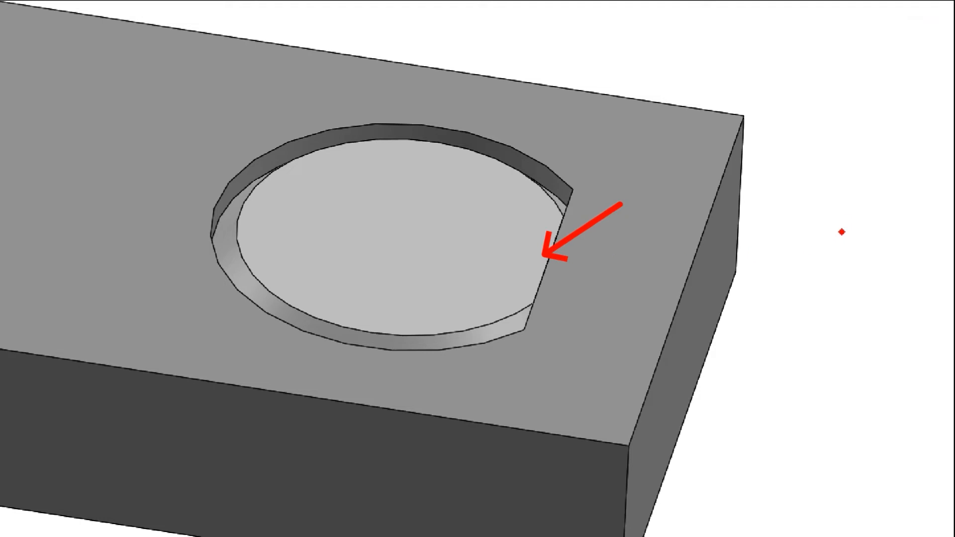
{"action": "mouse_move", "coordinate": [802, 230]}
{"action": "left_mouse_down", "text": "ctrl+shift"}
{"action": "mouse_move", "coordinate": [676, 298]}
{"action": "mouse_move", "coordinate": [692, 300]}
{"action": "left_mouse_up", "text": "ctrl+shift"}
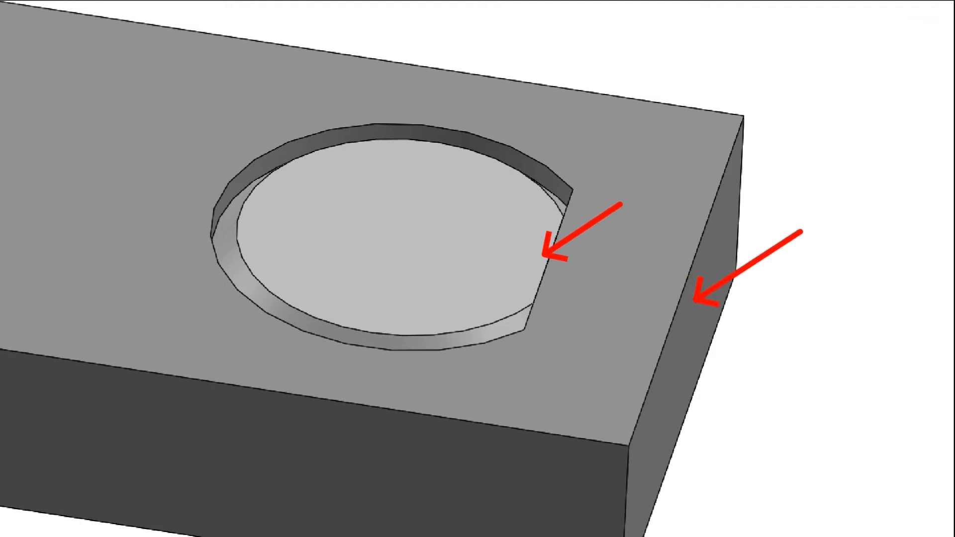
{"action": "key", "text": "Escape"}
{"action": "key", "text": "ctrl+2"}
{"action": "scroll", "coordinate": [551, 267], "scroll_direction": "up", "scroll_amount": 2}
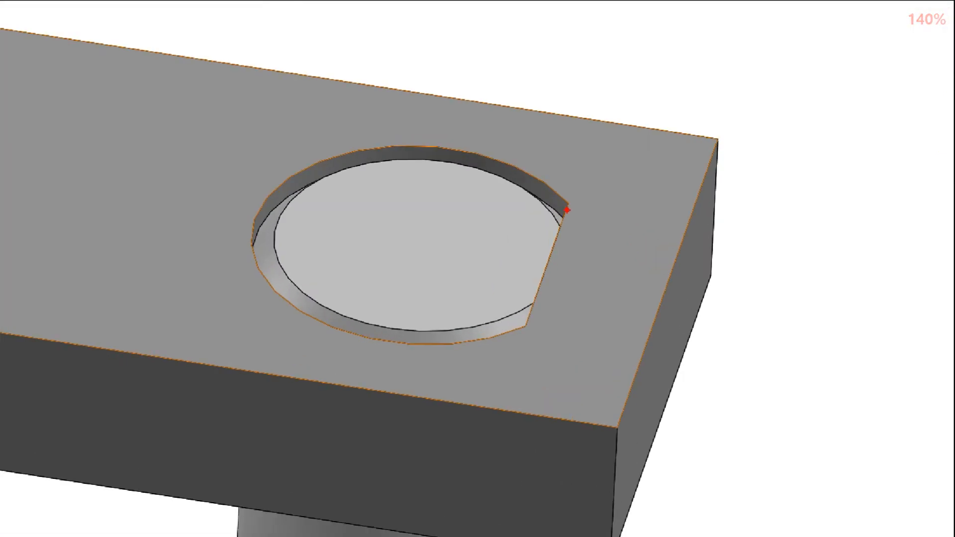
{"action": "left_click_drag", "start_coordinate": [569, 201], "coordinate": [529, 287]}
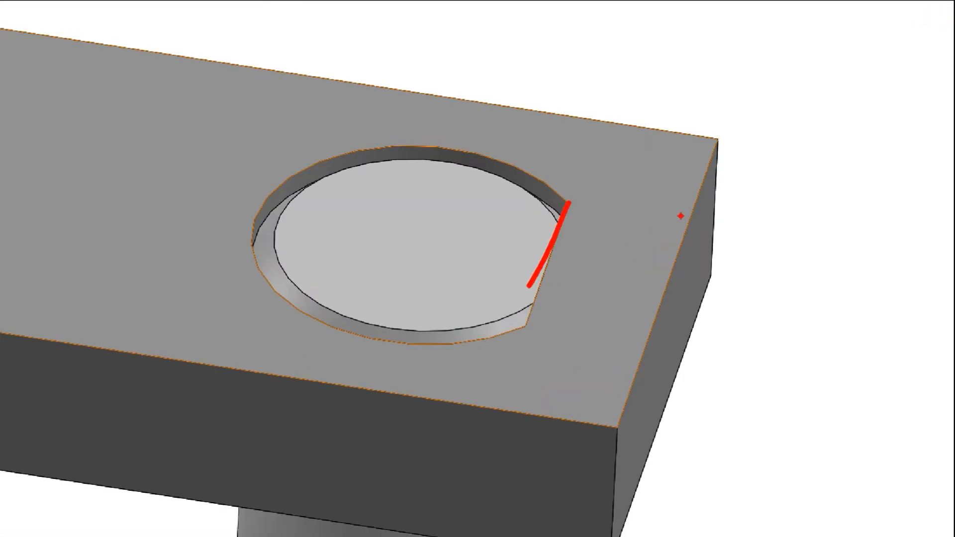
{"action": "key", "text": "Escape"}
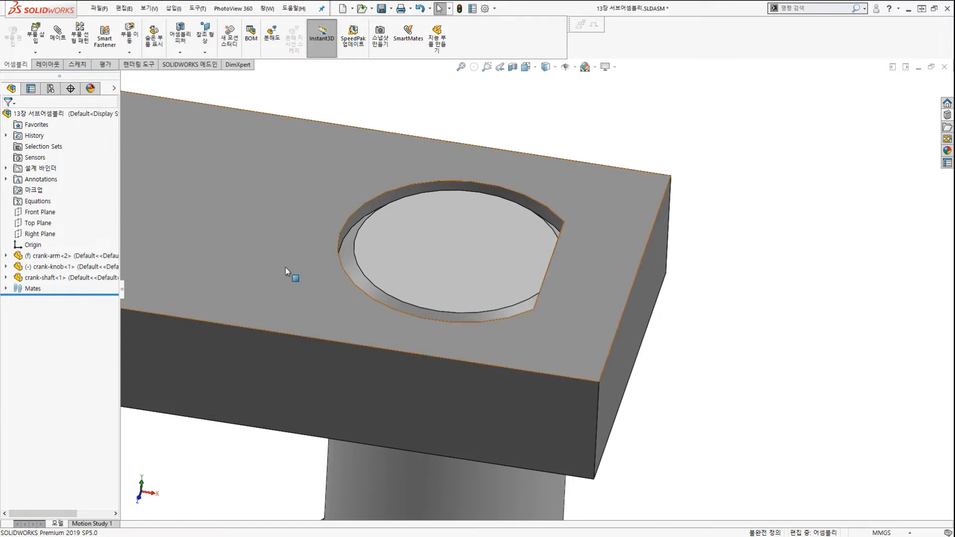
Expand the assembly's mates and review those between the crank-arm and crank-shaft
{"action": "left_click", "coordinate": [6, 288]}
{"action": "mouse_move", "coordinate": [52, 344]}
{"action": "left_mouse_down"}
{"action": "mouse_move", "coordinate": [23, 339]}
{"action": "mouse_move", "coordinate": [126, 288]}
{"action": "mouse_move", "coordinate": [79, 350]}
{"action": "left_mouse_up"}
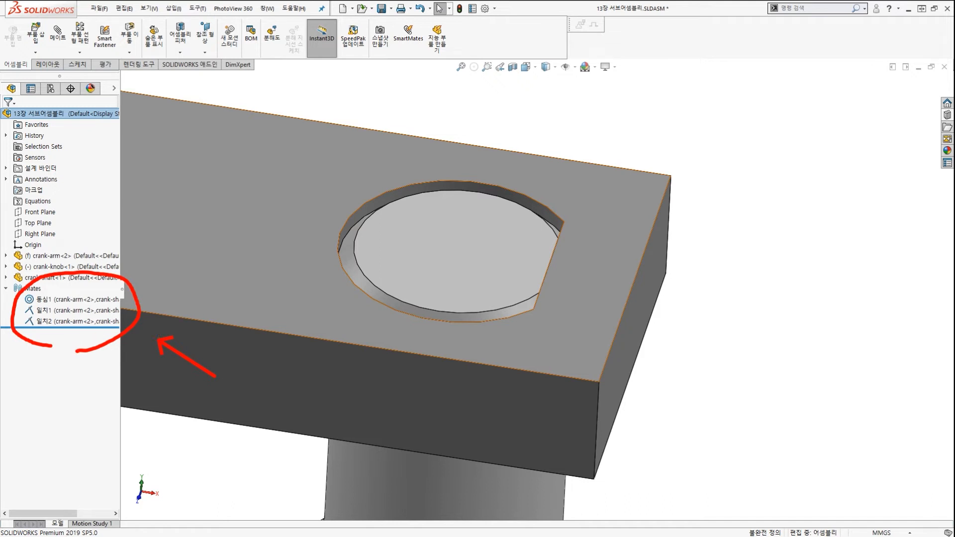
{"action": "left_click_drag", "start_coordinate": [78, 351], "coordinate": [53, 386]}
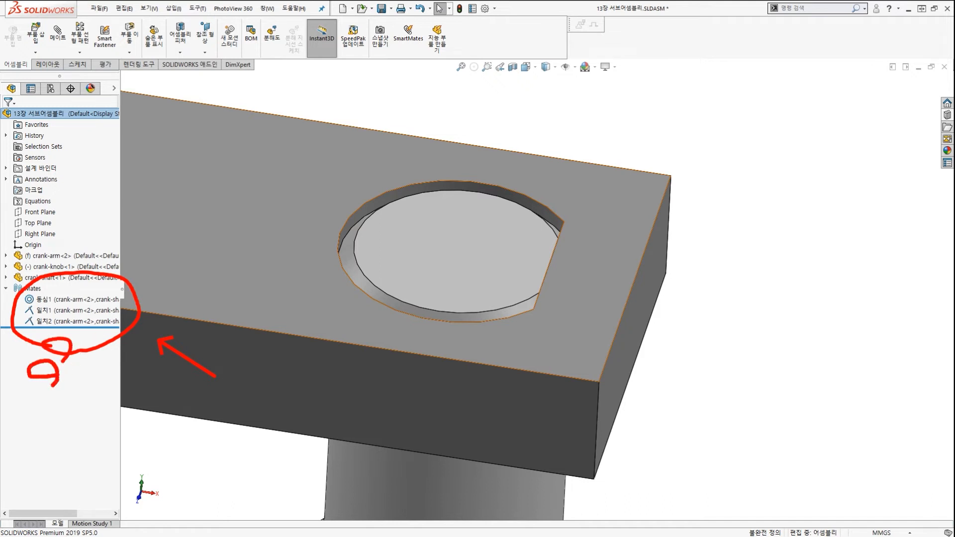
{"action": "left_click_drag", "start_coordinate": [86, 331], "coordinate": [22, 390]}
{"action": "left_click_drag", "start_coordinate": [45, 327], "coordinate": [112, 374]}
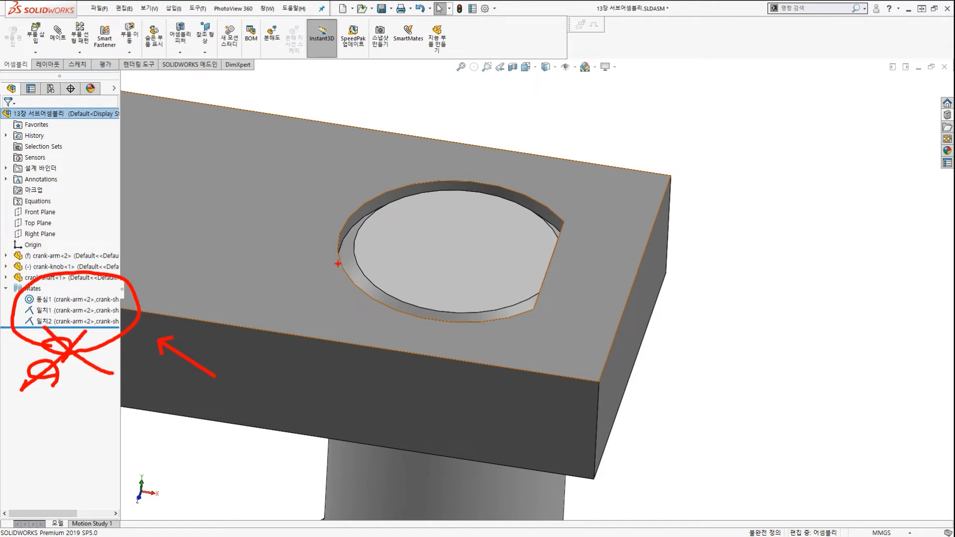
{"action": "key", "text": "Escape"}
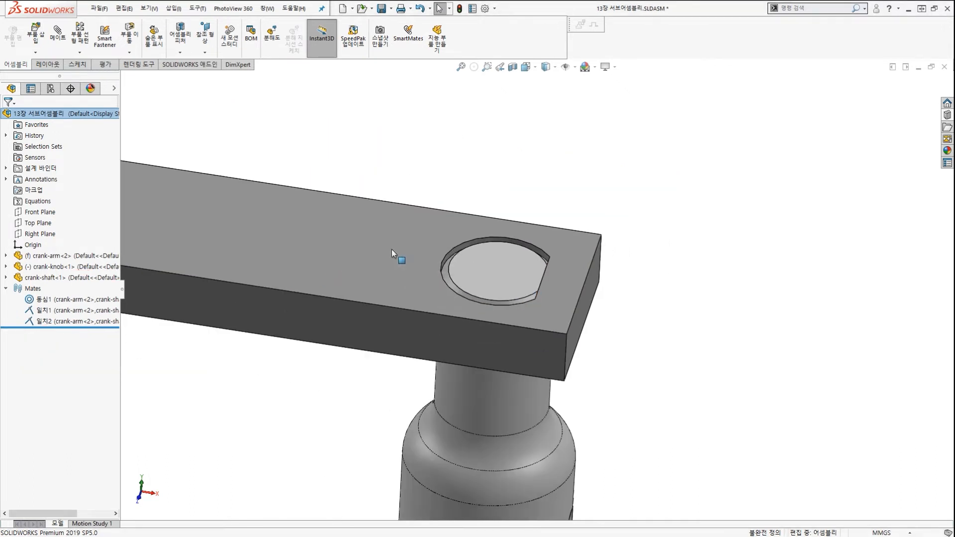
Add a concentric mate between the crank-knob's lower pin and the crank-arm's small round hole
{"action": "key", "text": "f"}
{"action": "scroll", "coordinate": [451, 245], "scroll_direction": "down", "scroll_amount": 5}
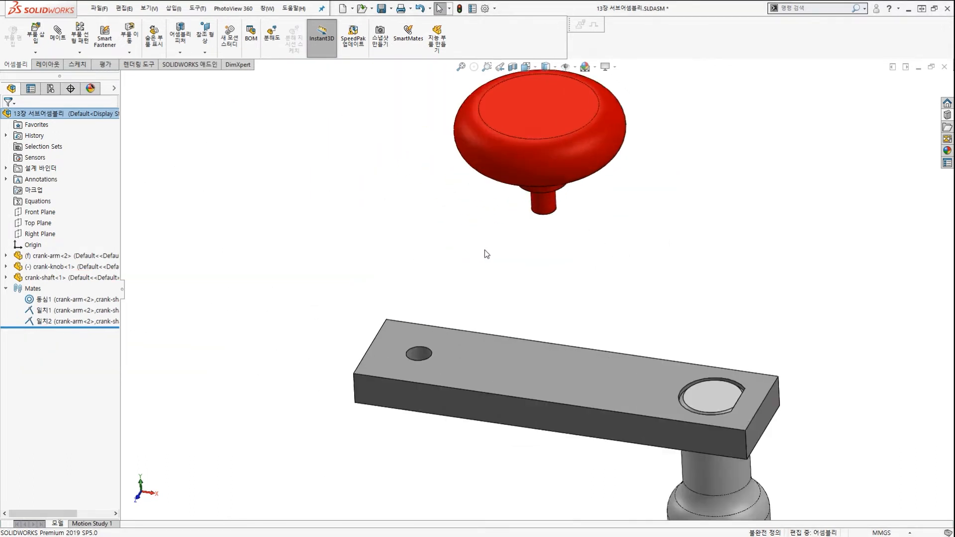
{"action": "left_click", "coordinate": [545, 145]}
{"action": "key", "text": "Escape"}
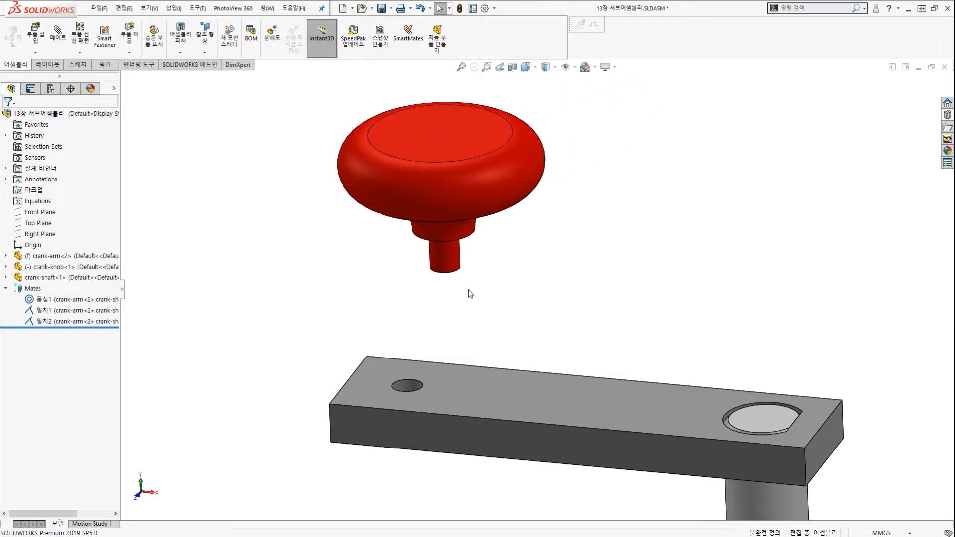
{"action": "scroll", "coordinate": [442, 318], "scroll_direction": "down", "scroll_amount": 3}
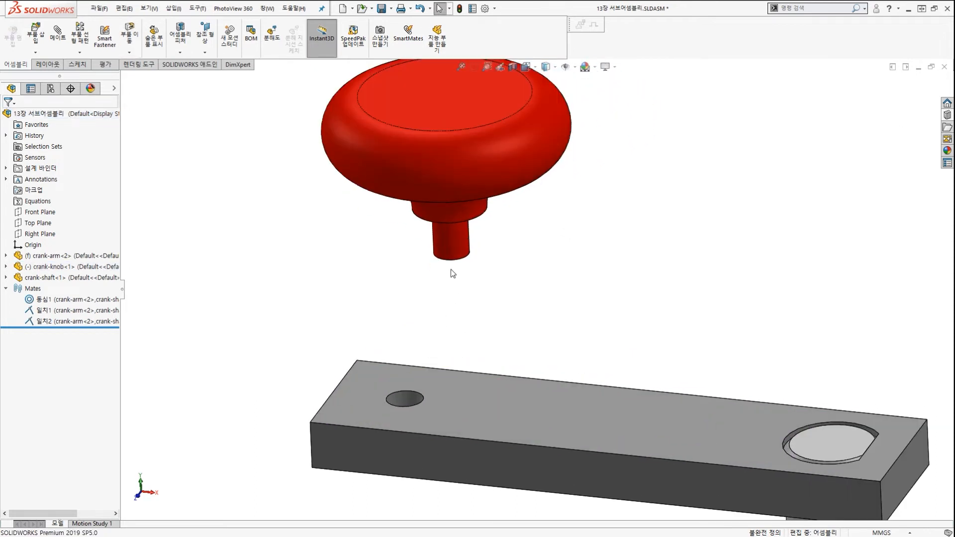
{"action": "left_click", "coordinate": [456, 238]}
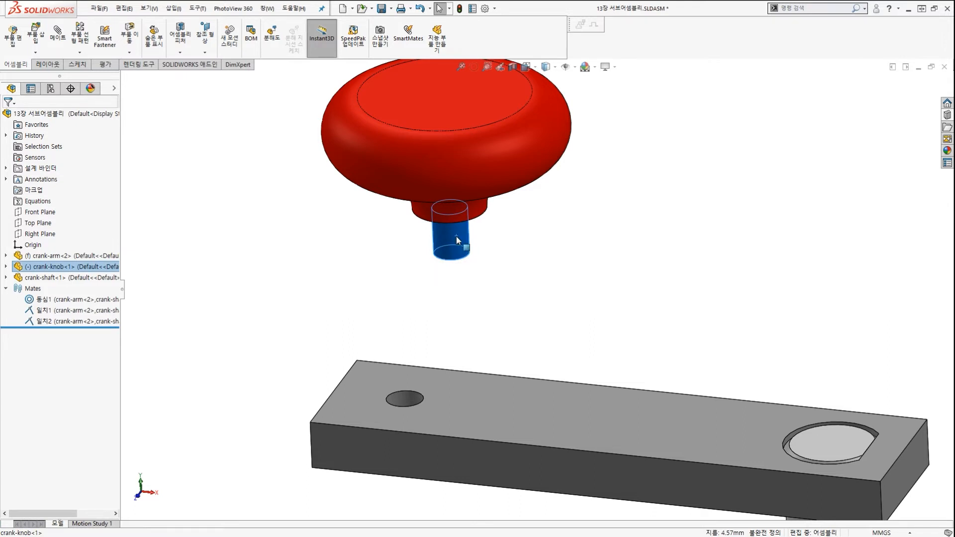
{"action": "left_click", "coordinate": [410, 399], "text": "ctrl"}
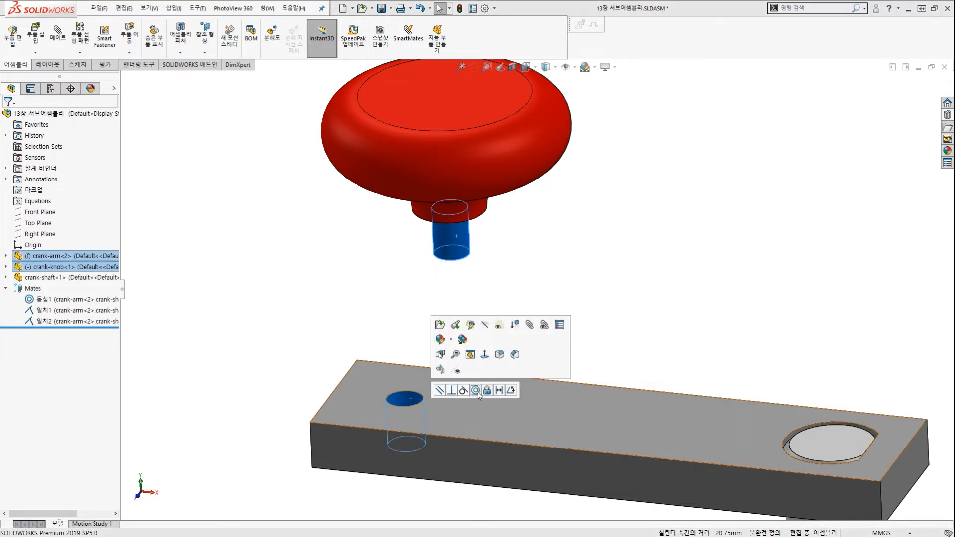
{"action": "left_click", "coordinate": [475, 391]}
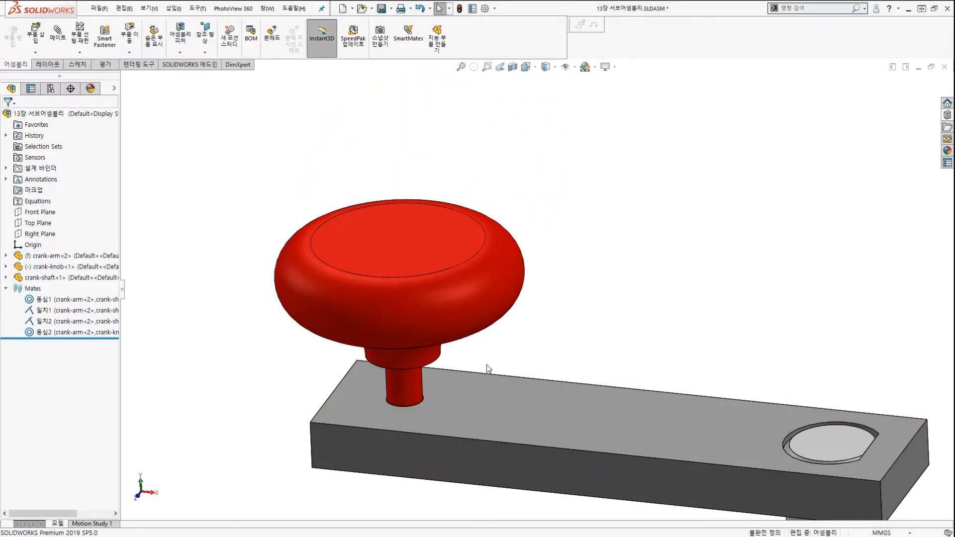
Add a coincident mate between the underside of the crank-knob's shoulder and the crank-arm's top face
{"action": "right_click_drag", "start_coordinate": [453, 395], "coordinate": [505, 428]}
{"action": "left_click", "coordinate": [437, 352]}
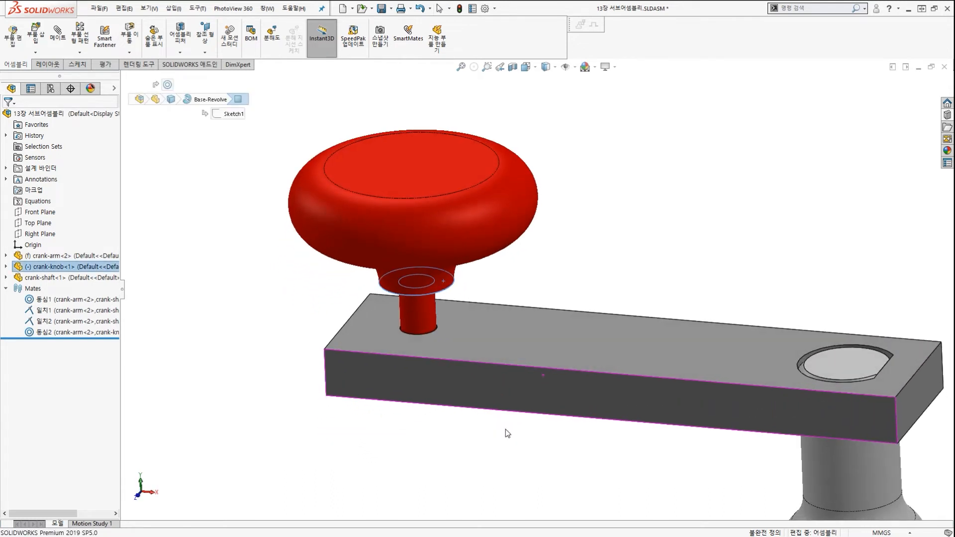
{"action": "left_click", "coordinate": [487, 317]}
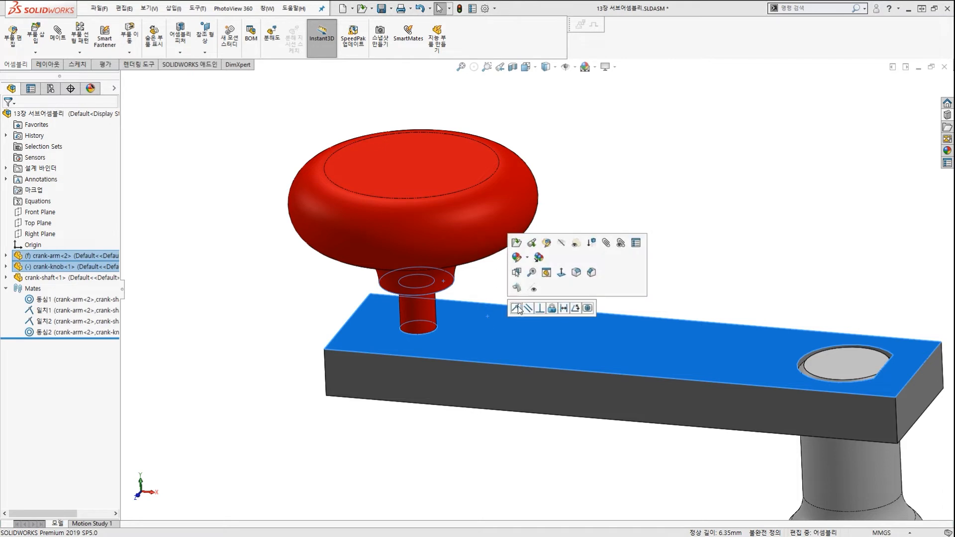
{"action": "left_click", "coordinate": [515, 307]}
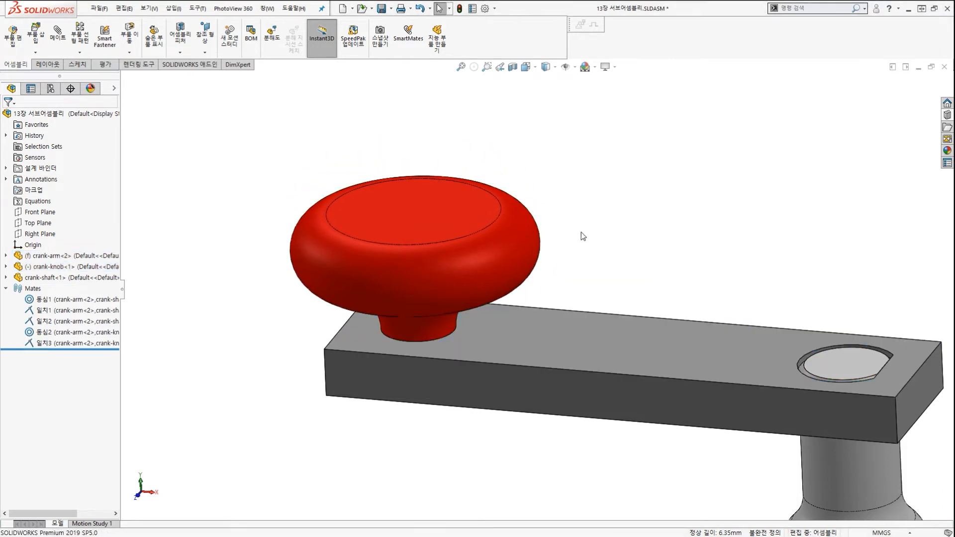
{"action": "scroll", "coordinate": [587, 226], "scroll_direction": "up", "scroll_amount": 5}
{"action": "scroll", "coordinate": [666, 371], "scroll_direction": "down", "scroll_amount": 3}
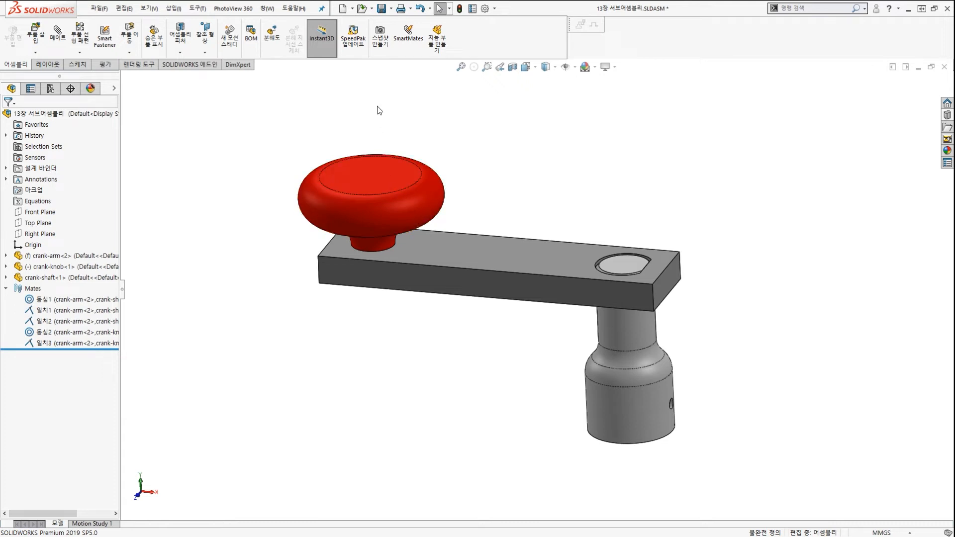
{"action": "mouse_move", "coordinate": [189, 92]}
{"action": "left_mouse_down"}
{"action": "mouse_move", "coordinate": [20, 75]}
{"action": "mouse_move", "coordinate": [245, 93]}
{"action": "left_mouse_up"}
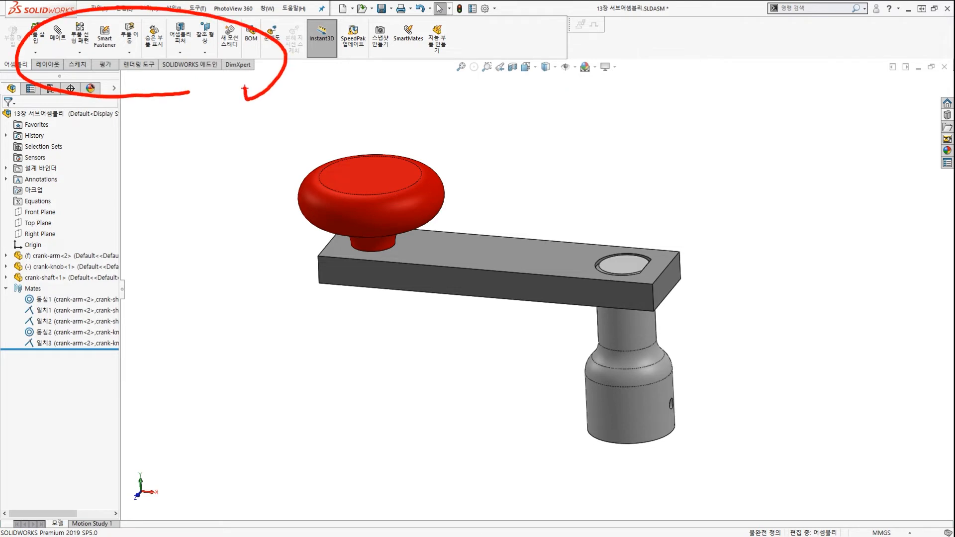
{"action": "key", "text": "Escape"}
{"action": "scroll", "coordinate": [308, 151], "scroll_direction": "down", "scroll_amount": 1}
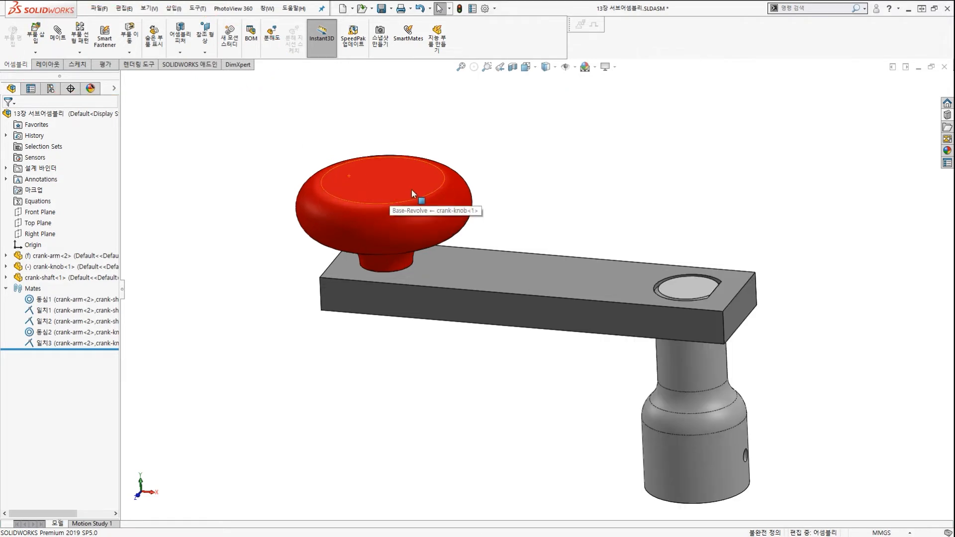
Open the crank-knob for in-context part editing within the assembly
{"action": "left_click", "coordinate": [461, 194]}
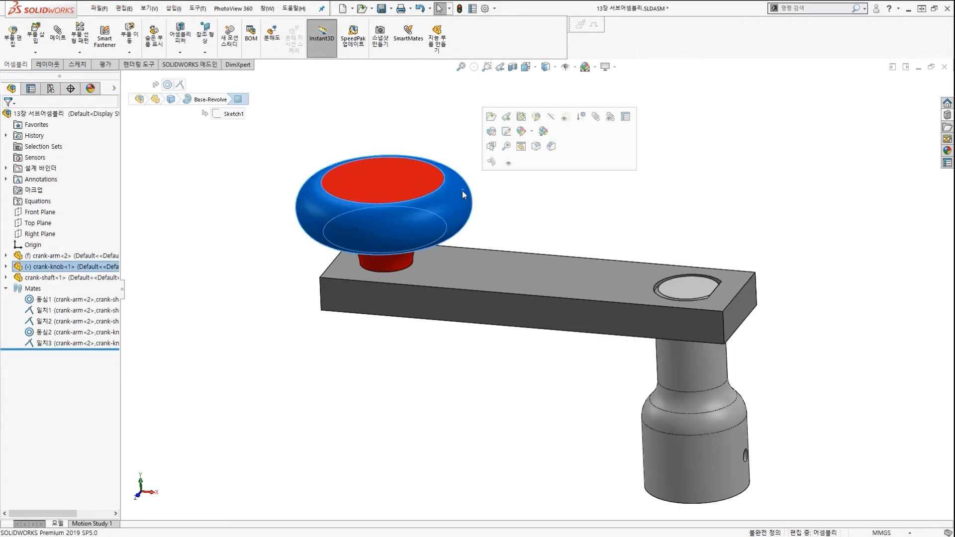
{"action": "left_click", "coordinate": [536, 118]}
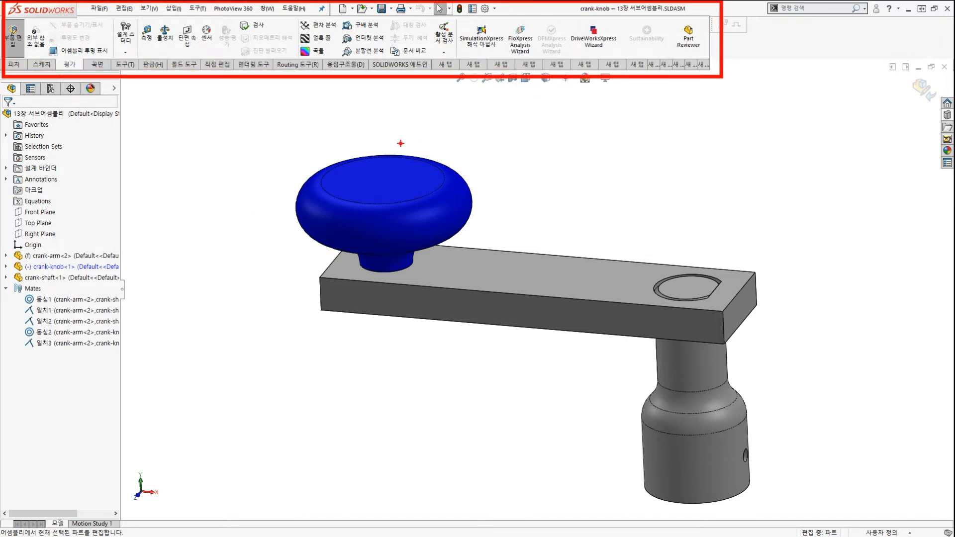
{"action": "left_click_drag", "start_coordinate": [588, 132], "coordinate": [478, 186], "text": "ctrl+shift"}
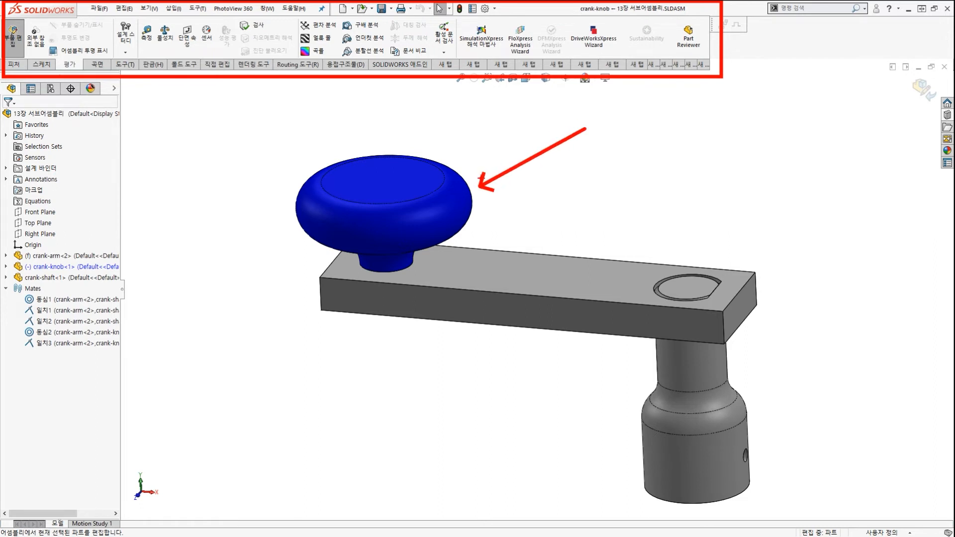
{"action": "key", "text": "Escape"}
{"action": "key", "text": "ctrl+2"}
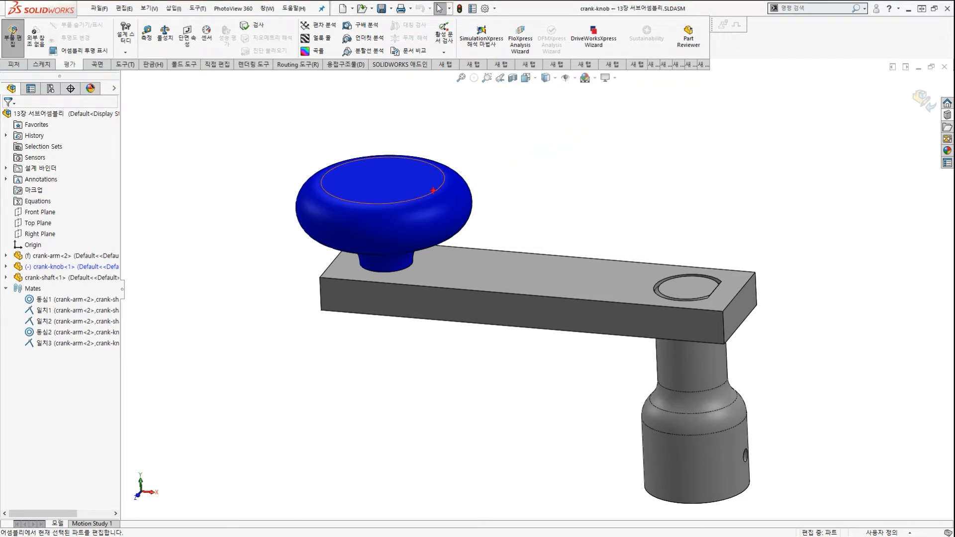
{"action": "mouse_move", "coordinate": [506, 227]}
{"action": "left_mouse_down"}
{"action": "mouse_move", "coordinate": [373, 271]}
{"action": "mouse_move", "coordinate": [443, 227]}
{"action": "left_mouse_up"}
{"action": "left_click_drag", "start_coordinate": [576, 119], "coordinate": [478, 174]}
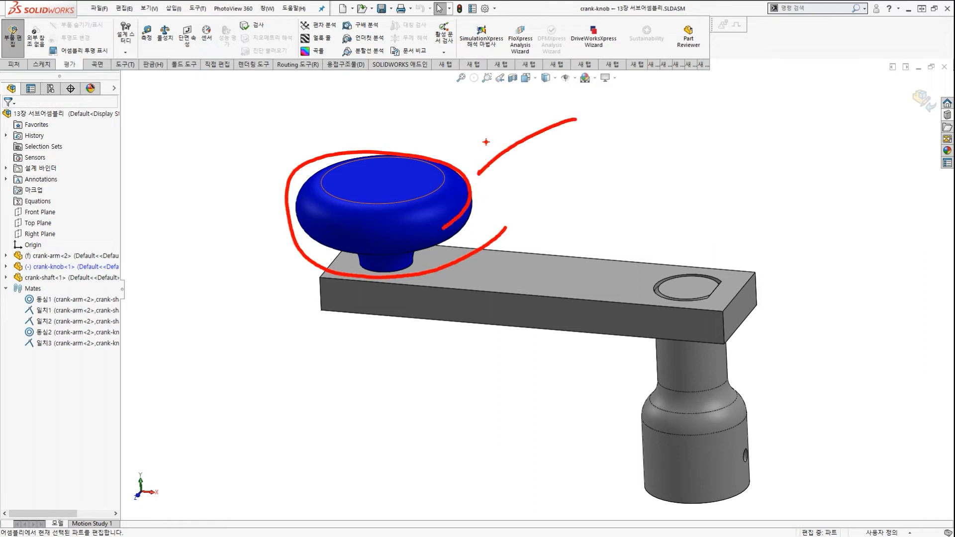
{"action": "key", "text": "Escape"}
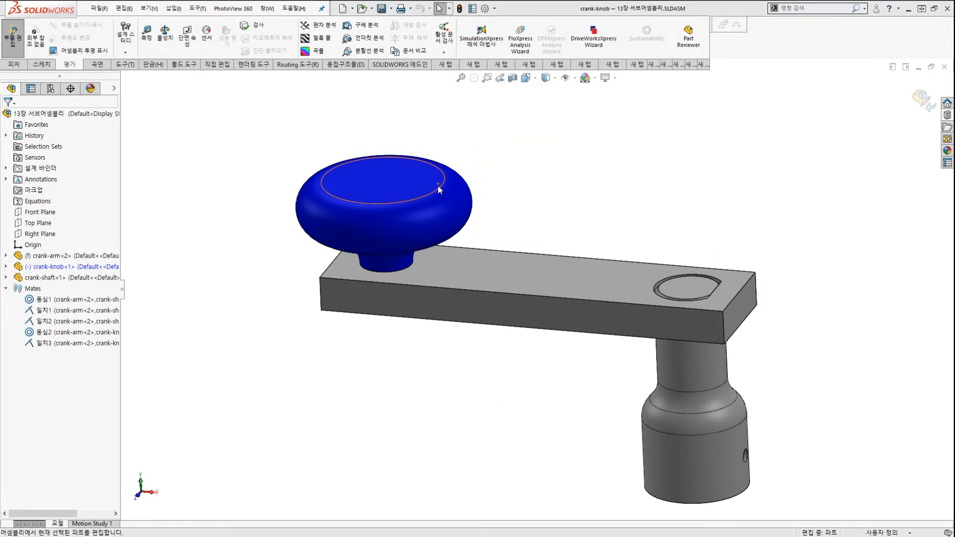
Expand the crank-knob's feature tree, review its contents and return to editing the assembly
{"action": "left_click", "coordinate": [6, 267]}
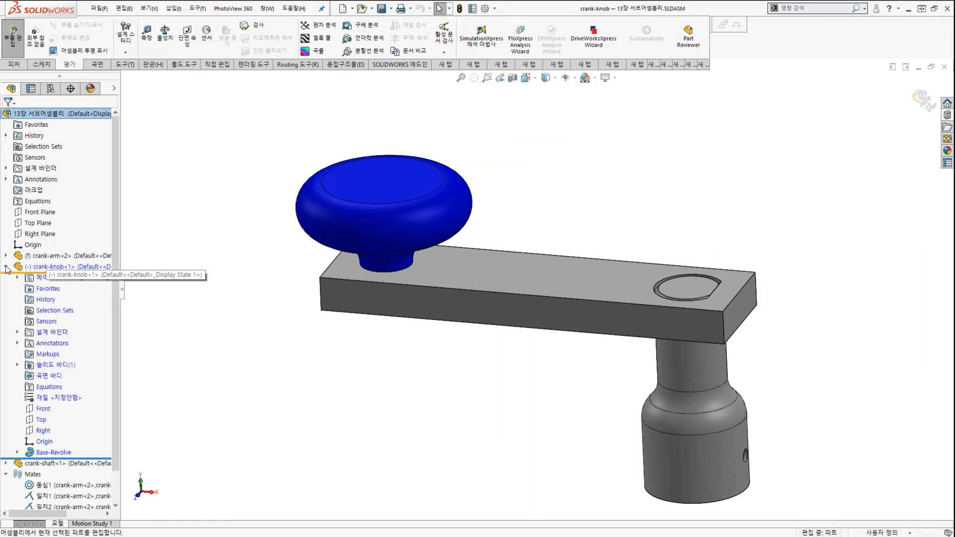
{"action": "mouse_move", "coordinate": [5, 258]}
{"action": "left_mouse_down"}
{"action": "mouse_move", "coordinate": [149, 440]}
{"action": "mouse_move", "coordinate": [152, 465]}
{"action": "left_mouse_up"}
{"action": "left_click_drag", "start_coordinate": [222, 206], "coordinate": [161, 267]}
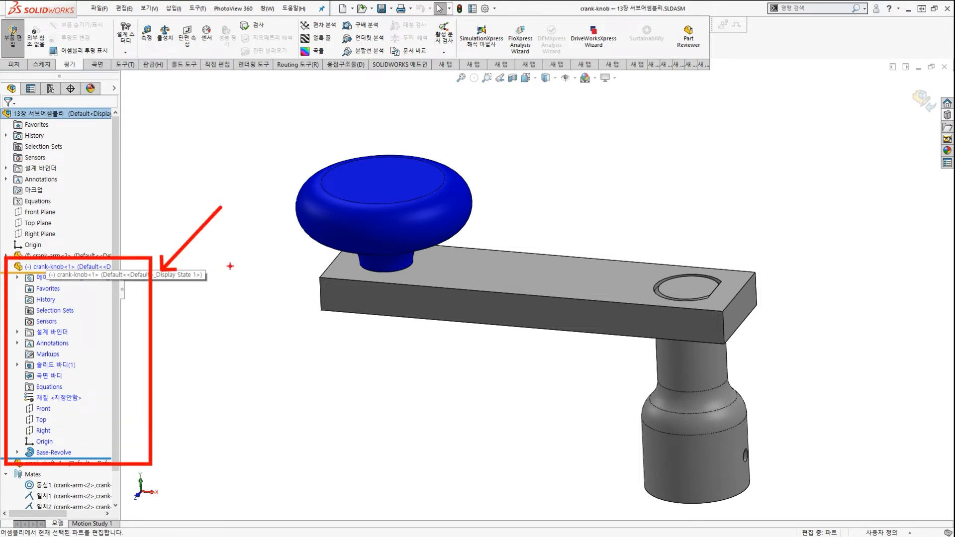
{"action": "key", "text": "Escape"}
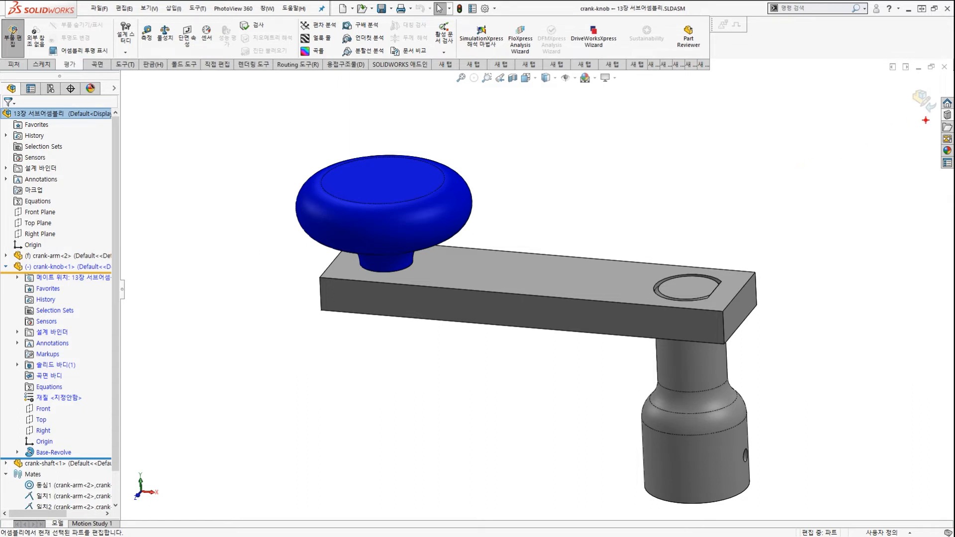
{"action": "mouse_move", "coordinate": [924, 118]}
{"action": "left_mouse_down"}
{"action": "mouse_move", "coordinate": [934, 87]}
{"action": "mouse_move", "coordinate": [926, 106]}
{"action": "left_mouse_up"}
{"action": "left_click_drag", "start_coordinate": [727, 120], "coordinate": [875, 101]}
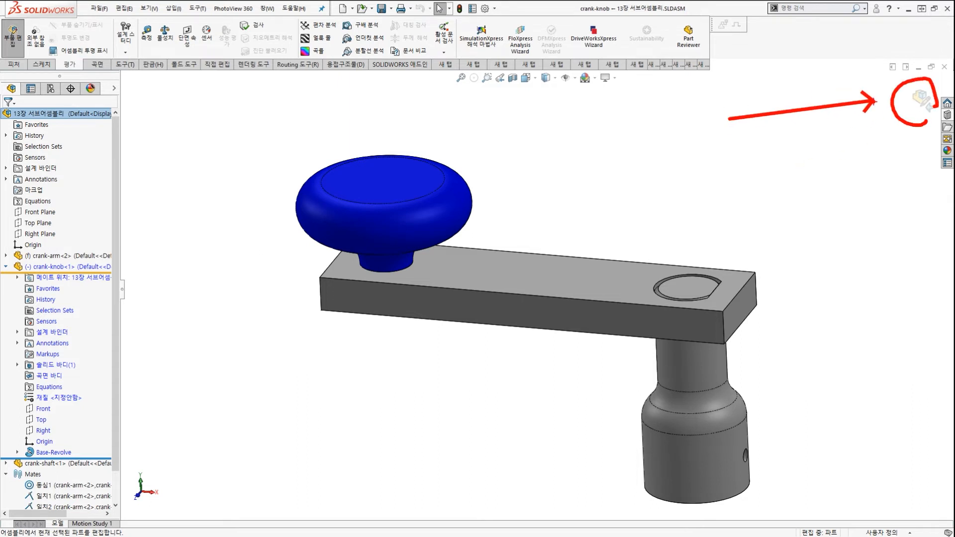
{"action": "mouse_move", "coordinate": [926, 125]}
{"action": "left_mouse_down"}
{"action": "mouse_move", "coordinate": [891, 83]}
{"action": "mouse_move", "coordinate": [919, 120]}
{"action": "left_mouse_up"}
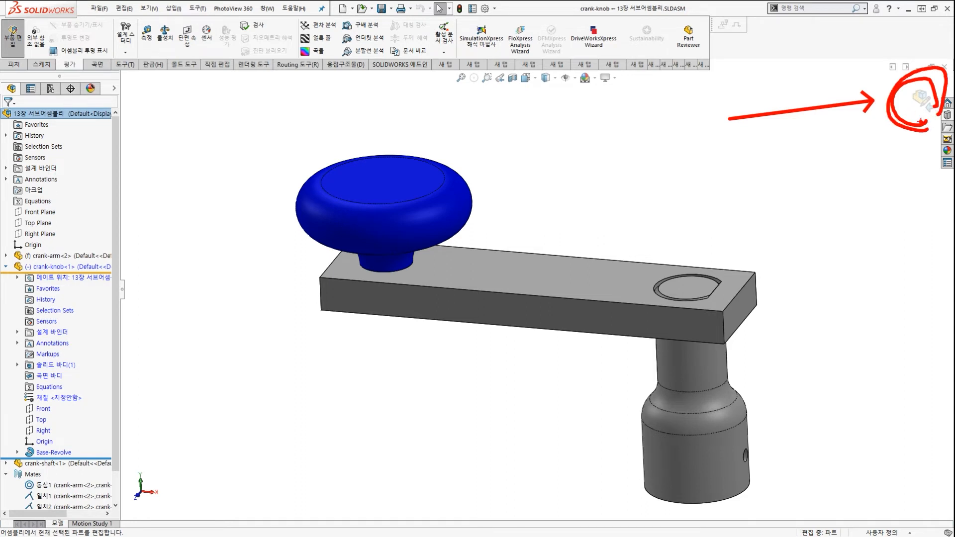
{"action": "key", "text": "Escape"}
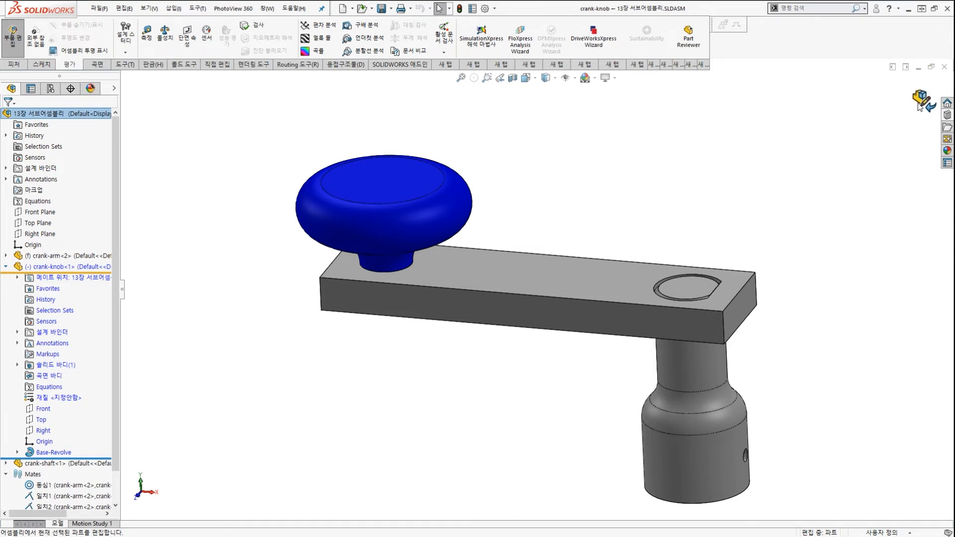
{"action": "left_click", "coordinate": [919, 107]}
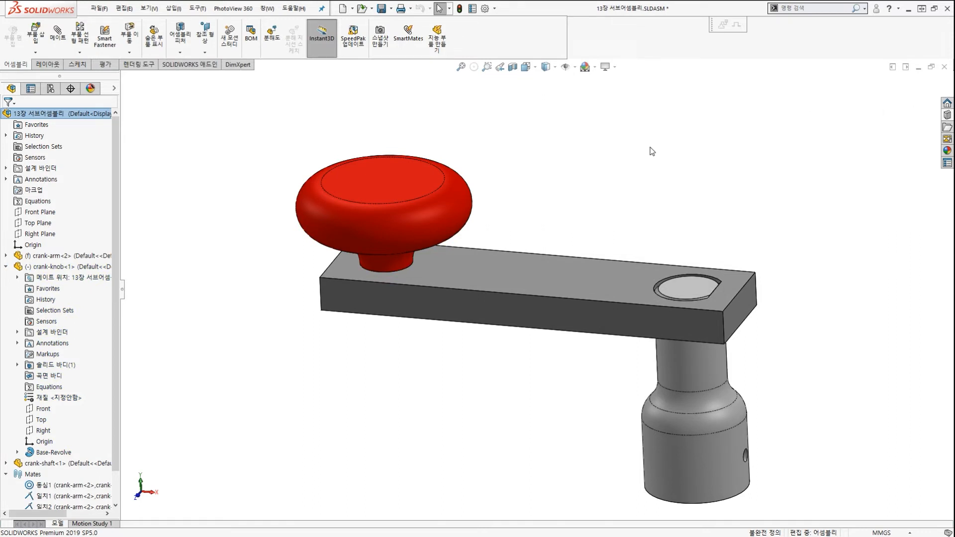
Open the crank-knob's Base-Revolve feature for editing from the assembly
{"action": "left_click", "coordinate": [458, 209]}
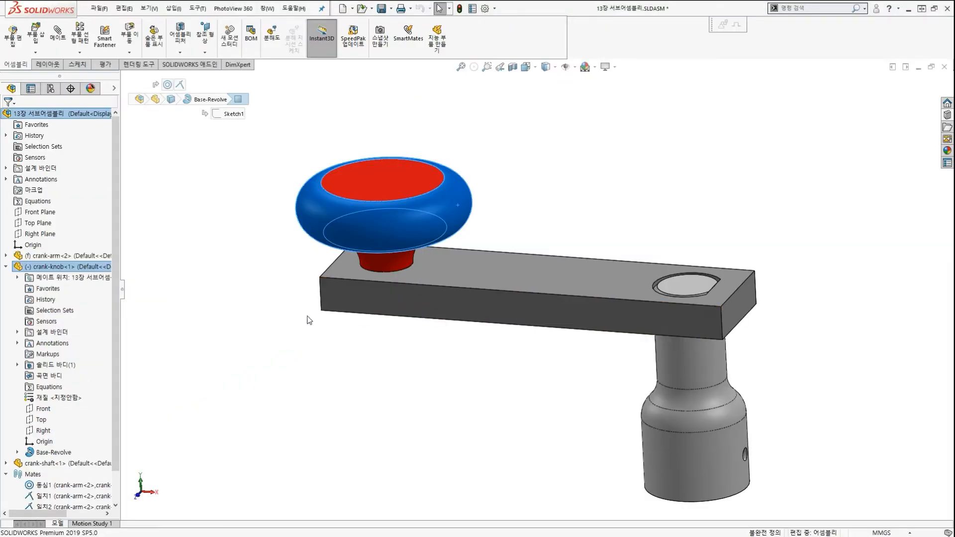
{"action": "left_click", "coordinate": [289, 315]}
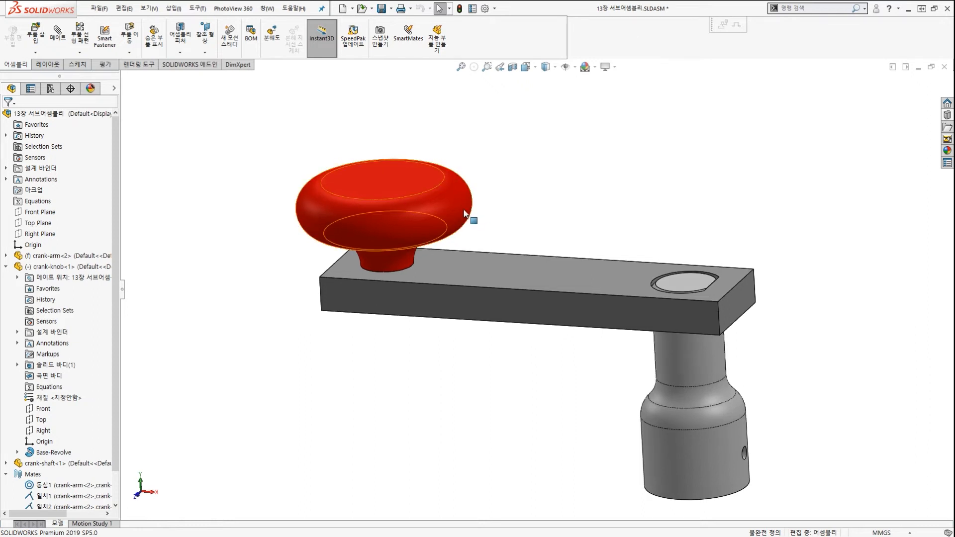
{"action": "left_click", "coordinate": [460, 204]}
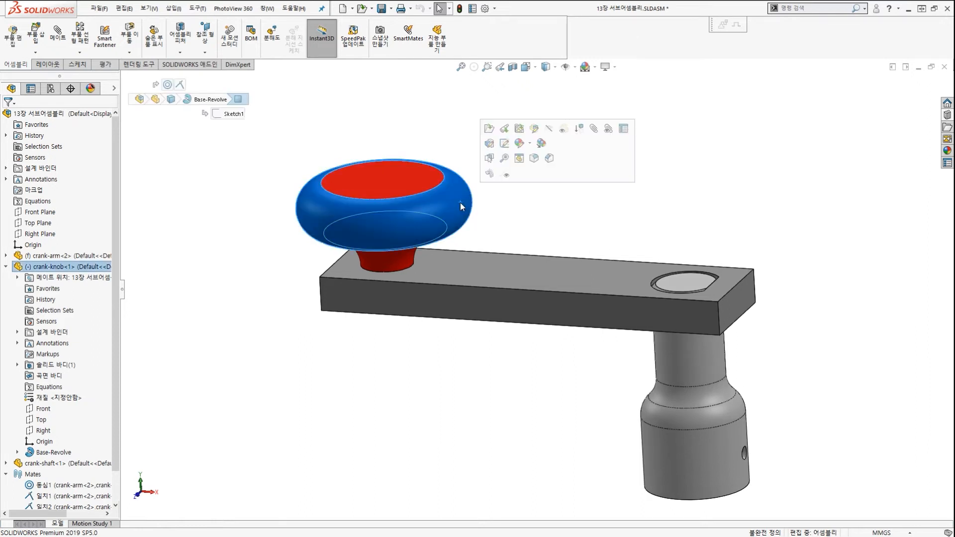
{"action": "left_click", "coordinate": [489, 144]}
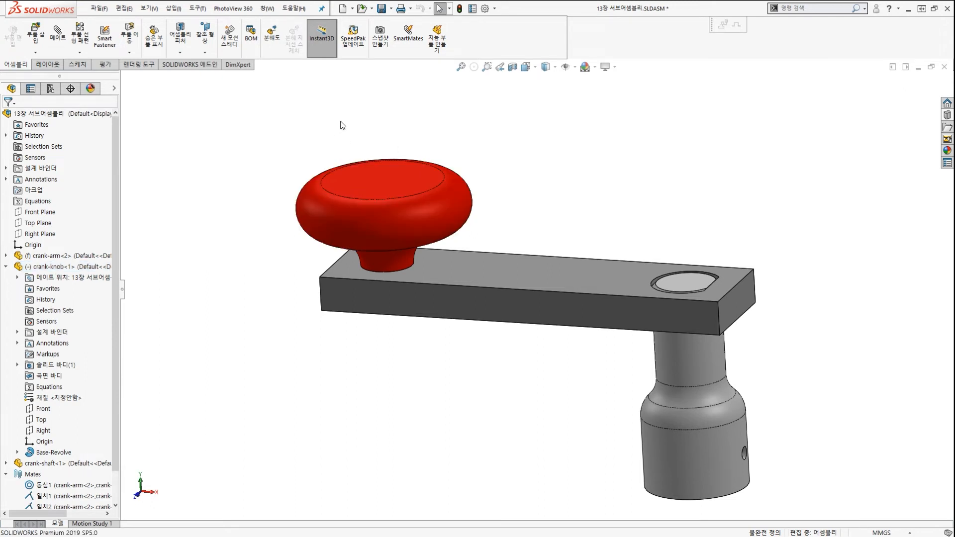
{"action": "left_click", "coordinate": [449, 202]}
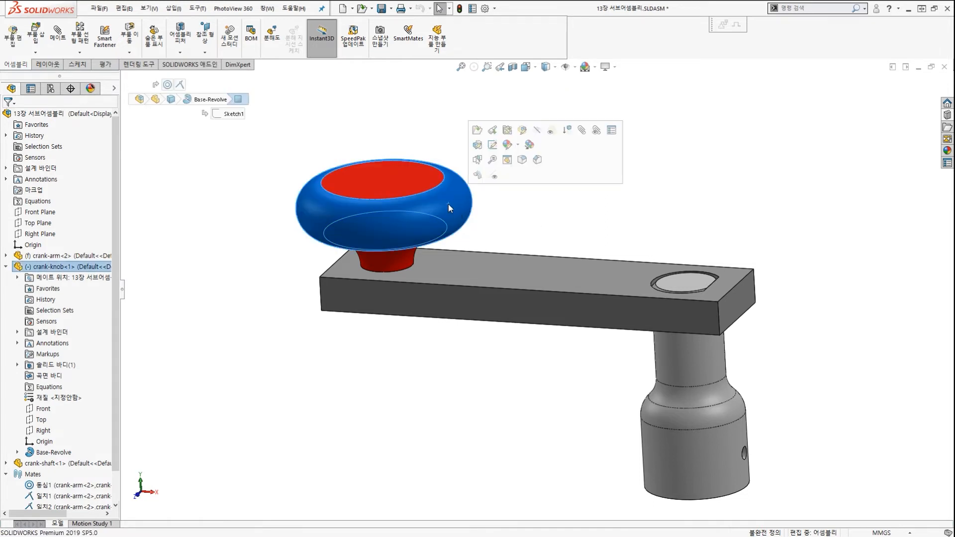
{"action": "left_click", "coordinate": [477, 145]}
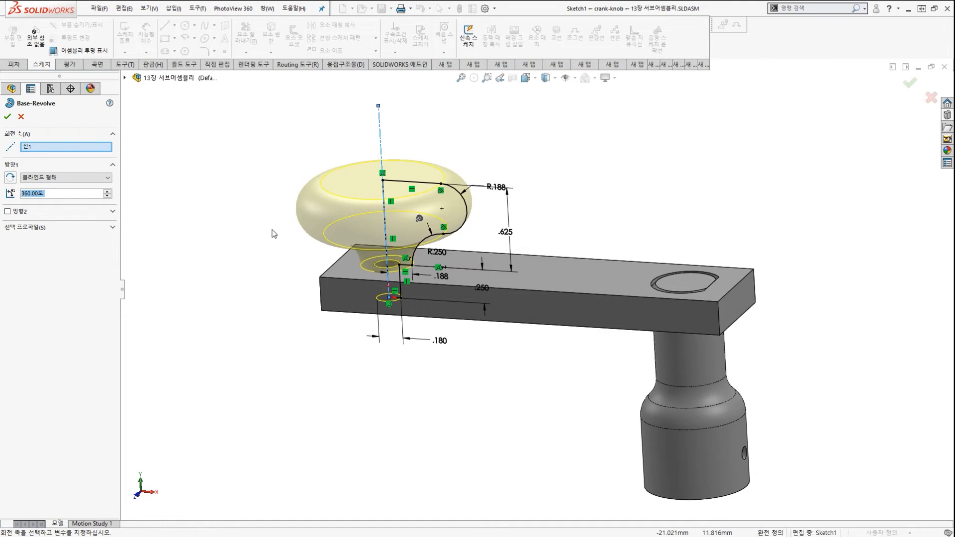
Expand the assembly tree beside the Base-Revolve settings and locate the feature under the crank-knob
{"action": "left_click", "coordinate": [126, 78]}
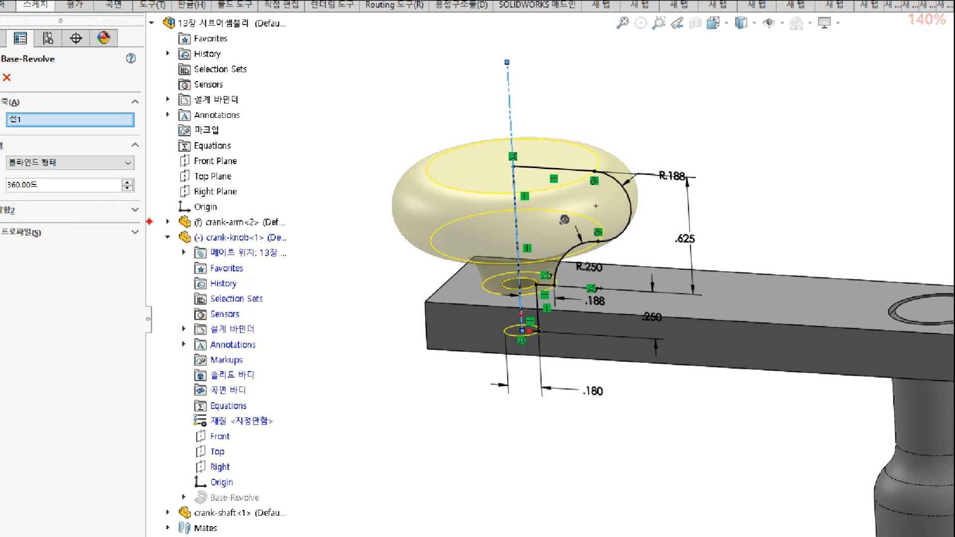
{"action": "left_click_drag", "start_coordinate": [149, 222], "coordinate": [302, 245], "text": "ctrl"}
{"action": "mouse_move", "coordinate": [357, 181]}
{"action": "left_mouse_down"}
{"action": "mouse_move", "coordinate": [326, 213]}
{"action": "mouse_move", "coordinate": [352, 232]}
{"action": "left_mouse_up"}
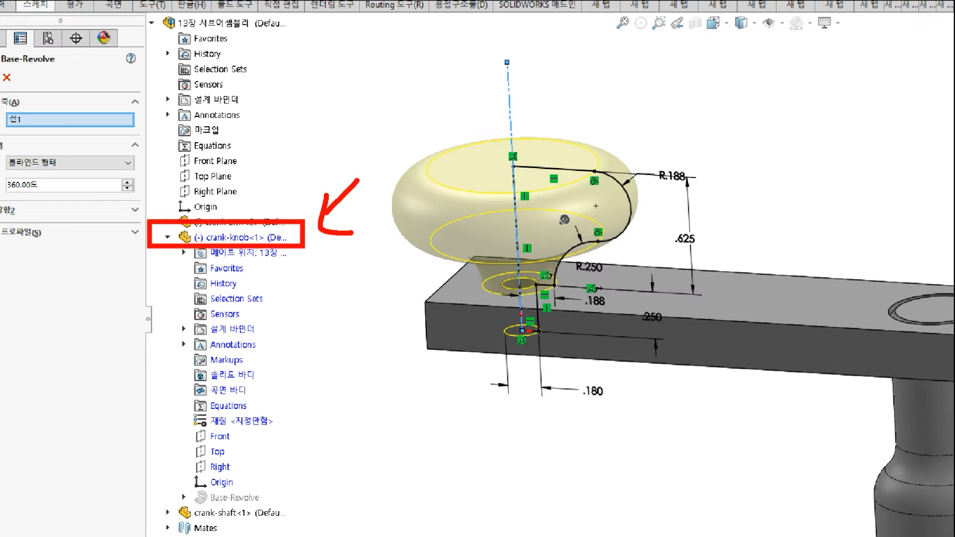
{"action": "mouse_move", "coordinate": [269, 503]}
{"action": "left_mouse_down"}
{"action": "mouse_move", "coordinate": [201, 517]}
{"action": "mouse_move", "coordinate": [251, 497]}
{"action": "left_mouse_up"}
{"action": "left_click_drag", "start_coordinate": [293, 414], "coordinate": [256, 498]}
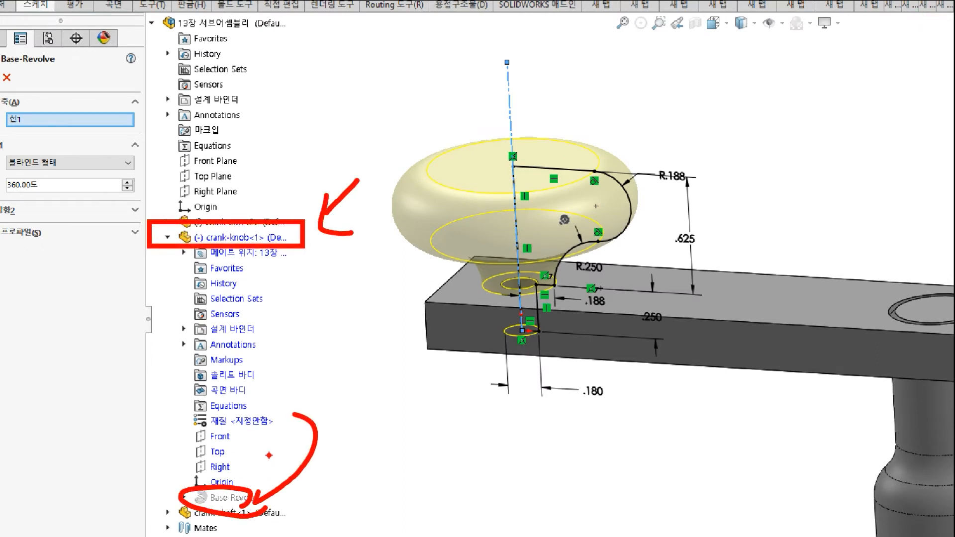
{"action": "left_click_drag", "start_coordinate": [270, 455], "coordinate": [279, 494]}
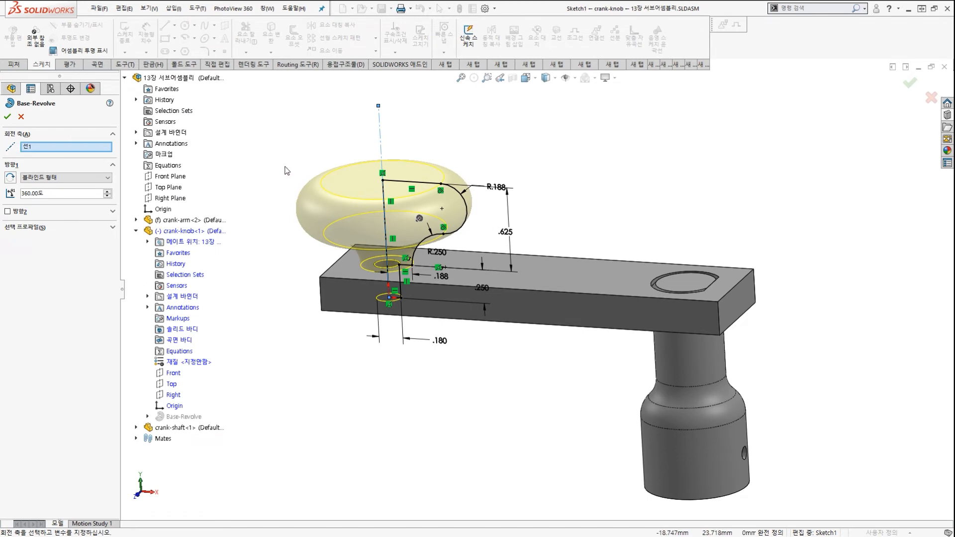
Accept the Base-Revolve feature without edits and return from part editing to the assembly
{"action": "key", "text": "Return"}
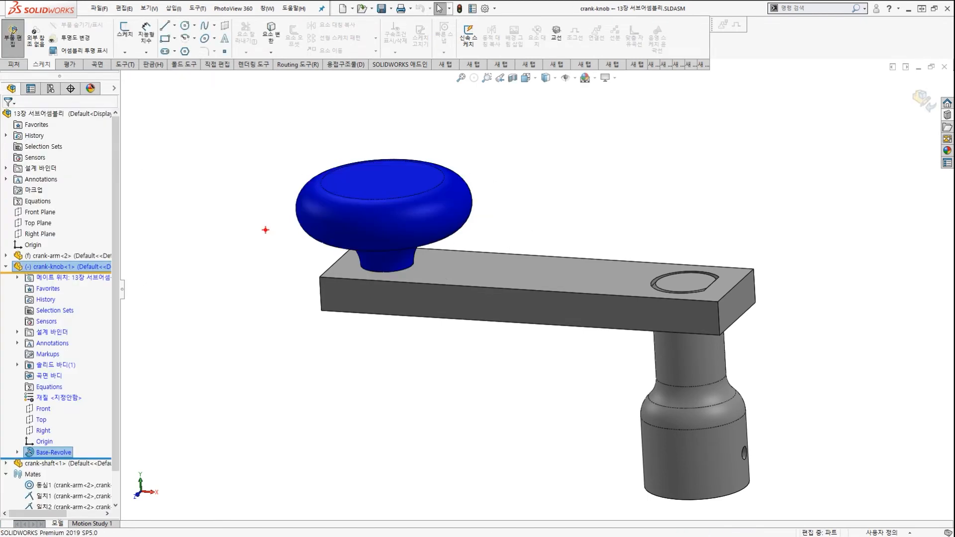
{"action": "mouse_move", "coordinate": [70, 281]}
{"action": "left_mouse_down"}
{"action": "mouse_move", "coordinate": [60, 263]}
{"action": "mouse_move", "coordinate": [74, 300]}
{"action": "left_mouse_up"}
{"action": "left_click_drag", "start_coordinate": [248, 276], "coordinate": [143, 328]}
{"action": "mouse_move", "coordinate": [153, 297]}
{"action": "left_mouse_down"}
{"action": "mouse_move", "coordinate": [134, 314]}
{"action": "mouse_move", "coordinate": [189, 341]}
{"action": "left_mouse_up"}
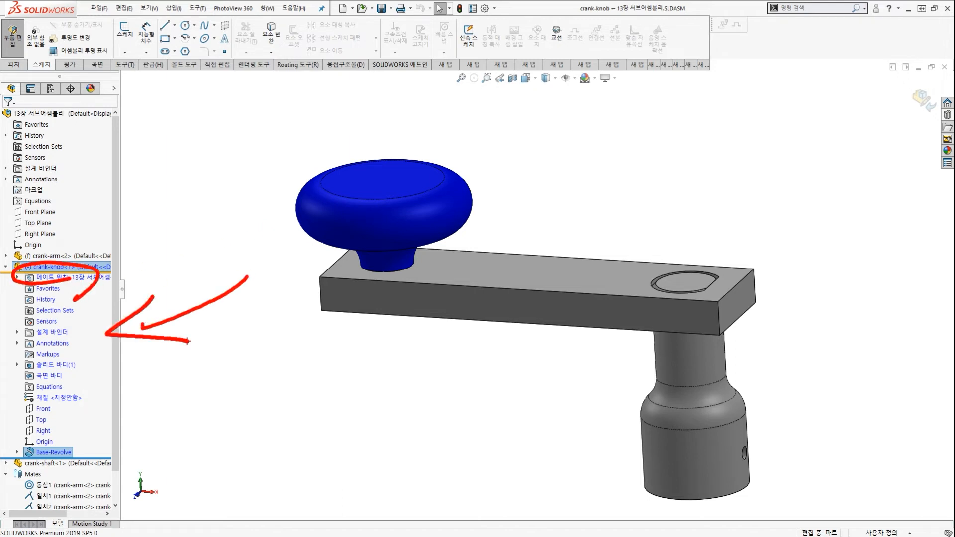
{"action": "key", "text": "Escape"}
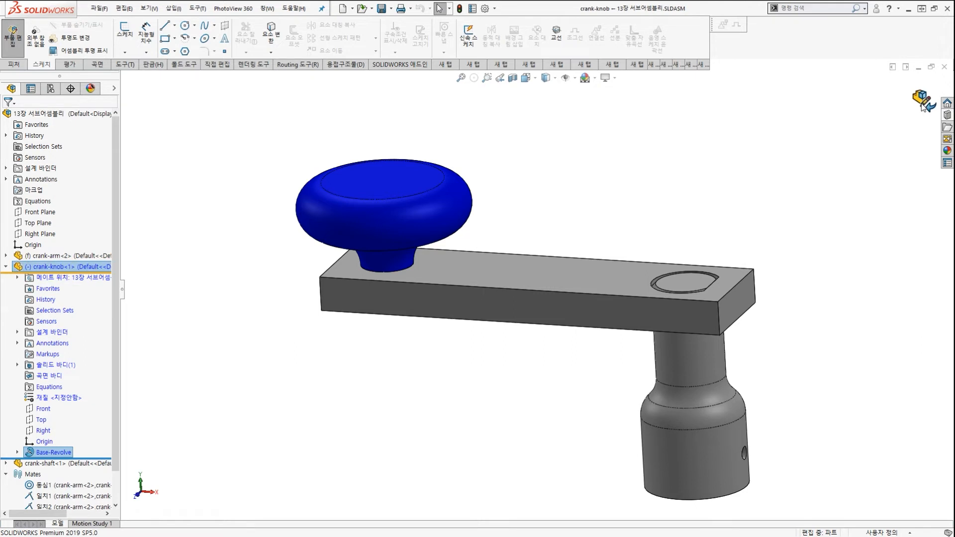
{"action": "left_click", "coordinate": [922, 102]}
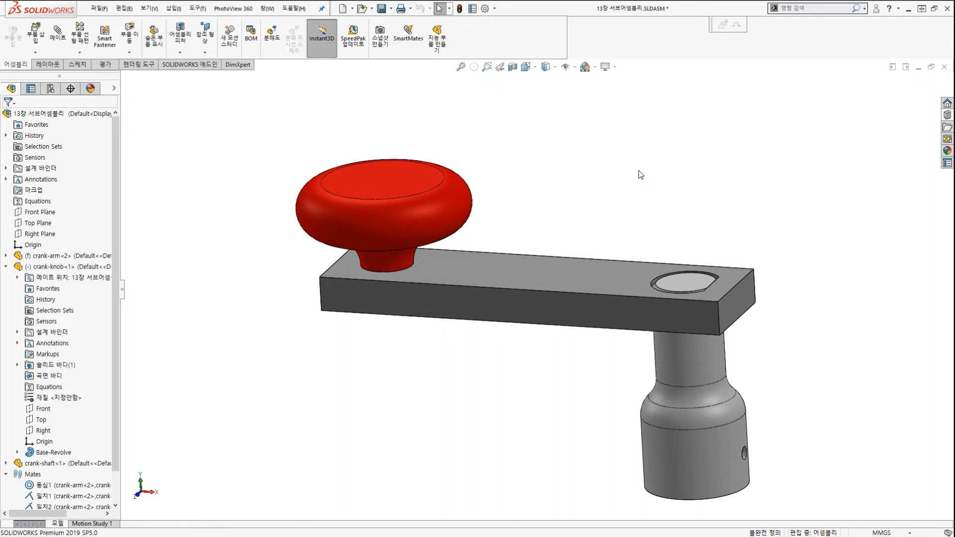
Collapse the crank-knob's feature list and examine the prefix in front of its name in the assembly tree
{"action": "scroll", "coordinate": [541, 219], "scroll_direction": "up", "scroll_amount": 1}
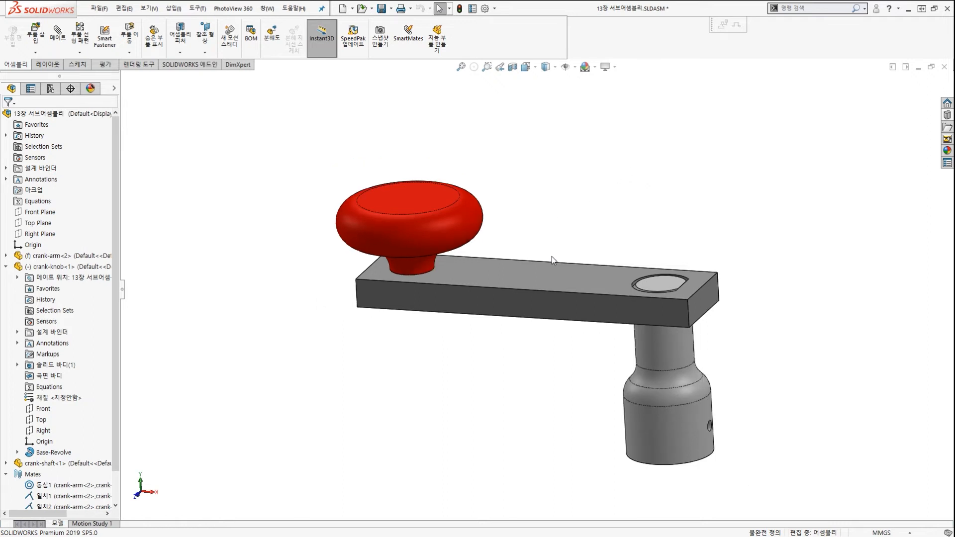
{"action": "middle_click_drag", "start_coordinate": [551, 255], "coordinate": [486, 248]}
{"action": "scroll", "coordinate": [458, 233], "scroll_direction": "down", "scroll_amount": 2}
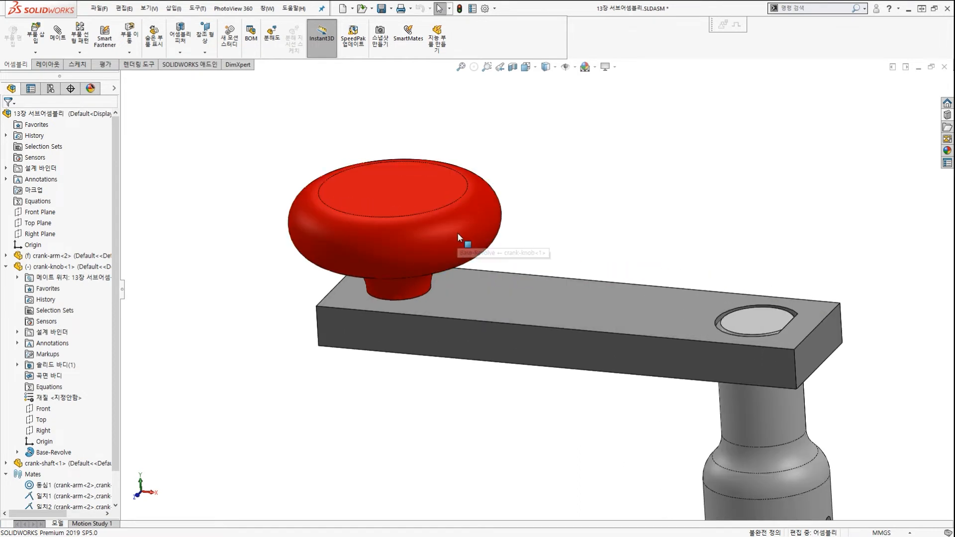
{"action": "scroll", "coordinate": [429, 240], "scroll_direction": "down", "scroll_amount": 3}
{"action": "scroll", "coordinate": [429, 239], "scroll_direction": "up", "scroll_amount": 3}
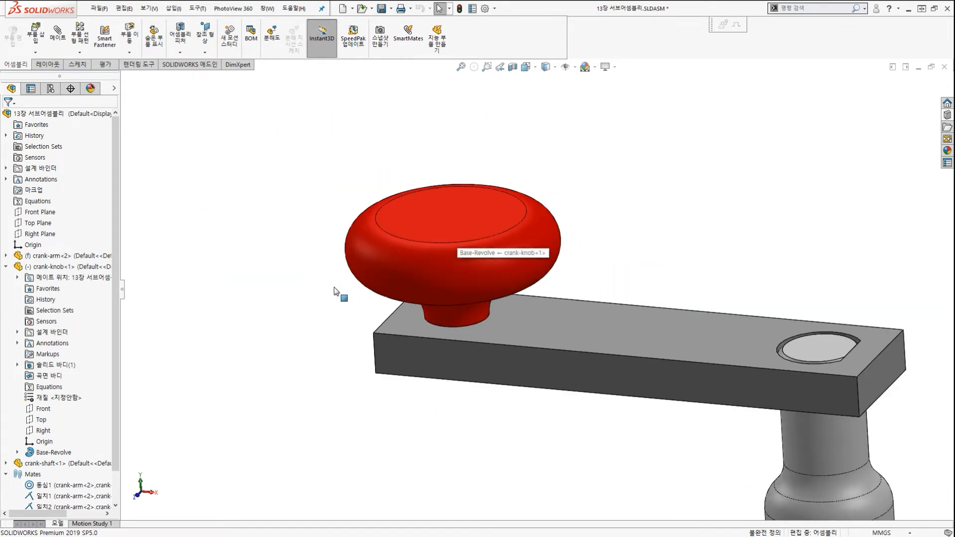
{"action": "left_click", "coordinate": [6, 267]}
{"action": "left_click", "coordinate": [391, 282]}
{"action": "key", "text": "ctrl+2"}
{"action": "mouse_move", "coordinate": [56, 275]}
{"action": "left_mouse_down"}
{"action": "mouse_move", "coordinate": [40, 280]}
{"action": "mouse_move", "coordinate": [55, 274]}
{"action": "left_mouse_up"}
{"action": "scroll", "coordinate": [24, 272], "scroll_direction": "up", "scroll_amount": 1}
{"action": "scroll", "coordinate": [24, 271], "scroll_direction": "up", "scroll_amount": 1}
{"action": "left_click_drag", "start_coordinate": [76, 331], "coordinate": [40, 266]}
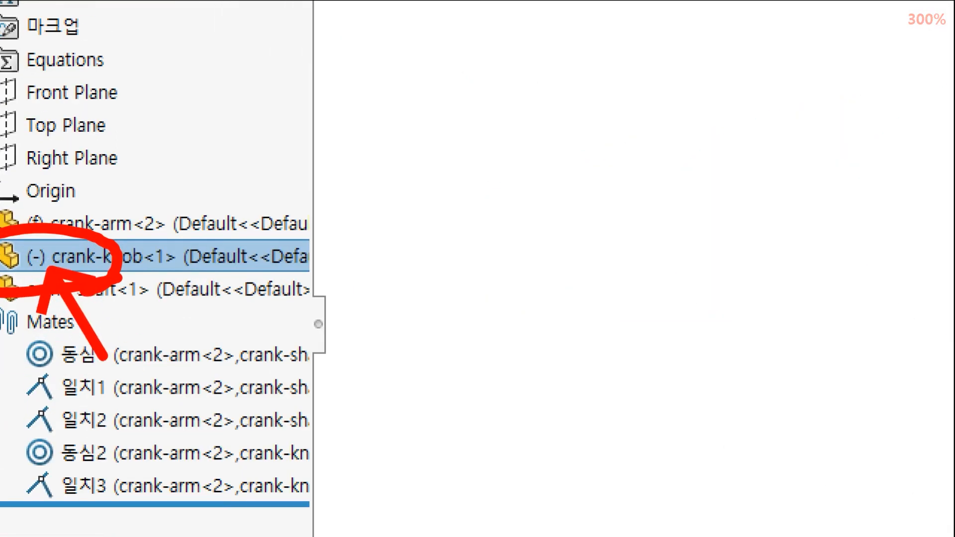
{"action": "key", "text": "Escape"}
Inspect the crank-knob's top face and its remaining freedom of movement on the crank-arm
{"action": "scroll", "coordinate": [505, 288], "scroll_direction": "down", "scroll_amount": 3}
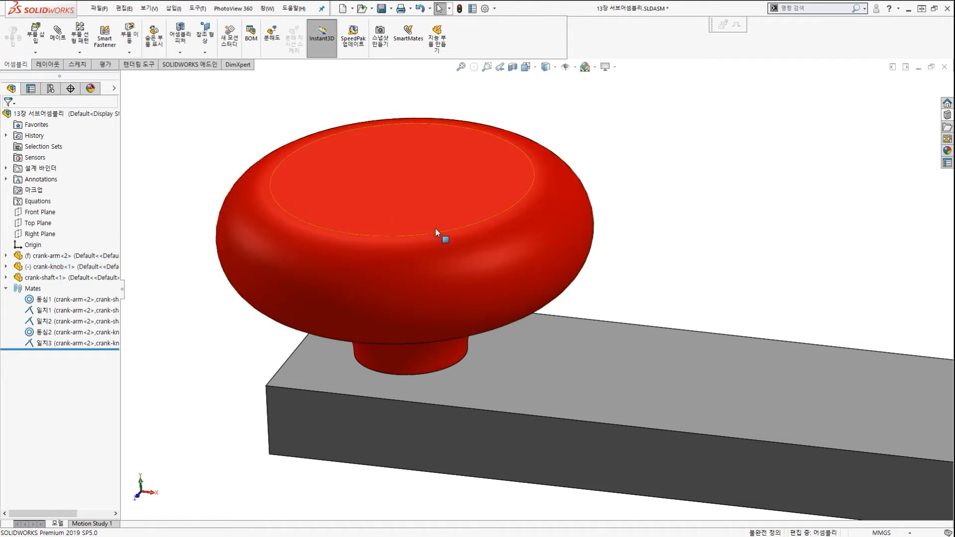
{"action": "left_click", "coordinate": [449, 214]}
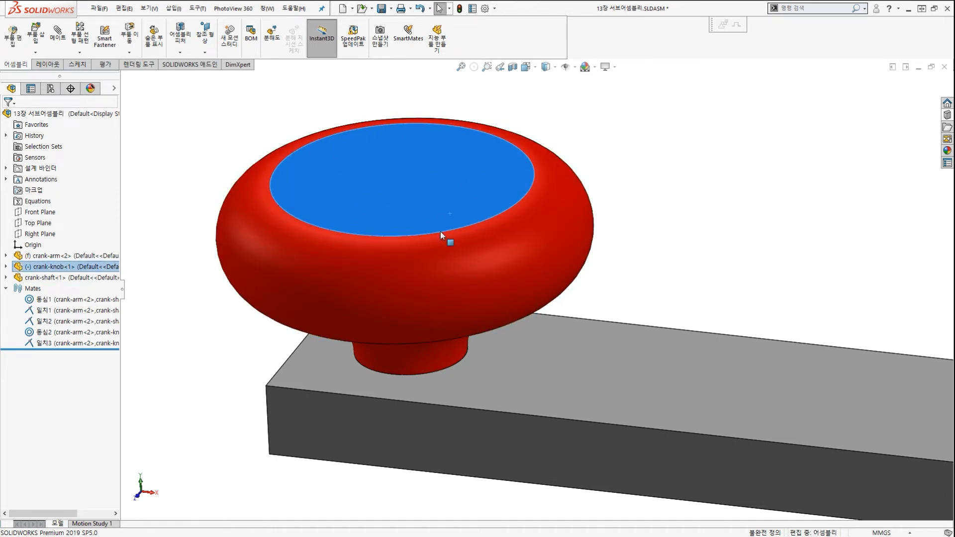
{"action": "key", "text": "Escape"}
{"action": "scroll", "coordinate": [448, 234], "scroll_direction": "up", "scroll_amount": 6}
{"action": "scroll", "coordinate": [577, 302], "scroll_direction": "up", "scroll_amount": 1}
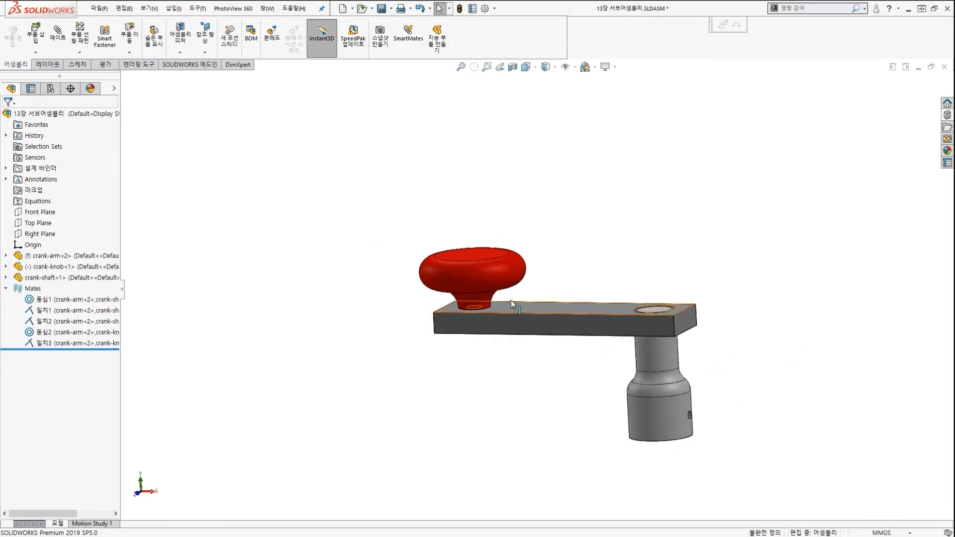
{"action": "left_click_drag", "start_coordinate": [480, 288], "coordinate": [508, 272]}
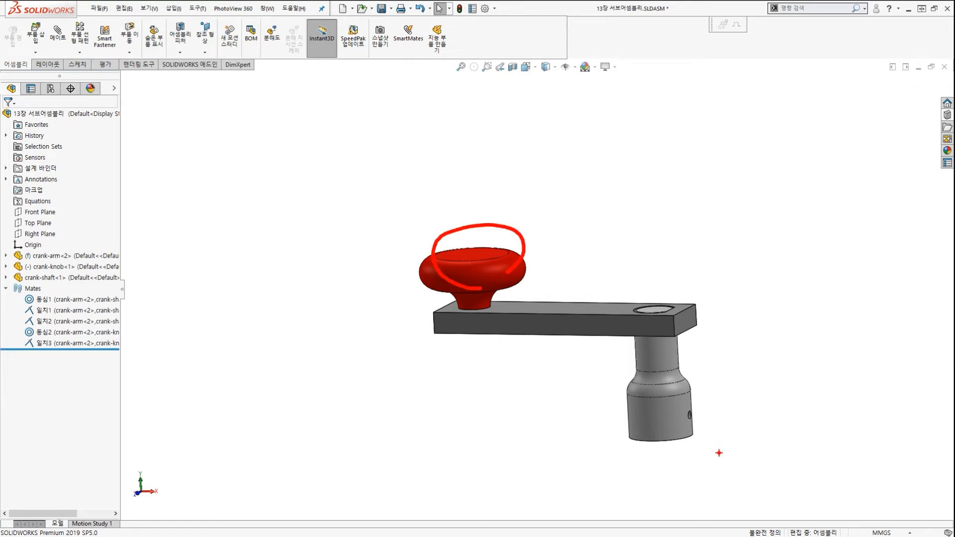
Try to turn the crank-knob by its rounded side to check whether it still rotates on the crank-arm
{"action": "mouse_move", "coordinate": [711, 458]}
{"action": "left_mouse_down"}
{"action": "mouse_move", "coordinate": [746, 368]}
{"action": "mouse_move", "coordinate": [675, 465]}
{"action": "left_mouse_up"}
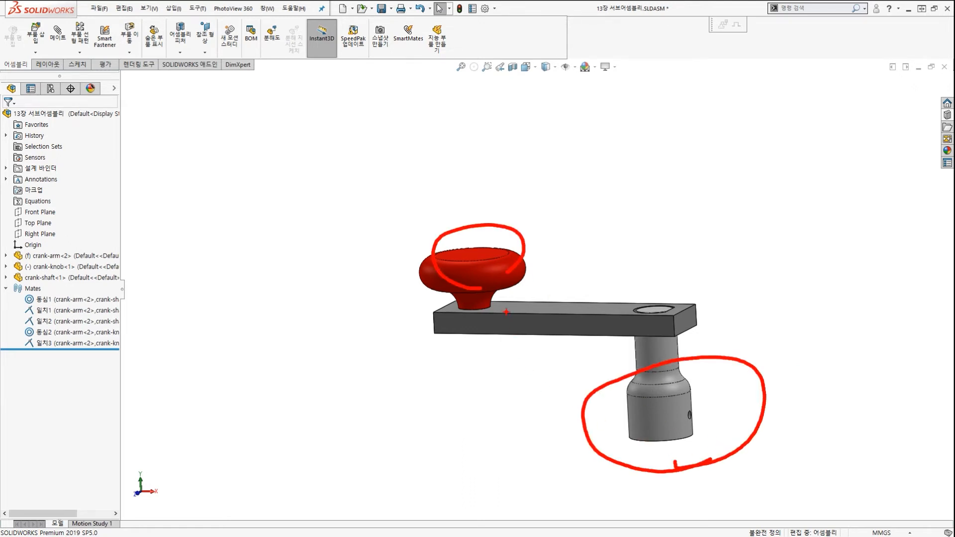
{"action": "scroll", "coordinate": [504, 300], "scroll_direction": "down", "scroll_amount": 3}
{"action": "mouse_move", "coordinate": [578, 274]}
{"action": "left_mouse_down"}
{"action": "mouse_move", "coordinate": [506, 296]}
{"action": "mouse_move", "coordinate": [530, 307]}
{"action": "left_mouse_up"}
{"action": "key", "text": "Escape"}
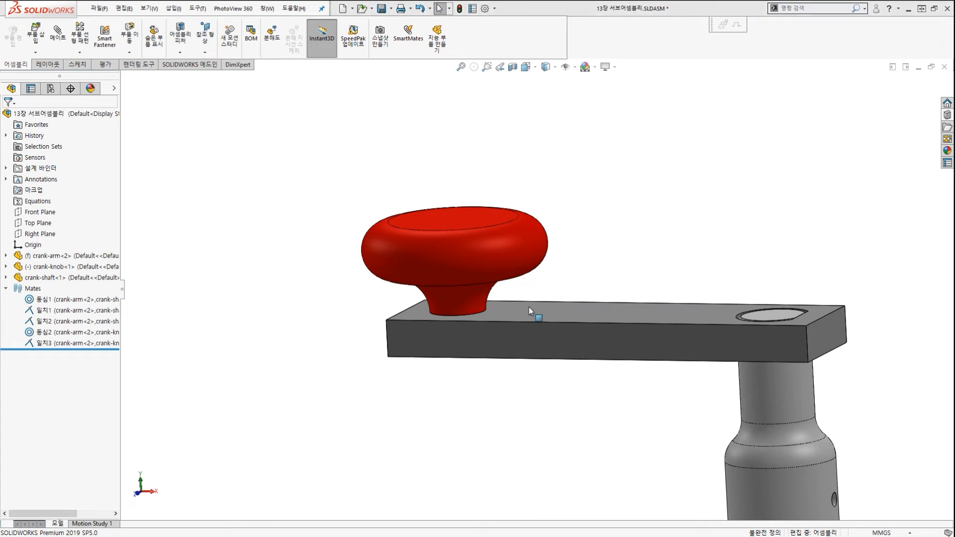
{"action": "middle_click_drag", "start_coordinate": [601, 285], "coordinate": [590, 312]}
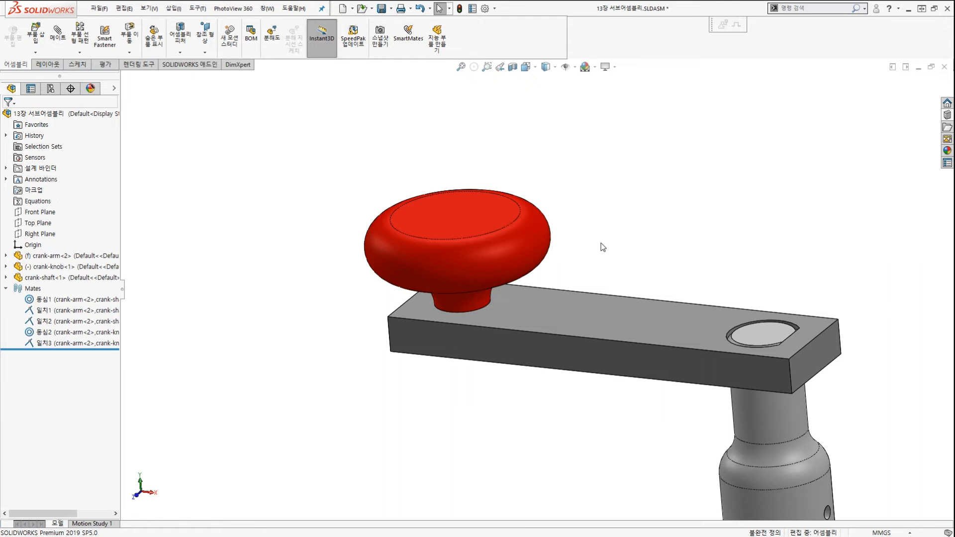
{"action": "left_click_drag", "start_coordinate": [513, 249], "coordinate": [438, 269]}
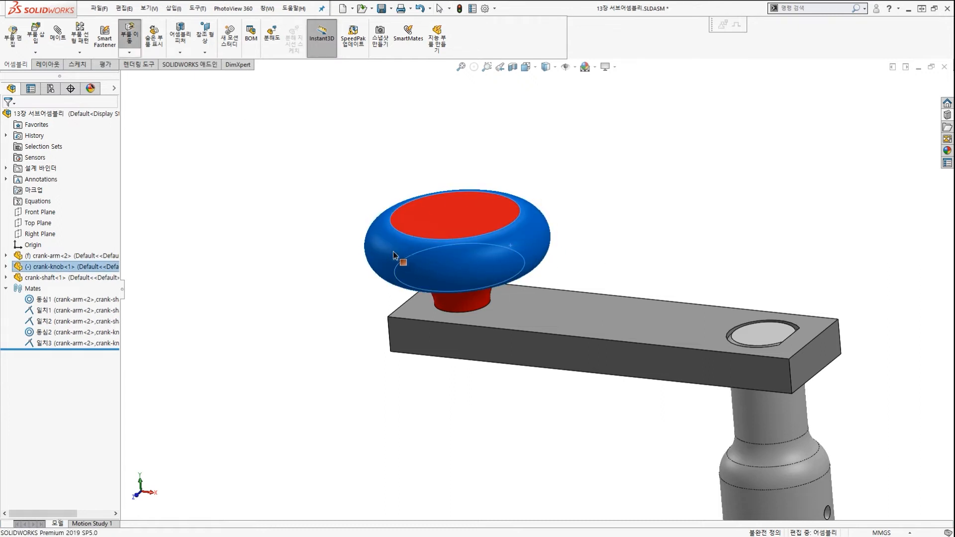
{"action": "key", "text": "Escape"}
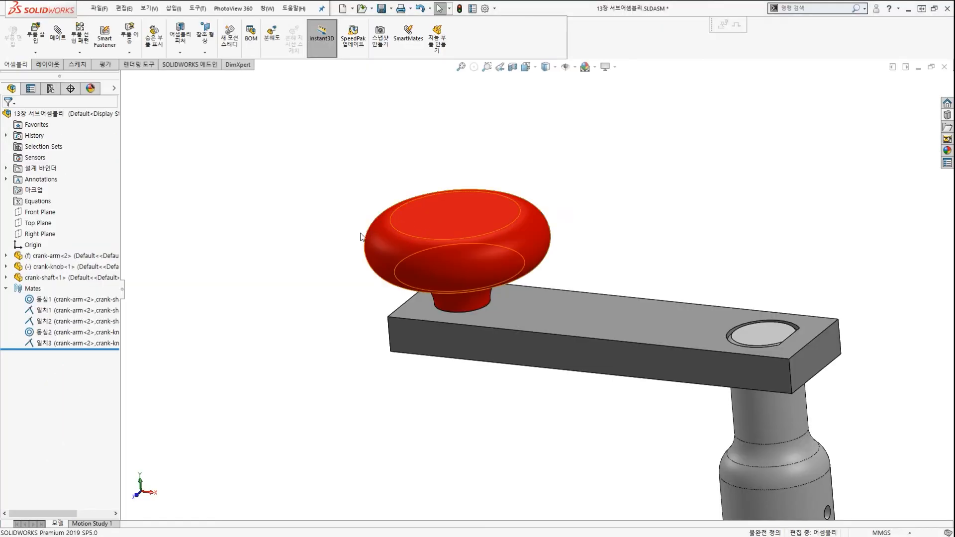
List the crank-knob's mates and lock rotation on its concentric mate 동심2 with the crank-arm
{"action": "left_click", "coordinate": [530, 237]}
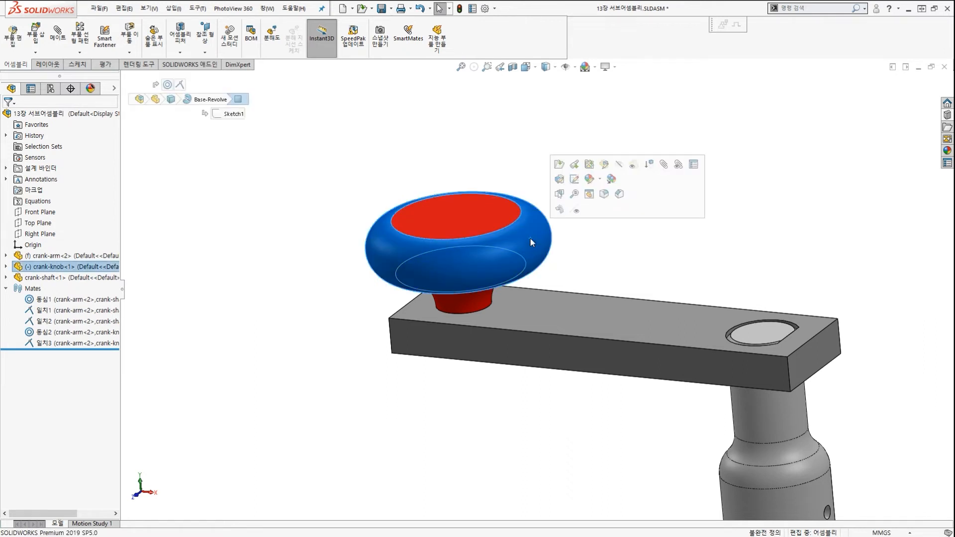
{"action": "left_click", "coordinate": [678, 165]}
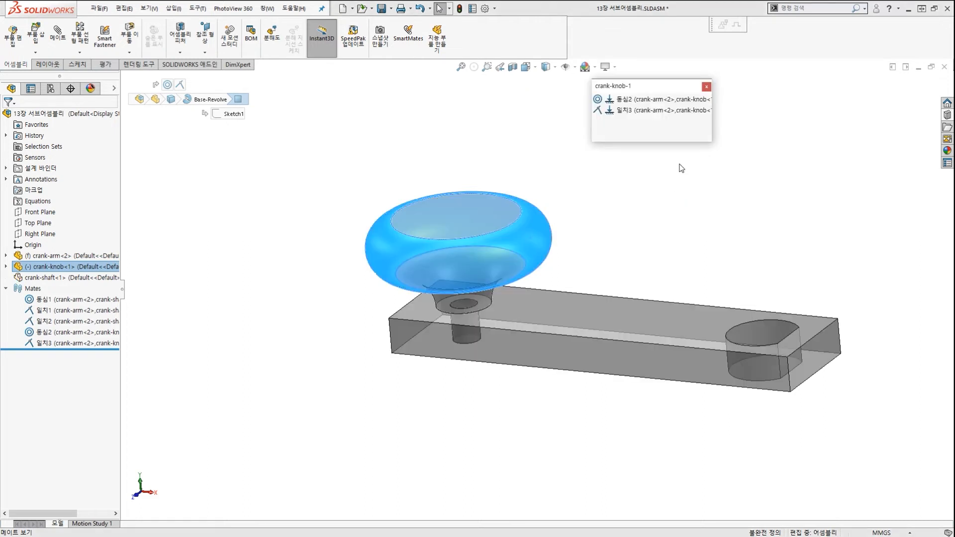
{"action": "left_click", "coordinate": [630, 101]}
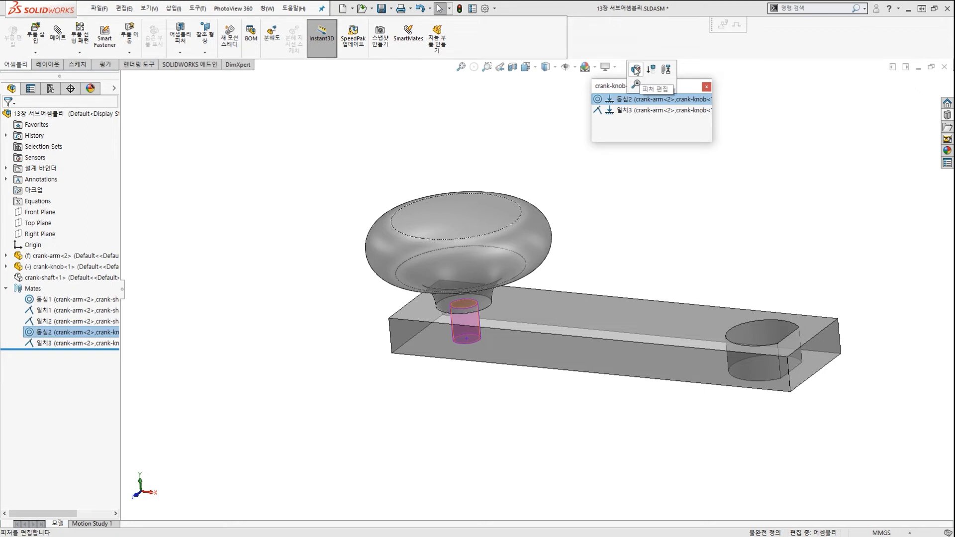
{"action": "right_click", "coordinate": [623, 100]}
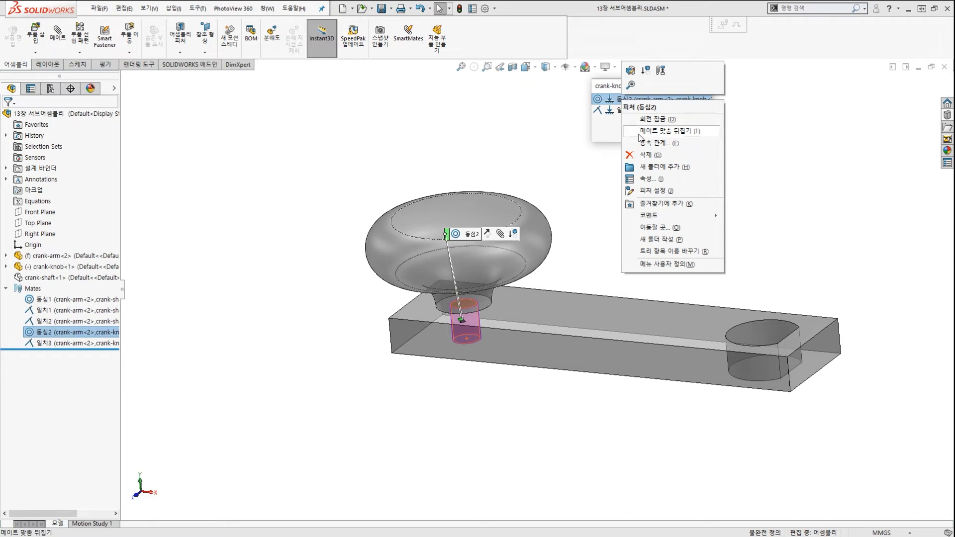
{"action": "left_click", "coordinate": [644, 120]}
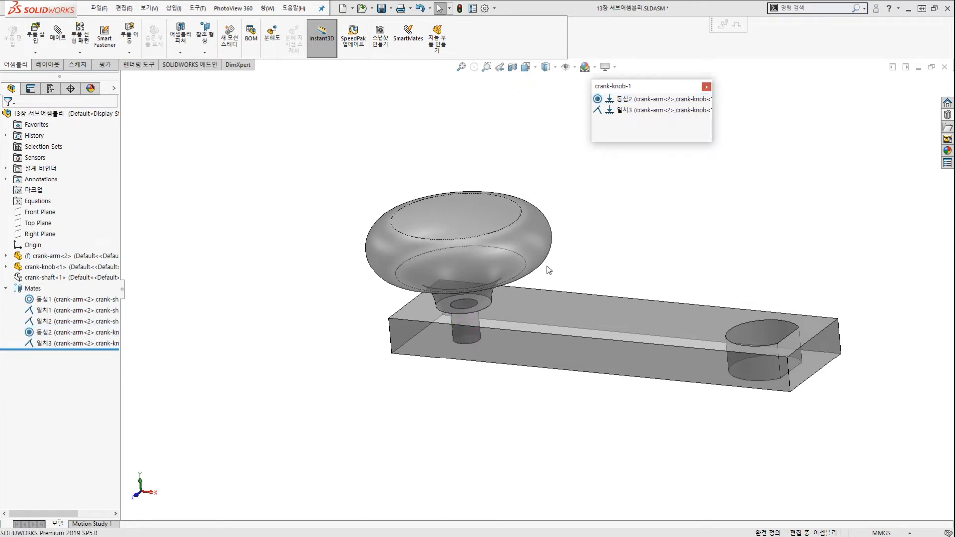
{"action": "left_click_drag", "start_coordinate": [444, 162], "coordinate": [465, 357]}
{"action": "mouse_move", "coordinate": [550, 207]}
{"action": "left_mouse_down"}
{"action": "mouse_move", "coordinate": [507, 278]}
{"action": "mouse_move", "coordinate": [504, 270]}
{"action": "left_mouse_up"}
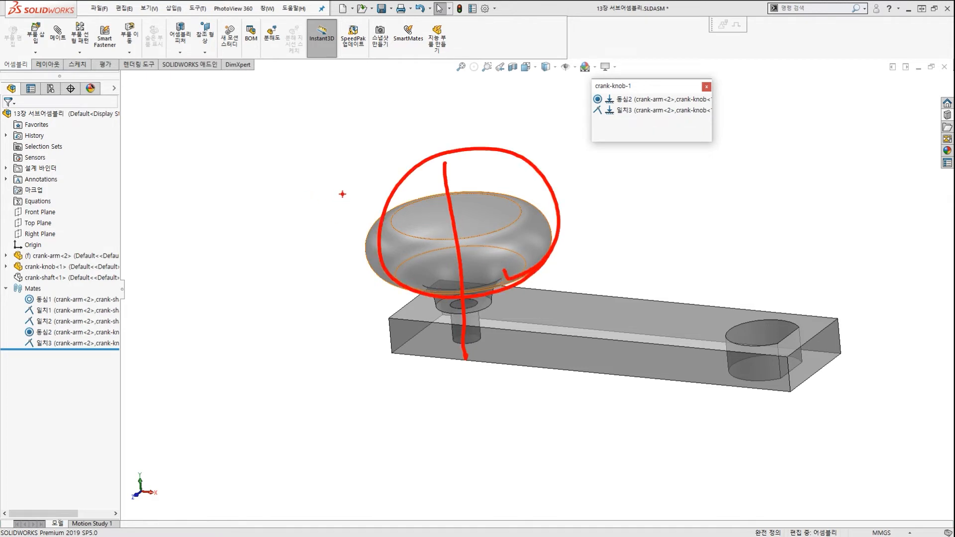
{"action": "left_click_drag", "start_coordinate": [517, 165], "coordinate": [513, 192]}
{"action": "left_click_drag", "start_coordinate": [499, 168], "coordinate": [519, 211]}
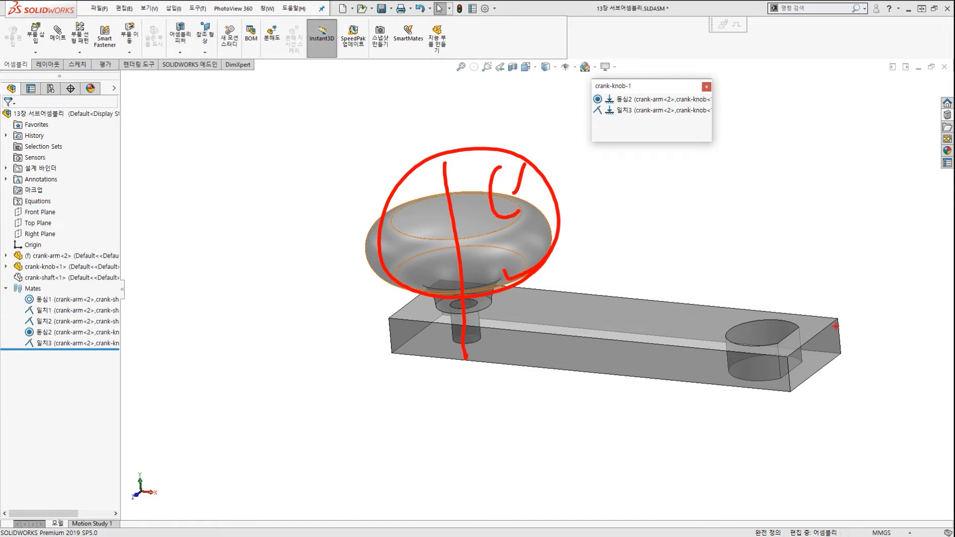
{"action": "left_click_drag", "start_coordinate": [863, 312], "coordinate": [820, 314]}
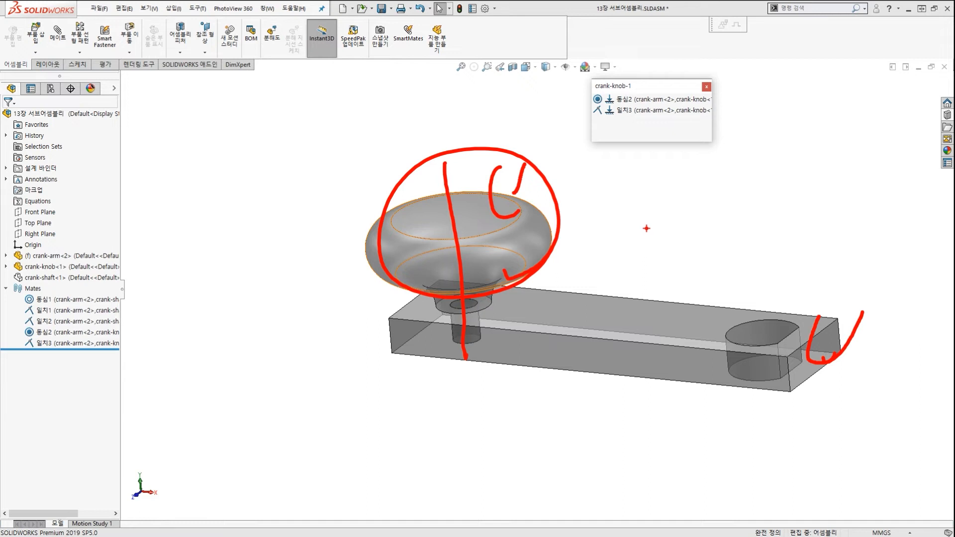
{"action": "key", "text": "Escape"}
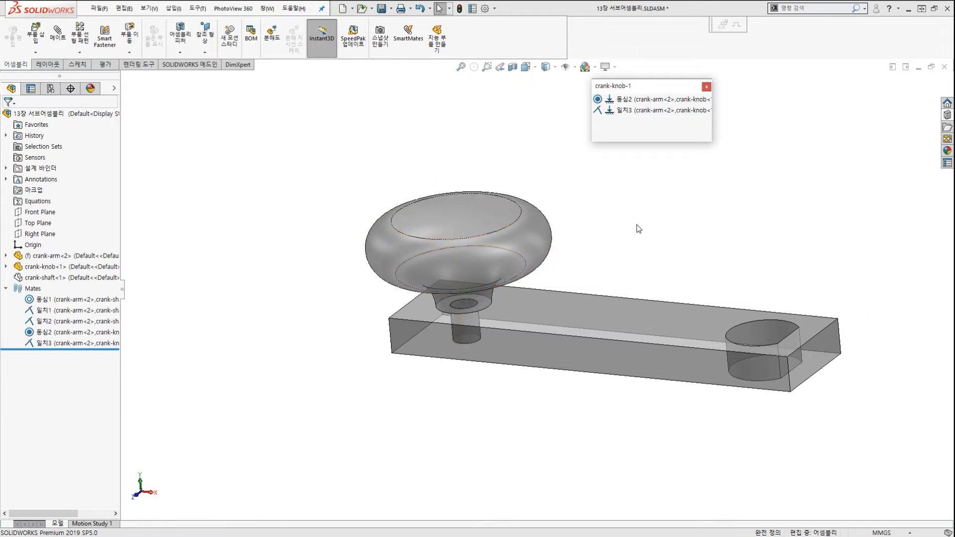
Close the crank-knob's mate list and test the rotation lock by trying to turn the knob
{"action": "left_click", "coordinate": [594, 188]}
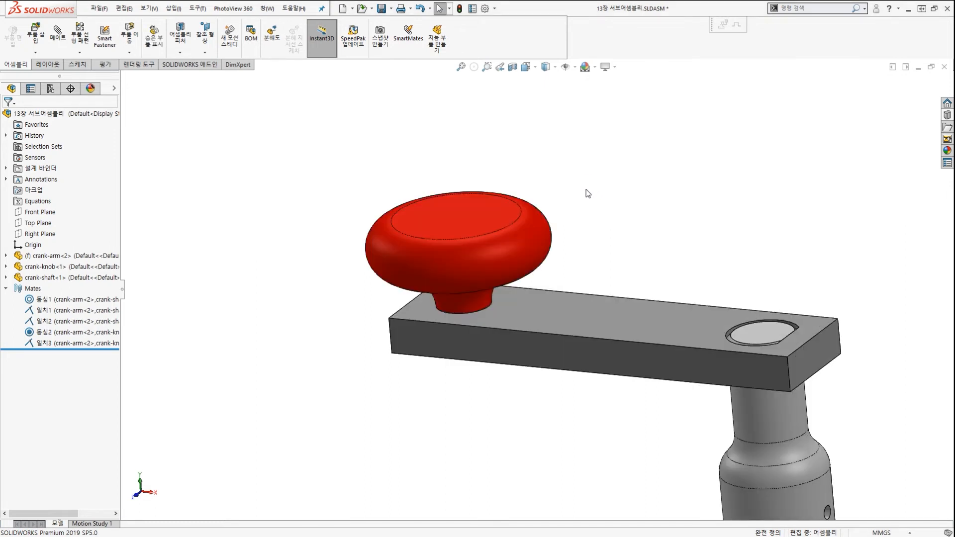
{"action": "left_click_drag", "start_coordinate": [526, 265], "coordinate": [431, 270]}
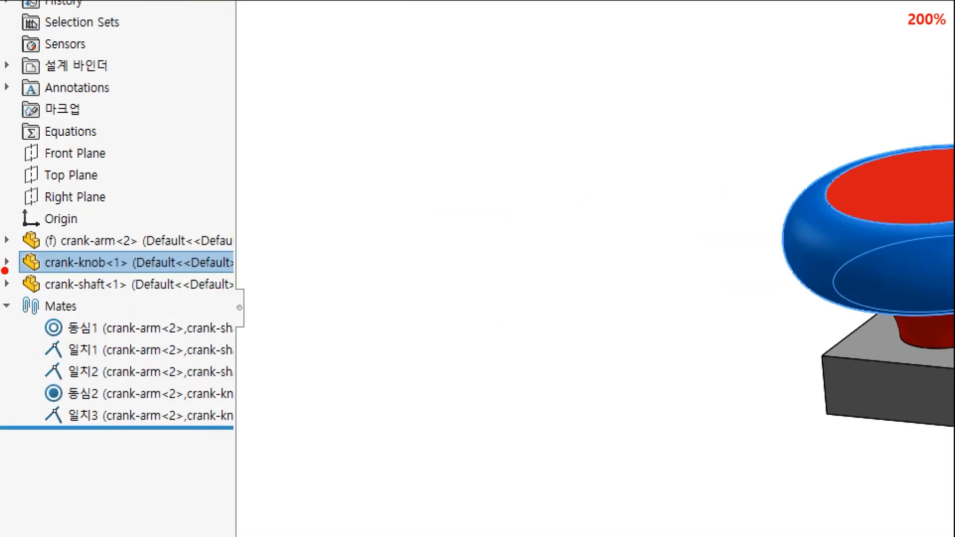
{"action": "left_click", "coordinate": [32, 263]}
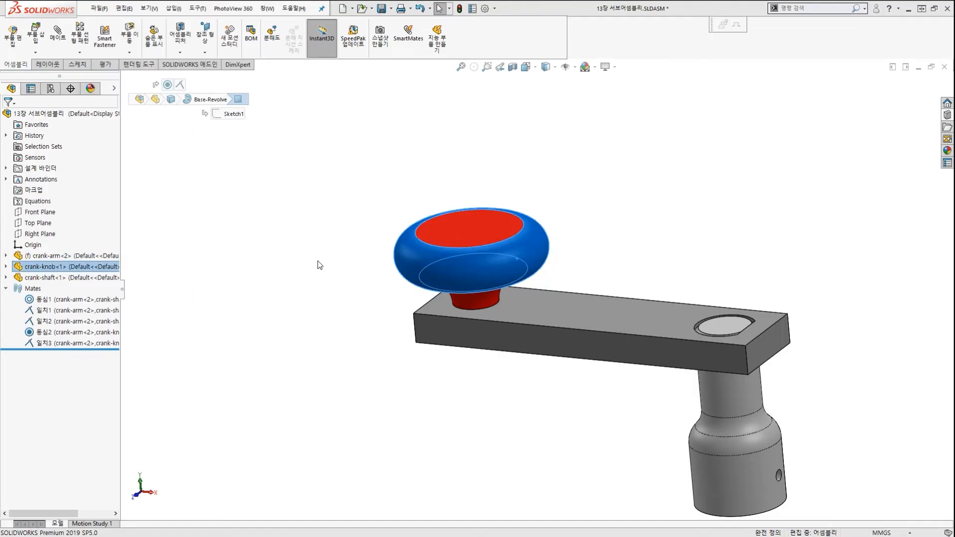
{"action": "left_click", "coordinate": [319, 265]}
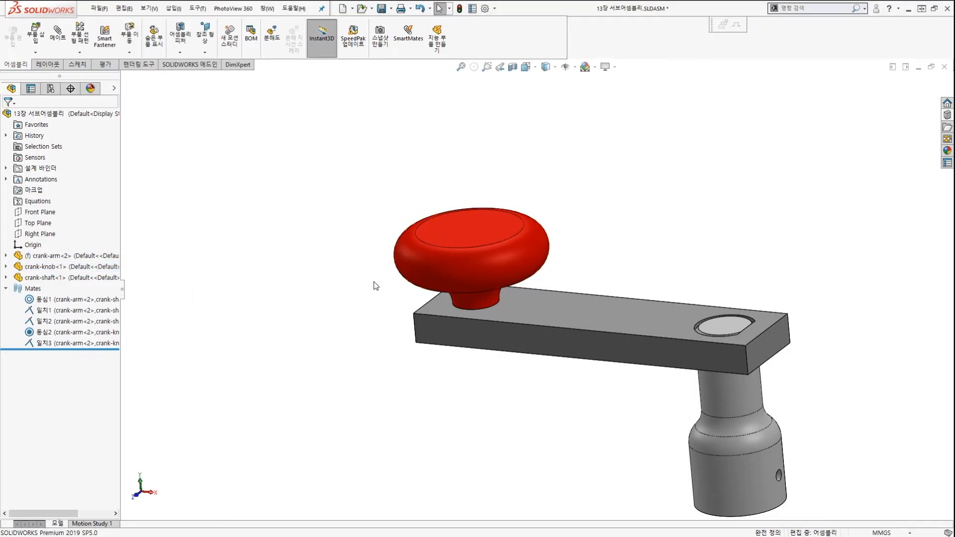
{"action": "middle_click_drag", "start_coordinate": [428, 297], "coordinate": [577, 336]}
{"action": "scroll", "coordinate": [577, 321], "scroll_direction": "down", "scroll_amount": 2}
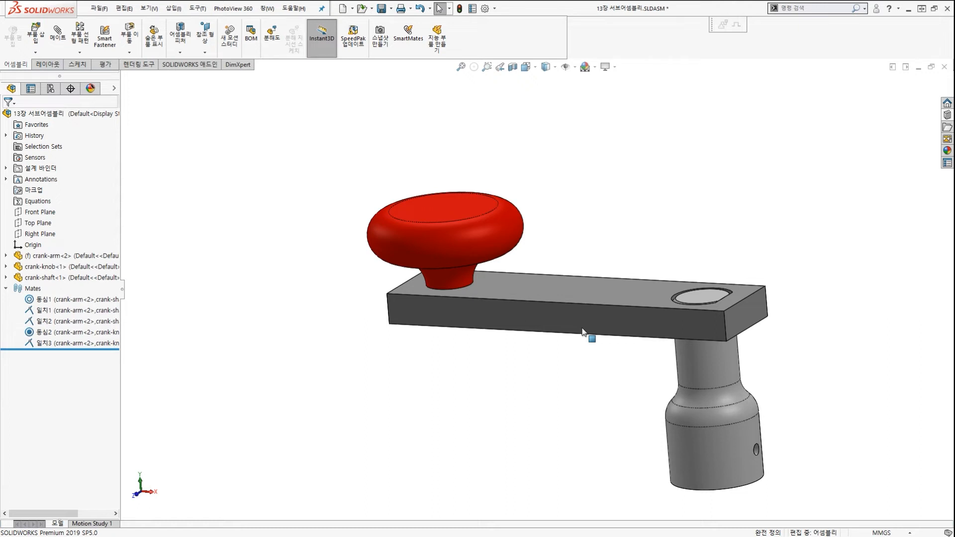
{"action": "left_click", "coordinate": [173, 9]}
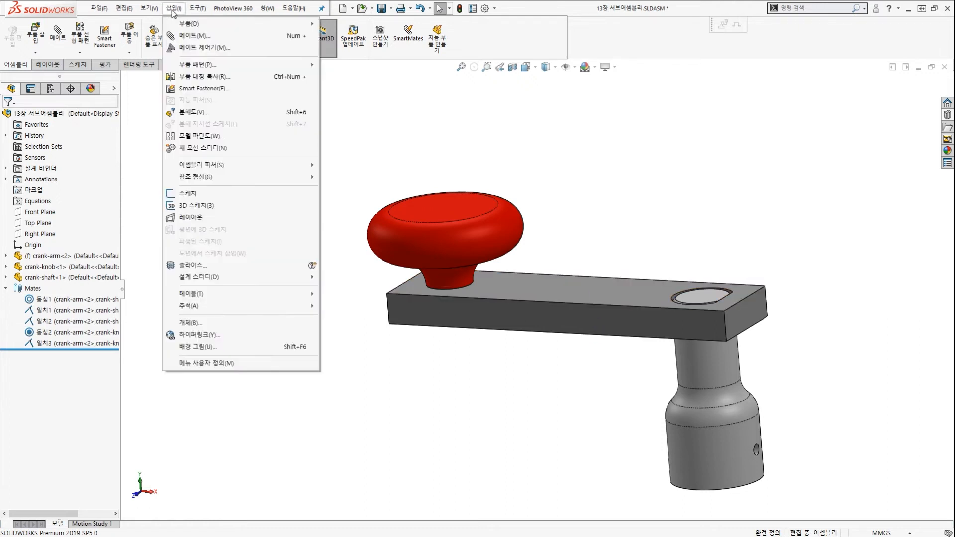
{"action": "mouse_move", "coordinate": [227, 171]}
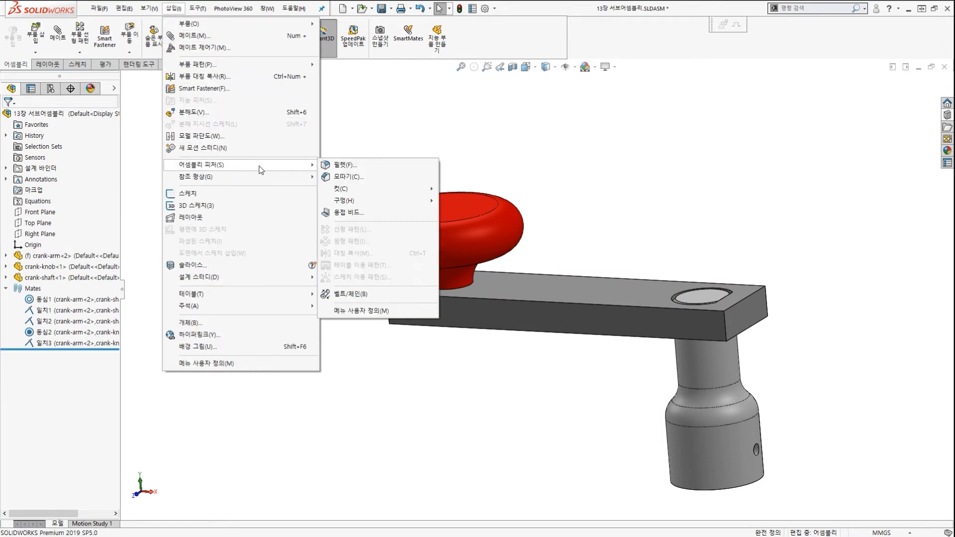
{"action": "mouse_move", "coordinate": [392, 191]}
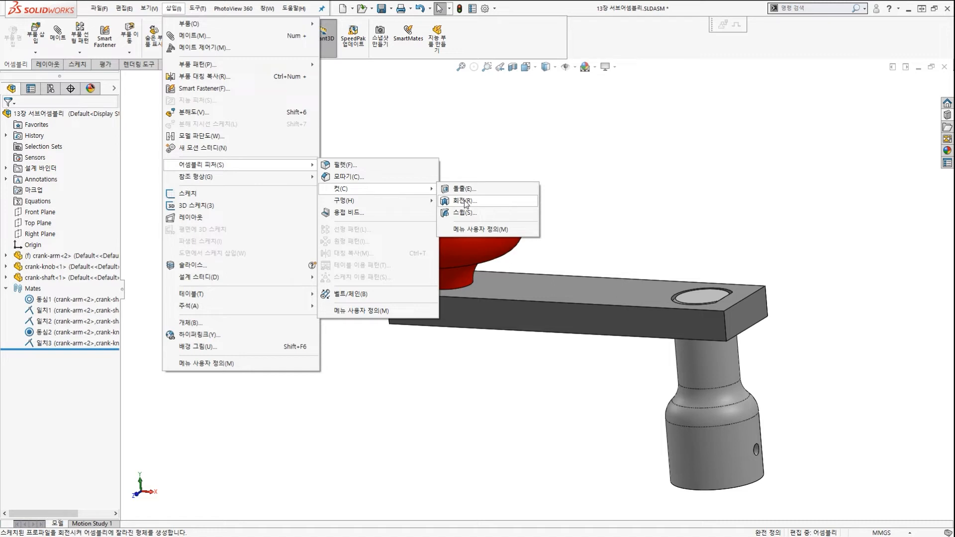
{"action": "left_click", "coordinate": [459, 102]}
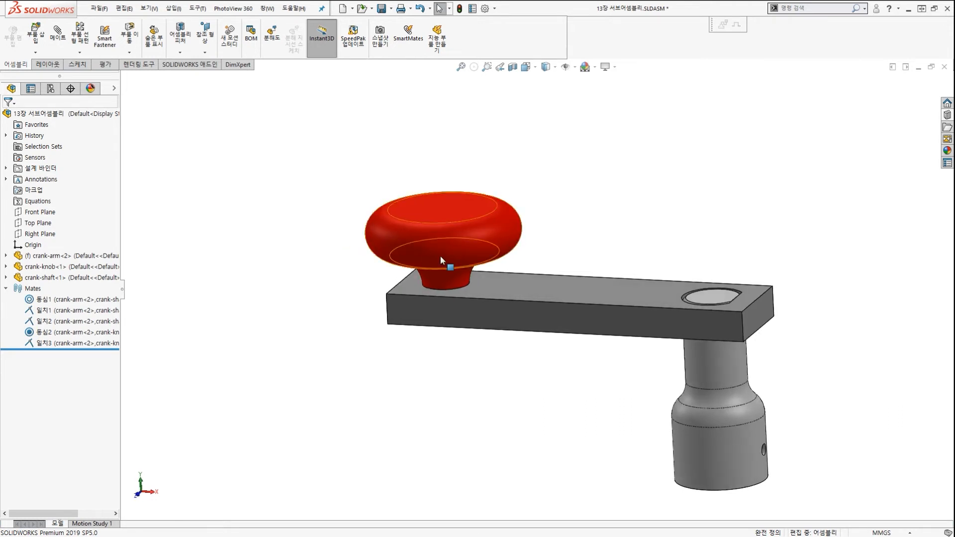
Select the crank-knob's rounded outer face, examine its selection breadcrumbs, and select Sketch1 under Base-Revolve from there
{"action": "scroll", "coordinate": [440, 255], "scroll_direction": "down", "scroll_amount": 2}
{"action": "left_click", "coordinate": [520, 229]}
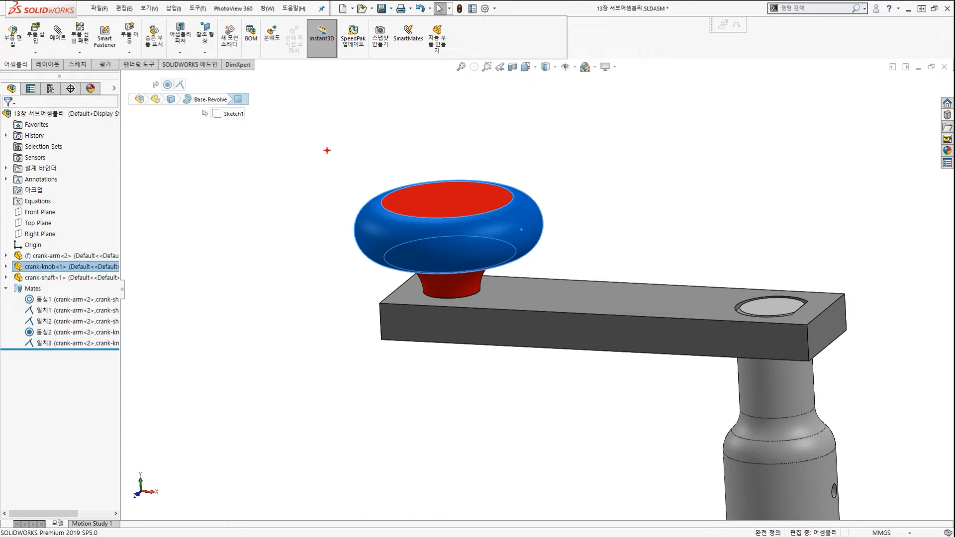
{"action": "mouse_move", "coordinate": [265, 131]}
{"action": "left_mouse_down"}
{"action": "mouse_move", "coordinate": [163, 133]}
{"action": "mouse_move", "coordinate": [160, 59]}
{"action": "mouse_move", "coordinate": [254, 144]}
{"action": "left_mouse_up"}
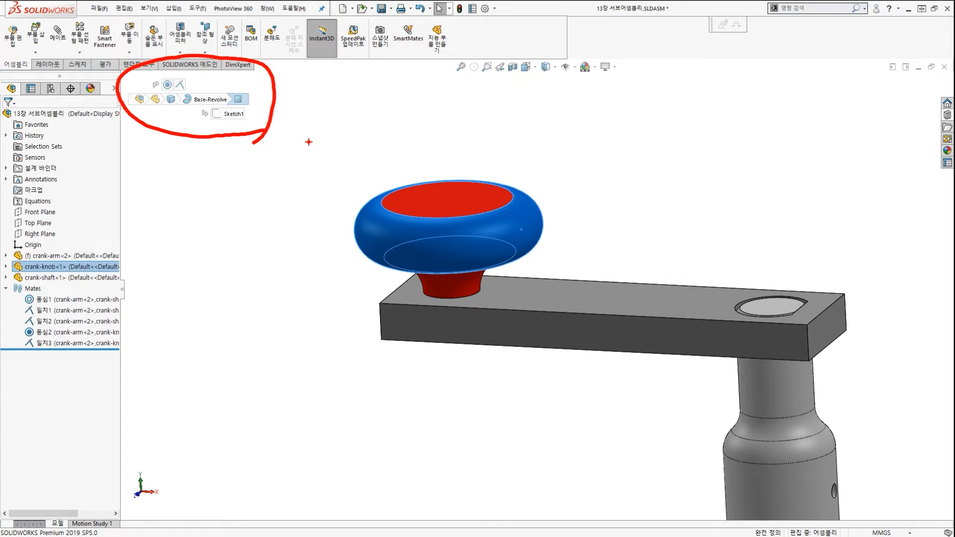
{"action": "left_click_drag", "start_coordinate": [603, 161], "coordinate": [541, 211]}
{"action": "left_click_drag", "start_coordinate": [545, 190], "coordinate": [554, 219]}
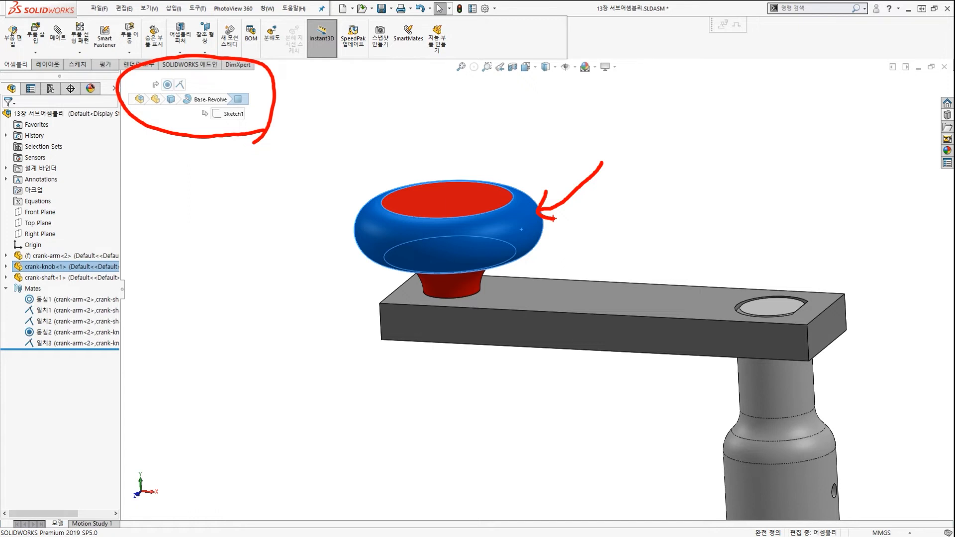
{"action": "left_click_drag", "start_coordinate": [178, 95], "coordinate": [176, 117]}
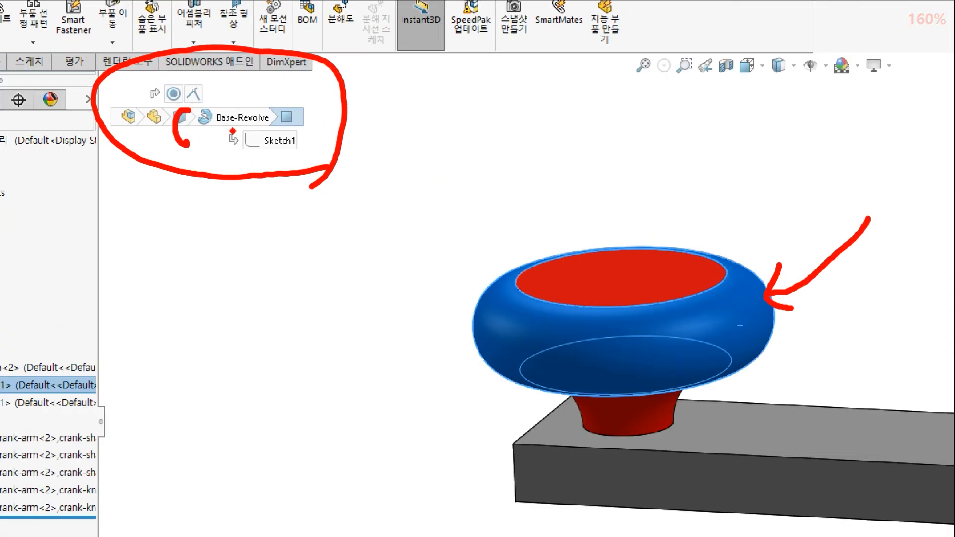
{"action": "mouse_move", "coordinate": [188, 113]}
{"action": "left_mouse_down"}
{"action": "mouse_move", "coordinate": [196, 93]}
{"action": "mouse_move", "coordinate": [241, 116]}
{"action": "left_mouse_up"}
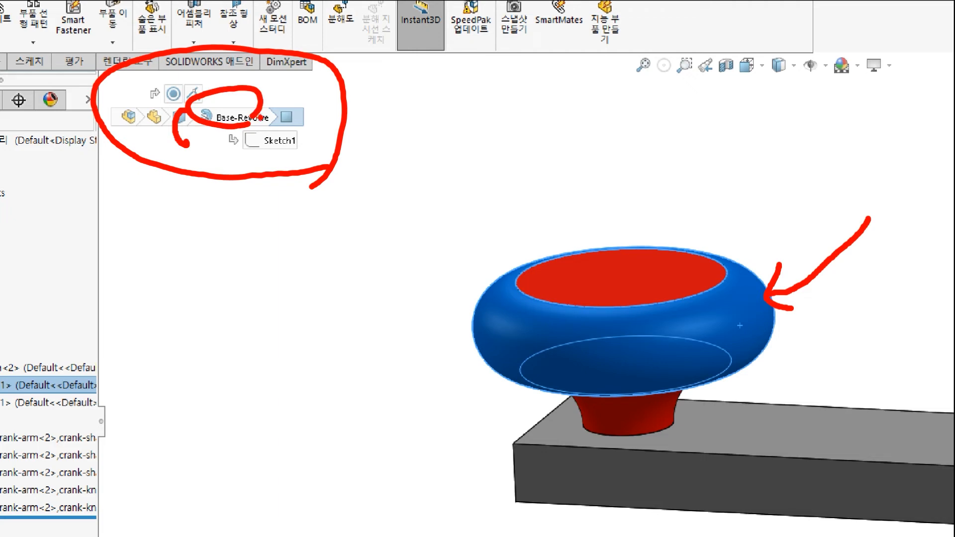
{"action": "mouse_move", "coordinate": [368, 208]}
{"action": "left_mouse_down"}
{"action": "mouse_move", "coordinate": [298, 158]}
{"action": "mouse_move", "coordinate": [292, 141]}
{"action": "mouse_move", "coordinate": [323, 156]}
{"action": "left_mouse_up"}
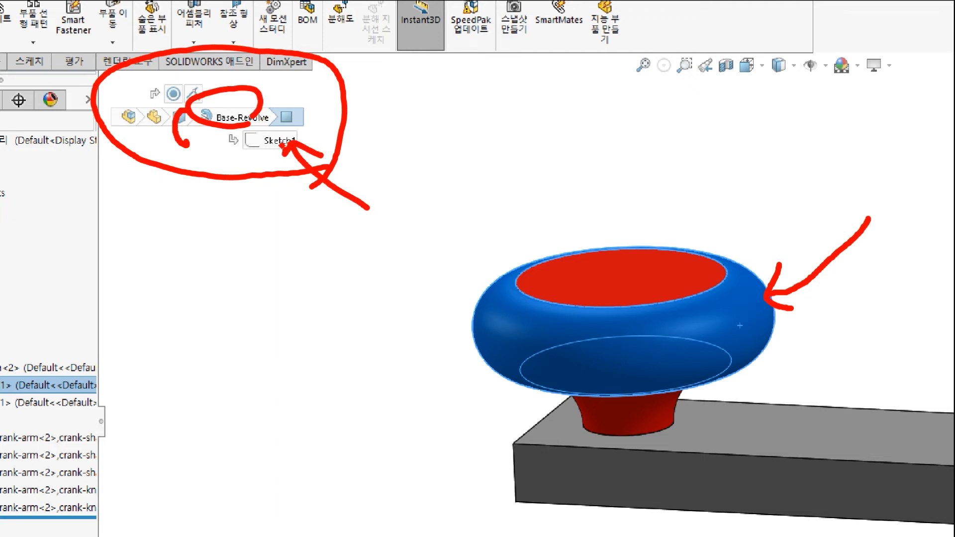
{"action": "key", "text": "Escape"}
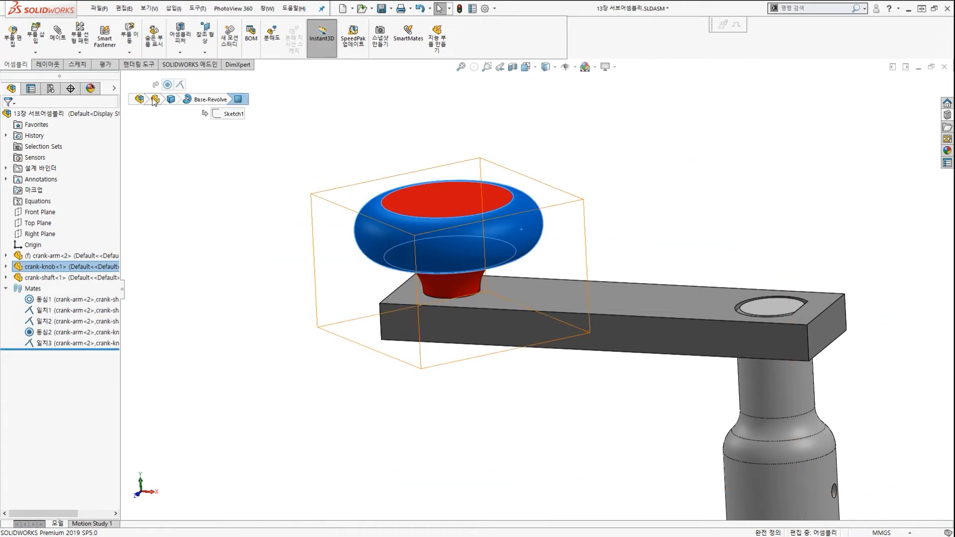
{"action": "left_click", "coordinate": [228, 116]}
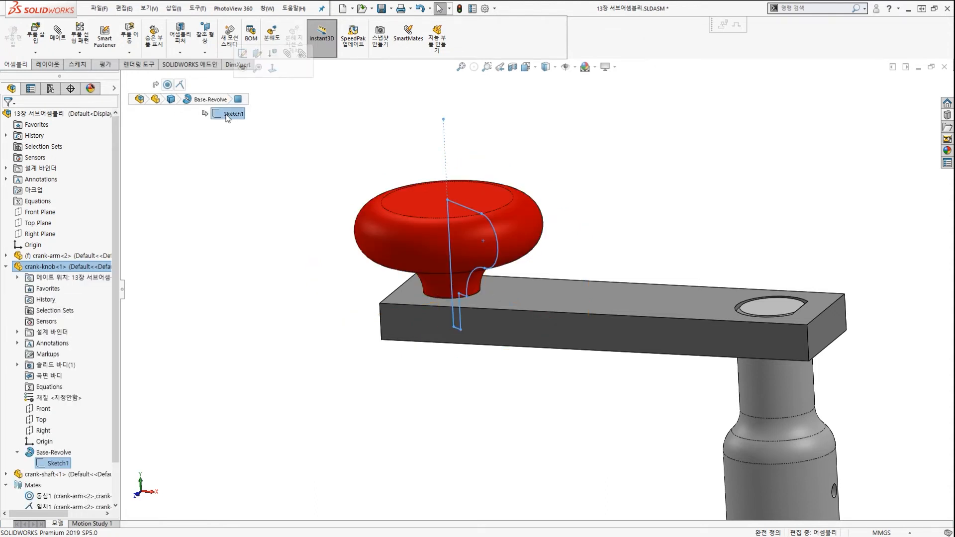
{"action": "mouse_move", "coordinate": [262, 144]}
{"action": "left_mouse_down"}
{"action": "mouse_move", "coordinate": [256, 94]}
{"action": "mouse_move", "coordinate": [232, 151]}
{"action": "left_mouse_up"}
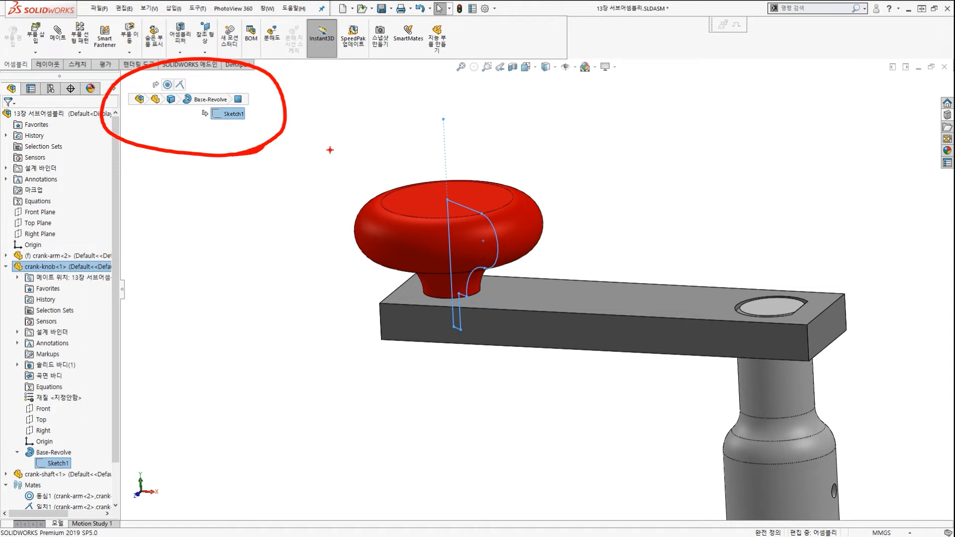
{"action": "left_click_drag", "start_coordinate": [570, 180], "coordinate": [544, 200]}
{"action": "mouse_move", "coordinate": [532, 188]}
{"action": "left_mouse_down"}
{"action": "mouse_move", "coordinate": [540, 219]}
{"action": "mouse_move", "coordinate": [549, 212]}
{"action": "left_mouse_up"}
{"action": "mouse_move", "coordinate": [518, 209]}
{"action": "left_mouse_down"}
{"action": "mouse_move", "coordinate": [626, 124]}
{"action": "mouse_move", "coordinate": [621, 83]}
{"action": "mouse_move", "coordinate": [581, 132]}
{"action": "left_mouse_up"}
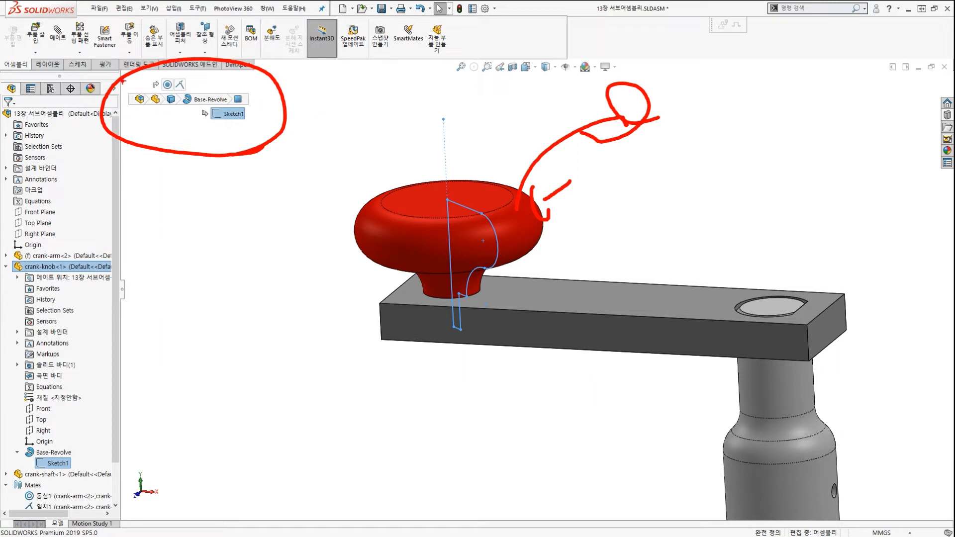
{"action": "left_click_drag", "start_coordinate": [116, 77], "coordinate": [255, 128]}
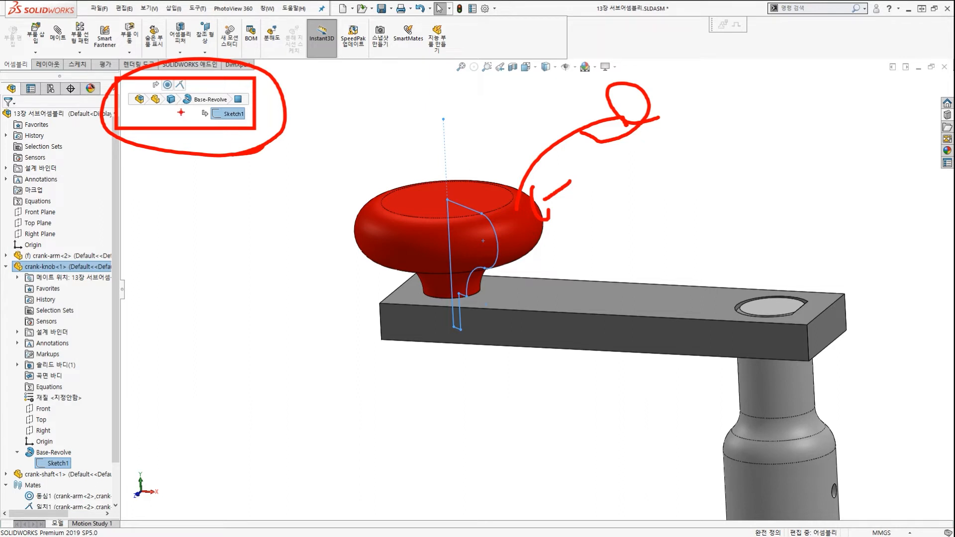
{"action": "mouse_move", "coordinate": [228, 122]}
{"action": "left_mouse_down"}
{"action": "mouse_move", "coordinate": [213, 122]}
{"action": "mouse_move", "coordinate": [187, 95]}
{"action": "mouse_move", "coordinate": [234, 97]}
{"action": "mouse_move", "coordinate": [215, 123]}
{"action": "mouse_move", "coordinate": [153, 74]}
{"action": "mouse_move", "coordinate": [181, 90]}
{"action": "left_mouse_up"}
{"action": "scroll", "coordinate": [128, 73], "scroll_direction": "up", "scroll_amount": 6}
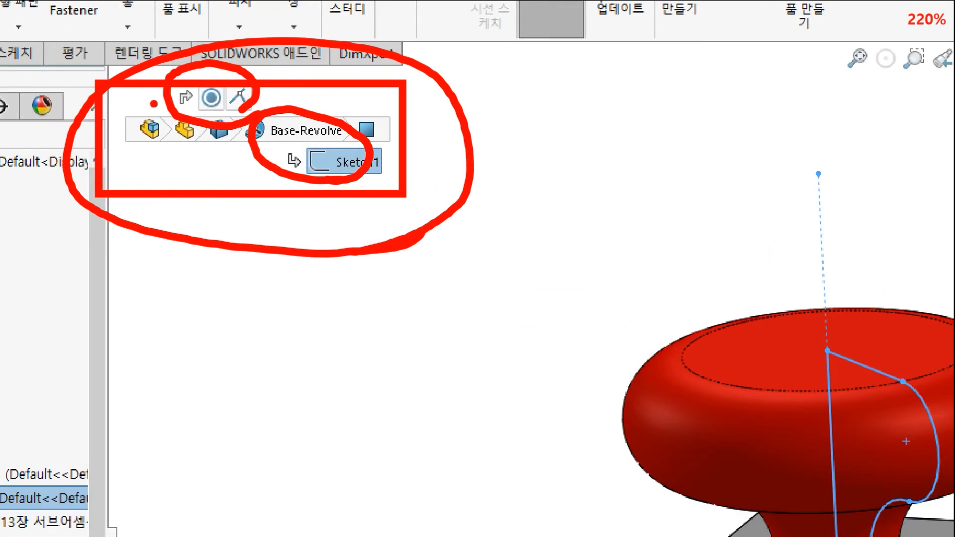
{"action": "left_click_drag", "start_coordinate": [79, 149], "coordinate": [166, 90]}
{"action": "left_click_drag", "start_coordinate": [146, 242], "coordinate": [292, 176]}
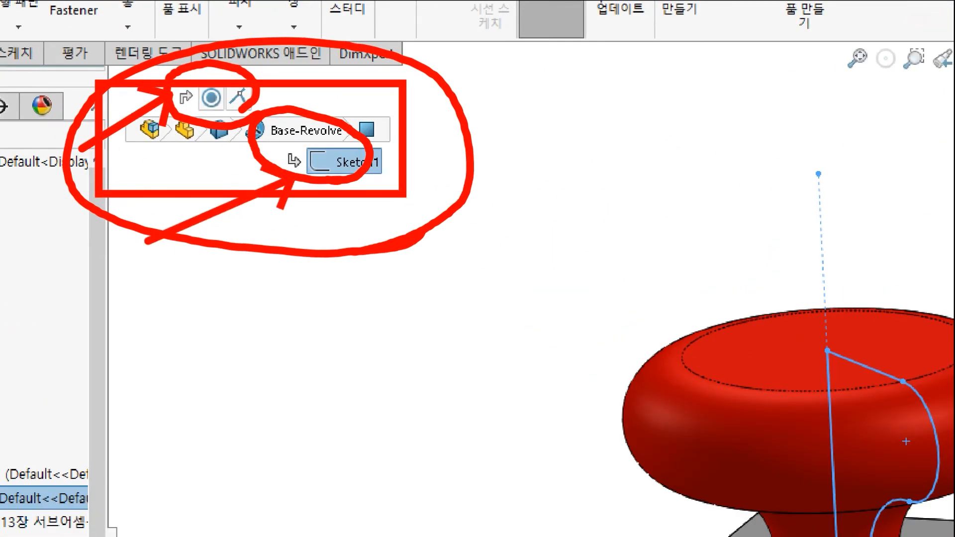
{"action": "key", "text": "Escape"}
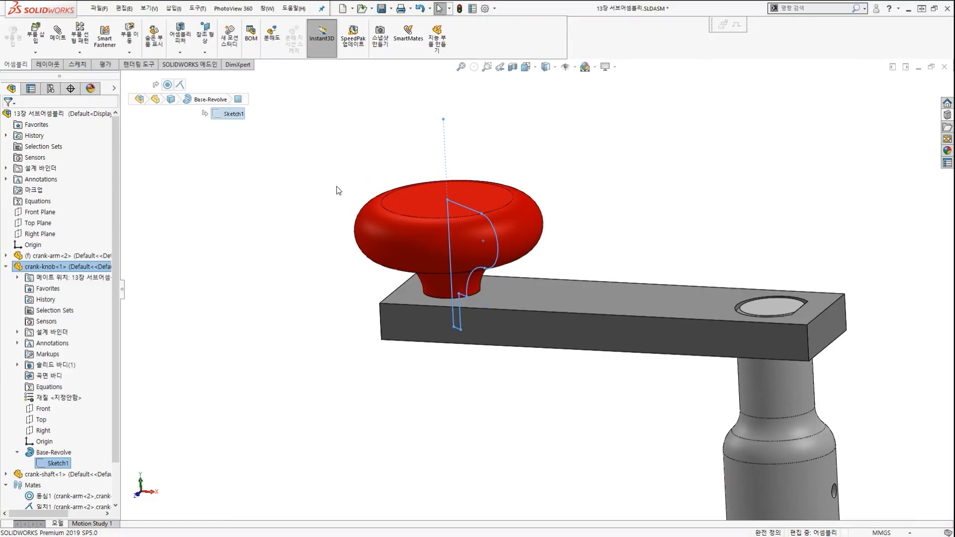
Clear the sketch selection and unlock rotation on the crank-knob's concentric mate 동심2, reached from the knob's rounded face
{"action": "left_click", "coordinate": [341, 172]}
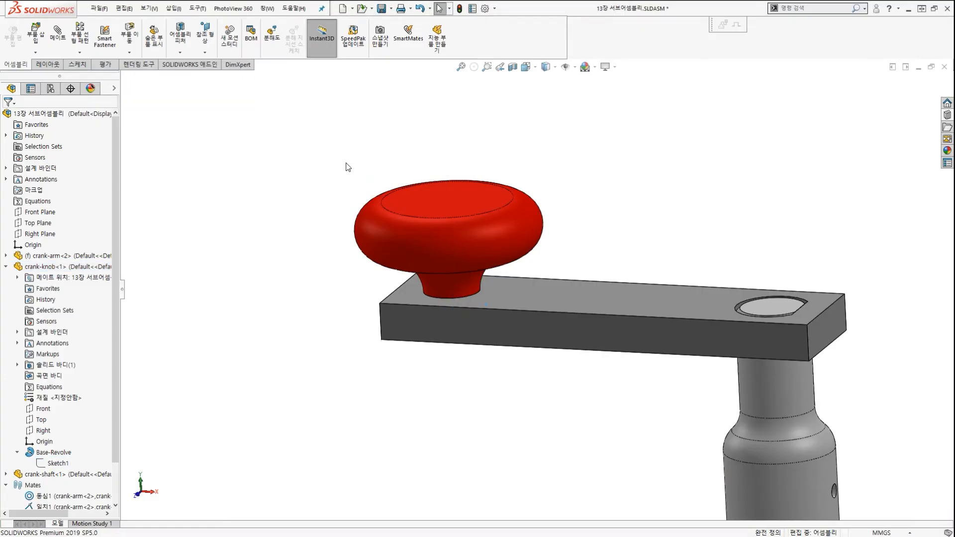
{"action": "left_click", "coordinate": [421, 233]}
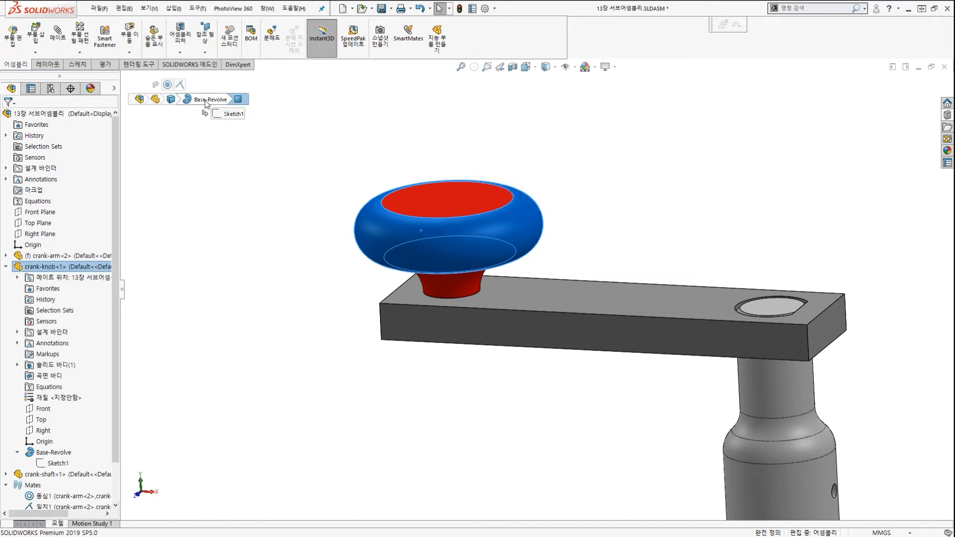
{"action": "right_click", "coordinate": [167, 88]}
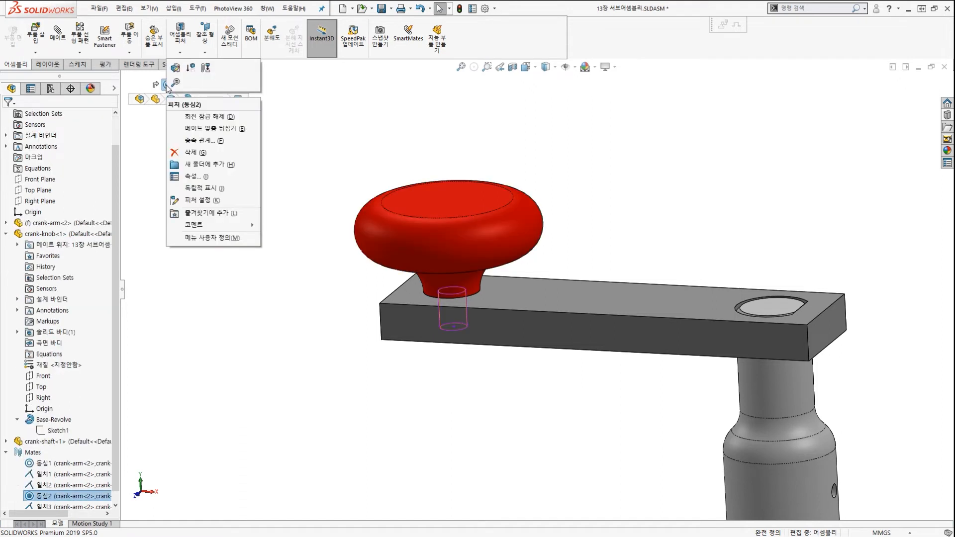
{"action": "left_click", "coordinate": [210, 116]}
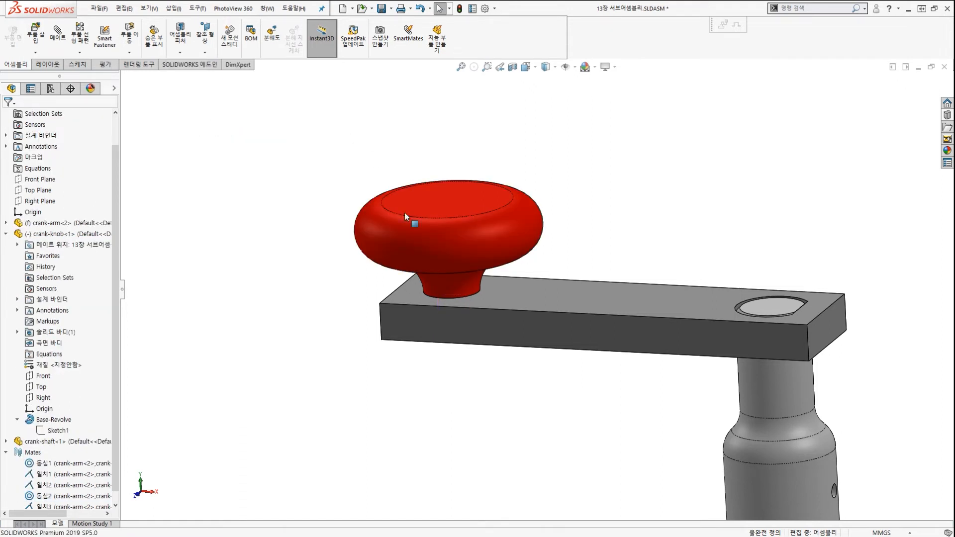
Test the crank-knob's freedom by turning it on the crank-arm, and clear the selection
{"action": "left_click", "coordinate": [440, 237]}
{"action": "left_click_drag", "start_coordinate": [375, 183], "coordinate": [393, 202]}
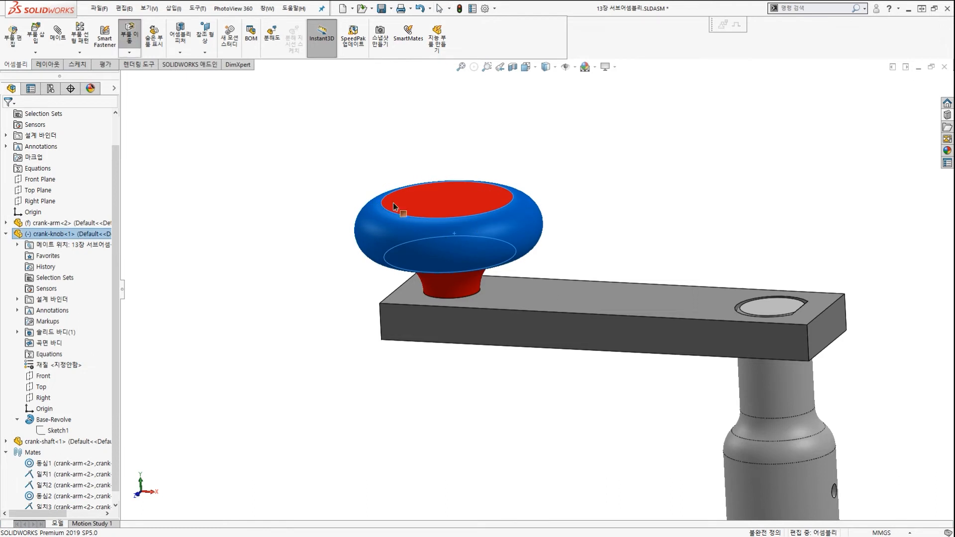
{"action": "key", "text": "Escape"}
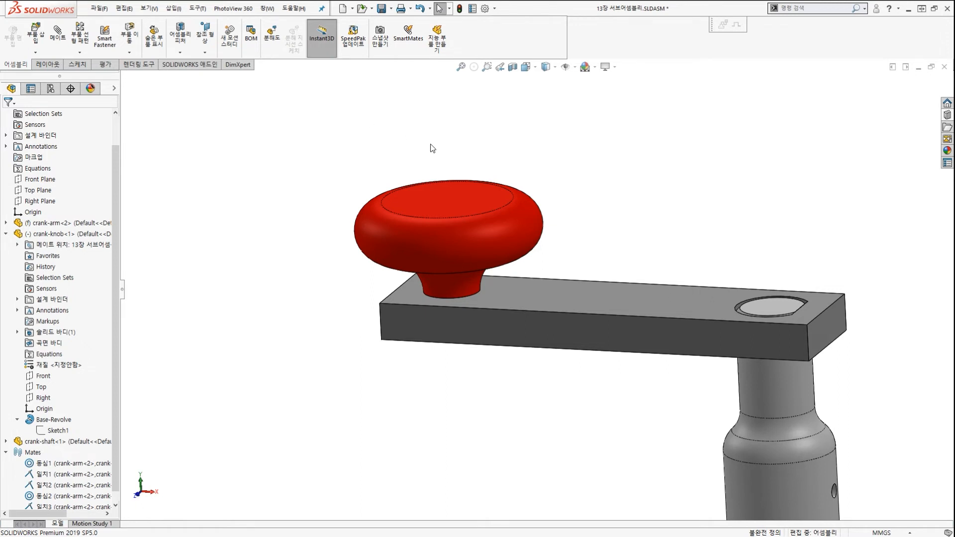
Select the crank-knob's rounded face and lock rotation again on its concentric mate 동심2
{"action": "left_click", "coordinate": [386, 227]}
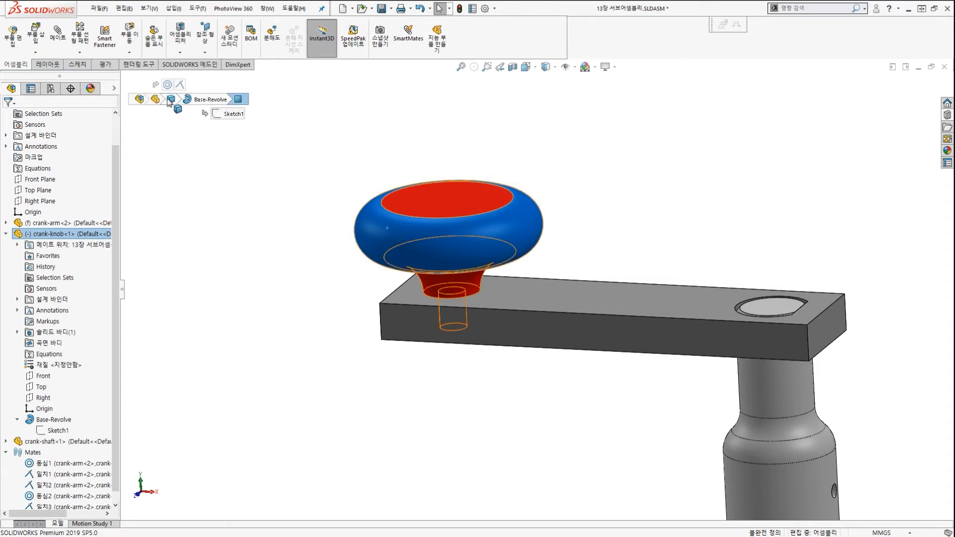
{"action": "right_click", "coordinate": [168, 85]}
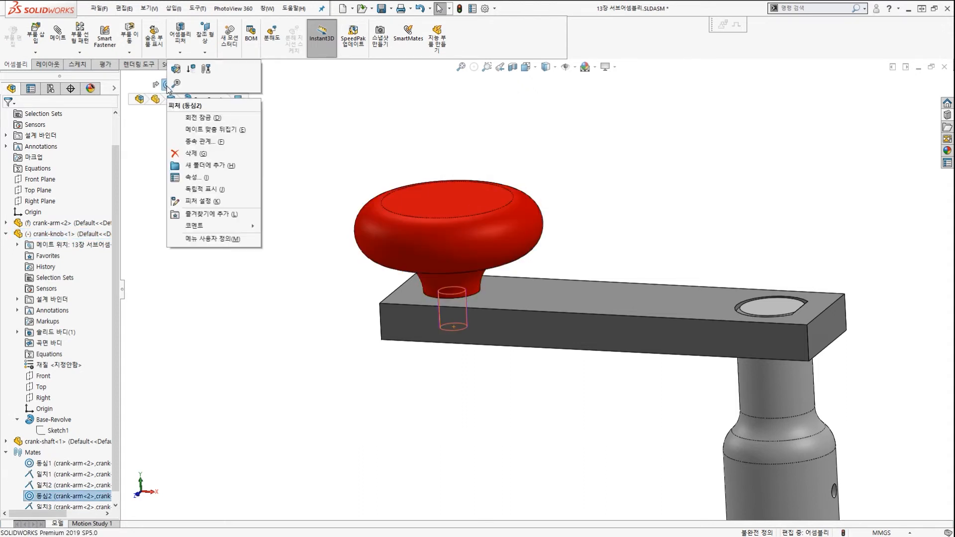
{"action": "left_click", "coordinate": [194, 118]}
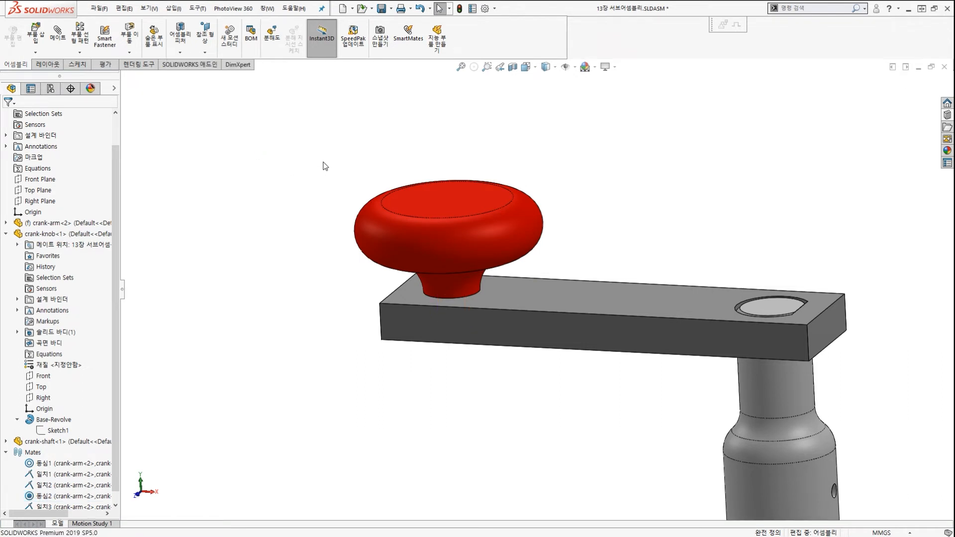
Save the completed crank sub-assembly 13장 서브어셈블리
{"action": "key", "text": "z"}
{"action": "scroll", "coordinate": [410, 214], "scroll_direction": "up", "scroll_amount": 1}
{"action": "scroll", "coordinate": [116, 232], "scroll_direction": "down", "scroll_amount": 1}
{"action": "scroll", "coordinate": [123, 234], "scroll_direction": "up", "scroll_amount": 1}
{"action": "scroll", "coordinate": [122, 237], "scroll_direction": "down", "scroll_amount": 2}
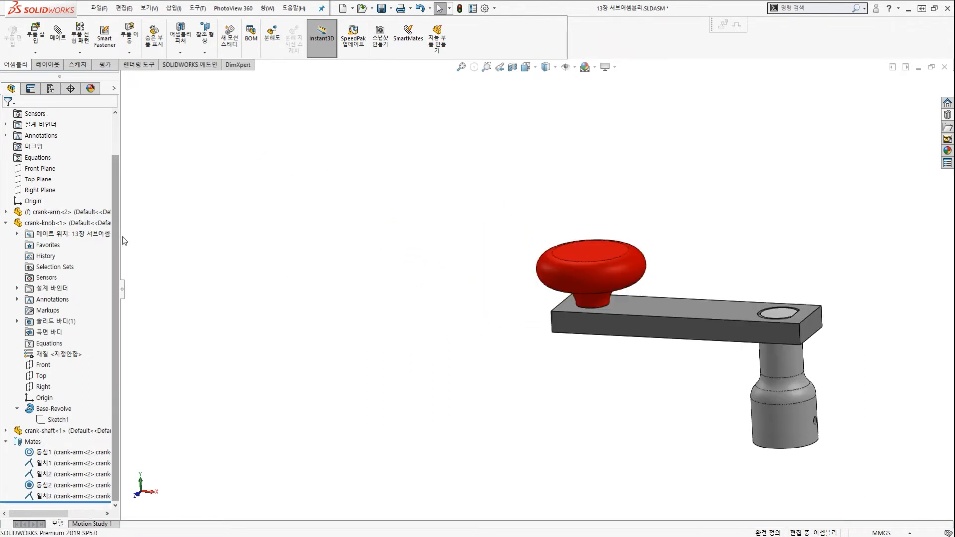
{"action": "scroll", "coordinate": [742, 319], "scroll_direction": "up", "scroll_amount": 2}
{"action": "scroll", "coordinate": [694, 335], "scroll_direction": "down", "scroll_amount": 3}
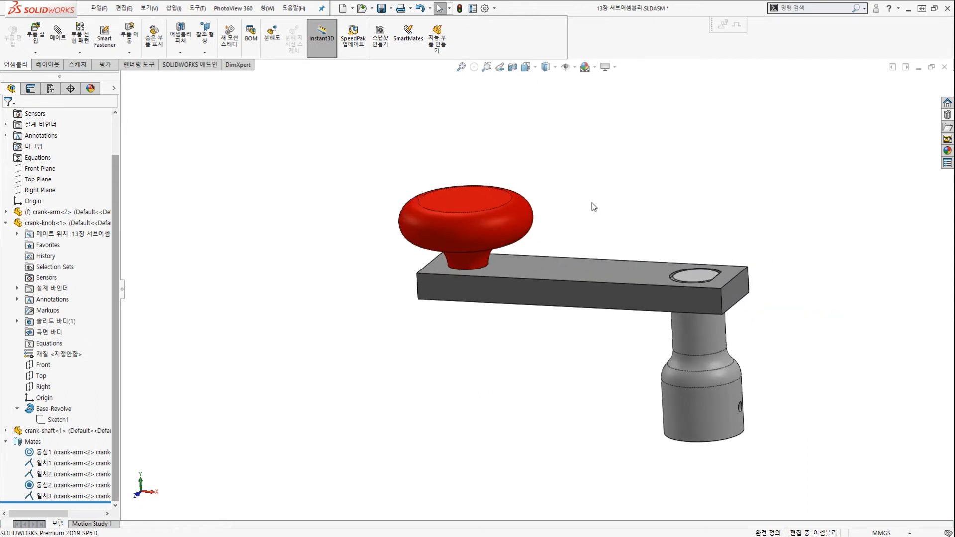
{"action": "key", "text": "ctrl+s"}
Look over the sub-assembly and top-assembly files in the design library's Lesson13 Case Study folder, and close the library
{"action": "mouse_move", "coordinate": [736, 365]}
{"action": "left_mouse_down"}
{"action": "mouse_move", "coordinate": [462, 225]}
{"action": "mouse_move", "coordinate": [621, 304]}
{"action": "left_mouse_up"}
{"action": "key", "text": "Escape"}
{"action": "left_click", "coordinate": [946, 115]}
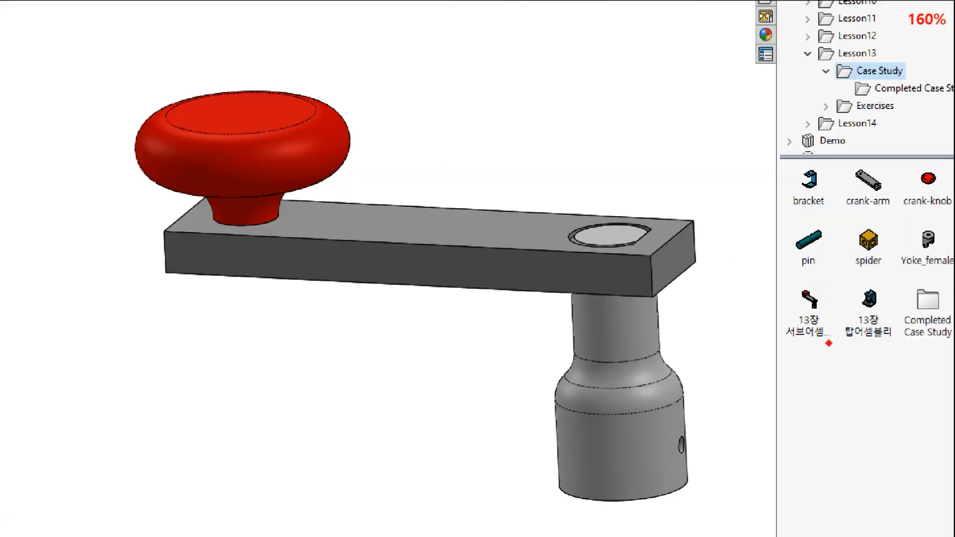
{"action": "mouse_move", "coordinate": [814, 299]}
{"action": "left_mouse_down"}
{"action": "mouse_move", "coordinate": [794, 354]}
{"action": "mouse_move", "coordinate": [832, 342]}
{"action": "left_mouse_up"}
{"action": "left_click_drag", "start_coordinate": [777, 251], "coordinate": [592, 218]}
{"action": "left_click_drag", "start_coordinate": [604, 170], "coordinate": [646, 229]}
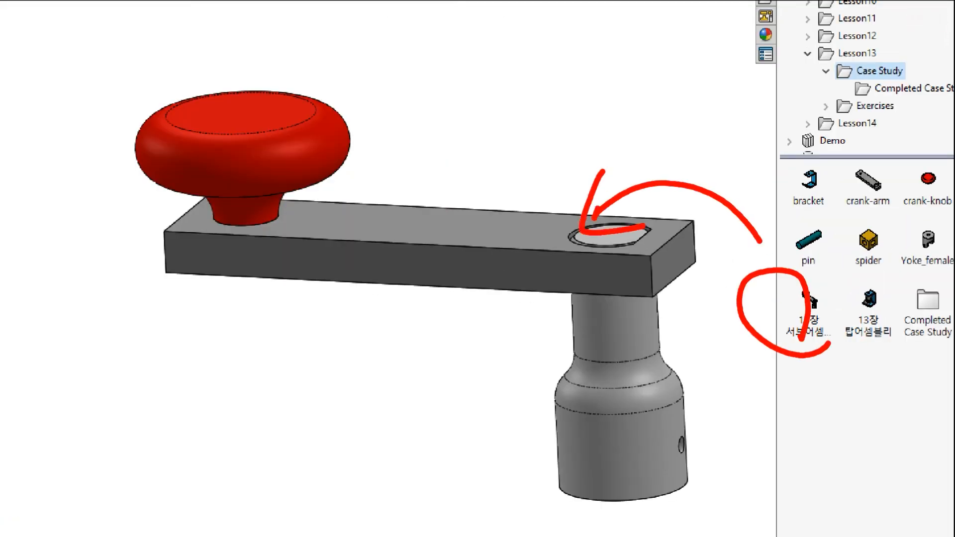
{"action": "key", "text": "Escape"}
{"action": "left_click", "coordinate": [740, 201]}
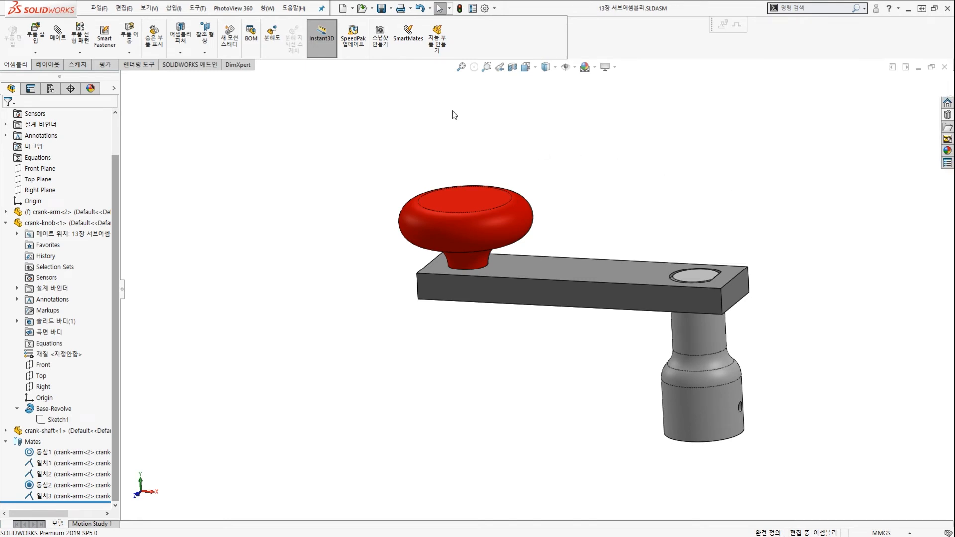
Tile the 13장 서브어셈블리 and 13장 탑어셈블리 document windows vertically, side by side
{"action": "left_click", "coordinate": [268, 9]}
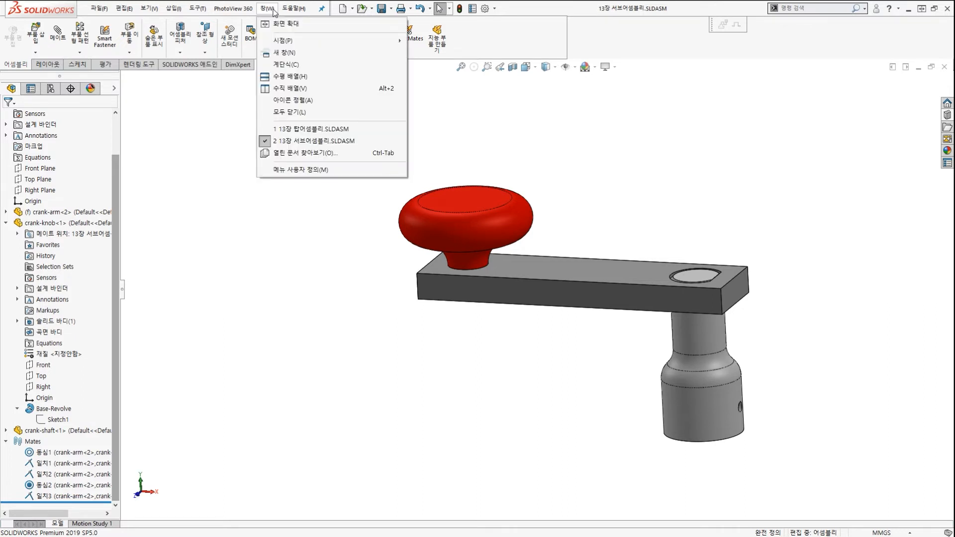
{"action": "left_click", "coordinate": [279, 90]}
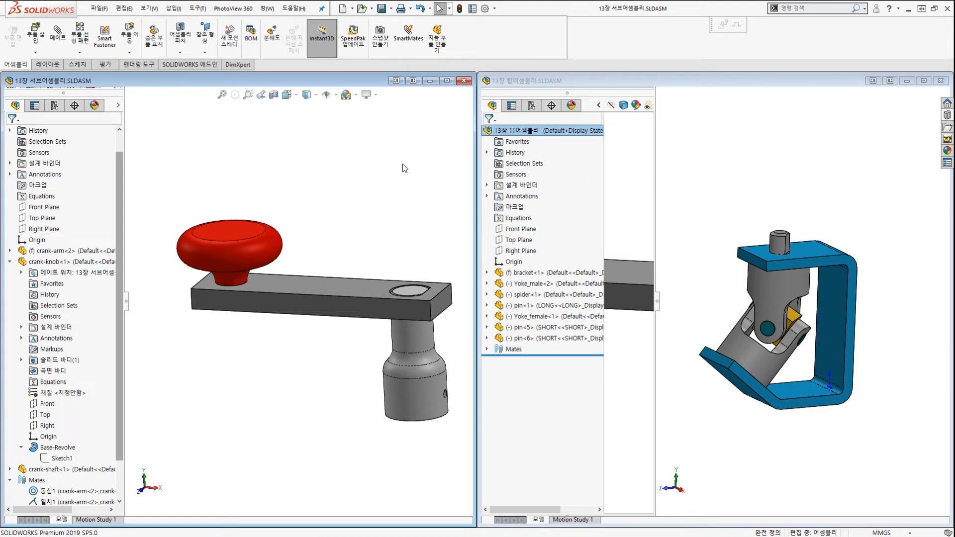
{"action": "key", "text": "ctrl+2"}
{"action": "left_click_drag", "start_coordinate": [99, 167], "coordinate": [118, 174]}
{"action": "mouse_move", "coordinate": [55, 97]}
{"action": "left_mouse_down"}
{"action": "mouse_move", "coordinate": [706, 154]}
{"action": "mouse_move", "coordinate": [634, 185]}
{"action": "left_mouse_up"}
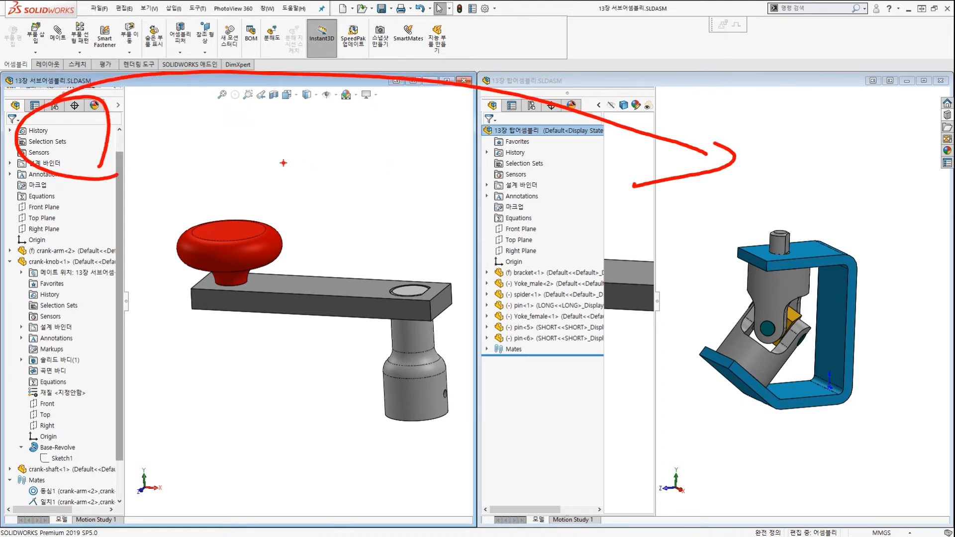
{"action": "key", "text": "Escape"}
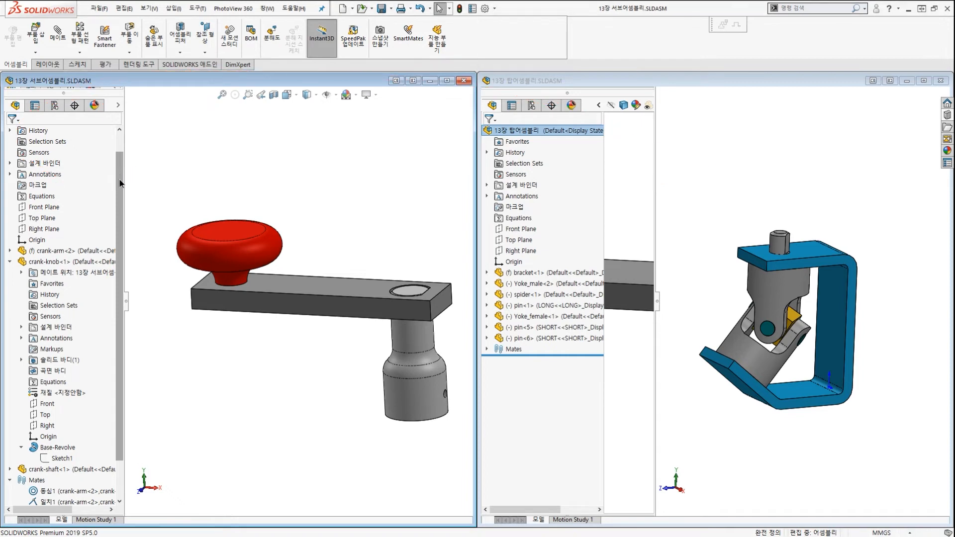
Insert the whole 13장 서브어셈블리 into the 13장 탑어셈블리 window, placing it freely above the bracket
{"action": "left_click_drag", "start_coordinate": [120, 179], "coordinate": [125, 144]}
{"action": "key", "text": "ctrl+2"}
{"action": "mouse_move", "coordinate": [180, 169]}
{"action": "left_mouse_down"}
{"action": "mouse_move", "coordinate": [102, 141]}
{"action": "mouse_move", "coordinate": [9, 129]}
{"action": "mouse_move", "coordinate": [102, 144]}
{"action": "left_mouse_up"}
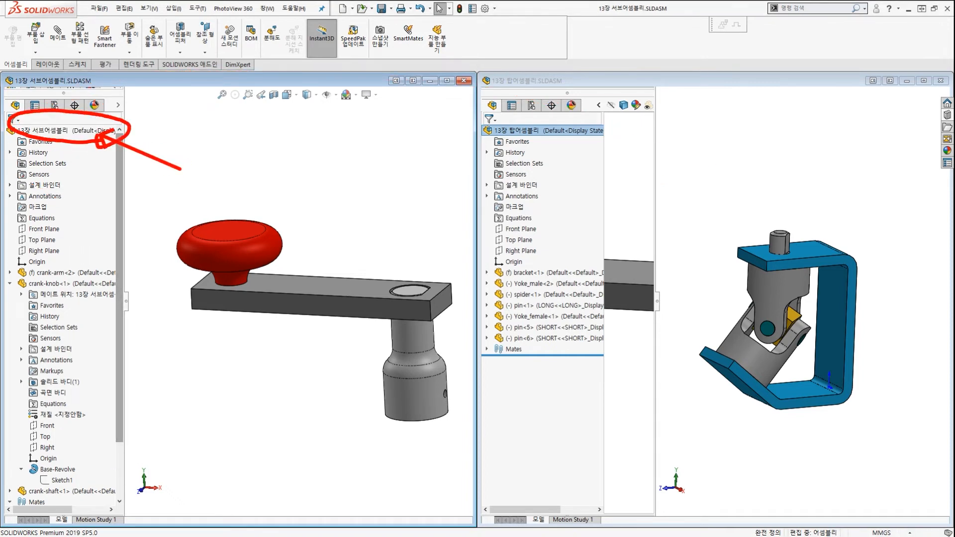
{"action": "left_click", "coordinate": [79, 131]}
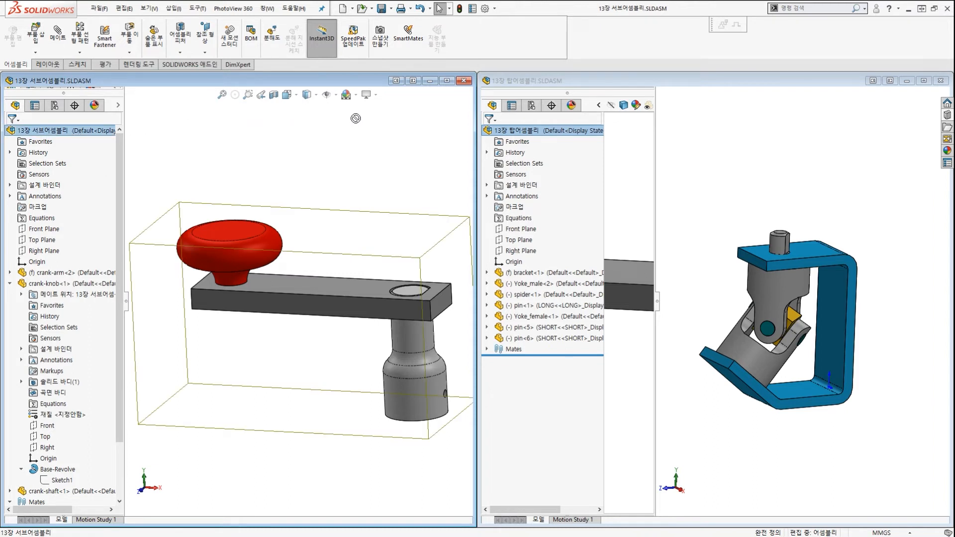
{"action": "left_click_drag", "start_coordinate": [356, 119], "coordinate": [790, 161]}
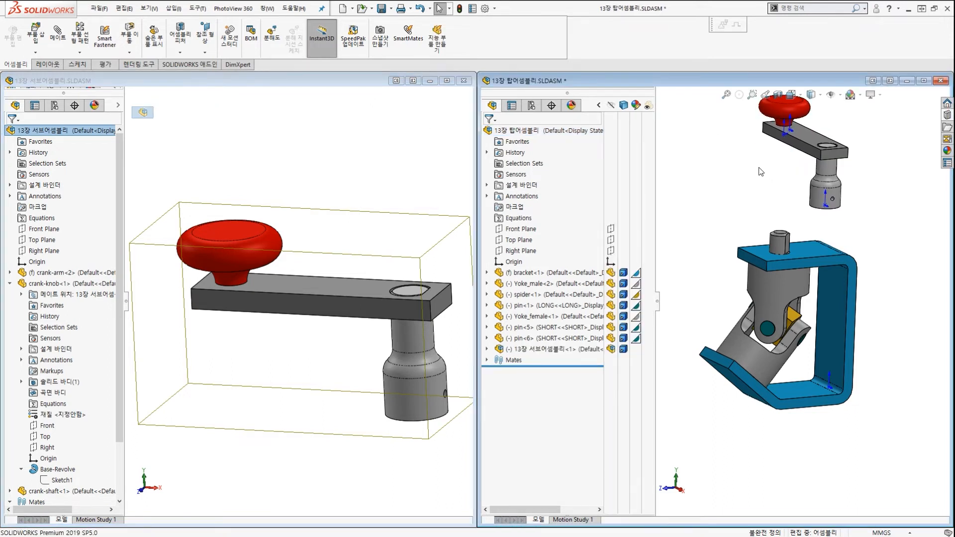
Close the 13장 서브어셈블리 document window
{"action": "left_click", "coordinate": [366, 85]}
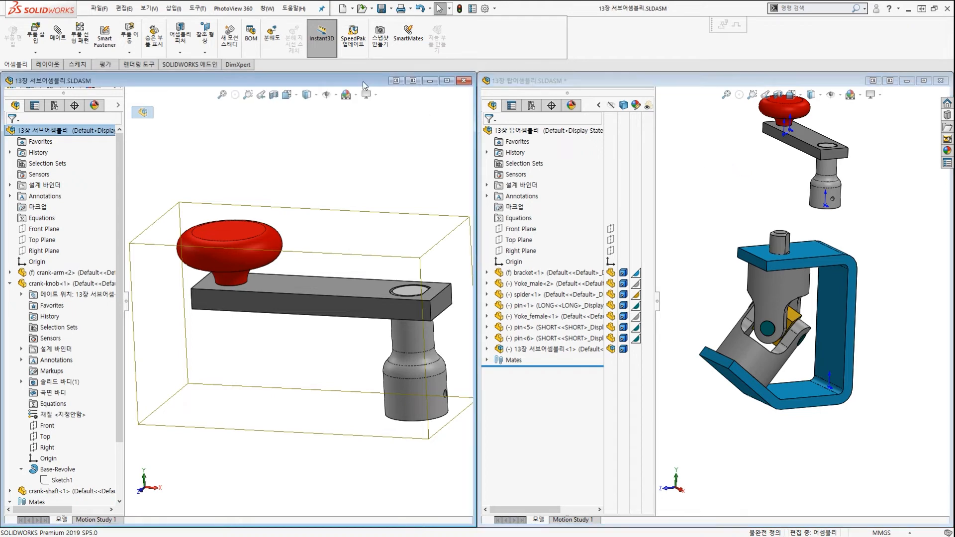
{"action": "left_click", "coordinate": [467, 82]}
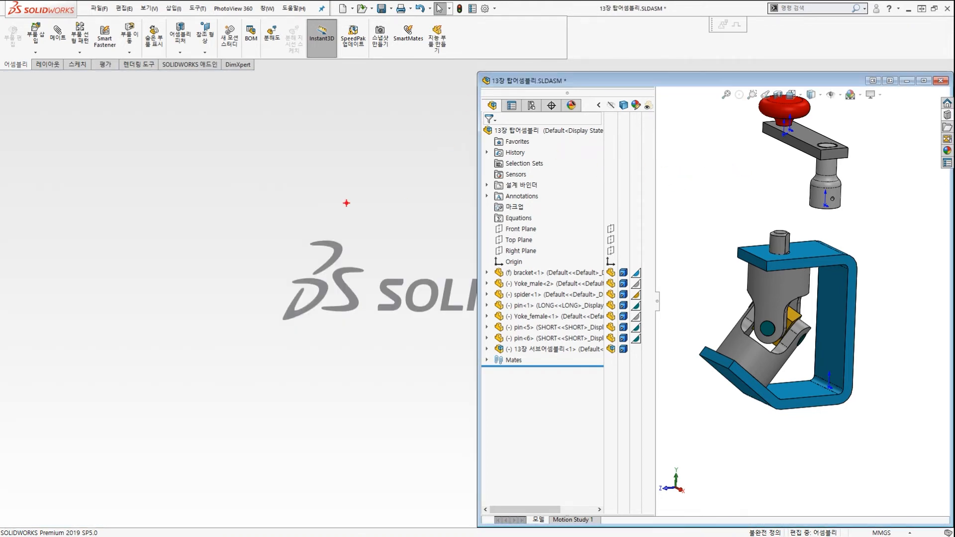
{"action": "left_click_drag", "start_coordinate": [159, 109], "coordinate": [152, 334]}
{"action": "left_click_drag", "start_coordinate": [311, 122], "coordinate": [348, 358]}
{"action": "left_click_drag", "start_coordinate": [494, 127], "coordinate": [535, 365]}
{"action": "left_click_drag", "start_coordinate": [761, 107], "coordinate": [760, 356]}
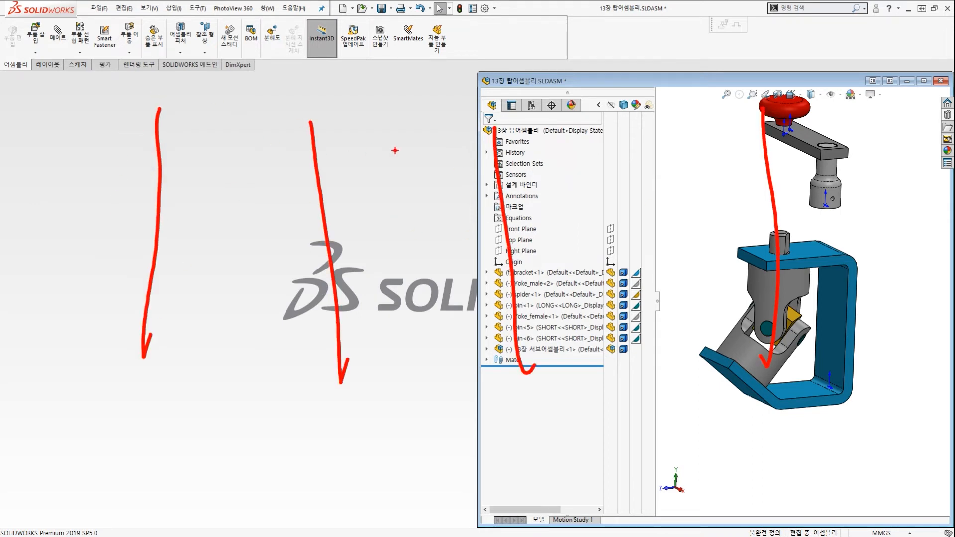
{"action": "key", "text": "Escape"}
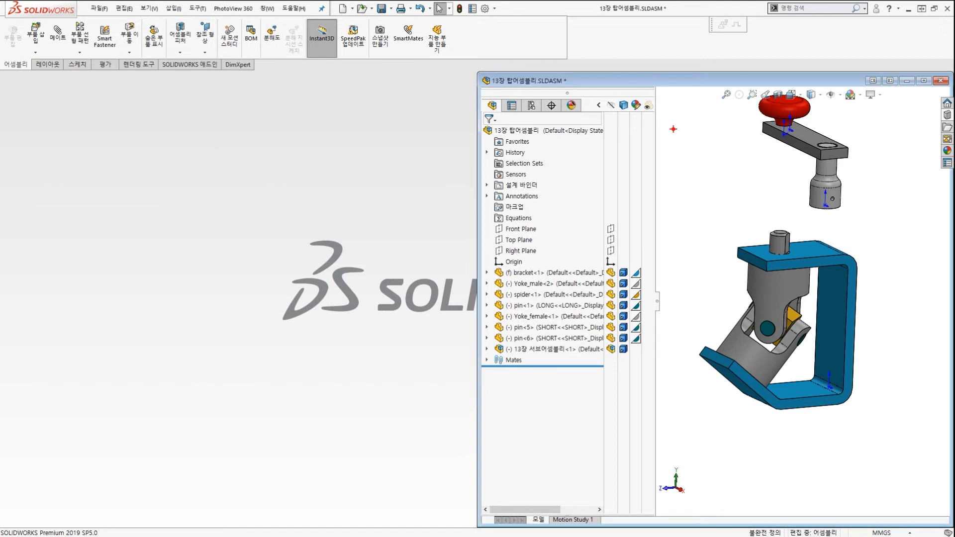
Maximize the 13장 탑어셈블리 window and hide the origins in the graphics area
{"action": "double_click", "coordinate": [635, 81]}
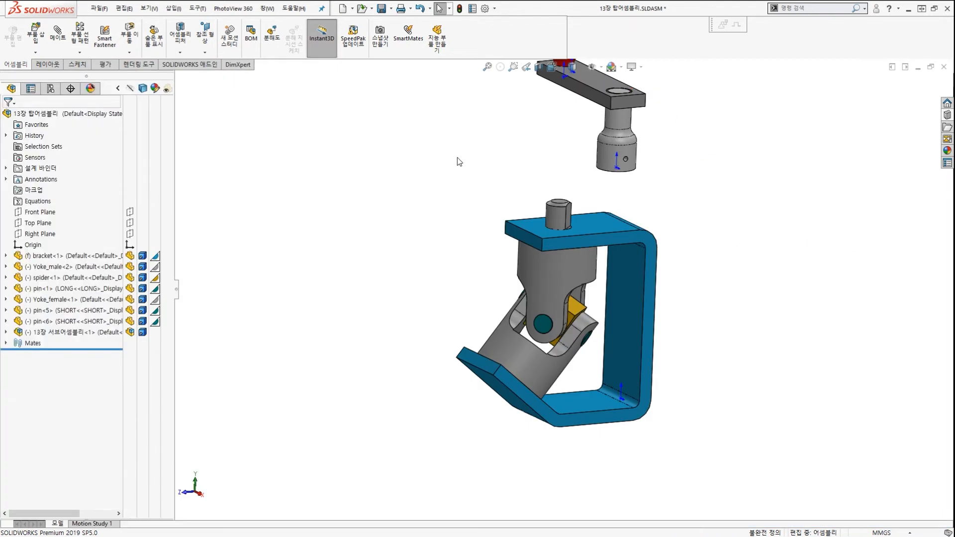
{"action": "scroll", "coordinate": [458, 157], "scroll_direction": "up", "scroll_amount": 2}
{"action": "scroll", "coordinate": [589, 243], "scroll_direction": "down", "scroll_amount": 1}
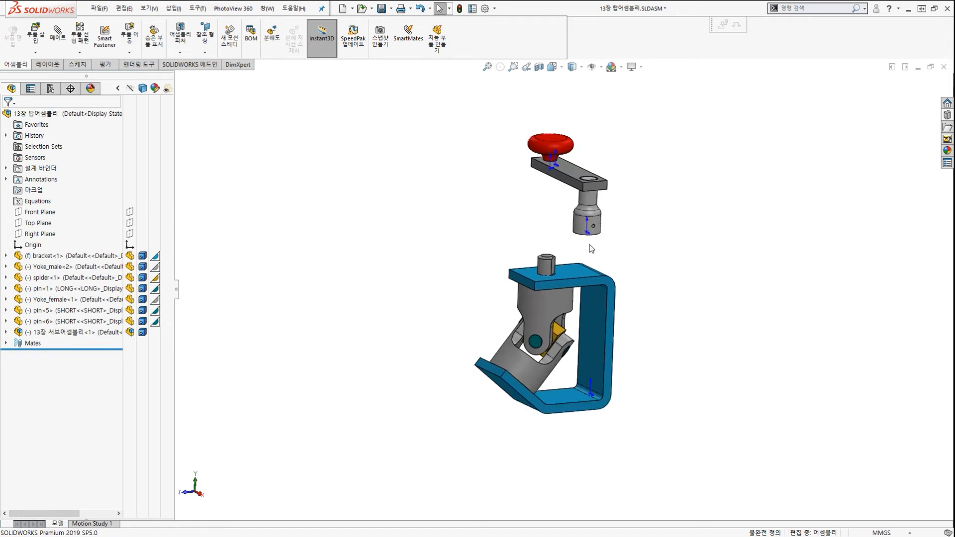
{"action": "mouse_move", "coordinate": [529, 222]}
{"action": "middle_mouse_down"}
{"action": "mouse_move", "coordinate": [558, 247]}
{"action": "mouse_move", "coordinate": [535, 228]}
{"action": "middle_mouse_up"}
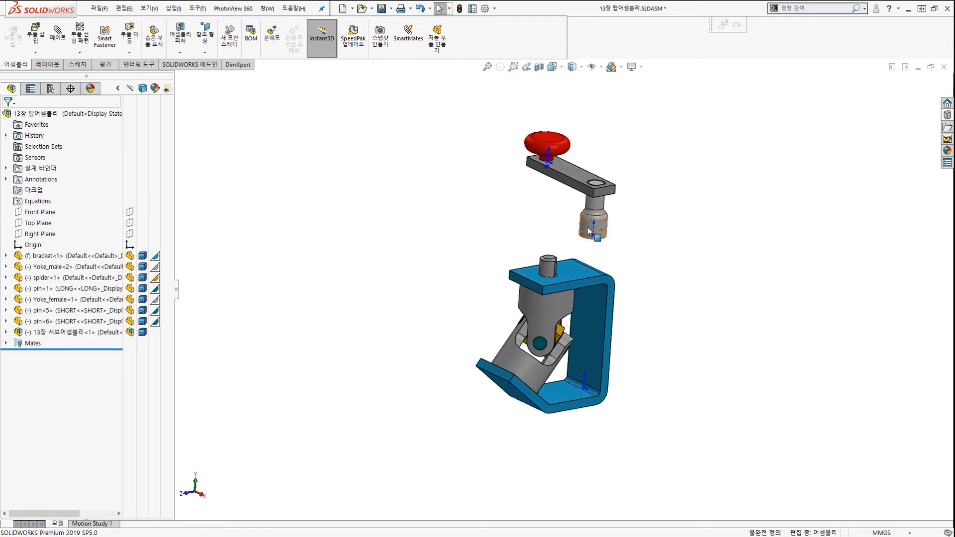
{"action": "scroll", "coordinate": [595, 224], "scroll_direction": "down", "scroll_amount": 1}
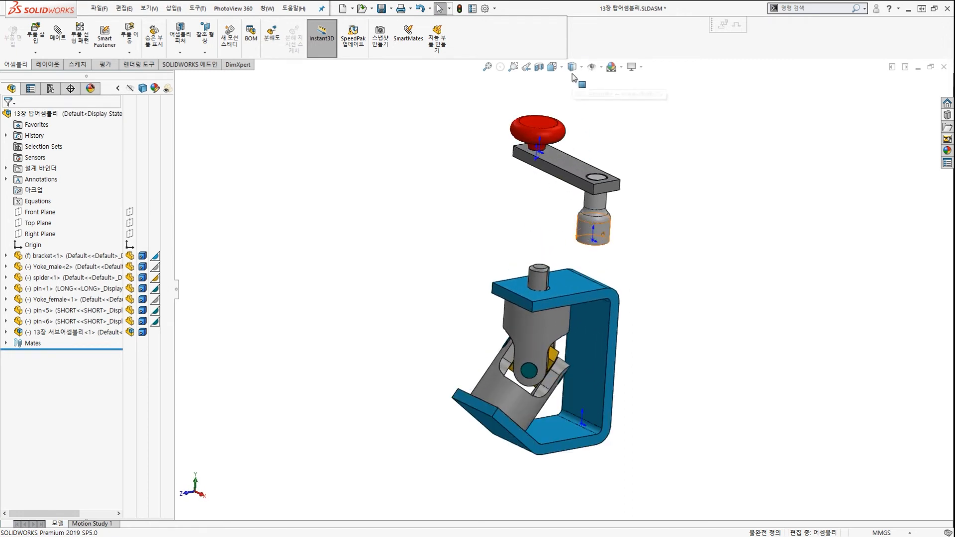
{"action": "left_click", "coordinate": [602, 68]}
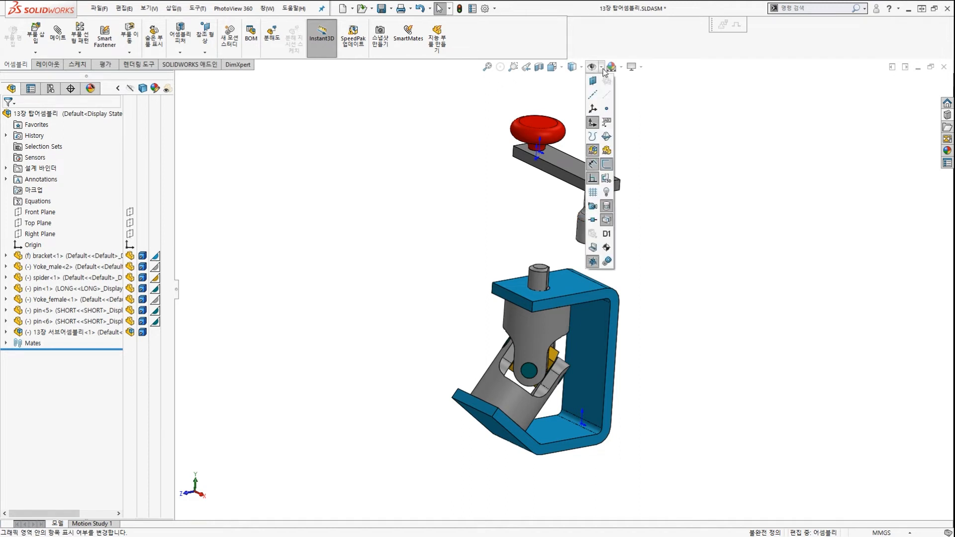
{"action": "left_click", "coordinate": [592, 122]}
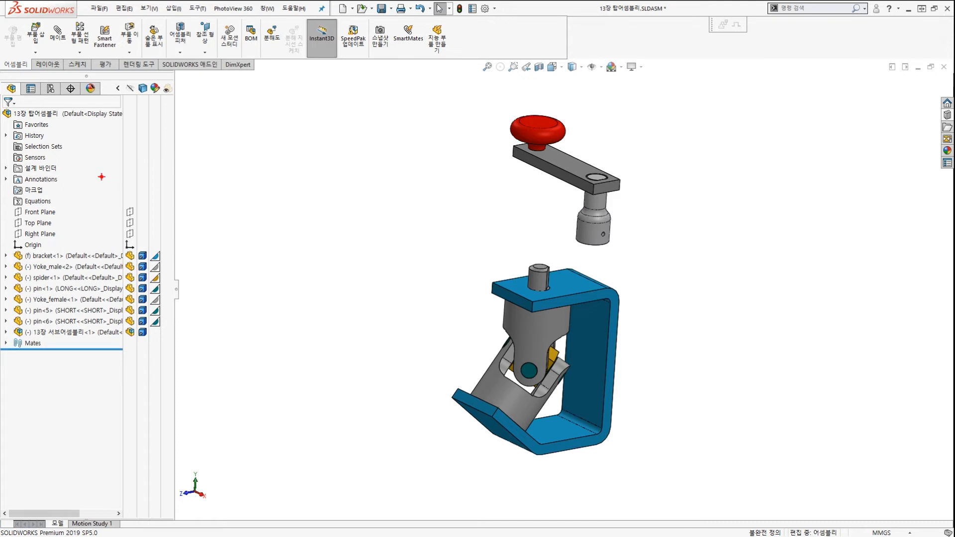
{"action": "mouse_move", "coordinate": [7, 104]}
{"action": "left_mouse_down"}
{"action": "mouse_move", "coordinate": [141, 123]}
{"action": "mouse_move", "coordinate": [179, 212]}
{"action": "mouse_move", "coordinate": [133, 324]}
{"action": "left_mouse_up"}
{"action": "left_click_drag", "start_coordinate": [14, 323], "coordinate": [154, 343]}
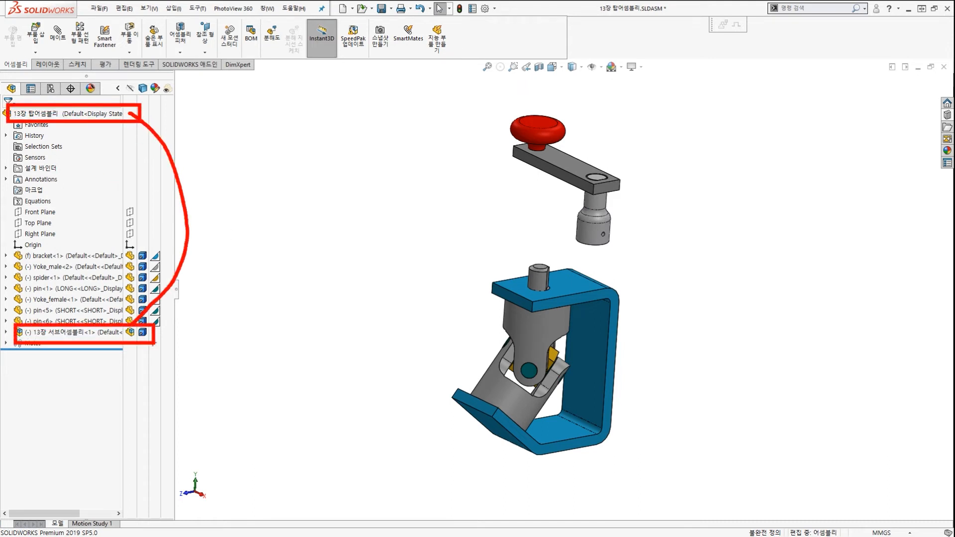
{"action": "key", "text": "Escape"}
Expand the inserted 13장 서브어셈블리 in the feature tree to list its components
{"action": "left_click", "coordinate": [6, 332]}
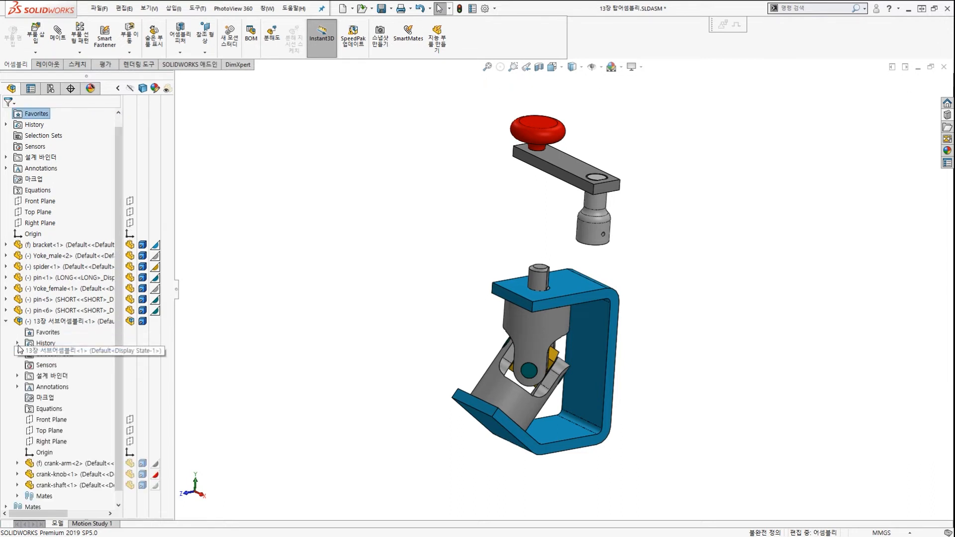
{"action": "left_click_drag", "start_coordinate": [131, 341], "coordinate": [123, 467]}
{"action": "key", "text": "Escape"}
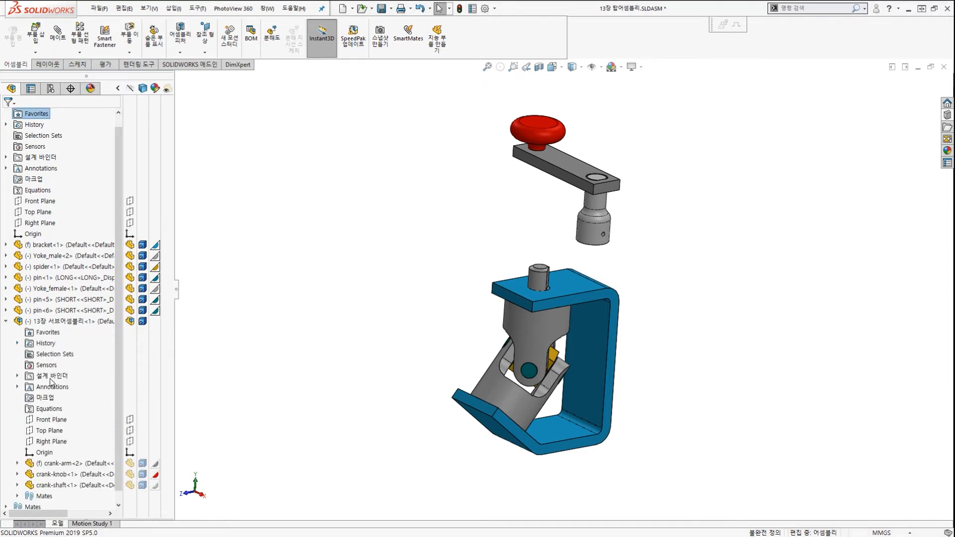
{"action": "scroll", "coordinate": [70, 218], "scroll_direction": "up", "scroll_amount": 1}
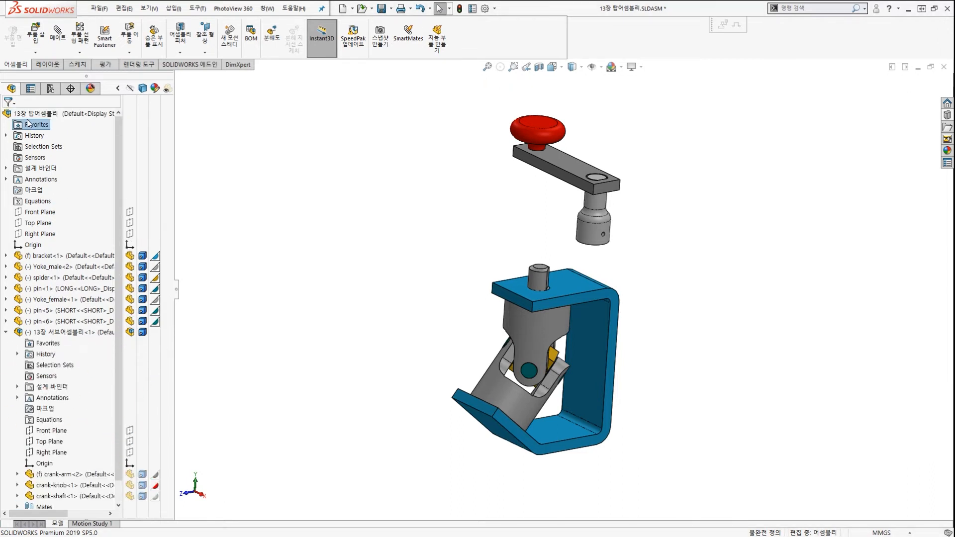
{"action": "mouse_move", "coordinate": [7, 101]}
{"action": "left_mouse_down"}
{"action": "mouse_move", "coordinate": [134, 130]}
{"action": "mouse_move", "coordinate": [144, 230]}
{"action": "mouse_move", "coordinate": [113, 341]}
{"action": "mouse_move", "coordinate": [132, 454]}
{"action": "mouse_move", "coordinate": [114, 451]}
{"action": "left_mouse_up"}
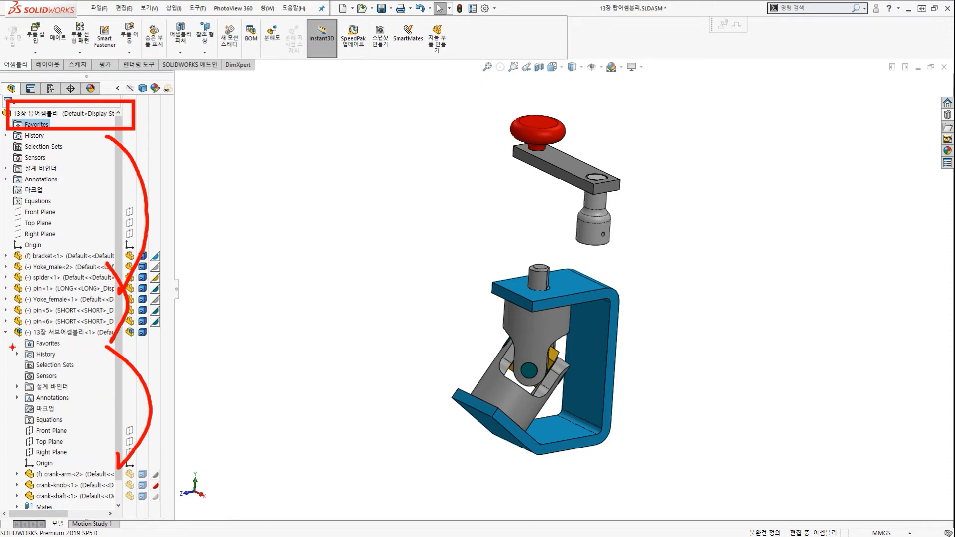
{"action": "mouse_move", "coordinate": [24, 341]}
{"action": "left_mouse_down"}
{"action": "mouse_move", "coordinate": [12, 324]}
{"action": "mouse_move", "coordinate": [50, 354]}
{"action": "left_mouse_up"}
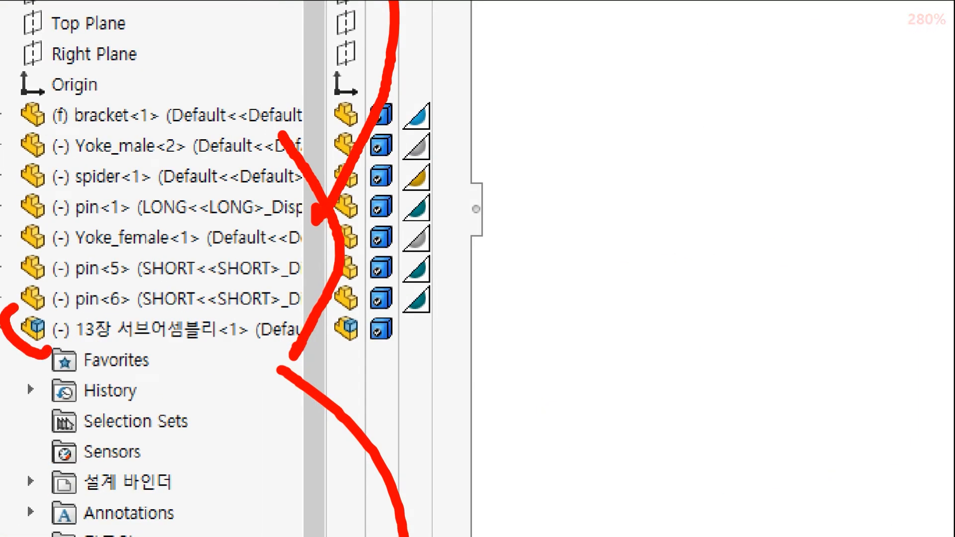
{"action": "left_click_drag", "start_coordinate": [229, 386], "coordinate": [107, 330]}
{"action": "left_click_drag", "start_coordinate": [145, 323], "coordinate": [125, 375]}
{"action": "key", "text": "Escape"}
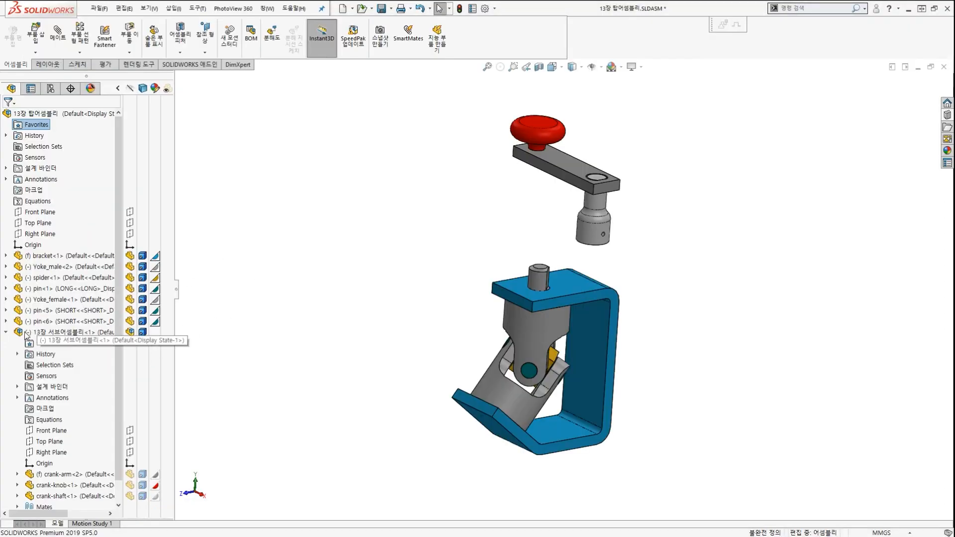
{"action": "mouse_move", "coordinate": [78, 343]}
{"action": "left_mouse_down"}
{"action": "mouse_move", "coordinate": [18, 324]}
{"action": "mouse_move", "coordinate": [118, 333]}
{"action": "mouse_move", "coordinate": [94, 348]}
{"action": "left_mouse_up"}
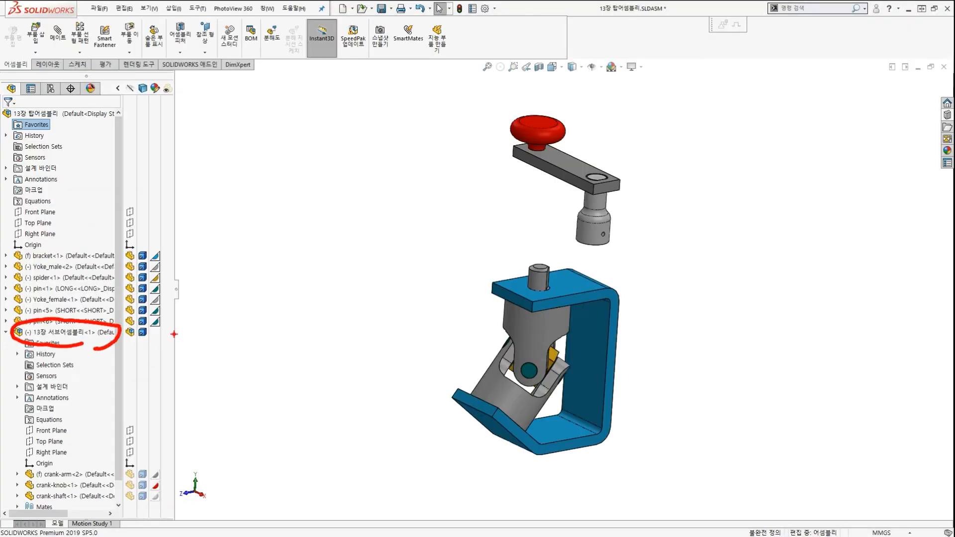
{"action": "key", "text": "Escape"}
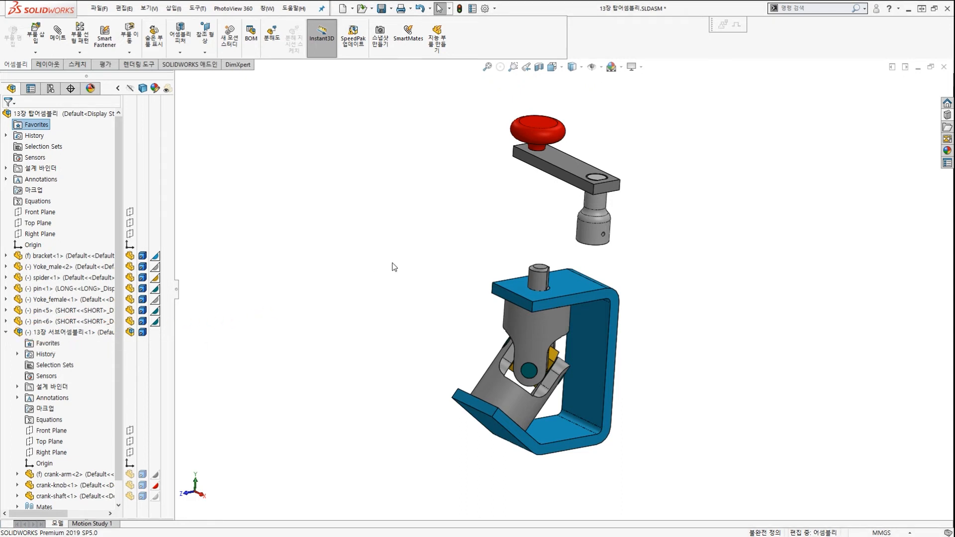
Add a concentric mate between the crank-shaft's lower outer cylindrical face and the round face of the Yoke_male shaft above the bracket
{"action": "scroll", "coordinate": [575, 269], "scroll_direction": "up", "scroll_amount": 3}
{"action": "scroll", "coordinate": [576, 269], "scroll_direction": "down", "scroll_amount": 5}
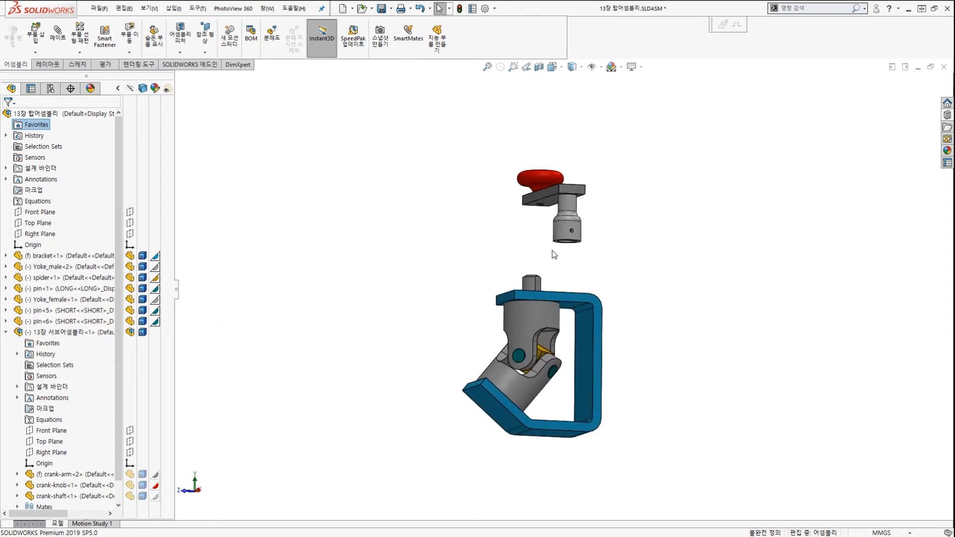
{"action": "scroll", "coordinate": [573, 301], "scroll_direction": "up", "scroll_amount": 3}
{"action": "scroll", "coordinate": [562, 271], "scroll_direction": "down", "scroll_amount": 5}
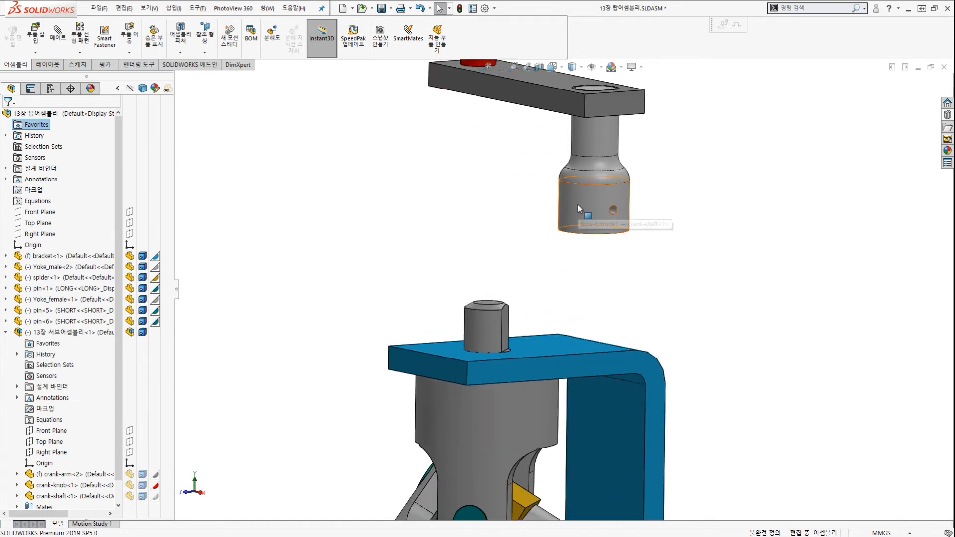
{"action": "left_click", "coordinate": [577, 204]}
{"action": "left_click", "coordinate": [482, 323]}
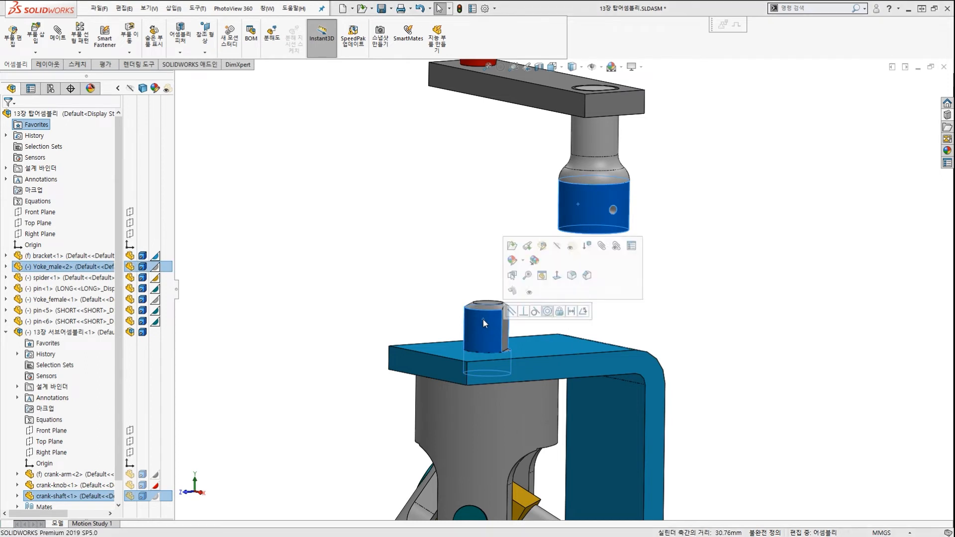
{"action": "left_click", "coordinate": [548, 312]}
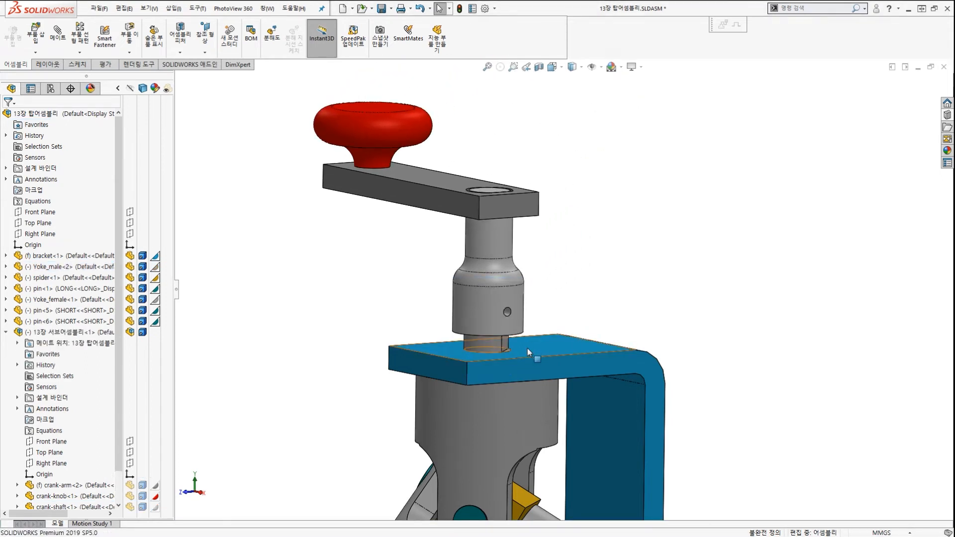
Slide the crank sub-assembly up off the Yoke_male shaft and rotate it about their shared axis to expose the flats of the hole and shaft
{"action": "scroll", "coordinate": [518, 342], "scroll_direction": "down", "scroll_amount": 5}
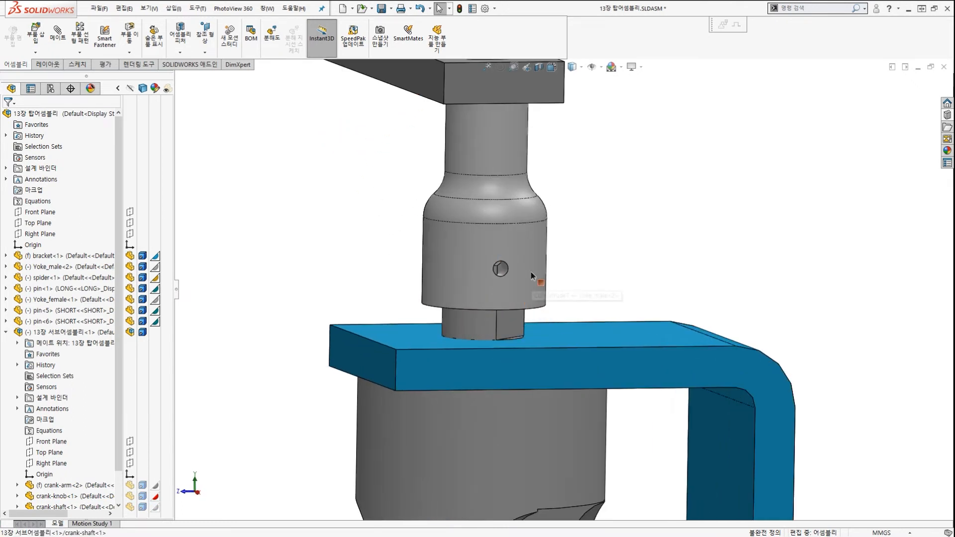
{"action": "left_click_drag", "start_coordinate": [530, 272], "coordinate": [563, 226]}
{"action": "middle_click_drag", "start_coordinate": [556, 249], "coordinate": [547, 189]}
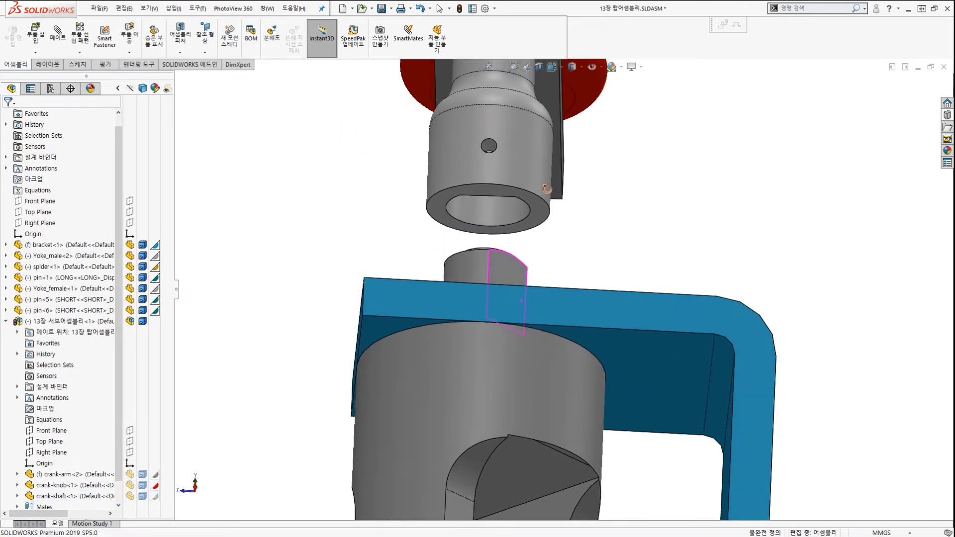
{"action": "left_click_drag", "start_coordinate": [532, 189], "coordinate": [414, 213]}
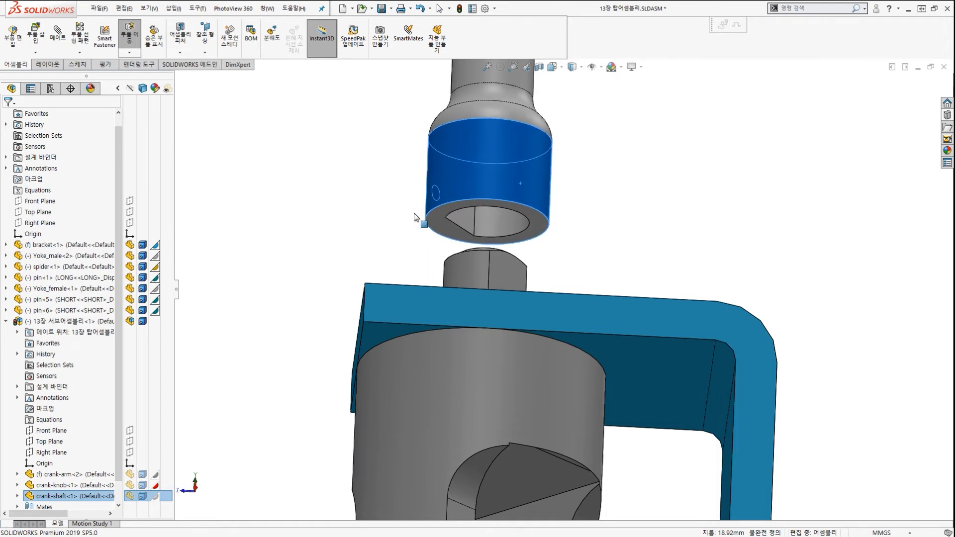
{"action": "left_click", "coordinate": [590, 249]}
{"action": "middle_click_drag", "start_coordinate": [590, 249], "coordinate": [539, 258]}
{"action": "scroll", "coordinate": [539, 258], "scroll_direction": "down", "scroll_amount": 1}
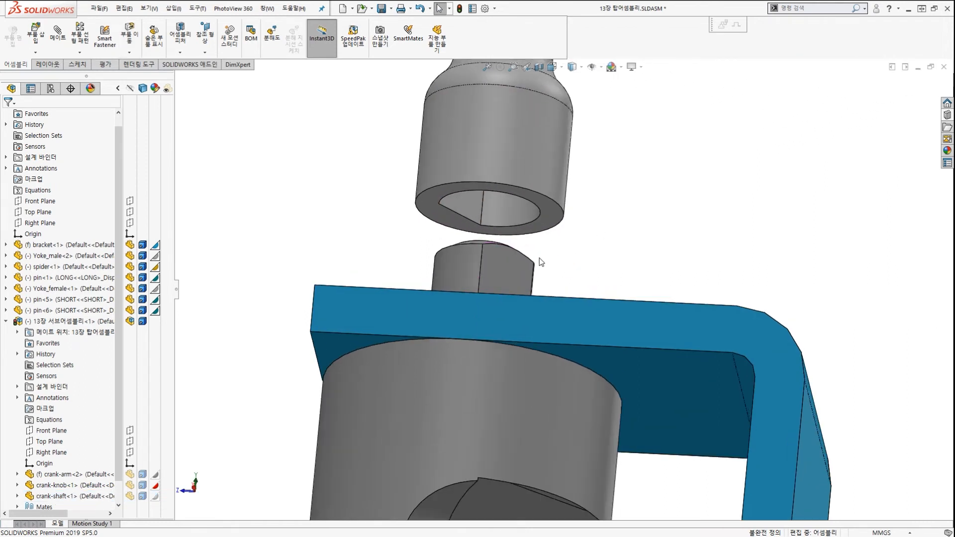
Add a parallel mate between the flat of the male yoke's shaft and the flat inside the crank shaft's bore
{"action": "left_click", "coordinate": [498, 264]}
{"action": "left_click", "coordinate": [467, 203], "text": "ctrl"}
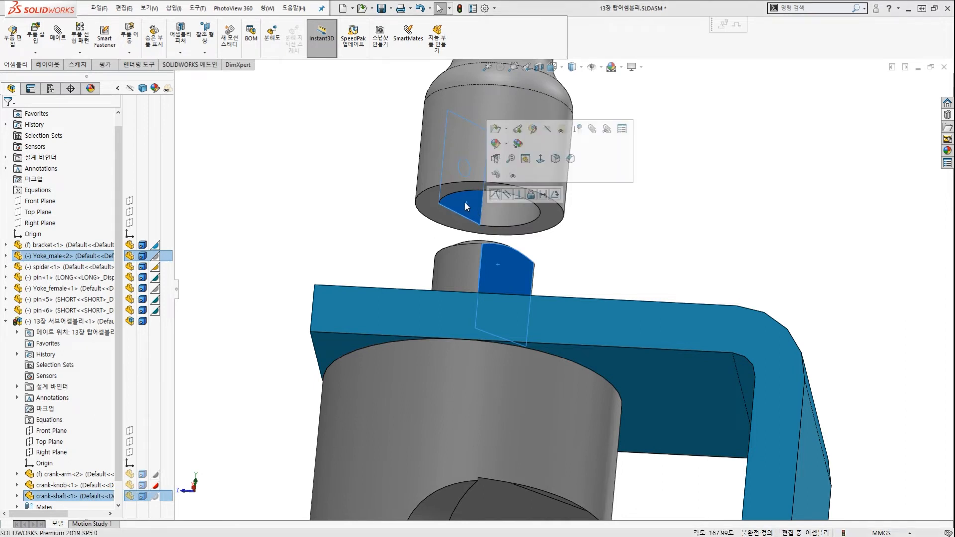
{"action": "left_click", "coordinate": [505, 195]}
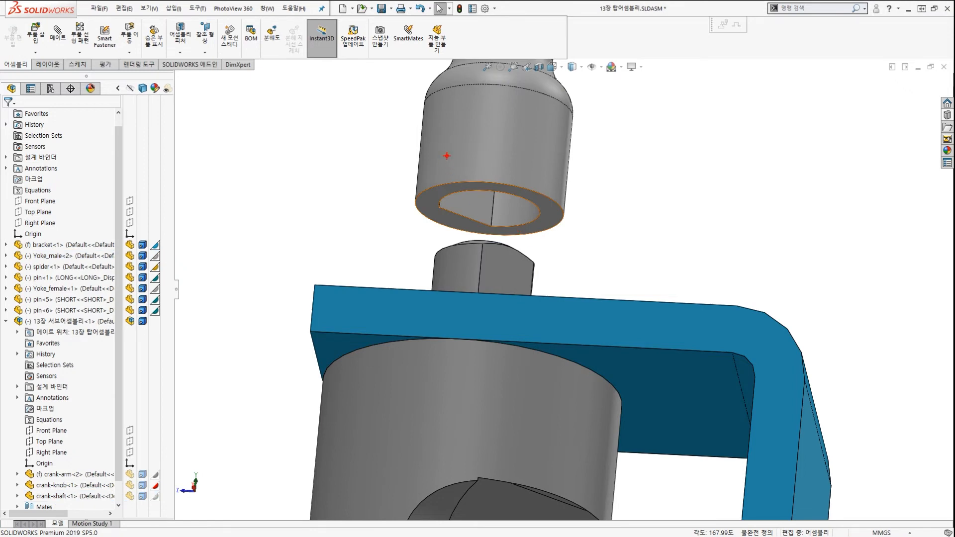
Examine how the flat in the crank shaft's bore is oriented relative to the flat on the male yoke's shaft
{"action": "left_click_drag", "start_coordinate": [431, 152], "coordinate": [463, 196]}
{"action": "left_click_drag", "start_coordinate": [454, 136], "coordinate": [492, 178]}
{"action": "left_click_drag", "start_coordinate": [490, 142], "coordinate": [511, 167]}
{"action": "left_click_drag", "start_coordinate": [496, 274], "coordinate": [517, 296]}
{"action": "left_click_drag", "start_coordinate": [523, 266], "coordinate": [566, 289]}
{"action": "key", "text": "Escape"}
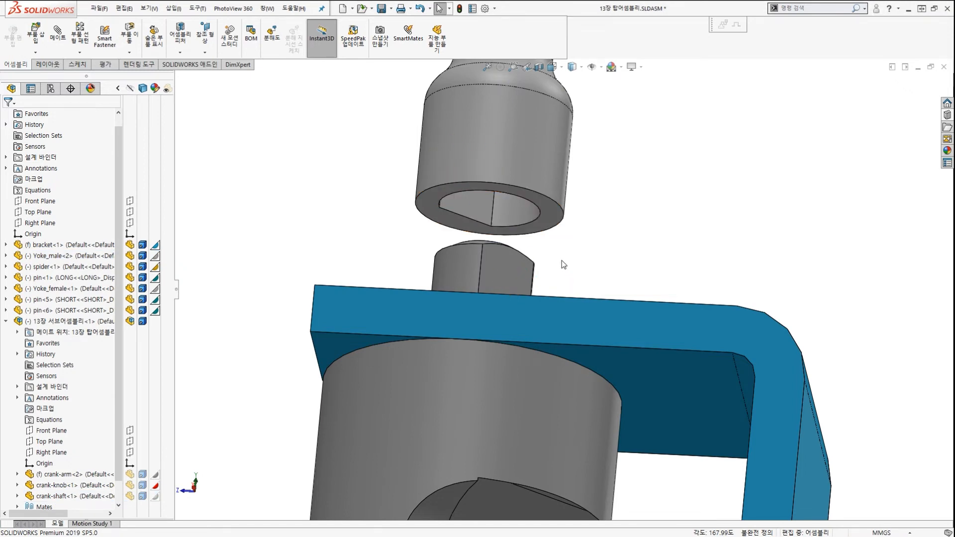
{"action": "mouse_move", "coordinate": [517, 271]}
{"action": "middle_mouse_down"}
{"action": "mouse_move", "coordinate": [583, 226]}
{"action": "mouse_move", "coordinate": [611, 277]}
{"action": "middle_mouse_up"}
{"action": "key", "text": "ctrl+2"}
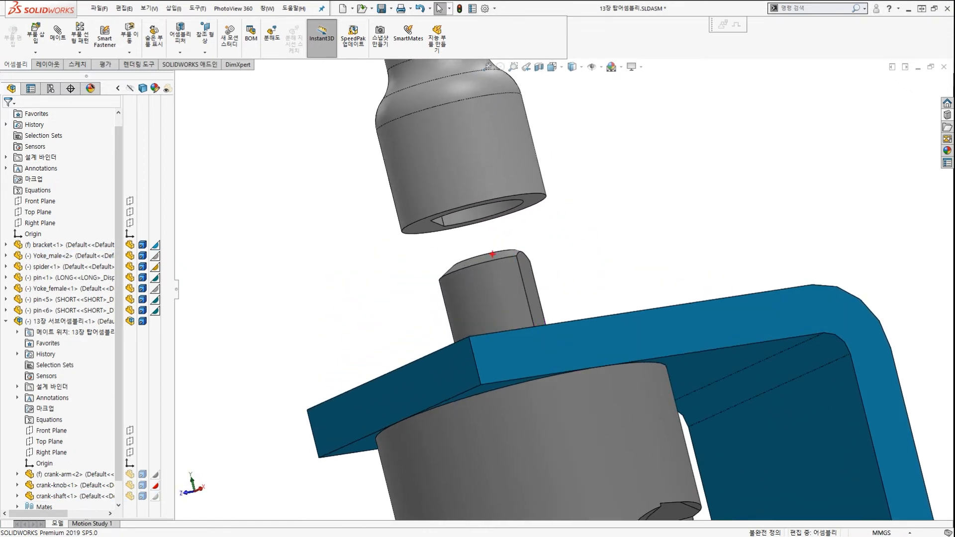
{"action": "left_click_drag", "start_coordinate": [449, 183], "coordinate": [479, 279]}
{"action": "key", "text": "Escape"}
{"action": "mouse_move", "coordinate": [520, 270]}
{"action": "middle_mouse_down"}
{"action": "mouse_move", "coordinate": [565, 273]}
{"action": "mouse_move", "coordinate": [541, 264]}
{"action": "middle_mouse_up"}
Flip the mate alignment of the parallel mate between the crank shaft's bore flat and the male yoke's flat
{"action": "left_click", "coordinate": [516, 218]}
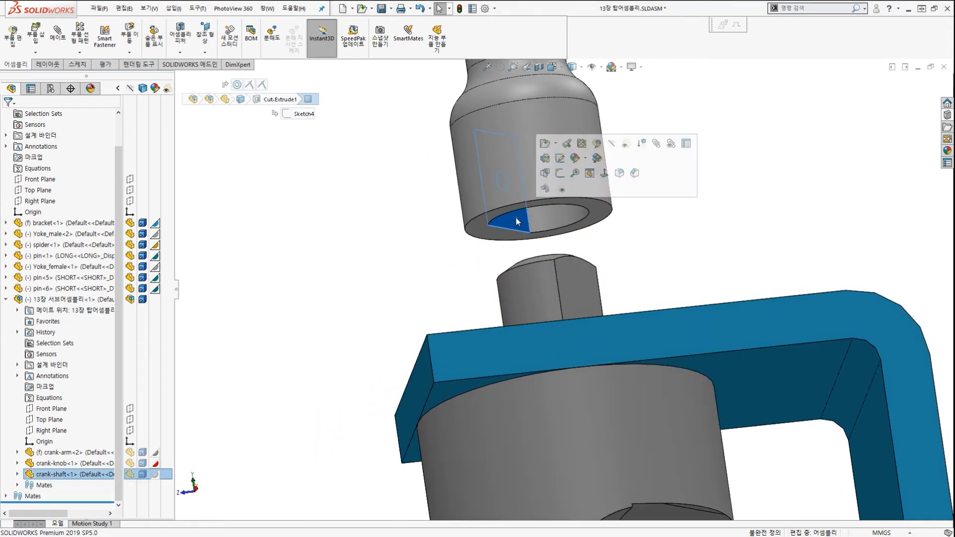
{"action": "left_click", "coordinate": [575, 283]}
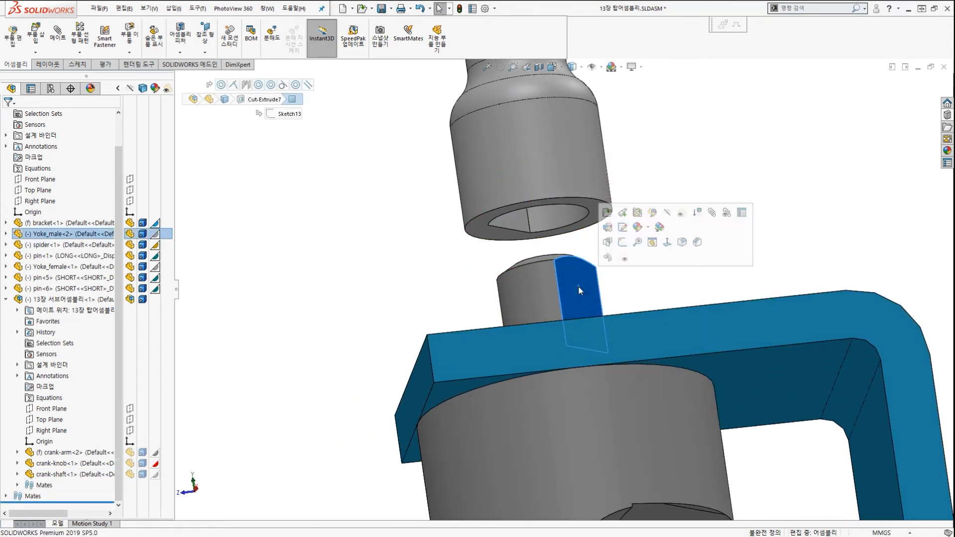
{"action": "left_click", "coordinate": [615, 297]}
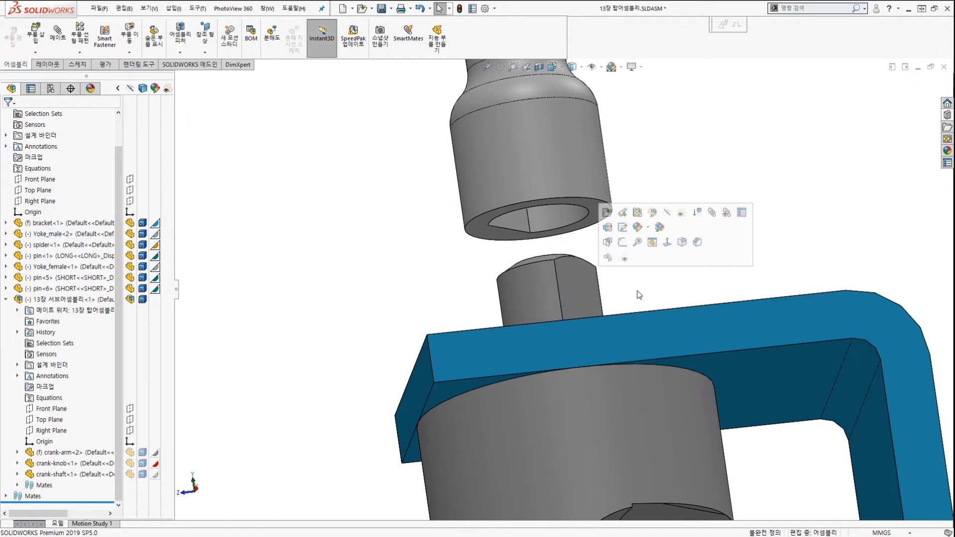
{"action": "left_click", "coordinate": [576, 288]}
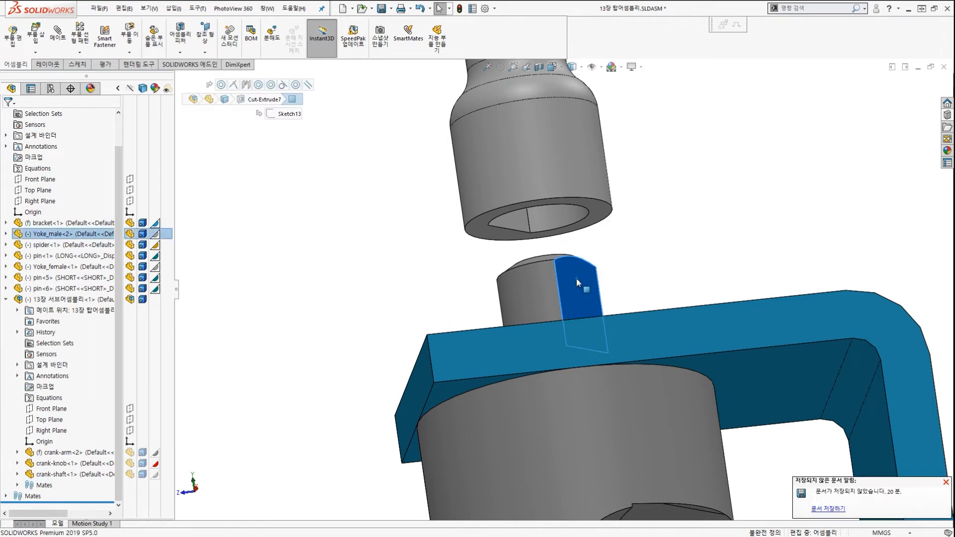
{"action": "right_click", "coordinate": [309, 87]}
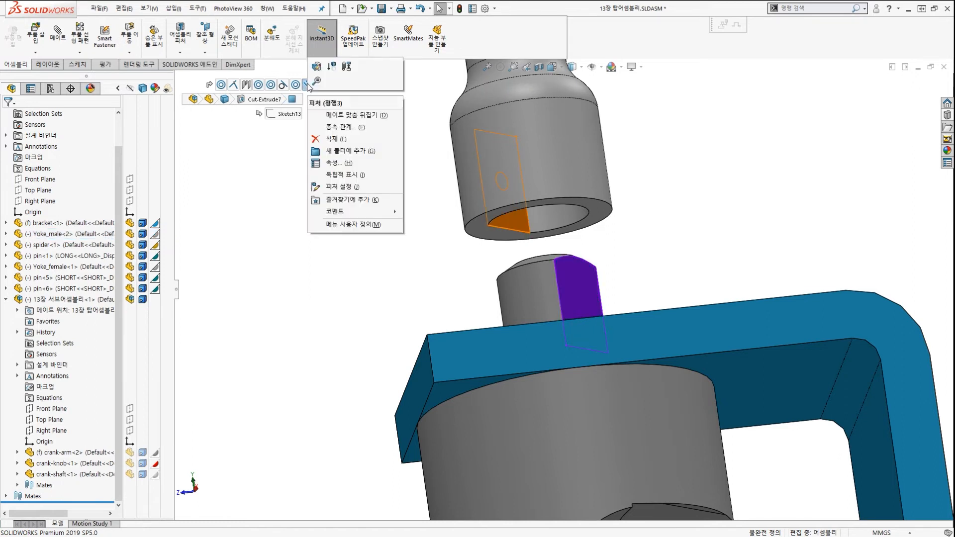
{"action": "left_click", "coordinate": [336, 117]}
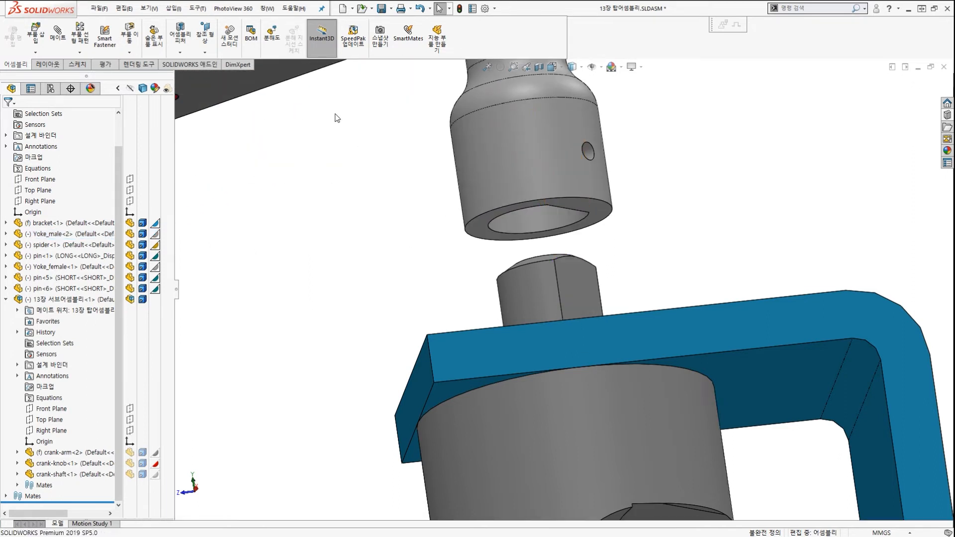
Rotate the crank shaft to check that its bore turns together with the male yoke's shaft
{"action": "scroll", "coordinate": [375, 164], "scroll_direction": "up", "scroll_amount": 6}
{"action": "middle_click_drag", "start_coordinate": [537, 236], "coordinate": [611, 248]}
{"action": "scroll", "coordinate": [570, 303], "scroll_direction": "down", "scroll_amount": 3}
{"action": "scroll", "coordinate": [592, 271], "scroll_direction": "down", "scroll_amount": 3}
{"action": "scroll", "coordinate": [569, 286], "scroll_direction": "up", "scroll_amount": 2}
{"action": "left_click", "coordinate": [551, 183]}
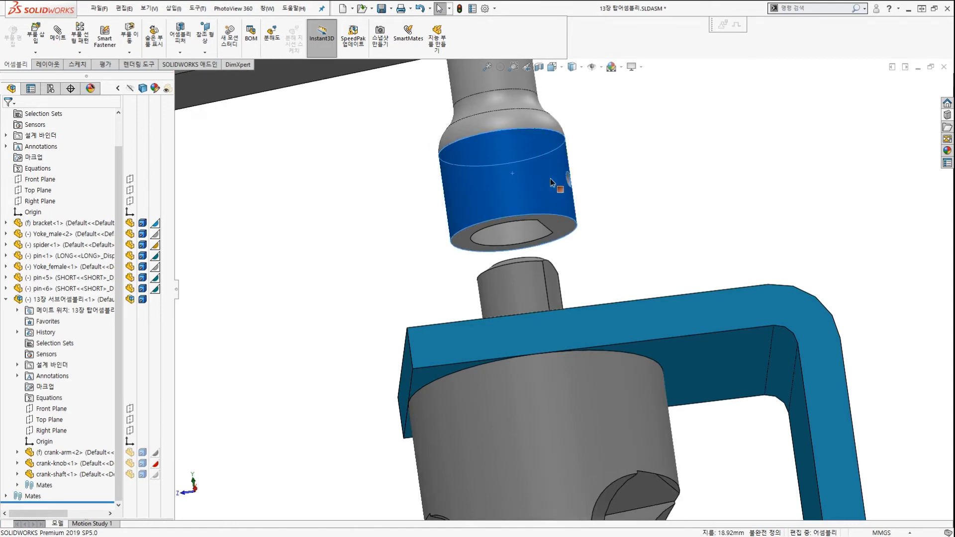
{"action": "left_click_drag", "start_coordinate": [550, 180], "coordinate": [509, 162]}
{"action": "left_click", "coordinate": [407, 223]}
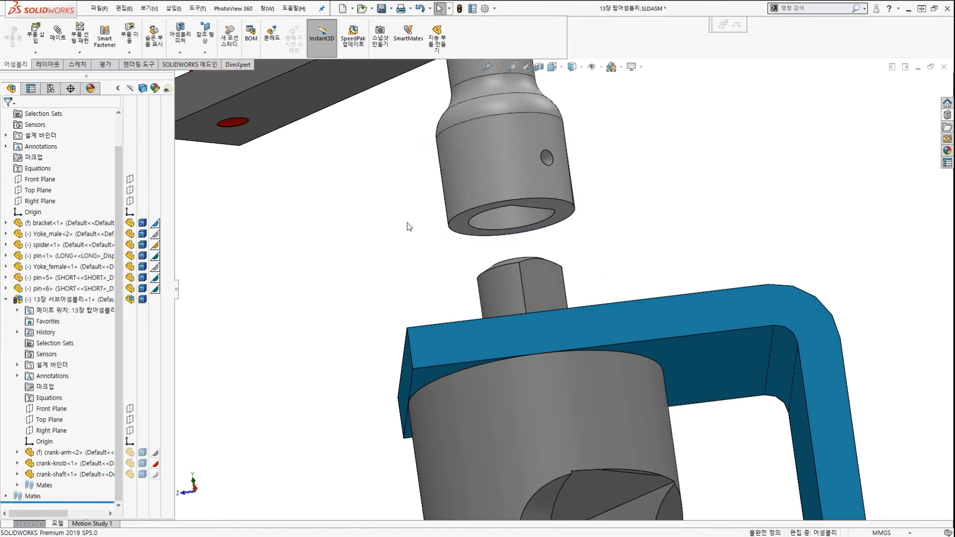
Examine the gap between the crank shaft's lower end face and the bracket's top face
{"action": "middle_click_drag", "start_coordinate": [497, 259], "coordinate": [426, 281]}
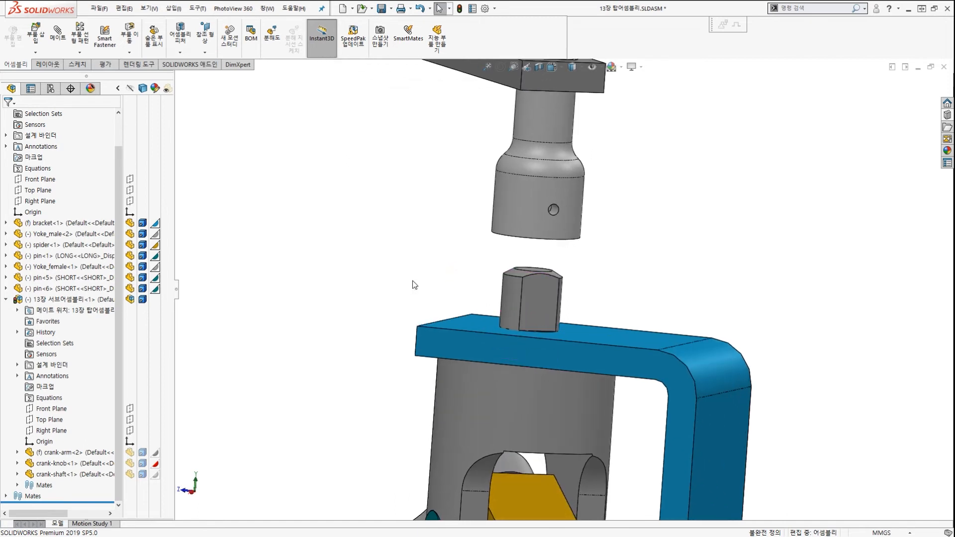
{"action": "left_click_drag", "start_coordinate": [437, 319], "coordinate": [585, 327]}
{"action": "left_click_drag", "start_coordinate": [504, 246], "coordinate": [586, 248]}
{"action": "mouse_move", "coordinate": [486, 283]}
{"action": "left_mouse_down"}
{"action": "mouse_move", "coordinate": [481, 319]}
{"action": "mouse_move", "coordinate": [472, 296]}
{"action": "left_mouse_up"}
{"action": "left_click_drag", "start_coordinate": [492, 279], "coordinate": [514, 292]}
{"action": "key", "text": "Escape"}
{"action": "scroll", "coordinate": [508, 288], "scroll_direction": "down", "scroll_amount": 3}
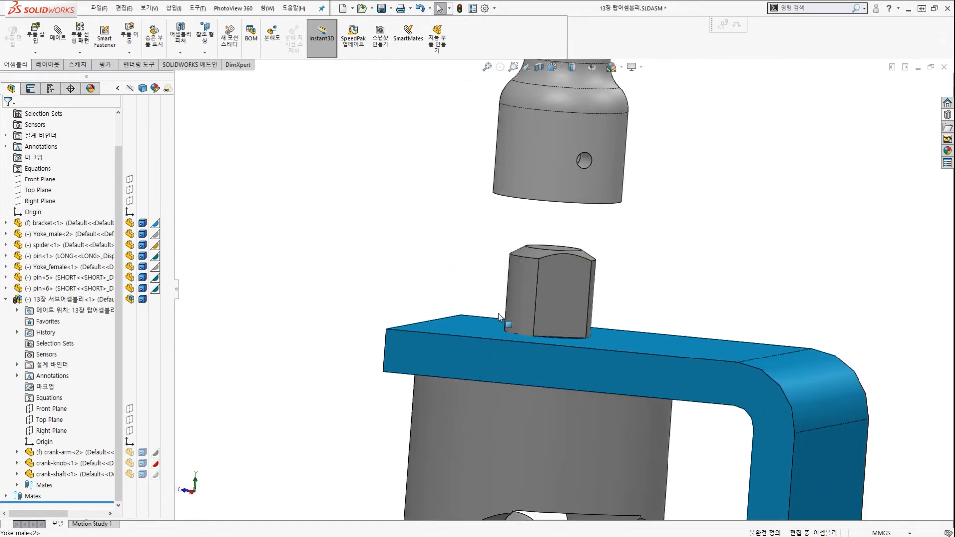
{"action": "left_click", "coordinate": [479, 325]}
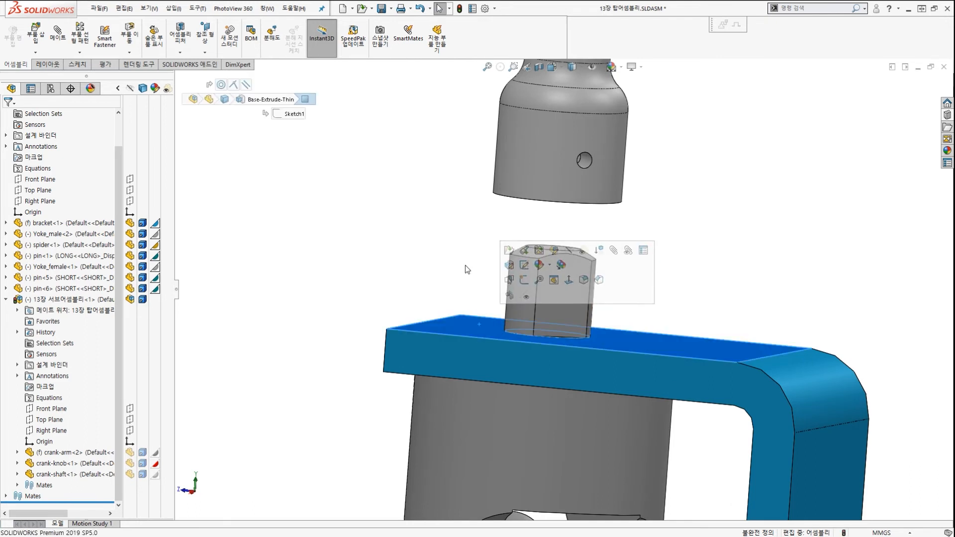
{"action": "middle_click_drag", "start_coordinate": [464, 264], "coordinate": [478, 192]}
{"action": "left_click", "coordinate": [507, 204], "text": "ctrl"}
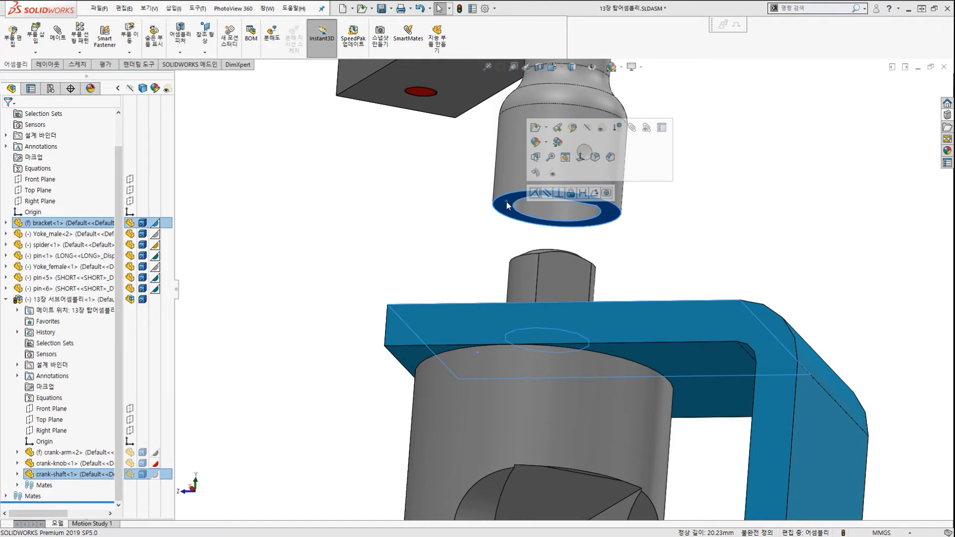
{"action": "left_click", "coordinate": [550, 195]}
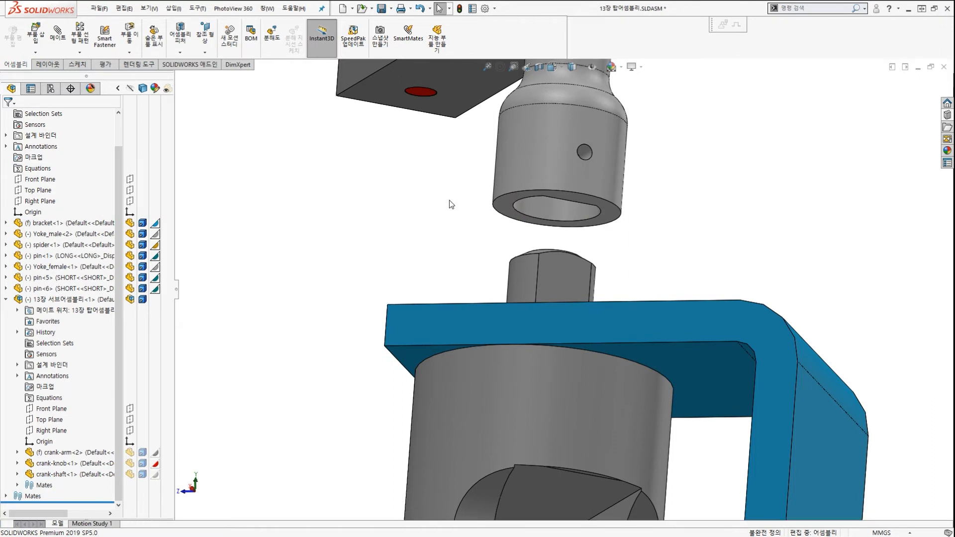
Add a 5 mm distance mate between the bracket's top face and the crank shaft's lower end face
{"action": "middle_click_drag", "start_coordinate": [446, 199], "coordinate": [509, 225]}
{"action": "left_click", "coordinate": [489, 335]}
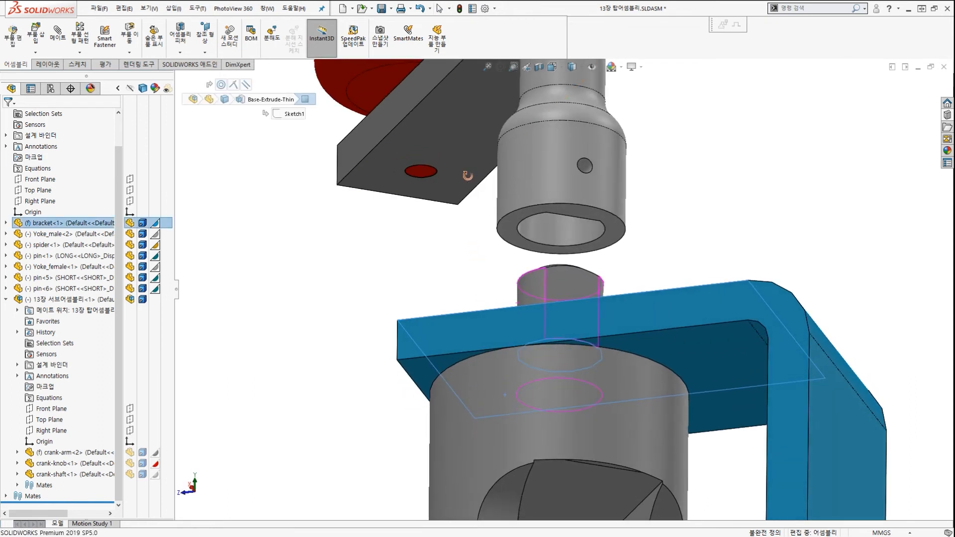
{"action": "left_click", "coordinate": [509, 225], "text": "ctrl"}
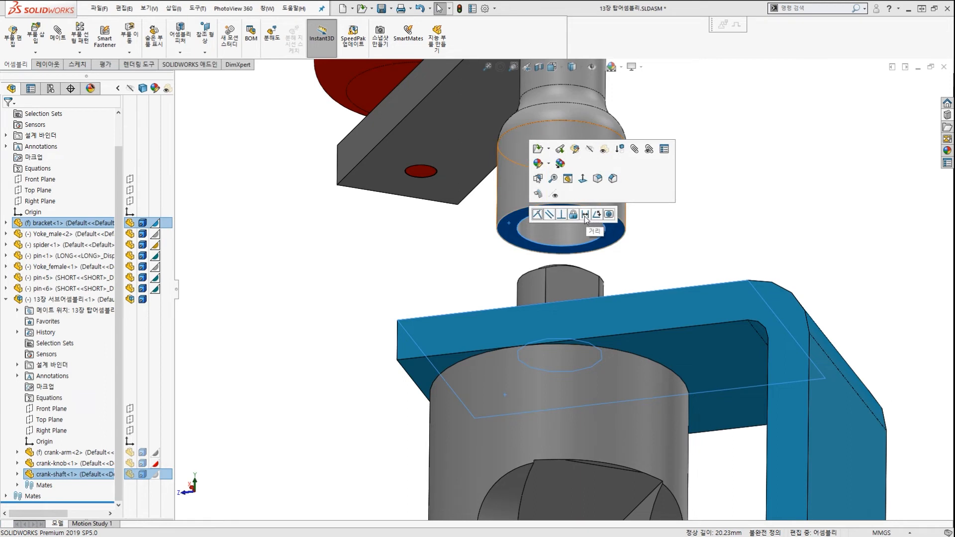
{"action": "left_click", "coordinate": [586, 215]}
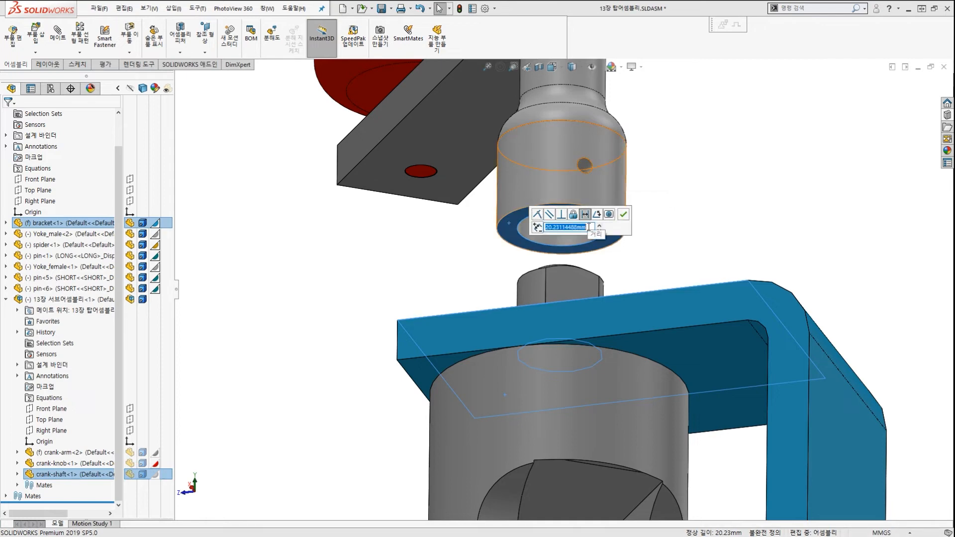
{"action": "type", "text": "5"}
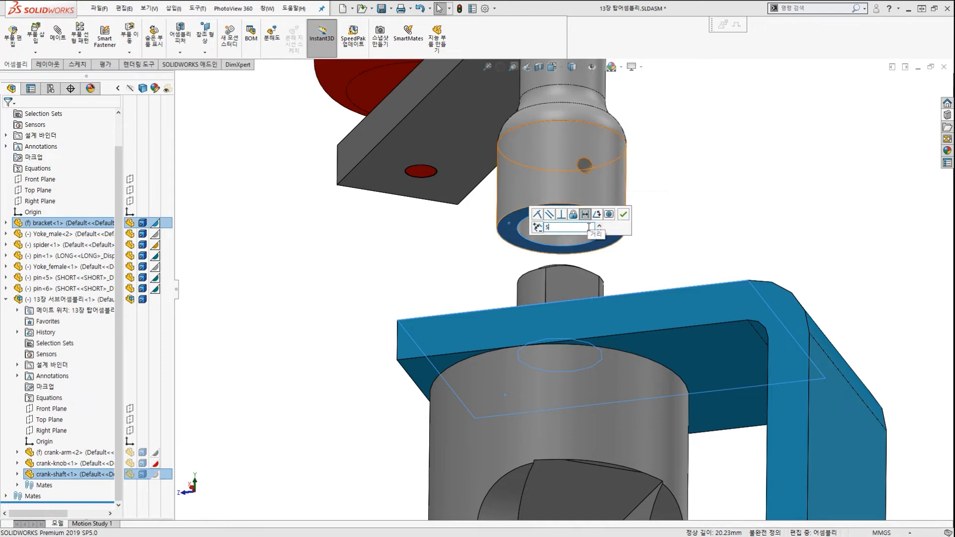
{"action": "left_click", "coordinate": [623, 214]}
{"action": "scroll", "coordinate": [662, 223], "scroll_direction": "up", "scroll_amount": 2}
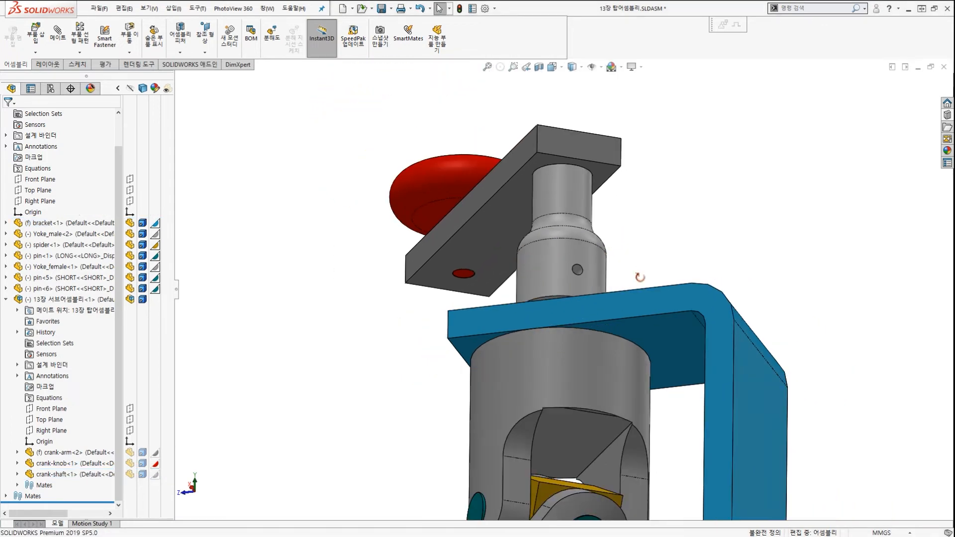
Examine the seated crank assembly and its spacing above the bracket from several angles
{"action": "middle_click_drag", "start_coordinate": [637, 277], "coordinate": [628, 325]}
{"action": "scroll", "coordinate": [628, 325], "scroll_direction": "down", "scroll_amount": 1}
{"action": "key", "text": "ctrl+1"}
{"action": "scroll", "coordinate": [581, 330], "scroll_direction": "up", "scroll_amount": 4}
{"action": "left_click_drag", "start_coordinate": [570, 302], "coordinate": [575, 351]}
{"action": "left_click_drag", "start_coordinate": [552, 318], "coordinate": [583, 309]}
{"action": "left_click_drag", "start_coordinate": [558, 331], "coordinate": [588, 333]}
{"action": "key", "text": "Escape"}
{"action": "scroll", "coordinate": [599, 281], "scroll_direction": "up", "scroll_amount": 4}
{"action": "mouse_move", "coordinate": [587, 267]}
{"action": "middle_mouse_down"}
{"action": "mouse_move", "coordinate": [605, 339]}
{"action": "mouse_move", "coordinate": [588, 317]}
{"action": "middle_mouse_up"}
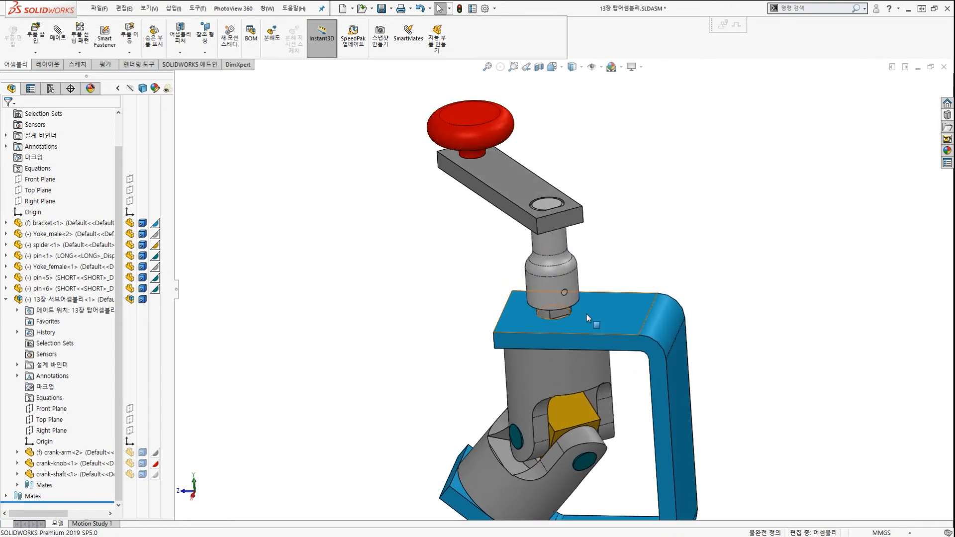
{"action": "scroll", "coordinate": [564, 289], "scroll_direction": "up", "scroll_amount": 4}
{"action": "scroll", "coordinate": [564, 289], "scroll_direction": "down", "scroll_amount": 4}
{"action": "scroll", "coordinate": [561, 281], "scroll_direction": "up", "scroll_amount": 4}
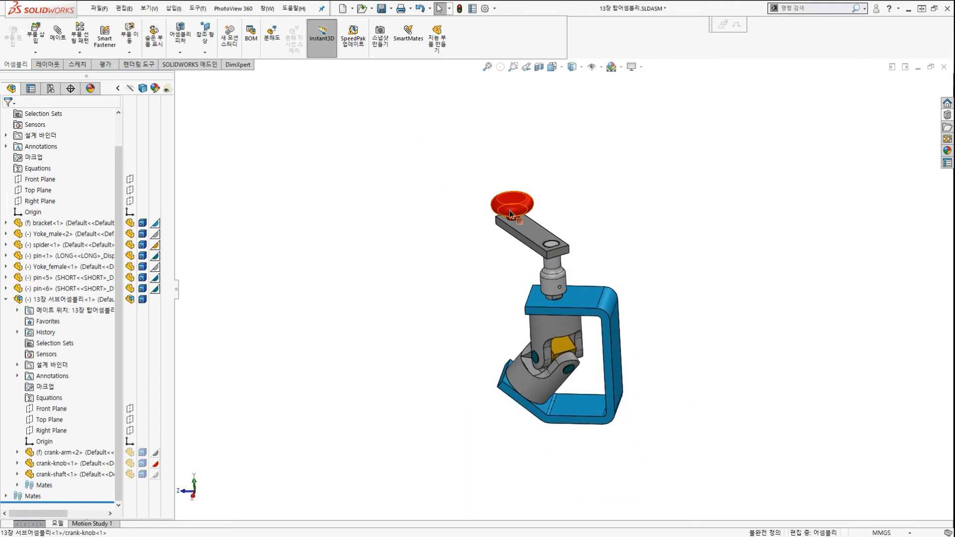
Turn the crank by its knob and examine how the yokes and spider move inside the bracket
{"action": "left_click_drag", "start_coordinate": [511, 209], "coordinate": [537, 331]}
{"action": "key", "text": "Escape"}
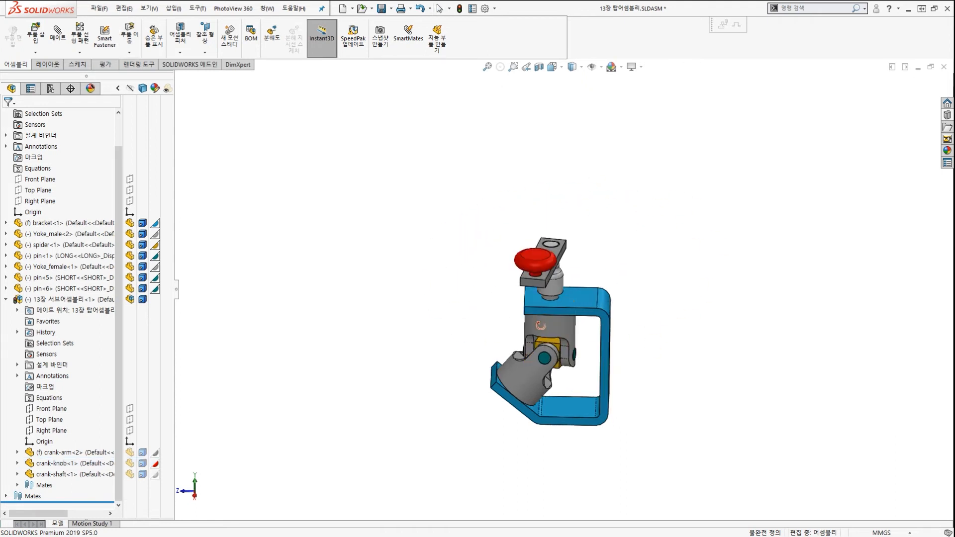
{"action": "scroll", "coordinate": [544, 314], "scroll_direction": "up", "scroll_amount": 3}
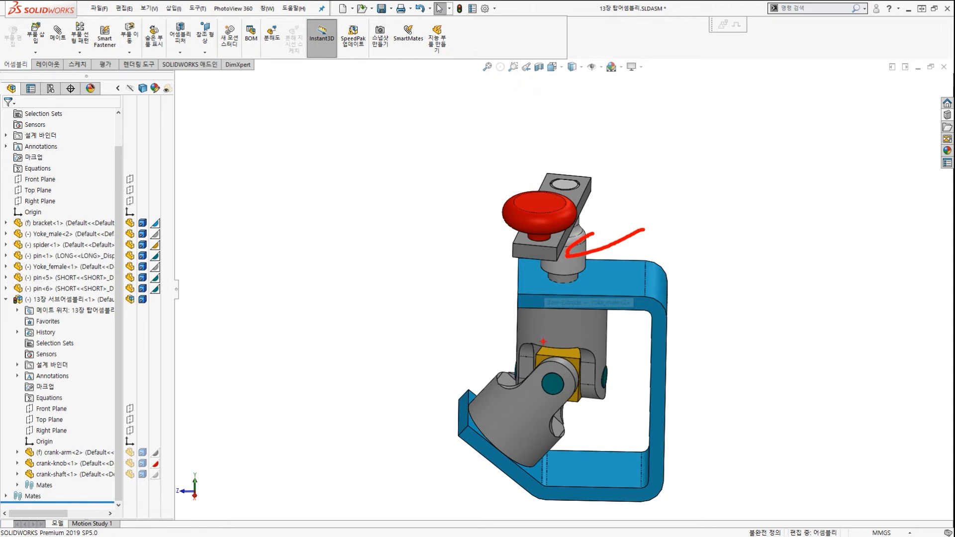
{"action": "key", "text": "Escape"}
{"action": "key", "text": "ctrl+2"}
{"action": "mouse_move", "coordinate": [435, 328]}
{"action": "left_mouse_down"}
{"action": "mouse_move", "coordinate": [534, 323]}
{"action": "mouse_move", "coordinate": [523, 376]}
{"action": "left_mouse_up"}
{"action": "left_click_drag", "start_coordinate": [460, 386], "coordinate": [507, 411]}
{"action": "left_click_drag", "start_coordinate": [456, 328], "coordinate": [534, 329]}
{"action": "left_click_drag", "start_coordinate": [497, 316], "coordinate": [514, 313]}
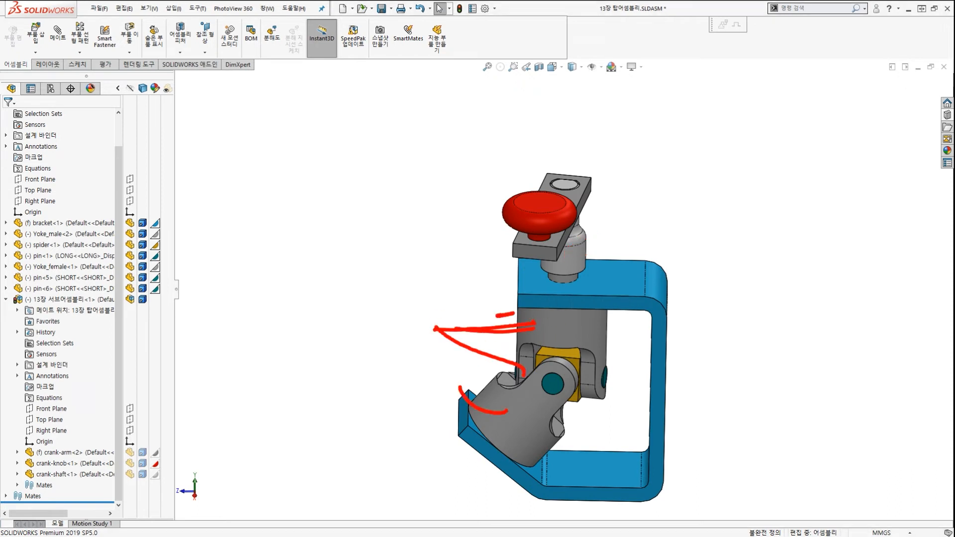
{"action": "key", "text": "Escape"}
{"action": "mouse_move", "coordinate": [532, 308]}
{"action": "middle_mouse_down"}
{"action": "mouse_move", "coordinate": [554, 341]}
{"action": "mouse_move", "coordinate": [612, 330]}
{"action": "mouse_move", "coordinate": [645, 345]}
{"action": "mouse_move", "coordinate": [636, 318]}
{"action": "mouse_move", "coordinate": [601, 330]}
{"action": "middle_mouse_up"}
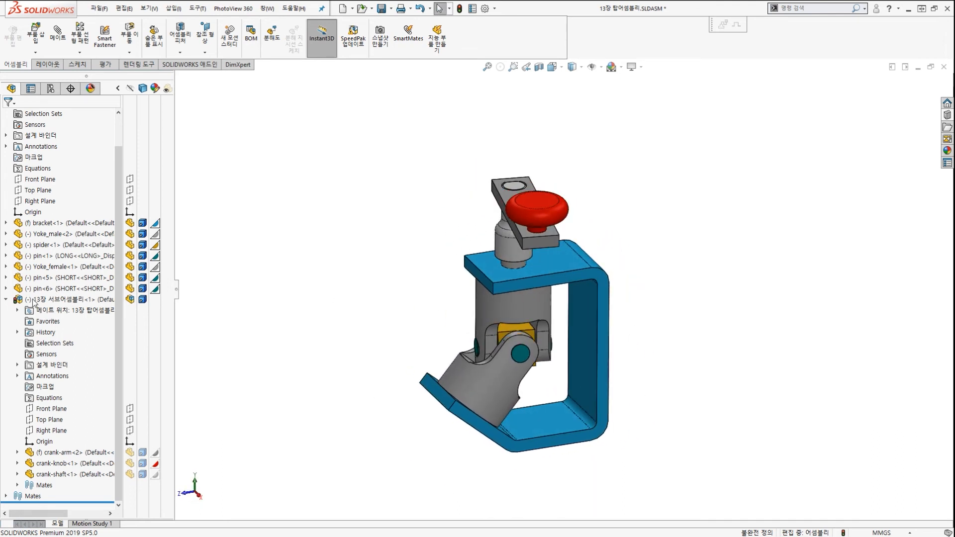
Collapse all items in the feature tree and expand the top-level Mates folder
{"action": "left_click", "coordinate": [45, 256]}
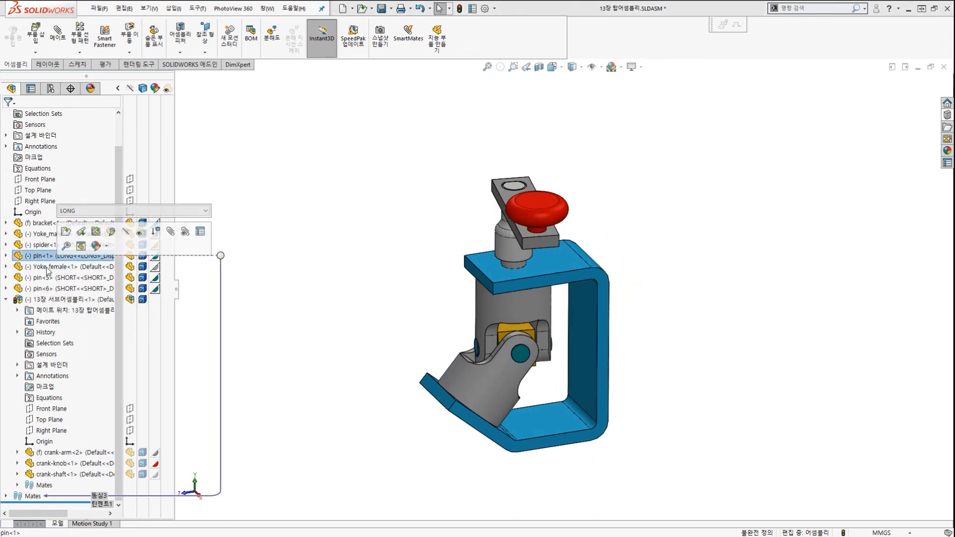
{"action": "left_click", "coordinate": [69, 278]}
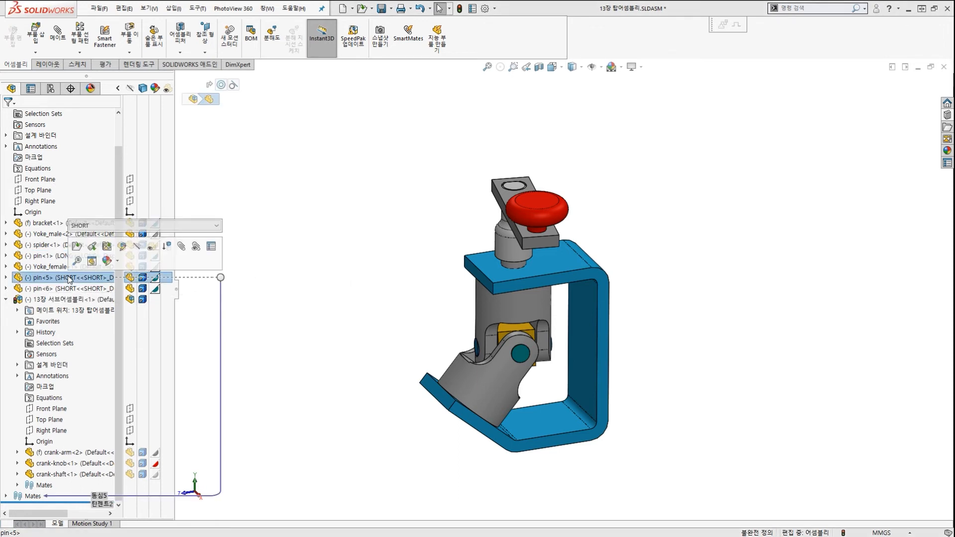
{"action": "key", "text": "shift+c"}
{"action": "left_click", "coordinate": [120, 356]}
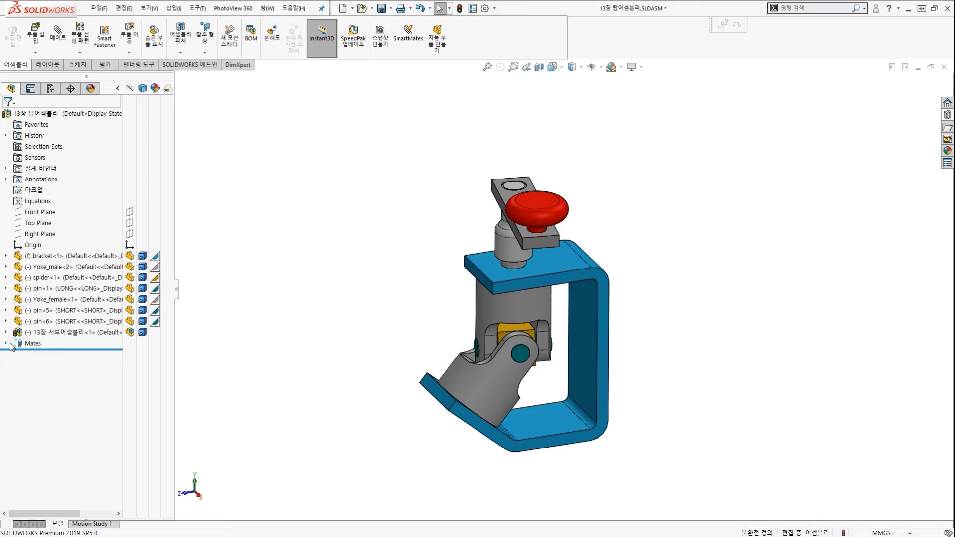
{"action": "left_click", "coordinate": [11, 344]}
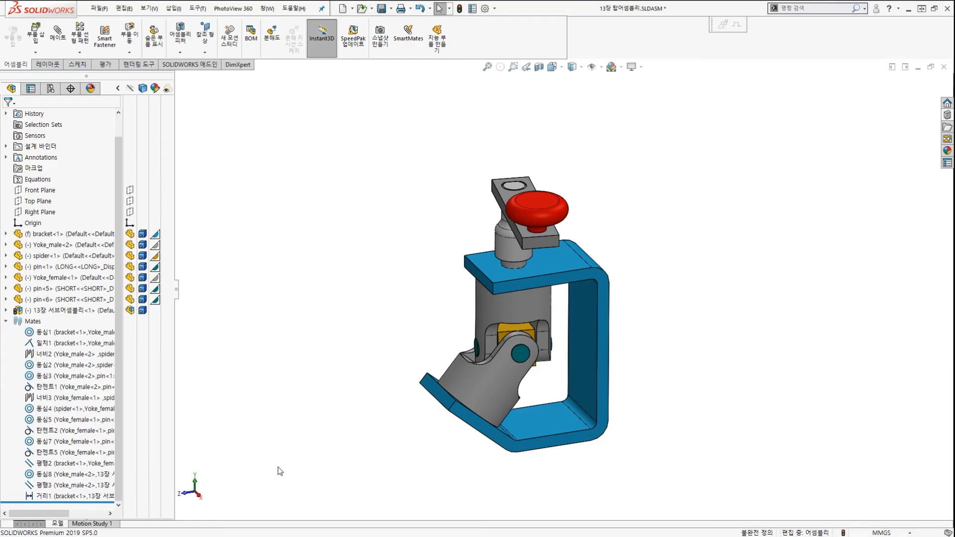
Review the crank shaft's spacing above the bracket and the assembly's mates down to the distance mate
{"action": "scroll", "coordinate": [317, 414], "scroll_direction": "up", "scroll_amount": 2}
{"action": "middle_click_drag", "start_coordinate": [543, 354], "coordinate": [536, 339]}
{"action": "scroll", "coordinate": [547, 277], "scroll_direction": "down", "scroll_amount": 6}
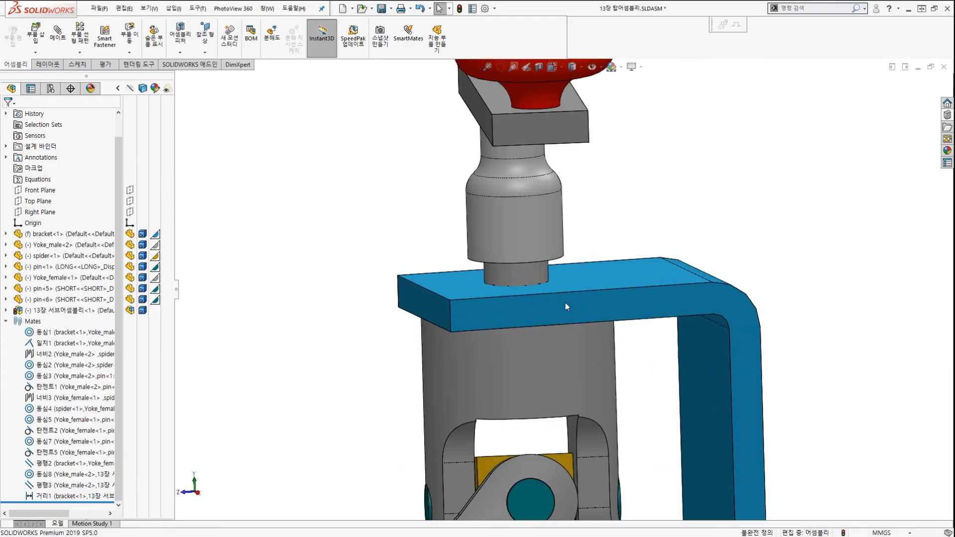
{"action": "left_click_drag", "start_coordinate": [490, 265], "coordinate": [553, 273]}
{"action": "left_click_drag", "start_coordinate": [489, 224], "coordinate": [548, 222]}
{"action": "left_click_drag", "start_coordinate": [478, 166], "coordinate": [537, 163]}
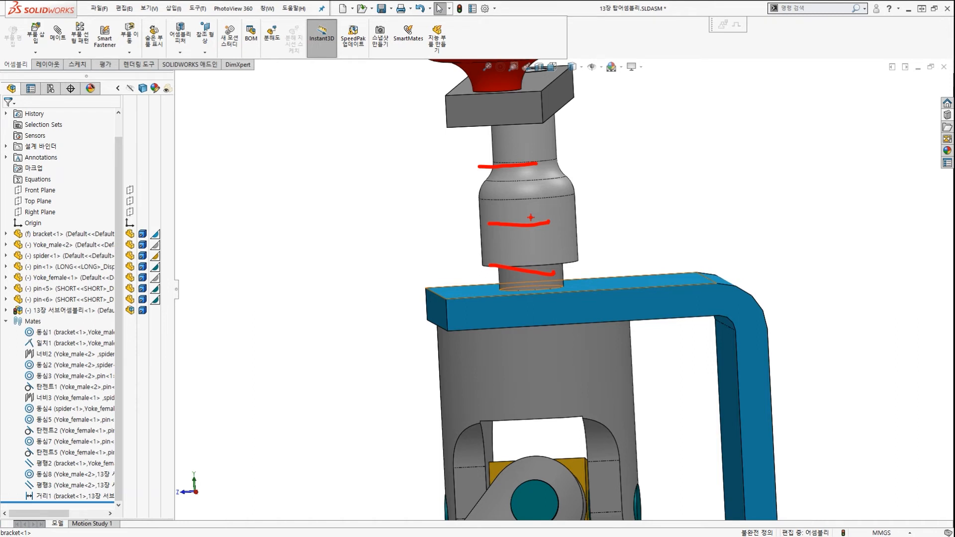
{"action": "mouse_move", "coordinate": [109, 337]}
{"action": "left_mouse_down"}
{"action": "mouse_move", "coordinate": [144, 497]}
{"action": "mouse_move", "coordinate": [134, 512]}
{"action": "left_mouse_up"}
{"action": "left_click_drag", "start_coordinate": [131, 499], "coordinate": [150, 492]}
{"action": "left_click_drag", "start_coordinate": [196, 495], "coordinate": [131, 501]}
{"action": "mouse_move", "coordinate": [139, 485]}
{"action": "left_mouse_down"}
{"action": "mouse_move", "coordinate": [139, 506]}
{"action": "mouse_move", "coordinate": [168, 508]}
{"action": "left_mouse_up"}
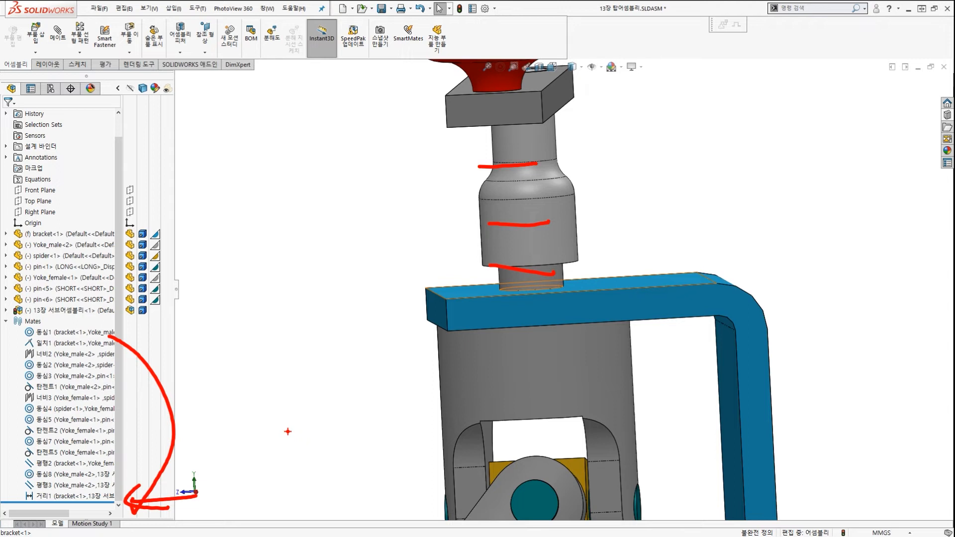
Suppress the distance mate between the bracket and the crank subassembly
{"action": "key", "text": "Escape"}
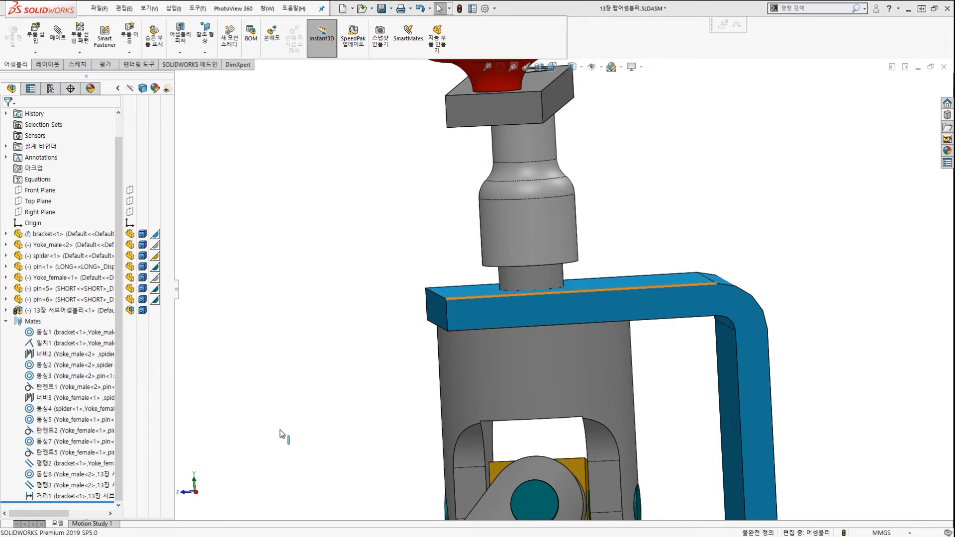
{"action": "left_click", "coordinate": [56, 499]}
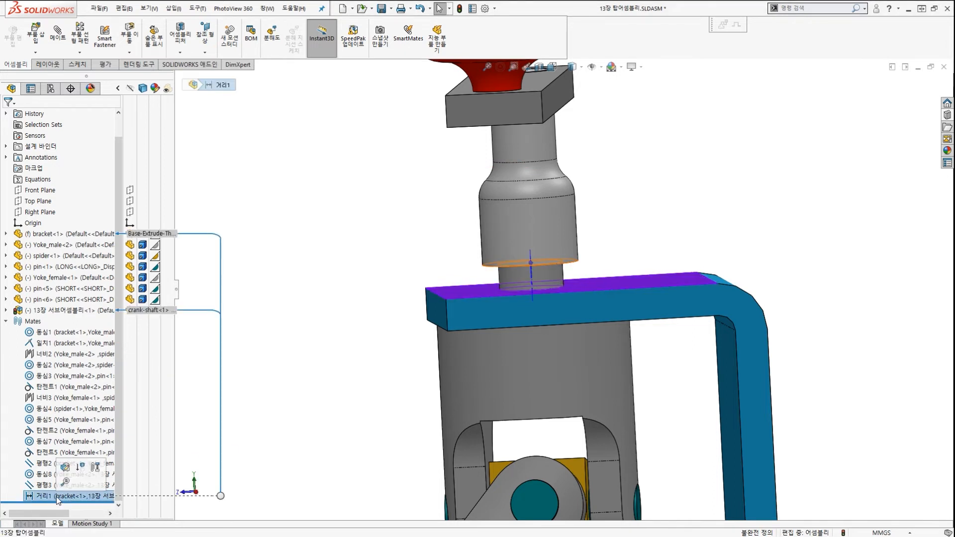
{"action": "left_click", "coordinate": [82, 469]}
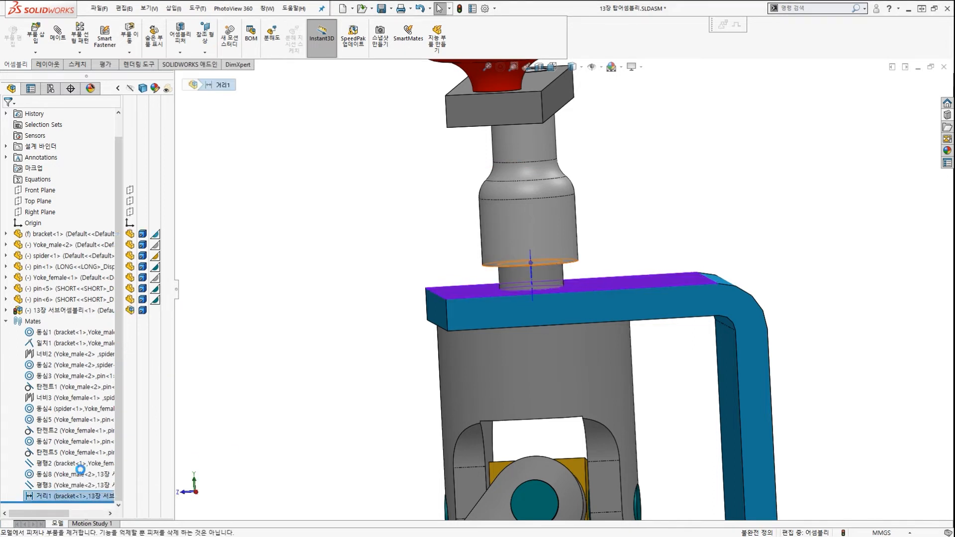
{"action": "scroll", "coordinate": [357, 366], "scroll_direction": "up", "scroll_amount": 3}
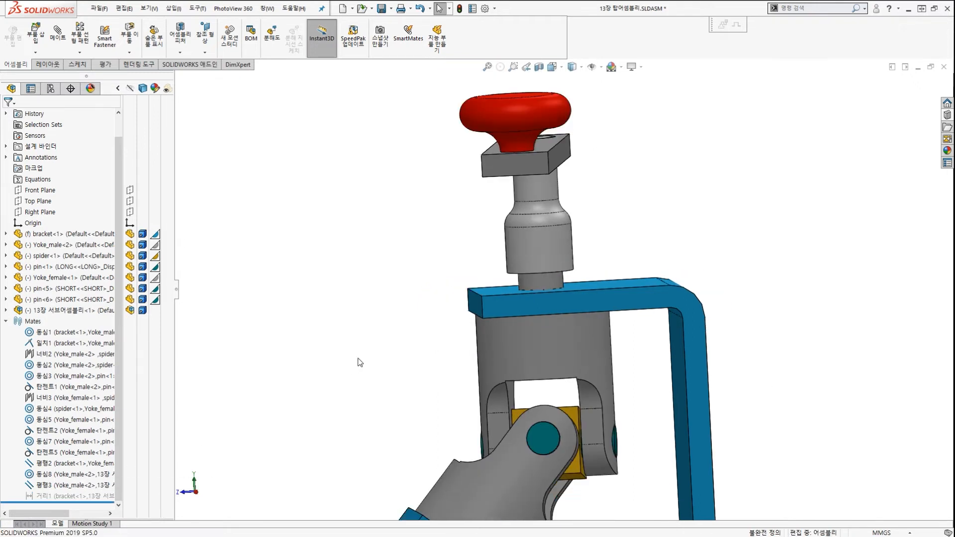
{"action": "scroll", "coordinate": [547, 306], "scroll_direction": "down", "scroll_amount": 1}
{"action": "left_click_drag", "start_coordinate": [87, 482], "coordinate": [88, 506]}
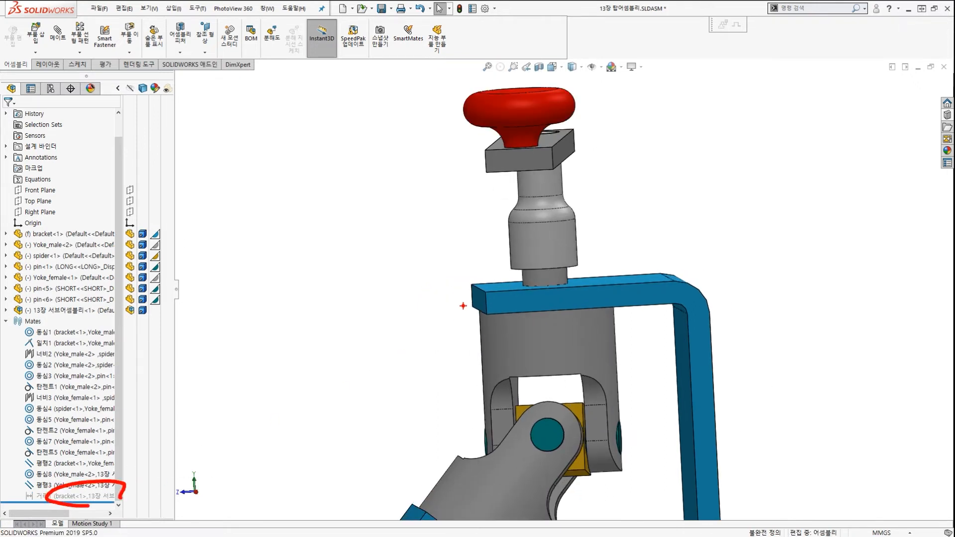
Move the crank subassembly up and down along the shaft axis and examine its free travel above the bracket
{"action": "mouse_move", "coordinate": [532, 252]}
{"action": "left_mouse_down"}
{"action": "mouse_move", "coordinate": [515, 192]}
{"action": "mouse_move", "coordinate": [525, 187]}
{"action": "left_mouse_up"}
{"action": "left_click", "coordinate": [391, 212]}
{"action": "left_click_drag", "start_coordinate": [120, 193], "coordinate": [159, 317]}
{"action": "middle_click_drag", "start_coordinate": [598, 275], "coordinate": [586, 260]}
{"action": "middle_click_drag", "start_coordinate": [509, 245], "coordinate": [509, 256]}
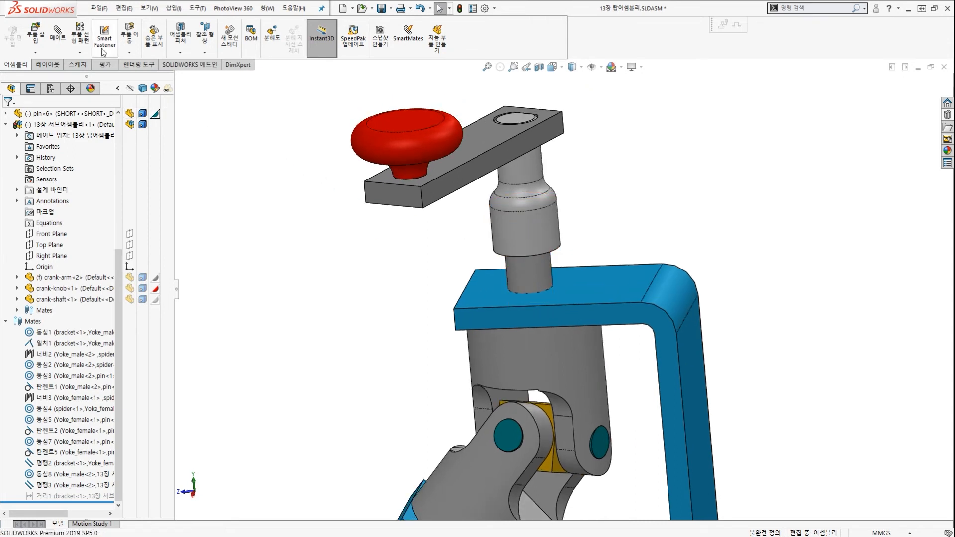
Start a new mate and show the advanced mate types with the limit distance and limit angle options
{"action": "left_click", "coordinate": [59, 36]}
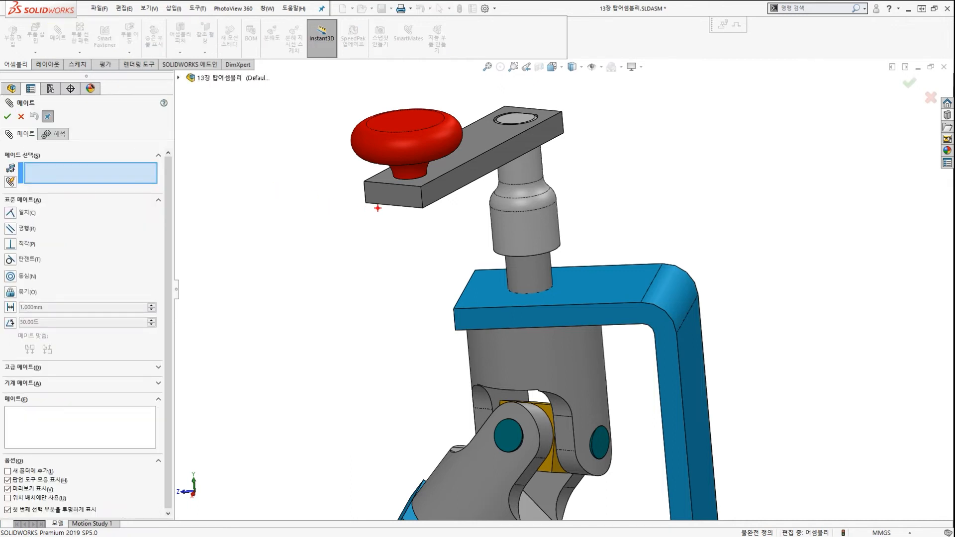
{"action": "scroll", "coordinate": [599, 264], "scroll_direction": "up", "scroll_amount": 2}
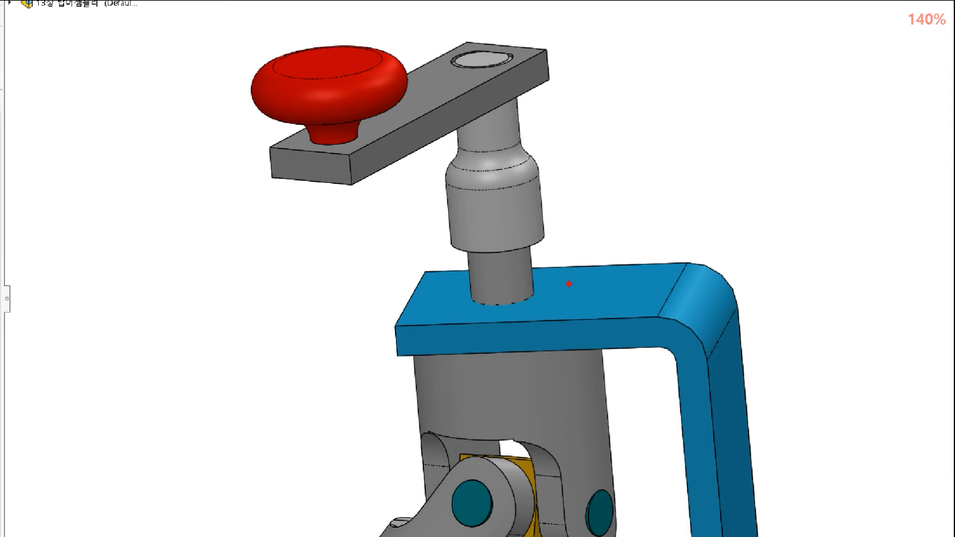
{"action": "left_click_drag", "start_coordinate": [573, 280], "coordinate": [565, 313]}
{"action": "left_click_drag", "start_coordinate": [582, 247], "coordinate": [538, 247]}
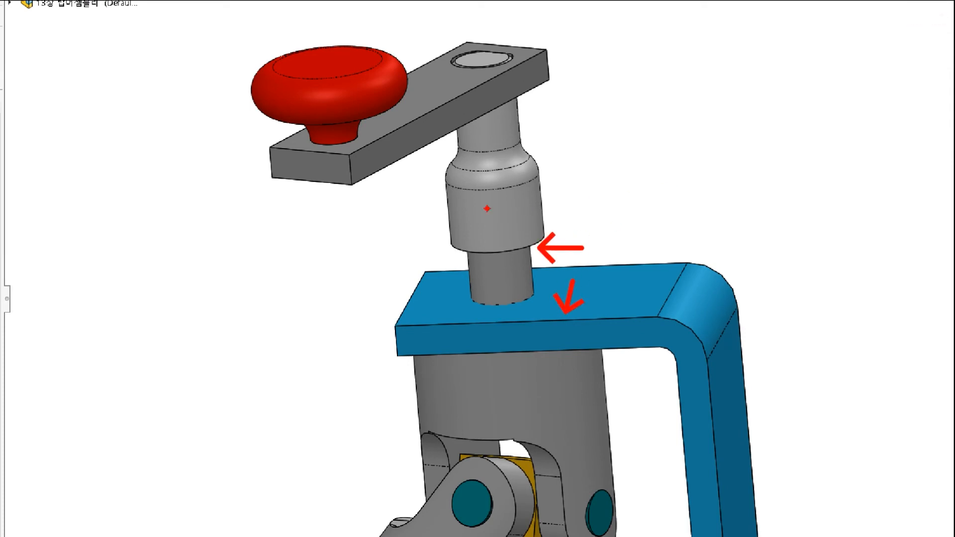
{"action": "mouse_move", "coordinate": [799, 201]}
{"action": "left_mouse_down"}
{"action": "mouse_move", "coordinate": [860, 184]}
{"action": "mouse_move", "coordinate": [763, 220]}
{"action": "left_mouse_up"}
{"action": "key", "text": "Escape"}
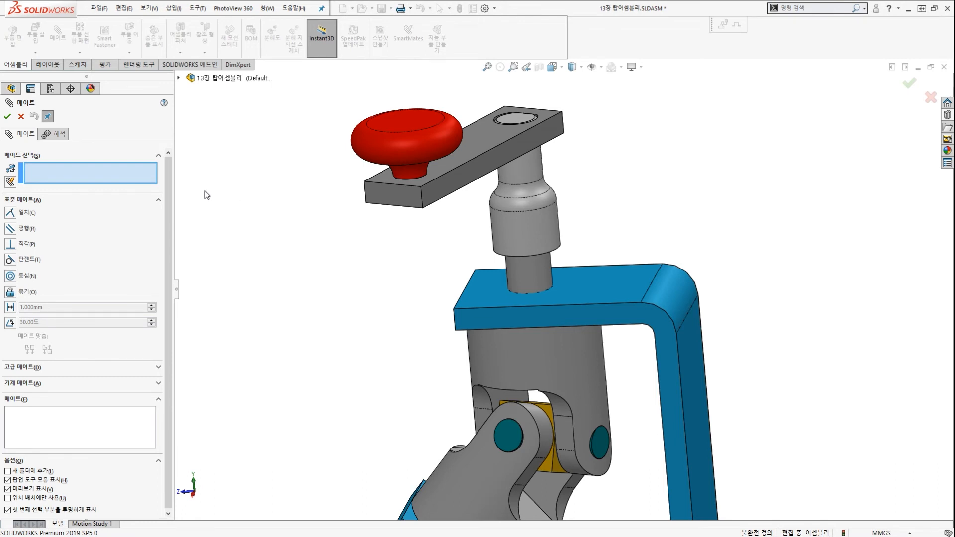
{"action": "left_click_drag", "start_coordinate": [168, 171], "coordinate": [168, 172]}
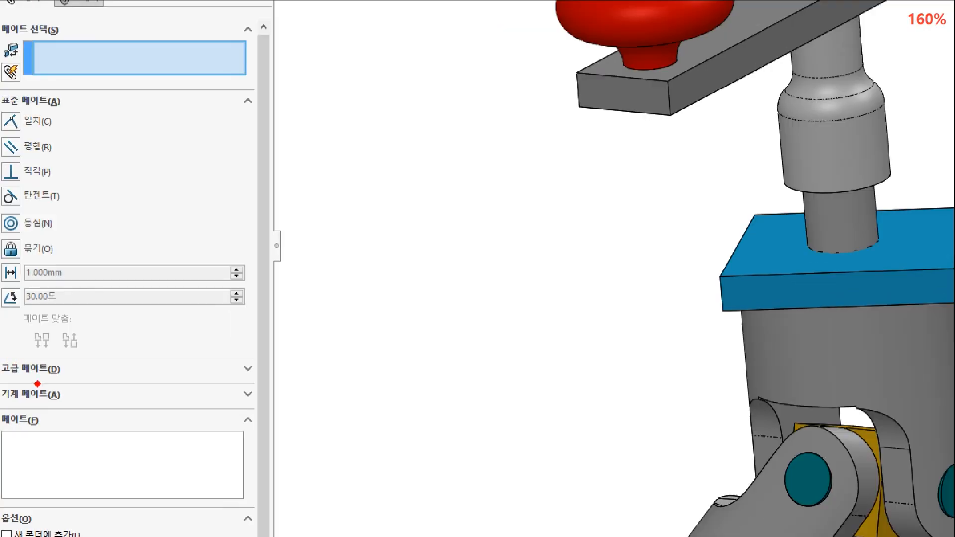
{"action": "mouse_move", "coordinate": [36, 386]}
{"action": "left_mouse_down"}
{"action": "mouse_move", "coordinate": [82, 359]}
{"action": "mouse_move", "coordinate": [44, 389]}
{"action": "left_mouse_up"}
{"action": "key", "text": "Escape"}
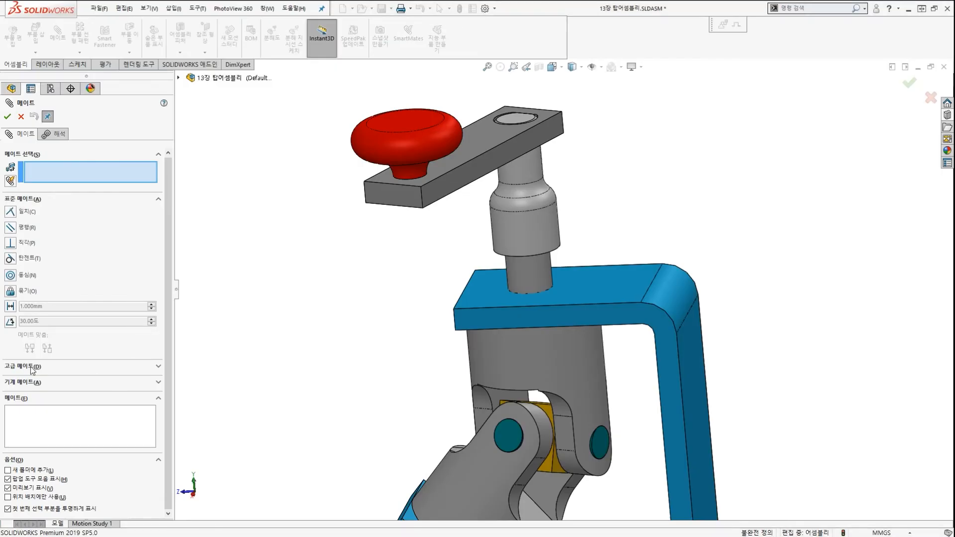
{"action": "left_click", "coordinate": [32, 368]}
{"action": "scroll", "coordinate": [7, 305], "scroll_direction": "up", "scroll_amount": 7}
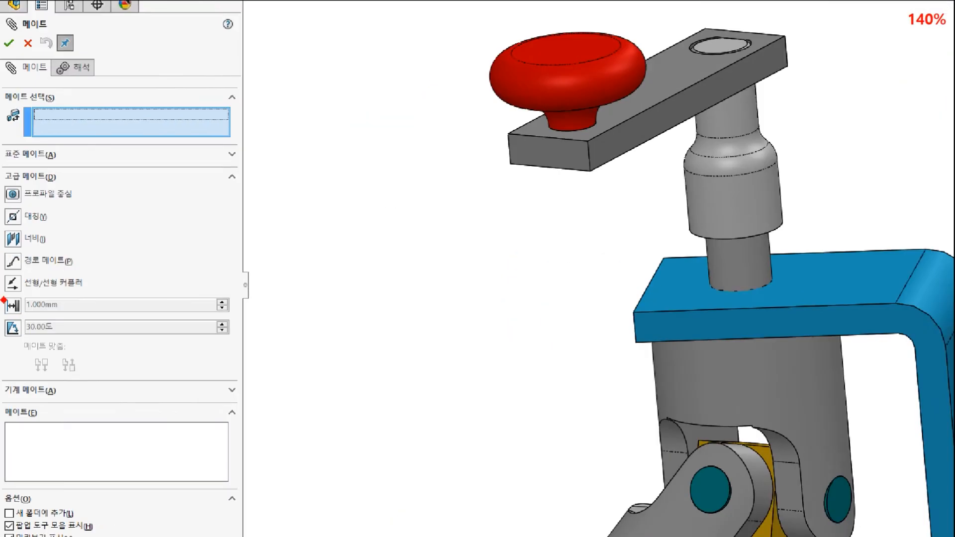
{"action": "left_click_drag", "start_coordinate": [4, 288], "coordinate": [417, 372]}
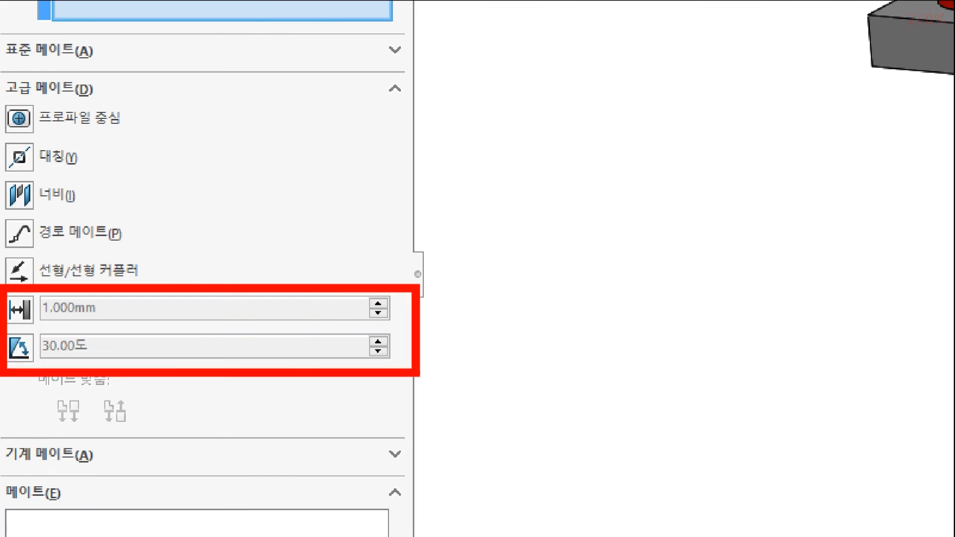
{"action": "left_click_drag", "start_coordinate": [565, 237], "coordinate": [452, 282]}
{"action": "mouse_move", "coordinate": [607, 288]}
{"action": "left_mouse_down"}
{"action": "mouse_move", "coordinate": [576, 319]}
{"action": "mouse_move", "coordinate": [452, 348]}
{"action": "left_mouse_up"}
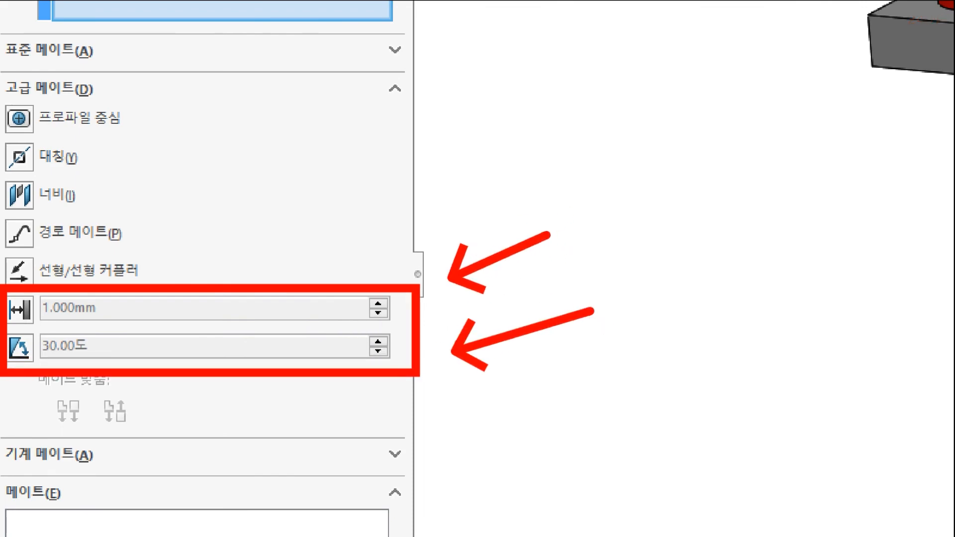
{"action": "key", "text": "Escape"}
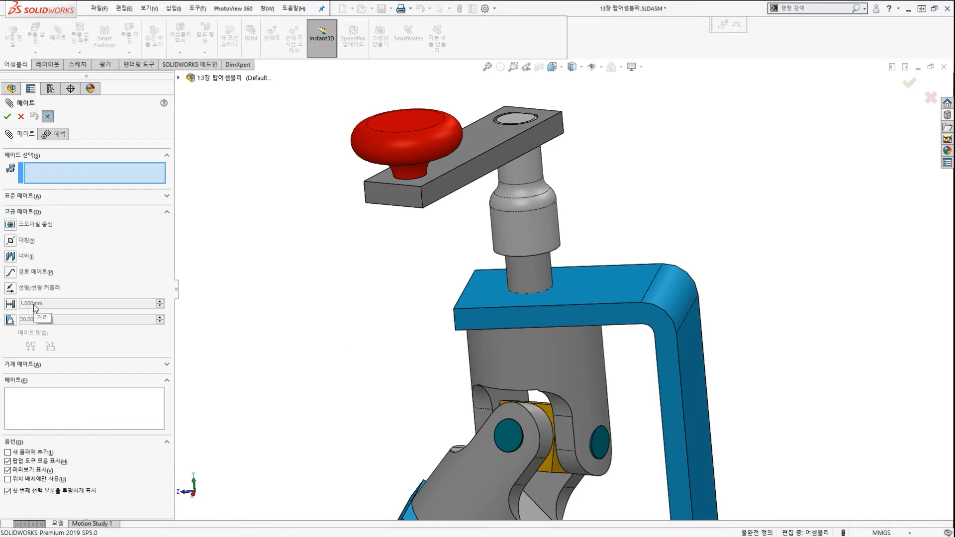
Choose the limit distance mate and set its maximum to 5 mm and its minimum to 0 mm
{"action": "left_click", "coordinate": [12, 306]}
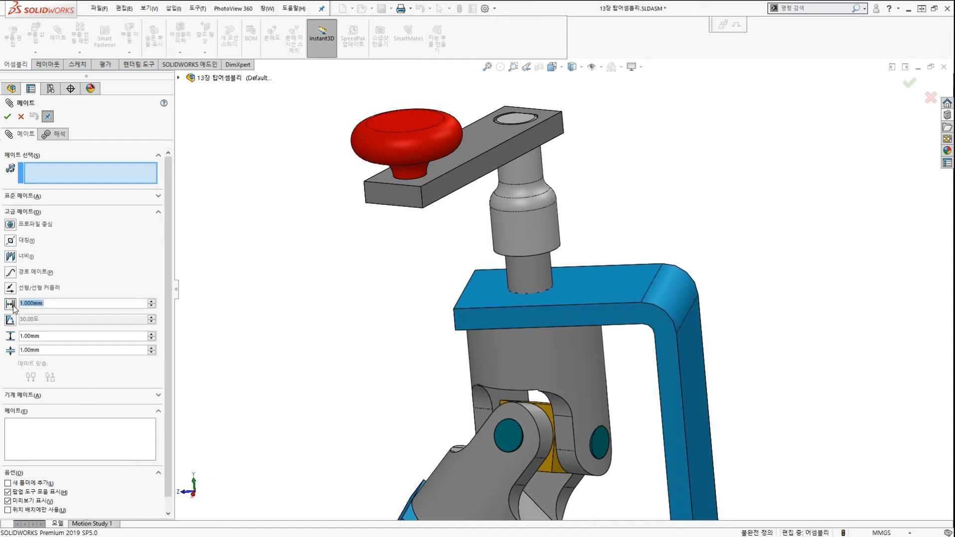
{"action": "scroll", "coordinate": [28, 357], "scroll_direction": "up", "scroll_amount": 6}
{"action": "mouse_move", "coordinate": [35, 355]}
{"action": "left_mouse_down"}
{"action": "mouse_move", "coordinate": [43, 356]}
{"action": "mouse_move", "coordinate": [11, 329]}
{"action": "mouse_move", "coordinate": [49, 335]}
{"action": "left_mouse_up"}
{"action": "key", "text": "Escape"}
{"action": "double_click", "coordinate": [75, 350]}
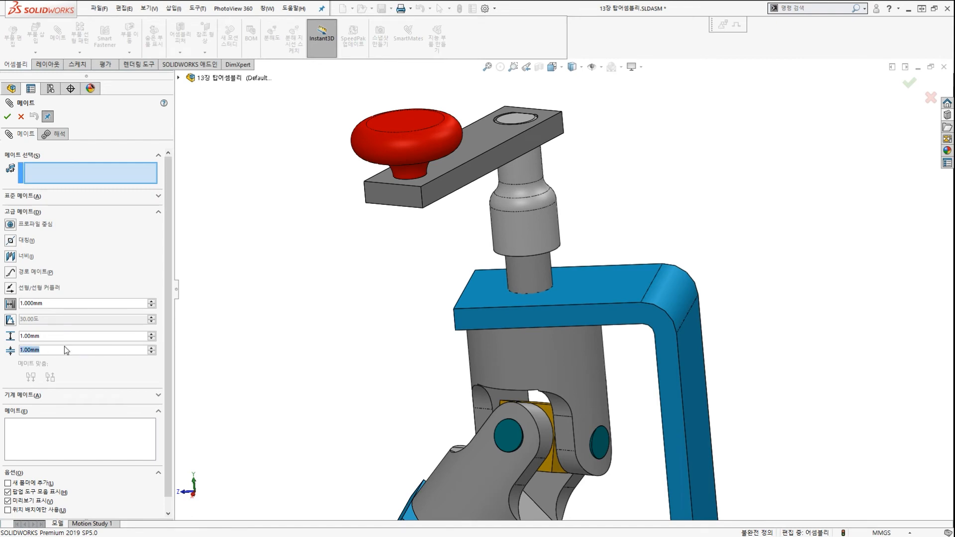
{"action": "type", "text": "0"}
{"action": "double_click", "coordinate": [74, 336]}
{"action": "type", "text": "5"}
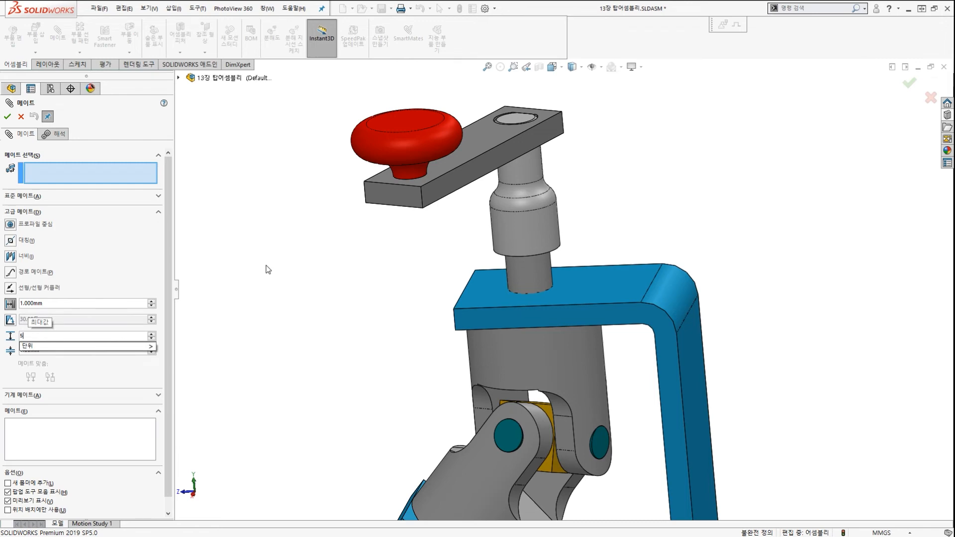
{"action": "key", "text": "Return"}
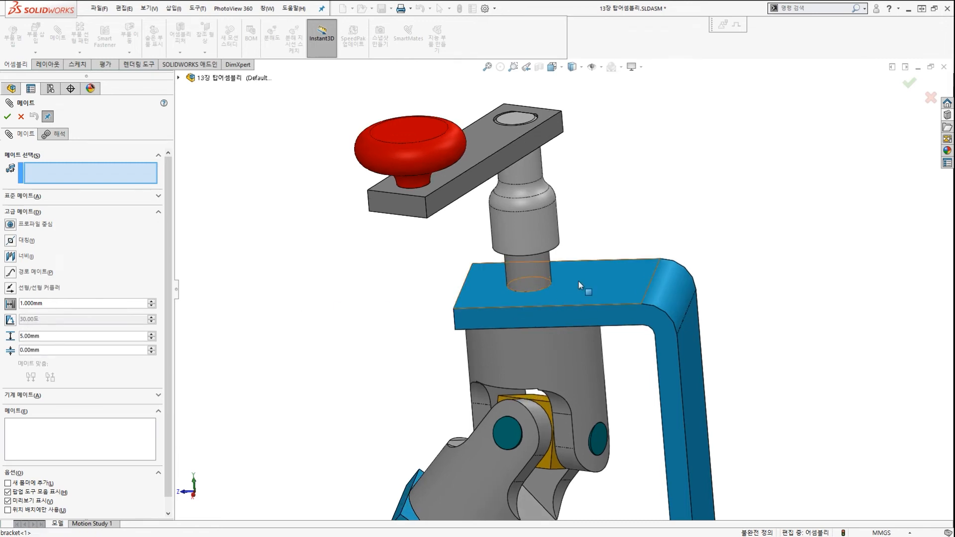
Apply the limit distance mate between the bracket's upper face and the lower shoulder face of the crank shaft
{"action": "left_click", "coordinate": [580, 284]}
{"action": "scroll", "coordinate": [561, 199], "scroll_direction": "down", "scroll_amount": 6}
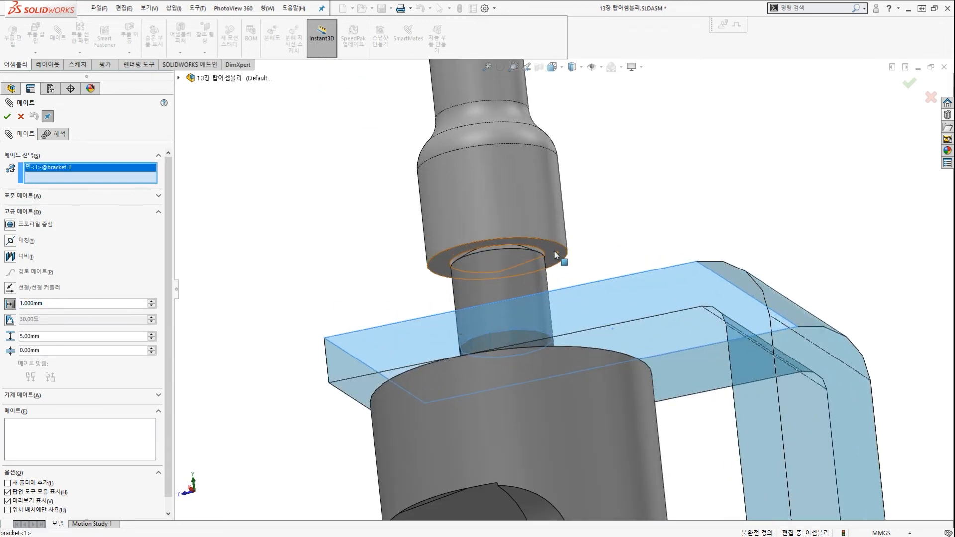
{"action": "left_click", "coordinate": [555, 253]}
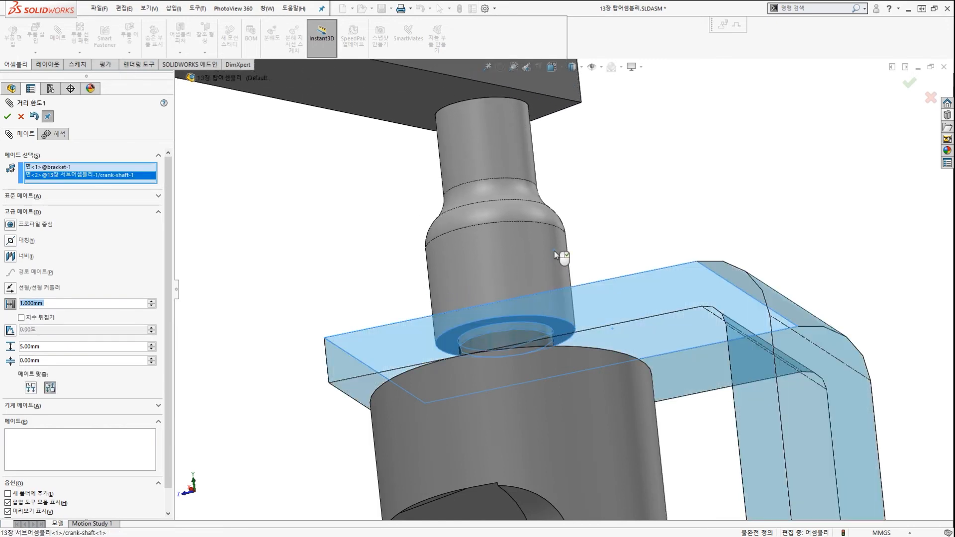
{"action": "right_click", "coordinate": [554, 250]}
{"action": "scroll", "coordinate": [554, 250], "scroll_direction": "up", "scroll_amount": 4}
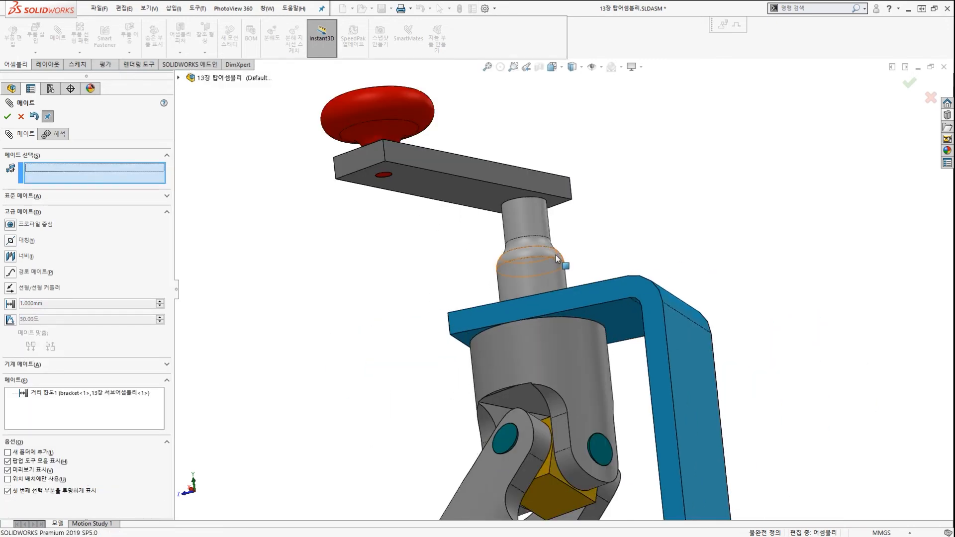
{"action": "key", "text": "Escape"}
Review the new limit distance mate and move the crank to check its travel range above the bracket
{"action": "scroll", "coordinate": [72, 444], "scroll_direction": "down", "scroll_amount": 2}
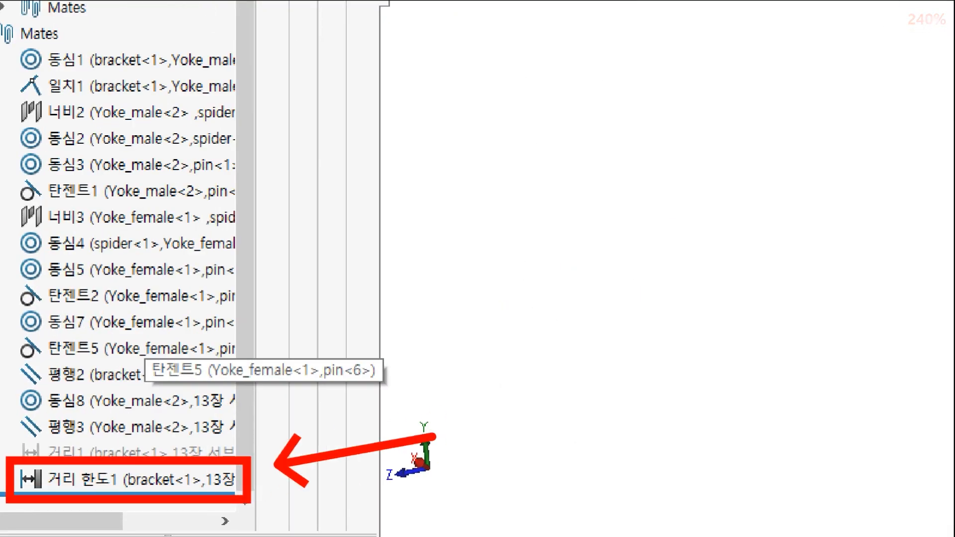
{"action": "scroll", "coordinate": [581, 330], "scroll_direction": "up", "scroll_amount": 2}
{"action": "middle_click_drag", "start_coordinate": [581, 330], "coordinate": [576, 363]}
{"action": "scroll", "coordinate": [574, 283], "scroll_direction": "down", "scroll_amount": 4}
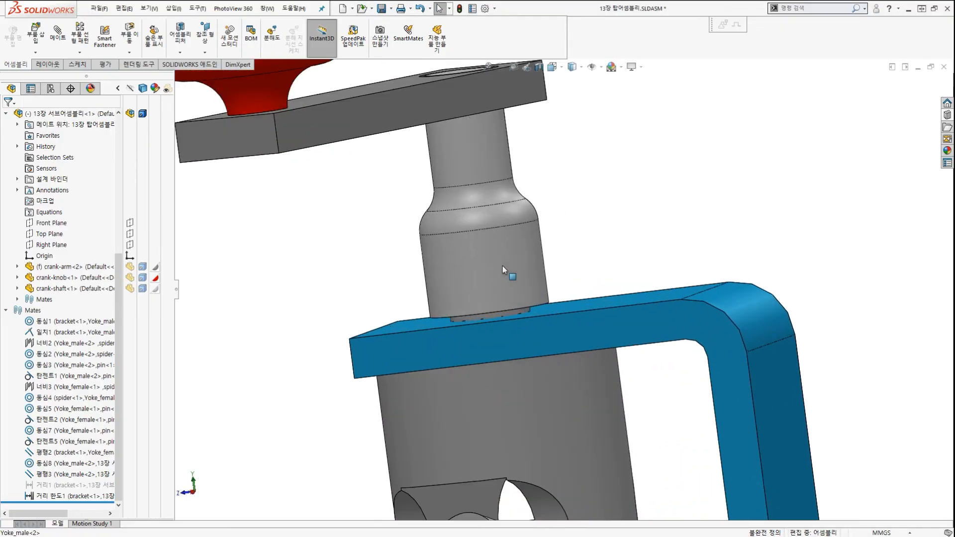
{"action": "left_click_drag", "start_coordinate": [502, 265], "coordinate": [489, 203]}
{"action": "left_click", "coordinate": [350, 239]}
{"action": "scroll", "coordinate": [303, 328], "scroll_direction": "up", "scroll_amount": 1}
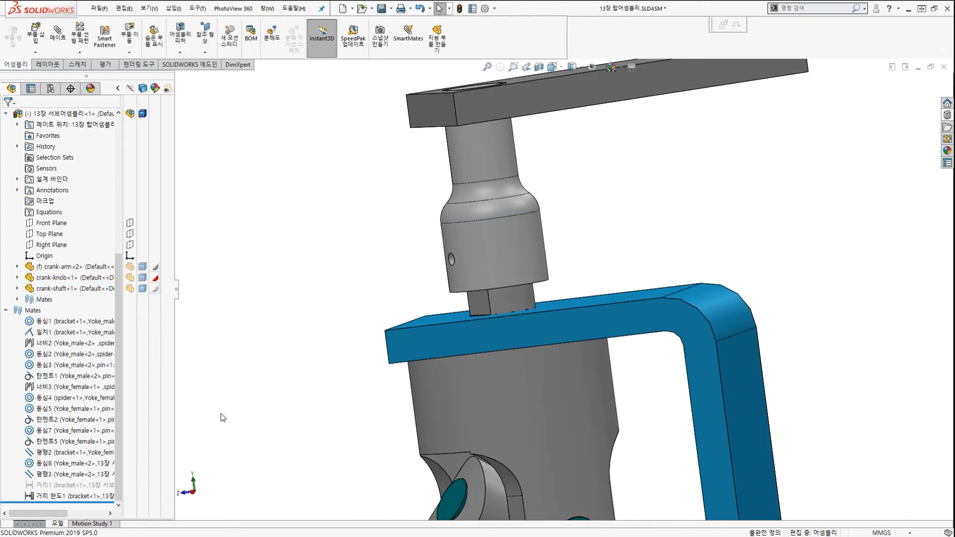
Suppress the limit distance mate and unsuppress the original distance mate between the bracket and the crank subassembly
{"action": "left_click", "coordinate": [57, 496]}
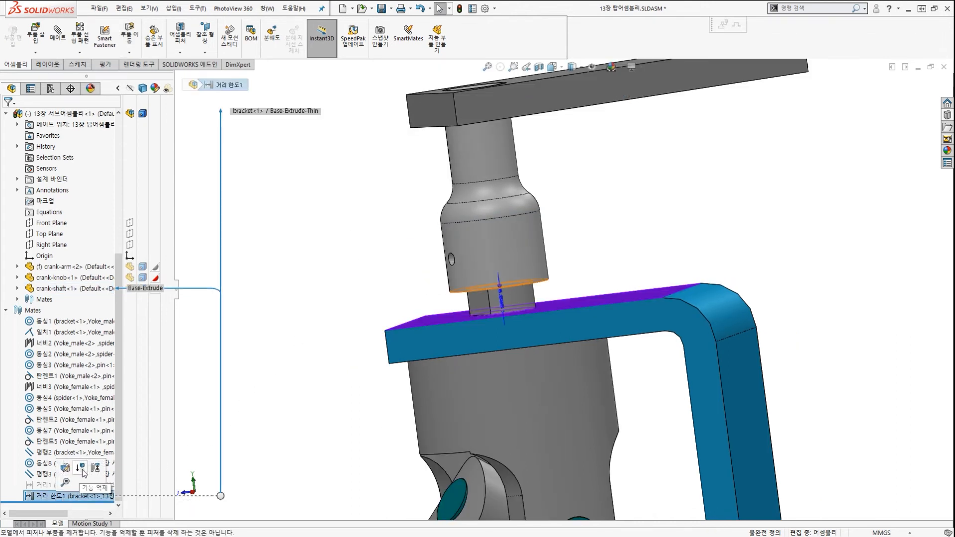
{"action": "left_click", "coordinate": [83, 471]}
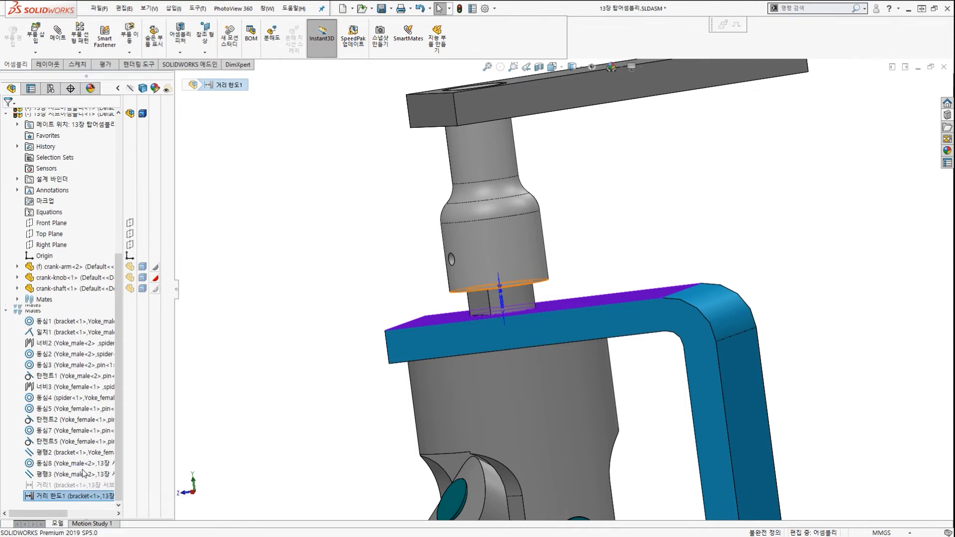
{"action": "left_click", "coordinate": [51, 487]}
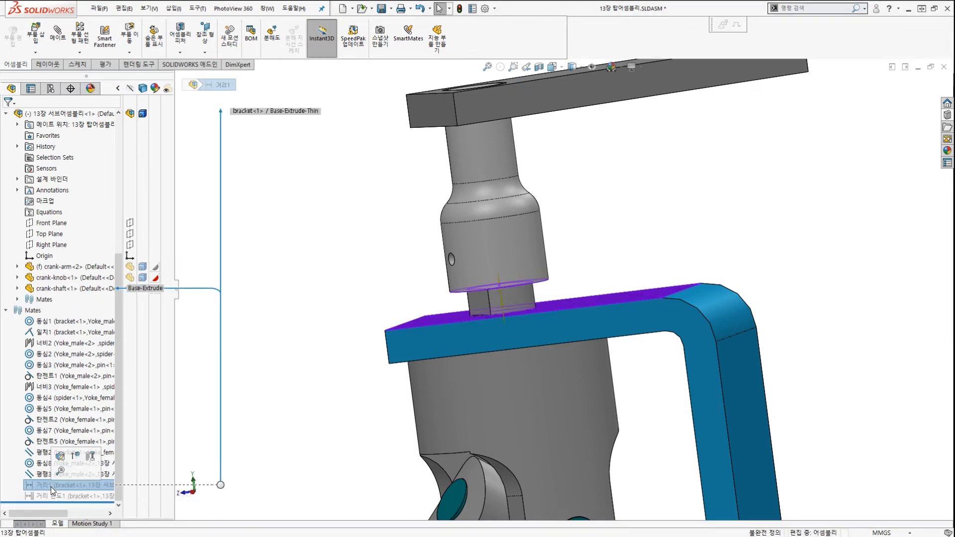
{"action": "left_click", "coordinate": [77, 457]}
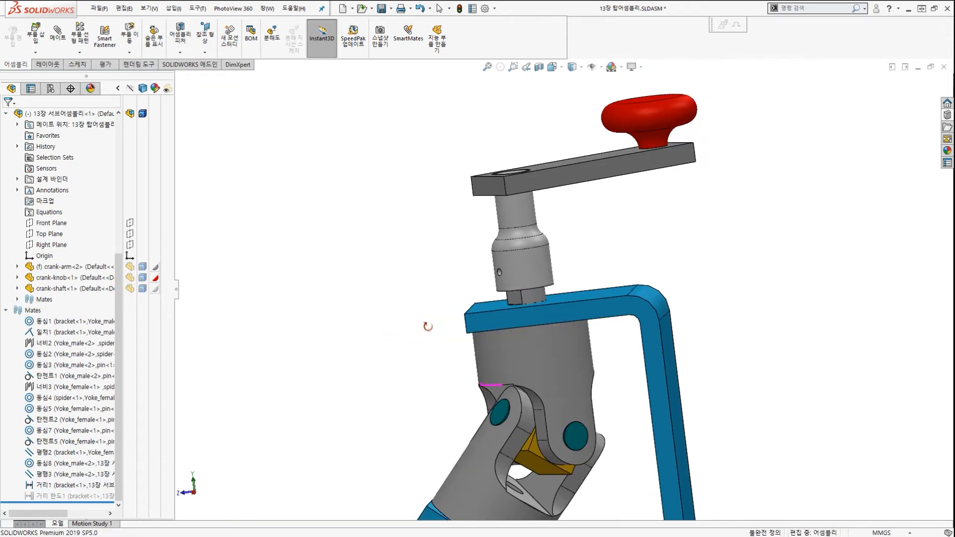
Try to move the crank shaft along its axis and examine the whole assembly
{"action": "middle_click_drag", "start_coordinate": [428, 326], "coordinate": [431, 326]}
{"action": "left_click_drag", "start_coordinate": [531, 268], "coordinate": [534, 283]}
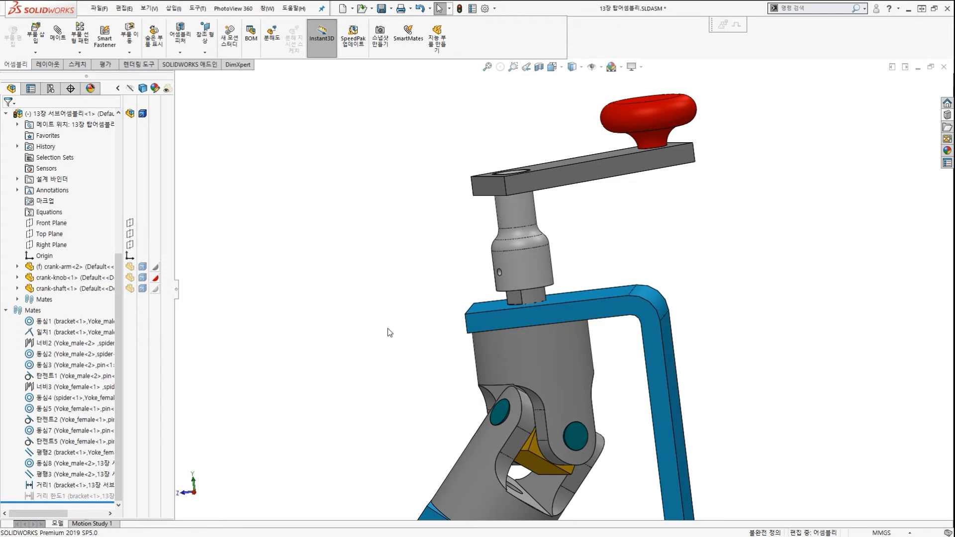
{"action": "scroll", "coordinate": [440, 315], "scroll_direction": "up", "scroll_amount": 3}
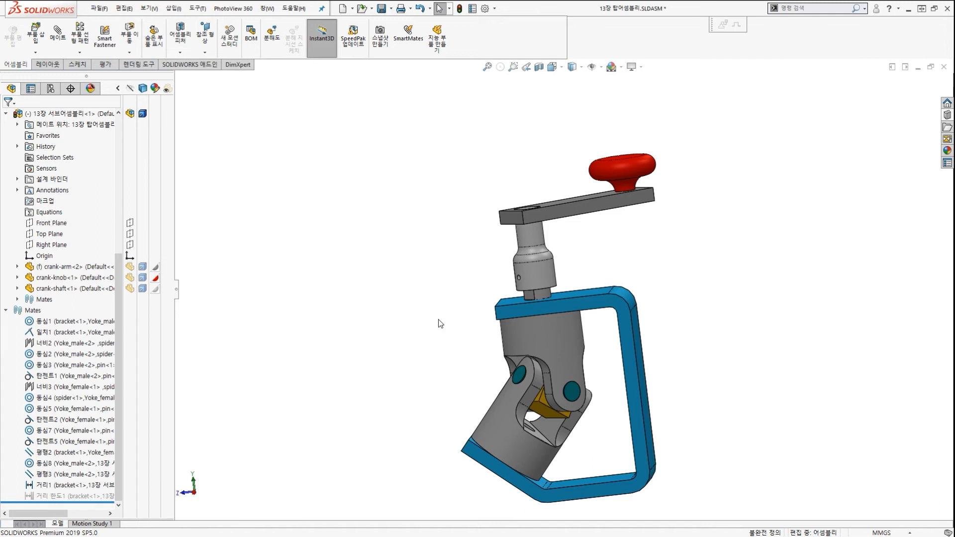
{"action": "middle_click_drag", "start_coordinate": [438, 317], "coordinate": [446, 318]}
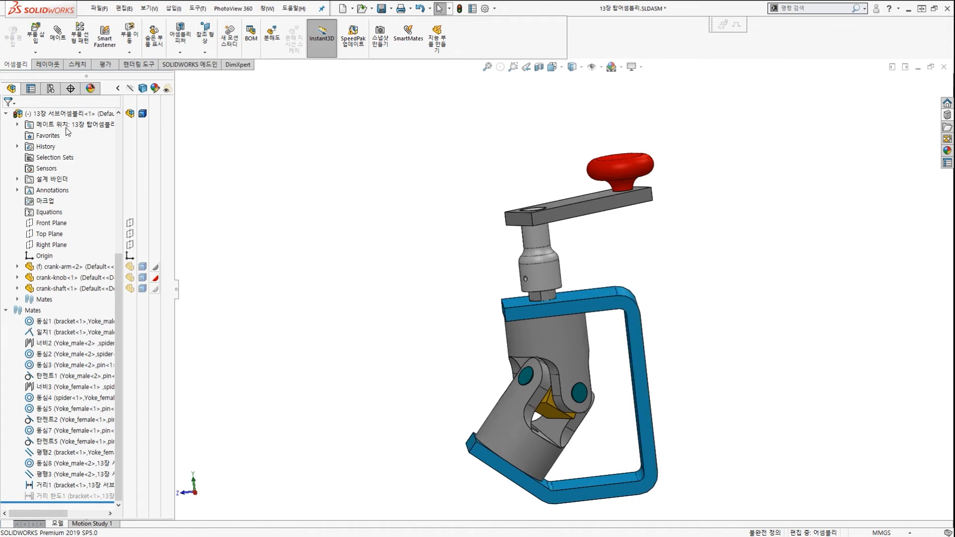
Add a configuration named 거리한도 to the top assembly
{"action": "left_click", "coordinate": [51, 90]}
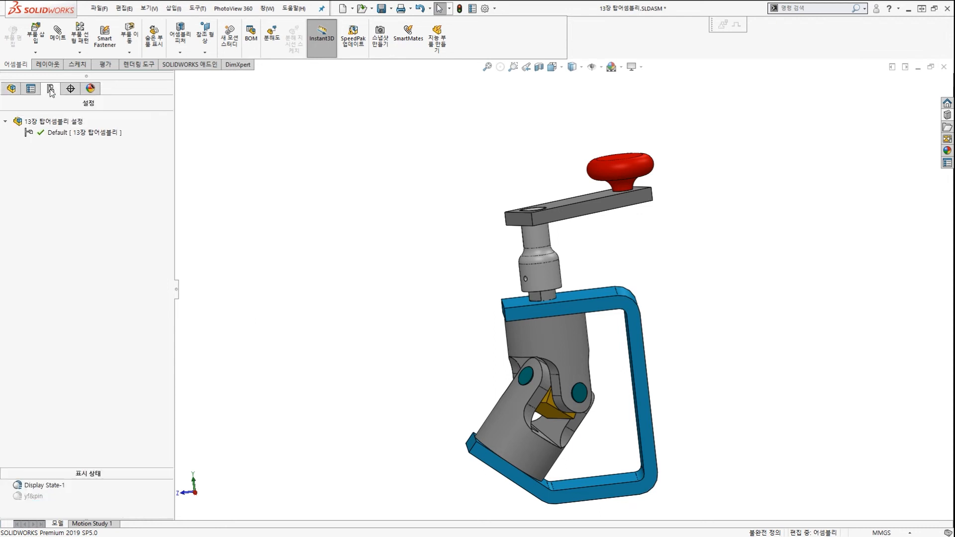
{"action": "left_click", "coordinate": [62, 122]}
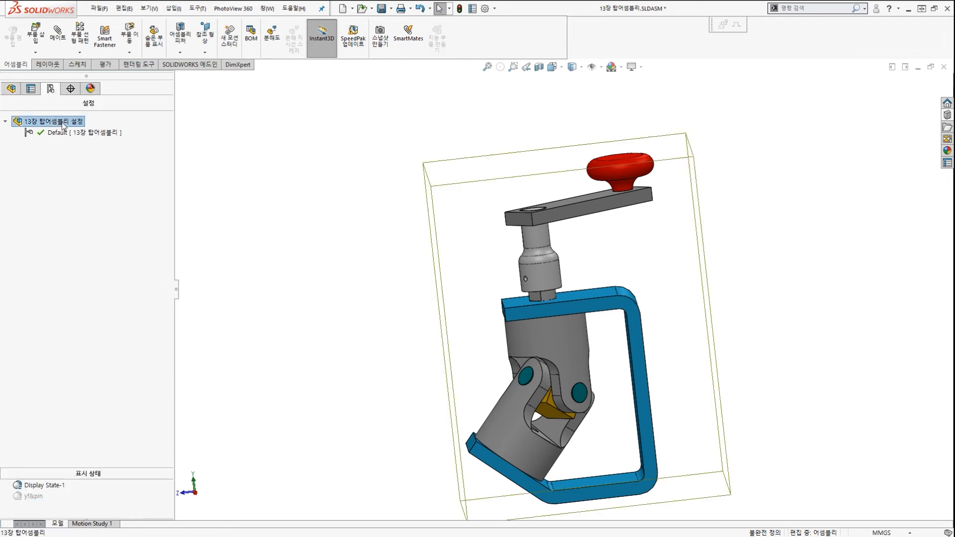
{"action": "right_click", "coordinate": [63, 125]}
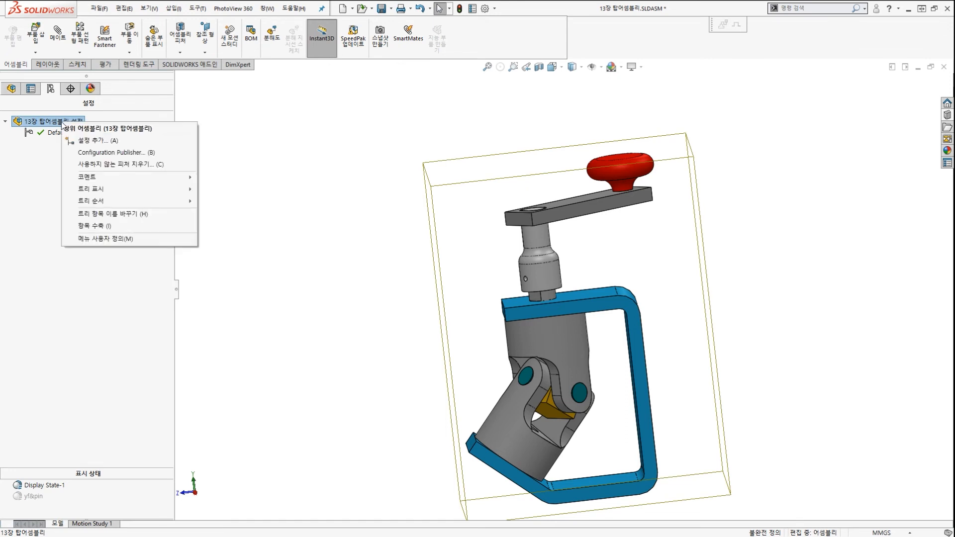
{"action": "left_click", "coordinate": [119, 141]}
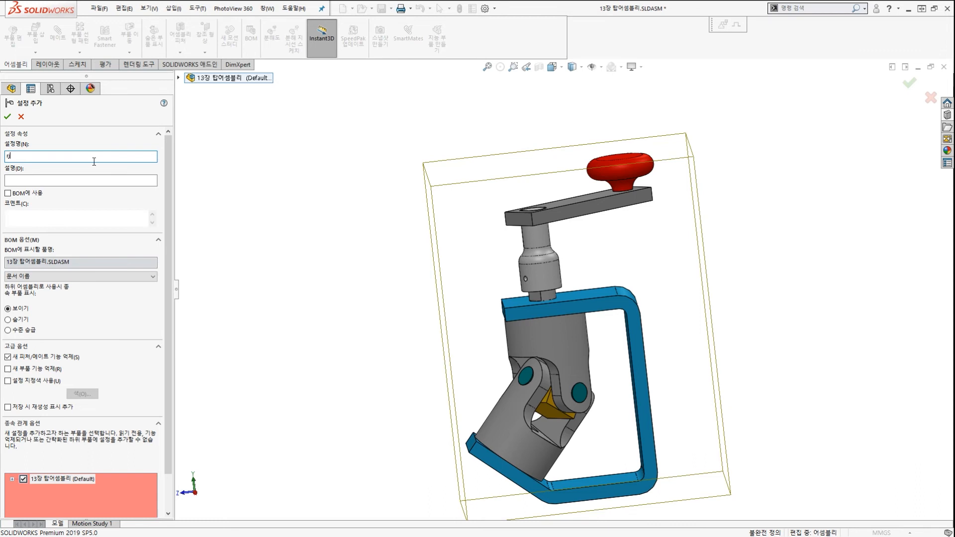
{"action": "key", "text": "BackSpace"}
{"action": "type", "text": "거리한도"}
{"action": "left_click", "coordinate": [7, 116]}
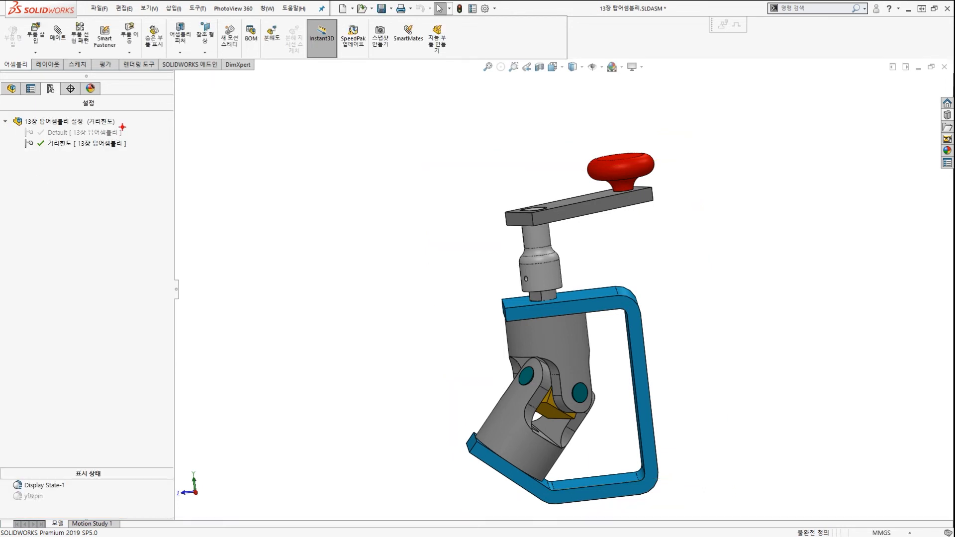
{"action": "mouse_move", "coordinate": [122, 127]}
{"action": "left_mouse_down"}
{"action": "mouse_move", "coordinate": [140, 155]}
{"action": "mouse_move", "coordinate": [150, 131]}
{"action": "left_mouse_up"}
{"action": "key", "text": "Escape"}
In the 거리한도 configuration, suppress the distance mate, unsuppress the limit distance mate, and move the crank shaft to test it
{"action": "left_click", "coordinate": [11, 90]}
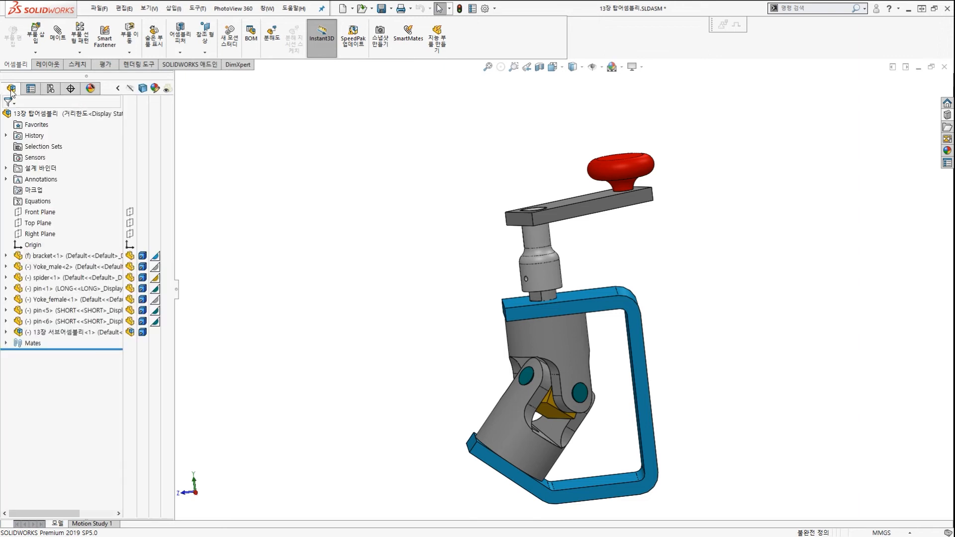
{"action": "left_click", "coordinate": [6, 343]}
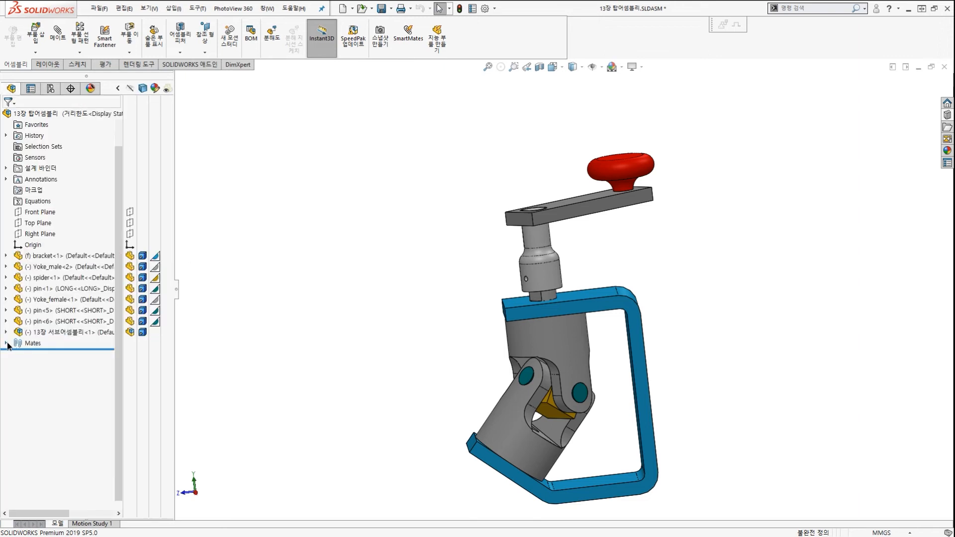
{"action": "left_click", "coordinate": [51, 89]}
{"action": "mouse_move", "coordinate": [67, 158]}
{"action": "left_mouse_down"}
{"action": "mouse_move", "coordinate": [31, 158]}
{"action": "mouse_move", "coordinate": [69, 128]}
{"action": "mouse_move", "coordinate": [80, 161]}
{"action": "left_mouse_up"}
{"action": "mouse_move", "coordinate": [157, 152]}
{"action": "left_mouse_down"}
{"action": "mouse_move", "coordinate": [192, 155]}
{"action": "mouse_move", "coordinate": [147, 150]}
{"action": "left_mouse_up"}
{"action": "mouse_move", "coordinate": [163, 139]}
{"action": "left_mouse_down"}
{"action": "mouse_move", "coordinate": [148, 143]}
{"action": "mouse_move", "coordinate": [166, 170]}
{"action": "left_mouse_up"}
{"action": "key", "text": "Escape"}
{"action": "left_click", "coordinate": [11, 89]}
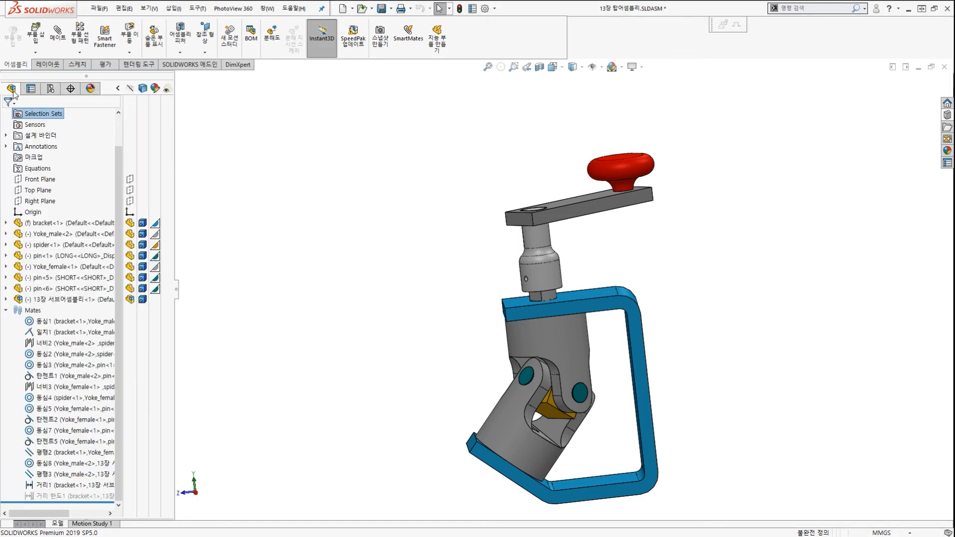
{"action": "left_click", "coordinate": [62, 485]}
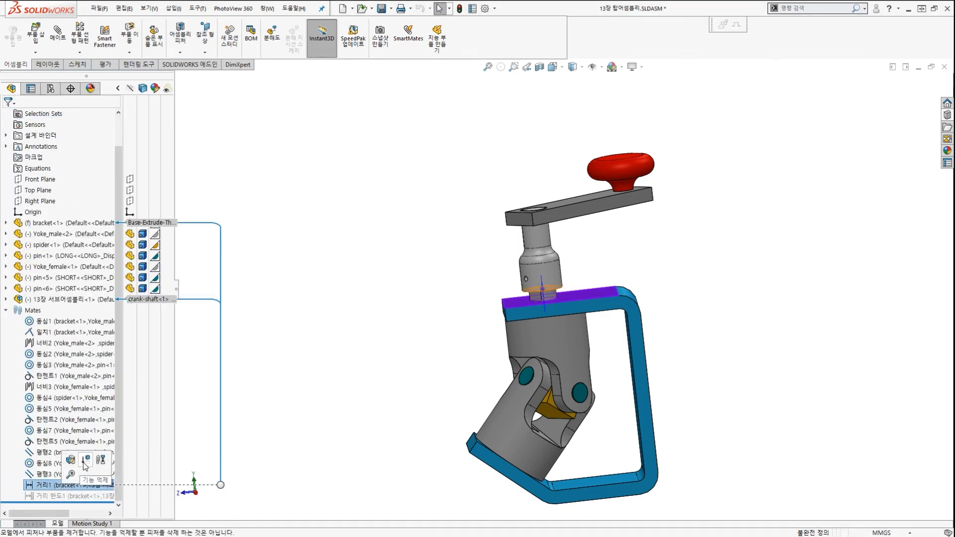
{"action": "left_click", "coordinate": [85, 466]}
{"action": "left_click", "coordinate": [54, 495]}
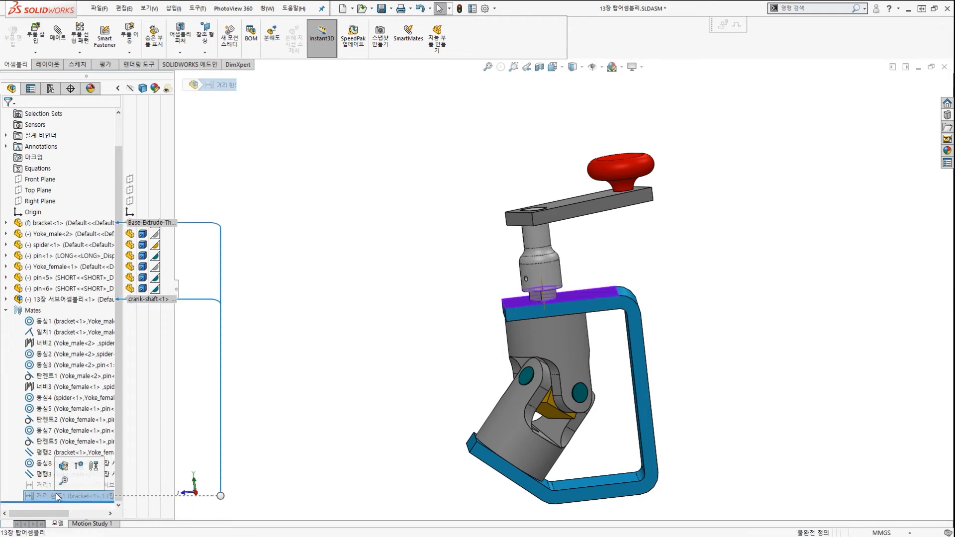
{"action": "left_click", "coordinate": [79, 467]}
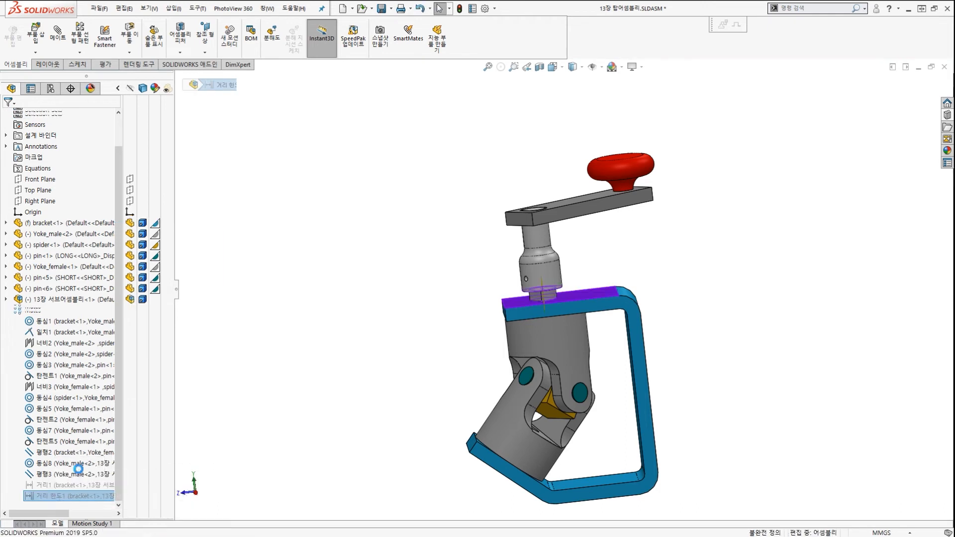
{"action": "mouse_move", "coordinate": [532, 275]}
{"action": "left_mouse_down"}
{"action": "mouse_move", "coordinate": [539, 303]}
{"action": "mouse_move", "coordinate": [534, 249]}
{"action": "mouse_move", "coordinate": [530, 288]}
{"action": "mouse_move", "coordinate": [524, 274]}
{"action": "left_mouse_up"}
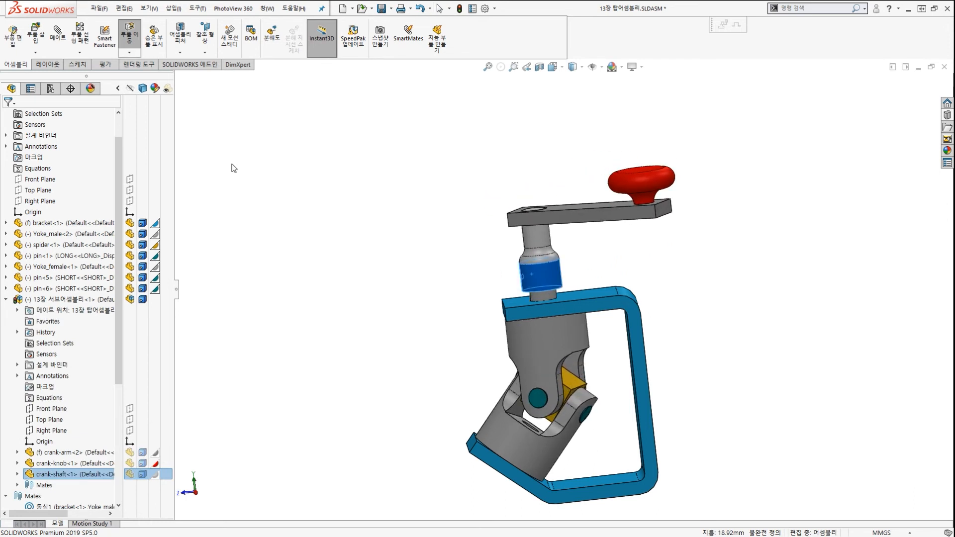
Activate the Default configuration and move the crank shaft to check its motion above the bracket
{"action": "left_click", "coordinate": [51, 89]}
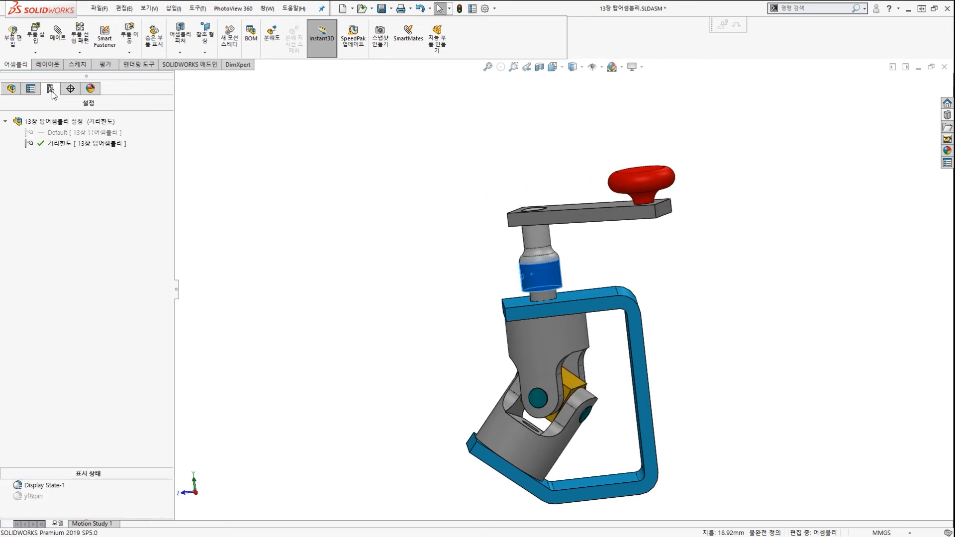
{"action": "double_click", "coordinate": [57, 133]}
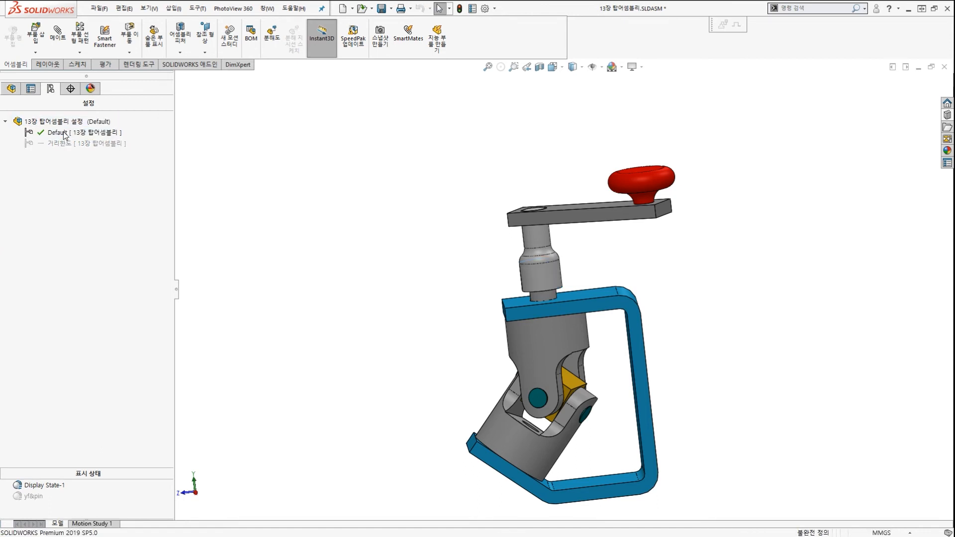
{"action": "left_click_drag", "start_coordinate": [546, 262], "coordinate": [440, 300]}
{"action": "middle_click_drag", "start_coordinate": [440, 299], "coordinate": [518, 295]}
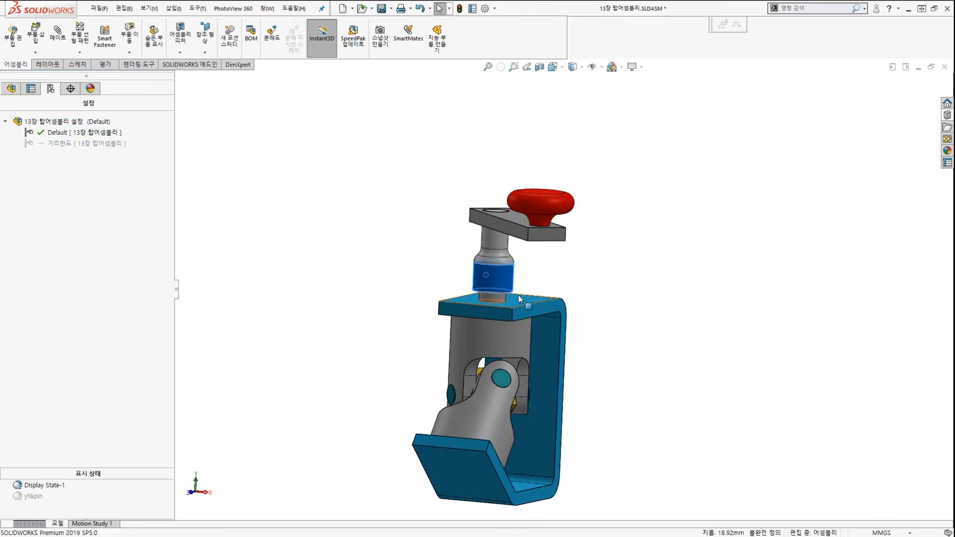
{"action": "scroll", "coordinate": [542, 298], "scroll_direction": "up", "scroll_amount": 4}
{"action": "key", "text": "Escape"}
{"action": "scroll", "coordinate": [544, 300], "scroll_direction": "down", "scroll_amount": 7}
{"action": "left_click_drag", "start_coordinate": [521, 246], "coordinate": [521, 247]}
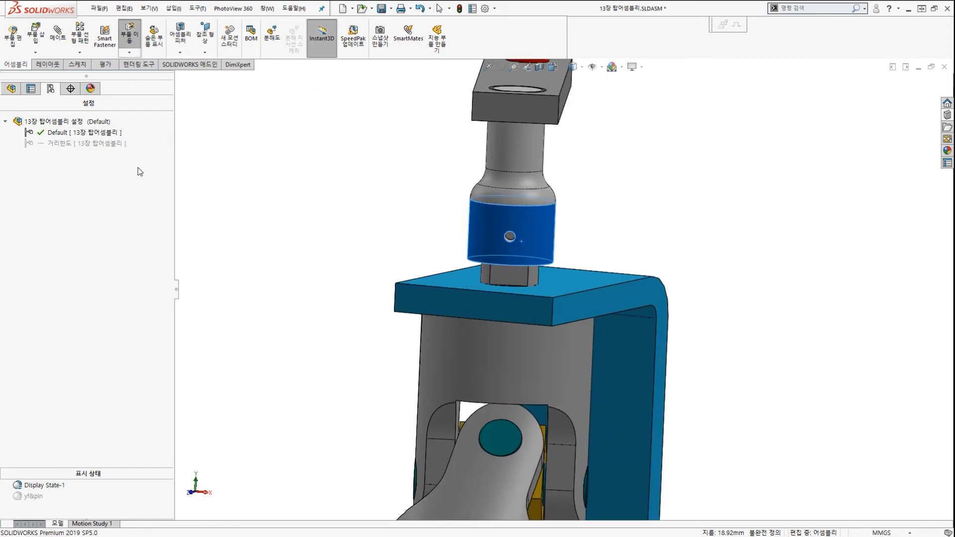
{"action": "key", "text": "Escape"}
{"action": "left_click", "coordinate": [11, 89]}
{"action": "mouse_move", "coordinate": [157, 227]}
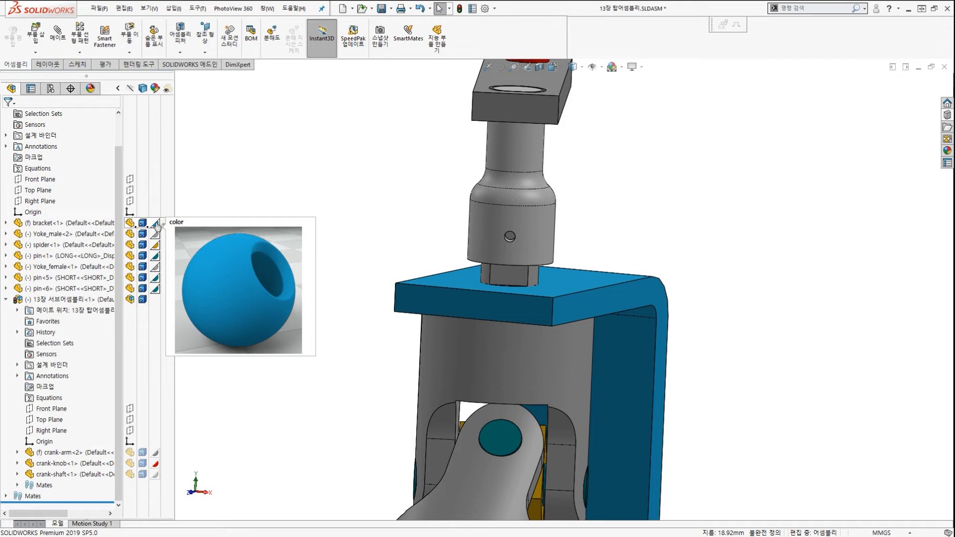
{"action": "key", "text": "ctrl+2"}
{"action": "mouse_move", "coordinate": [296, 179]}
{"action": "left_mouse_down"}
{"action": "mouse_move", "coordinate": [249, 228]}
{"action": "mouse_move", "coordinate": [452, 238]}
{"action": "mouse_move", "coordinate": [452, 188]}
{"action": "left_mouse_up"}
{"action": "mouse_move", "coordinate": [281, 244]}
{"action": "left_mouse_down"}
{"action": "mouse_move", "coordinate": [260, 182]}
{"action": "mouse_move", "coordinate": [291, 231]}
{"action": "mouse_move", "coordinate": [420, 225]}
{"action": "mouse_move", "coordinate": [311, 226]}
{"action": "left_mouse_up"}
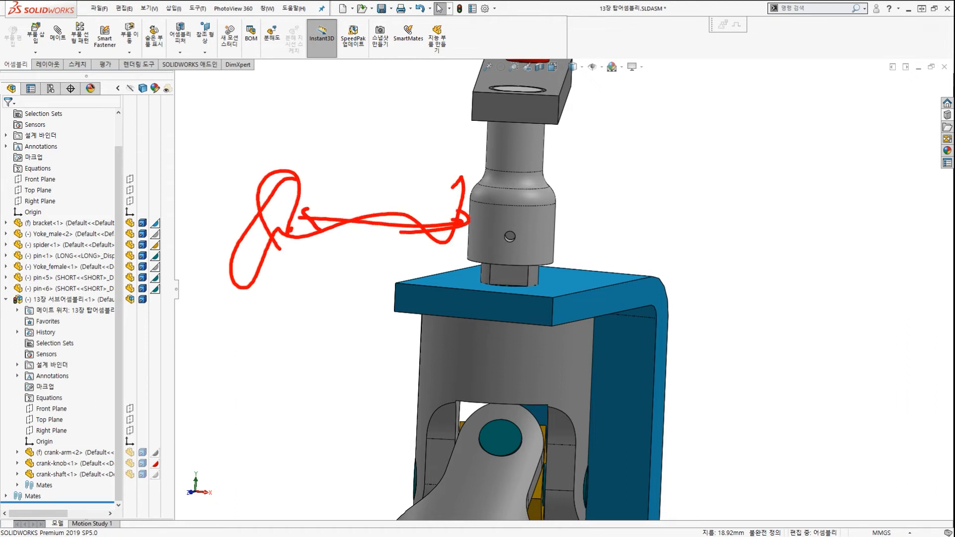
{"action": "key", "text": "Escape"}
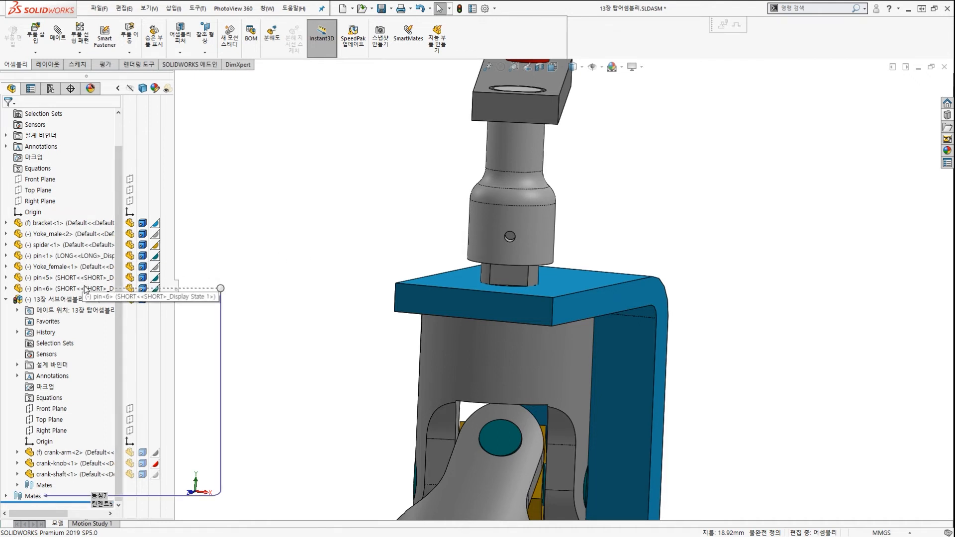
{"action": "left_click", "coordinate": [50, 89]}
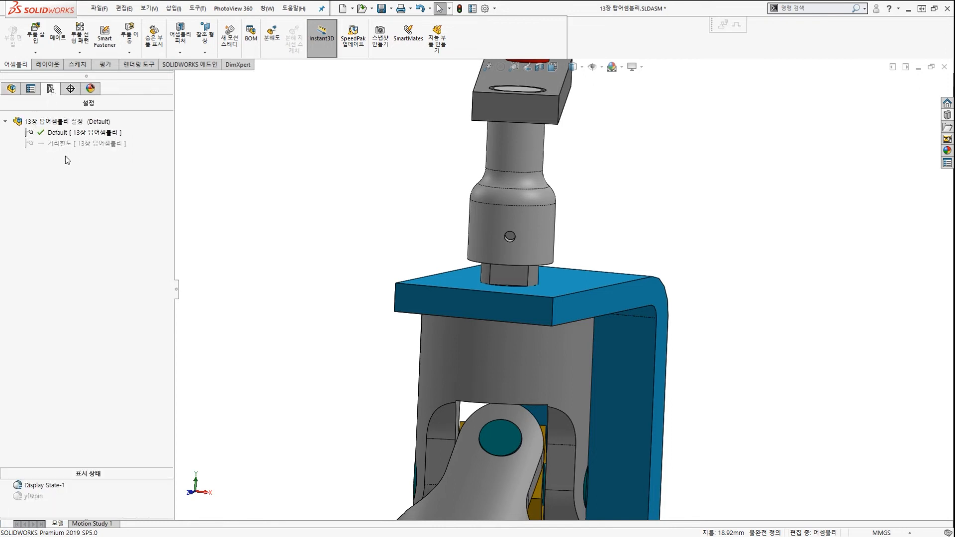
{"action": "mouse_move", "coordinate": [126, 127]}
{"action": "left_mouse_down"}
{"action": "mouse_move", "coordinate": [134, 207]}
{"action": "mouse_move", "coordinate": [125, 279]}
{"action": "left_mouse_up"}
{"action": "key", "text": "Escape"}
{"action": "left_click", "coordinate": [11, 89]}
{"action": "scroll", "coordinate": [64, 238], "scroll_direction": "down", "scroll_amount": 1}
{"action": "scroll", "coordinate": [437, 235], "scroll_direction": "down", "scroll_amount": 2}
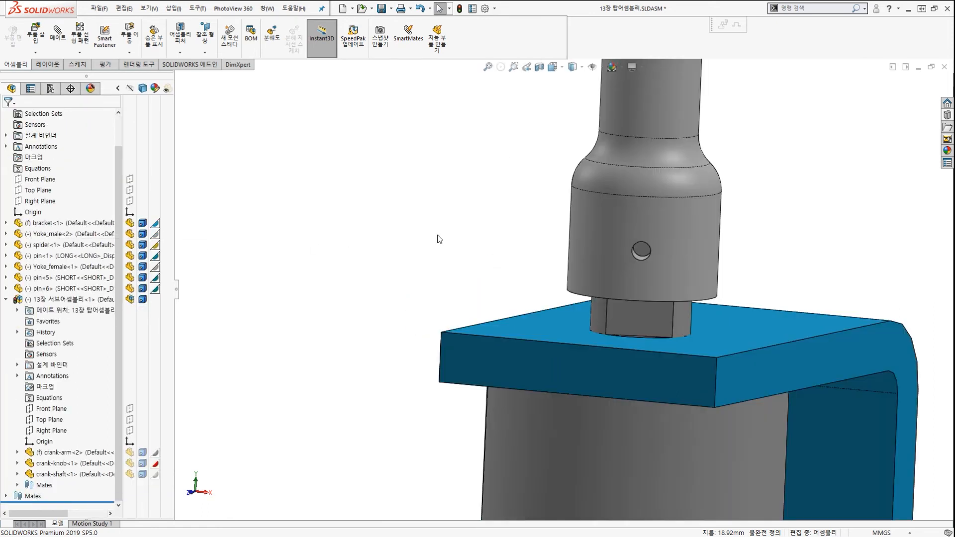
Add a 45-degree angle mate between the bracket's flat side face and the long side face of the crank arm
{"action": "scroll", "coordinate": [527, 243], "scroll_direction": "up", "scroll_amount": 4}
{"action": "middle_click_drag", "start_coordinate": [527, 243], "coordinate": [617, 273]}
{"action": "left_click_drag", "start_coordinate": [647, 195], "coordinate": [622, 136]}
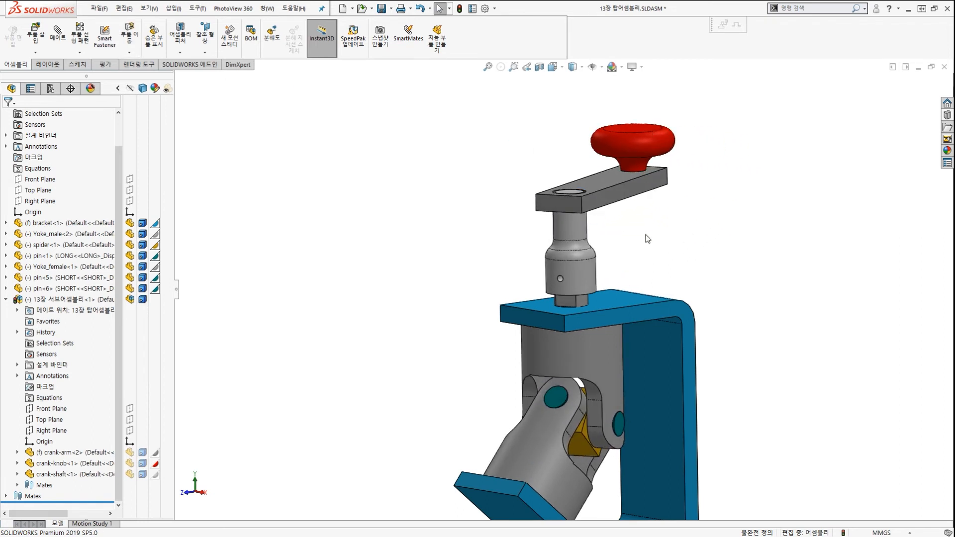
{"action": "middle_click_drag", "start_coordinate": [646, 235], "coordinate": [664, 314]}
{"action": "left_click", "coordinate": [661, 291]}
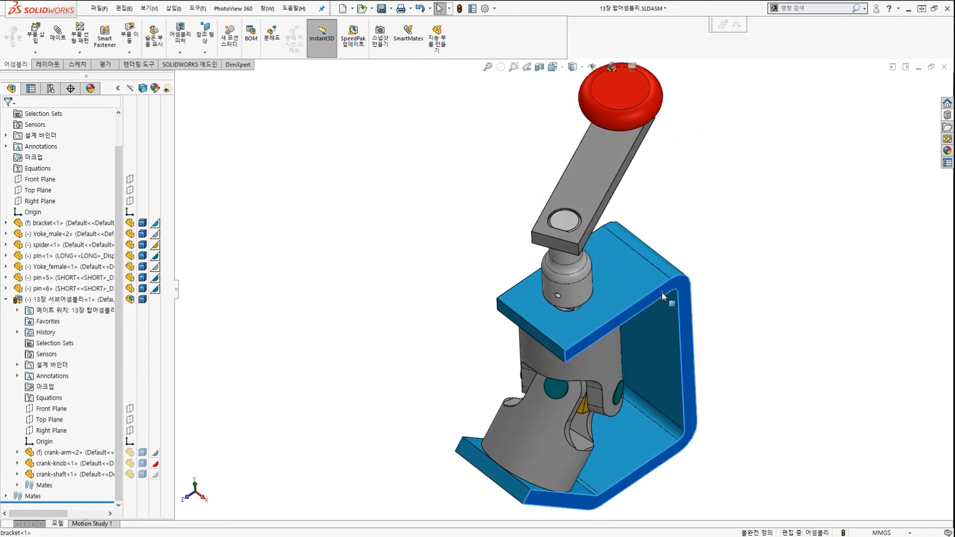
{"action": "left_click", "coordinate": [618, 184], "text": "ctrl"}
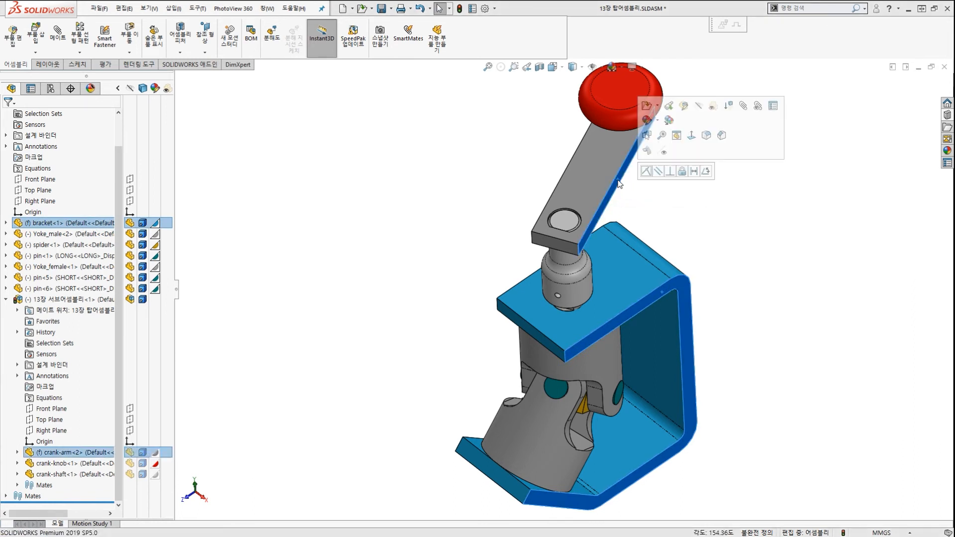
{"action": "left_click", "coordinate": [705, 171]}
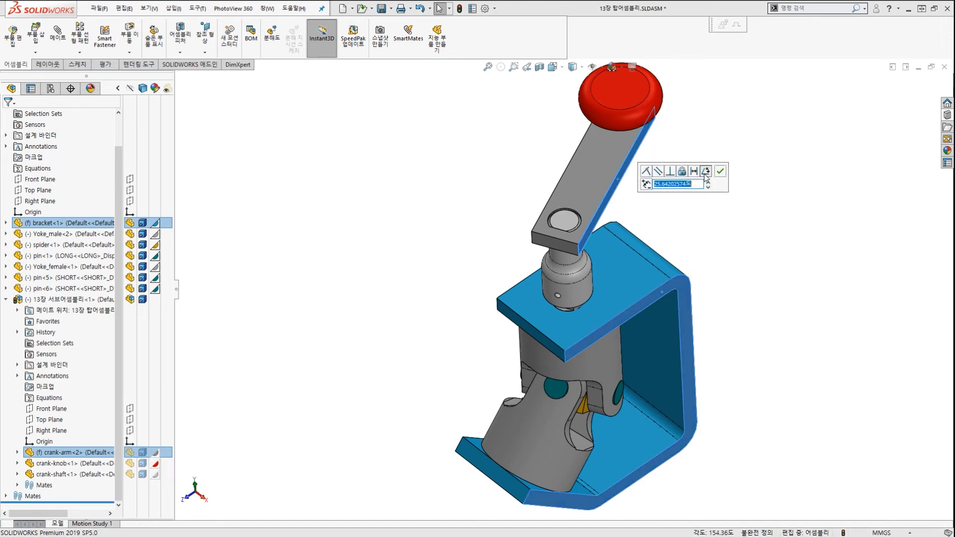
{"action": "type", "text": "45"}
{"action": "left_click", "coordinate": [720, 171]}
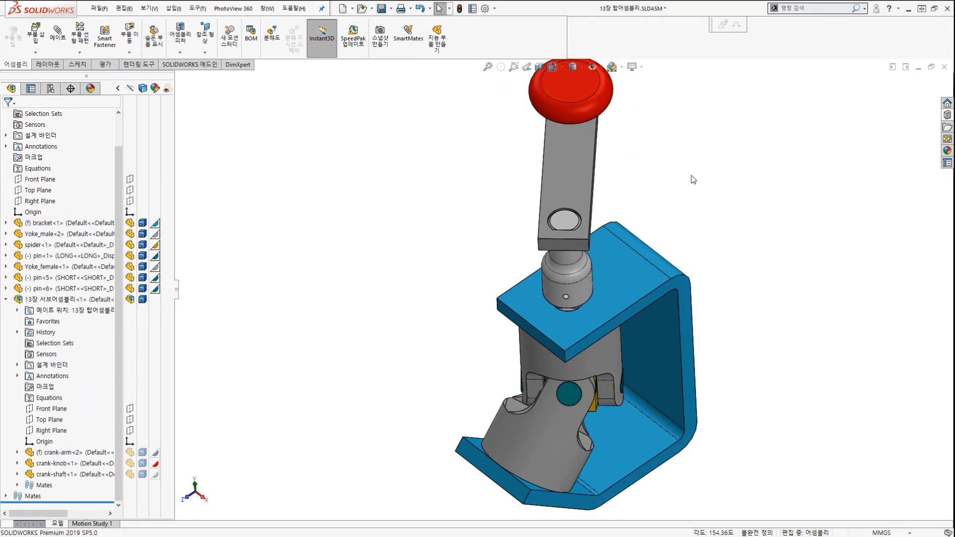
Try to move the crank arm and examine its angle to the bracket from above
{"action": "middle_click_drag", "start_coordinate": [693, 180], "coordinate": [598, 266]}
{"action": "left_click", "coordinate": [599, 267]}
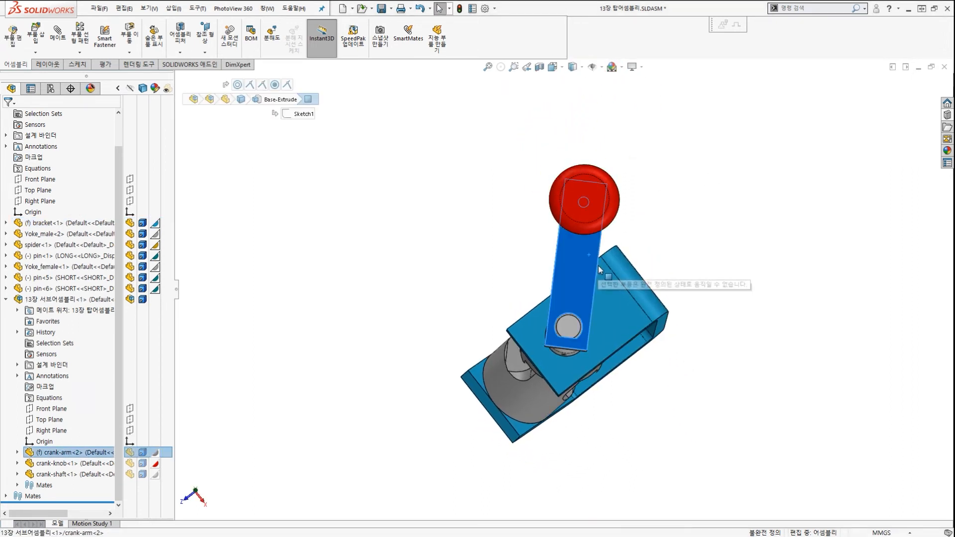
{"action": "key", "text": "ctrl+1"}
{"action": "mouse_move", "coordinate": [582, 103]}
{"action": "left_mouse_down"}
{"action": "mouse_move", "coordinate": [553, 381]}
{"action": "mouse_move", "coordinate": [597, 421]}
{"action": "mouse_move", "coordinate": [711, 319]}
{"action": "left_mouse_up"}
{"action": "left_click_drag", "start_coordinate": [620, 261], "coordinate": [690, 338]}
{"action": "mouse_move", "coordinate": [646, 234]}
{"action": "left_mouse_down"}
{"action": "mouse_move", "coordinate": [648, 252]}
{"action": "mouse_move", "coordinate": [669, 251]}
{"action": "left_mouse_up"}
{"action": "left_click_drag", "start_coordinate": [686, 215], "coordinate": [688, 216]}
{"action": "left_click_drag", "start_coordinate": [638, 257], "coordinate": [707, 269]}
{"action": "key", "text": "Escape"}
{"action": "key", "text": "Escape"}
{"action": "scroll", "coordinate": [542, 298], "scroll_direction": "up", "scroll_amount": 2}
{"action": "mouse_move", "coordinate": [527, 313]}
{"action": "middle_mouse_down"}
{"action": "mouse_move", "coordinate": [515, 318]}
{"action": "mouse_move", "coordinate": [506, 294]}
{"action": "middle_mouse_up"}
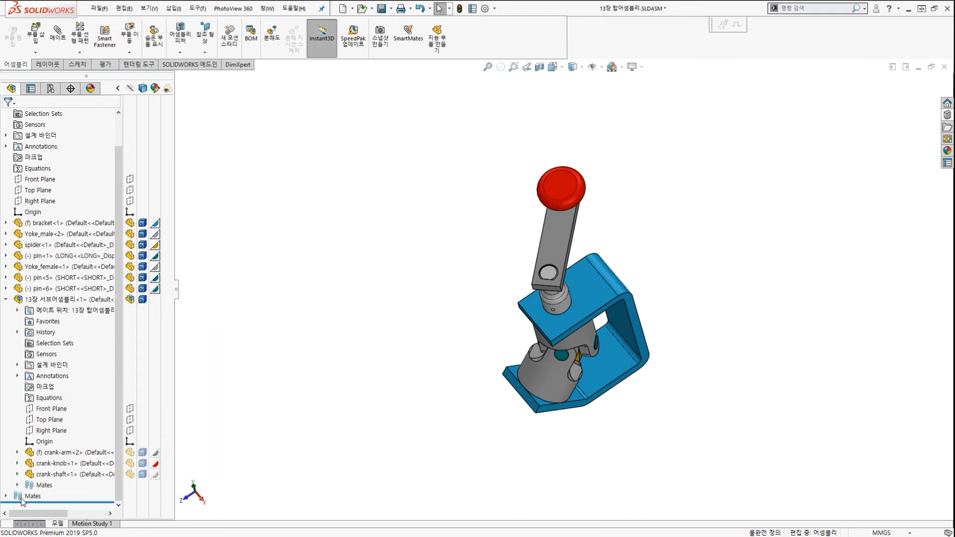
Suppress the new angle mate and turn the crank by its knob to check that it rotates
{"action": "left_click", "coordinate": [6, 496]}
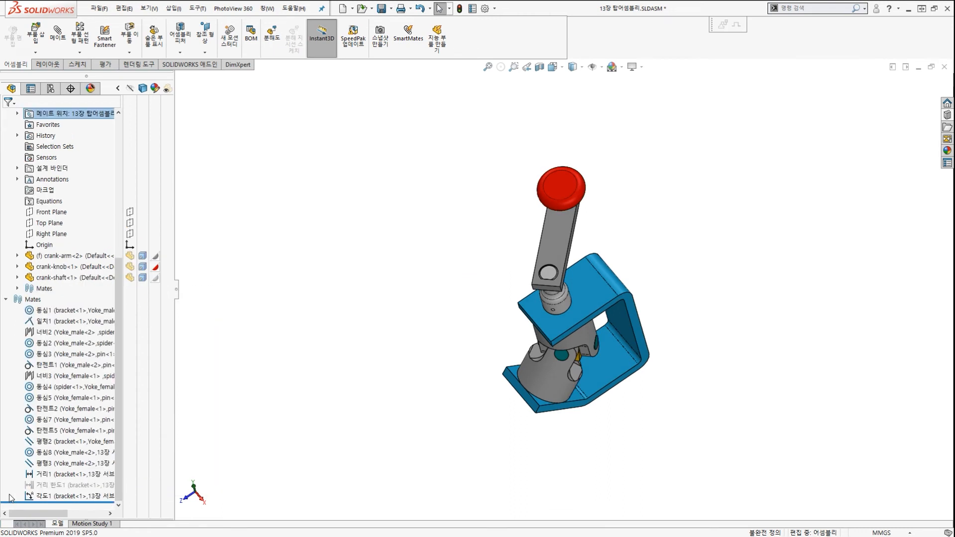
{"action": "left_click", "coordinate": [44, 496]}
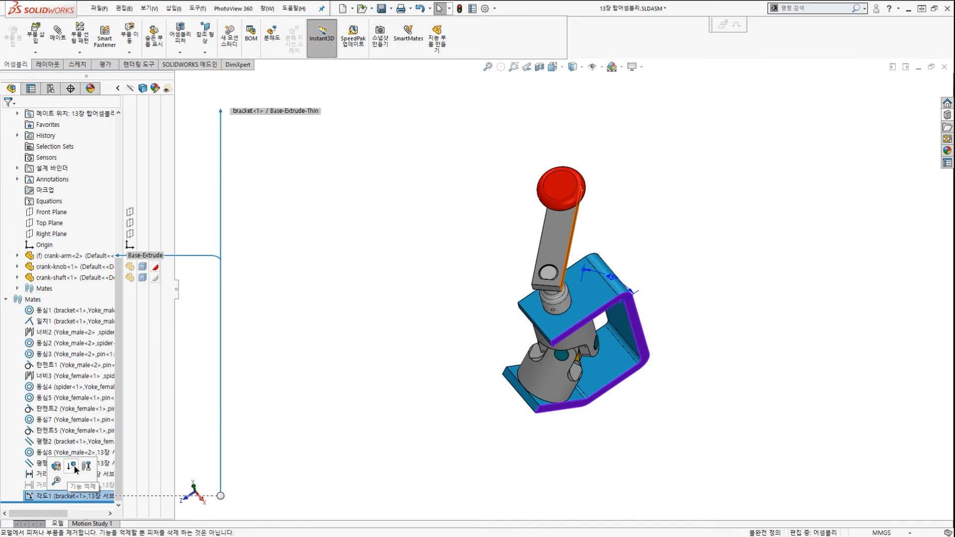
{"action": "left_click", "coordinate": [526, 260]}
{"action": "left_click_drag", "start_coordinate": [568, 189], "coordinate": [494, 228]}
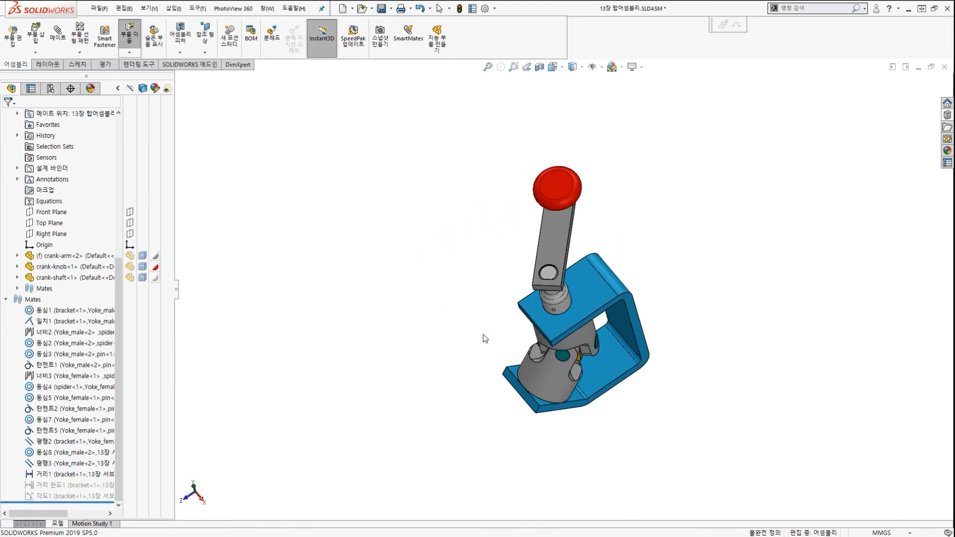
{"action": "middle_click_drag", "start_coordinate": [482, 334], "coordinate": [562, 256]}
{"action": "scroll", "coordinate": [556, 285], "scroll_direction": "down", "scroll_amount": 2}
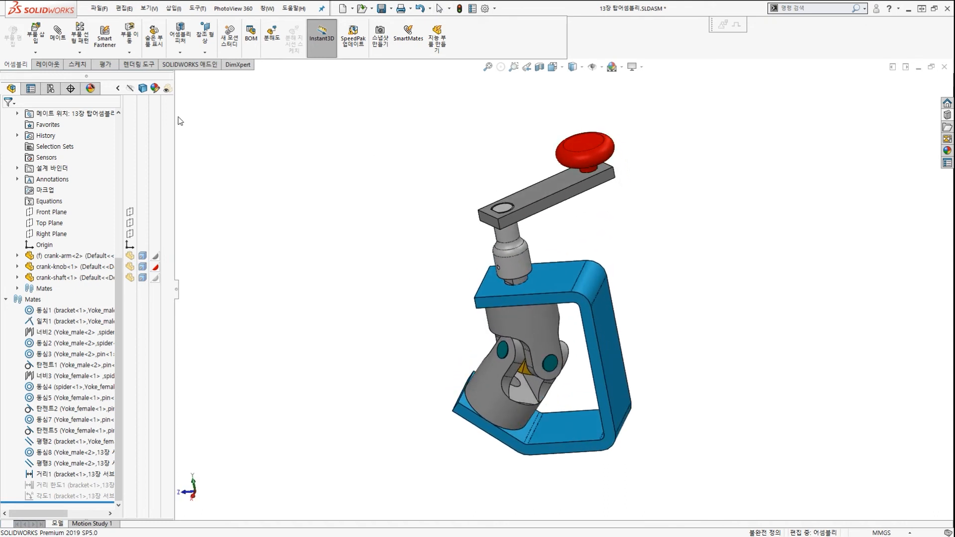
Add a limit angle mate, maximum 45 and minimum 0 degrees, between the crank arm's long side face and the bracket's flat side face
{"action": "left_click", "coordinate": [64, 40]}
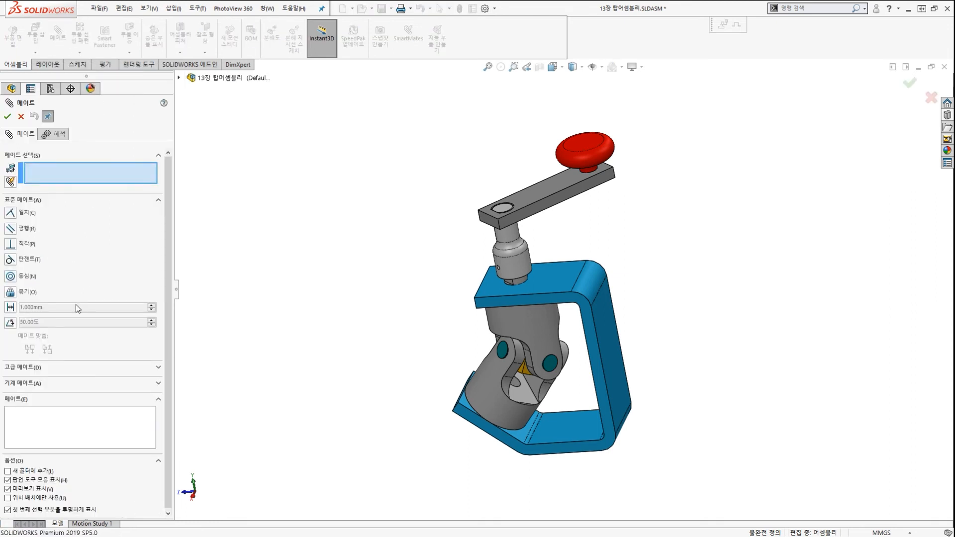
{"action": "left_click", "coordinate": [38, 368]}
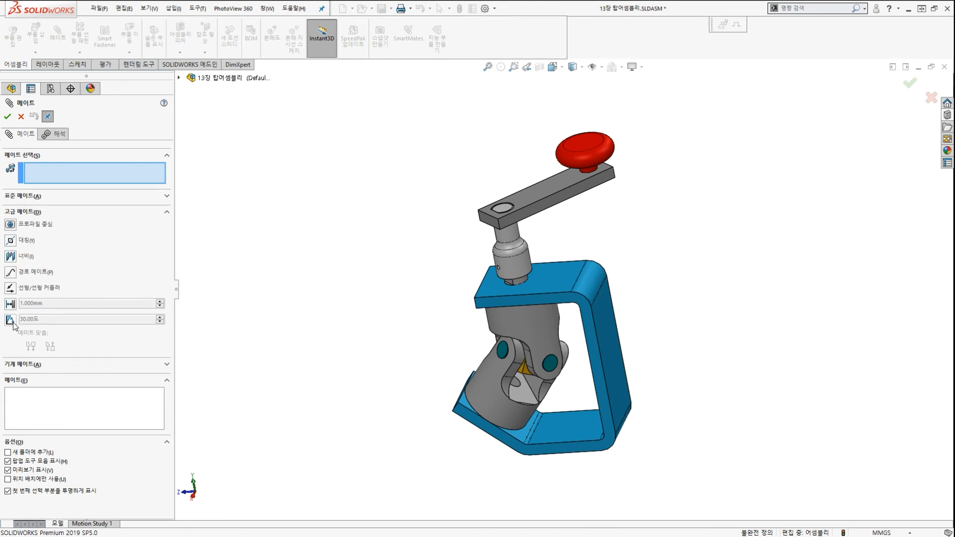
{"action": "left_click", "coordinate": [11, 320]}
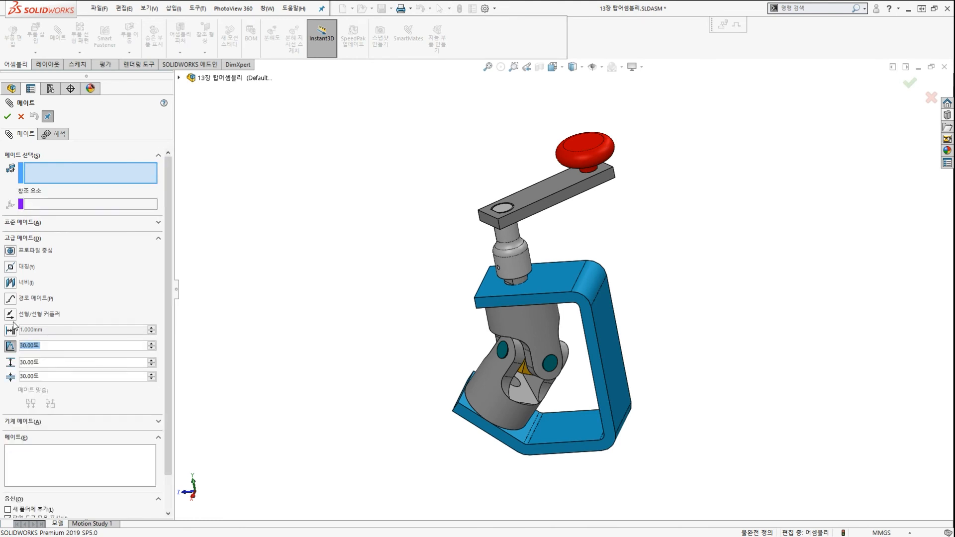
{"action": "left_click", "coordinate": [54, 377]}
{"action": "type", "text": "0"}
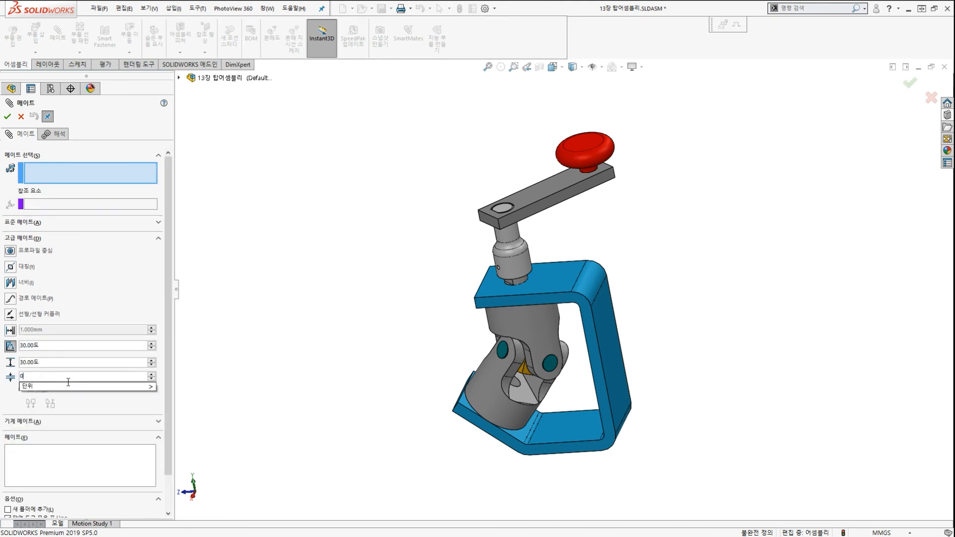
{"action": "left_click", "coordinate": [61, 363]}
{"action": "type", "text": "45"}
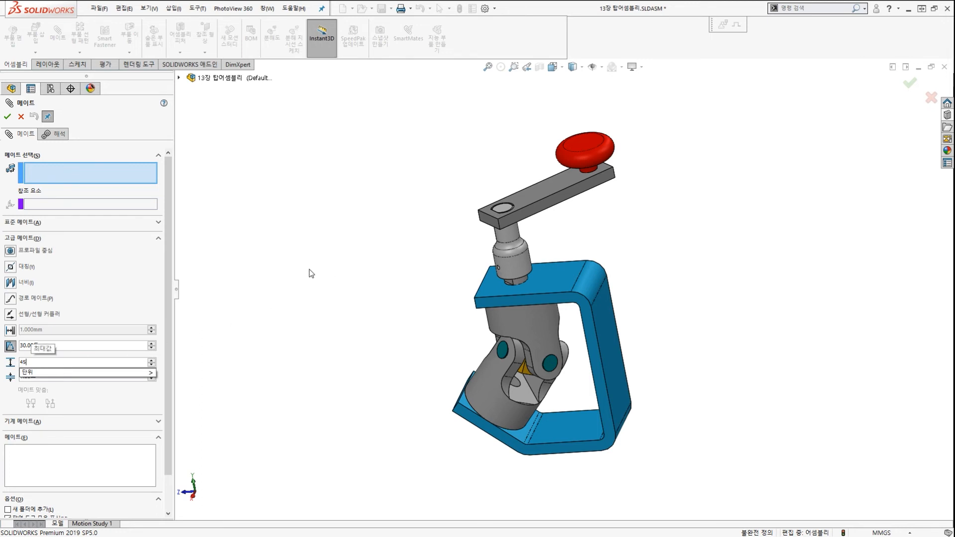
{"action": "key", "text": "Return"}
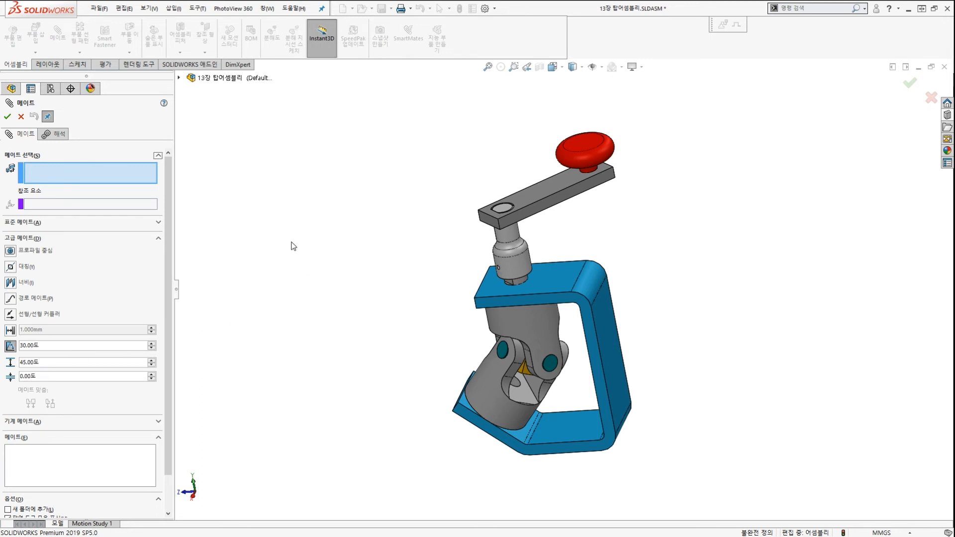
{"action": "left_click", "coordinate": [565, 198]}
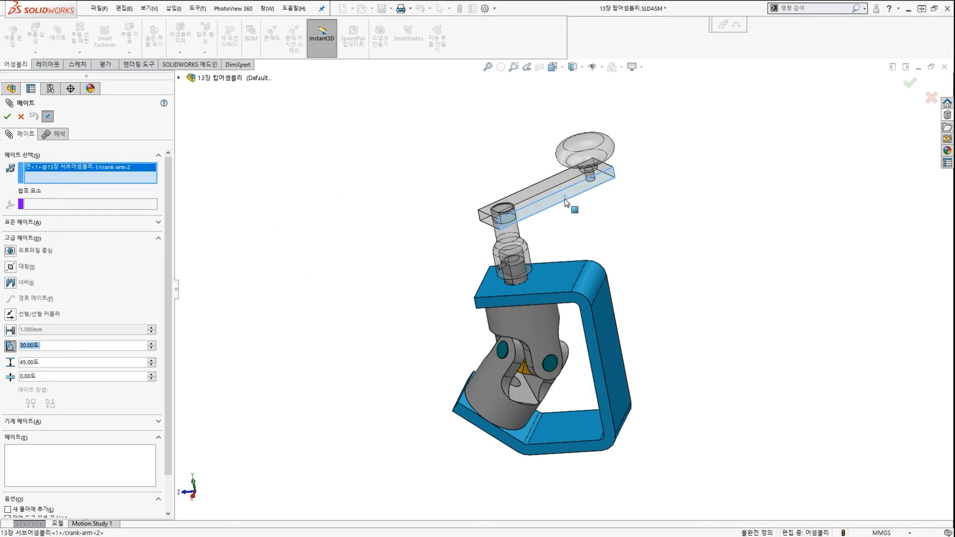
{"action": "left_click", "coordinate": [565, 301]}
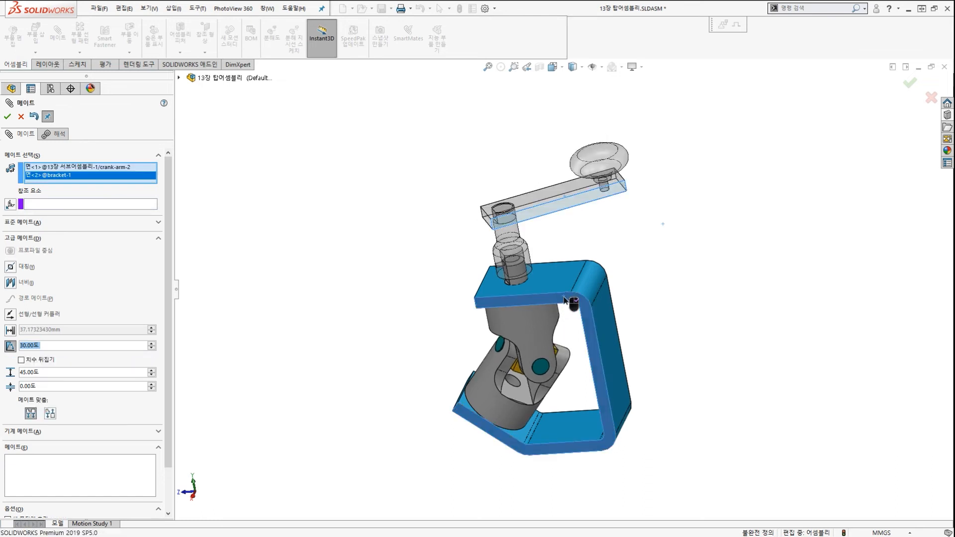
{"action": "right_click", "coordinate": [565, 301]}
{"action": "key", "text": "Escape"}
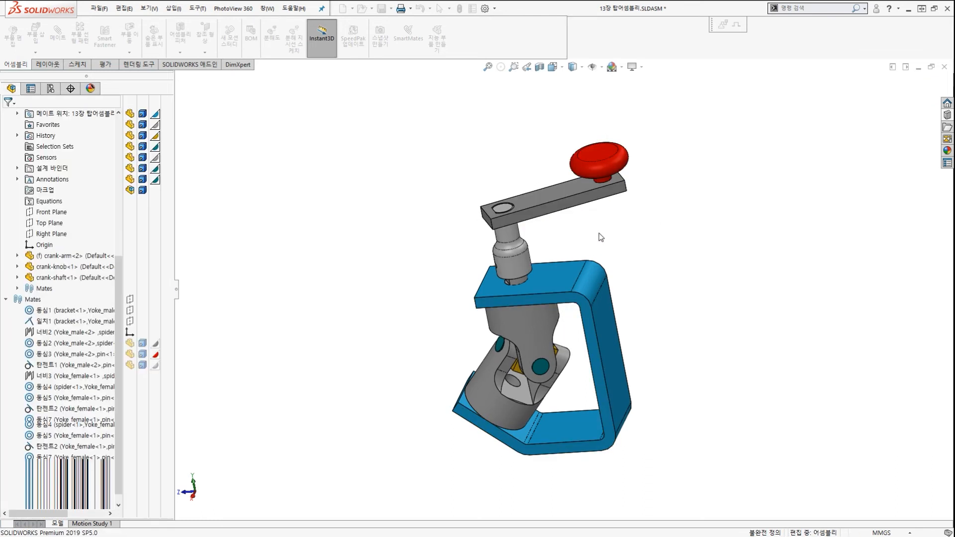
Turn the crank arm and examine its rotation range relative to the bracket from above
{"action": "middle_click_drag", "start_coordinate": [600, 234], "coordinate": [638, 287]}
{"action": "left_click_drag", "start_coordinate": [600, 230], "coordinate": [560, 234]}
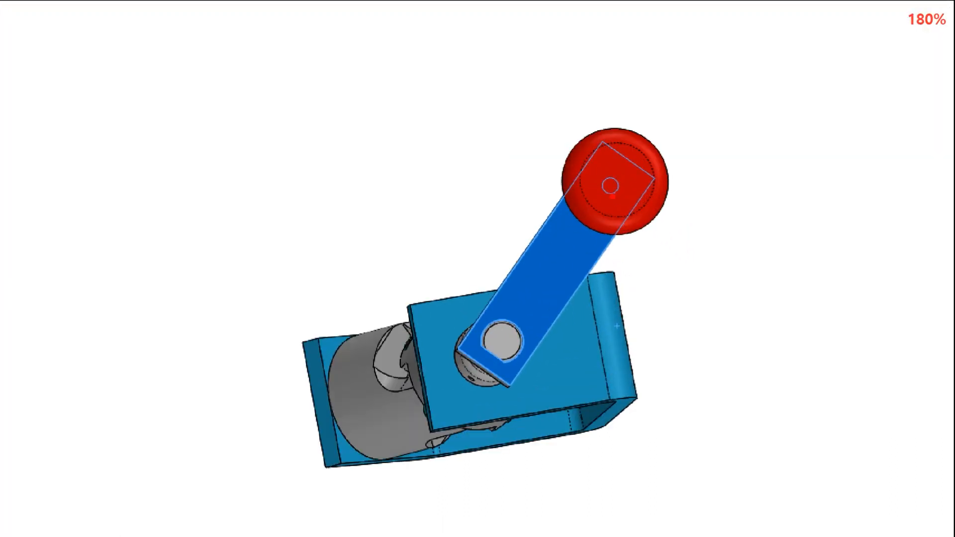
{"action": "mouse_move", "coordinate": [612, 197]}
{"action": "left_mouse_down"}
{"action": "mouse_move", "coordinate": [473, 380]}
{"action": "mouse_move", "coordinate": [649, 365]}
{"action": "left_mouse_up"}
{"action": "mouse_move", "coordinate": [603, 273]}
{"action": "left_mouse_down"}
{"action": "mouse_move", "coordinate": [629, 371]}
{"action": "mouse_move", "coordinate": [583, 291]}
{"action": "left_mouse_up"}
{"action": "left_click_drag", "start_coordinate": [613, 275], "coordinate": [635, 295]}
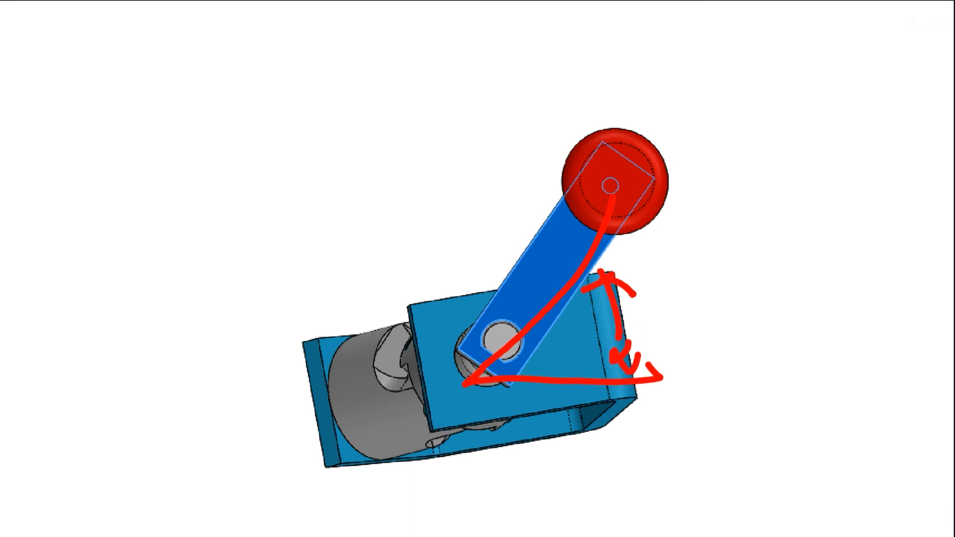
{"action": "key", "text": "Escape"}
{"action": "key", "text": "Escape"}
{"action": "scroll", "coordinate": [576, 289], "scroll_direction": "up", "scroll_amount": 2}
{"action": "middle_click_drag", "start_coordinate": [576, 294], "coordinate": [542, 256]}
{"action": "scroll", "coordinate": [555, 268], "scroll_direction": "down", "scroll_amount": 2}
{"action": "middle_click_drag", "start_coordinate": [574, 284], "coordinate": [589, 281]}
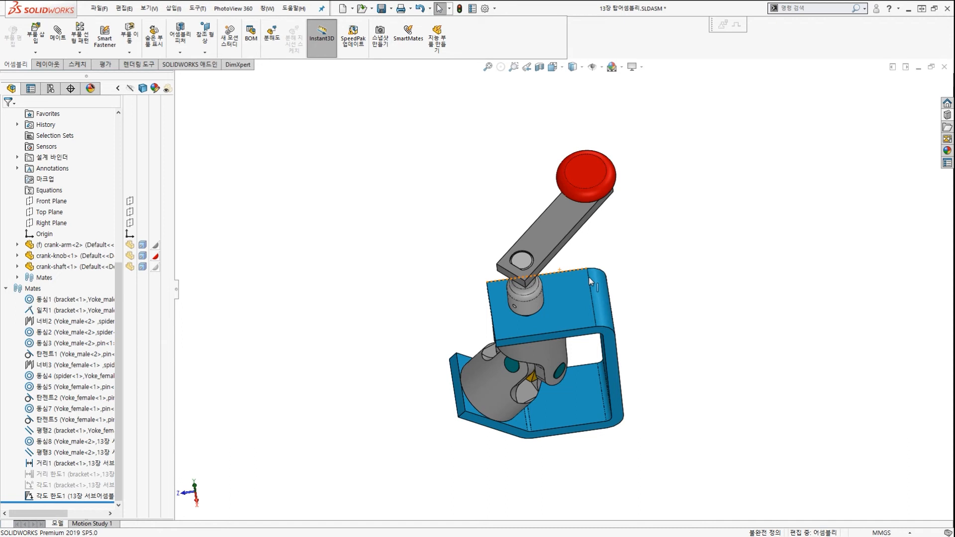
{"action": "middle_click_drag", "start_coordinate": [556, 304], "coordinate": [628, 250]}
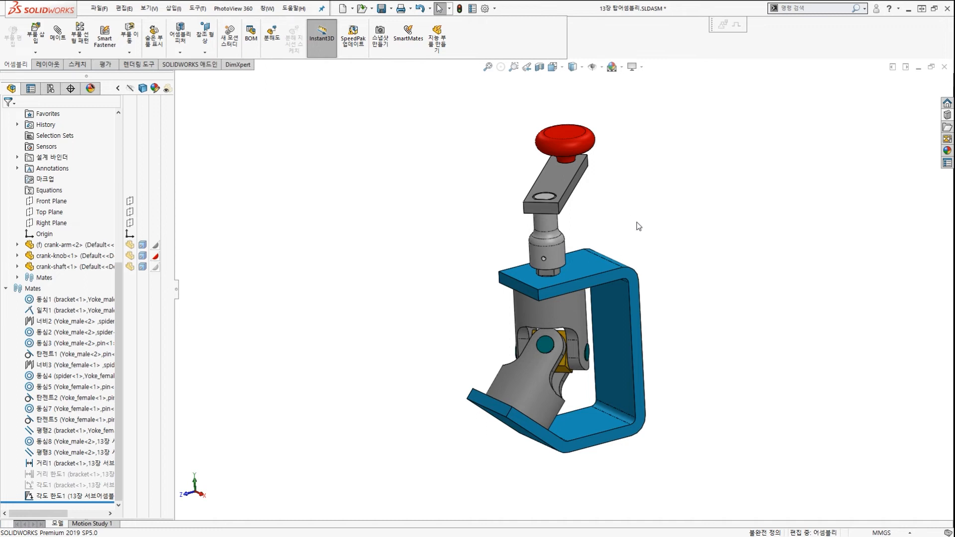
{"action": "middle_click_drag", "start_coordinate": [615, 256], "coordinate": [602, 264]}
{"action": "scroll", "coordinate": [603, 263], "scroll_direction": "down", "scroll_amount": 1}
{"action": "key", "text": "ctrl+2"}
{"action": "mouse_move", "coordinate": [304, 307]}
{"action": "left_mouse_down"}
{"action": "mouse_move", "coordinate": [590, 258]}
{"action": "mouse_move", "coordinate": [707, 252]}
{"action": "left_mouse_up"}
{"action": "left_click_drag", "start_coordinate": [565, 105], "coordinate": [382, 172]}
{"action": "mouse_move", "coordinate": [316, 144]}
{"action": "left_mouse_down"}
{"action": "mouse_move", "coordinate": [387, 160]}
{"action": "mouse_move", "coordinate": [721, 171]}
{"action": "left_mouse_up"}
{"action": "key", "text": "Escape"}
{"action": "scroll", "coordinate": [529, 212], "scroll_direction": "up", "scroll_amount": 2}
{"action": "scroll", "coordinate": [90, 331], "scroll_direction": "up", "scroll_amount": 4}
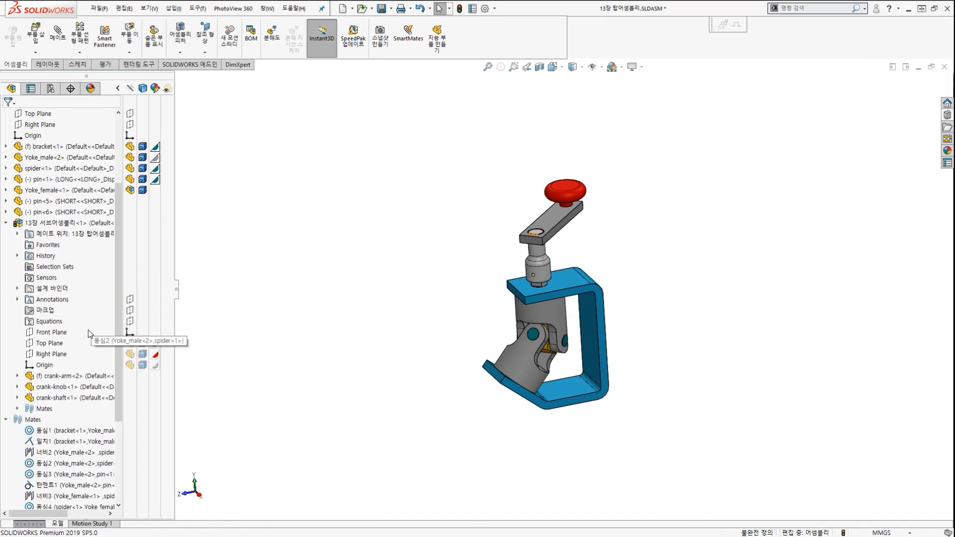
{"action": "scroll", "coordinate": [90, 331], "scroll_direction": "down", "scroll_amount": 4}
{"action": "scroll", "coordinate": [436, 294], "scroll_direction": "down", "scroll_amount": 2}
{"action": "scroll", "coordinate": [394, 296], "scroll_direction": "up", "scroll_amount": 2}
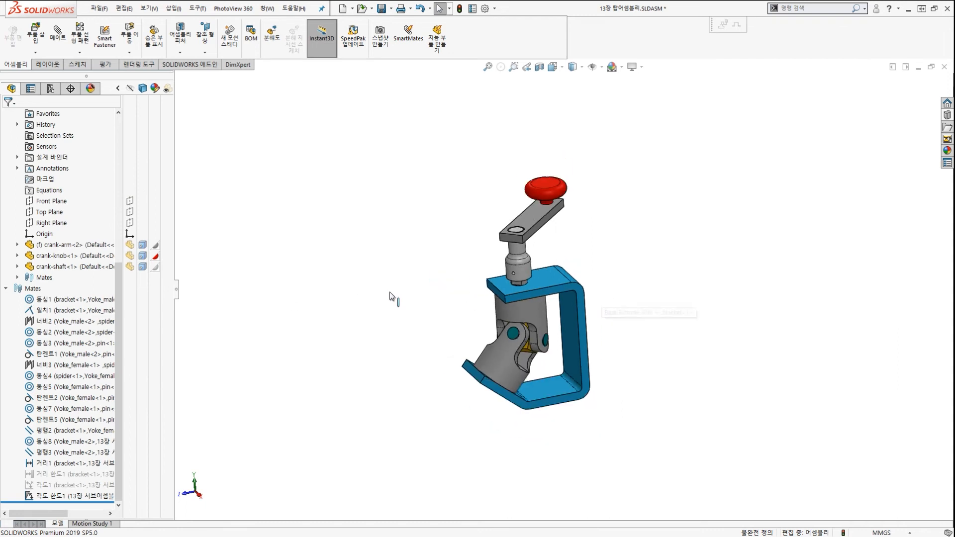
{"action": "middle_click_drag", "start_coordinate": [500, 306], "coordinate": [485, 298]}
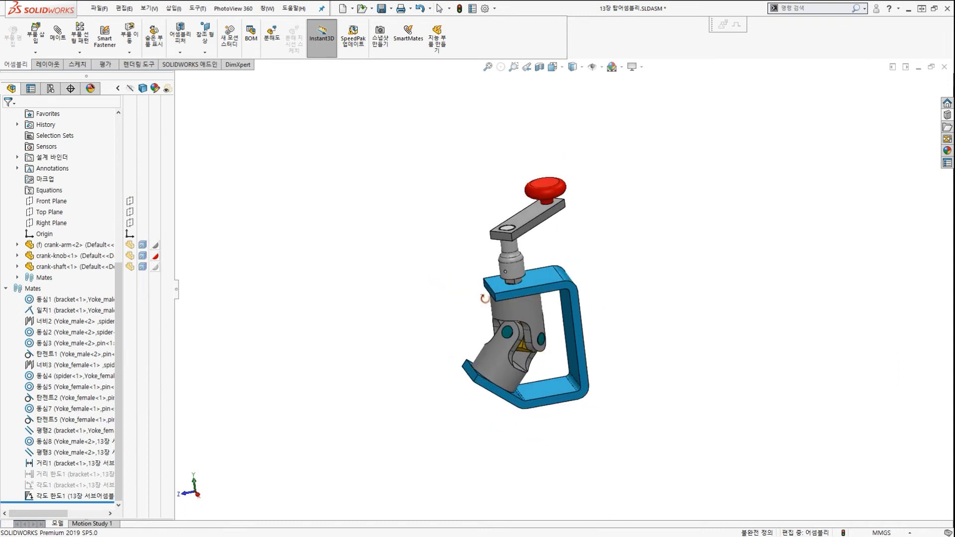
Place a copy of the spider block in the empty space beside the bracket
{"action": "scroll", "coordinate": [552, 334], "scroll_direction": "down", "scroll_amount": 3}
{"action": "middle_click_drag", "start_coordinate": [551, 337], "coordinate": [505, 330]}
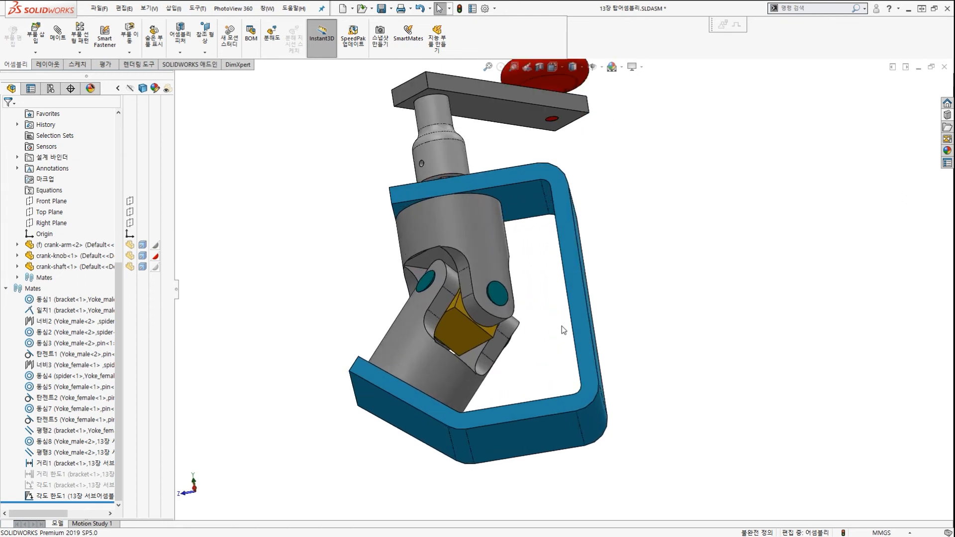
{"action": "scroll", "coordinate": [506, 319], "scroll_direction": "down", "scroll_amount": 3}
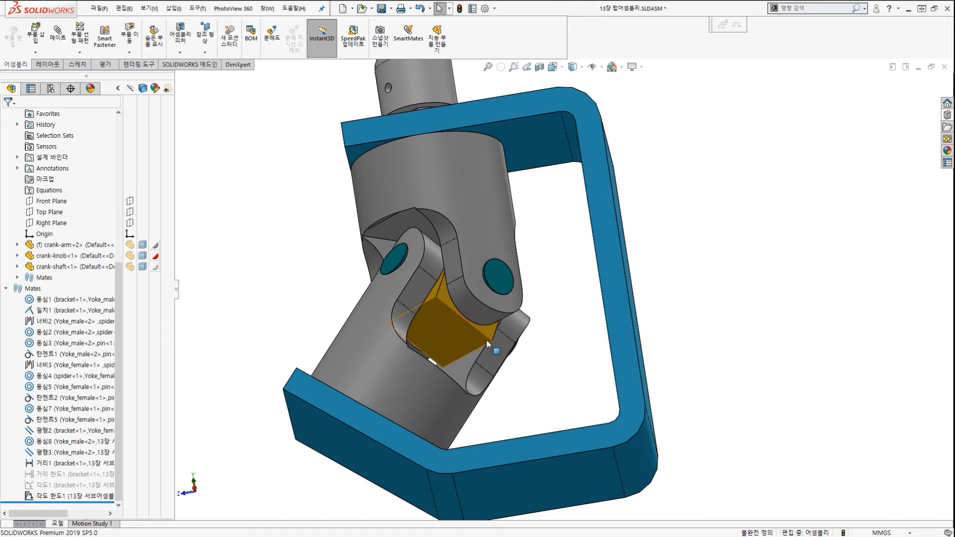
{"action": "key", "text": "z"}
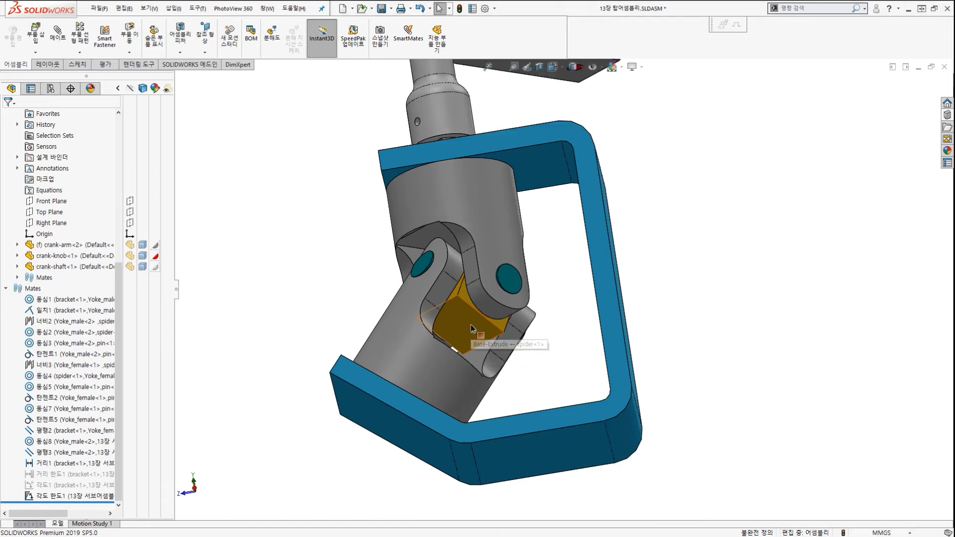
{"action": "left_click_drag", "start_coordinate": [470, 325], "coordinate": [783, 246], "text": "ctrl"}
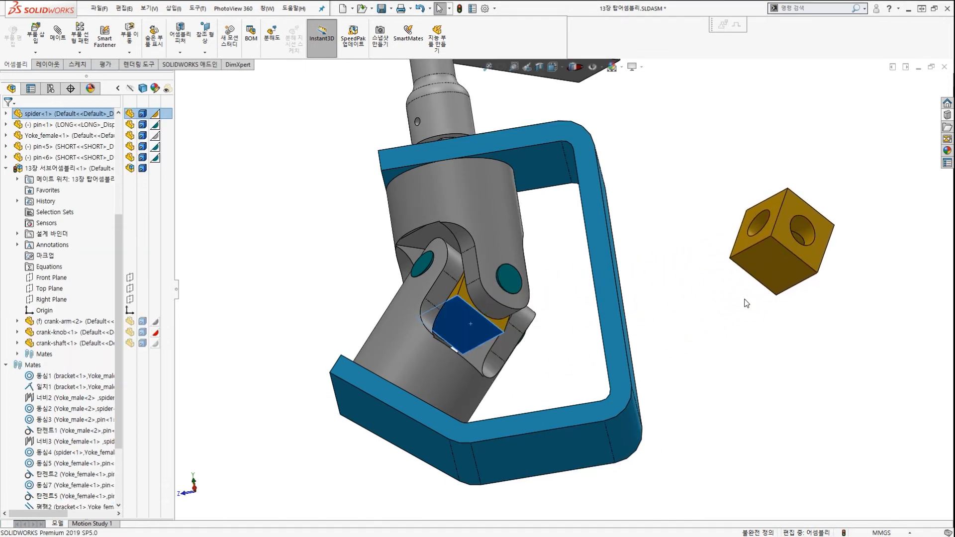
Reposition the copied spider block near the bracket, with the bracket's large flat back face in view
{"action": "scroll", "coordinate": [715, 311], "scroll_direction": "up", "scroll_amount": 4}
{"action": "mouse_move", "coordinate": [663, 316]}
{"action": "middle_mouse_down"}
{"action": "mouse_move", "coordinate": [642, 353]}
{"action": "mouse_move", "coordinate": [674, 329]}
{"action": "middle_mouse_up"}
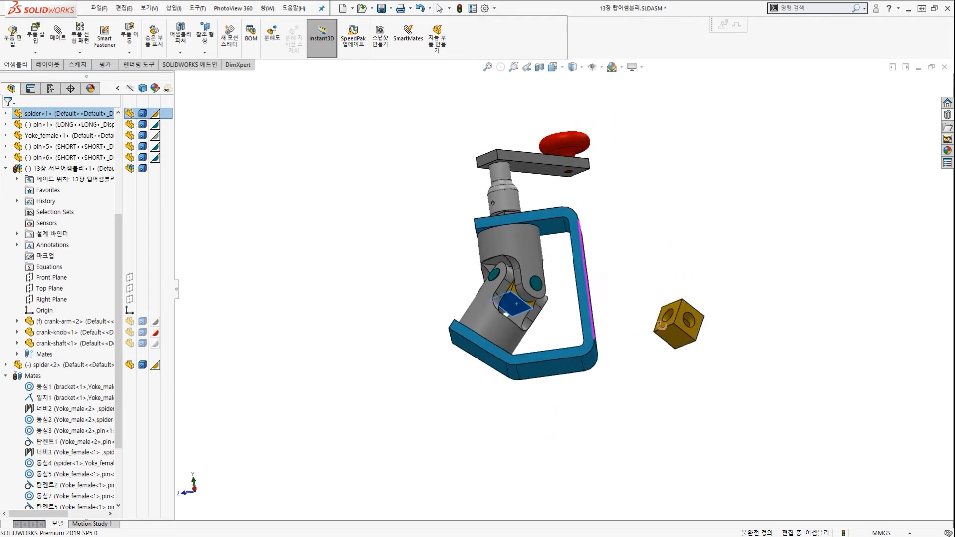
{"action": "left_click_drag", "start_coordinate": [675, 329], "coordinate": [673, 270]}
{"action": "left_click", "coordinate": [673, 270]}
{"action": "middle_click_drag", "start_coordinate": [672, 270], "coordinate": [522, 335]}
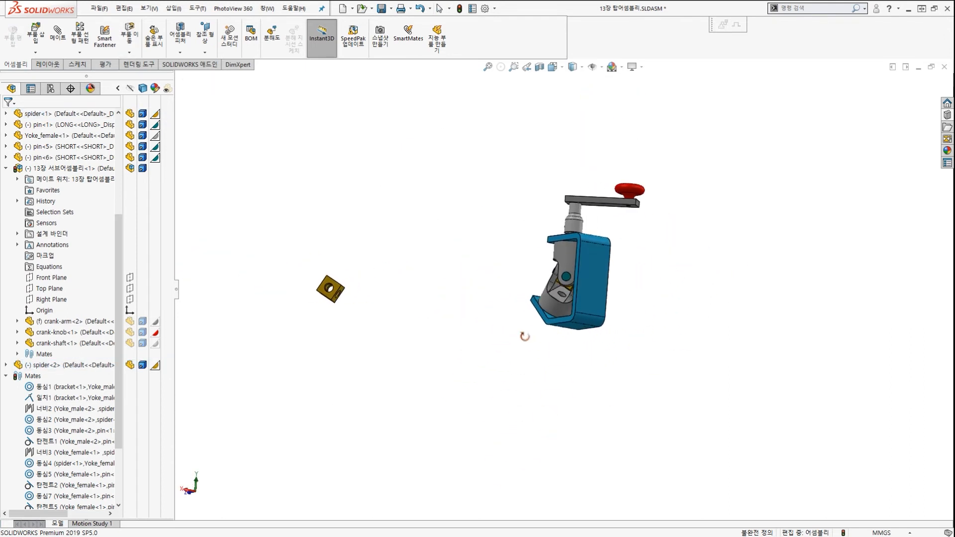
{"action": "left_click_drag", "start_coordinate": [334, 287], "coordinate": [552, 270]}
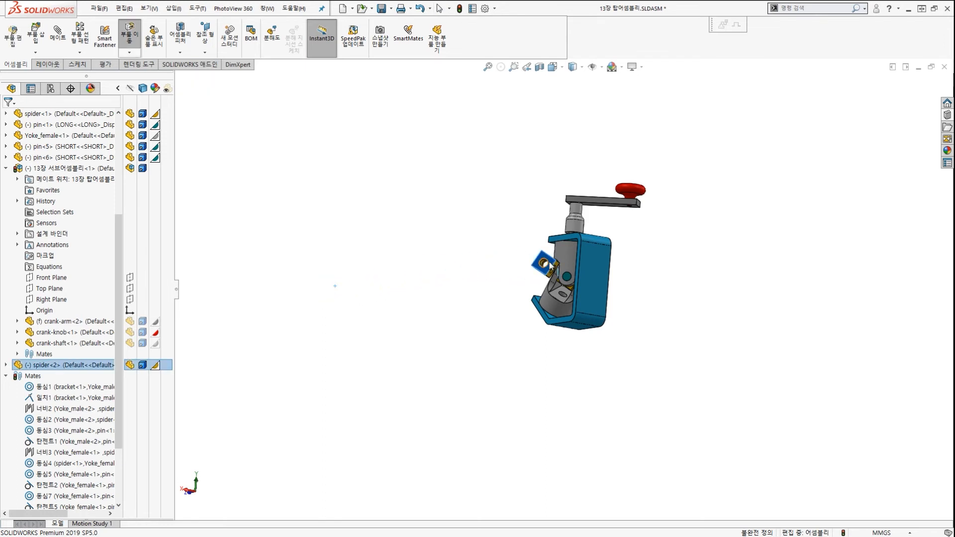
{"action": "left_click", "coordinate": [661, 314]}
{"action": "middle_click_drag", "start_coordinate": [661, 314], "coordinate": [628, 293]}
{"action": "scroll", "coordinate": [624, 279], "scroll_direction": "down", "scroll_amount": 4}
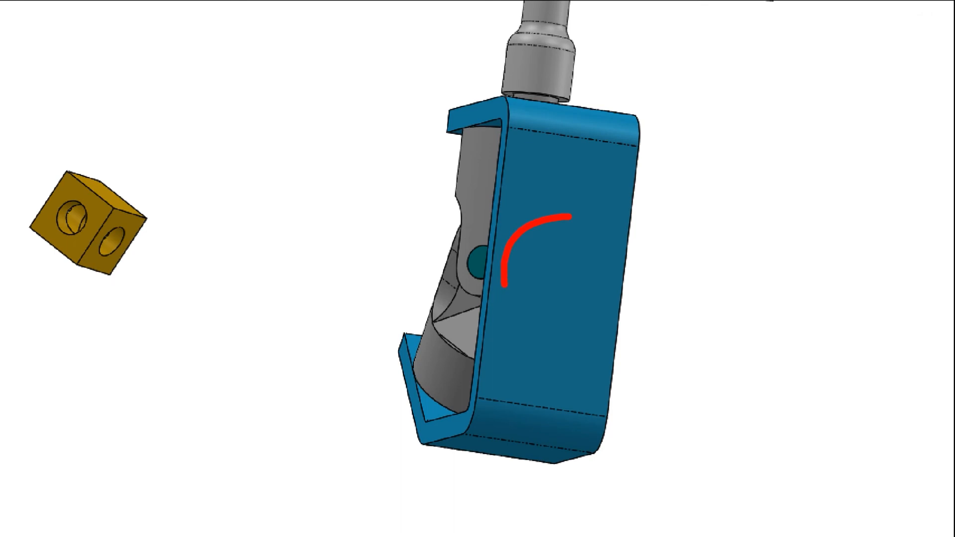
{"action": "mouse_move", "coordinate": [504, 285]}
{"action": "left_mouse_down"}
{"action": "mouse_move", "coordinate": [630, 279]}
{"action": "mouse_move", "coordinate": [558, 223]}
{"action": "left_mouse_up"}
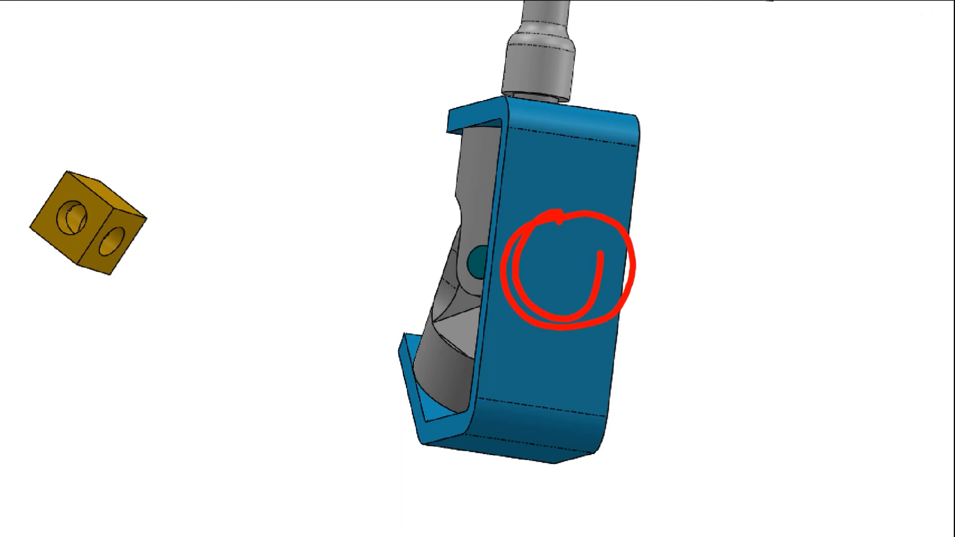
{"action": "mouse_move", "coordinate": [571, 126]}
{"action": "left_mouse_down"}
{"action": "mouse_move", "coordinate": [572, 181]}
{"action": "mouse_move", "coordinate": [569, 127]}
{"action": "left_mouse_up"}
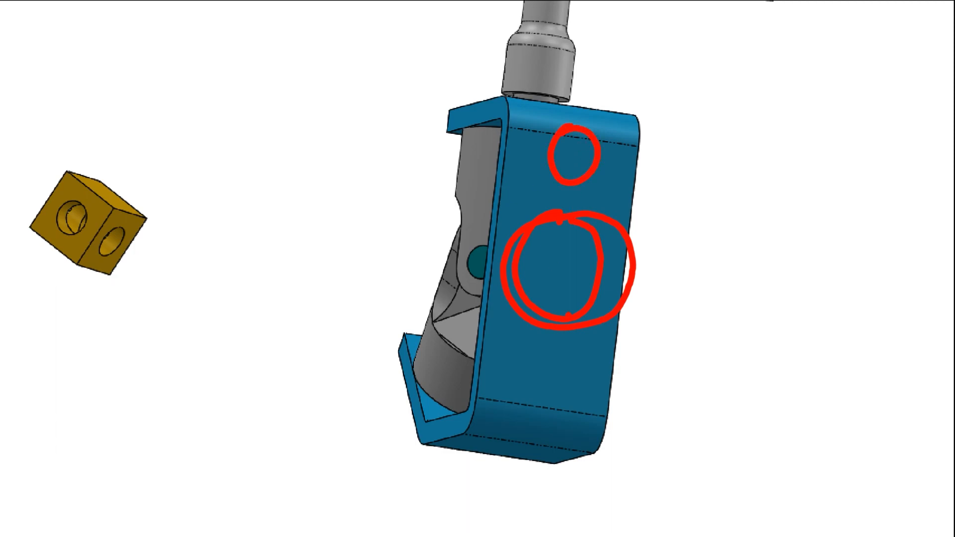
{"action": "key", "text": "Escape"}
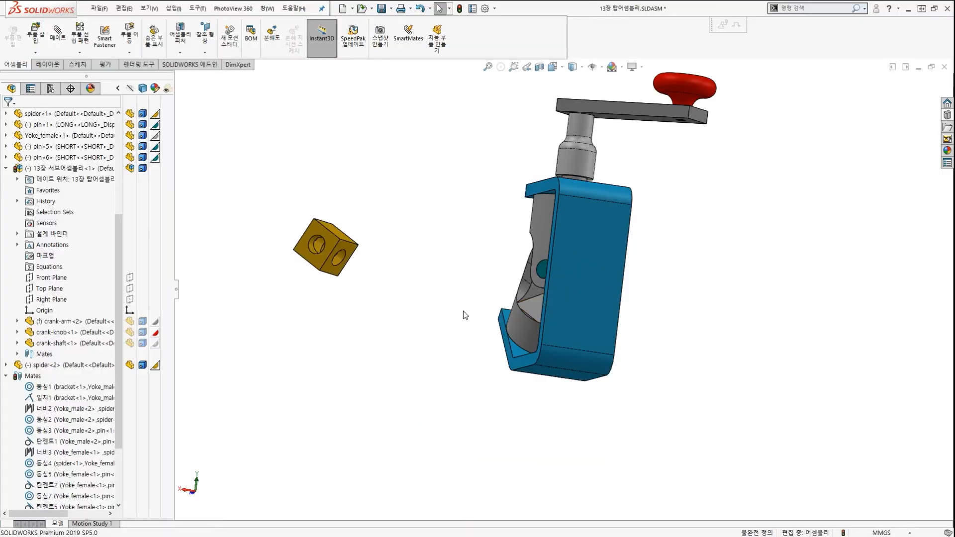
{"action": "left_click_drag", "start_coordinate": [566, 193], "coordinate": [555, 234]}
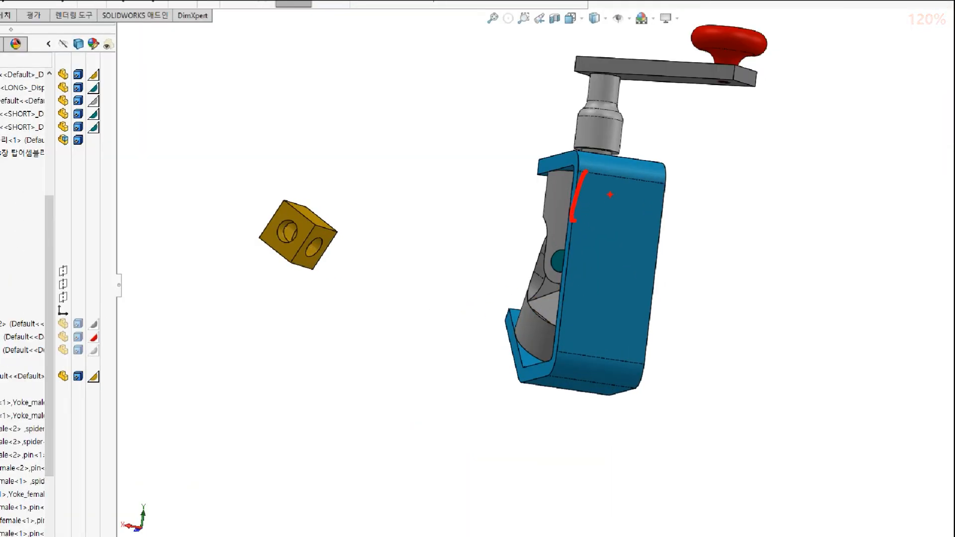
{"action": "left_click_drag", "start_coordinate": [610, 195], "coordinate": [576, 251]}
{"action": "left_click_drag", "start_coordinate": [628, 210], "coordinate": [611, 251]}
{"action": "left_click_drag", "start_coordinate": [646, 228], "coordinate": [637, 240]}
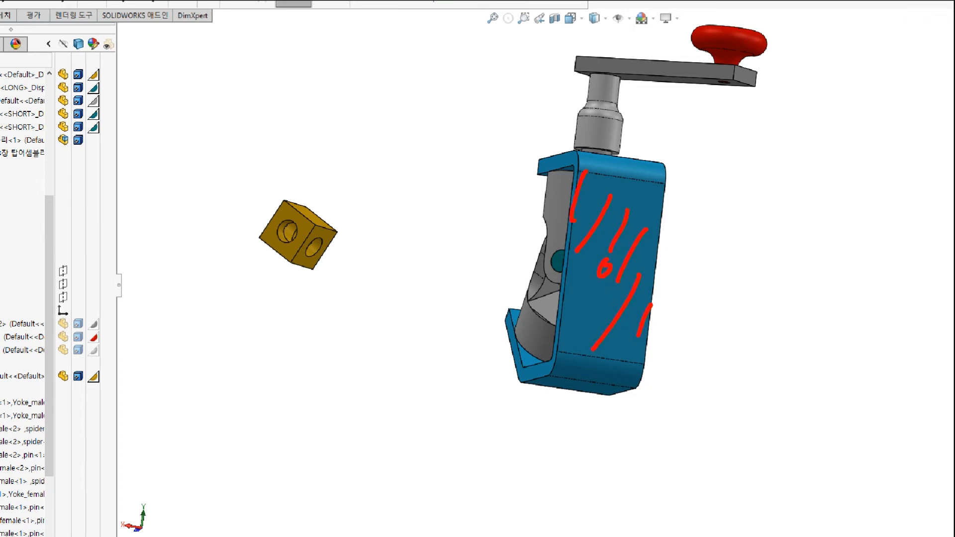
{"action": "mouse_move", "coordinate": [285, 196]}
{"action": "left_mouse_down"}
{"action": "mouse_move", "coordinate": [320, 251]}
{"action": "mouse_move", "coordinate": [273, 215]}
{"action": "mouse_move", "coordinate": [595, 278]}
{"action": "left_mouse_up"}
{"action": "left_click_drag", "start_coordinate": [282, 243], "coordinate": [594, 241]}
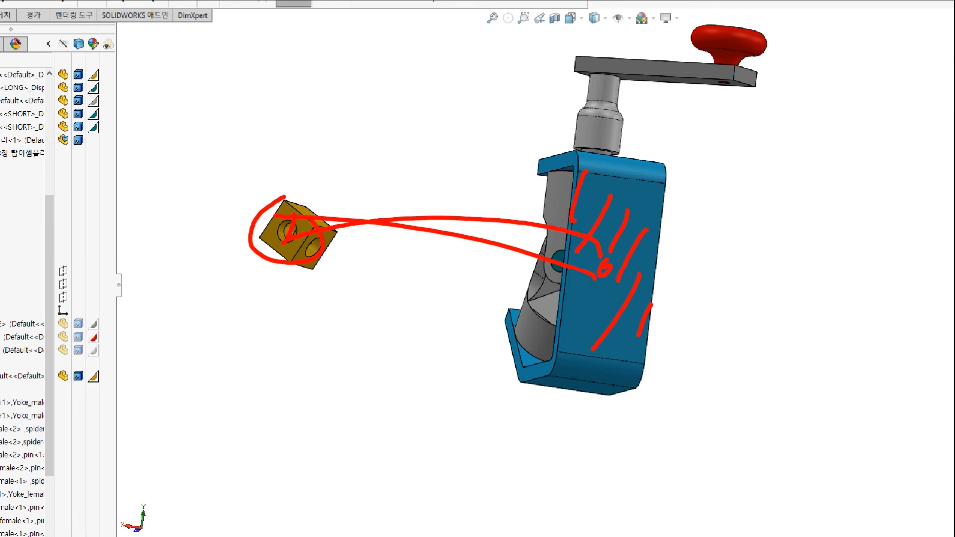
{"action": "key", "text": "Escape"}
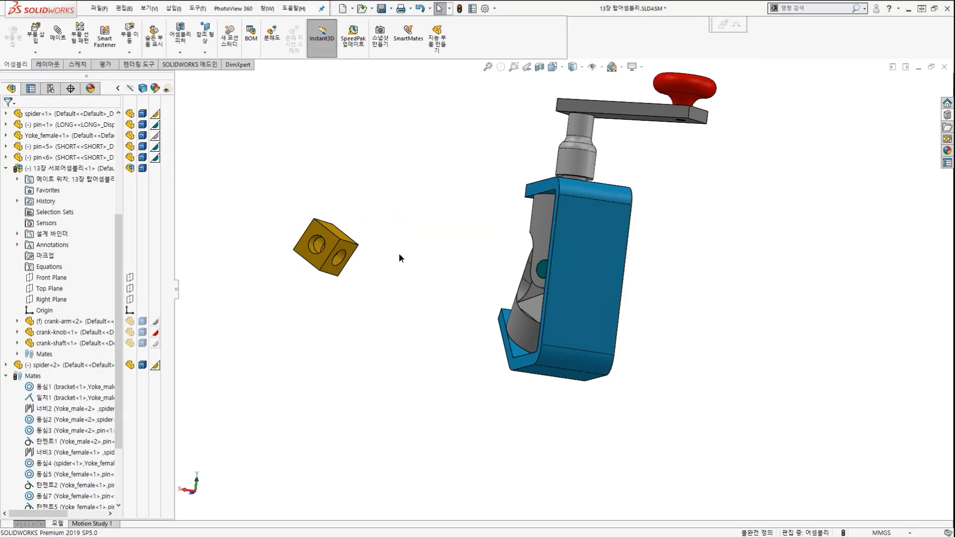
Move the copied spider block closer to the bracket's back face
{"action": "middle_click_drag", "start_coordinate": [399, 254], "coordinate": [390, 284]}
{"action": "left_click_drag", "start_coordinate": [281, 284], "coordinate": [448, 247]}
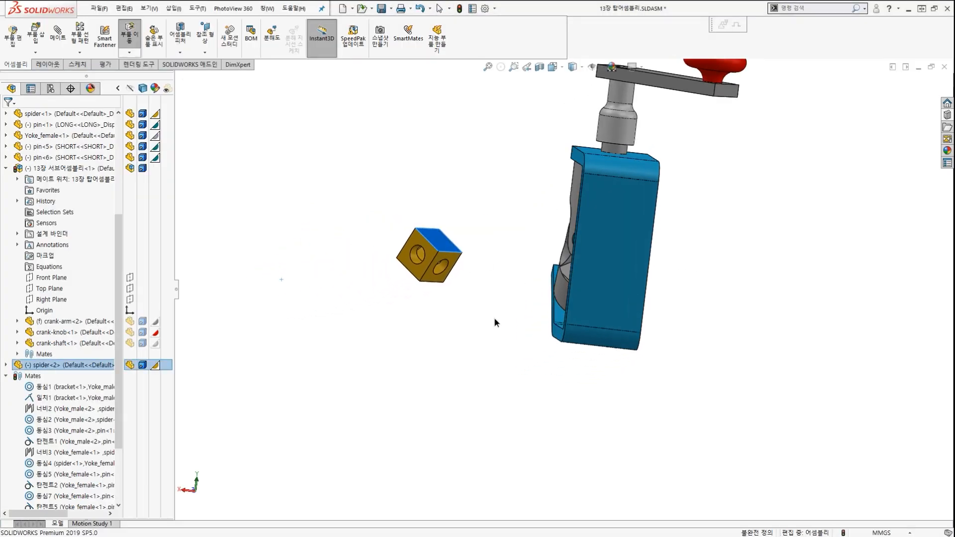
{"action": "right_click_drag", "start_coordinate": [505, 258], "coordinate": [517, 282]}
{"action": "scroll", "coordinate": [497, 286], "scroll_direction": "down", "scroll_amount": 2}
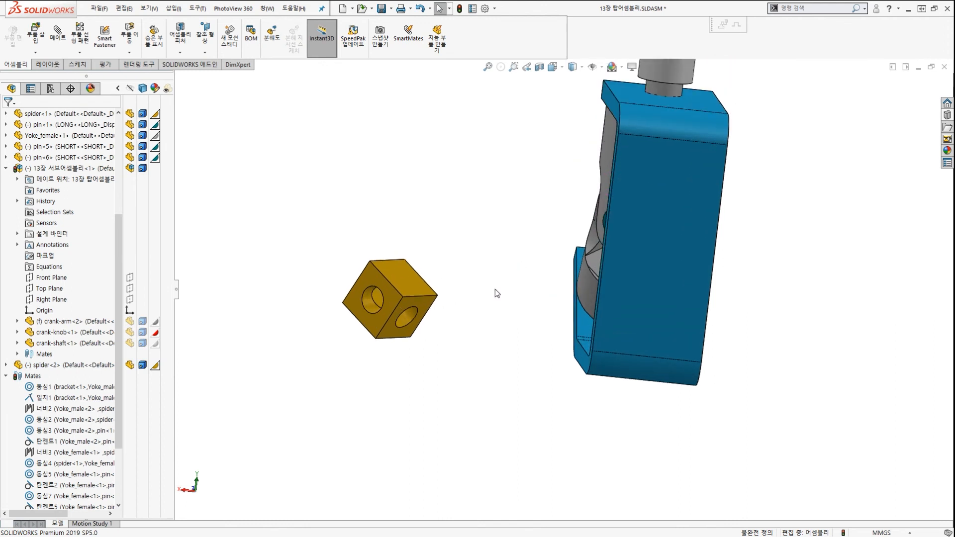
Add a profile center mate between the copied spider block's upper face and the bracket's large flat back face
{"action": "left_click", "coordinate": [401, 273]}
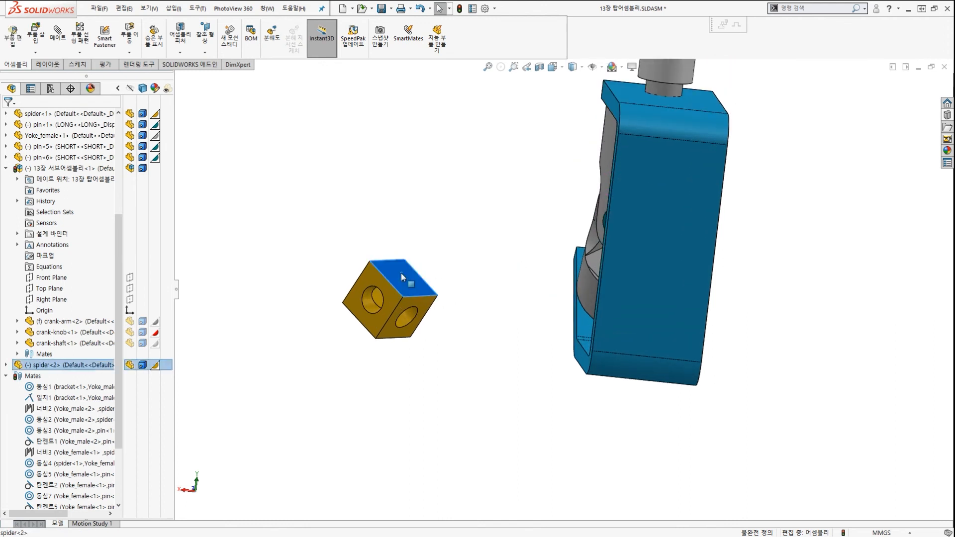
{"action": "left_click", "coordinate": [667, 215], "text": "ctrl"}
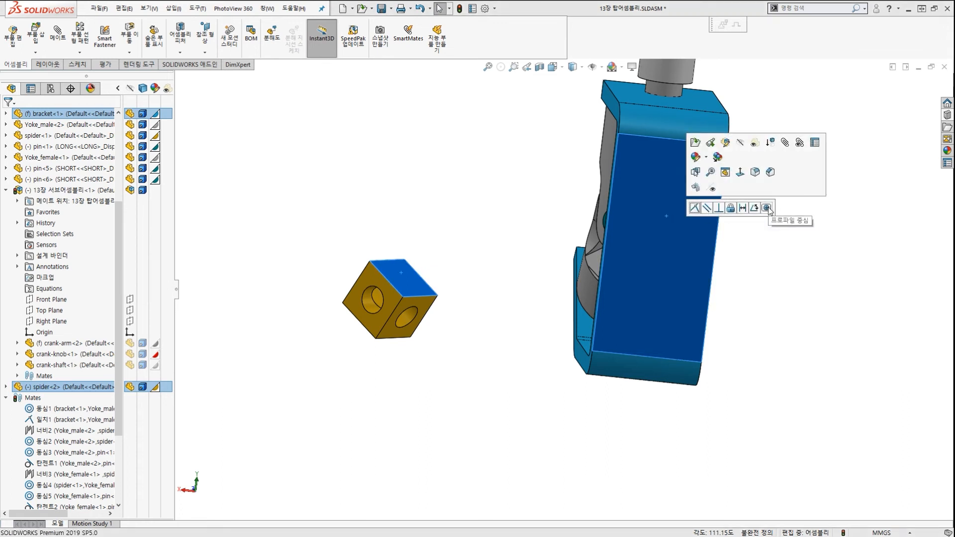
{"action": "left_click", "coordinate": [767, 208]}
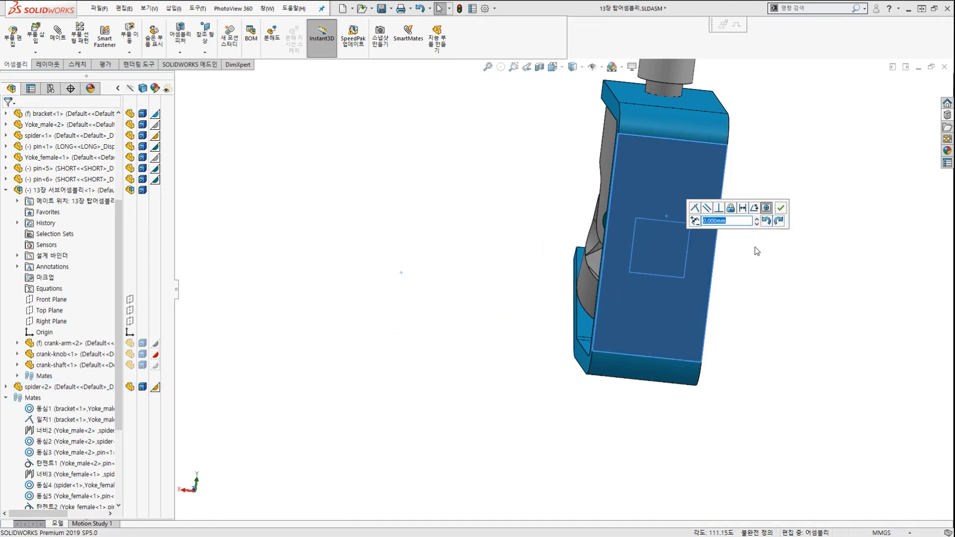
{"action": "left_click", "coordinate": [780, 209]}
Flip the alignment of the profile center mate on the copied spider block
{"action": "middle_click_drag", "start_coordinate": [783, 213], "coordinate": [728, 328]}
{"action": "scroll", "coordinate": [677, 257], "scroll_direction": "down", "scroll_amount": 2}
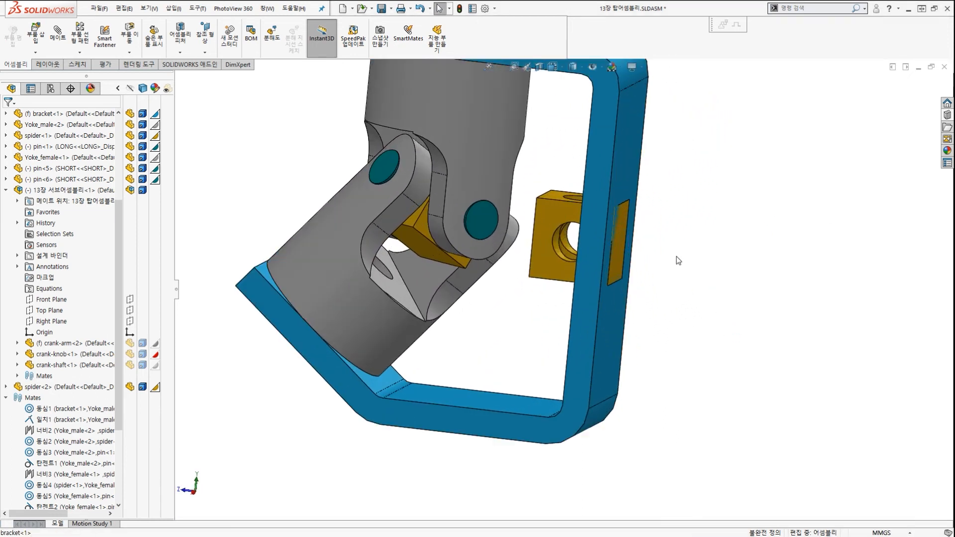
{"action": "scroll", "coordinate": [673, 257], "scroll_direction": "up", "scroll_amount": 2}
{"action": "middle_click_drag", "start_coordinate": [655, 264], "coordinate": [633, 256]}
{"action": "scroll", "coordinate": [634, 259], "scroll_direction": "down", "scroll_amount": 2}
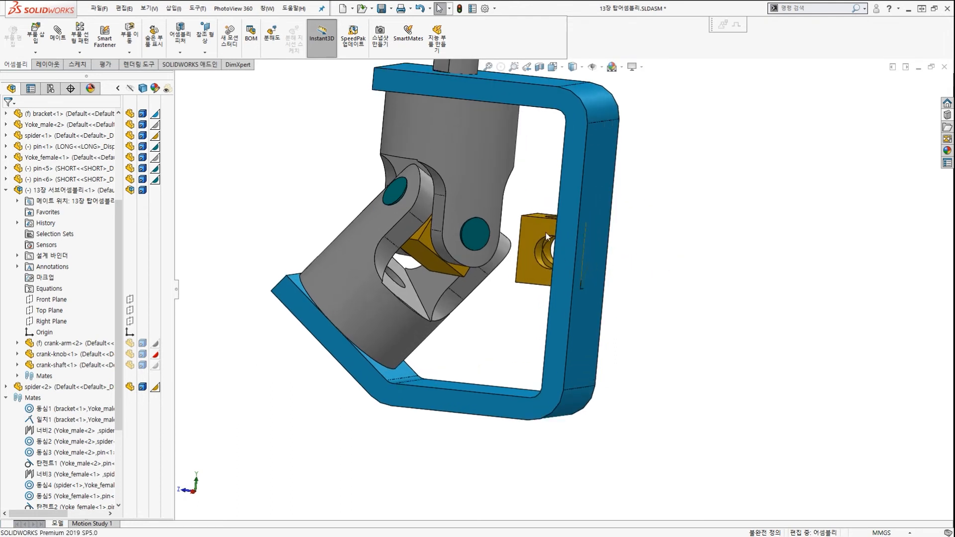
{"action": "left_click", "coordinate": [545, 228]}
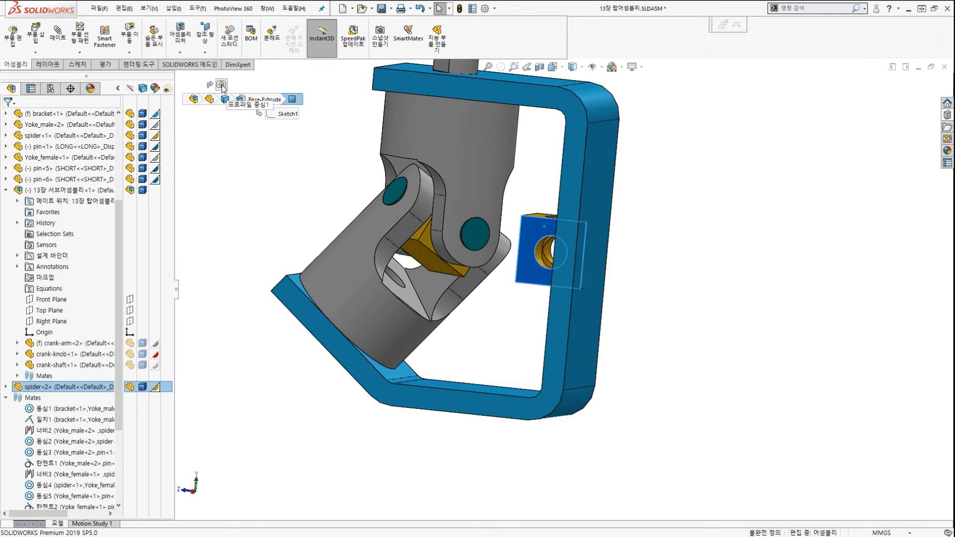
{"action": "left_click", "coordinate": [222, 86]}
{"action": "right_click", "coordinate": [222, 87]}
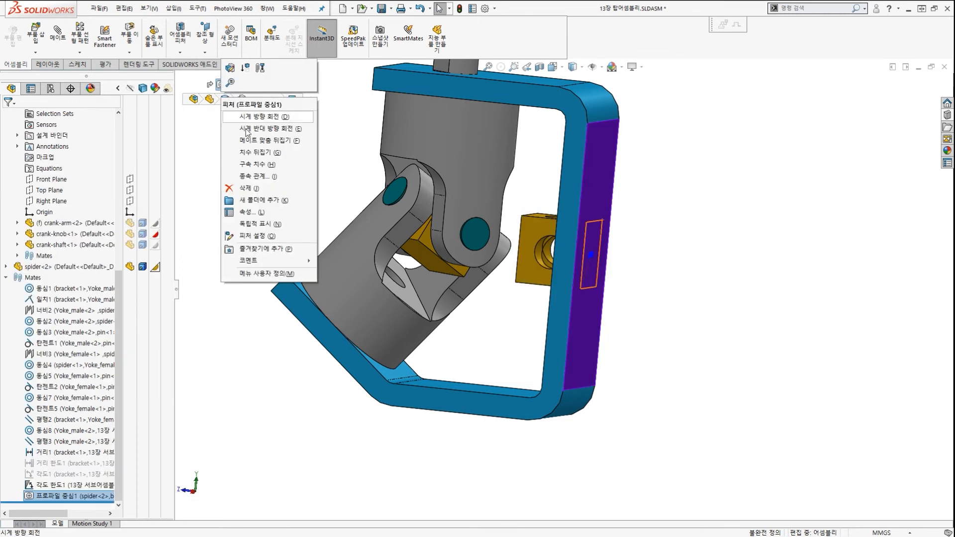
{"action": "left_click", "coordinate": [255, 142]}
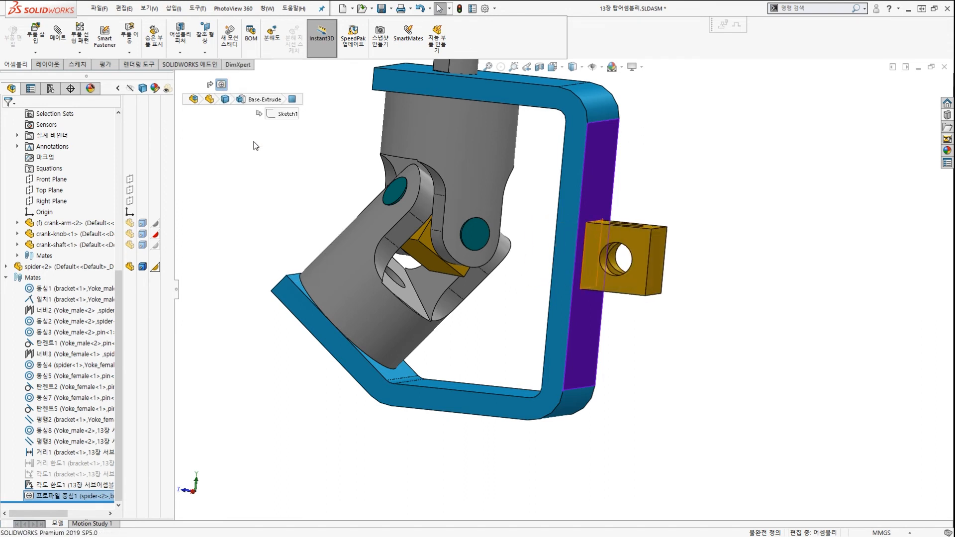
Examine how the copied spider block is centred on the bracket's back face, from behind and at an angle
{"action": "middle_click_drag", "start_coordinate": [530, 282], "coordinate": [431, 267]}
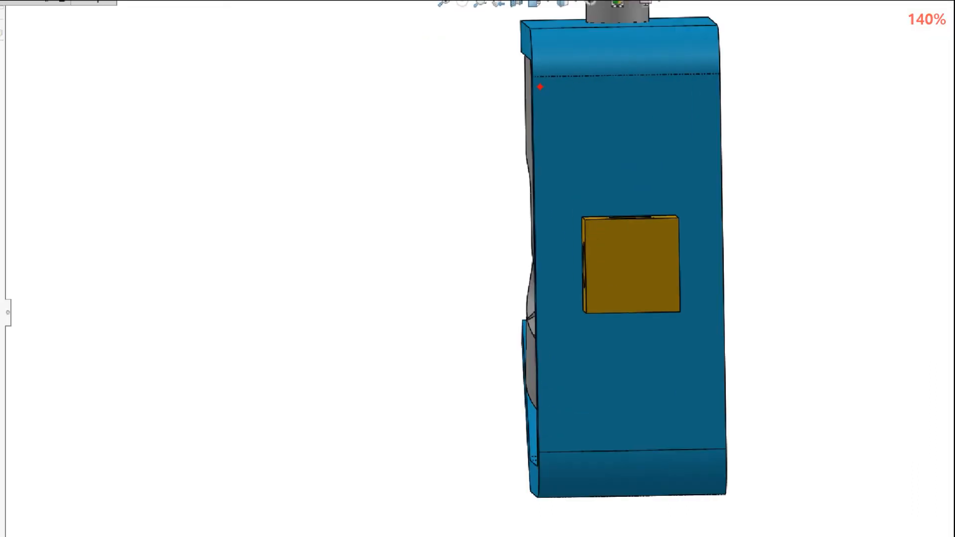
{"action": "left_click_drag", "start_coordinate": [562, 126], "coordinate": [543, 162]}
{"action": "left_click_drag", "start_coordinate": [590, 137], "coordinate": [574, 180]}
{"action": "left_click_drag", "start_coordinate": [631, 150], "coordinate": [579, 221]}
{"action": "left_click_drag", "start_coordinate": [648, 184], "coordinate": [597, 257]}
{"action": "left_click_drag", "start_coordinate": [661, 243], "coordinate": [601, 348]}
{"action": "left_click_drag", "start_coordinate": [656, 327], "coordinate": [633, 388]}
{"action": "left_click_drag", "start_coordinate": [724, 369], "coordinate": [675, 462]}
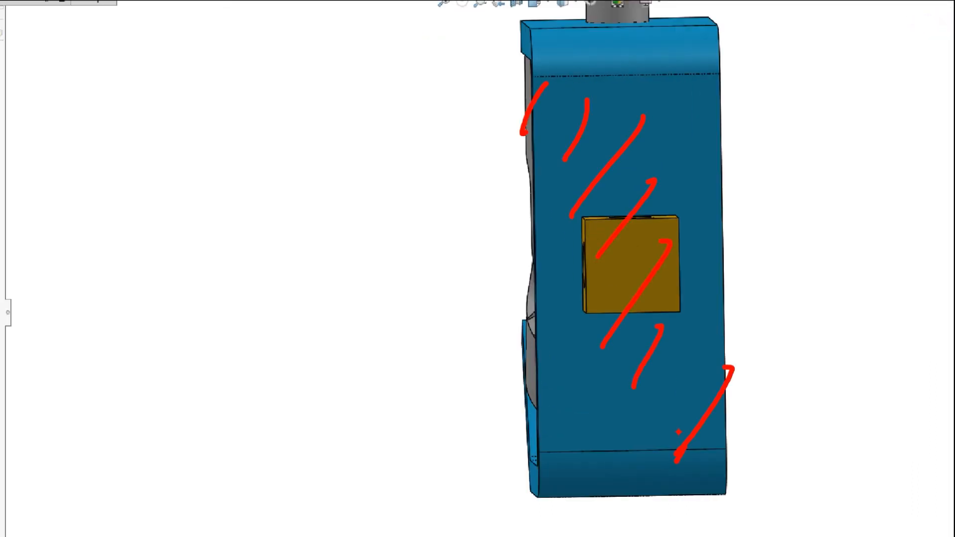
{"action": "mouse_move", "coordinate": [609, 229]}
{"action": "left_mouse_down"}
{"action": "mouse_move", "coordinate": [635, 250]}
{"action": "mouse_move", "coordinate": [642, 287]}
{"action": "left_mouse_up"}
{"action": "key", "text": "Escape"}
{"action": "middle_click_drag", "start_coordinate": [609, 286], "coordinate": [616, 283]}
{"action": "scroll", "coordinate": [616, 283], "scroll_direction": "down", "scroll_amount": 1}
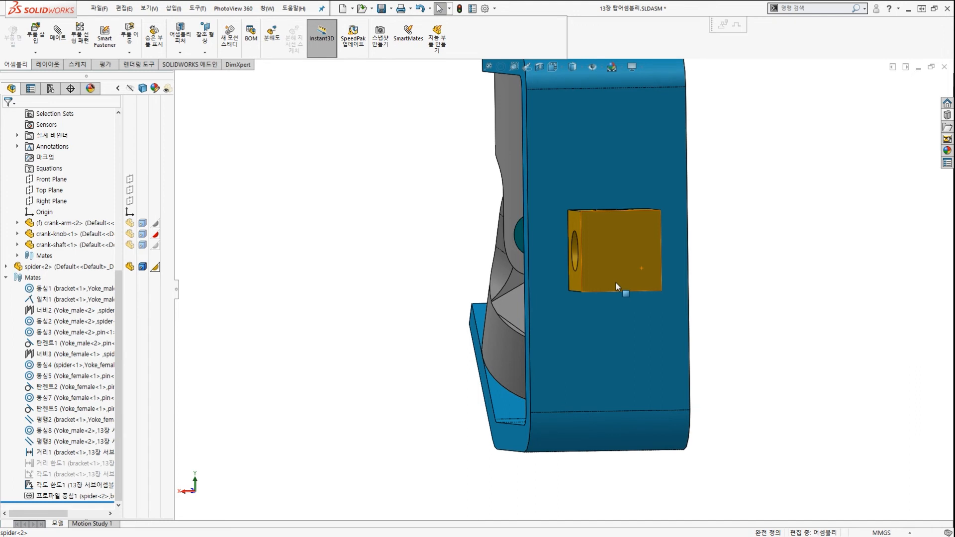
{"action": "mouse_move", "coordinate": [581, 297]}
{"action": "middle_mouse_down"}
{"action": "mouse_move", "coordinate": [646, 320]}
{"action": "mouse_move", "coordinate": [570, 295]}
{"action": "middle_mouse_up"}
{"action": "scroll", "coordinate": [577, 294], "scroll_direction": "up", "scroll_amount": 2}
{"action": "scroll", "coordinate": [593, 261], "scroll_direction": "down", "scroll_amount": 1}
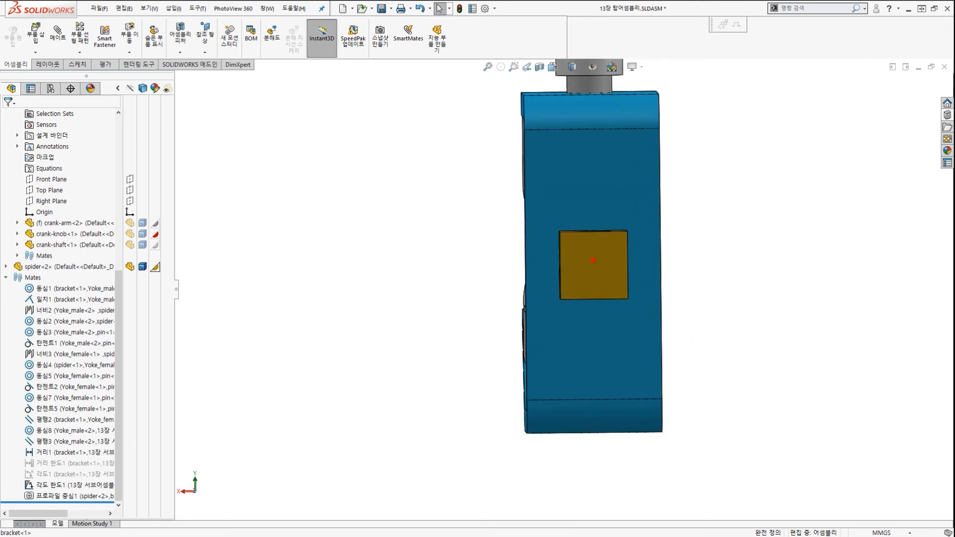
{"action": "left_click_drag", "start_coordinate": [464, 265], "coordinate": [687, 265]}
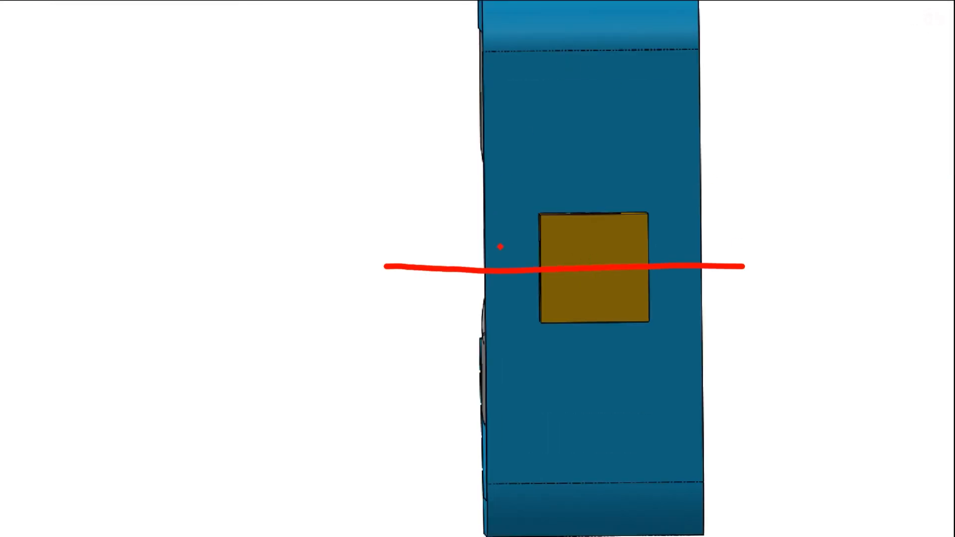
{"action": "left_click_drag", "start_coordinate": [388, 269], "coordinate": [762, 260]}
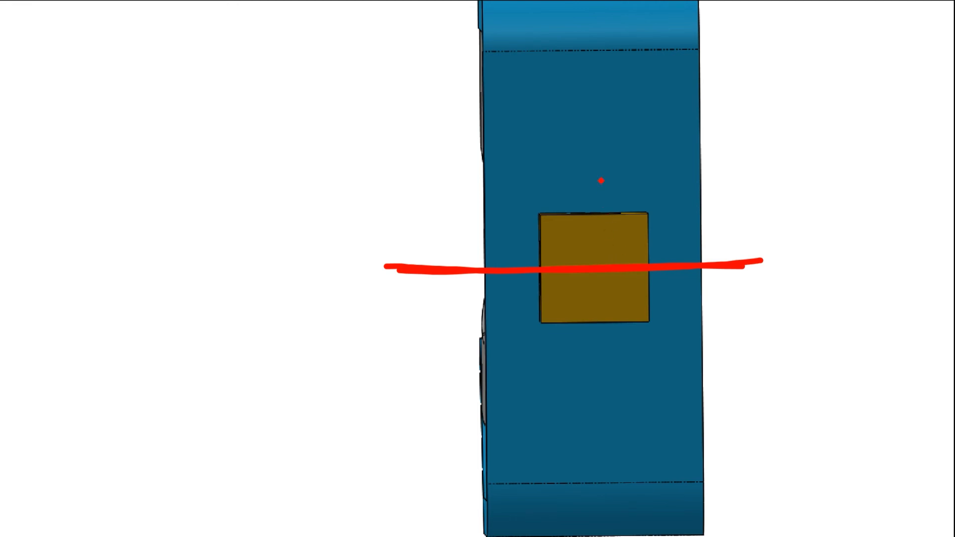
{"action": "left_click_drag", "start_coordinate": [590, 70], "coordinate": [606, 420]}
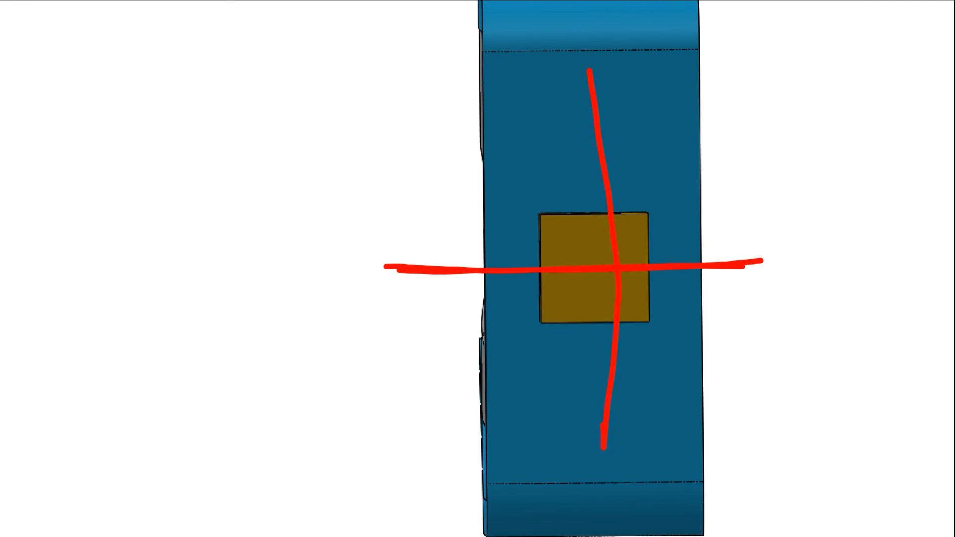
{"action": "left_click_drag", "start_coordinate": [590, 72], "coordinate": [598, 432]}
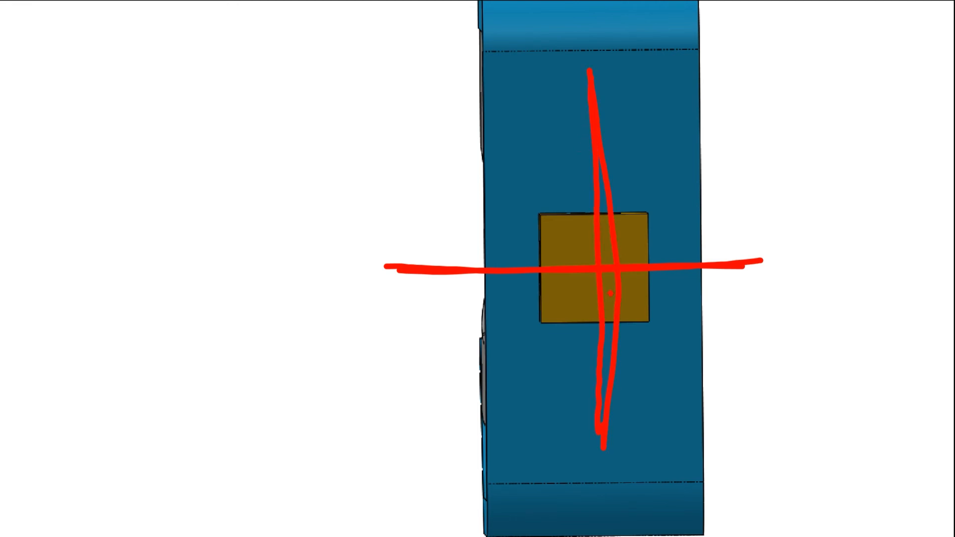
{"action": "key", "text": "Escape"}
{"action": "middle_click_drag", "start_coordinate": [603, 290], "coordinate": [630, 301]}
{"action": "scroll", "coordinate": [546, 259], "scroll_direction": "down", "scroll_amount": 3}
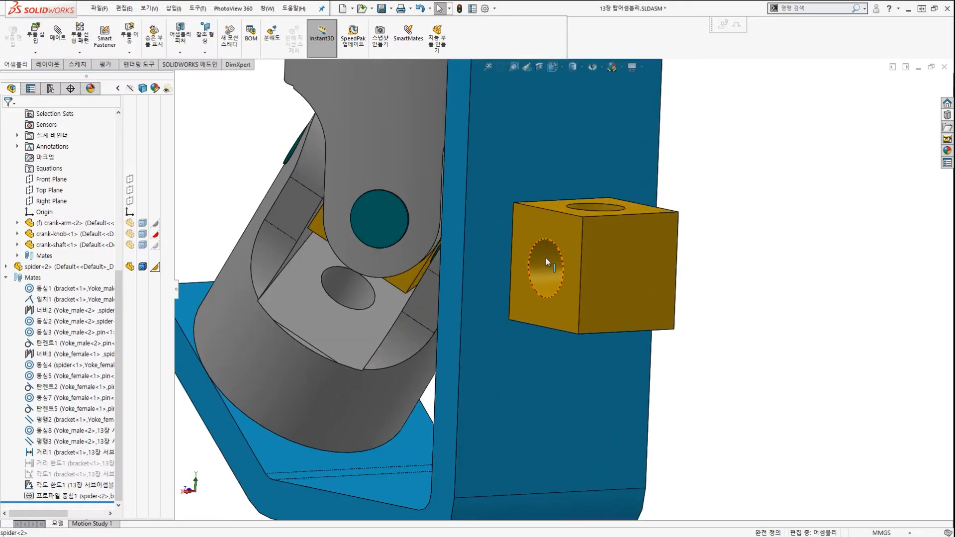
{"action": "left_click_drag", "start_coordinate": [408, 181], "coordinate": [486, 200], "text": "ctrl+shift"}
{"action": "key", "text": "Escape"}
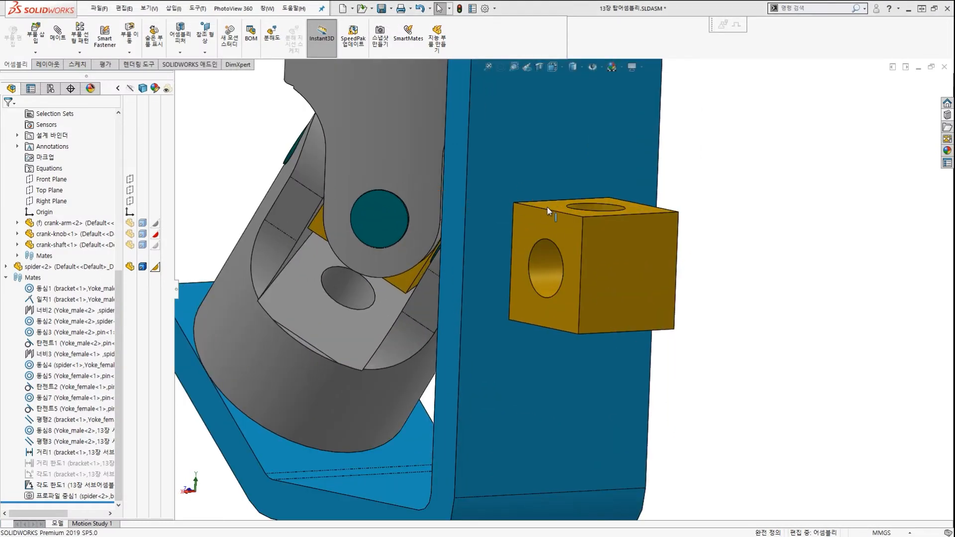
{"action": "scroll", "coordinate": [547, 207], "scroll_direction": "up", "scroll_amount": 4}
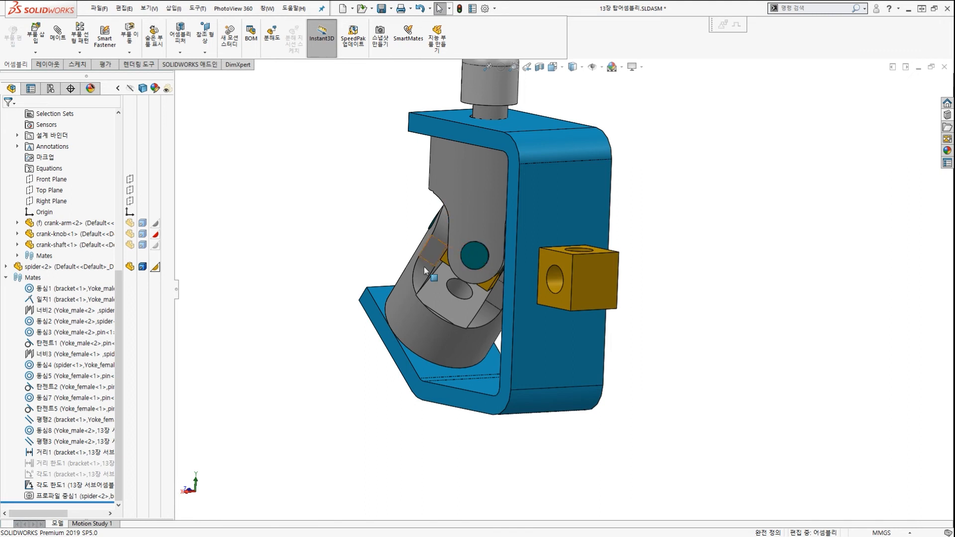
Edit the profile center mate between the spider copy and the bracket, setting a 5 mm offset with the dimension direction flipped
{"action": "middle_click_drag", "start_coordinate": [560, 303], "coordinate": [541, 323]}
{"action": "scroll", "coordinate": [541, 323], "scroll_direction": "down", "scroll_amount": 2}
{"action": "left_click", "coordinate": [614, 249]}
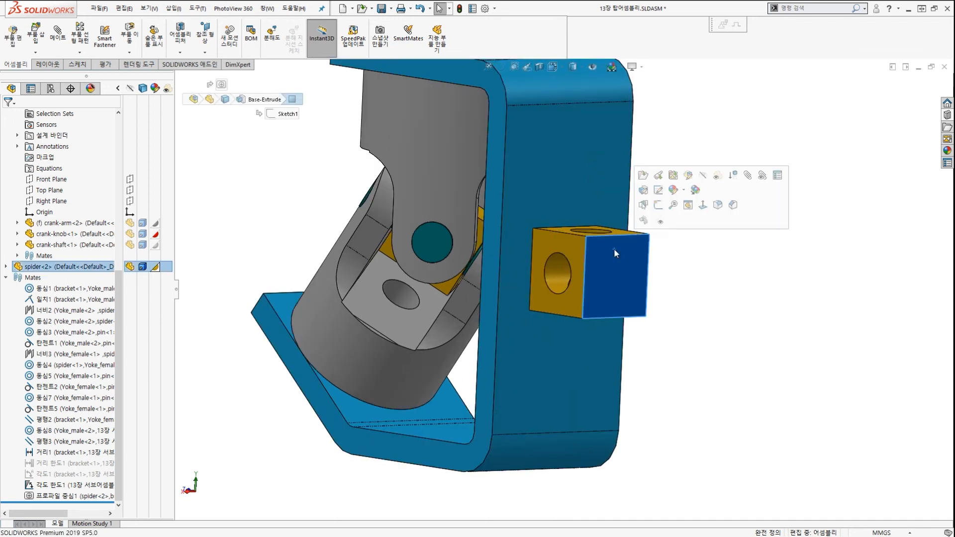
{"action": "left_click", "coordinate": [222, 87]}
{"action": "right_click", "coordinate": [222, 87]}
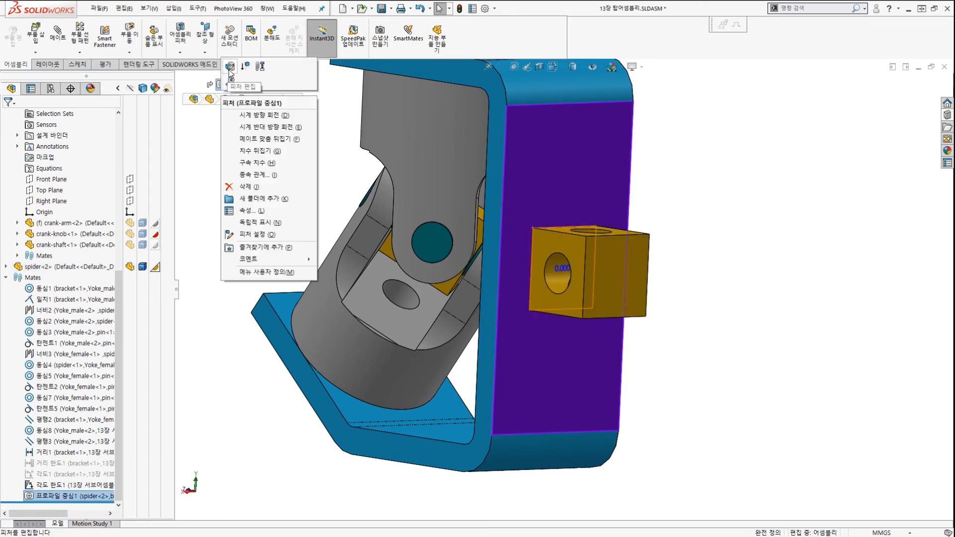
{"action": "left_click", "coordinate": [230, 71]}
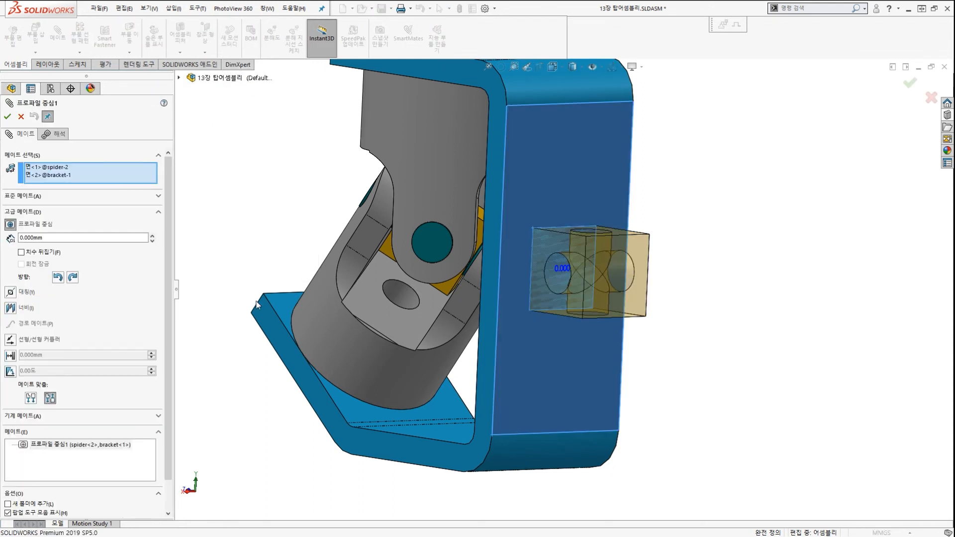
{"action": "middle_click_drag", "start_coordinate": [651, 334], "coordinate": [683, 343]}
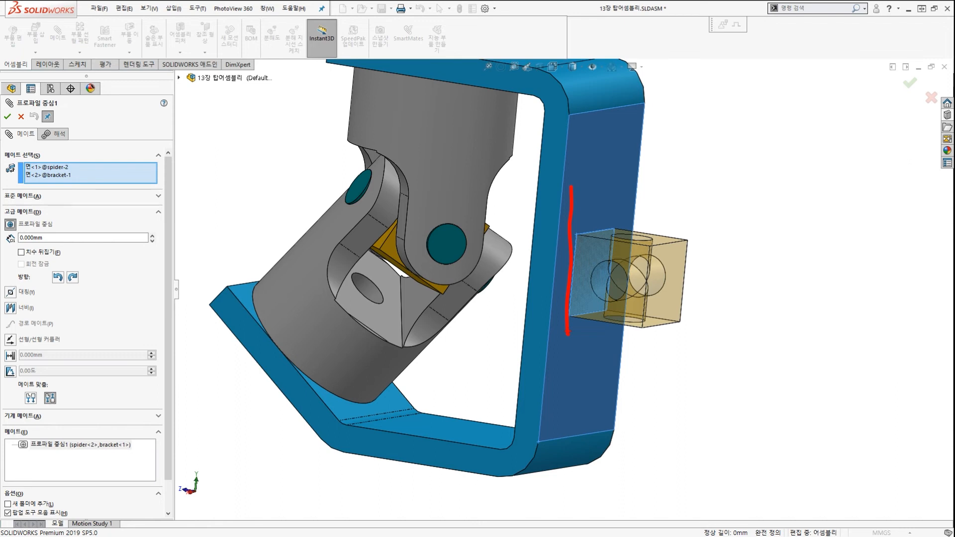
{"action": "left_click", "coordinate": [63, 238]}
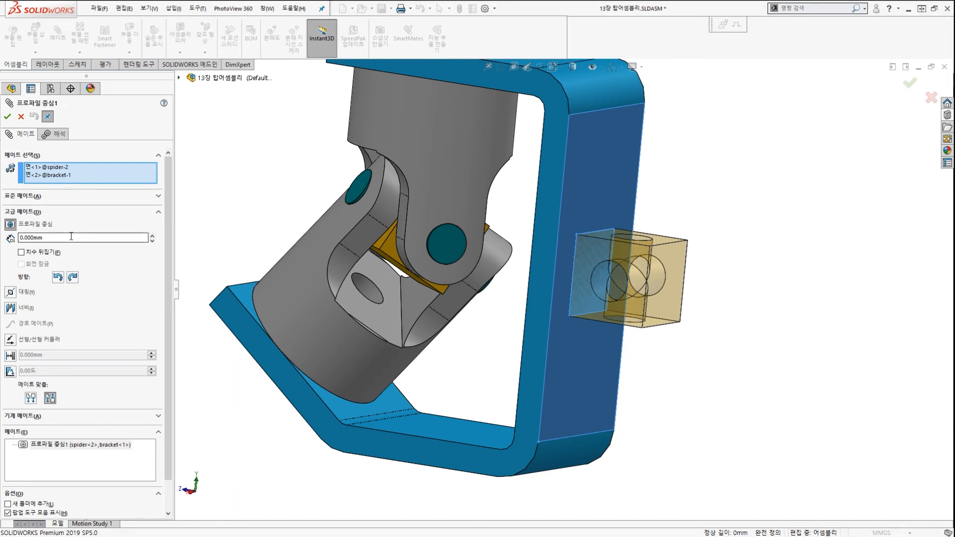
{"action": "type", "text": "5"}
{"action": "key", "text": "Return"}
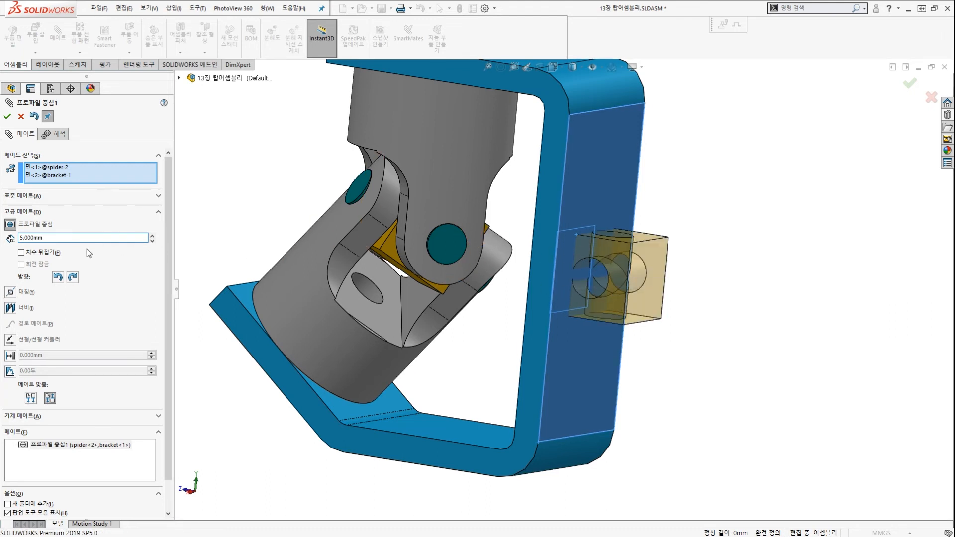
{"action": "left_click", "coordinate": [21, 253]}
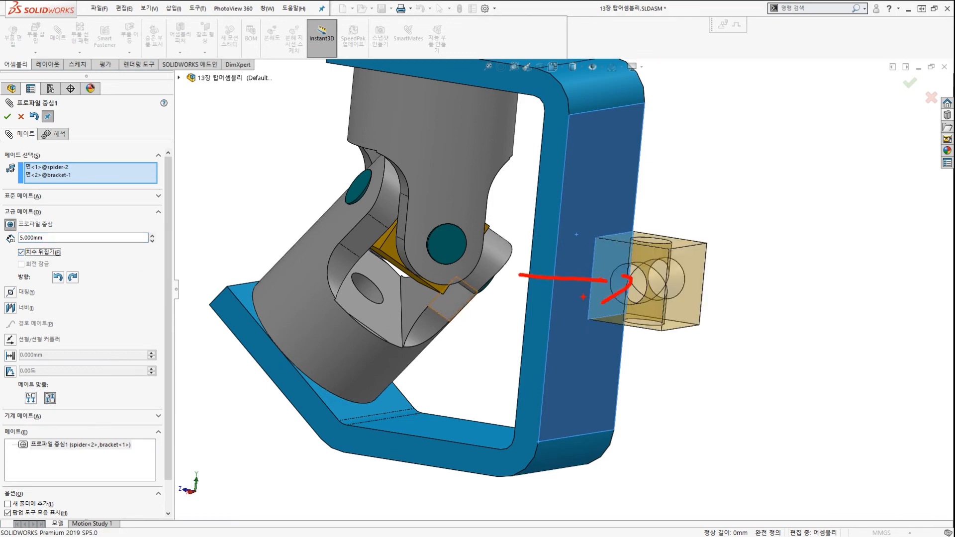
Examine the gap between the spider copy and the bracket's back face, and the orientation of the block's holes
{"action": "middle_click_drag", "start_coordinate": [517, 300], "coordinate": [593, 295]}
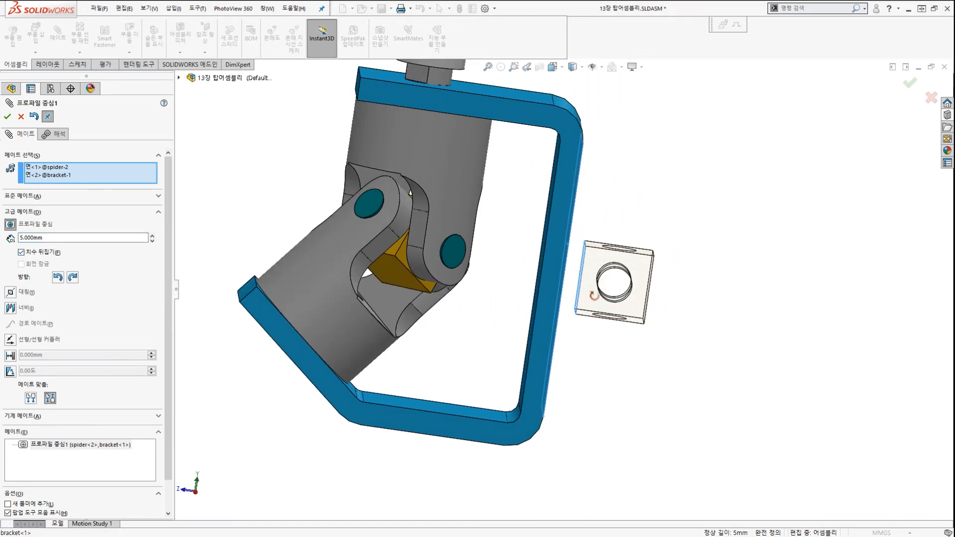
{"action": "scroll", "coordinate": [594, 295], "scroll_direction": "down", "scroll_amount": 1}
{"action": "key", "text": "ctrl+2"}
{"action": "left_click_drag", "start_coordinate": [554, 276], "coordinate": [592, 279]}
{"action": "left_click_drag", "start_coordinate": [567, 264], "coordinate": [556, 276]}
{"action": "key", "text": "Escape"}
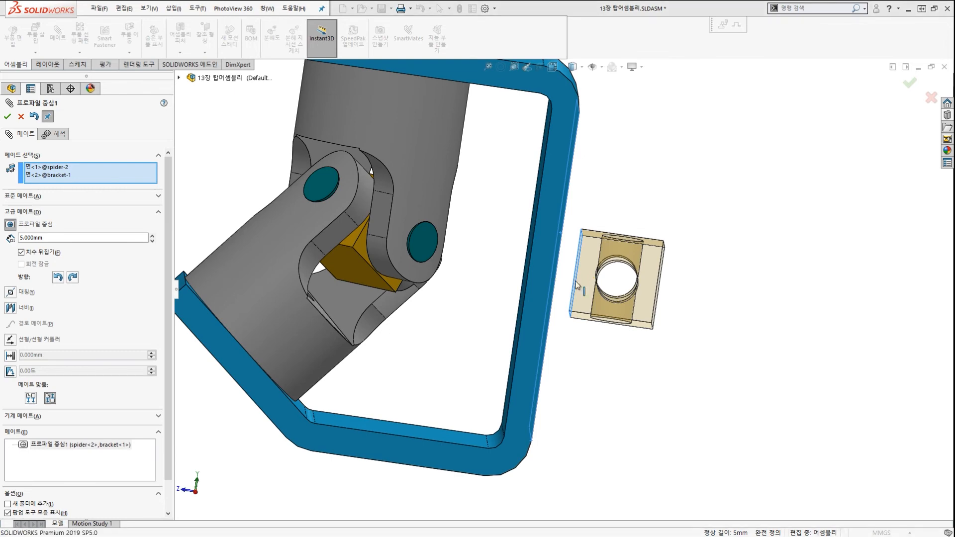
{"action": "middle_click_drag", "start_coordinate": [583, 288], "coordinate": [497, 309]}
{"action": "scroll", "coordinate": [627, 289], "scroll_direction": "down", "scroll_amount": 1}
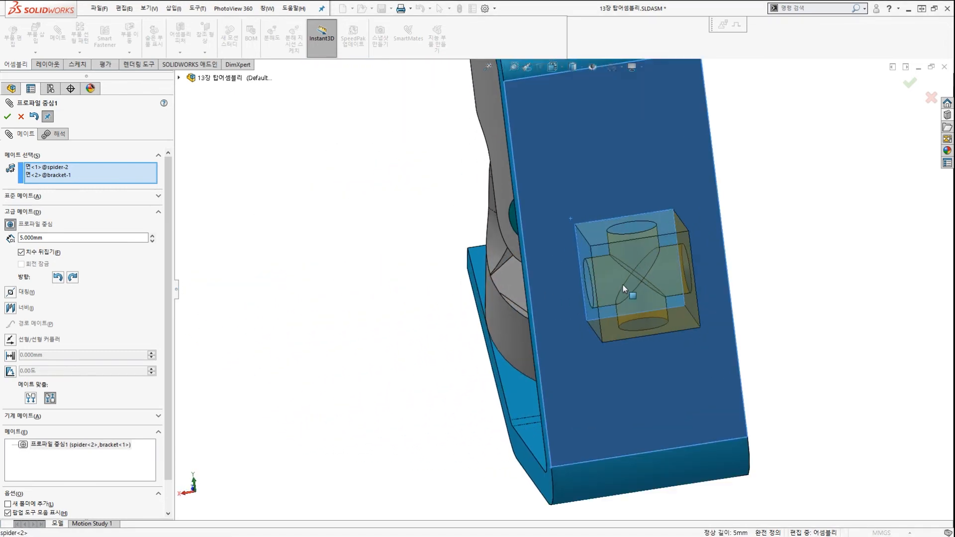
{"action": "key", "text": "ctrl+2"}
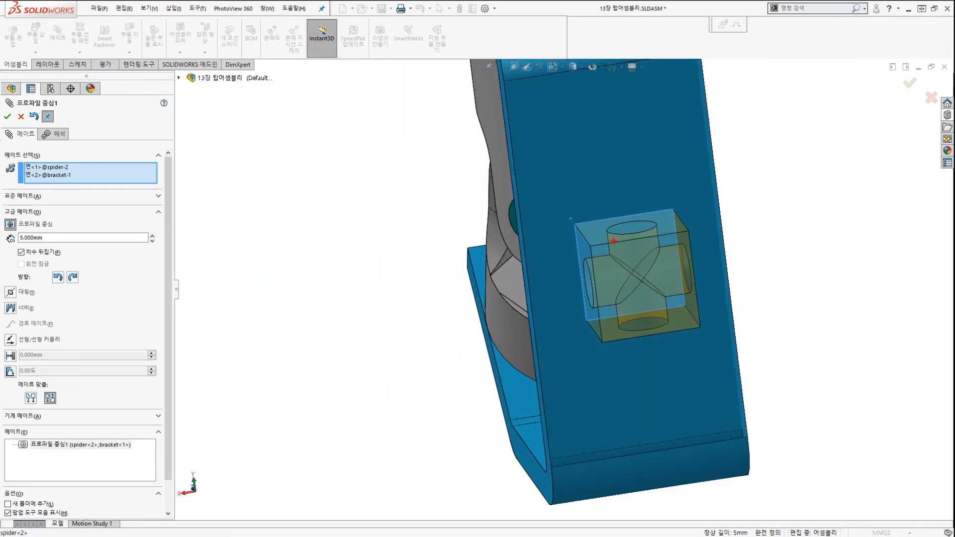
{"action": "left_click_drag", "start_coordinate": [640, 239], "coordinate": [666, 227]}
{"action": "mouse_move", "coordinate": [705, 245]}
{"action": "left_mouse_down"}
{"action": "mouse_move", "coordinate": [686, 268]}
{"action": "mouse_move", "coordinate": [716, 276]}
{"action": "left_mouse_up"}
{"action": "left_click_drag", "start_coordinate": [653, 313], "coordinate": [666, 342]}
{"action": "left_click_drag", "start_coordinate": [582, 304], "coordinate": [608, 296]}
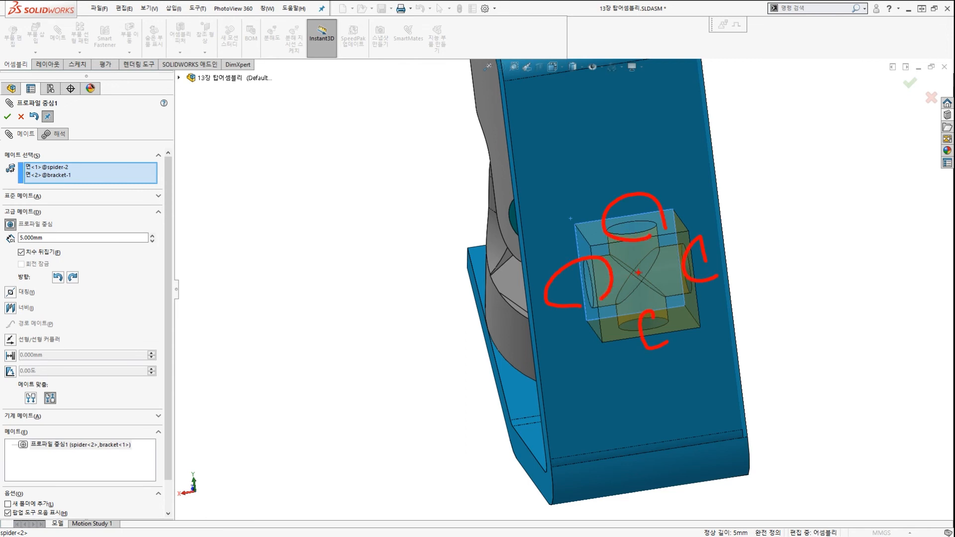
{"action": "mouse_move", "coordinate": [588, 134]}
{"action": "left_mouse_down"}
{"action": "mouse_move", "coordinate": [607, 291]}
{"action": "mouse_move", "coordinate": [790, 255]}
{"action": "mouse_move", "coordinate": [664, 210]}
{"action": "mouse_move", "coordinate": [579, 144]}
{"action": "mouse_move", "coordinate": [639, 303]}
{"action": "mouse_move", "coordinate": [648, 160]}
{"action": "left_mouse_up"}
{"action": "mouse_move", "coordinate": [505, 278]}
{"action": "left_mouse_down"}
{"action": "mouse_move", "coordinate": [630, 314]}
{"action": "mouse_move", "coordinate": [491, 256]}
{"action": "left_mouse_up"}
{"action": "key", "text": "Escape"}
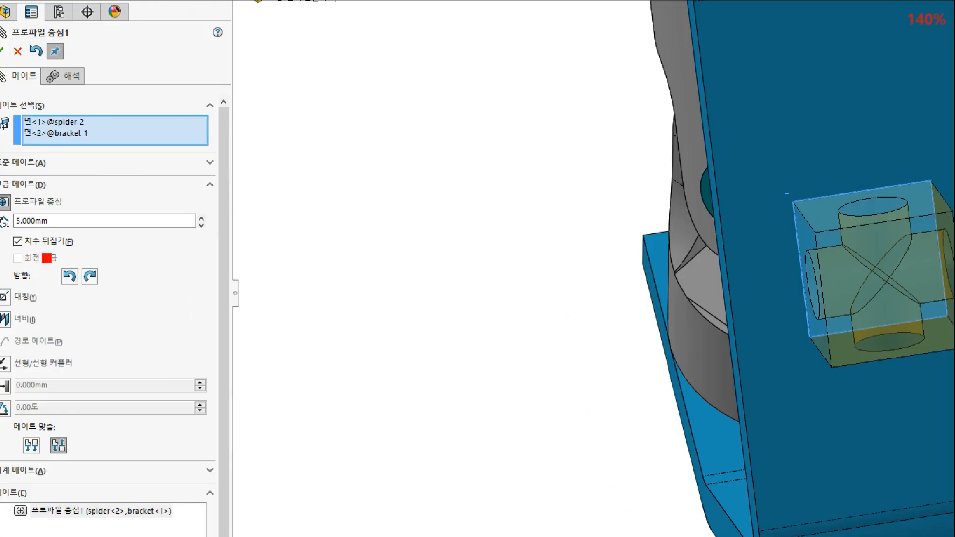
Try rotating the spider copy about its mated profile center in one direction and back in the opposite direction
{"action": "left_click_drag", "start_coordinate": [43, 255], "coordinate": [123, 309]}
{"action": "left_click_drag", "start_coordinate": [291, 258], "coordinate": [130, 274]}
{"action": "left_click_drag", "start_coordinate": [33, 351], "coordinate": [67, 291]}
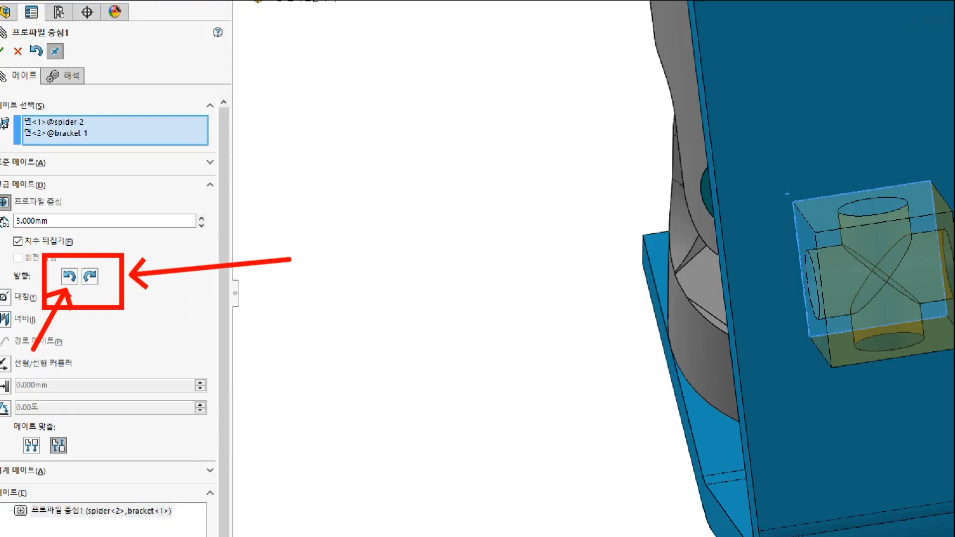
{"action": "left_click", "coordinate": [70, 276]}
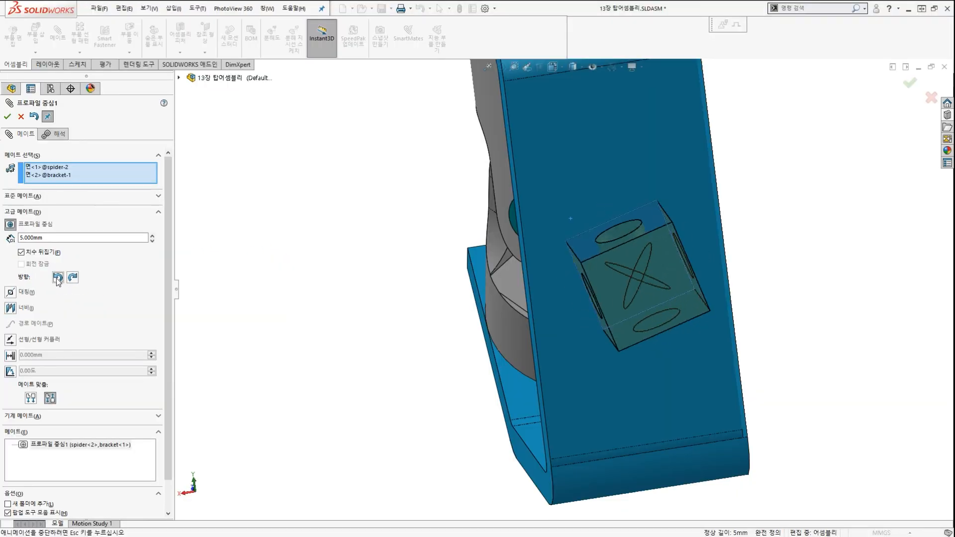
{"action": "left_click", "coordinate": [73, 280]}
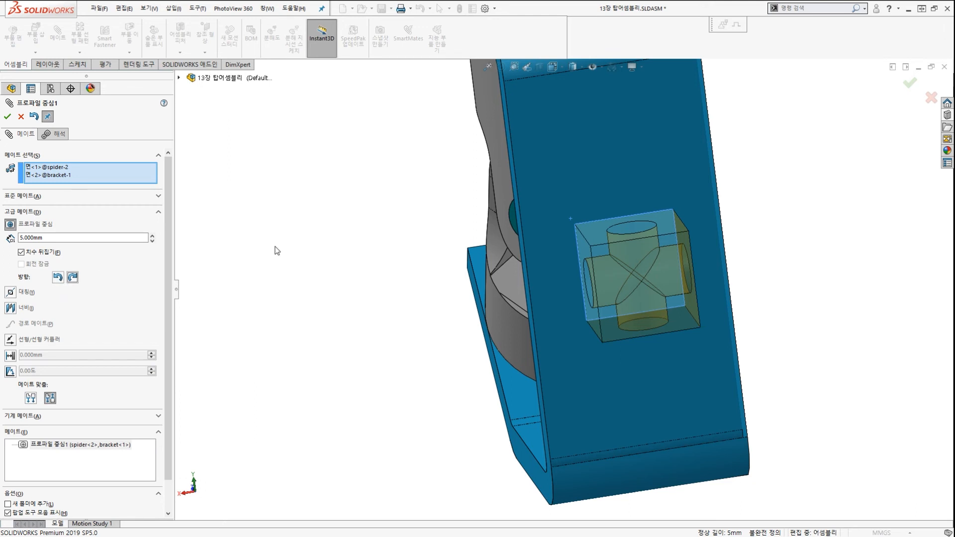
Confirm the edited profile center mate, close the Mate command and inspect the offset spider copy from the side and behind
{"action": "middle_click_drag", "start_coordinate": [361, 288], "coordinate": [405, 237]}
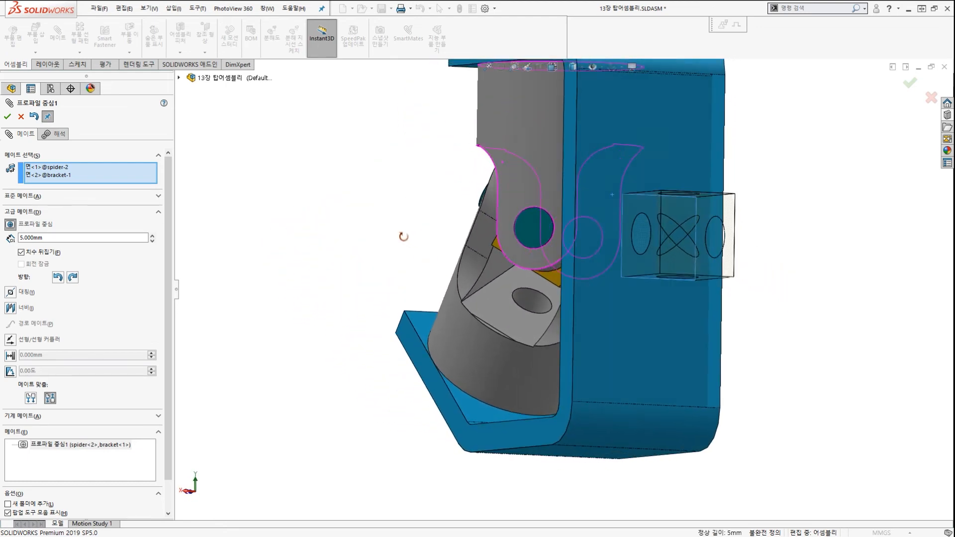
{"action": "scroll", "coordinate": [397, 235], "scroll_direction": "down", "scroll_amount": 2}
{"action": "scroll", "coordinate": [446, 253], "scroll_direction": "up", "scroll_amount": 1}
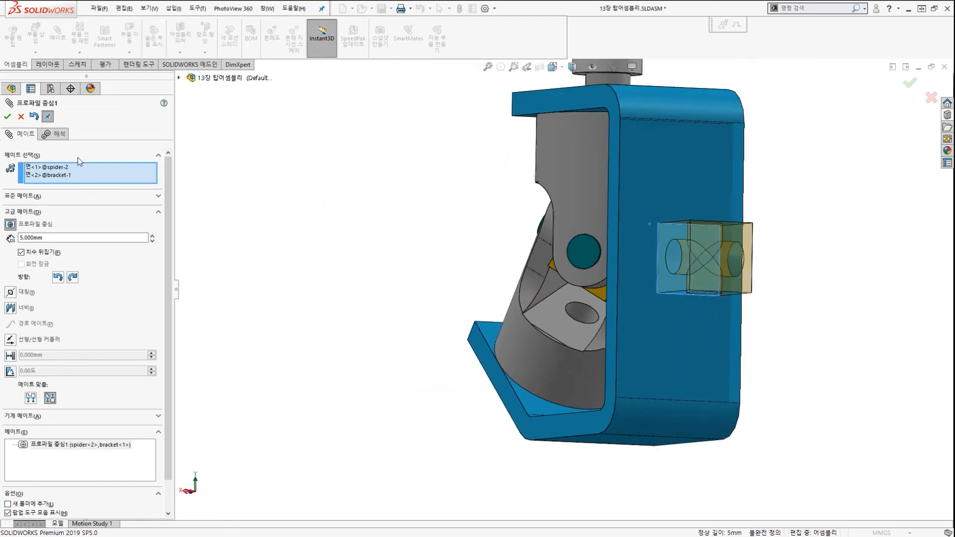
{"action": "left_click", "coordinate": [8, 118]}
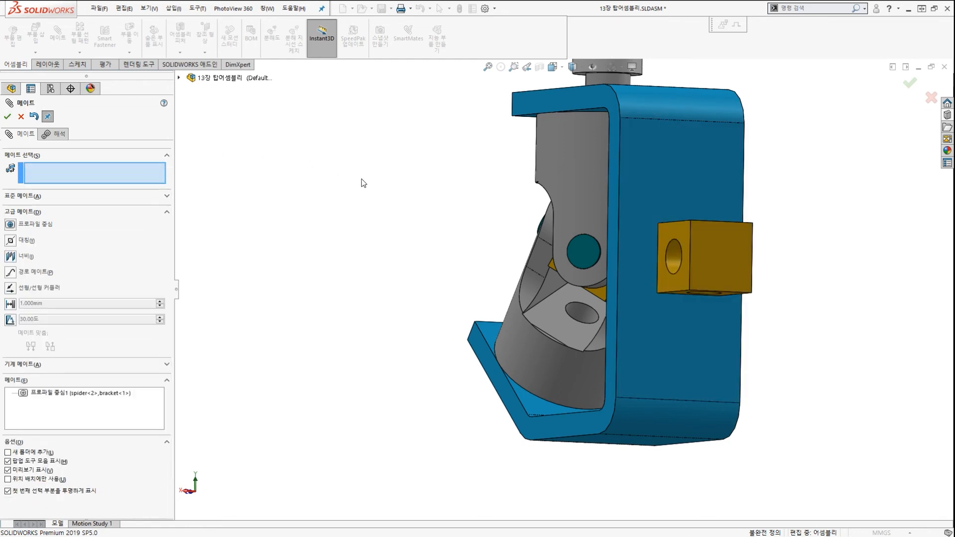
{"action": "middle_click_drag", "start_coordinate": [677, 247], "coordinate": [745, 281]}
{"action": "scroll", "coordinate": [756, 259], "scroll_direction": "down", "scroll_amount": 2}
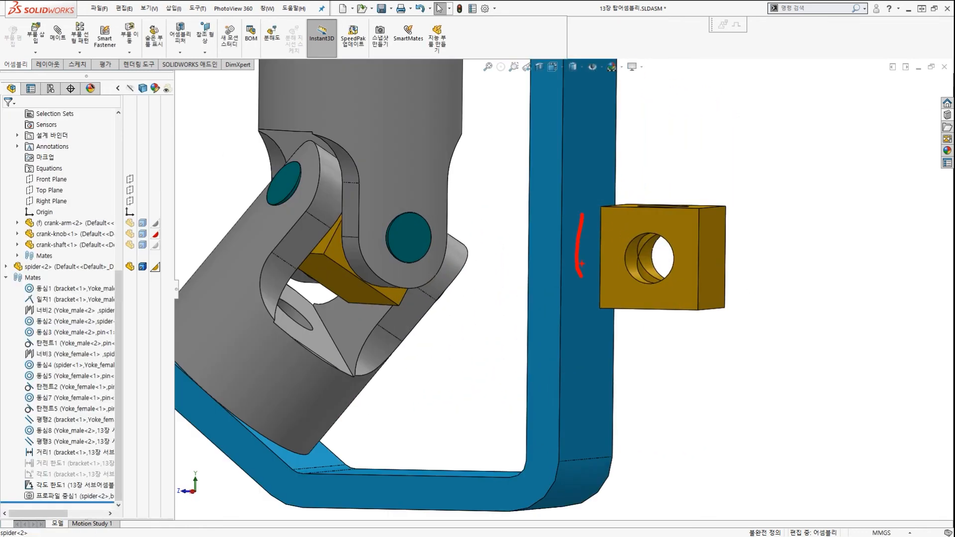
{"action": "key", "text": "Escape"}
{"action": "scroll", "coordinate": [622, 266], "scroll_direction": "up", "scroll_amount": 1}
{"action": "middle_click_drag", "start_coordinate": [691, 266], "coordinate": [607, 280]}
{"action": "left_click", "coordinate": [644, 286]}
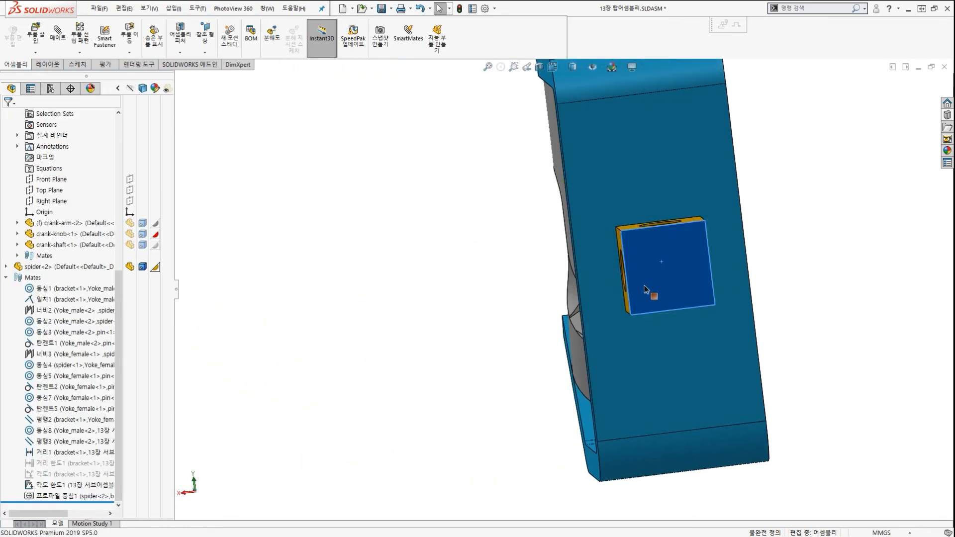
{"action": "left_click", "coordinate": [451, 299]}
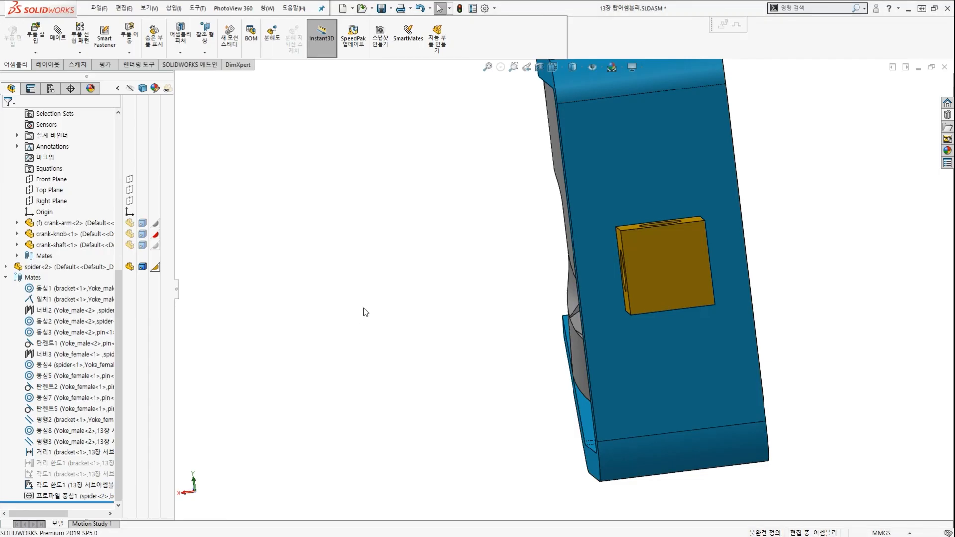
Review the Profile Center option among the advanced mates, then close the Mate command without adding a mate
{"action": "left_click", "coordinate": [58, 41]}
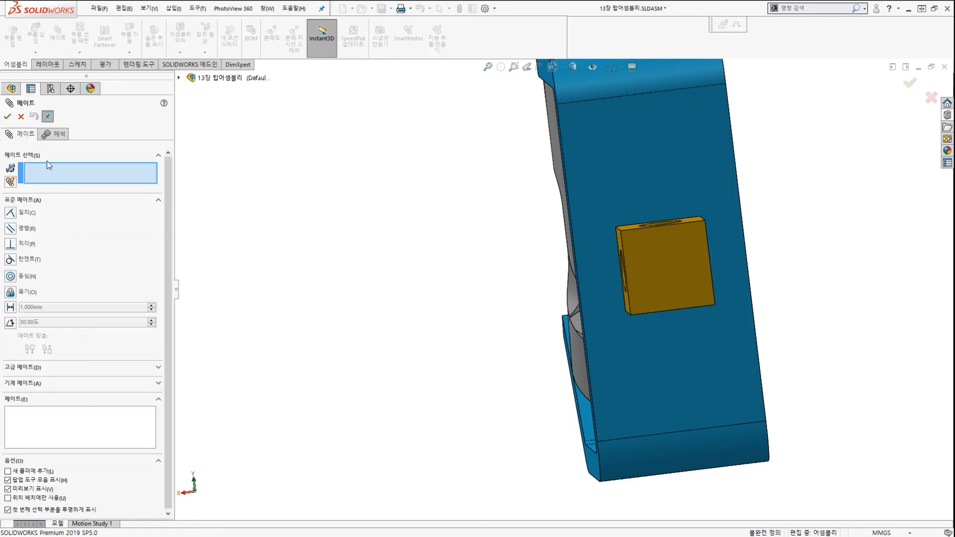
{"action": "left_click", "coordinate": [32, 370]}
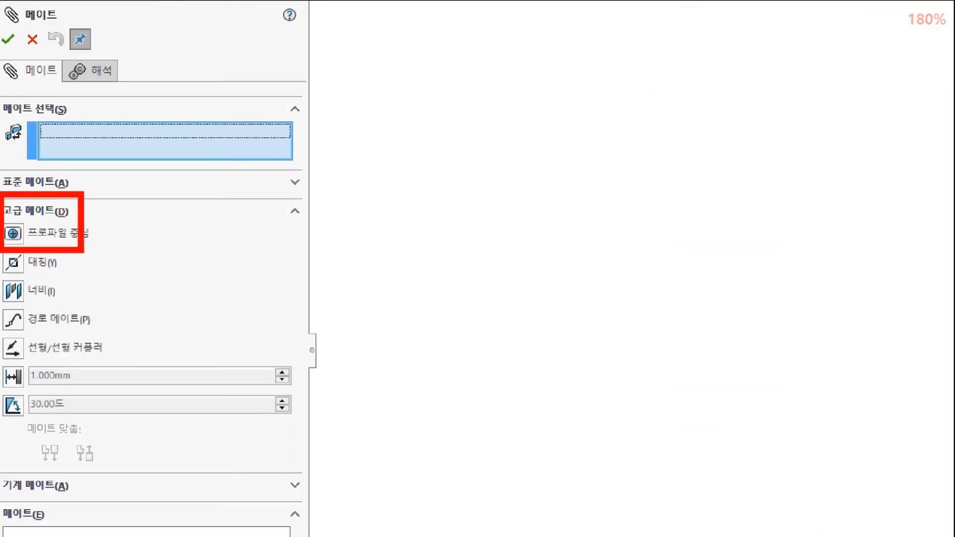
{"action": "mouse_move", "coordinate": [119, 215]}
{"action": "left_mouse_down"}
{"action": "mouse_move", "coordinate": [102, 238]}
{"action": "mouse_move", "coordinate": [120, 246]}
{"action": "left_mouse_up"}
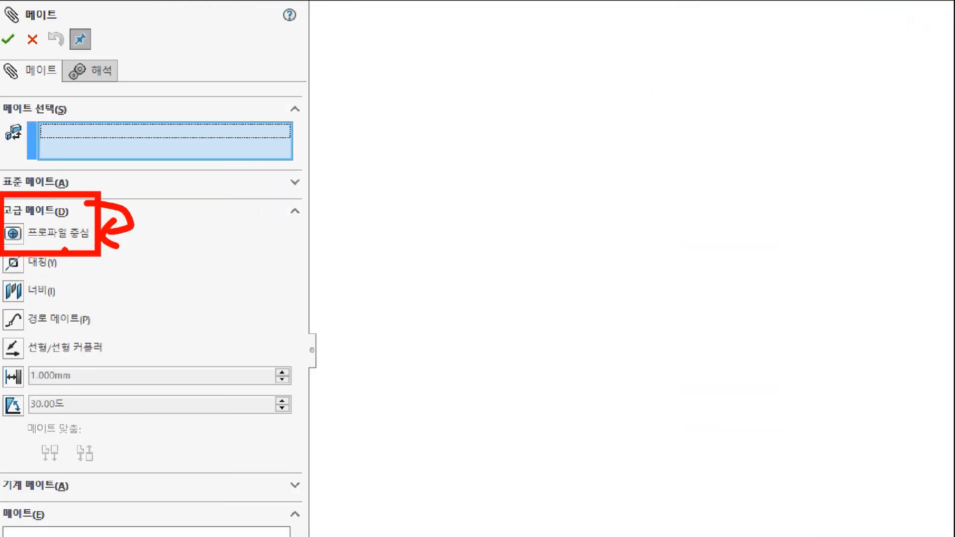
{"action": "key", "text": "Escape"}
{"action": "key", "text": "Escape"}
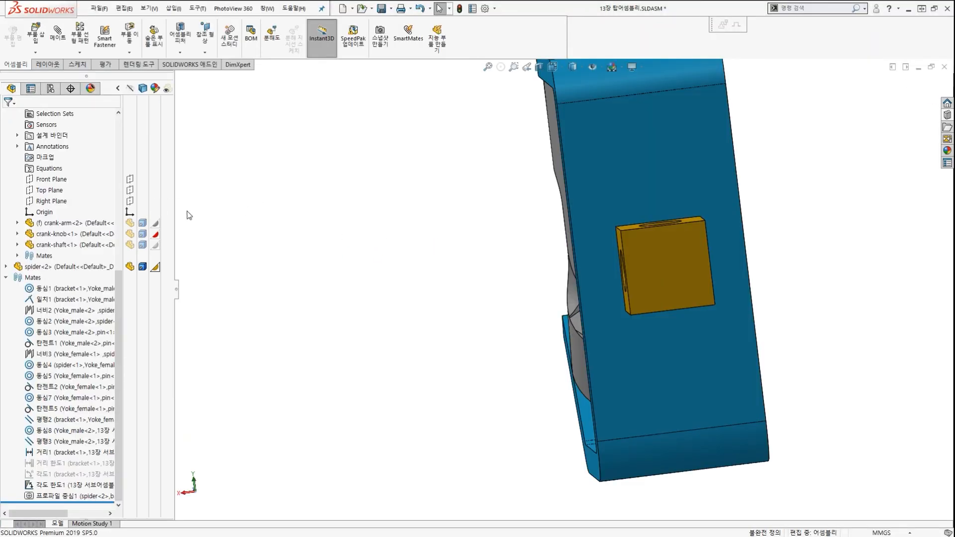
Copy the long pin from the yoke and place the copy beside the spider copy, outside the bracket
{"action": "middle_click_drag", "start_coordinate": [624, 253], "coordinate": [628, 294]}
{"action": "scroll", "coordinate": [551, 293], "scroll_direction": "down", "scroll_amount": 5}
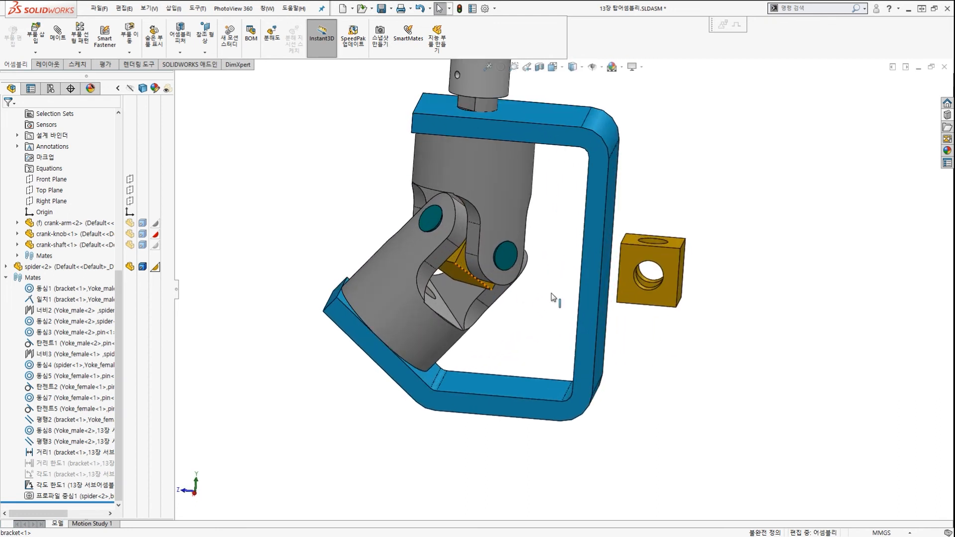
{"action": "mouse_move", "coordinate": [542, 285]}
{"action": "middle_mouse_down"}
{"action": "mouse_move", "coordinate": [548, 275]}
{"action": "mouse_move", "coordinate": [543, 282]}
{"action": "middle_mouse_up"}
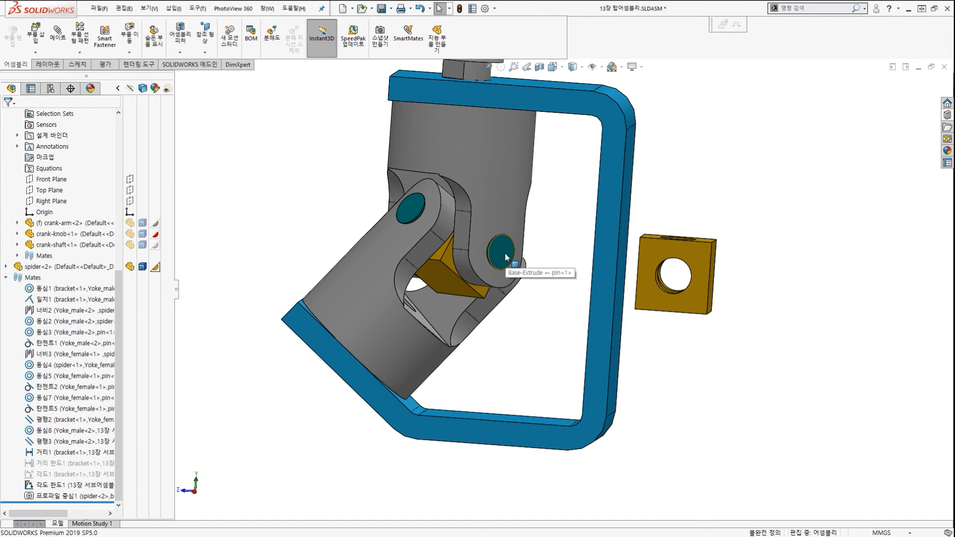
{"action": "left_click_drag", "start_coordinate": [501, 251], "coordinate": [813, 270]}
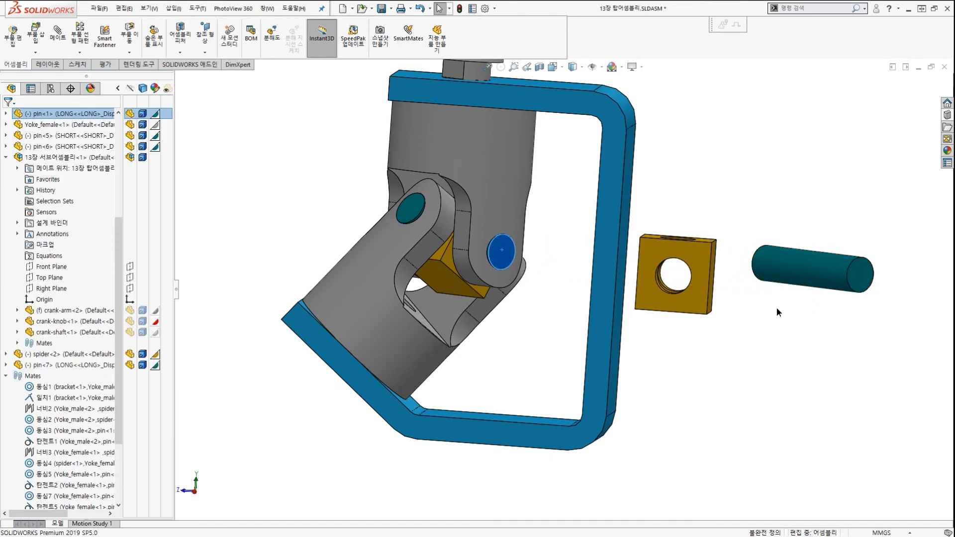
Examine the spider copy's front hole and the round end of the copied pin
{"action": "middle_click_drag", "start_coordinate": [777, 307], "coordinate": [700, 294]}
{"action": "scroll", "coordinate": [699, 298], "scroll_direction": "down", "scroll_amount": 5}
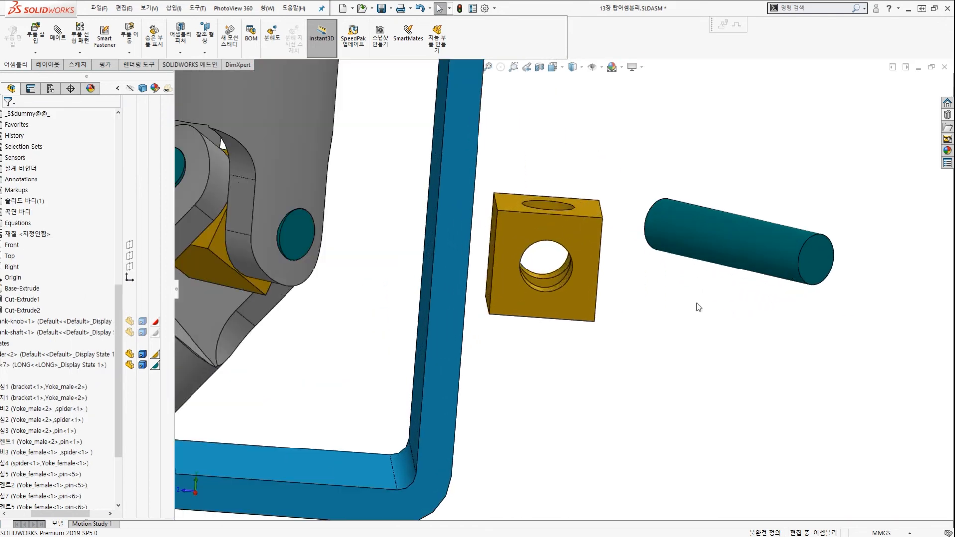
{"action": "scroll", "coordinate": [630, 263], "scroll_direction": "up", "scroll_amount": 4}
{"action": "mouse_move", "coordinate": [853, 209]}
{"action": "left_mouse_down"}
{"action": "mouse_move", "coordinate": [839, 265]}
{"action": "mouse_move", "coordinate": [815, 214]}
{"action": "left_mouse_up"}
{"action": "mouse_move", "coordinate": [504, 223]}
{"action": "left_mouse_down"}
{"action": "mouse_move", "coordinate": [536, 245]}
{"action": "mouse_move", "coordinate": [497, 240]}
{"action": "left_mouse_up"}
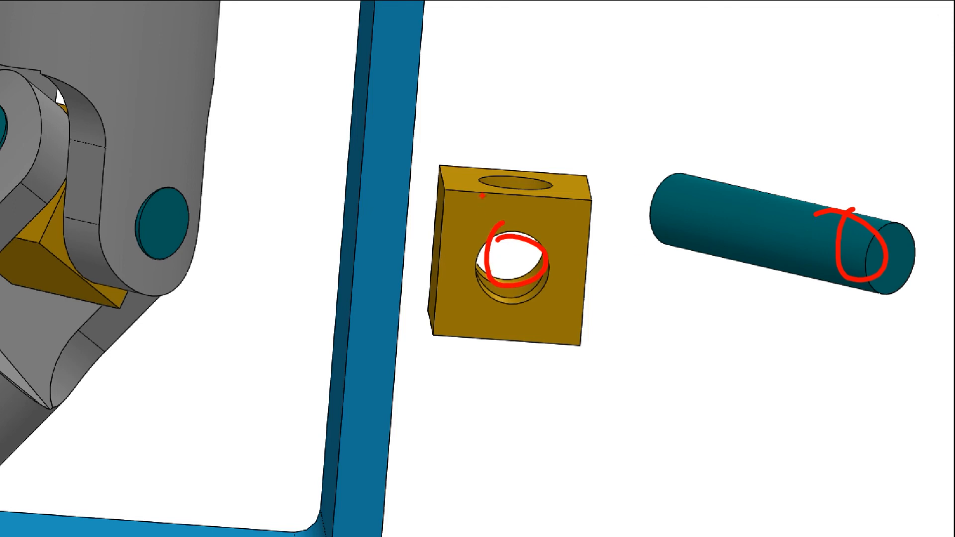
{"action": "left_click_drag", "start_coordinate": [481, 196], "coordinate": [468, 329]}
{"action": "left_click_drag", "start_coordinate": [555, 194], "coordinate": [544, 326]}
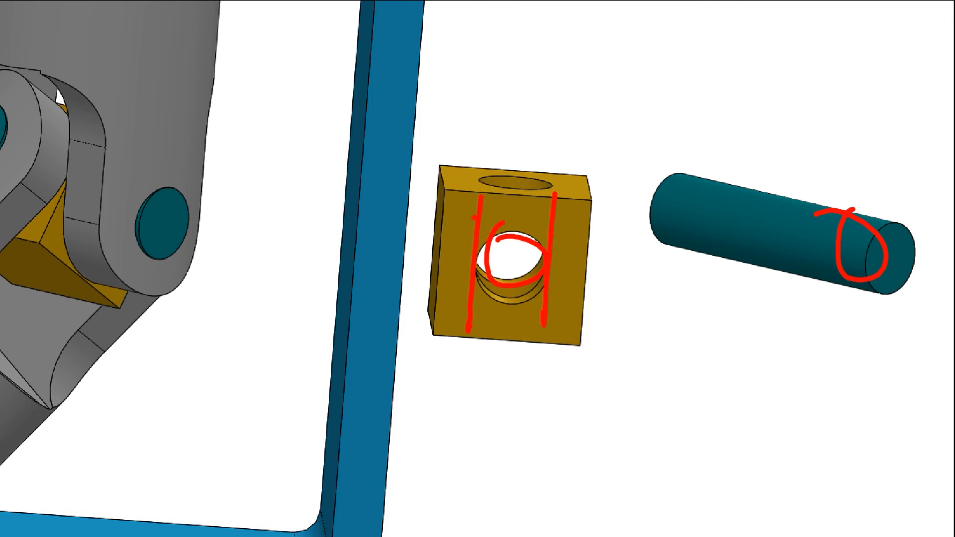
{"action": "left_click_drag", "start_coordinate": [473, 218], "coordinate": [571, 220]}
{"action": "left_click_drag", "start_coordinate": [463, 300], "coordinate": [553, 304]}
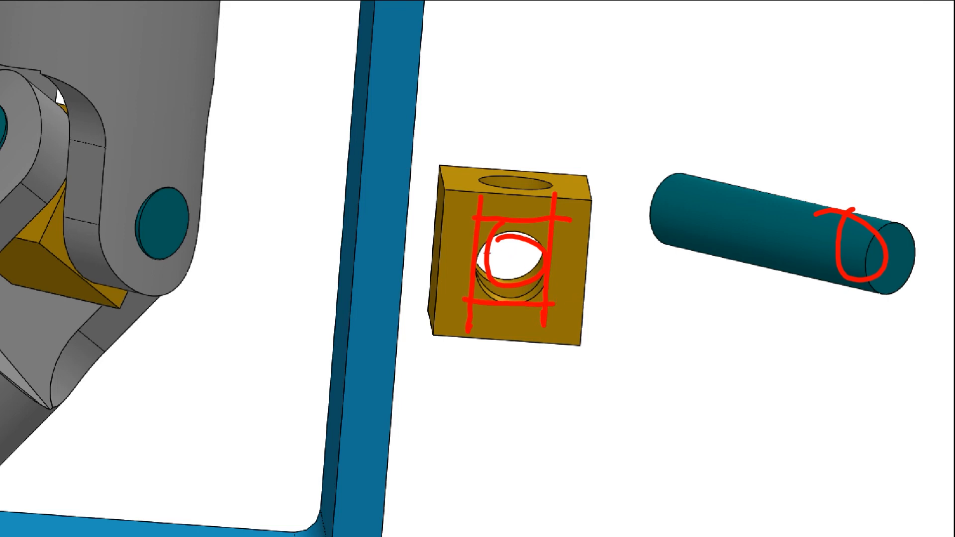
{"action": "left_click_drag", "start_coordinate": [468, 219], "coordinate": [471, 265]}
{"action": "left_click_drag", "start_coordinate": [510, 238], "coordinate": [536, 262]}
{"action": "left_click_drag", "start_coordinate": [602, 211], "coordinate": [603, 308]}
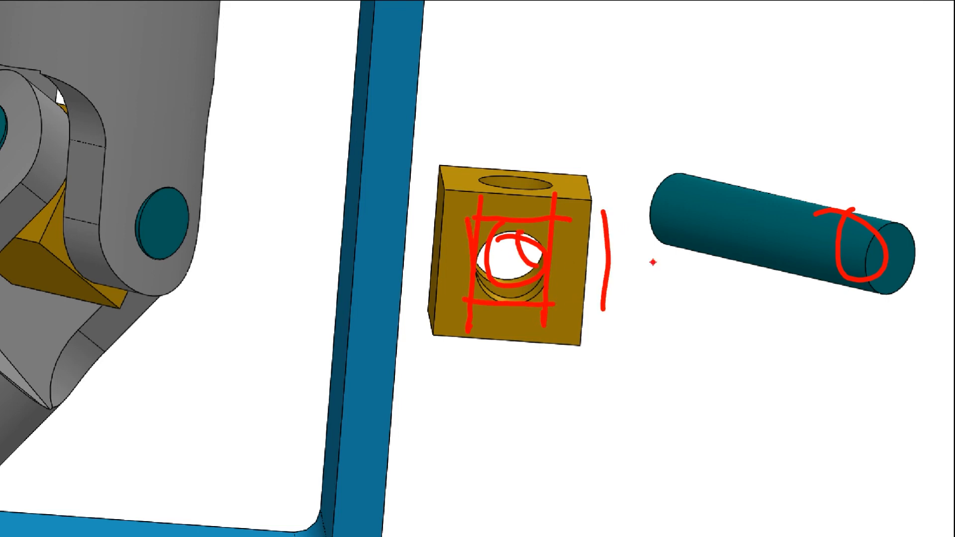
{"action": "left_click_drag", "start_coordinate": [857, 208], "coordinate": [845, 211]}
{"action": "key", "text": "Escape"}
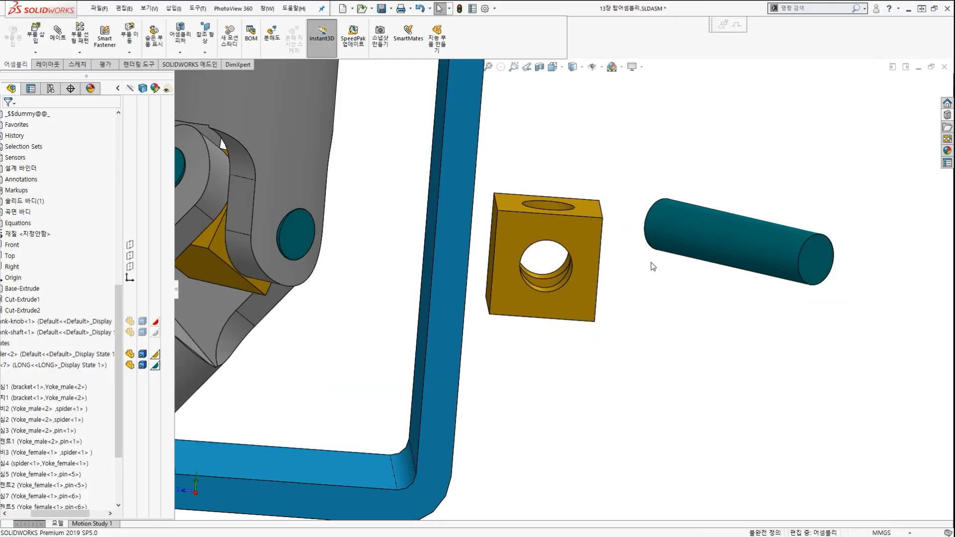
Examine the spider copy's two opposite side faces and the pin copy as references for a width mate
{"action": "key", "text": "ctrl+2"}
{"action": "left_click_drag", "start_coordinate": [500, 157], "coordinate": [499, 333]}
{"action": "left_click_drag", "start_coordinate": [609, 127], "coordinate": [605, 354]}
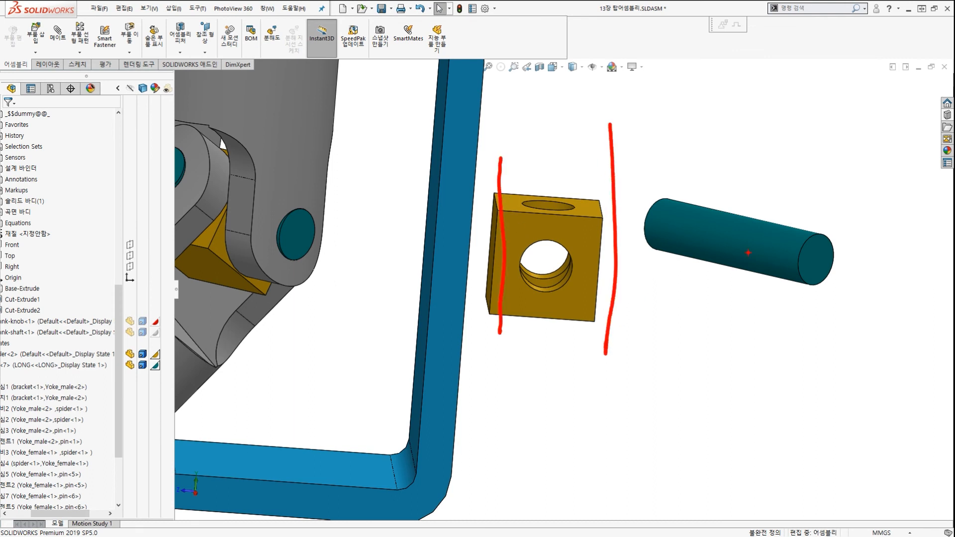
{"action": "left_click_drag", "start_coordinate": [688, 84], "coordinate": [697, 205]}
{"action": "left_click_drag", "start_coordinate": [814, 71], "coordinate": [826, 197]}
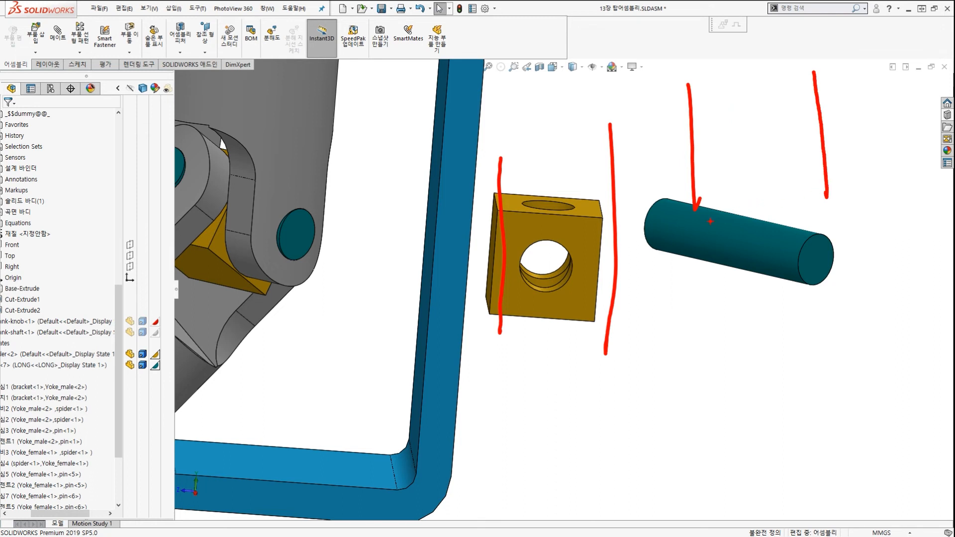
{"action": "left_click_drag", "start_coordinate": [492, 152], "coordinate": [478, 330]}
{"action": "left_click_drag", "start_coordinate": [617, 134], "coordinate": [611, 301]}
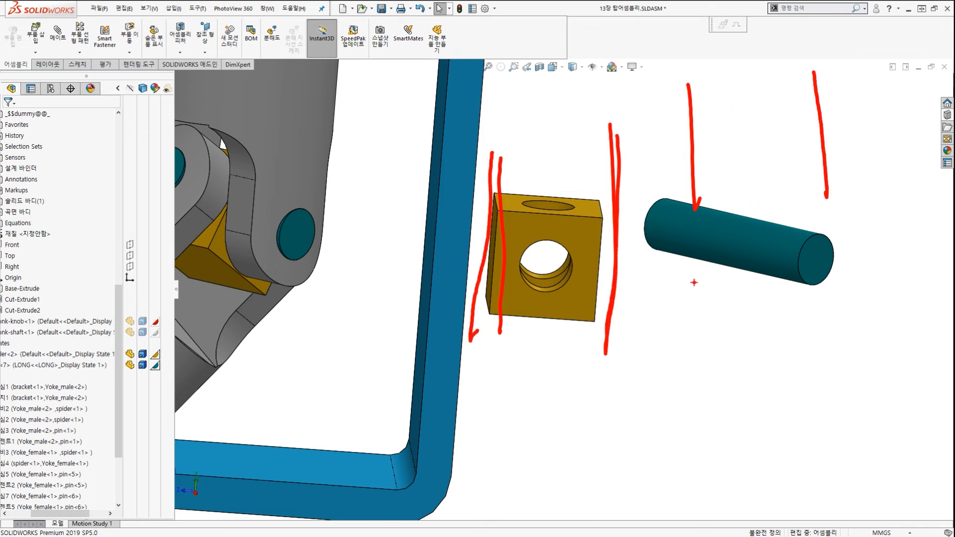
{"action": "mouse_move", "coordinate": [815, 224]}
{"action": "left_mouse_down"}
{"action": "mouse_move", "coordinate": [844, 218]}
{"action": "mouse_move", "coordinate": [818, 223]}
{"action": "mouse_move", "coordinate": [834, 256]}
{"action": "left_mouse_up"}
{"action": "left_click_drag", "start_coordinate": [537, 242], "coordinate": [566, 256]}
{"action": "left_click_drag", "start_coordinate": [550, 138], "coordinate": [550, 169]}
{"action": "left_click_drag", "start_coordinate": [557, 213], "coordinate": [554, 338]}
{"action": "left_click_drag", "start_coordinate": [560, 377], "coordinate": [562, 358]}
{"action": "key", "text": "Escape"}
Add a width mate centring the copied pin's cylindrical face between the spider copy's two opposite side faces
{"action": "middle_click_drag", "start_coordinate": [528, 295], "coordinate": [523, 265]}
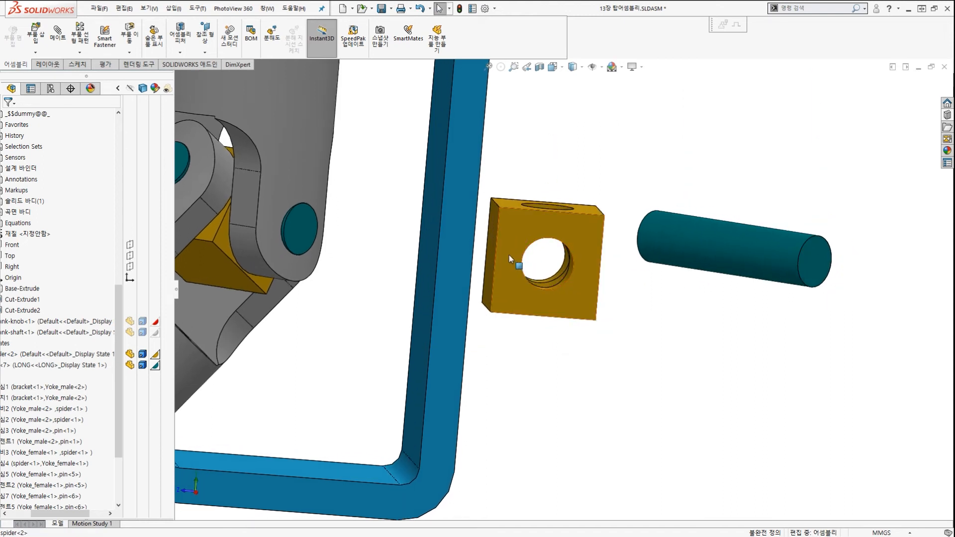
{"action": "left_click", "coordinate": [495, 234]}
{"action": "middle_click_drag", "start_coordinate": [495, 233], "coordinate": [603, 255]}
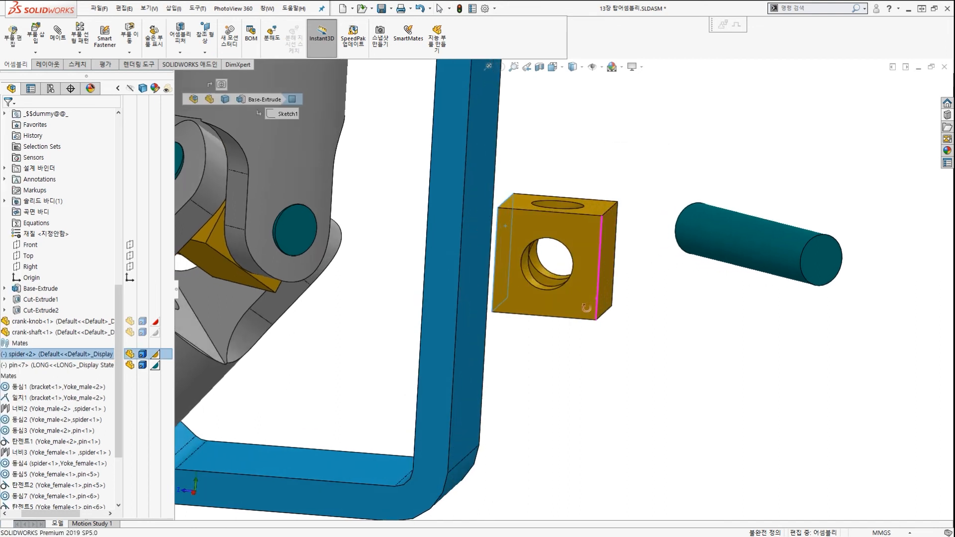
{"action": "left_click", "coordinate": [604, 256]}
{"action": "left_click", "coordinate": [760, 243], "text": "ctrl"}
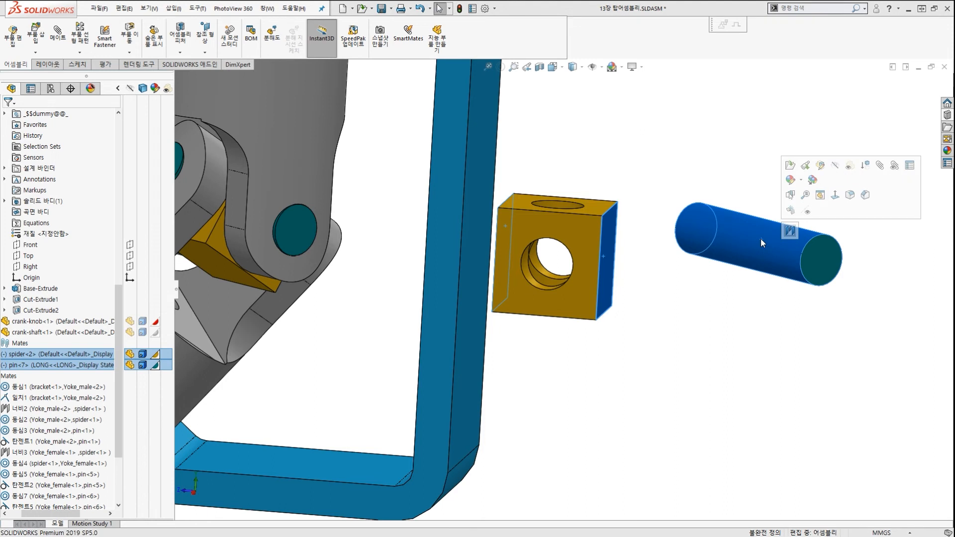
{"action": "left_click", "coordinate": [790, 231]}
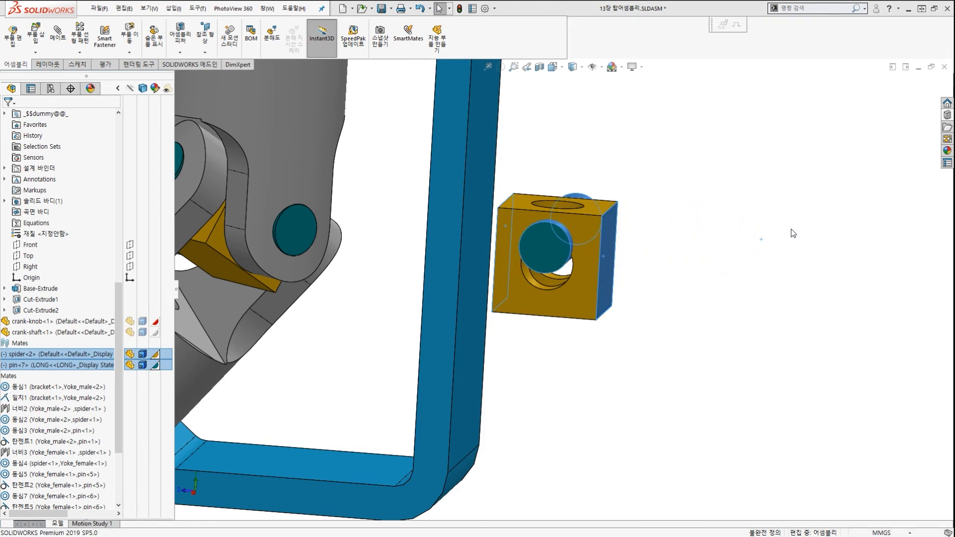
{"action": "scroll", "coordinate": [598, 303], "scroll_direction": "up", "scroll_amount": 2}
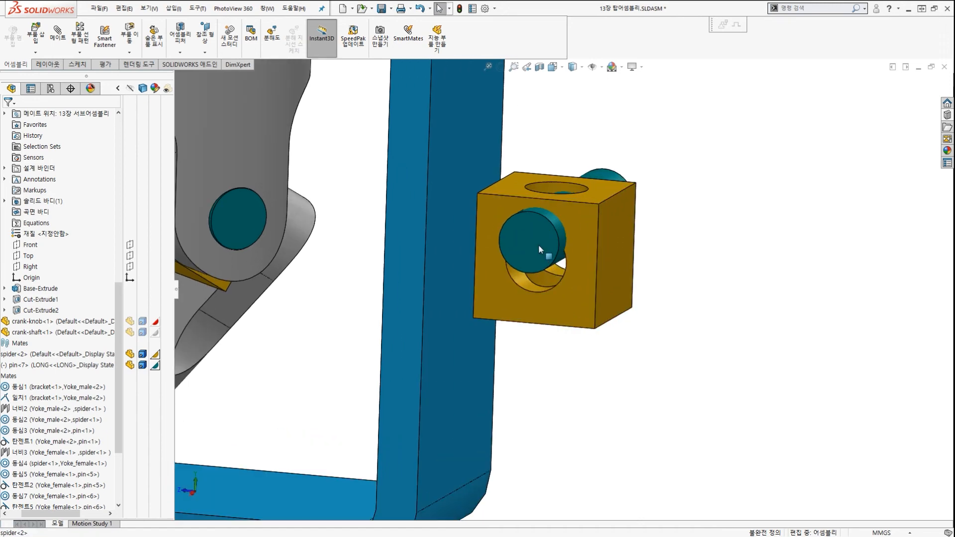
Move the width-mated pin copy down below the spider copy, then back up into the block's front hole
{"action": "mouse_move", "coordinate": [538, 244]}
{"action": "left_mouse_down"}
{"action": "mouse_move", "coordinate": [525, 278]}
{"action": "mouse_move", "coordinate": [517, 368]}
{"action": "mouse_move", "coordinate": [523, 427]}
{"action": "mouse_move", "coordinate": [535, 399]}
{"action": "left_mouse_up"}
{"action": "key", "text": "ctrl+1"}
{"action": "mouse_move", "coordinate": [528, 218]}
{"action": "left_mouse_down"}
{"action": "mouse_move", "coordinate": [505, 295]}
{"action": "mouse_move", "coordinate": [543, 244]}
{"action": "left_mouse_up"}
{"action": "key", "text": "Escape"}
{"action": "key", "text": "Escape"}
{"action": "scroll", "coordinate": [549, 283], "scroll_direction": "up", "scroll_amount": 3}
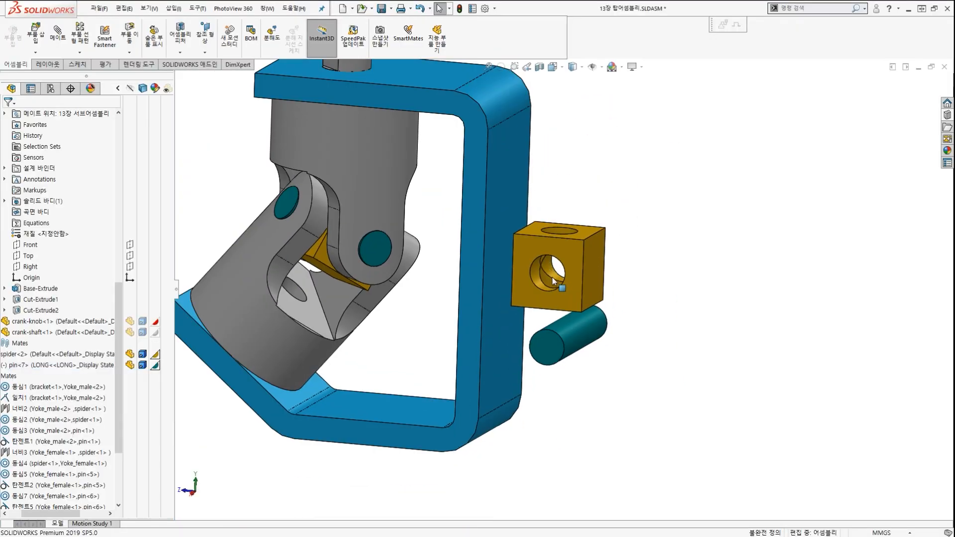
{"action": "mouse_move", "coordinate": [550, 280]}
{"action": "middle_mouse_down"}
{"action": "mouse_move", "coordinate": [557, 271]}
{"action": "mouse_move", "coordinate": [547, 287]}
{"action": "middle_mouse_up"}
{"action": "scroll", "coordinate": [549, 288], "scroll_direction": "up", "scroll_amount": 2}
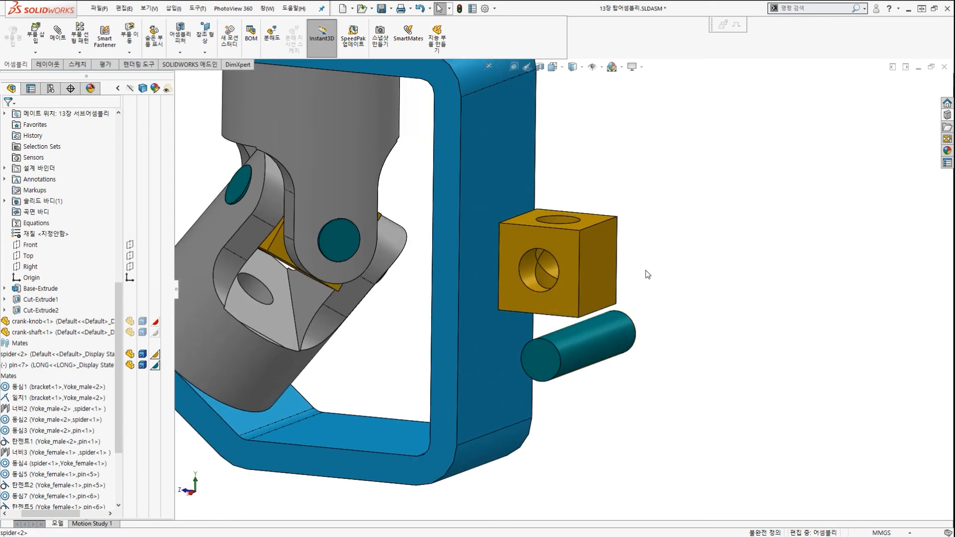
{"action": "left_click_drag", "start_coordinate": [566, 343], "coordinate": [536, 232]}
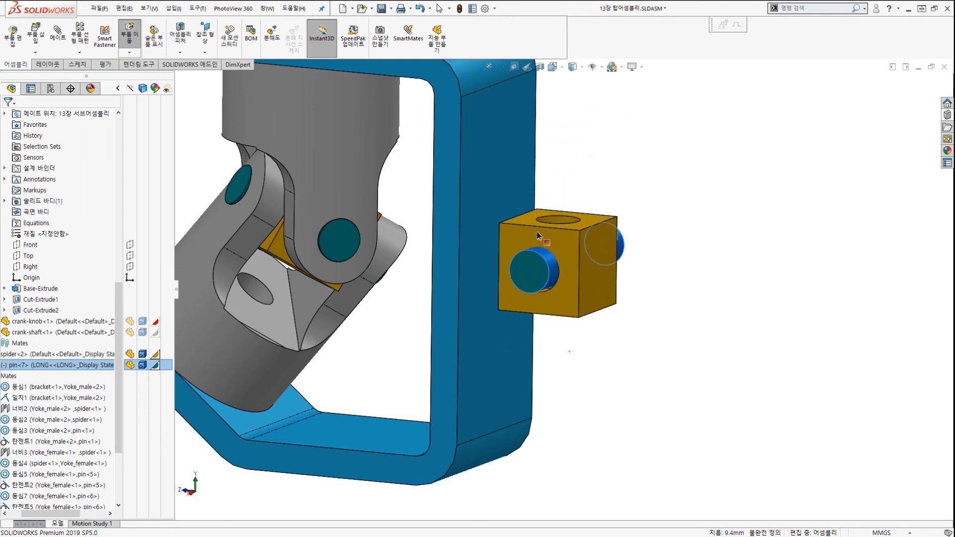
{"action": "scroll", "coordinate": [589, 196], "scroll_direction": "up", "scroll_amount": 1}
{"action": "scroll", "coordinate": [551, 268], "scroll_direction": "down", "scroll_amount": 3}
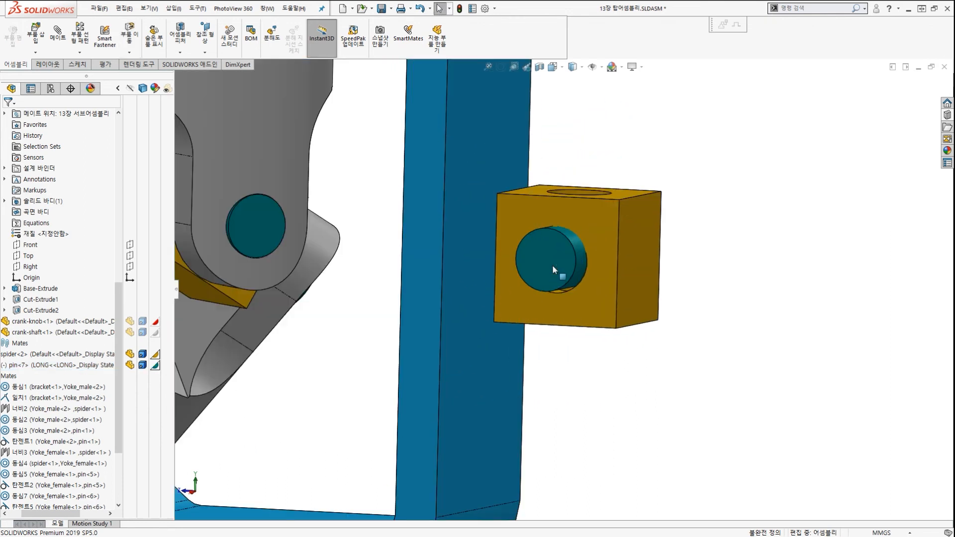
Examine how the pin copy is centred between the spider copy's side faces, close up and within the whole assembly
{"action": "left_click_drag", "start_coordinate": [380, 106], "coordinate": [427, 297]}
{"action": "left_click_drag", "start_coordinate": [715, 92], "coordinate": [672, 275]}
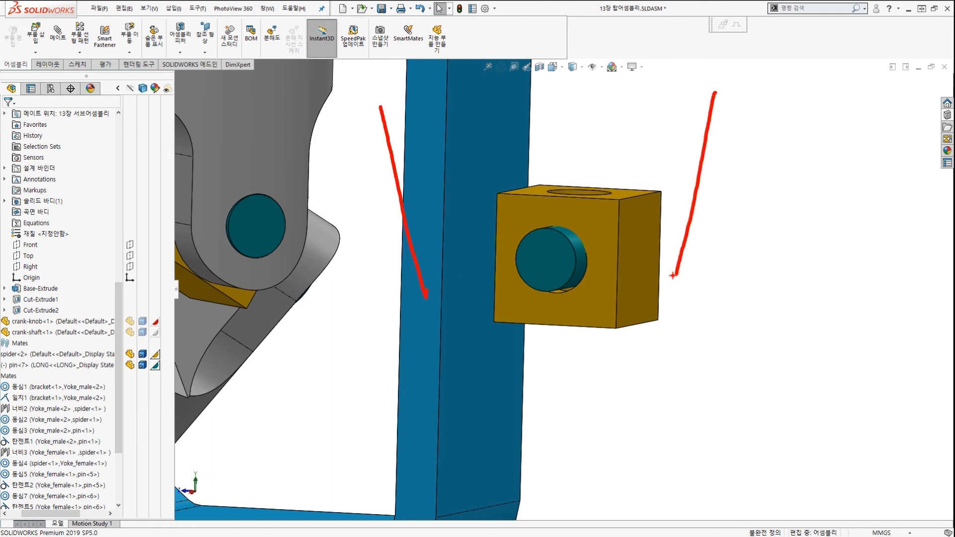
{"action": "left_click_drag", "start_coordinate": [451, 80], "coordinate": [498, 262]}
{"action": "left_click_drag", "start_coordinate": [636, 75], "coordinate": [578, 244]}
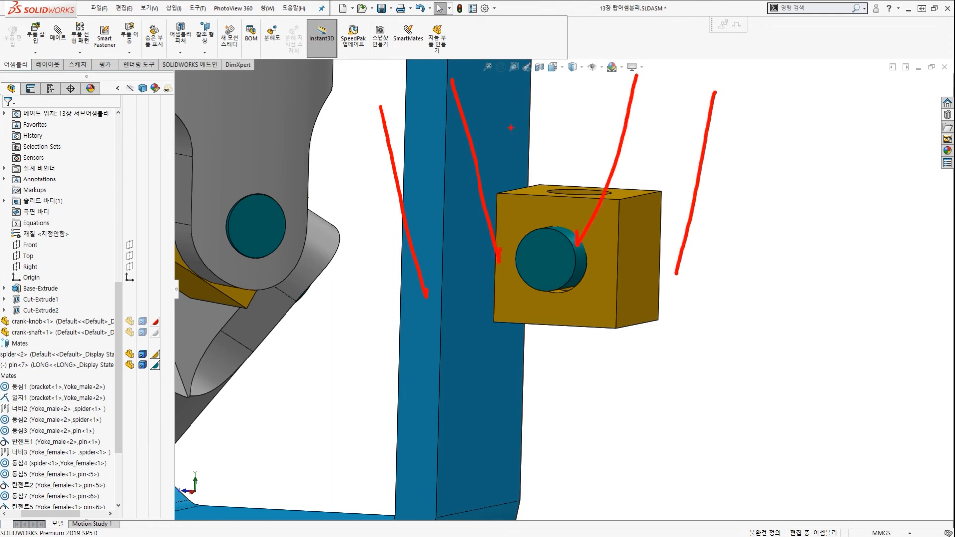
{"action": "left_click_drag", "start_coordinate": [543, 62], "coordinate": [540, 96]}
{"action": "left_click_drag", "start_coordinate": [539, 117], "coordinate": [539, 147]}
{"action": "left_click_drag", "start_coordinate": [538, 172], "coordinate": [538, 195]}
{"action": "left_click_drag", "start_coordinate": [537, 237], "coordinate": [535, 307]}
{"action": "left_click_drag", "start_coordinate": [541, 326], "coordinate": [552, 384]}
{"action": "key", "text": "Escape"}
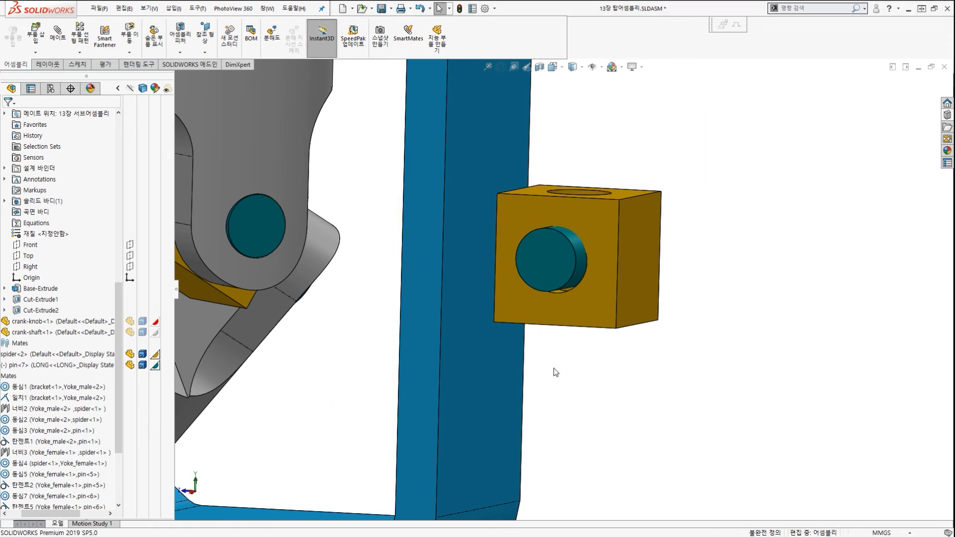
{"action": "scroll", "coordinate": [562, 298], "scroll_direction": "up", "scroll_amount": 3}
{"action": "scroll", "coordinate": [562, 321], "scroll_direction": "up", "scroll_amount": 2}
{"action": "middle_click_drag", "start_coordinate": [547, 312], "coordinate": [522, 318]}
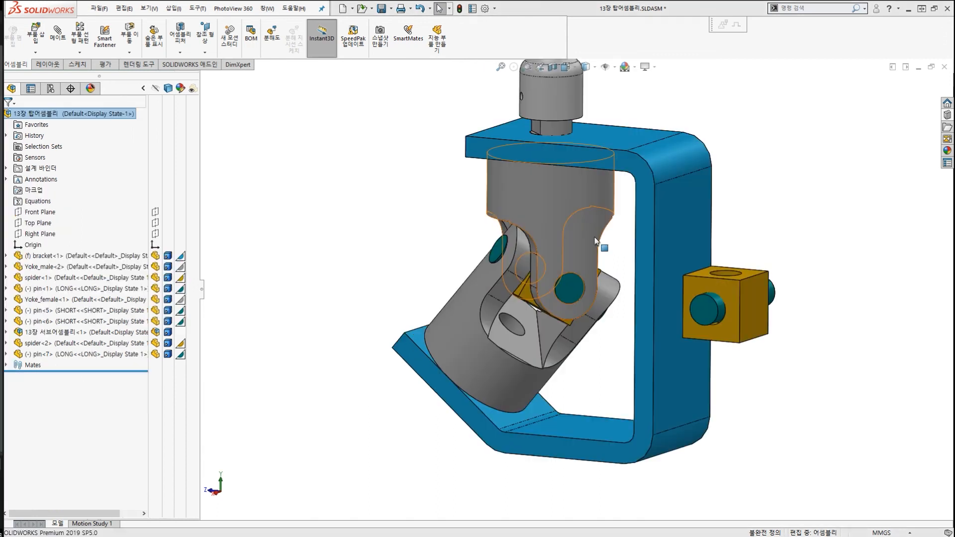
Delete the spider copy and the long pin copy beside the bracket, and save the assembly
{"action": "left_click", "coordinate": [749, 305]}
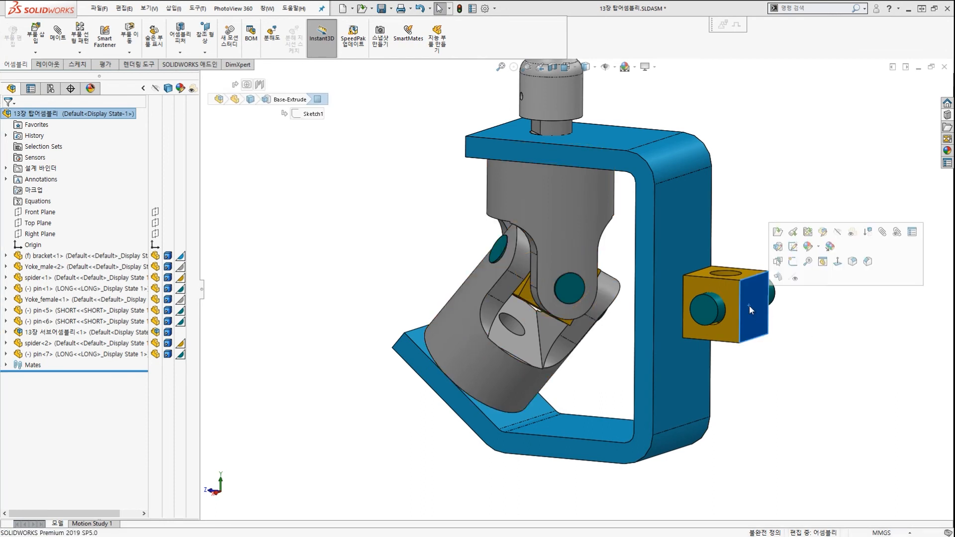
{"action": "key", "text": "Delete"}
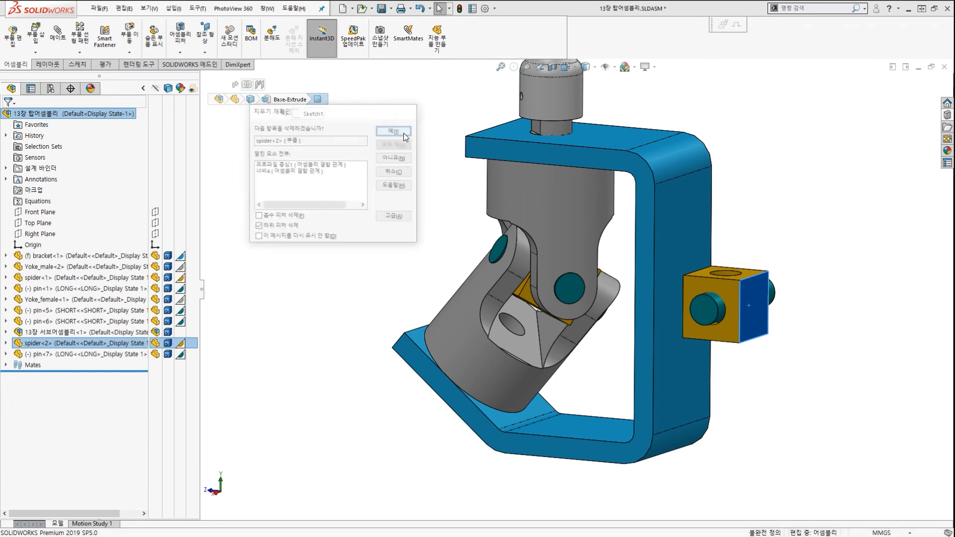
{"action": "left_click", "coordinate": [404, 132]}
{"action": "left_click", "coordinate": [755, 291]}
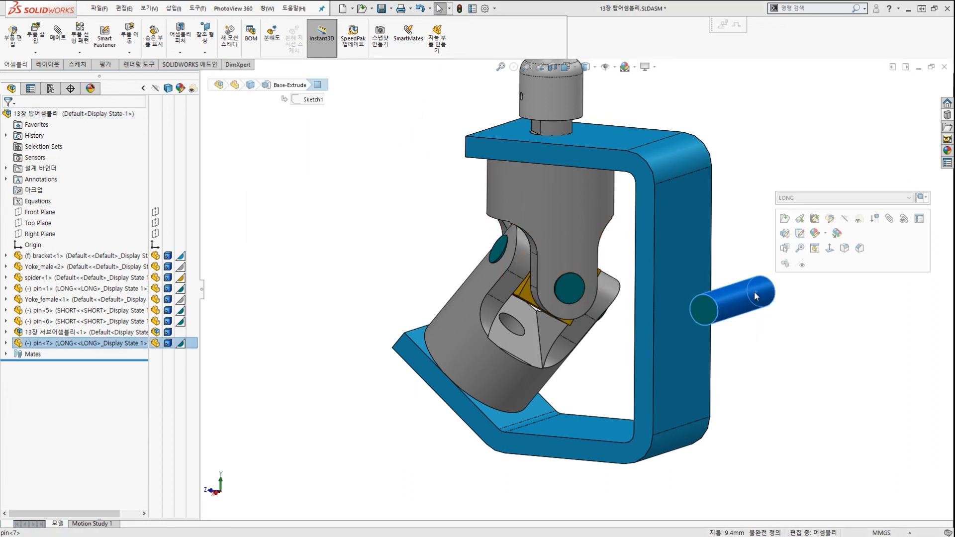
{"action": "key", "text": "Delete"}
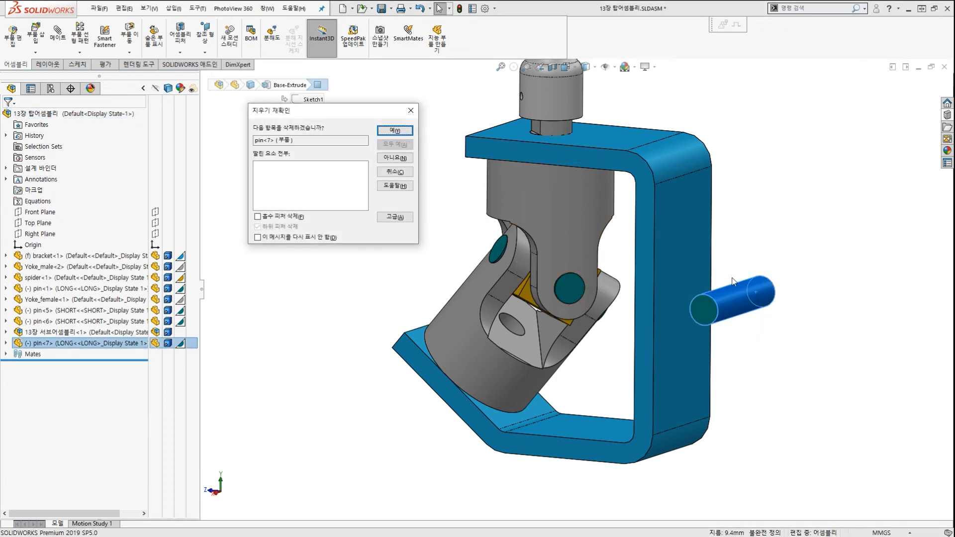
{"action": "left_click", "coordinate": [396, 131]}
{"action": "key", "text": "f"}
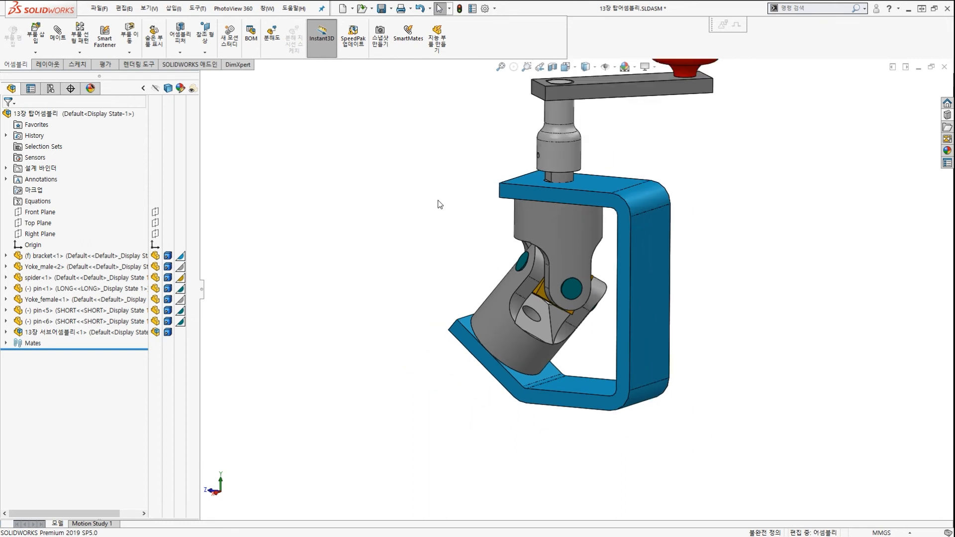
{"action": "key", "text": "ctrl+s"}
{"action": "middle_click_drag", "start_coordinate": [440, 199], "coordinate": [507, 186]}
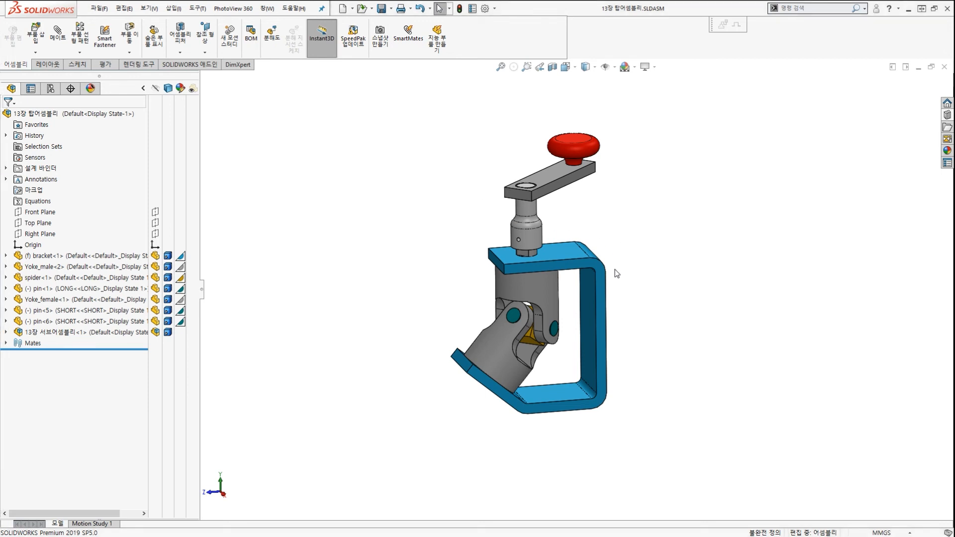
{"action": "scroll", "coordinate": [596, 298], "scroll_direction": "down", "scroll_amount": 2}
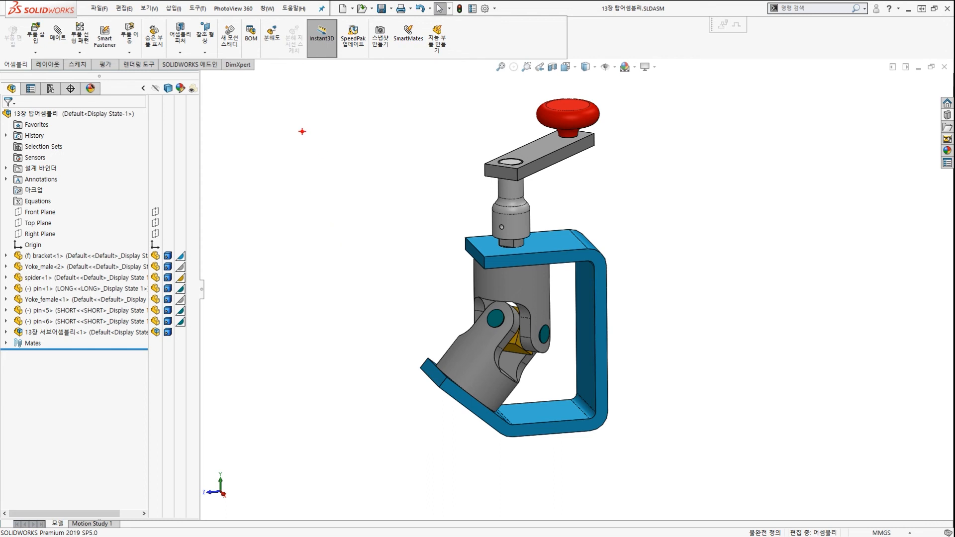
{"action": "left_click_drag", "start_coordinate": [302, 131], "coordinate": [396, 193]}
{"action": "left_click_drag", "start_coordinate": [313, 208], "coordinate": [415, 269]}
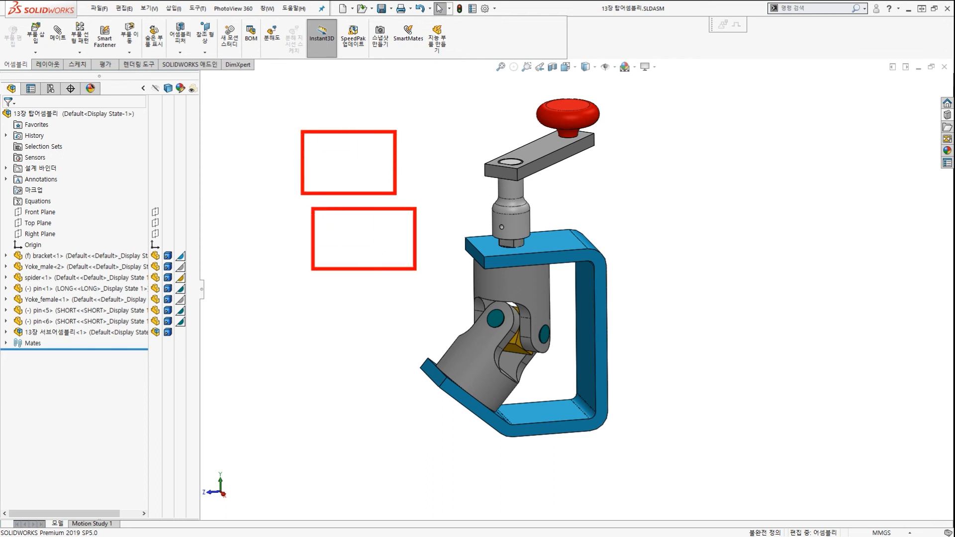
{"action": "left_click_drag", "start_coordinate": [355, 146], "coordinate": [344, 169]}
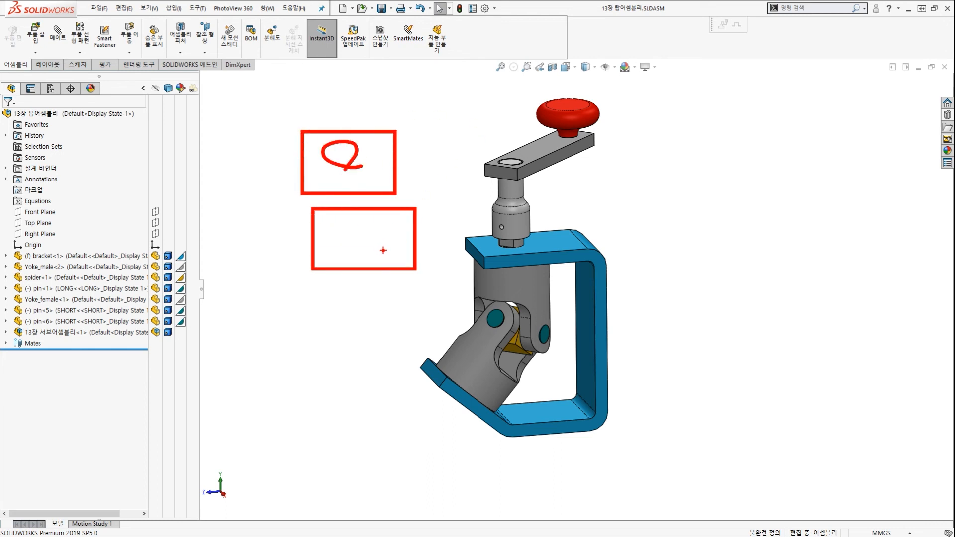
{"action": "left_click_drag", "start_coordinate": [383, 249], "coordinate": [369, 238]}
{"action": "left_click_drag", "start_coordinate": [383, 146], "coordinate": [506, 214]}
{"action": "mouse_move", "coordinate": [512, 261]}
{"action": "left_mouse_down"}
{"action": "mouse_move", "coordinate": [474, 234]}
{"action": "mouse_move", "coordinate": [508, 237]}
{"action": "left_mouse_up"}
{"action": "mouse_move", "coordinate": [532, 269]}
{"action": "left_mouse_down"}
{"action": "mouse_move", "coordinate": [443, 241]}
{"action": "mouse_move", "coordinate": [512, 248]}
{"action": "left_mouse_up"}
{"action": "mouse_move", "coordinate": [637, 259]}
{"action": "left_mouse_down"}
{"action": "mouse_move", "coordinate": [533, 249]}
{"action": "mouse_move", "coordinate": [603, 236]}
{"action": "left_mouse_up"}
{"action": "mouse_move", "coordinate": [734, 262]}
{"action": "left_mouse_down"}
{"action": "mouse_move", "coordinate": [723, 219]}
{"action": "mouse_move", "coordinate": [751, 251]}
{"action": "mouse_move", "coordinate": [503, 120]}
{"action": "mouse_move", "coordinate": [640, 278]}
{"action": "mouse_move", "coordinate": [603, 188]}
{"action": "mouse_move", "coordinate": [587, 271]}
{"action": "left_mouse_up"}
{"action": "mouse_move", "coordinate": [380, 292]}
{"action": "left_mouse_down"}
{"action": "mouse_move", "coordinate": [313, 363]}
{"action": "mouse_move", "coordinate": [338, 393]}
{"action": "left_mouse_up"}
{"action": "mouse_move", "coordinate": [404, 386]}
{"action": "left_mouse_down"}
{"action": "mouse_move", "coordinate": [382, 403]}
{"action": "mouse_move", "coordinate": [460, 375]}
{"action": "mouse_move", "coordinate": [413, 411]}
{"action": "left_mouse_up"}
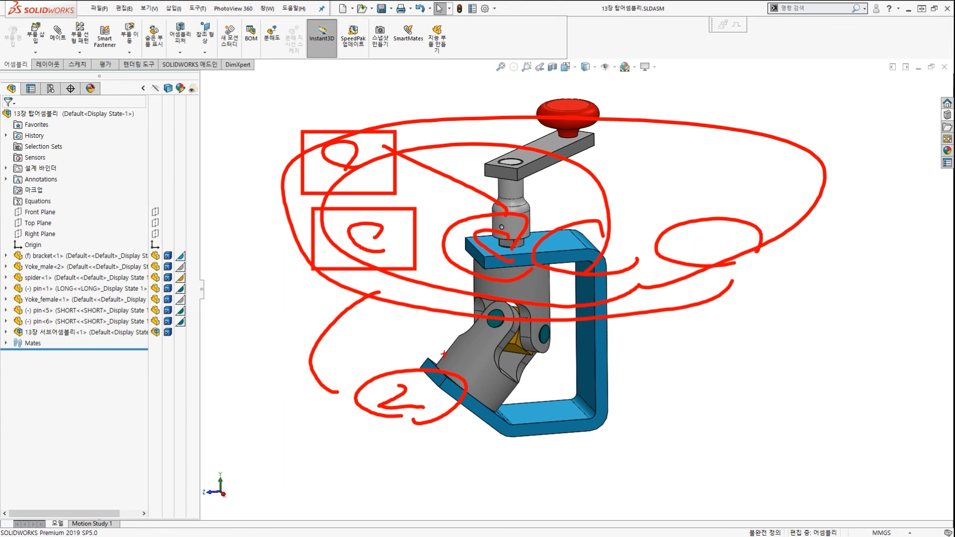
{"action": "key", "text": "Escape"}
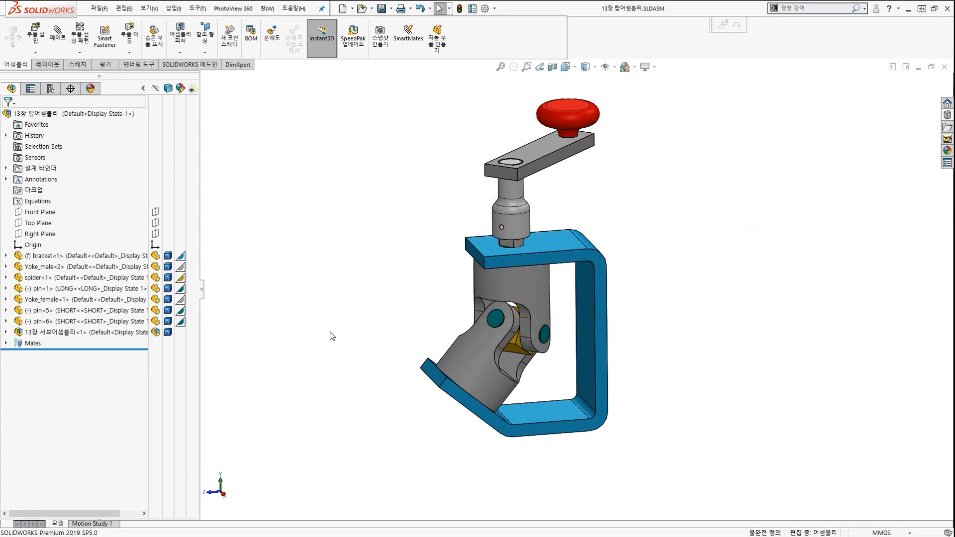
{"action": "key", "text": "ctrl+2"}
{"action": "mouse_move", "coordinate": [318, 167]}
{"action": "left_mouse_down"}
{"action": "mouse_move", "coordinate": [326, 206]}
{"action": "mouse_move", "coordinate": [312, 160]}
{"action": "left_mouse_up"}
{"action": "left_click_drag", "start_coordinate": [299, 281], "coordinate": [316, 317]}
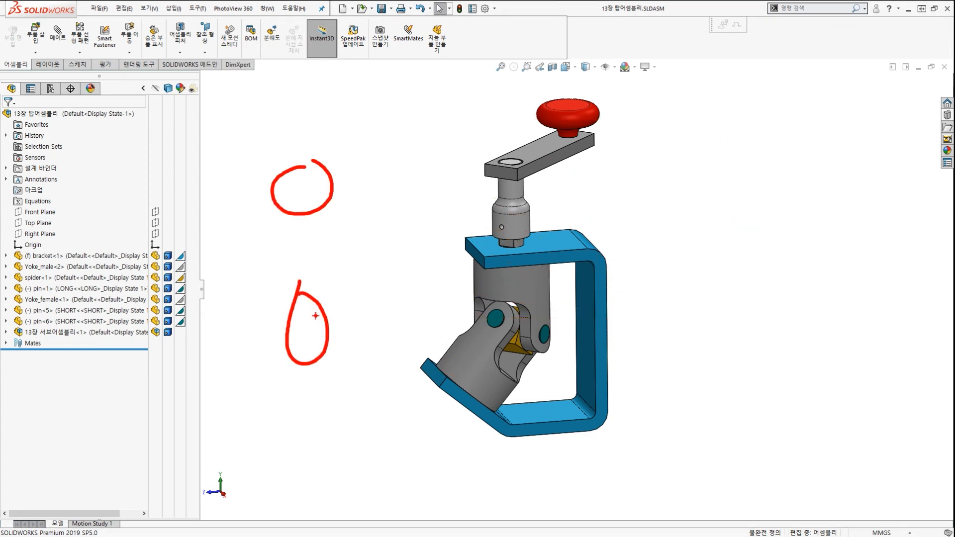
{"action": "left_click_drag", "start_coordinate": [412, 300], "coordinate": [460, 290]}
{"action": "left_click_drag", "start_coordinate": [575, 297], "coordinate": [674, 312]}
{"action": "mouse_move", "coordinate": [622, 194]}
{"action": "left_mouse_down"}
{"action": "mouse_move", "coordinate": [615, 234]}
{"action": "mouse_move", "coordinate": [635, 198]}
{"action": "left_mouse_up"}
{"action": "left_click_drag", "start_coordinate": [500, 165], "coordinate": [482, 190]}
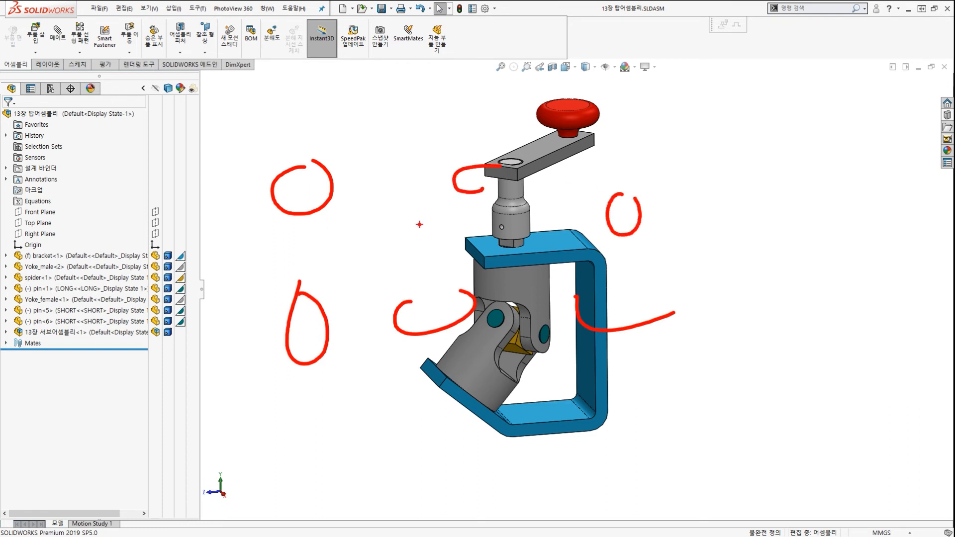
{"action": "mouse_move", "coordinate": [745, 123]}
{"action": "left_mouse_down", "text": "ctrl"}
{"action": "mouse_move", "coordinate": [763, 155]}
{"action": "mouse_move", "coordinate": [833, 207]}
{"action": "left_mouse_up", "text": "ctrl"}
{"action": "left_click_drag", "start_coordinate": [381, 213], "coordinate": [561, 164]}
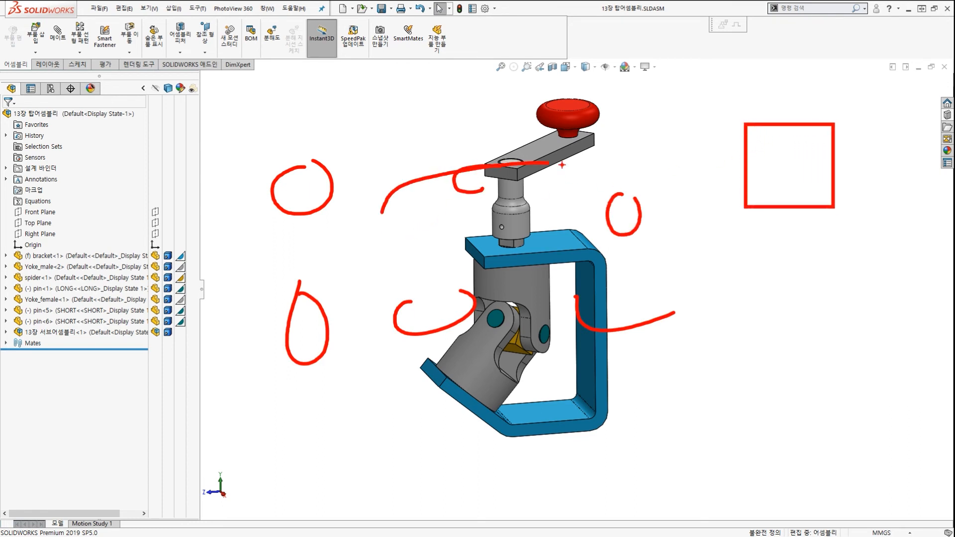
{"action": "left_click_drag", "start_coordinate": [663, 174], "coordinate": [475, 304]}
{"action": "left_click_drag", "start_coordinate": [740, 203], "coordinate": [629, 313]}
{"action": "mouse_move", "coordinate": [820, 226]}
{"action": "left_mouse_down"}
{"action": "mouse_move", "coordinate": [848, 201]}
{"action": "mouse_move", "coordinate": [797, 230]}
{"action": "left_mouse_up"}
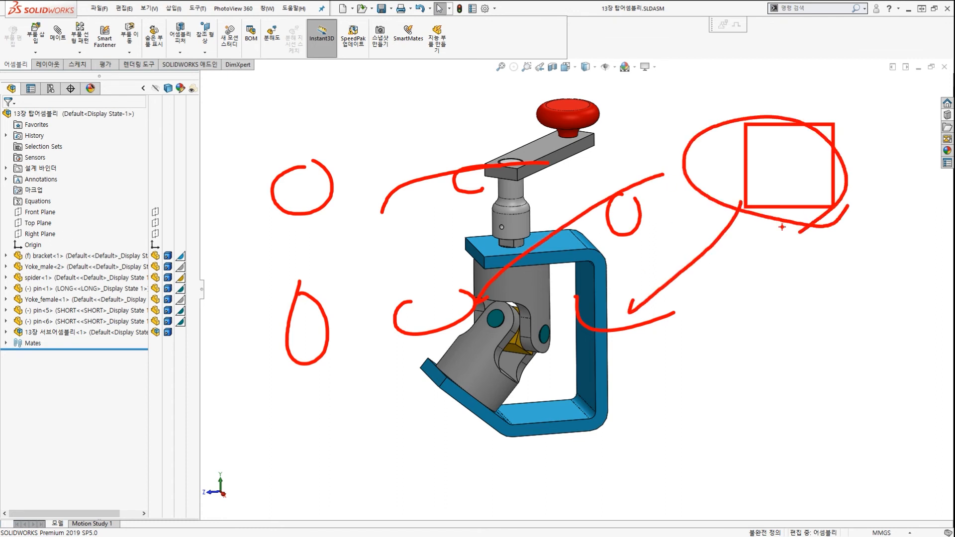
{"action": "mouse_move", "coordinate": [873, 274]}
{"action": "left_mouse_down"}
{"action": "mouse_move", "coordinate": [835, 208]}
{"action": "mouse_move", "coordinate": [861, 217]}
{"action": "left_mouse_up"}
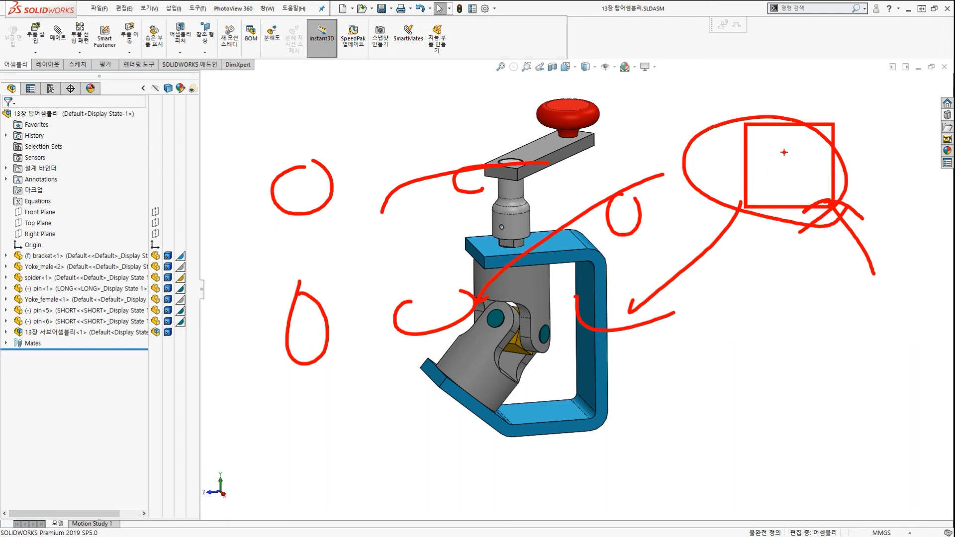
{"action": "mouse_move", "coordinate": [785, 130]}
{"action": "left_mouse_down"}
{"action": "mouse_move", "coordinate": [795, 169]}
{"action": "mouse_move", "coordinate": [788, 199]}
{"action": "mouse_move", "coordinate": [815, 195]}
{"action": "left_mouse_up"}
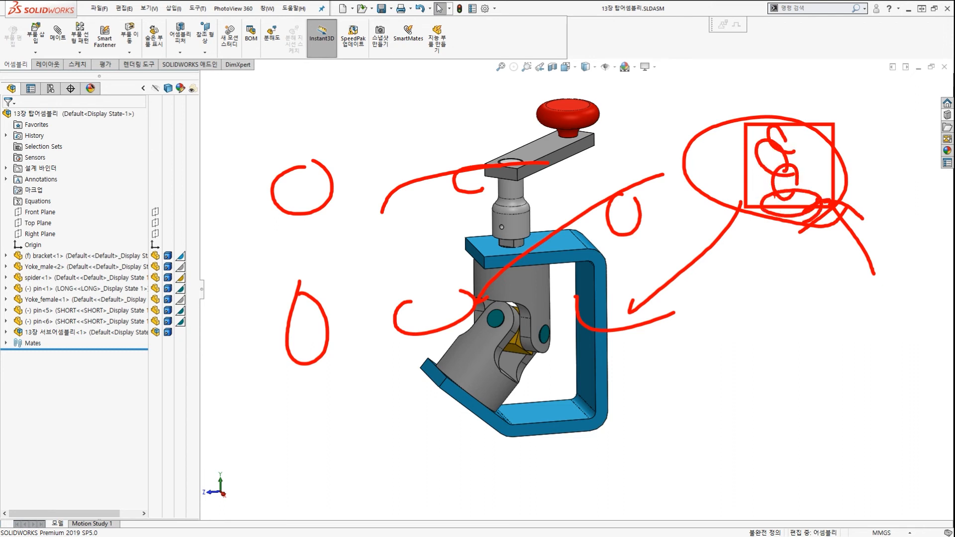
{"action": "key", "text": "Escape"}
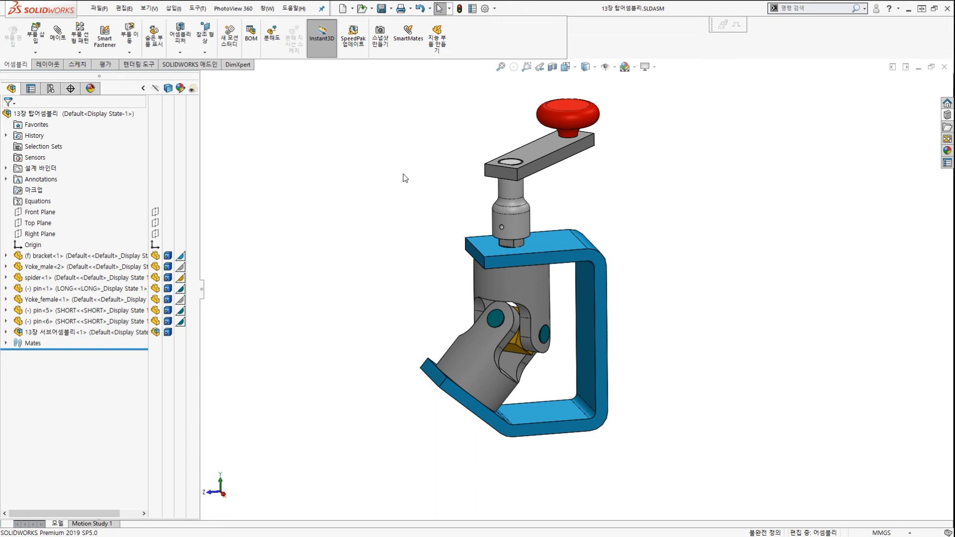
List the assembly's referenced files with their folder paths, enlarging the list to show every part
{"action": "left_click", "coordinate": [102, 8]}
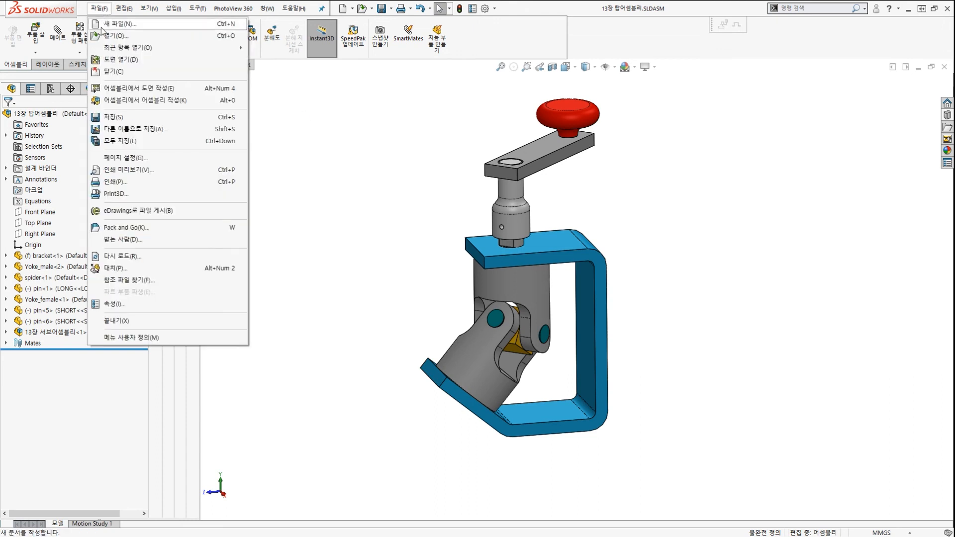
{"action": "left_click", "coordinate": [177, 288]}
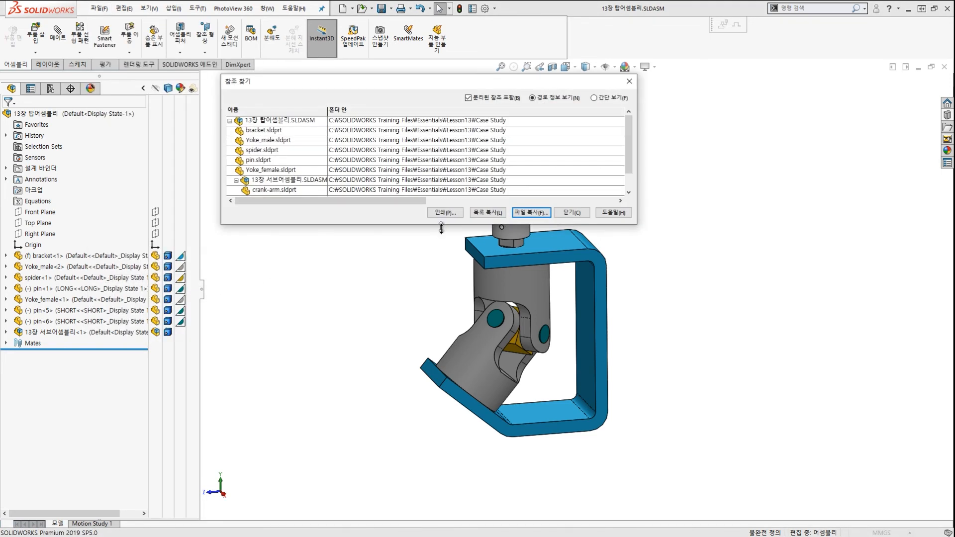
{"action": "left_click_drag", "start_coordinate": [440, 228], "coordinate": [440, 295]}
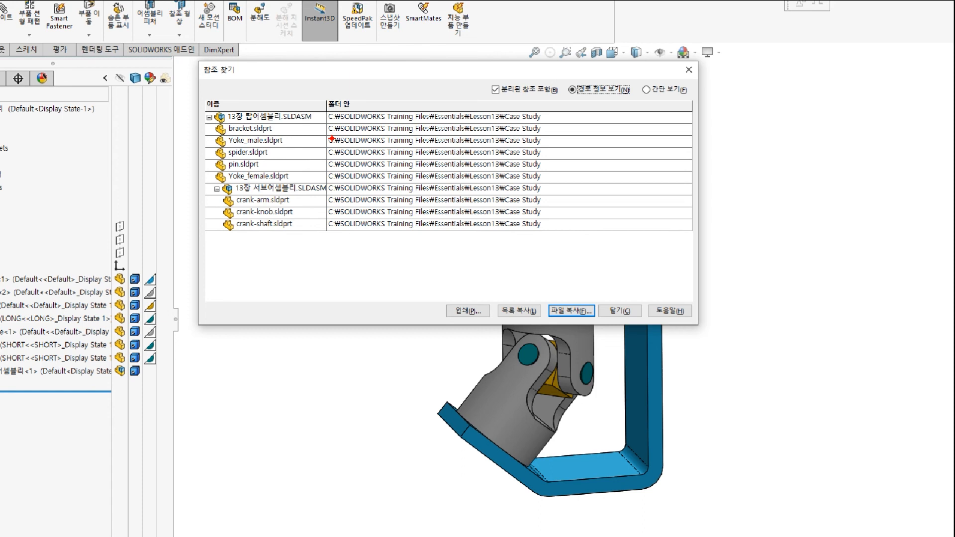
{"action": "left_click_drag", "start_coordinate": [281, 122], "coordinate": [271, 94]}
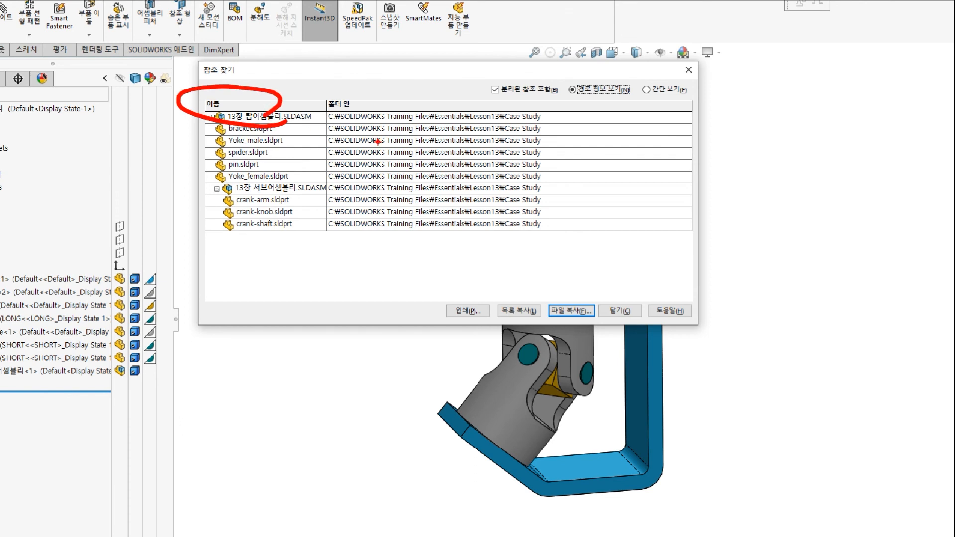
{"action": "left_click_drag", "start_coordinate": [462, 237], "coordinate": [546, 240]}
{"action": "mouse_move", "coordinate": [199, 140]}
{"action": "left_mouse_down"}
{"action": "mouse_move", "coordinate": [281, 139]}
{"action": "mouse_move", "coordinate": [293, 150]}
{"action": "left_mouse_up"}
{"action": "mouse_move", "coordinate": [223, 166]}
{"action": "left_mouse_down"}
{"action": "mouse_move", "coordinate": [268, 167]}
{"action": "mouse_move", "coordinate": [272, 188]}
{"action": "left_mouse_up"}
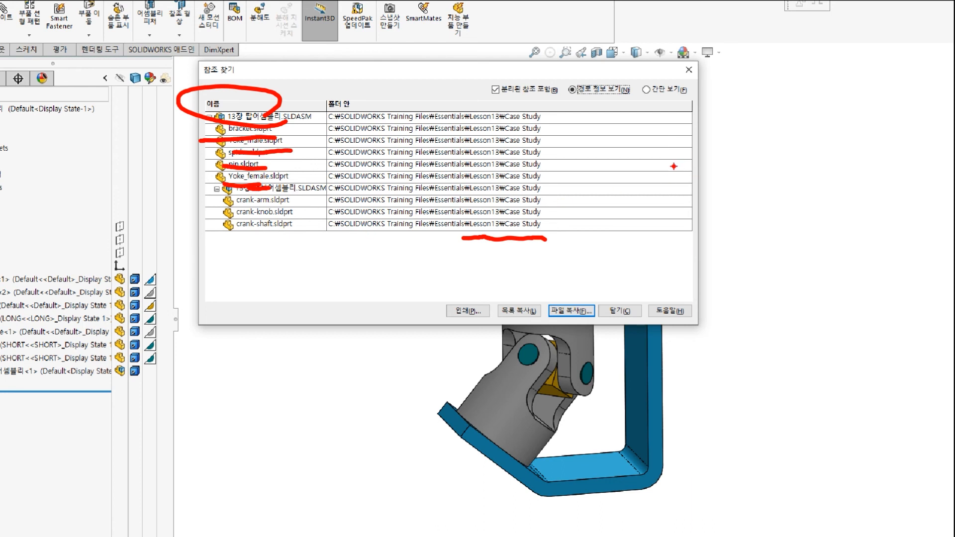
{"action": "left_click_drag", "start_coordinate": [549, 85], "coordinate": [666, 144]}
{"action": "left_click_drag", "start_coordinate": [724, 158], "coordinate": [827, 228]}
{"action": "left_click_drag", "start_coordinate": [603, 214], "coordinate": [698, 275]}
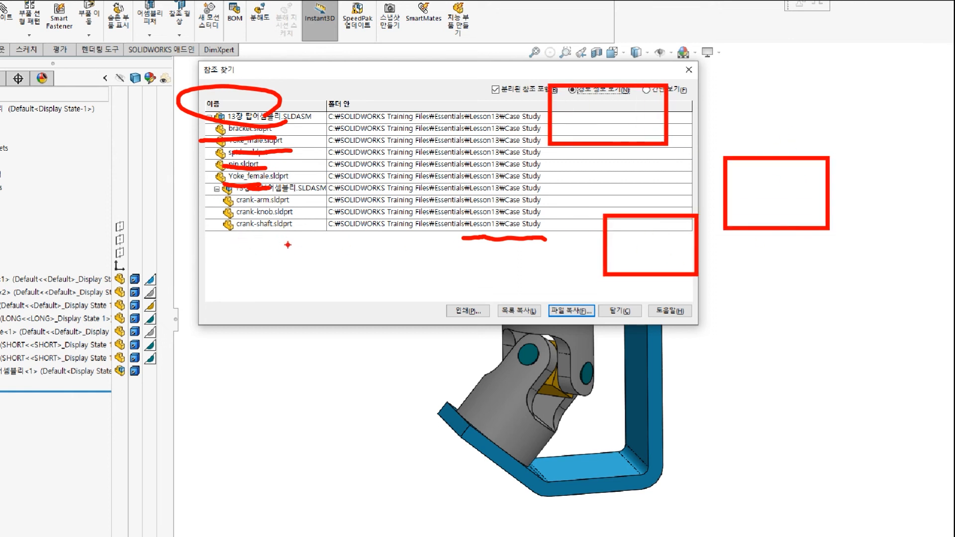
{"action": "mouse_move", "coordinate": [277, 239]}
{"action": "left_mouse_down"}
{"action": "mouse_move", "coordinate": [259, 228]}
{"action": "mouse_move", "coordinate": [286, 185]}
{"action": "left_mouse_up"}
{"action": "left_click_drag", "start_coordinate": [497, 244], "coordinate": [685, 232]}
{"action": "left_click_drag", "start_coordinate": [621, 175], "coordinate": [746, 173]}
{"action": "mouse_move", "coordinate": [445, 156]}
{"action": "left_mouse_down"}
{"action": "mouse_move", "coordinate": [525, 125]}
{"action": "mouse_move", "coordinate": [619, 120]}
{"action": "left_mouse_up"}
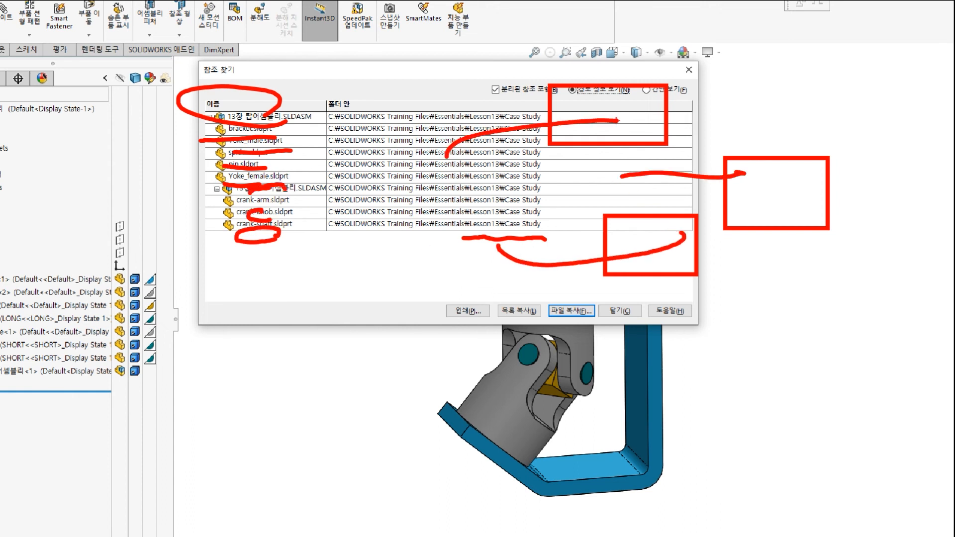
{"action": "mouse_move", "coordinate": [293, 351]}
{"action": "left_mouse_down"}
{"action": "mouse_move", "coordinate": [231, 306]}
{"action": "mouse_move", "coordinate": [314, 361]}
{"action": "mouse_move", "coordinate": [437, 424]}
{"action": "mouse_move", "coordinate": [440, 418]}
{"action": "left_mouse_up"}
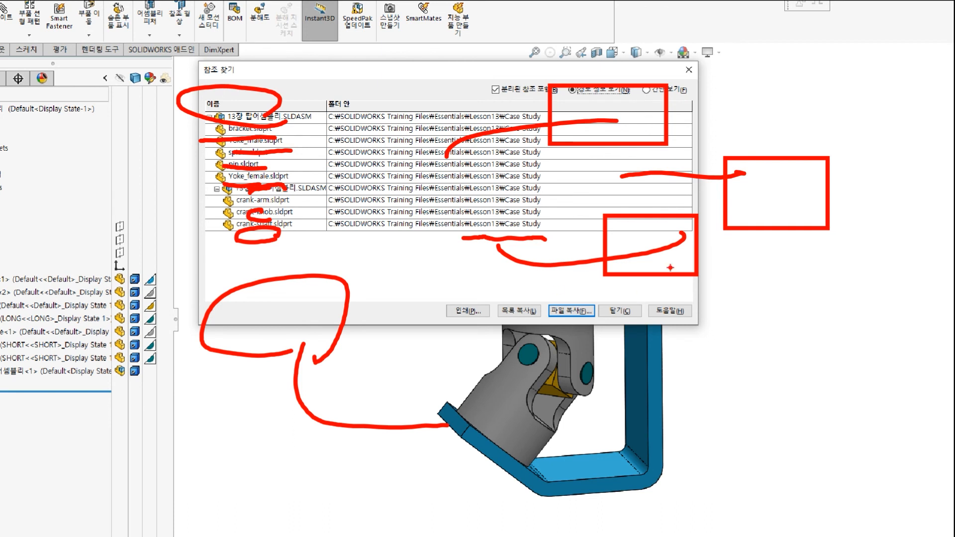
{"action": "mouse_move", "coordinate": [647, 280]}
{"action": "left_mouse_down"}
{"action": "mouse_move", "coordinate": [667, 251]}
{"action": "mouse_move", "coordinate": [510, 376]}
{"action": "left_mouse_up"}
{"action": "left_click_drag", "start_coordinate": [776, 203], "coordinate": [671, 297]}
{"action": "mouse_move", "coordinate": [644, 140]}
{"action": "left_mouse_down"}
{"action": "mouse_move", "coordinate": [464, 228]}
{"action": "mouse_move", "coordinate": [369, 317]}
{"action": "left_mouse_up"}
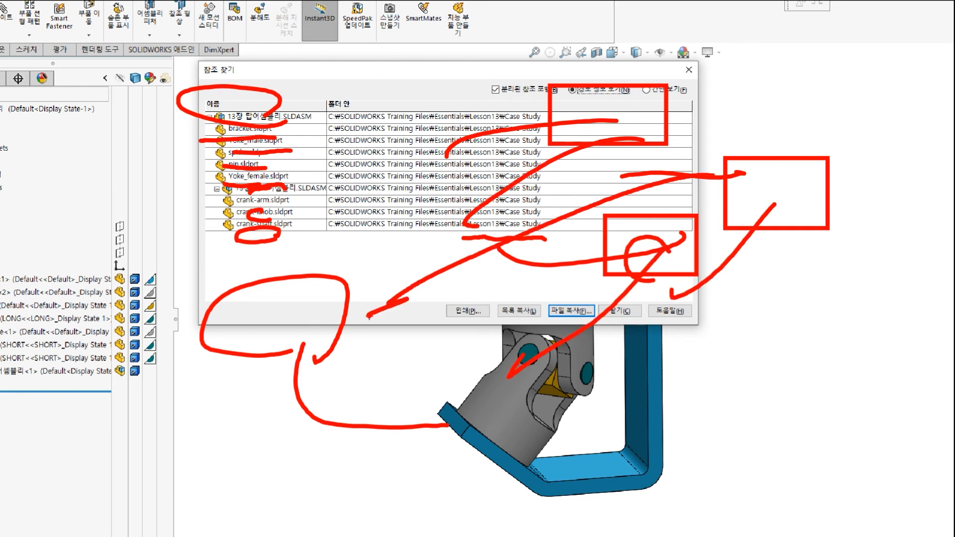
{"action": "left_click_drag", "start_coordinate": [547, 92], "coordinate": [357, 239]}
{"action": "left_click_drag", "start_coordinate": [430, 110], "coordinate": [549, 271]}
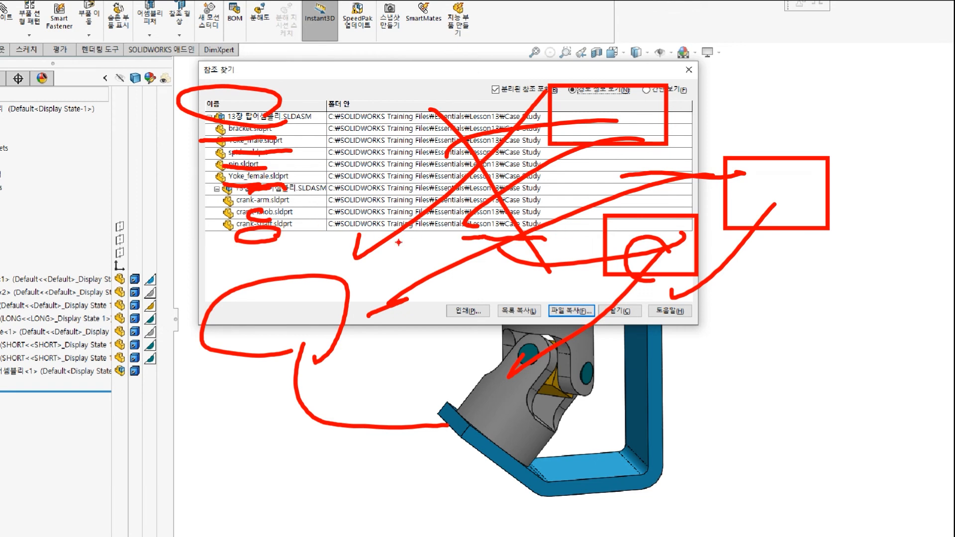
{"action": "mouse_move", "coordinate": [398, 242]}
{"action": "left_mouse_down"}
{"action": "mouse_move", "coordinate": [480, 243]}
{"action": "mouse_move", "coordinate": [463, 243]}
{"action": "left_mouse_up"}
{"action": "key", "text": "Escape"}
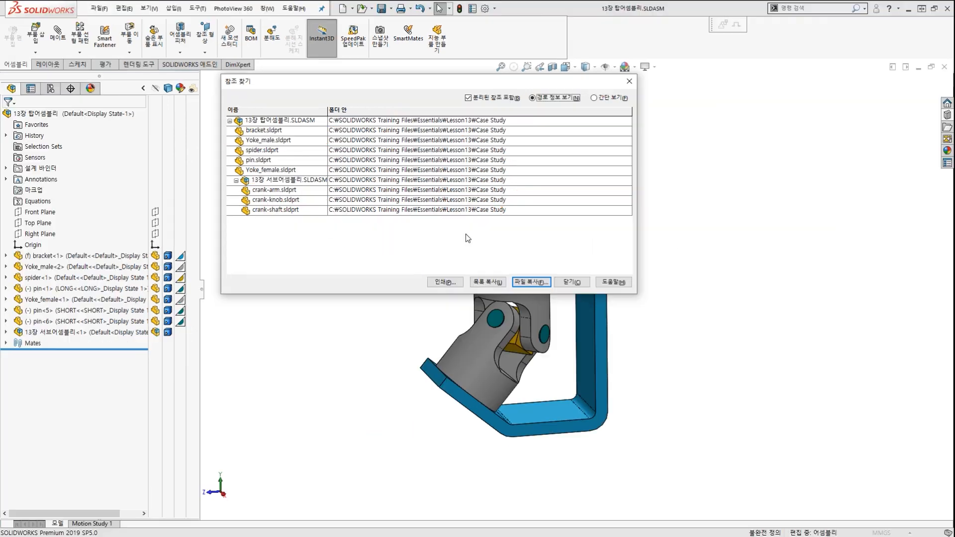
Close the reference list and open Pack and Go for the top-level assembly
{"action": "left_click", "coordinate": [572, 282]}
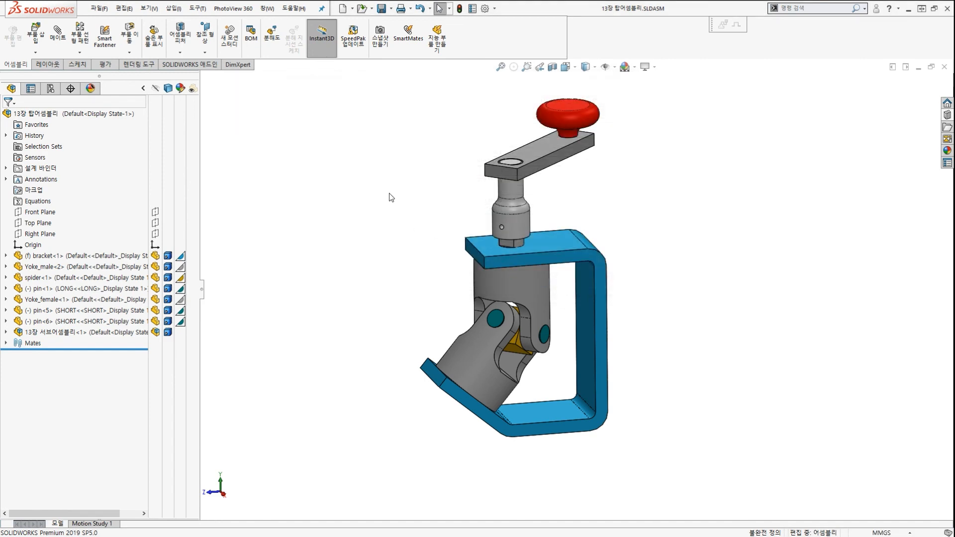
{"action": "left_click", "coordinate": [102, 10]}
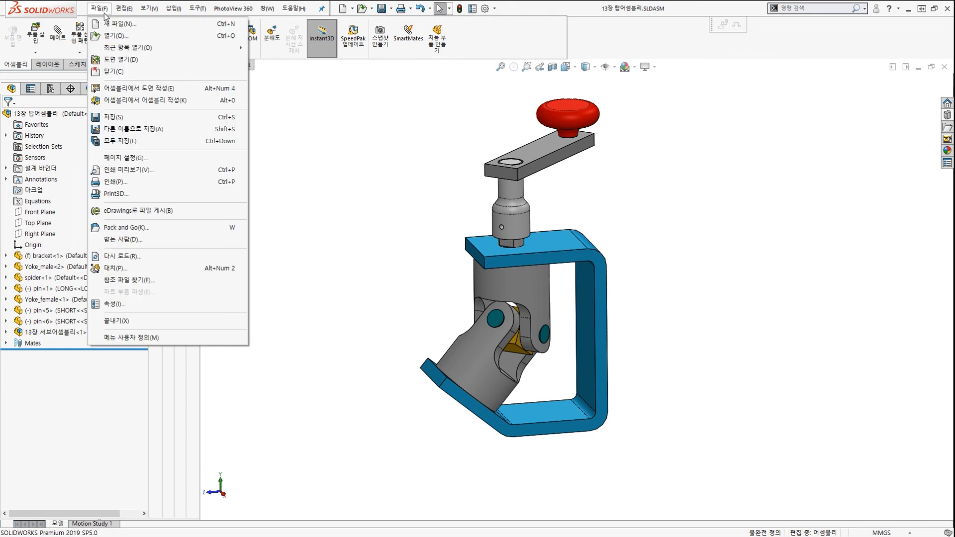
{"action": "left_click", "coordinate": [162, 227]}
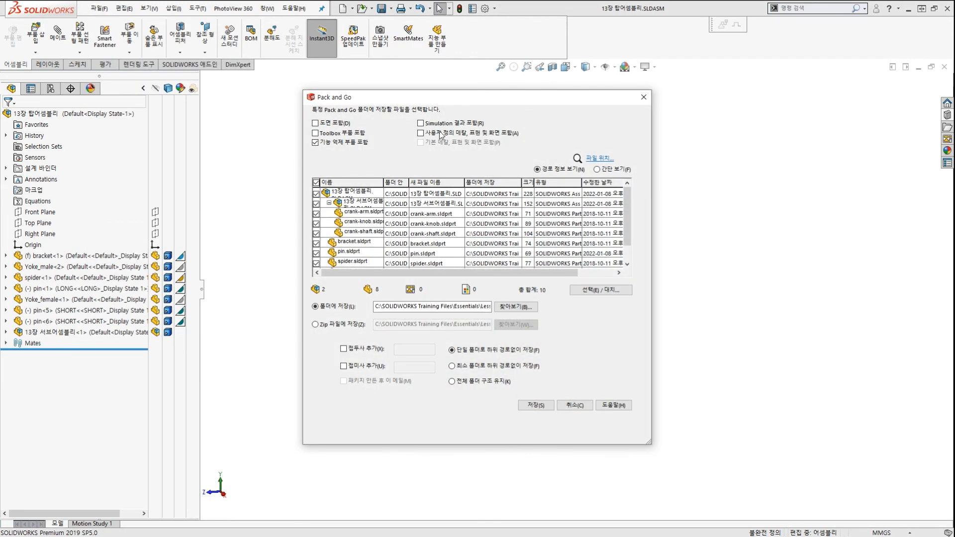
{"action": "left_click_drag", "start_coordinate": [500, 98], "coordinate": [423, 87]}
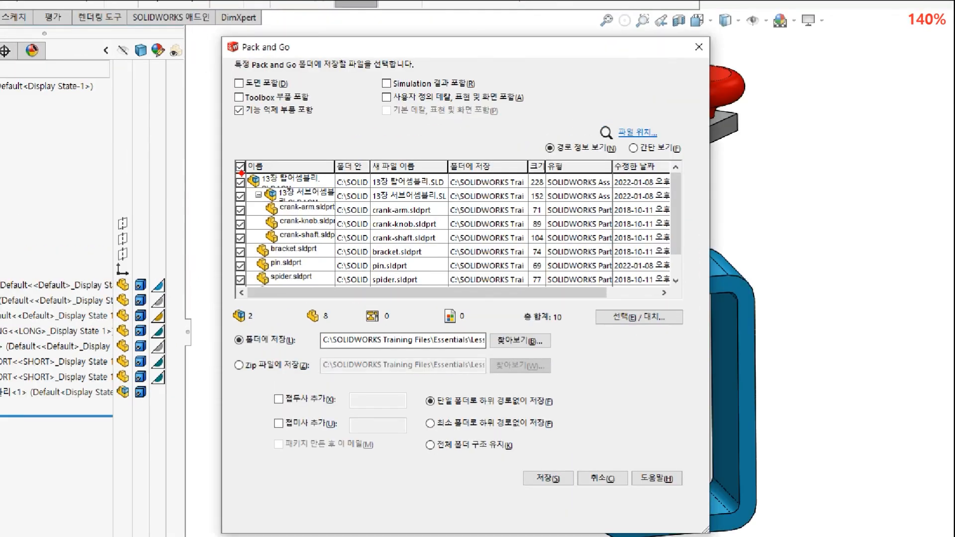
{"action": "left_click_drag", "start_coordinate": [242, 175], "coordinate": [224, 256]}
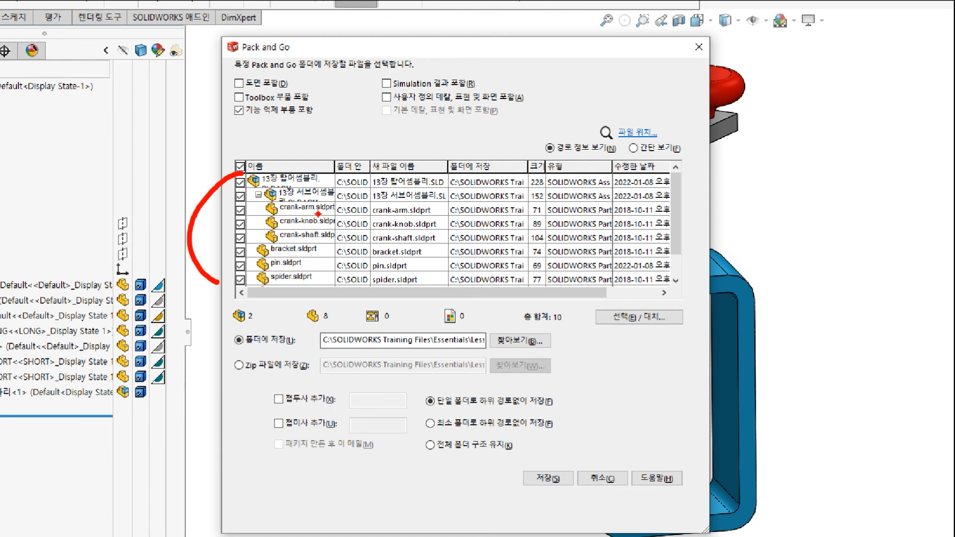
{"action": "mouse_move", "coordinate": [325, 213]}
{"action": "left_mouse_down"}
{"action": "mouse_move", "coordinate": [261, 211]}
{"action": "mouse_move", "coordinate": [512, 209]}
{"action": "mouse_move", "coordinate": [503, 205]}
{"action": "left_mouse_up"}
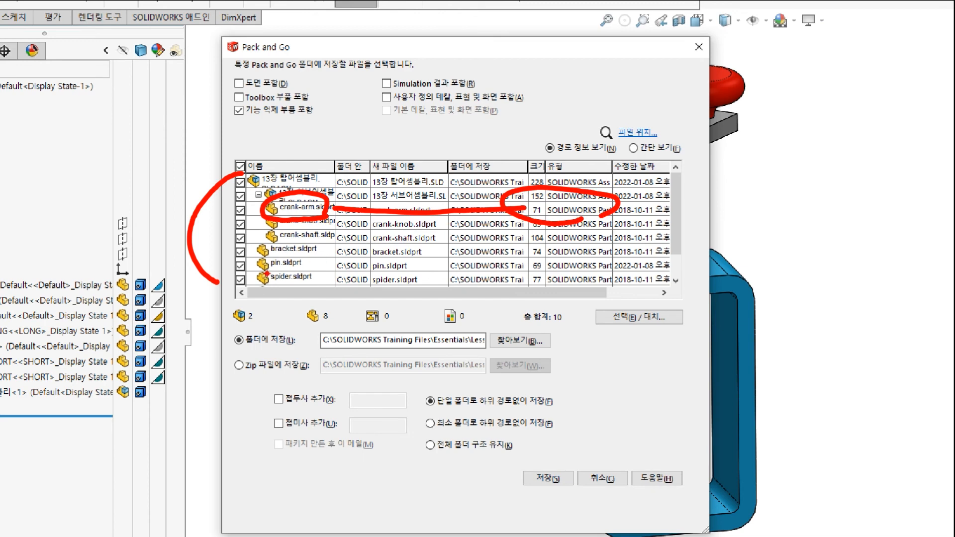
{"action": "mouse_move", "coordinate": [301, 271]}
{"action": "left_mouse_down"}
{"action": "mouse_move", "coordinate": [577, 258]}
{"action": "mouse_move", "coordinate": [507, 256]}
{"action": "left_mouse_up"}
{"action": "left_click_drag", "start_coordinate": [646, 279], "coordinate": [689, 258]}
{"action": "mouse_move", "coordinate": [616, 315]}
{"action": "left_mouse_down"}
{"action": "mouse_move", "coordinate": [644, 363]}
{"action": "mouse_move", "coordinate": [582, 348]}
{"action": "left_mouse_up"}
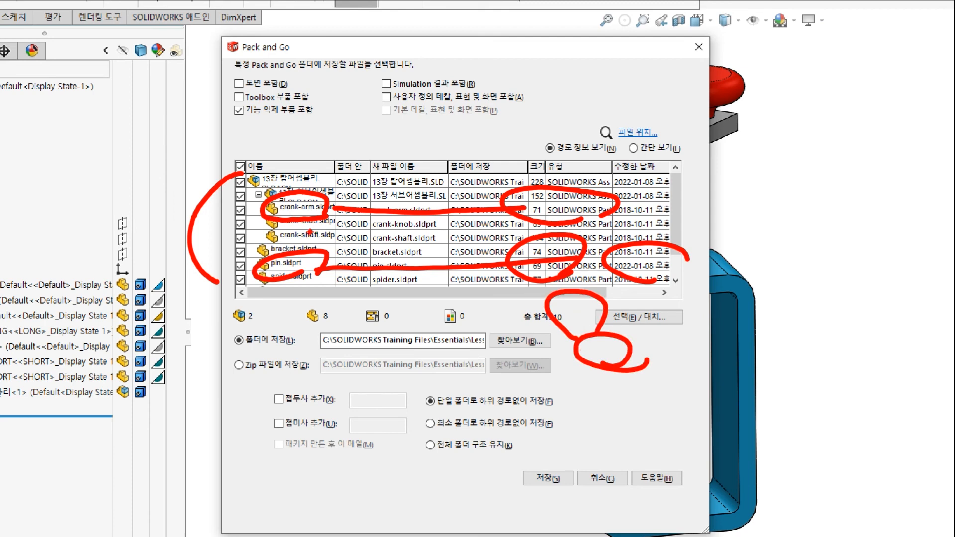
{"action": "left_click_drag", "start_coordinate": [271, 227], "coordinate": [260, 180]}
{"action": "mouse_move", "coordinate": [456, 87]}
{"action": "left_mouse_down"}
{"action": "mouse_move", "coordinate": [371, 84]}
{"action": "mouse_move", "coordinate": [480, 94]}
{"action": "left_mouse_up"}
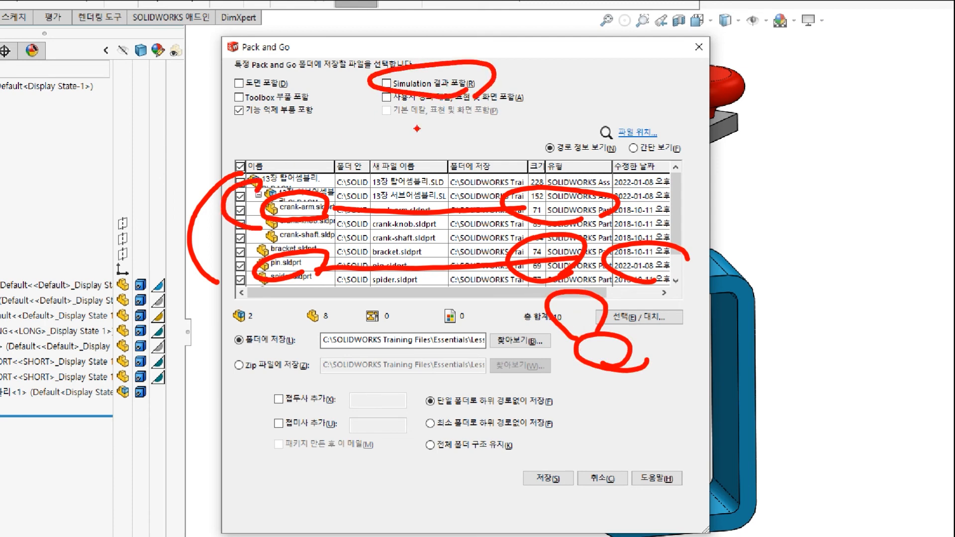
{"action": "mouse_move", "coordinate": [286, 203]}
{"action": "left_mouse_down"}
{"action": "mouse_move", "coordinate": [379, 94]}
{"action": "mouse_move", "coordinate": [462, 102]}
{"action": "left_mouse_up"}
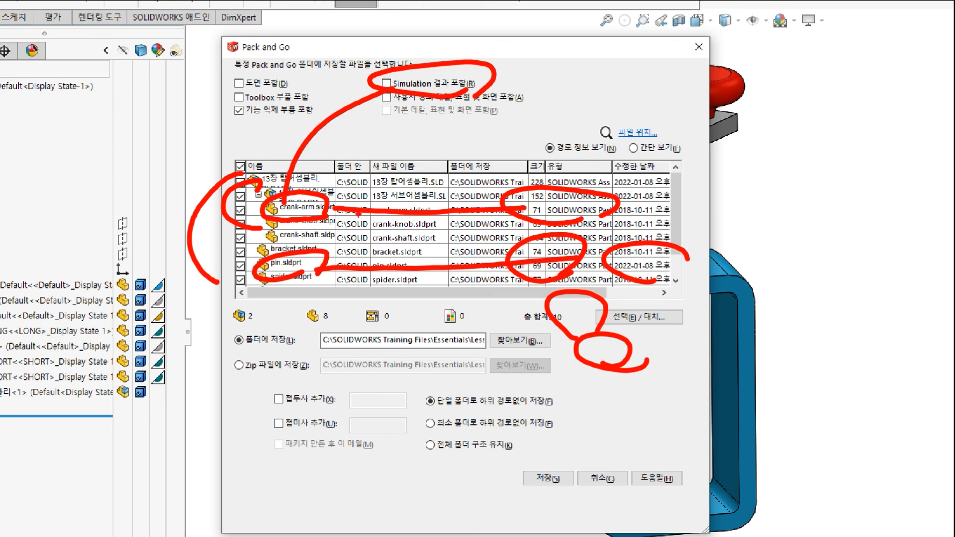
{"action": "mouse_move", "coordinate": [333, 218]}
{"action": "left_mouse_down"}
{"action": "mouse_move", "coordinate": [269, 223]}
{"action": "mouse_move", "coordinate": [333, 219]}
{"action": "left_mouse_up"}
{"action": "mouse_move", "coordinate": [288, 172]}
{"action": "left_mouse_down"}
{"action": "mouse_move", "coordinate": [390, 75]}
{"action": "mouse_move", "coordinate": [419, 70]}
{"action": "left_mouse_up"}
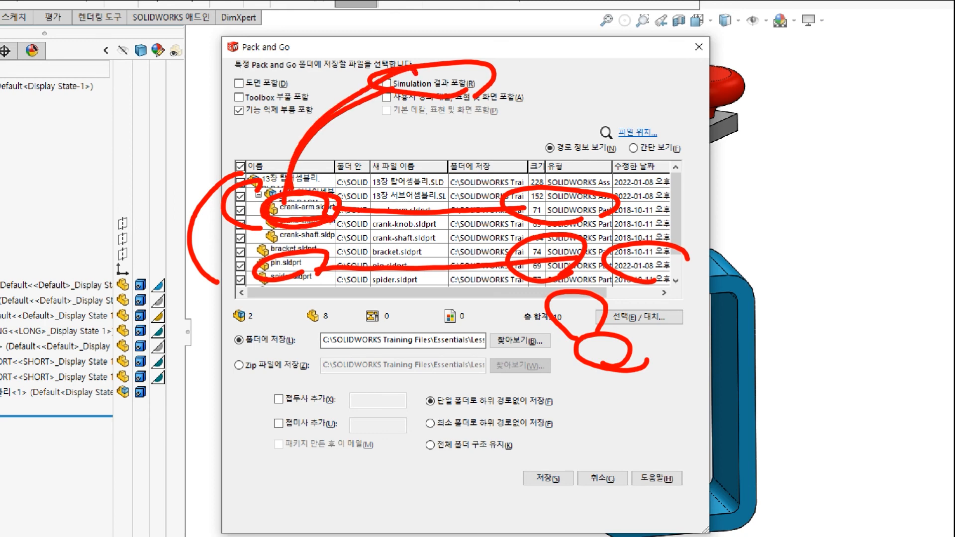
{"action": "key", "text": "Escape"}
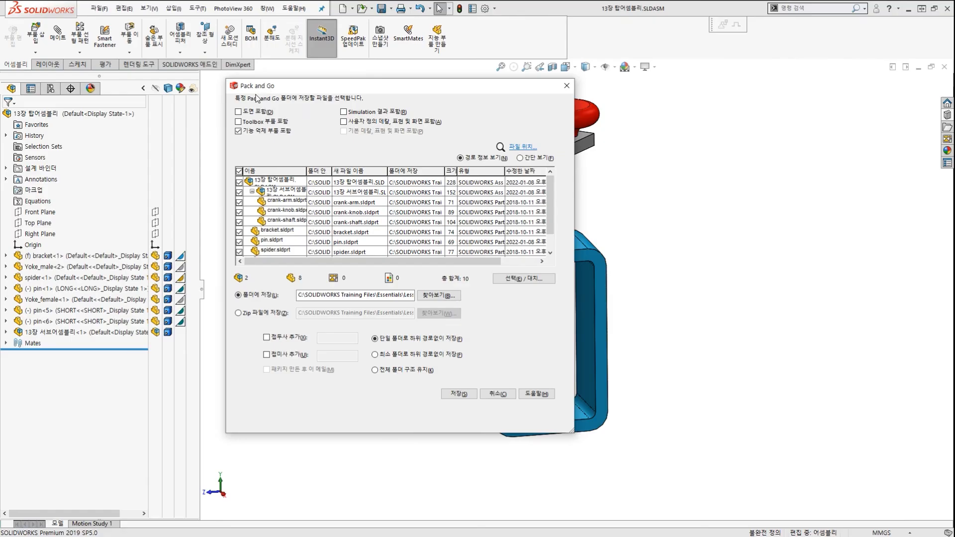
Include drawings, Toolbox components, Simulation results, and both custom and default decals, appearances and scenes in the package
{"action": "left_click", "coordinate": [238, 112]}
{"action": "left_click", "coordinate": [238, 122]}
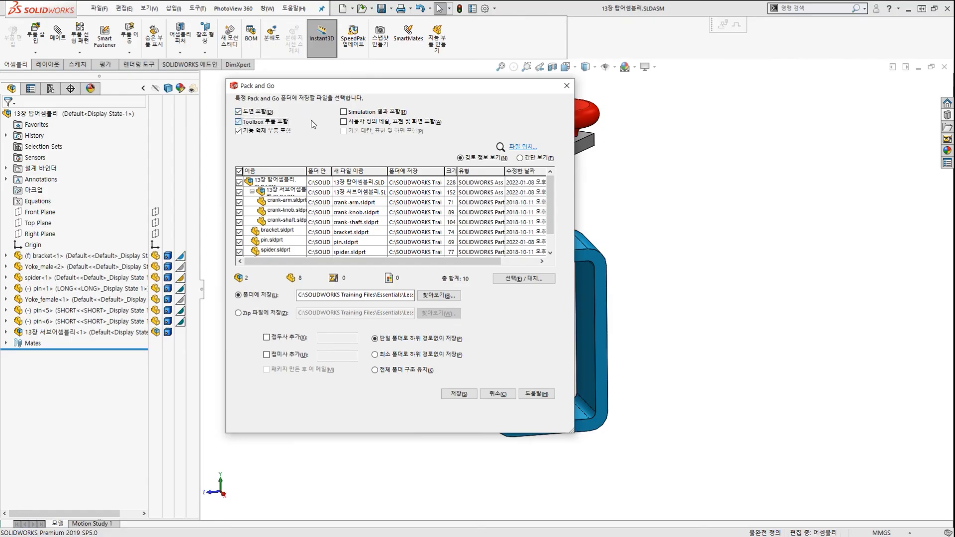
{"action": "left_click", "coordinate": [344, 111]}
{"action": "left_click", "coordinate": [343, 121]}
{"action": "left_click", "coordinate": [343, 131]}
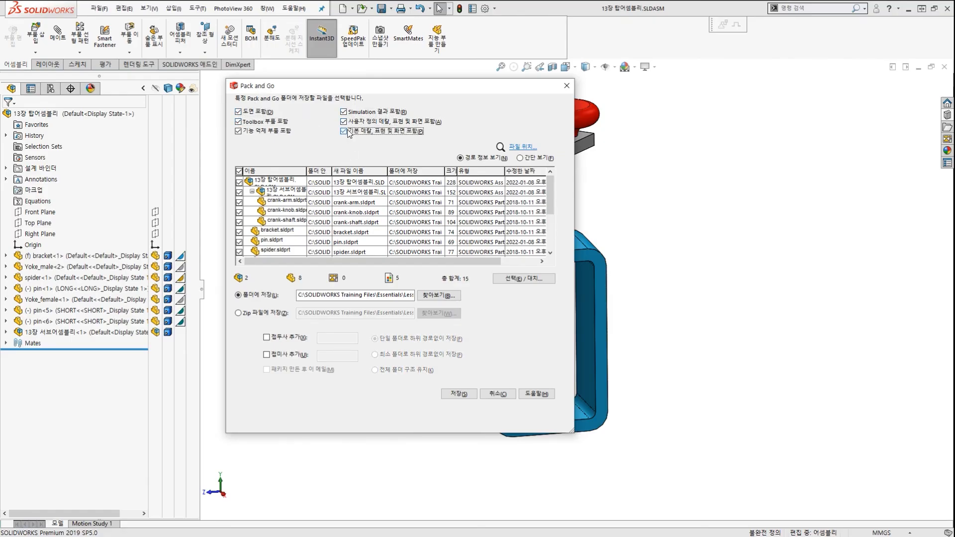
{"action": "mouse_move", "coordinate": [394, 145]}
{"action": "left_mouse_down"}
{"action": "mouse_move", "coordinate": [417, 135]}
{"action": "mouse_move", "coordinate": [409, 143]}
{"action": "left_mouse_up"}
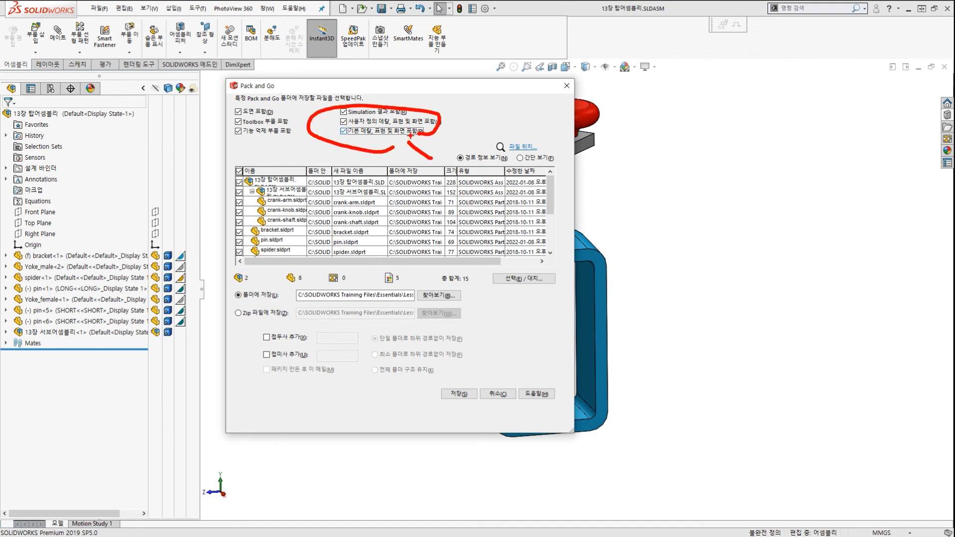
{"action": "key", "text": "Escape"}
{"action": "key", "text": "ctrl+2"}
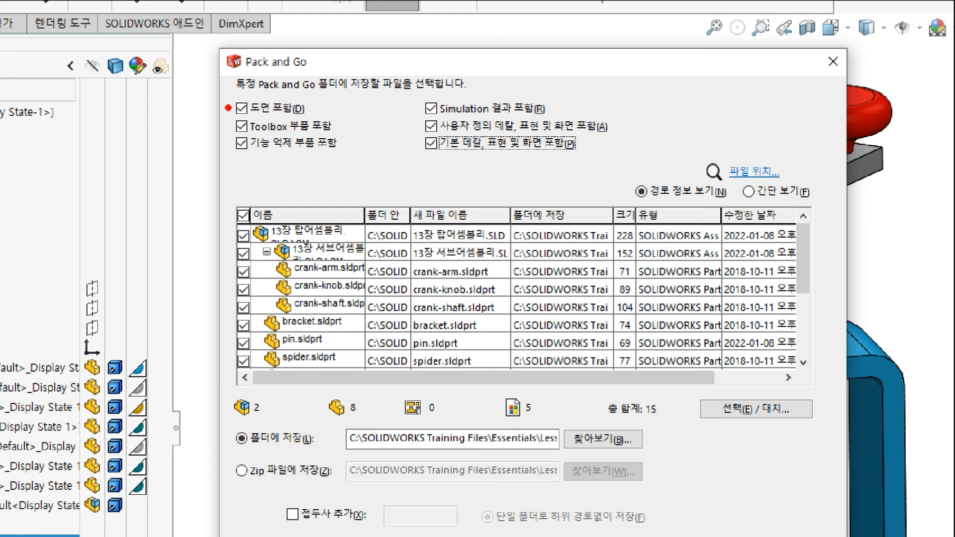
{"action": "left_click_drag", "start_coordinate": [228, 106], "coordinate": [219, 155]}
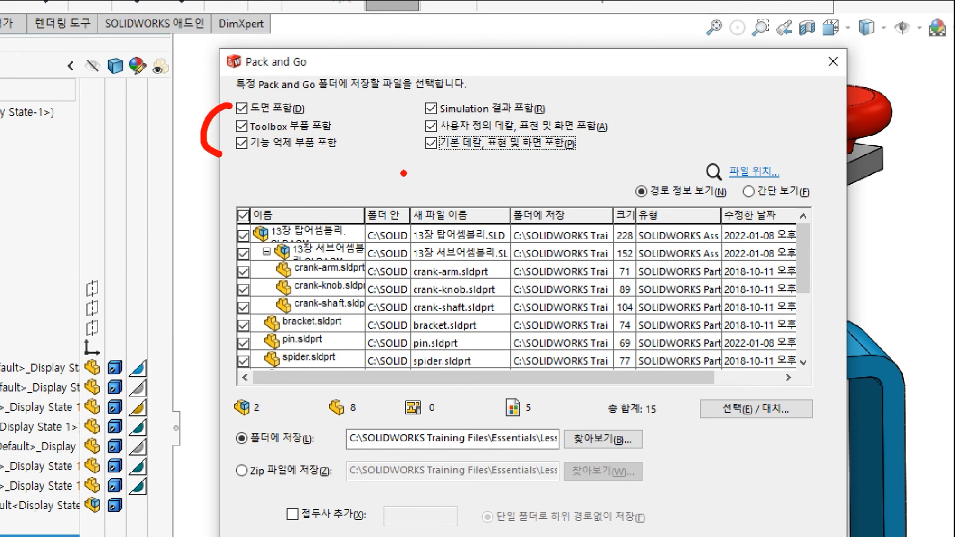
{"action": "mouse_move", "coordinate": [357, 125]}
{"action": "left_mouse_down"}
{"action": "mouse_move", "coordinate": [371, 119]}
{"action": "mouse_move", "coordinate": [369, 139]}
{"action": "left_mouse_up"}
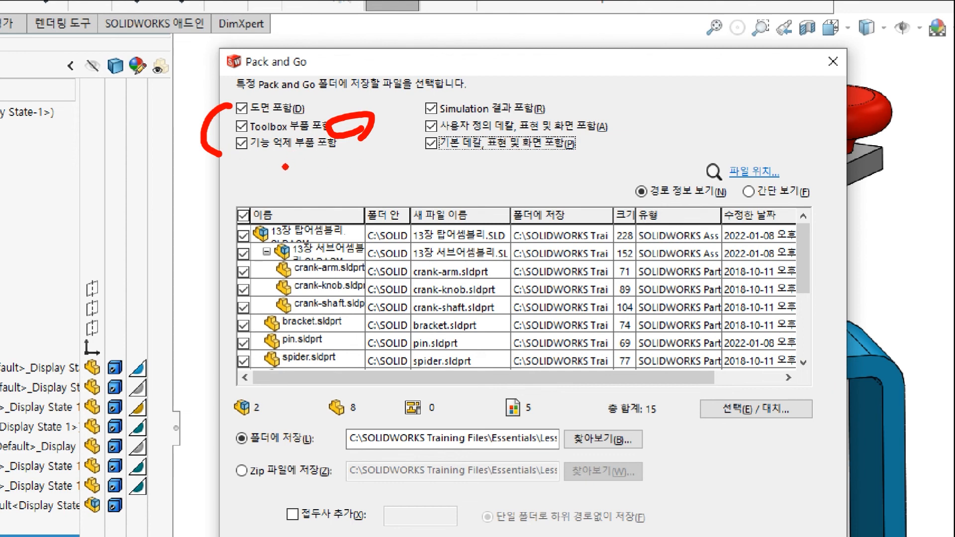
{"action": "mouse_move", "coordinate": [308, 168]}
{"action": "left_mouse_down"}
{"action": "mouse_move", "coordinate": [331, 83]}
{"action": "mouse_move", "coordinate": [313, 149]}
{"action": "left_mouse_up"}
{"action": "mouse_move", "coordinate": [485, 171]}
{"action": "left_mouse_down"}
{"action": "mouse_move", "coordinate": [606, 81]}
{"action": "mouse_move", "coordinate": [490, 172]}
{"action": "left_mouse_up"}
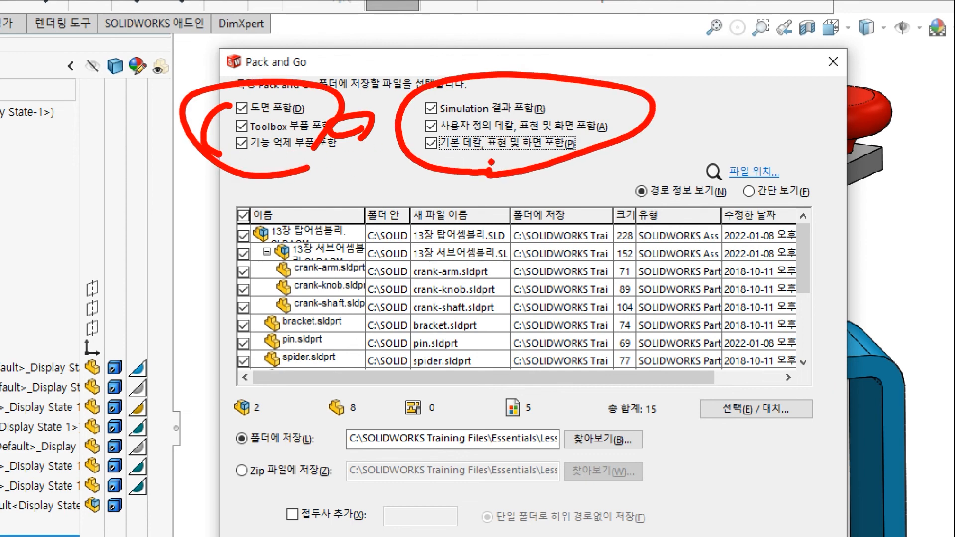
{"action": "key", "text": "Escape"}
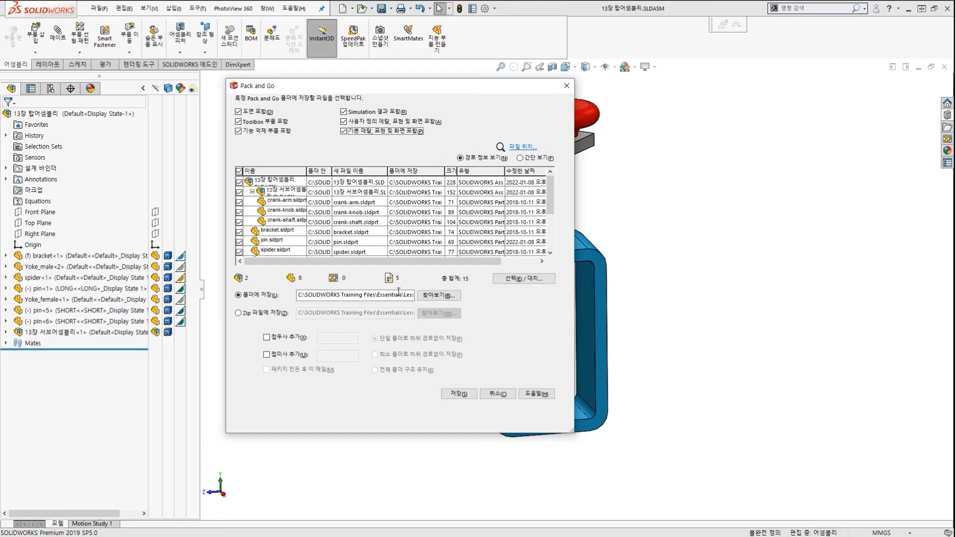
{"action": "key", "text": "ctrl+2"}
{"action": "scroll", "coordinate": [299, 294], "scroll_direction": "up", "scroll_amount": 3}
{"action": "mouse_move", "coordinate": [366, 252]}
{"action": "left_mouse_down"}
{"action": "mouse_move", "coordinate": [236, 206]}
{"action": "mouse_move", "coordinate": [445, 196]}
{"action": "left_mouse_up"}
{"action": "mouse_move", "coordinate": [706, 148]}
{"action": "left_mouse_down"}
{"action": "mouse_move", "coordinate": [834, 201]}
{"action": "mouse_move", "coordinate": [848, 175]}
{"action": "left_mouse_up"}
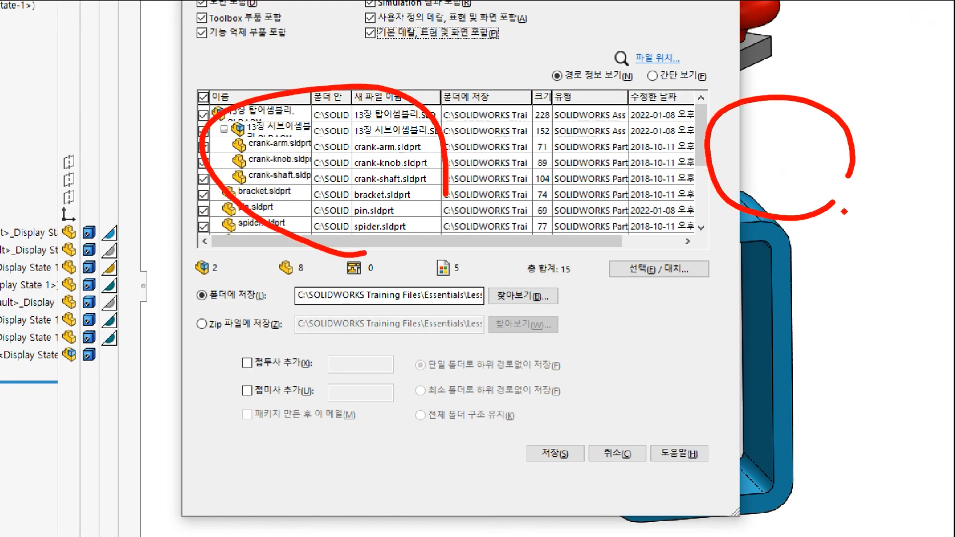
{"action": "mouse_move", "coordinate": [843, 213]}
{"action": "left_mouse_down"}
{"action": "mouse_move", "coordinate": [817, 123]}
{"action": "mouse_move", "coordinate": [820, 143]}
{"action": "left_mouse_up"}
{"action": "left_click_drag", "start_coordinate": [739, 150], "coordinate": [818, 146]}
{"action": "mouse_move", "coordinate": [741, 169]}
{"action": "left_mouse_down"}
{"action": "mouse_move", "coordinate": [813, 168]}
{"action": "mouse_move", "coordinate": [796, 179]}
{"action": "left_mouse_up"}
{"action": "left_click_drag", "start_coordinate": [798, 203], "coordinate": [763, 208]}
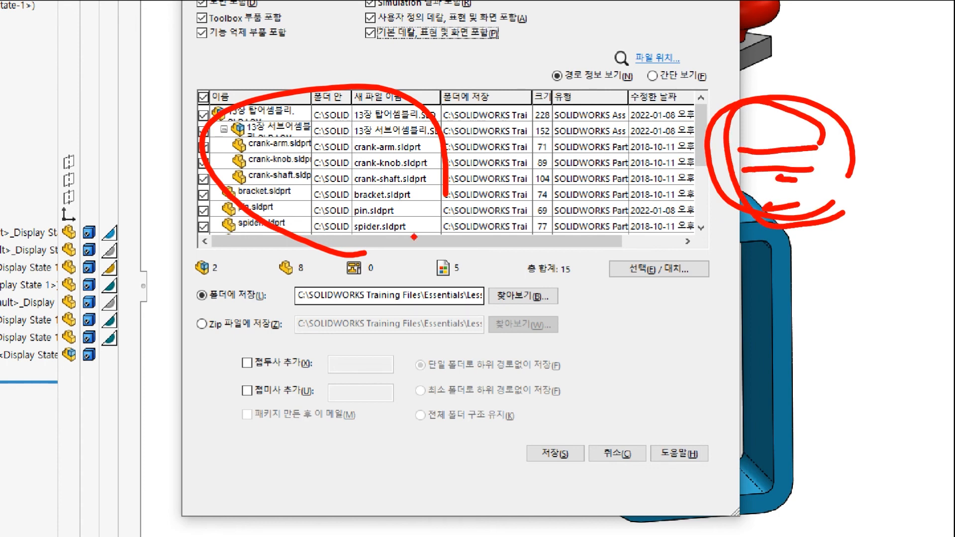
{"action": "mouse_move", "coordinate": [265, 338]}
{"action": "left_mouse_down"}
{"action": "mouse_move", "coordinate": [183, 333]}
{"action": "mouse_move", "coordinate": [291, 319]}
{"action": "mouse_move", "coordinate": [751, 209]}
{"action": "mouse_move", "coordinate": [719, 215]}
{"action": "left_mouse_up"}
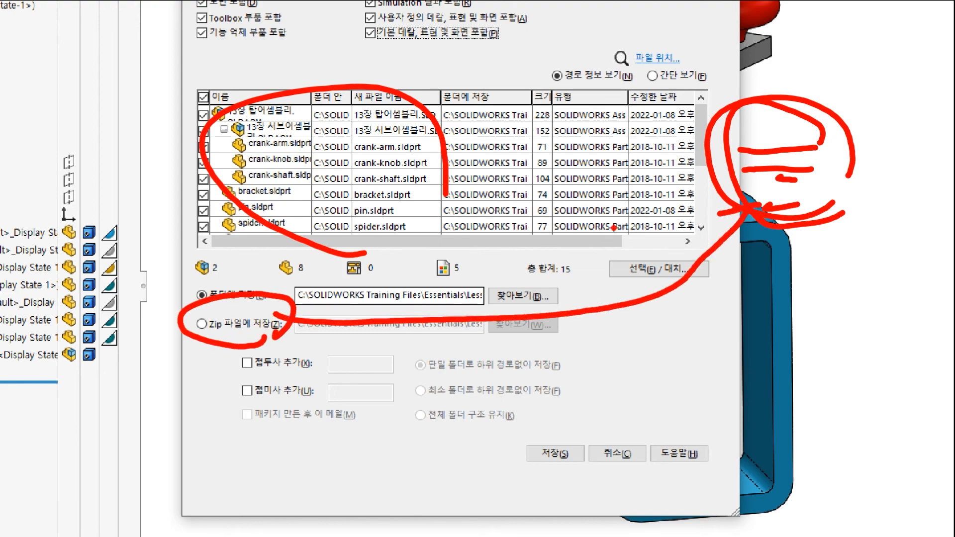
{"action": "key", "text": "Escape"}
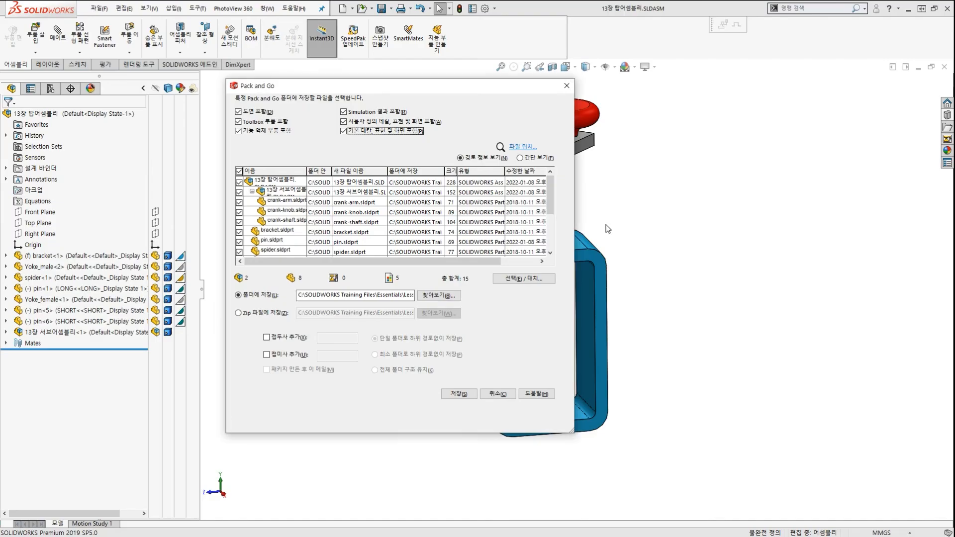
Choose a Zip file as the save destination for the packaged assembly files
{"action": "left_click", "coordinate": [262, 315]}
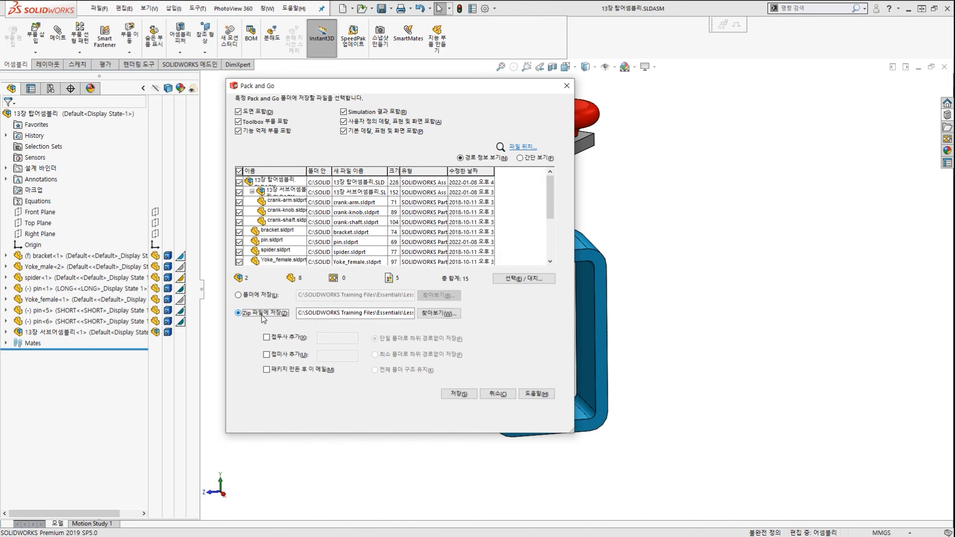
{"action": "key", "text": "ctrl+2"}
{"action": "key", "text": "ctrl+1"}
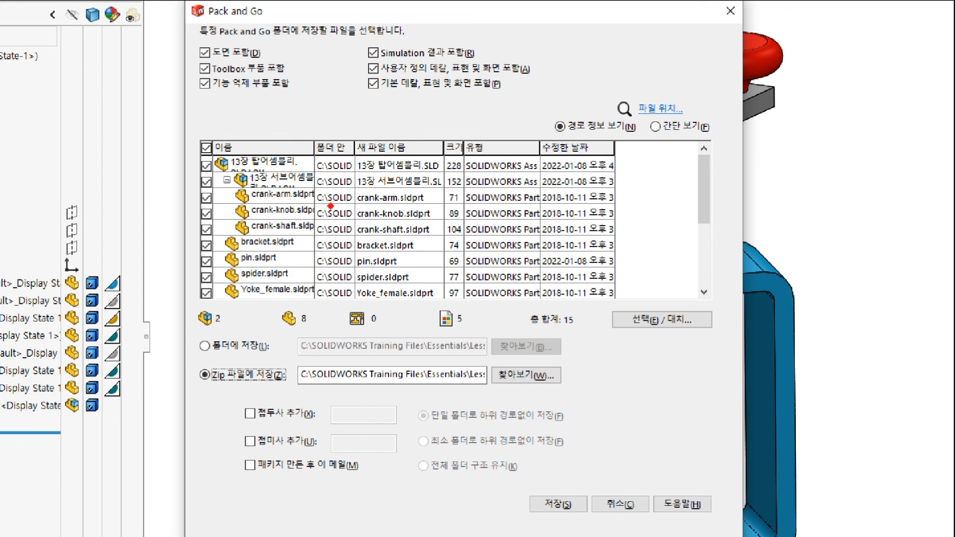
{"action": "mouse_move", "coordinate": [294, 145]}
{"action": "left_mouse_down"}
{"action": "mouse_move", "coordinate": [344, 212]}
{"action": "mouse_move", "coordinate": [294, 332]}
{"action": "left_mouse_up"}
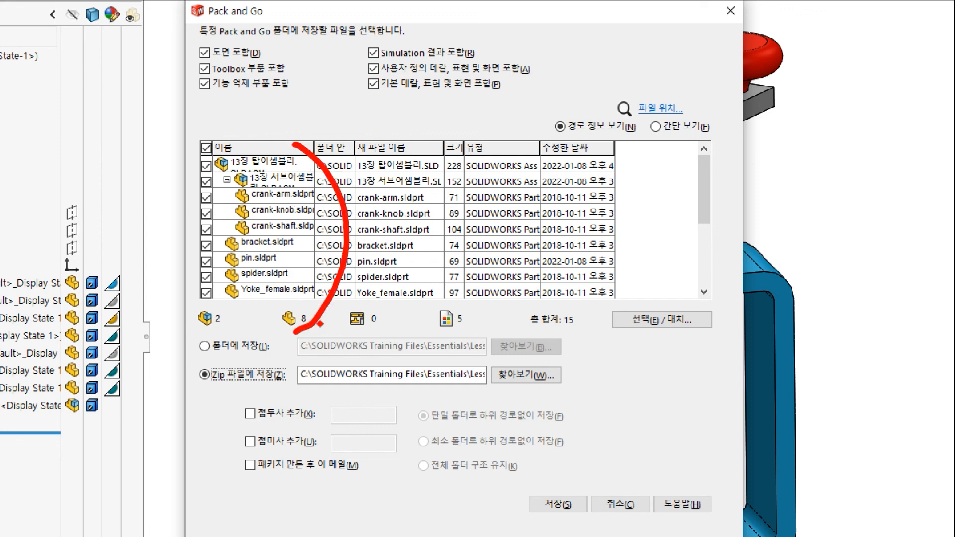
{"action": "mouse_move", "coordinate": [312, 248]}
{"action": "left_mouse_down"}
{"action": "mouse_move", "coordinate": [311, 260]}
{"action": "mouse_move", "coordinate": [450, 192]}
{"action": "mouse_move", "coordinate": [508, 238]}
{"action": "left_mouse_up"}
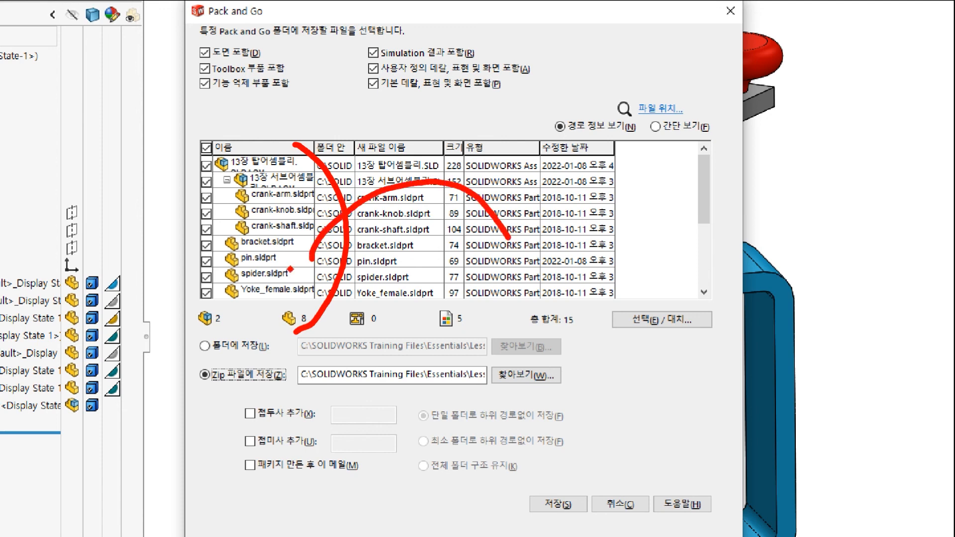
{"action": "mouse_move", "coordinate": [307, 299]}
{"action": "left_mouse_down"}
{"action": "mouse_move", "coordinate": [266, 316]}
{"action": "mouse_move", "coordinate": [318, 175]}
{"action": "mouse_move", "coordinate": [297, 266]}
{"action": "left_mouse_up"}
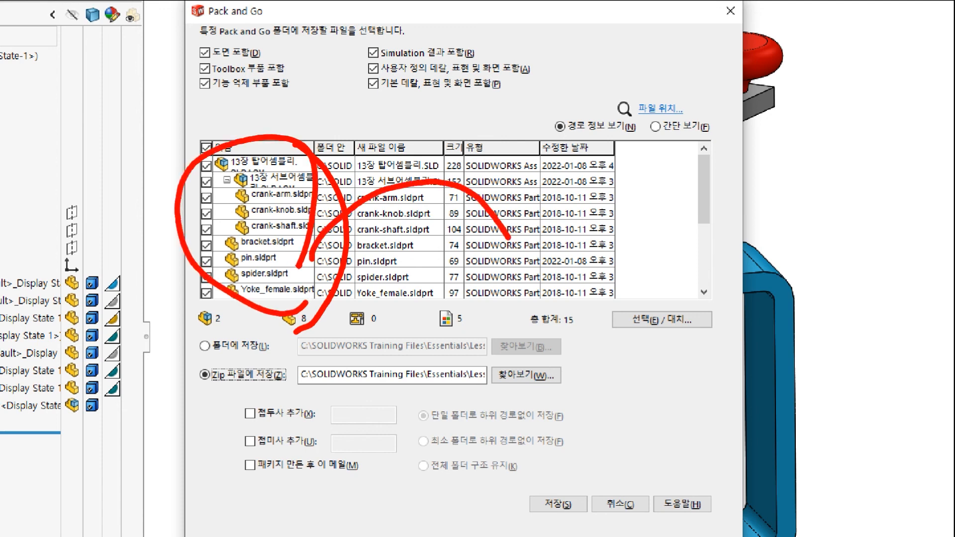
{"action": "left_click_drag", "start_coordinate": [256, 310], "coordinate": [260, 214]}
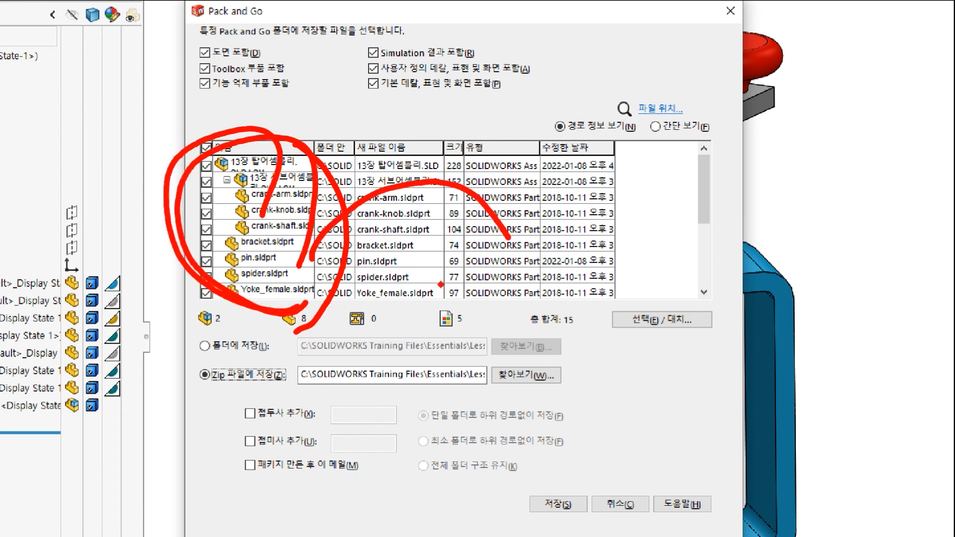
{"action": "mouse_move", "coordinate": [387, 279]}
{"action": "left_mouse_down"}
{"action": "mouse_move", "coordinate": [443, 301]}
{"action": "mouse_move", "coordinate": [452, 233]}
{"action": "mouse_move", "coordinate": [446, 245]}
{"action": "left_mouse_up"}
{"action": "mouse_move", "coordinate": [281, 229]}
{"action": "left_mouse_down"}
{"action": "mouse_move", "coordinate": [297, 240]}
{"action": "mouse_move", "coordinate": [383, 236]}
{"action": "left_mouse_up"}
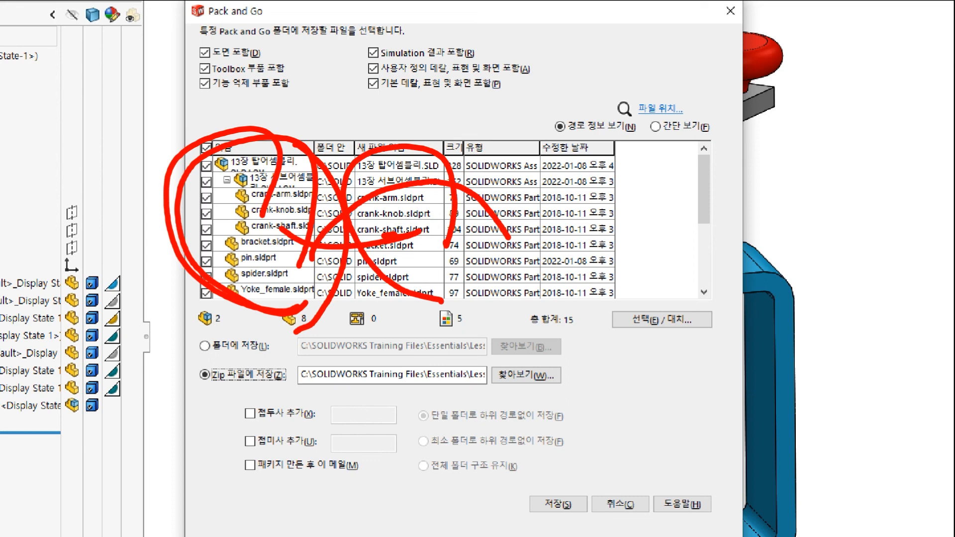
{"action": "mouse_move", "coordinate": [242, 228]}
{"action": "left_mouse_down"}
{"action": "mouse_move", "coordinate": [297, 238]}
{"action": "mouse_move", "coordinate": [279, 219]}
{"action": "mouse_move", "coordinate": [318, 240]}
{"action": "left_mouse_up"}
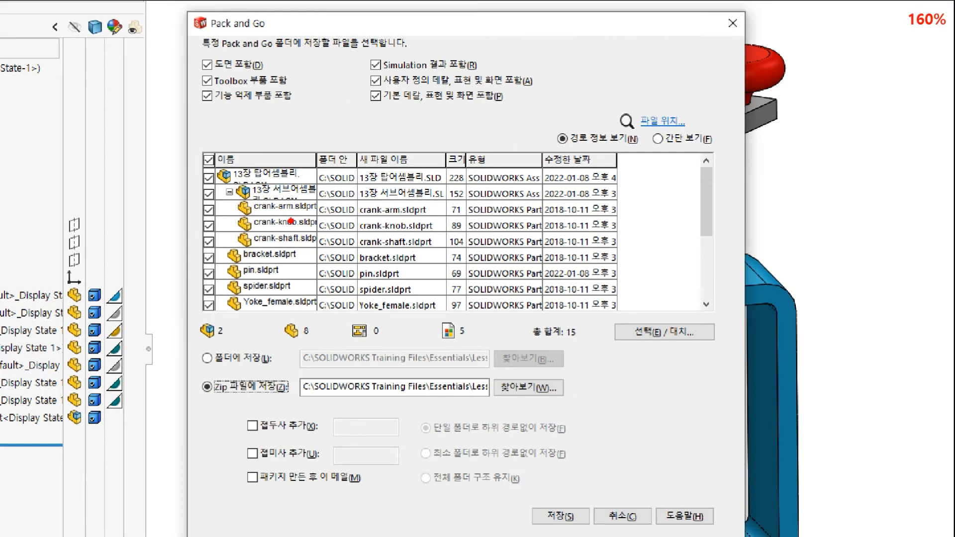
{"action": "mouse_move", "coordinate": [304, 297]}
{"action": "left_mouse_down"}
{"action": "mouse_move", "coordinate": [188, 295]}
{"action": "mouse_move", "coordinate": [260, 265]}
{"action": "left_mouse_up"}
{"action": "left_click_drag", "start_coordinate": [426, 321], "coordinate": [456, 244]}
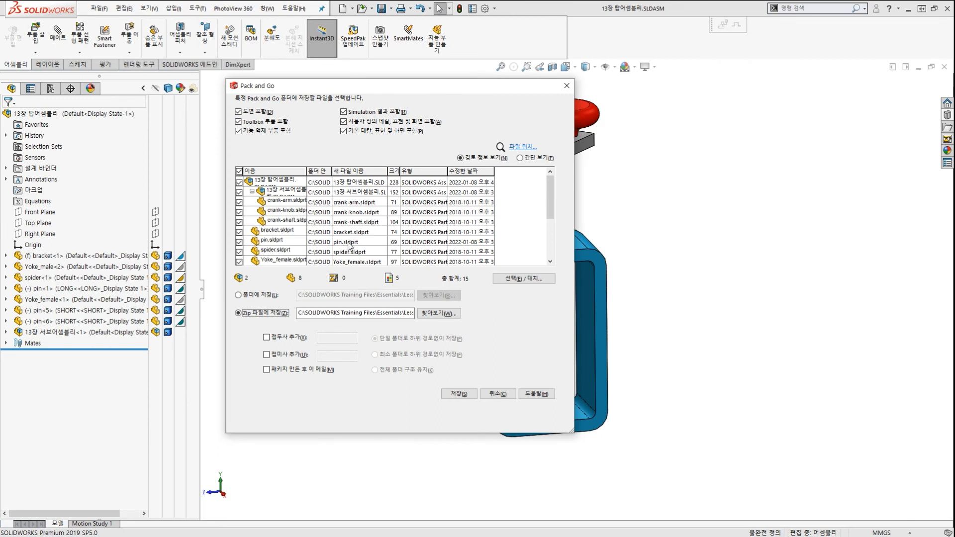
Rename the packaged copy of pin.sldprt as pin-2.sldprt
{"action": "double_click", "coordinate": [350, 243]}
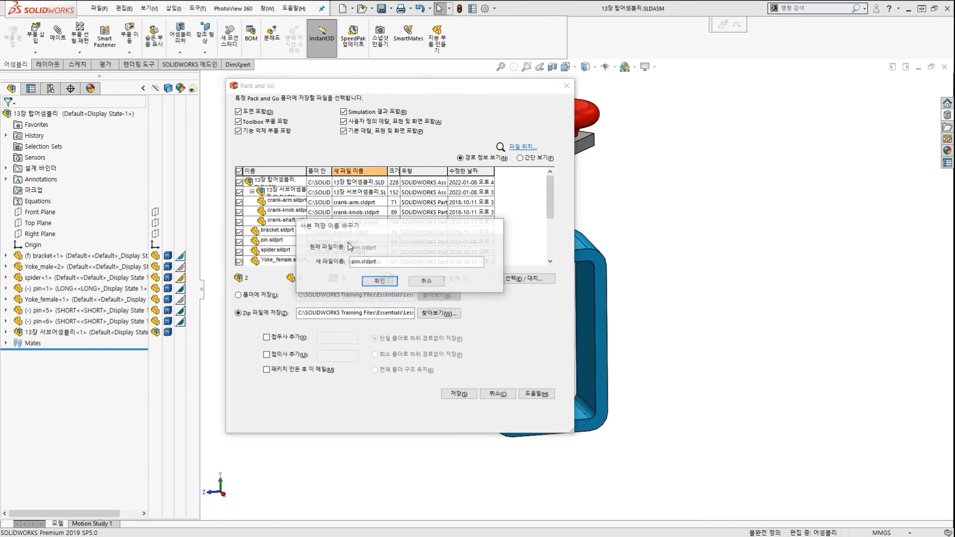
{"action": "left_click", "coordinate": [389, 263]}
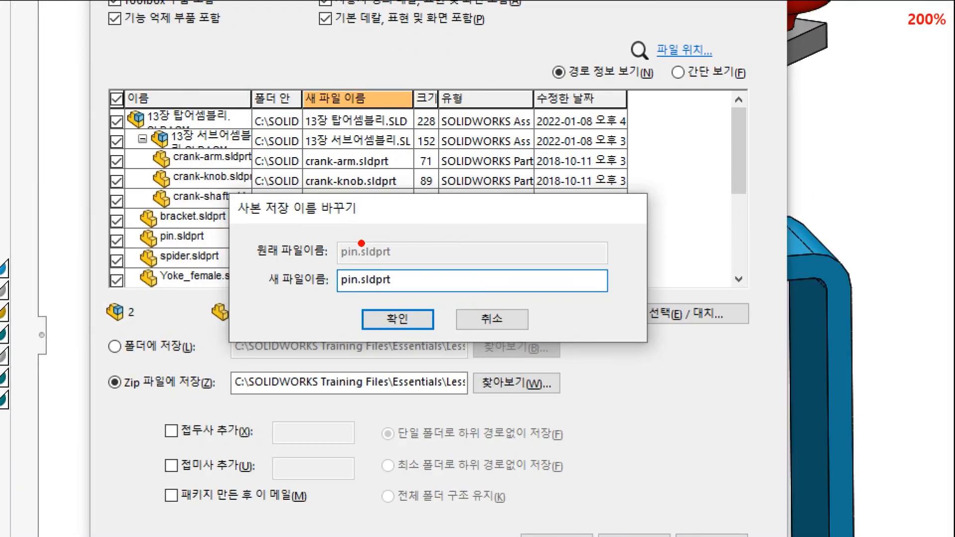
{"action": "mouse_move", "coordinate": [374, 252]}
{"action": "left_mouse_down"}
{"action": "mouse_move", "coordinate": [348, 239]}
{"action": "mouse_move", "coordinate": [361, 249]}
{"action": "left_mouse_up"}
{"action": "mouse_move", "coordinate": [393, 291]}
{"action": "left_mouse_down"}
{"action": "mouse_move", "coordinate": [319, 286]}
{"action": "mouse_move", "coordinate": [386, 274]}
{"action": "left_mouse_up"}
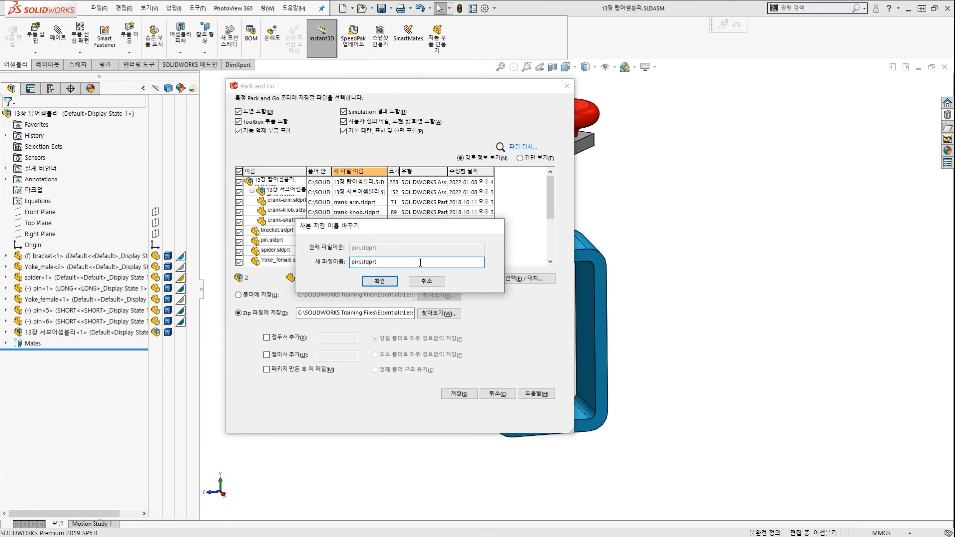
{"action": "type", "text": "-2"}
{"action": "left_click", "coordinate": [379, 280]}
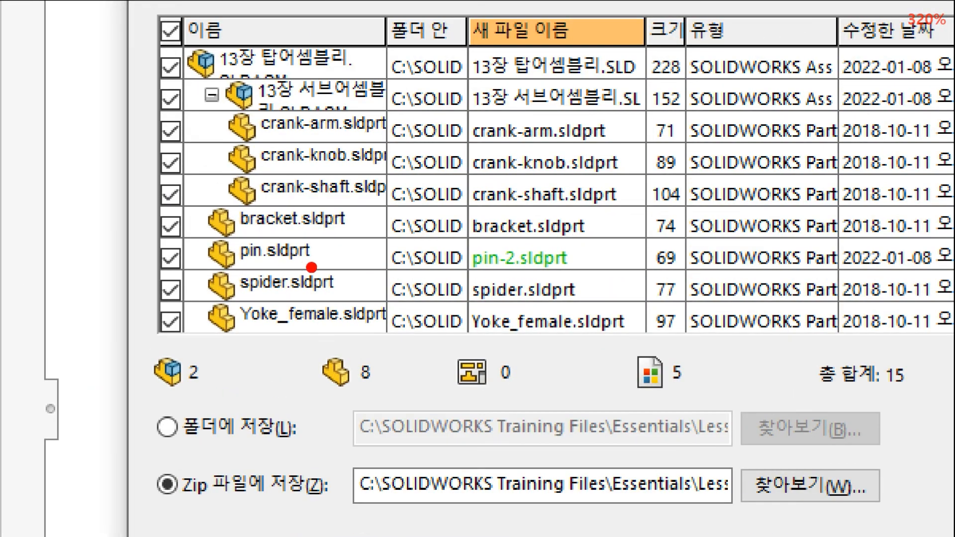
{"action": "mouse_move", "coordinate": [299, 266]}
{"action": "left_mouse_down"}
{"action": "mouse_move", "coordinate": [290, 230]}
{"action": "mouse_move", "coordinate": [380, 214]}
{"action": "mouse_move", "coordinate": [492, 242]}
{"action": "left_mouse_up"}
{"action": "left_click_drag", "start_coordinate": [477, 281], "coordinate": [580, 251]}
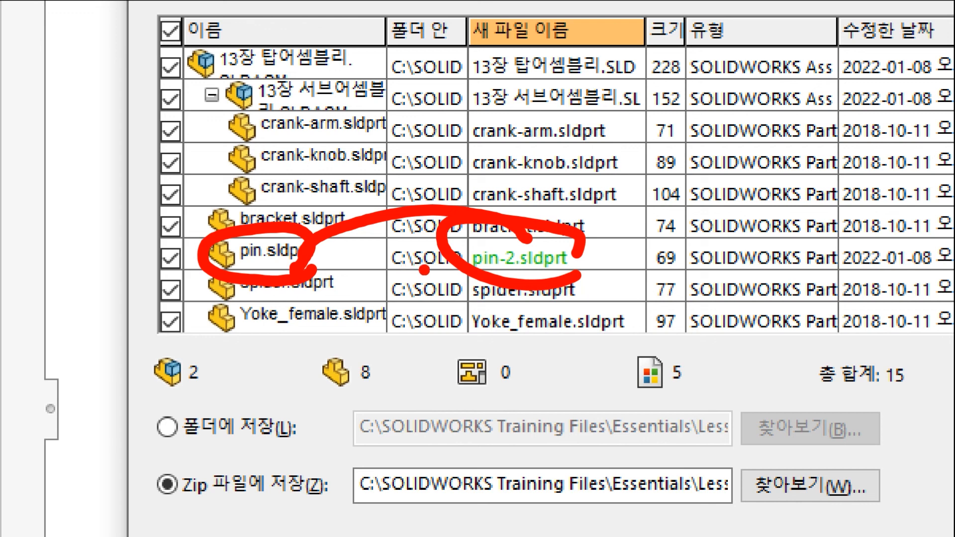
{"action": "mouse_move", "coordinate": [316, 278]}
{"action": "left_mouse_down"}
{"action": "mouse_move", "coordinate": [232, 242]}
{"action": "mouse_move", "coordinate": [279, 264]}
{"action": "left_mouse_up"}
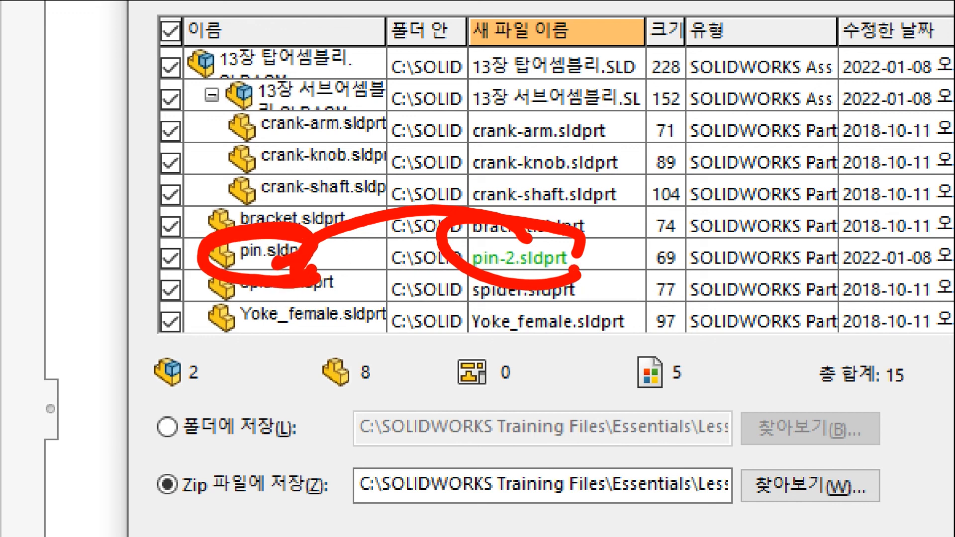
{"action": "mouse_move", "coordinate": [546, 281]}
{"action": "left_mouse_down"}
{"action": "mouse_move", "coordinate": [514, 226]}
{"action": "mouse_move", "coordinate": [575, 285]}
{"action": "left_mouse_up"}
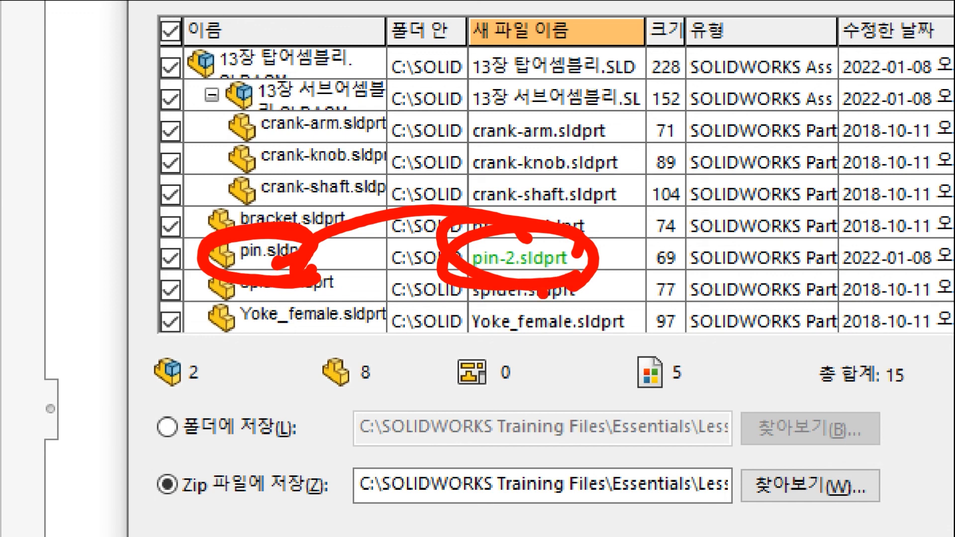
{"action": "left_click_drag", "start_coordinate": [423, 166], "coordinate": [365, 267]}
{"action": "left_click_drag", "start_coordinate": [358, 172], "coordinate": [421, 257]}
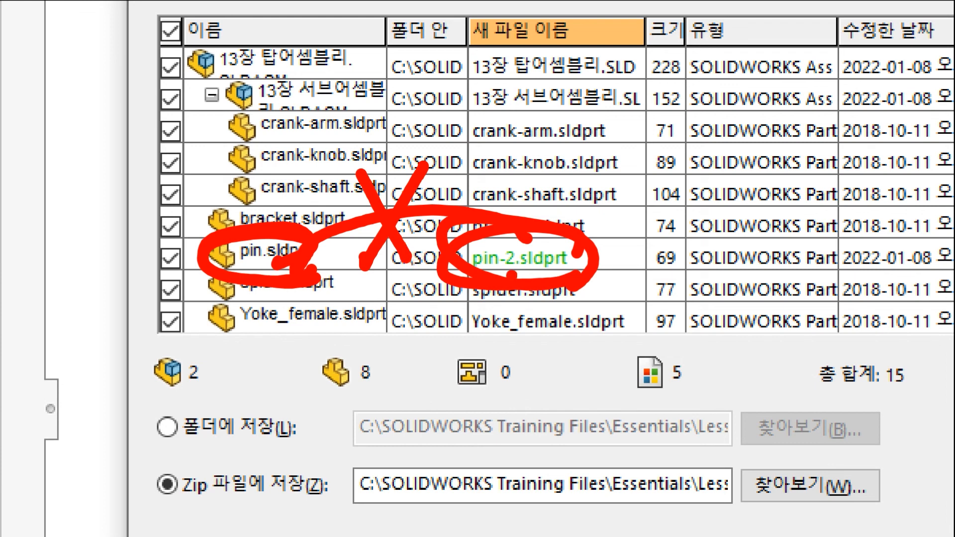
{"action": "mouse_move", "coordinate": [530, 287]}
{"action": "left_mouse_down"}
{"action": "mouse_move", "coordinate": [595, 236]}
{"action": "mouse_move", "coordinate": [559, 268]}
{"action": "left_mouse_up"}
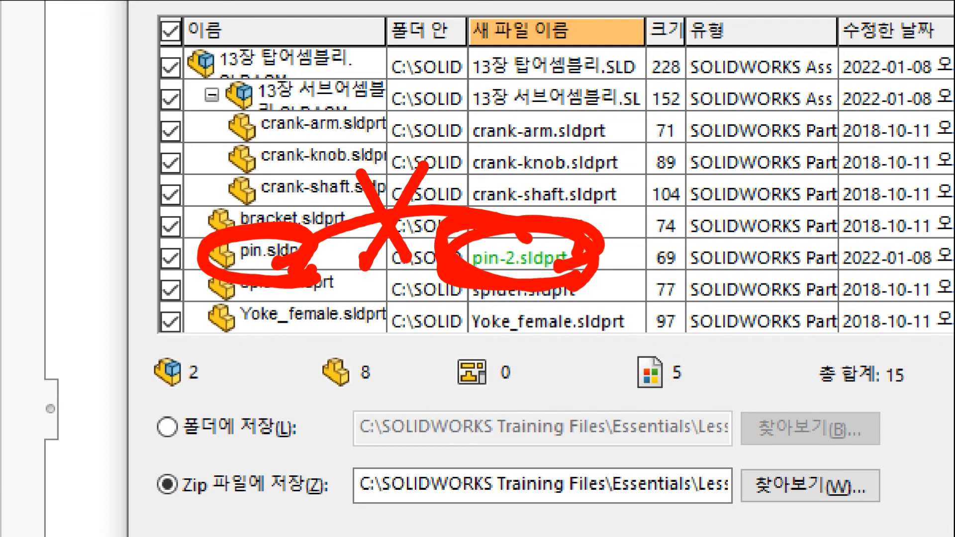
{"action": "left_click_drag", "start_coordinate": [278, 263], "coordinate": [274, 243]}
{"action": "left_click_drag", "start_coordinate": [512, 289], "coordinate": [421, 264]}
{"action": "key", "text": "Escape"}
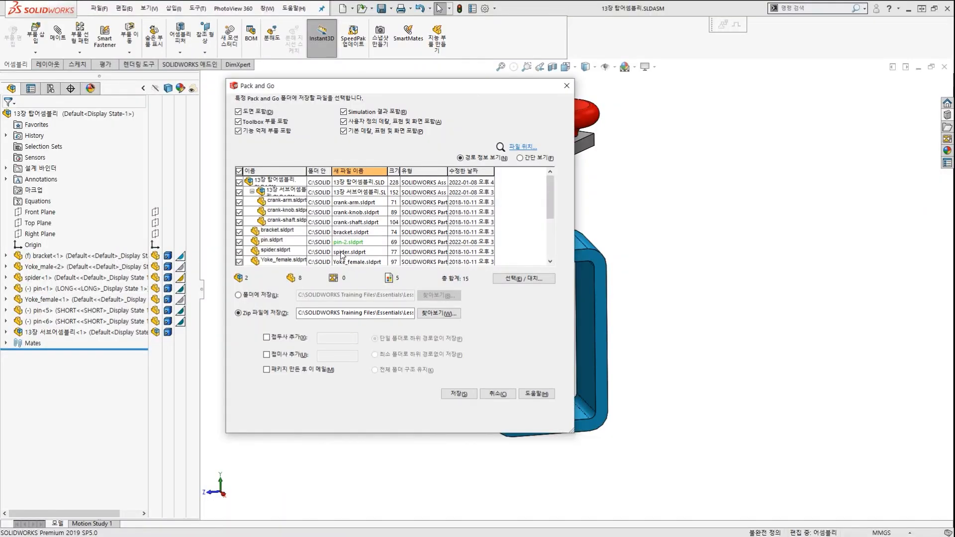
{"action": "key", "text": "ctrl+1"}
{"action": "scroll", "coordinate": [329, 214], "scroll_direction": "up", "scroll_amount": 1}
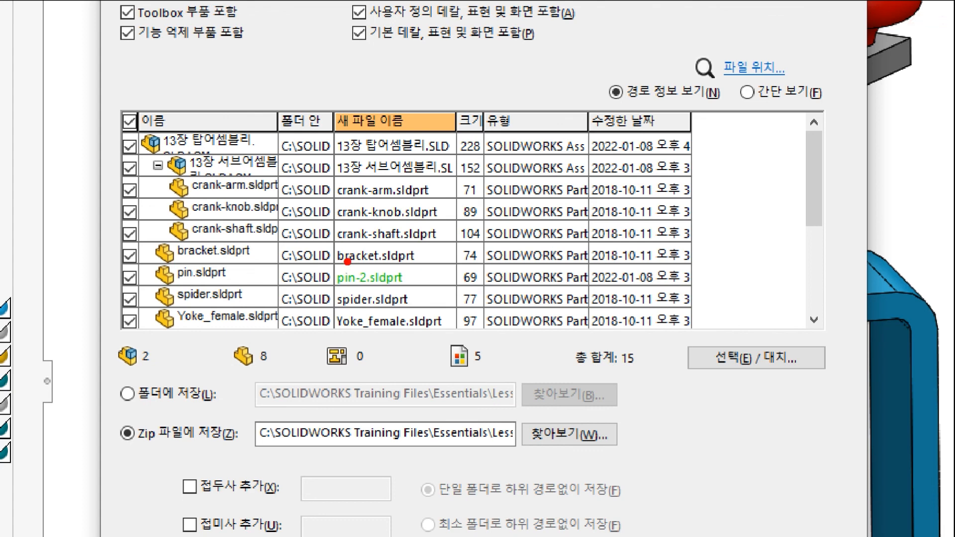
{"action": "mouse_move", "coordinate": [407, 333]}
{"action": "left_mouse_down"}
{"action": "mouse_move", "coordinate": [323, 261]}
{"action": "mouse_move", "coordinate": [393, 306]}
{"action": "left_mouse_up"}
{"action": "mouse_move", "coordinate": [257, 167]}
{"action": "left_mouse_down"}
{"action": "mouse_move", "coordinate": [224, 226]}
{"action": "mouse_move", "coordinate": [259, 207]}
{"action": "left_mouse_up"}
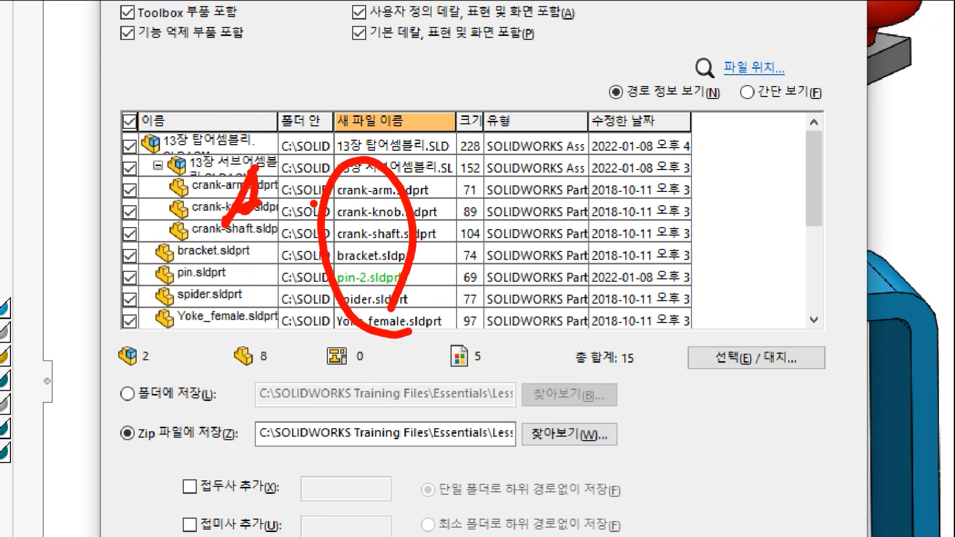
{"action": "mouse_move", "coordinate": [472, 176]}
{"action": "left_mouse_down"}
{"action": "mouse_move", "coordinate": [499, 198]}
{"action": "mouse_move", "coordinate": [470, 217]}
{"action": "left_mouse_up"}
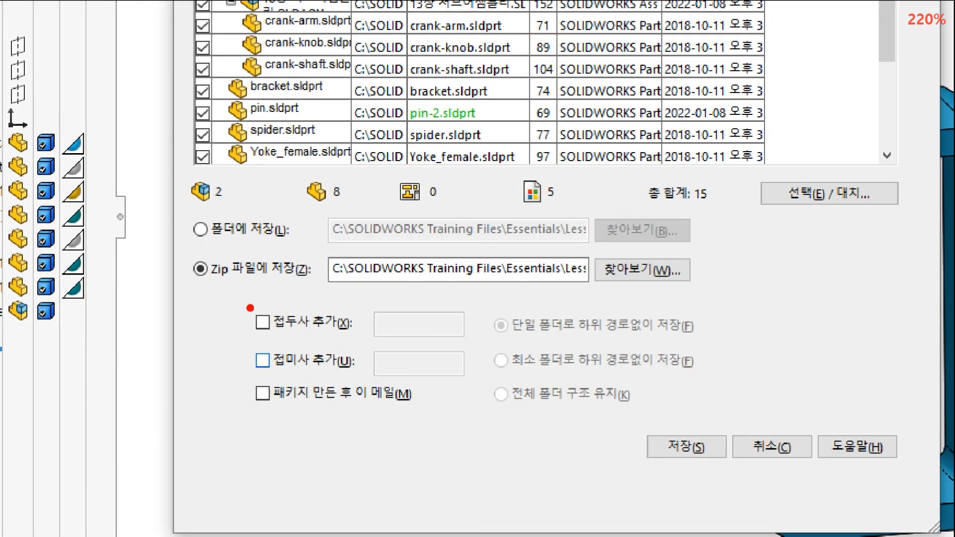
{"action": "left_click_drag", "start_coordinate": [177, 470], "coordinate": [167, 536]}
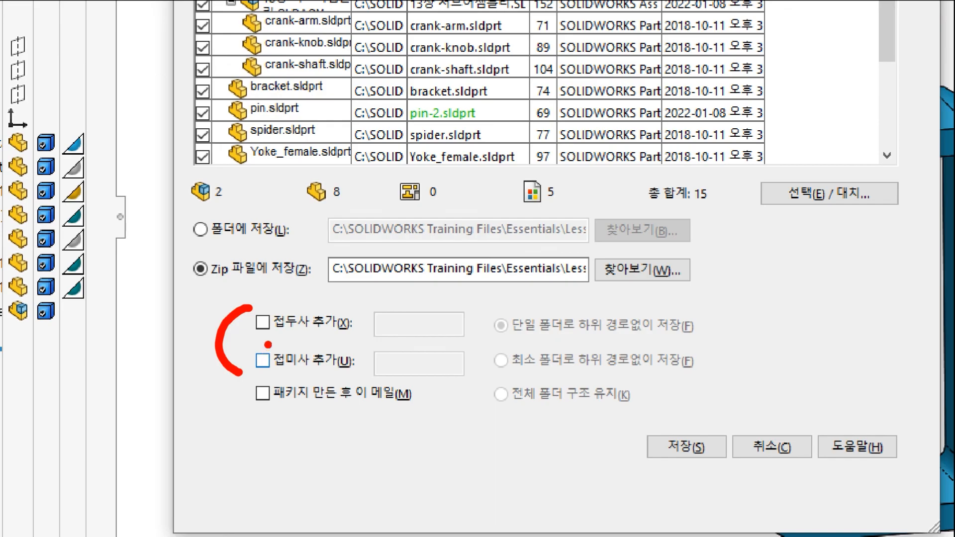
{"action": "key", "text": "Escape"}
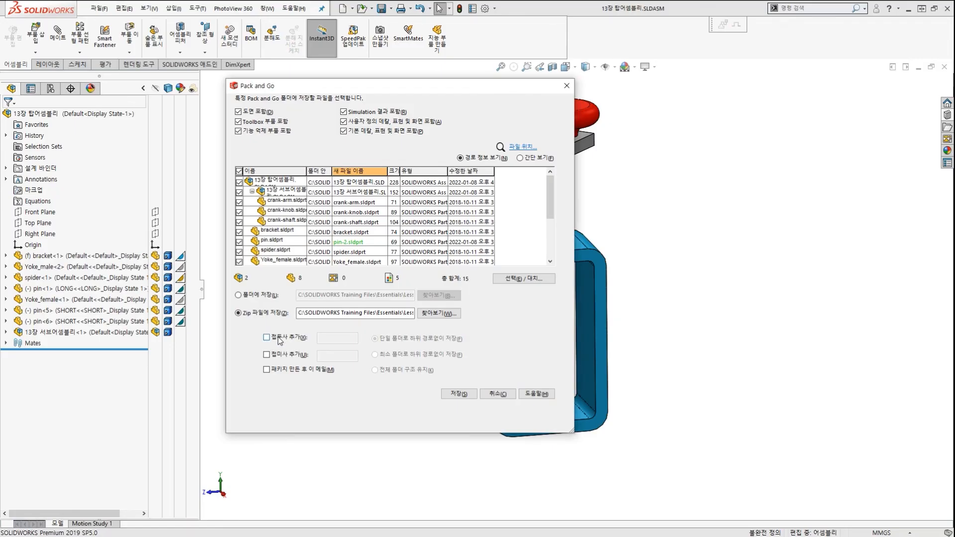
Add the prefix b- and the suffix -2 to the new names of all packaged files
{"action": "left_click", "coordinate": [279, 340]}
{"action": "left_click", "coordinate": [348, 338]}
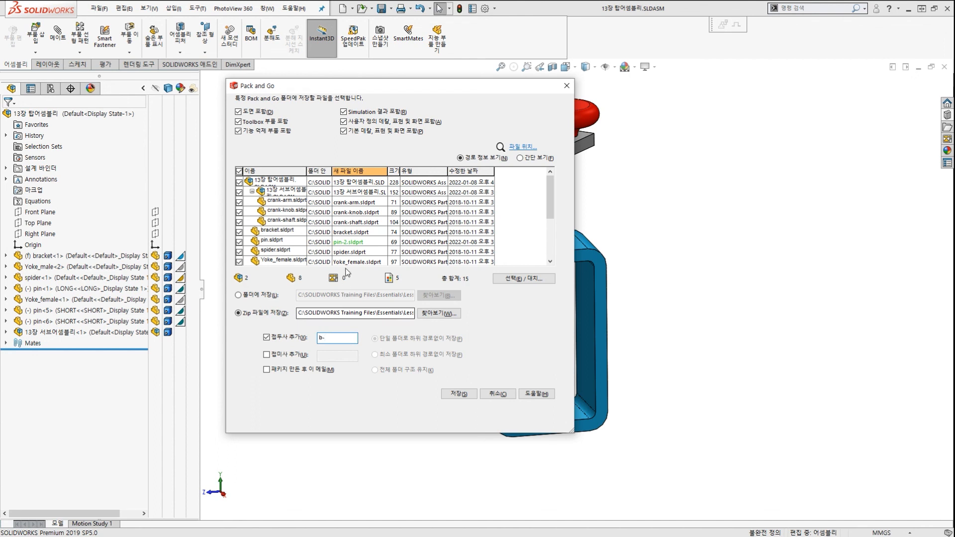
{"action": "left_click", "coordinate": [423, 213]}
{"action": "key", "text": "ctrl+1"}
{"action": "scroll", "coordinate": [374, 212], "scroll_direction": "up", "scroll_amount": 2}
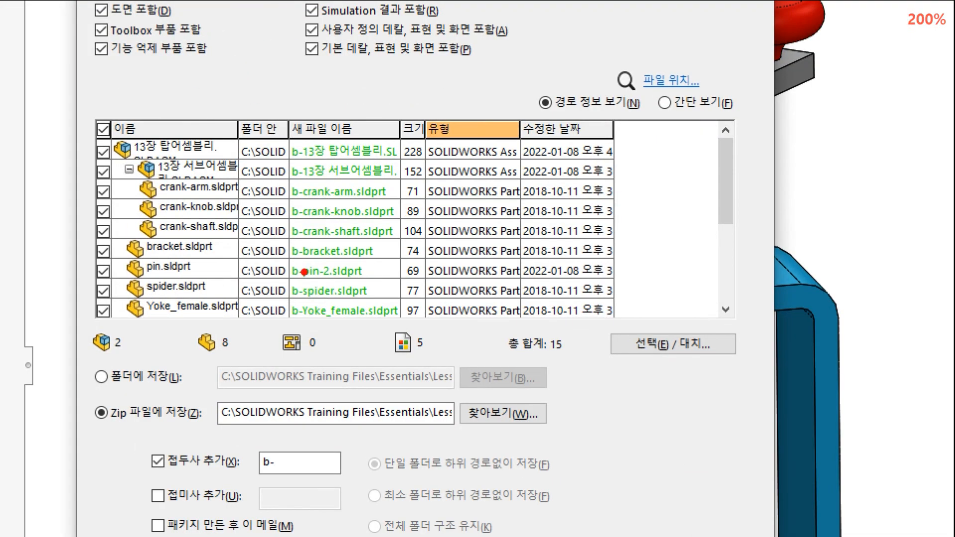
{"action": "mouse_move", "coordinate": [302, 321]}
{"action": "left_mouse_down"}
{"action": "mouse_move", "coordinate": [244, 191]}
{"action": "mouse_move", "coordinate": [327, 188]}
{"action": "mouse_move", "coordinate": [293, 318]}
{"action": "left_mouse_up"}
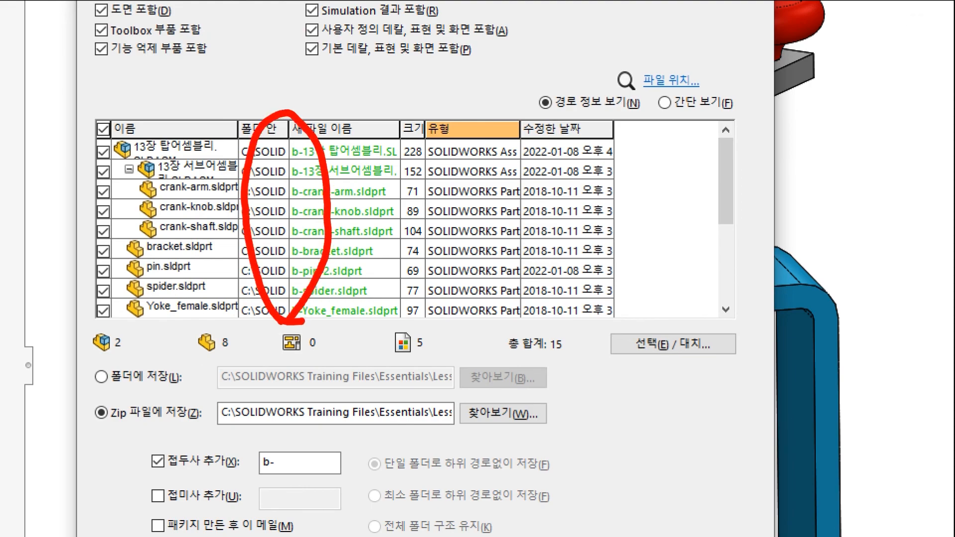
{"action": "key", "text": "Escape"}
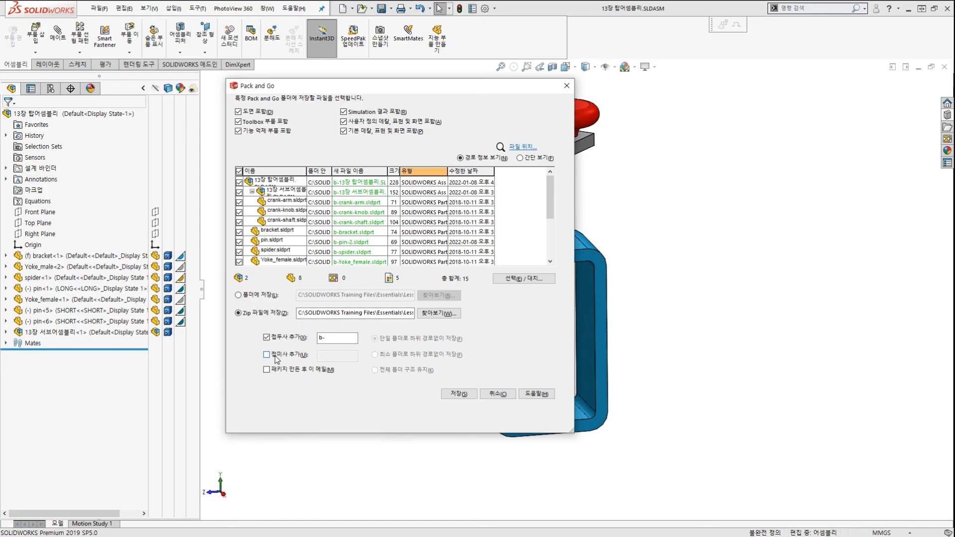
{"action": "left_click", "coordinate": [276, 356]}
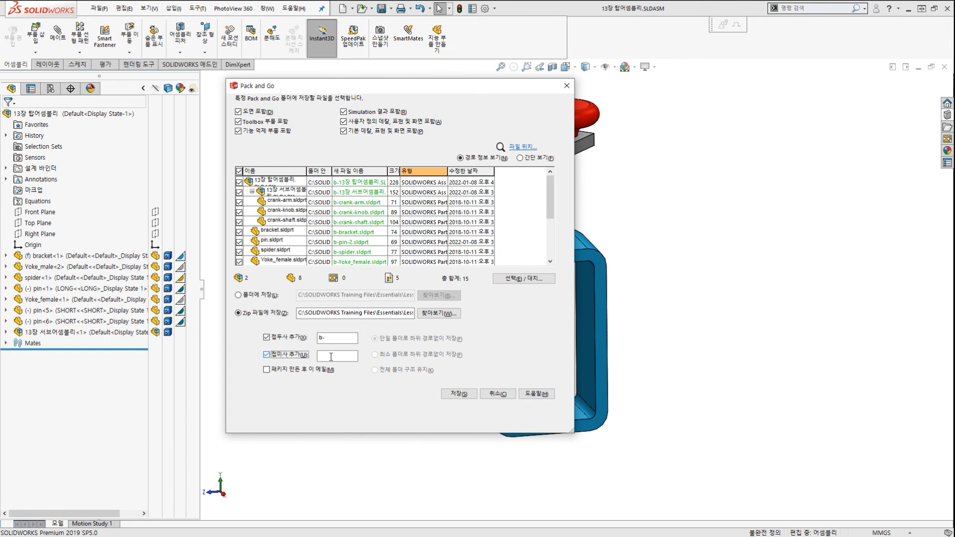
{"action": "left_click", "coordinate": [345, 356]}
{"action": "key", "text": "ctrl+1"}
{"action": "mouse_move", "coordinate": [395, 300]}
{"action": "left_mouse_down"}
{"action": "mouse_move", "coordinate": [363, 326]}
{"action": "mouse_move", "coordinate": [387, 310]}
{"action": "left_mouse_up"}
{"action": "key", "text": "Escape"}
{"action": "key", "text": "ctrl+1"}
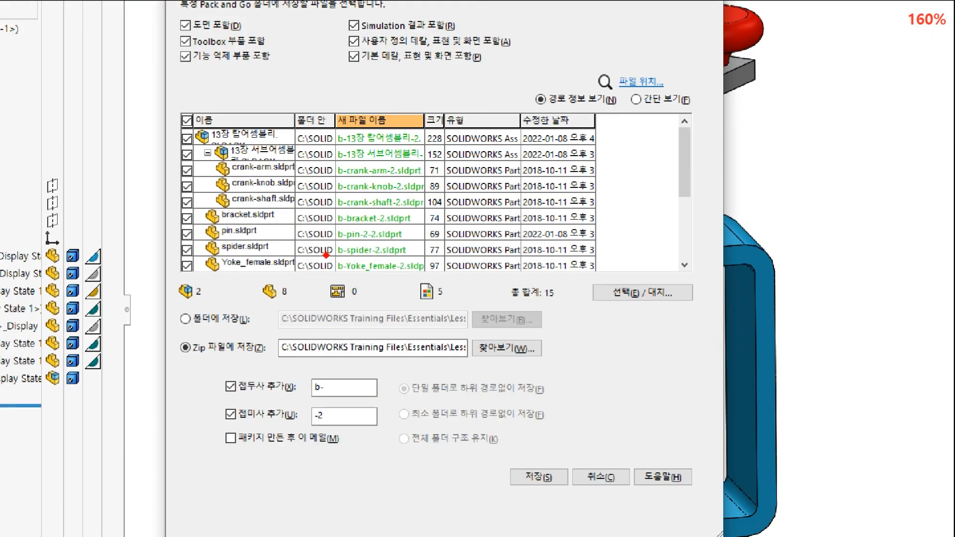
{"action": "left_click_drag", "start_coordinate": [296, 270], "coordinate": [292, 224]}
{"action": "mouse_move", "coordinate": [398, 297]}
{"action": "left_mouse_down"}
{"action": "mouse_move", "coordinate": [393, 114]}
{"action": "mouse_move", "coordinate": [432, 251]}
{"action": "left_mouse_up"}
{"action": "left_click_drag", "start_coordinate": [348, 62], "coordinate": [231, 353]}
{"action": "left_click_drag", "start_coordinate": [273, 50], "coordinate": [340, 332]}
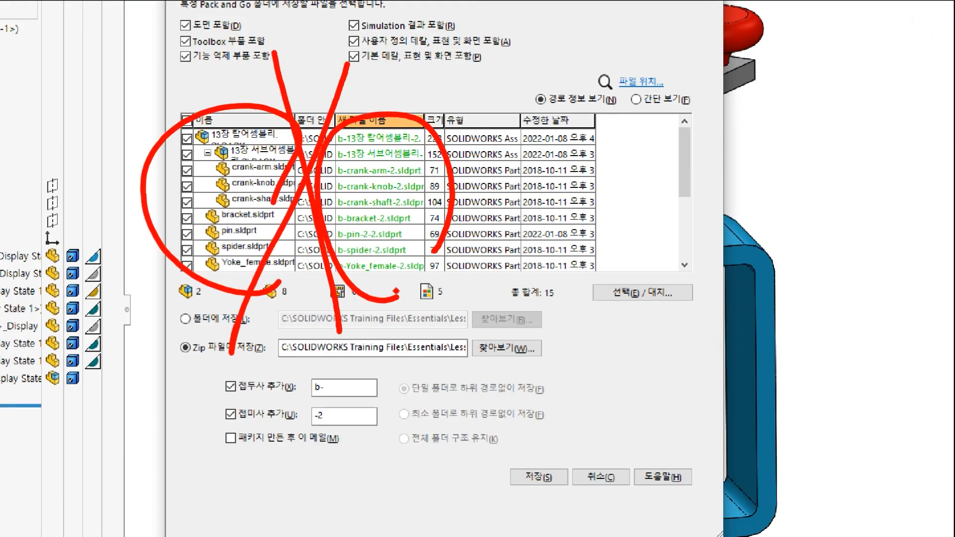
{"action": "mouse_move", "coordinate": [409, 286]}
{"action": "left_mouse_down"}
{"action": "mouse_move", "coordinate": [318, 114]}
{"action": "mouse_move", "coordinate": [443, 144]}
{"action": "mouse_move", "coordinate": [391, 277]}
{"action": "left_mouse_up"}
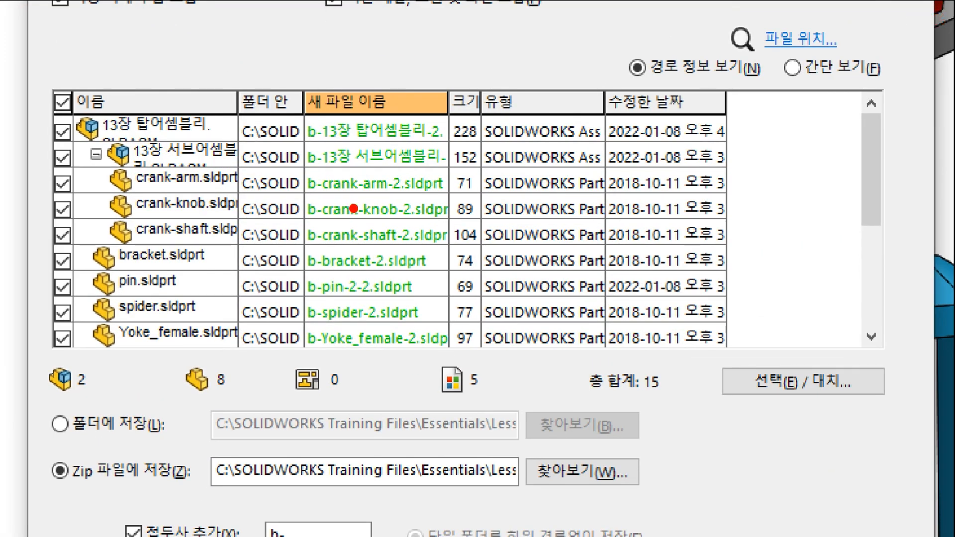
{"action": "mouse_move", "coordinate": [294, 191]}
{"action": "left_mouse_down"}
{"action": "mouse_move", "coordinate": [461, 197]}
{"action": "mouse_move", "coordinate": [301, 162]}
{"action": "mouse_move", "coordinate": [373, 204]}
{"action": "left_mouse_up"}
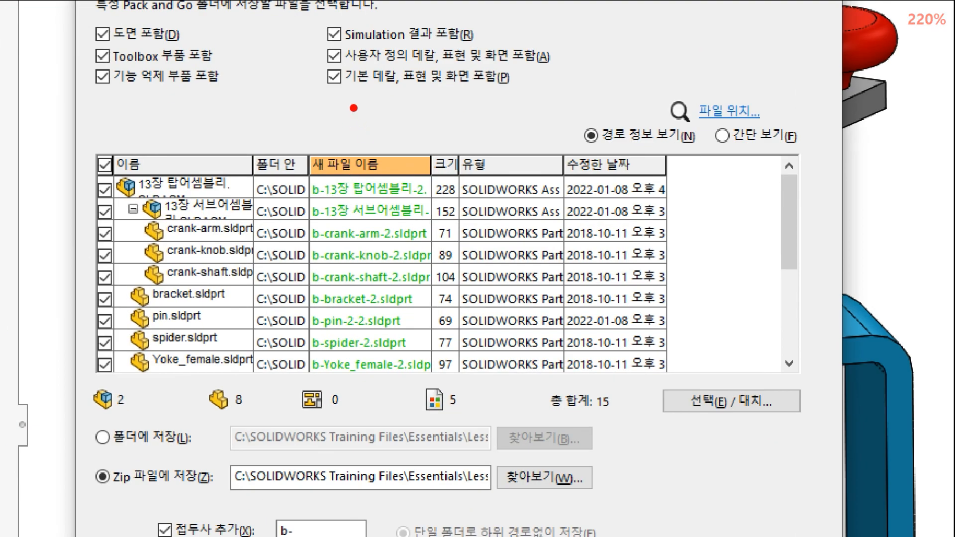
{"action": "left_click_drag", "start_coordinate": [353, 119], "coordinate": [357, 155]}
{"action": "left_click_drag", "start_coordinate": [368, 129], "coordinate": [393, 134]}
{"action": "left_click_drag", "start_coordinate": [395, 132], "coordinate": [403, 154]}
{"action": "left_click_drag", "start_coordinate": [417, 142], "coordinate": [465, 135]}
{"action": "mouse_move", "coordinate": [508, 130]}
{"action": "left_mouse_down"}
{"action": "mouse_move", "coordinate": [494, 149]}
{"action": "mouse_move", "coordinate": [512, 145]}
{"action": "left_mouse_up"}
{"action": "left_click_drag", "start_coordinate": [517, 132], "coordinate": [523, 141]}
{"action": "left_click_drag", "start_coordinate": [530, 128], "coordinate": [571, 142]}
{"action": "left_click_drag", "start_coordinate": [577, 133], "coordinate": [676, 134]}
{"action": "left_click_drag", "start_coordinate": [744, 124], "coordinate": [747, 147]}
{"action": "mouse_move", "coordinate": [781, 130]}
{"action": "left_mouse_down"}
{"action": "mouse_move", "coordinate": [770, 142]}
{"action": "mouse_move", "coordinate": [792, 139]}
{"action": "left_mouse_up"}
{"action": "left_click_drag", "start_coordinate": [840, 127], "coordinate": [853, 151]}
{"action": "left_click", "coordinate": [861, 134]}
{"action": "left_click_drag", "start_coordinate": [890, 98], "coordinate": [884, 155]}
{"action": "left_click", "coordinate": [863, 158]}
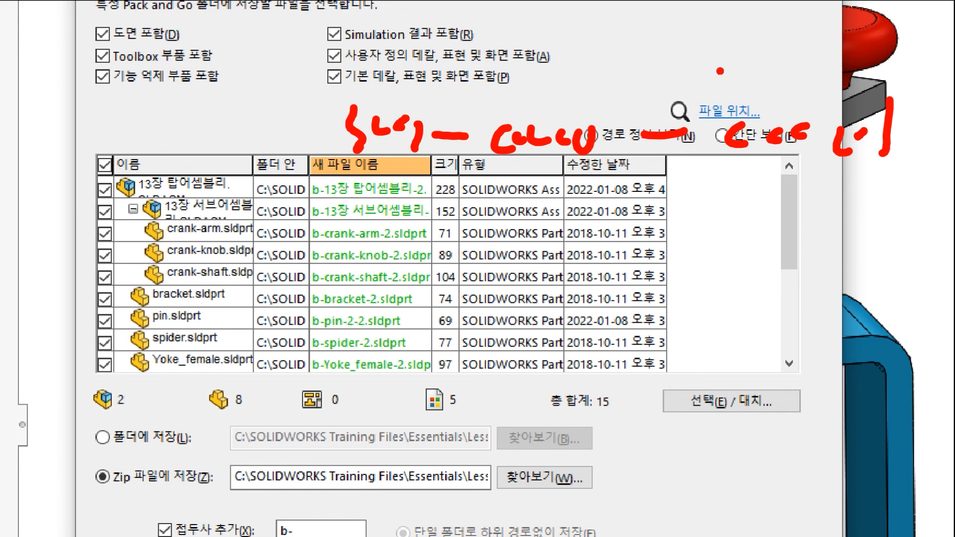
{"action": "mouse_move", "coordinate": [825, 67]}
{"action": "left_mouse_down"}
{"action": "mouse_move", "coordinate": [497, 85]}
{"action": "mouse_move", "coordinate": [691, 64]}
{"action": "mouse_move", "coordinate": [670, 70]}
{"action": "left_mouse_up"}
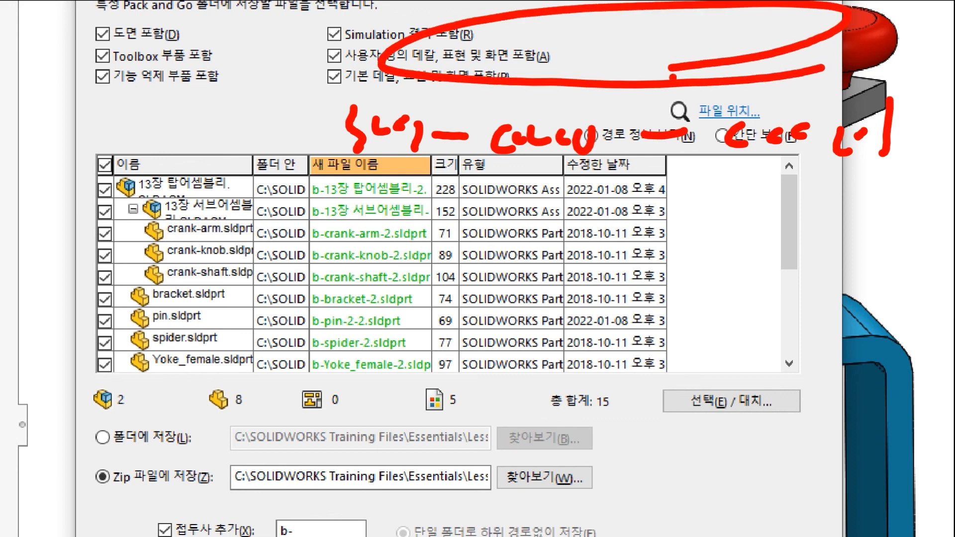
{"action": "left_click_drag", "start_coordinate": [266, 100], "coordinate": [311, 105]}
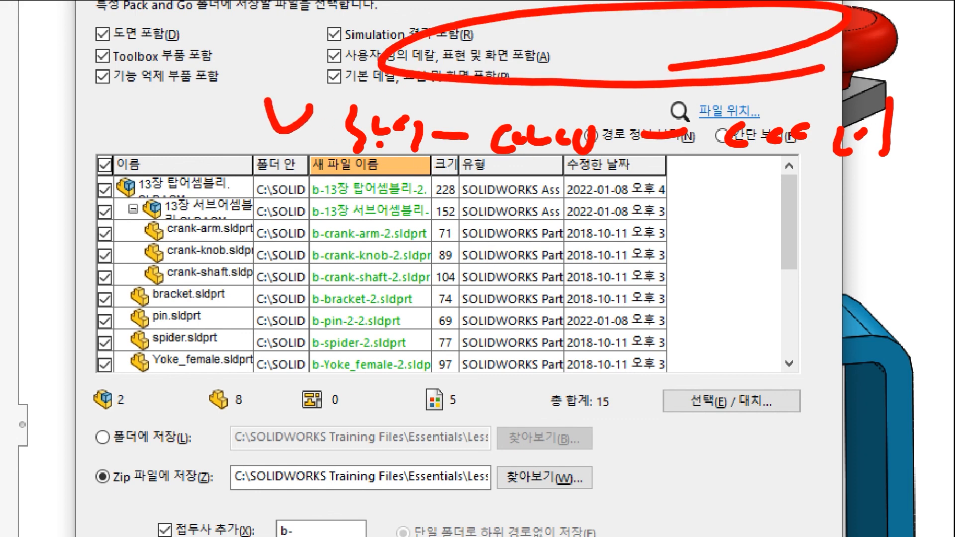
{"action": "mouse_move", "coordinate": [503, 119]}
{"action": "left_mouse_down"}
{"action": "mouse_move", "coordinate": [565, 135]}
{"action": "mouse_move", "coordinate": [605, 131]}
{"action": "left_mouse_up"}
{"action": "mouse_move", "coordinate": [463, 212]}
{"action": "left_mouse_down"}
{"action": "mouse_move", "coordinate": [477, 213]}
{"action": "mouse_move", "coordinate": [483, 228]}
{"action": "left_mouse_up"}
{"action": "left_click", "coordinate": [534, 232]}
{"action": "left_click_drag", "start_coordinate": [562, 223], "coordinate": [607, 224]}
{"action": "left_click_drag", "start_coordinate": [637, 211], "coordinate": [638, 221]}
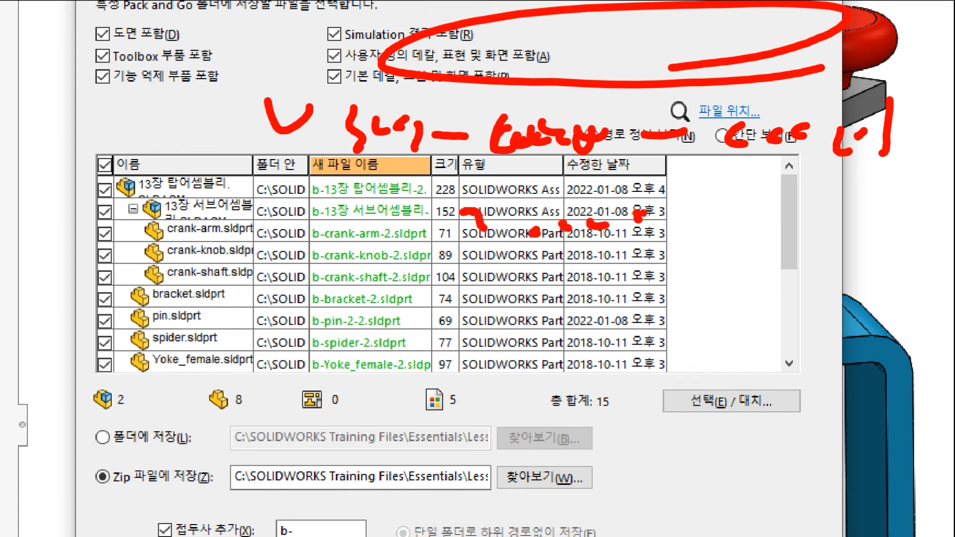
{"action": "left_click_drag", "start_coordinate": [668, 167], "coordinate": [716, 165]}
{"action": "mouse_move", "coordinate": [737, 193]}
{"action": "left_mouse_down"}
{"action": "mouse_move", "coordinate": [771, 190]}
{"action": "mouse_move", "coordinate": [768, 207]}
{"action": "mouse_move", "coordinate": [812, 208]}
{"action": "left_mouse_up"}
{"action": "left_click", "coordinate": [828, 183]}
{"action": "left_click", "coordinate": [811, 174]}
{"action": "left_click", "coordinate": [877, 166]}
{"action": "left_click", "coordinate": [906, 161]}
{"action": "left_click", "coordinate": [881, 200]}
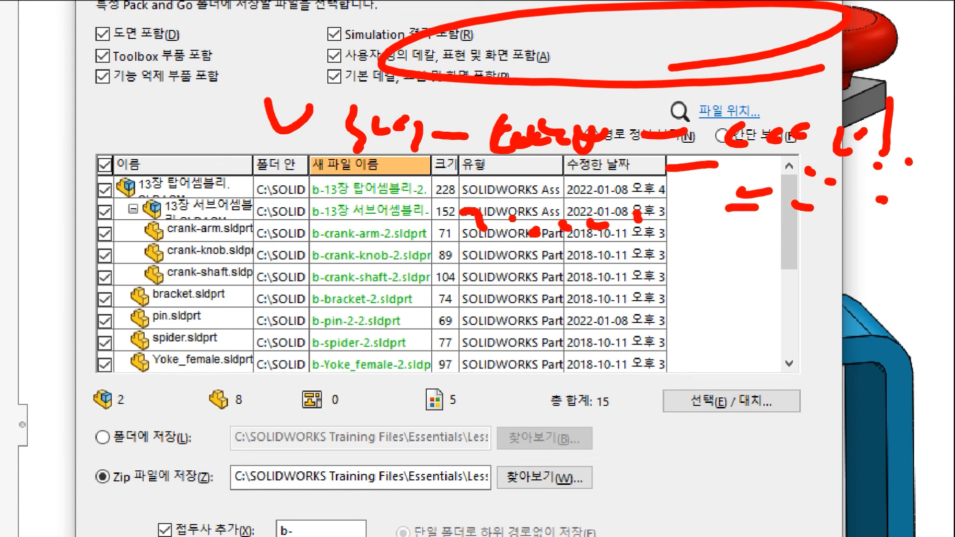
{"action": "mouse_move", "coordinate": [895, 216]}
{"action": "left_mouse_down"}
{"action": "mouse_move", "coordinate": [816, 256]}
{"action": "mouse_move", "coordinate": [644, 89]}
{"action": "mouse_move", "coordinate": [739, 226]}
{"action": "left_mouse_up"}
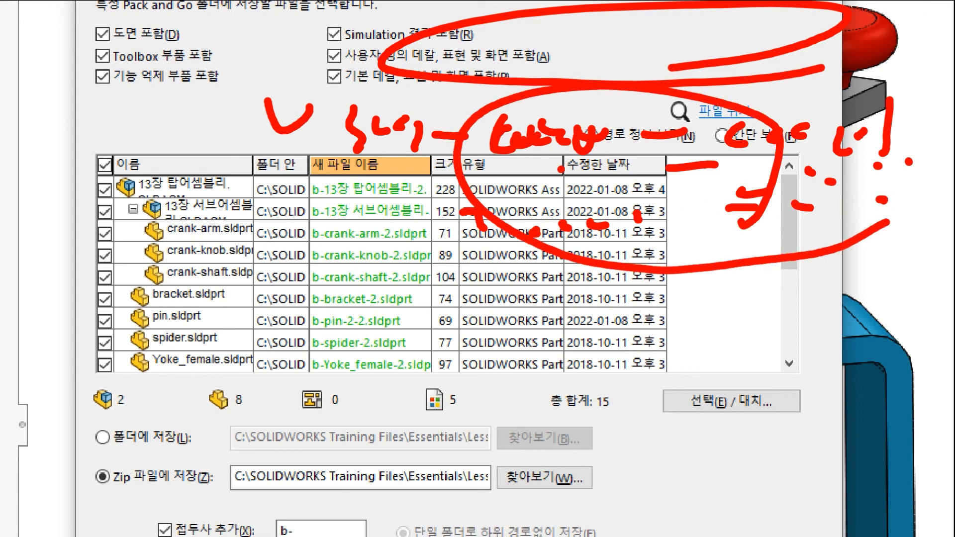
{"action": "mouse_move", "coordinate": [601, 152]}
{"action": "left_mouse_down"}
{"action": "mouse_move", "coordinate": [561, 171]}
{"action": "mouse_move", "coordinate": [577, 99]}
{"action": "mouse_move", "coordinate": [571, 184]}
{"action": "left_mouse_up"}
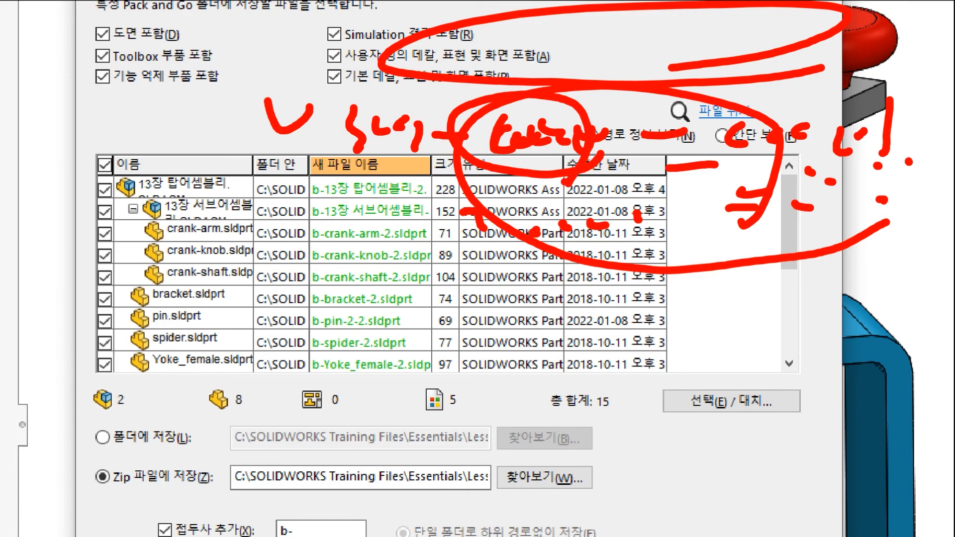
{"action": "key", "text": "Escape"}
{"action": "key", "text": "ctrl+1"}
{"action": "left_click_drag", "start_coordinate": [256, 302], "coordinate": [342, 254]}
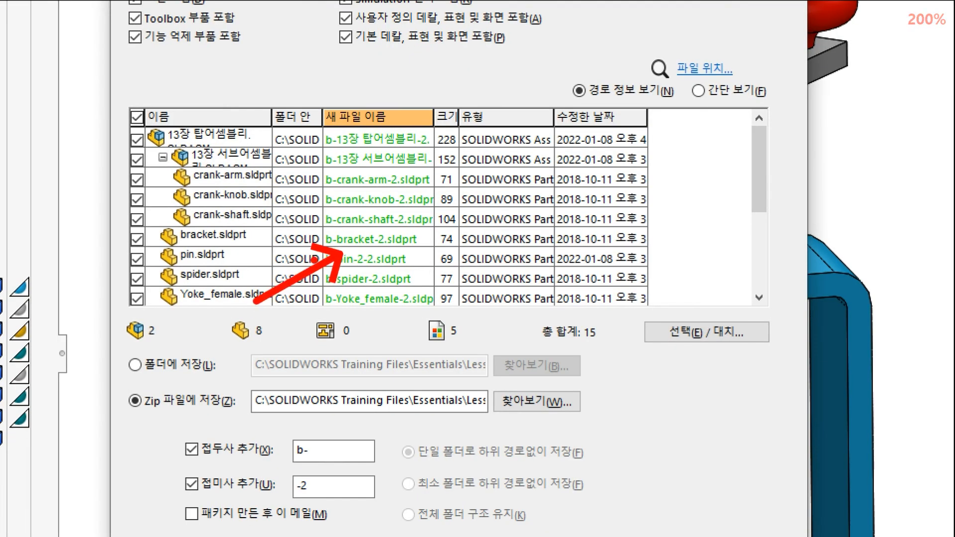
{"action": "mouse_move", "coordinate": [276, 252]}
{"action": "left_mouse_down"}
{"action": "mouse_move", "coordinate": [348, 196]}
{"action": "mouse_move", "coordinate": [343, 168]}
{"action": "left_mouse_up"}
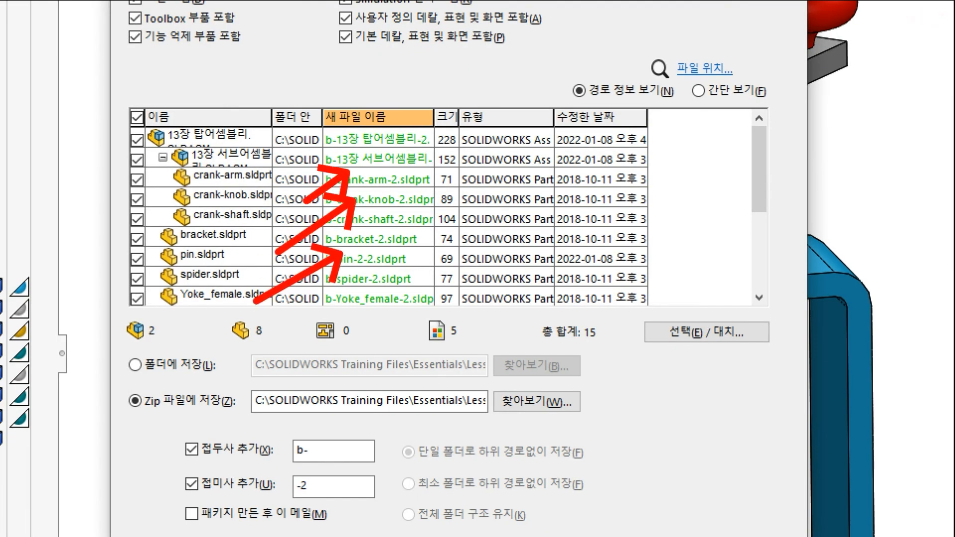
{"action": "key", "text": "Escape"}
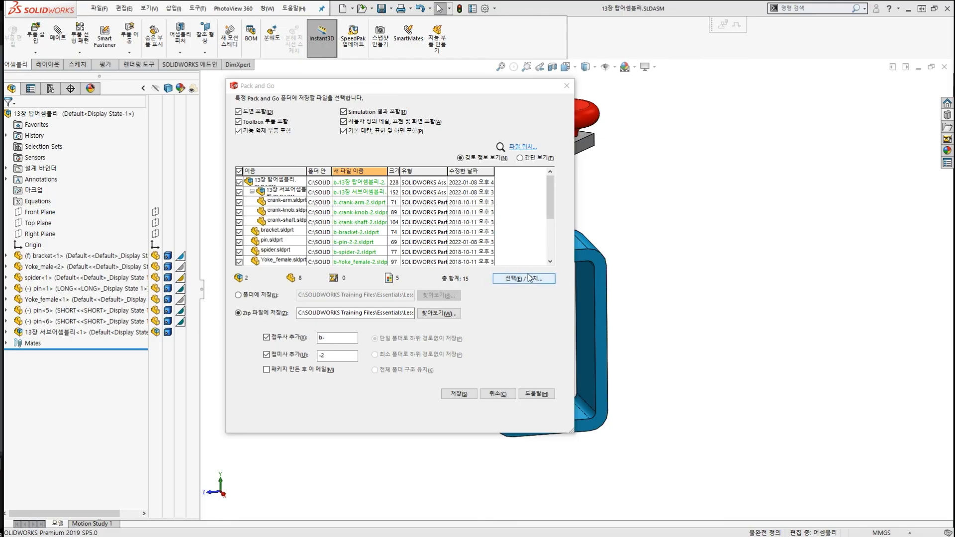
Replace crank with ck in all new file names of the package using Select/Replace
{"action": "left_click", "coordinate": [528, 275]}
{"action": "left_click_drag", "start_coordinate": [420, 202], "coordinate": [579, 186]}
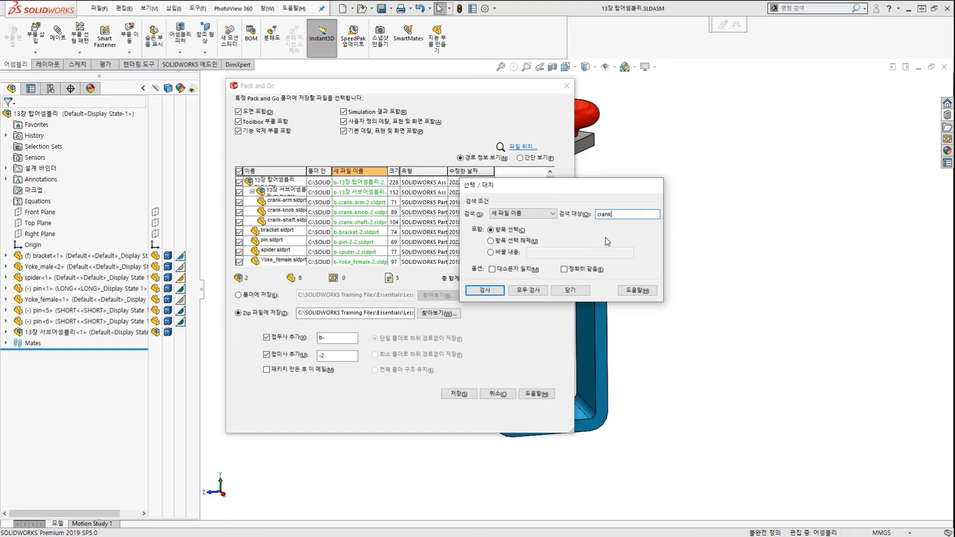
{"action": "left_click", "coordinate": [514, 252]}
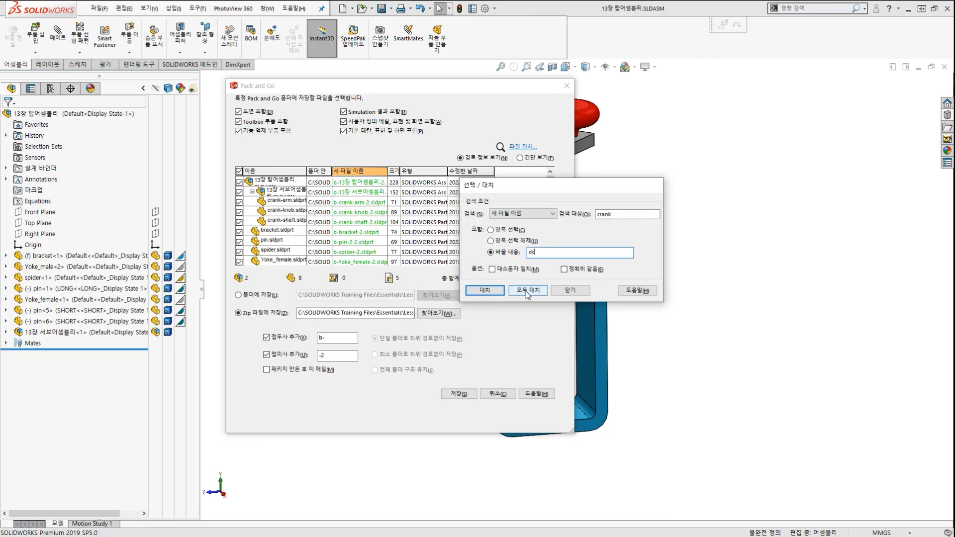
{"action": "left_click", "coordinate": [526, 290]}
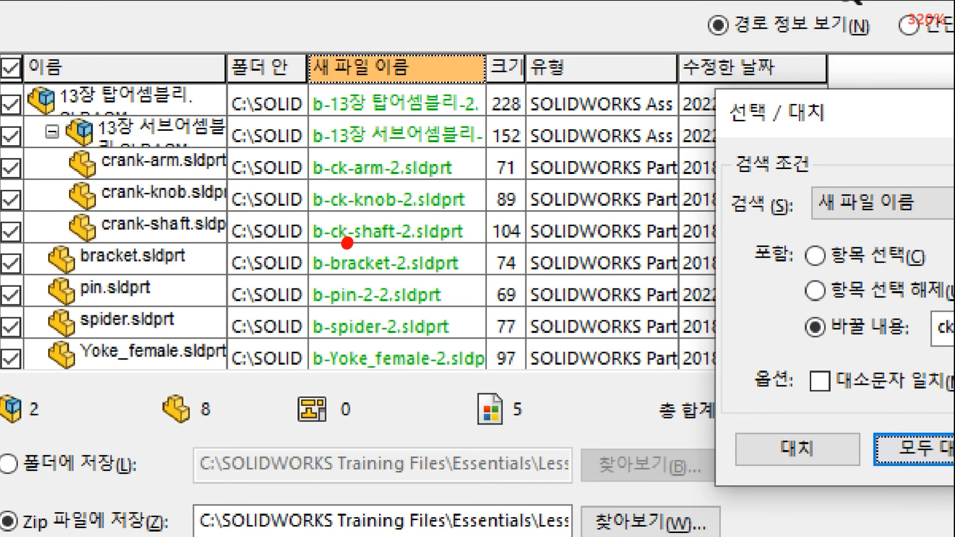
{"action": "mouse_move", "coordinate": [344, 224]}
{"action": "left_mouse_down"}
{"action": "mouse_move", "coordinate": [338, 196]}
{"action": "mouse_move", "coordinate": [345, 226]}
{"action": "left_mouse_up"}
{"action": "left_click_drag", "start_coordinate": [400, 160], "coordinate": [479, 166]}
{"action": "mouse_move", "coordinate": [491, 159]}
{"action": "left_mouse_down"}
{"action": "mouse_move", "coordinate": [505, 167]}
{"action": "mouse_move", "coordinate": [574, 141]}
{"action": "left_mouse_up"}
{"action": "left_click_drag", "start_coordinate": [435, 189], "coordinate": [478, 199]}
{"action": "left_click_drag", "start_coordinate": [519, 185], "coordinate": [530, 188]}
{"action": "left_click_drag", "start_coordinate": [567, 178], "coordinate": [570, 183]}
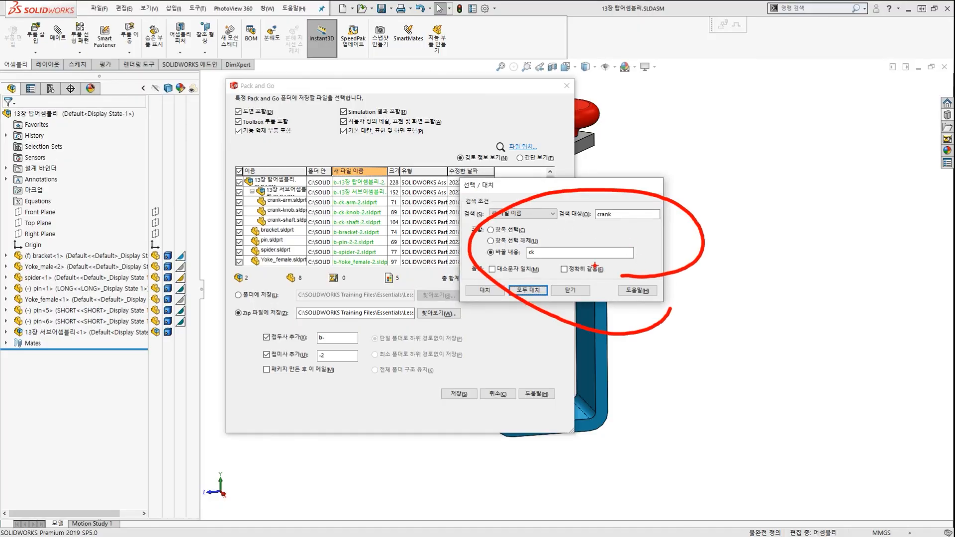
Close the Select/Replace dialog and bring the appearance and scene files at the end of the package list into view
{"action": "left_click", "coordinate": [580, 290]}
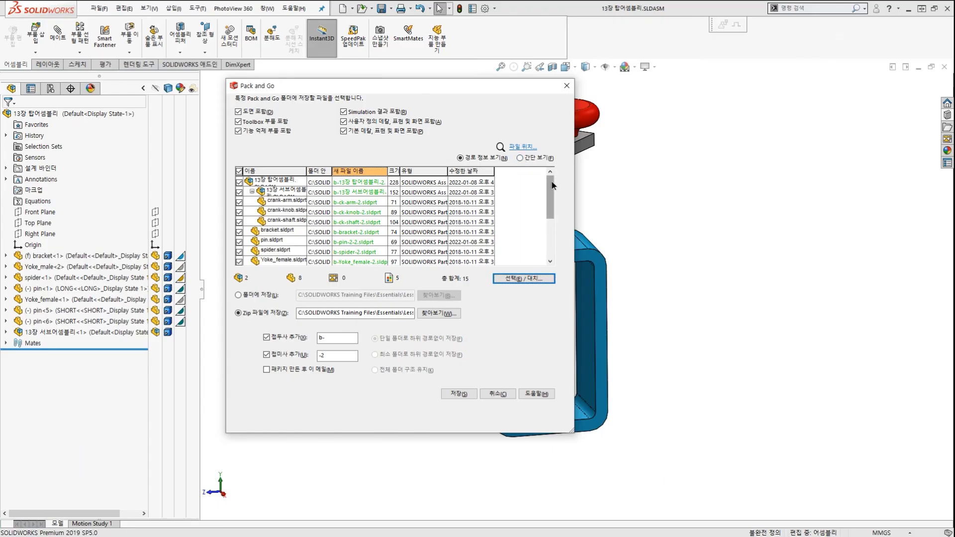
{"action": "left_click_drag", "start_coordinate": [552, 183], "coordinate": [550, 234]}
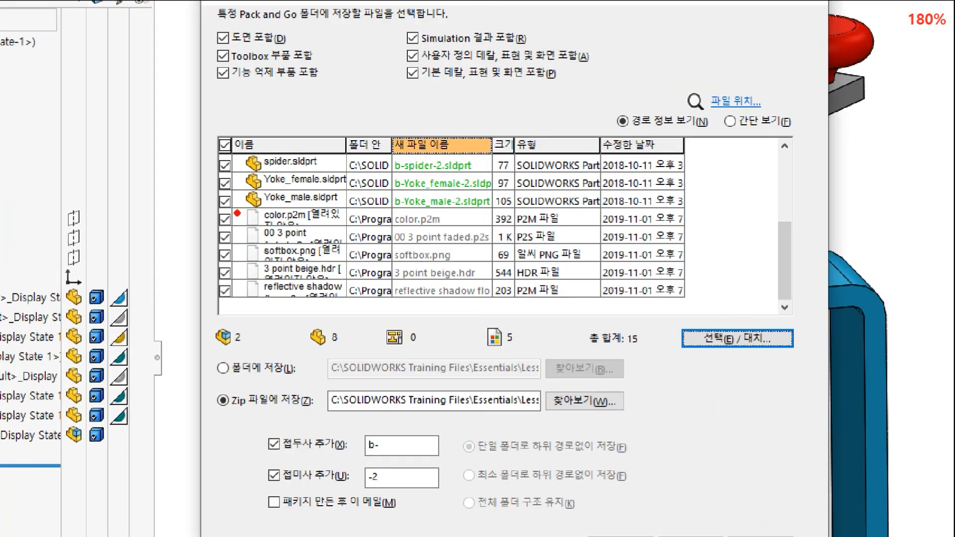
{"action": "mouse_move", "coordinate": [210, 192]}
{"action": "left_mouse_down", "text": "ctrl"}
{"action": "mouse_move", "coordinate": [432, 265]}
{"action": "mouse_move", "coordinate": [696, 307]}
{"action": "left_mouse_up", "text": "ctrl"}
{"action": "left_click_drag", "start_coordinate": [155, 330], "coordinate": [210, 303], "text": "ctrl+shift"}
{"action": "mouse_move", "coordinate": [168, 292]}
{"action": "left_mouse_down", "text": "ctrl+shift"}
{"action": "mouse_move", "coordinate": [218, 272]}
{"action": "mouse_move", "coordinate": [218, 252]}
{"action": "left_mouse_up", "text": "ctrl+shift"}
{"action": "left_click_drag", "start_coordinate": [180, 214], "coordinate": [202, 193], "text": "ctrl+shift"}
{"action": "left_click_drag", "start_coordinate": [201, 33], "coordinate": [197, 60]}
{"action": "left_click_drag", "start_coordinate": [379, 36], "coordinate": [394, 78]}
{"action": "mouse_move", "coordinate": [431, 123]}
{"action": "left_mouse_down"}
{"action": "mouse_move", "coordinate": [452, 171]}
{"action": "mouse_move", "coordinate": [479, 158]}
{"action": "left_mouse_up"}
{"action": "key", "text": "Escape"}
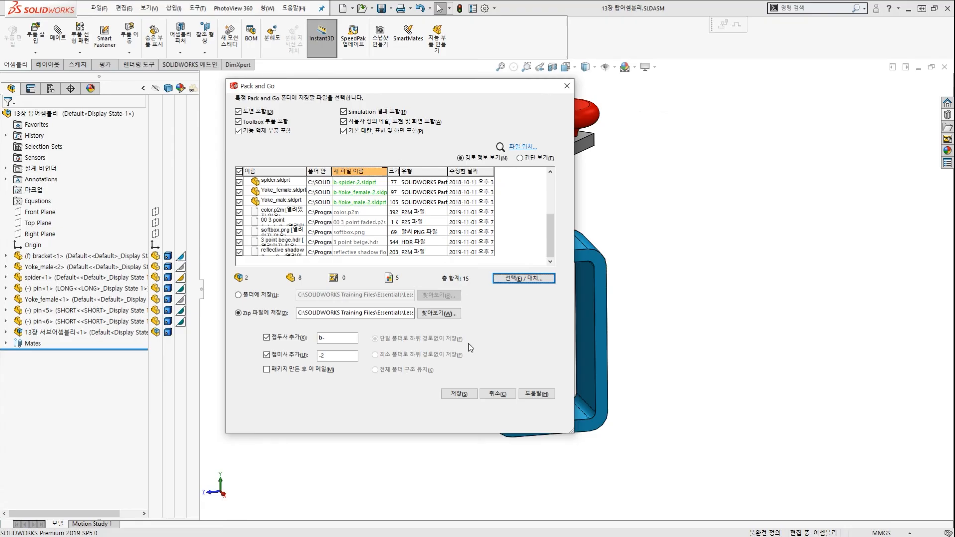
Set the package's Zip file name to 1 in the Lesson13 Case Study folder and save the package
{"action": "left_click", "coordinate": [437, 312]}
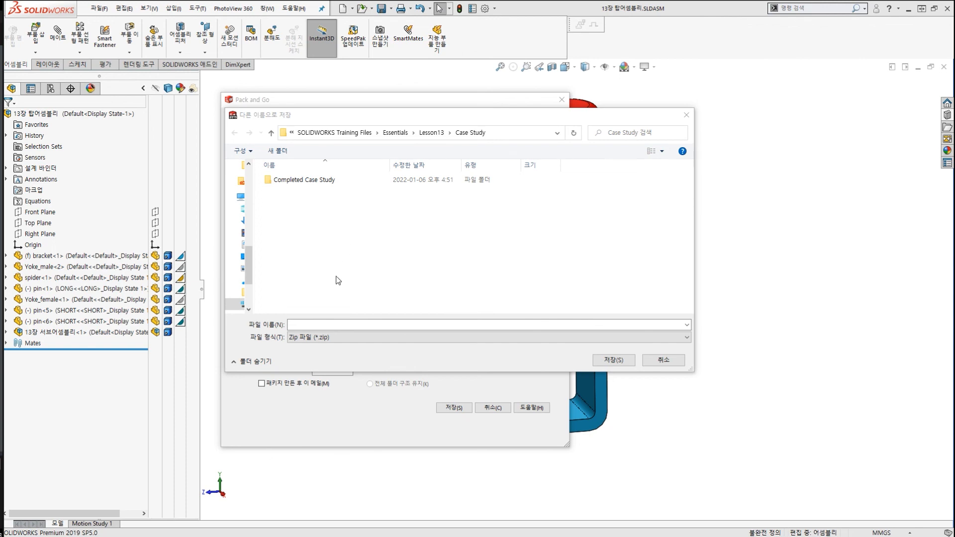
{"action": "left_click", "coordinate": [311, 322]}
{"action": "key", "text": "ctrl+2"}
{"action": "scroll", "coordinate": [300, 321], "scroll_direction": "up", "scroll_amount": 4}
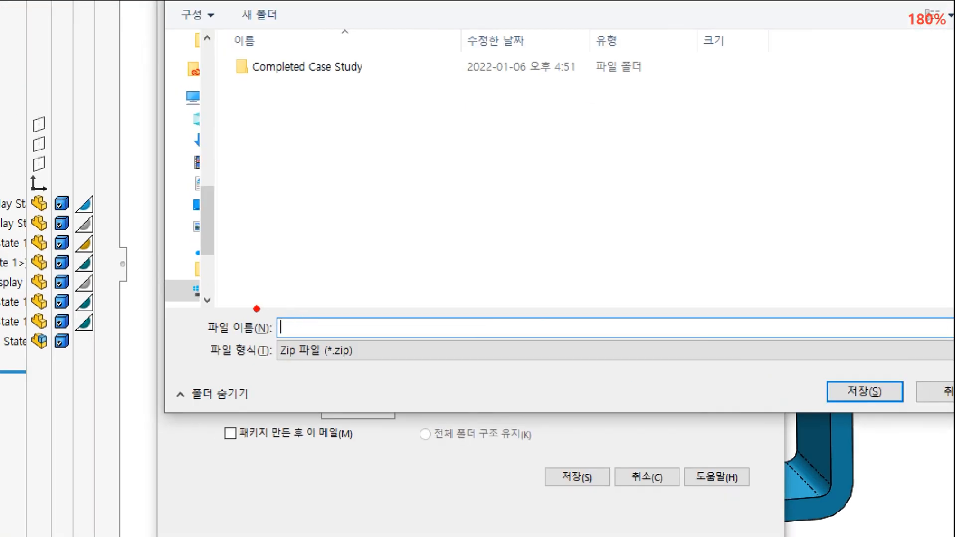
{"action": "left_click_drag", "start_coordinate": [272, 310], "coordinate": [355, 345]}
{"action": "left_click_drag", "start_coordinate": [530, 222], "coordinate": [412, 290]}
{"action": "key", "text": "Escape"}
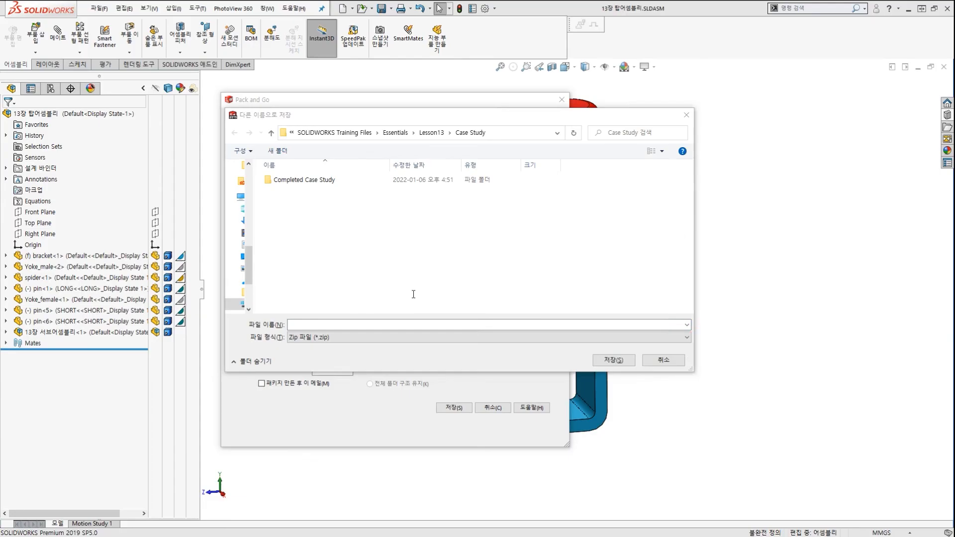
{"action": "type", "text": "1"}
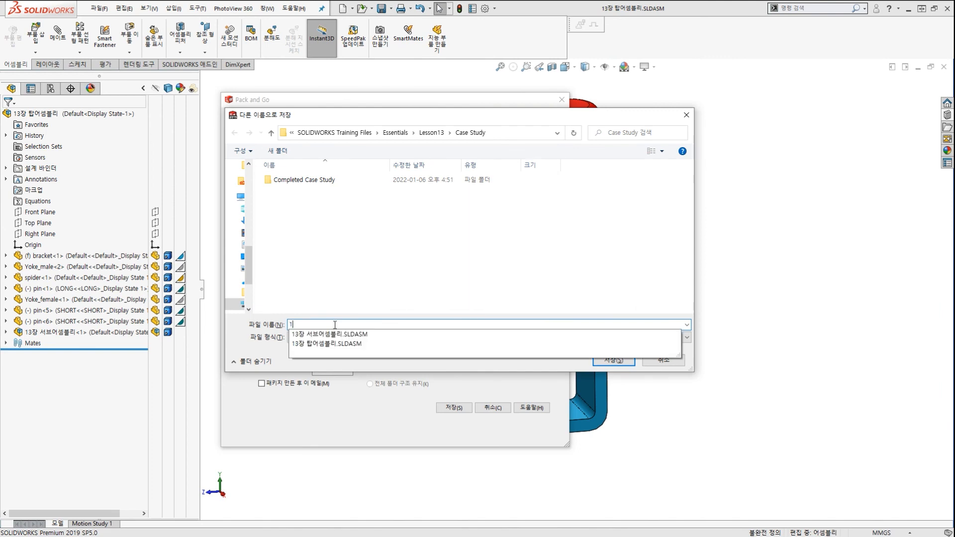
{"action": "left_click", "coordinate": [373, 270]}
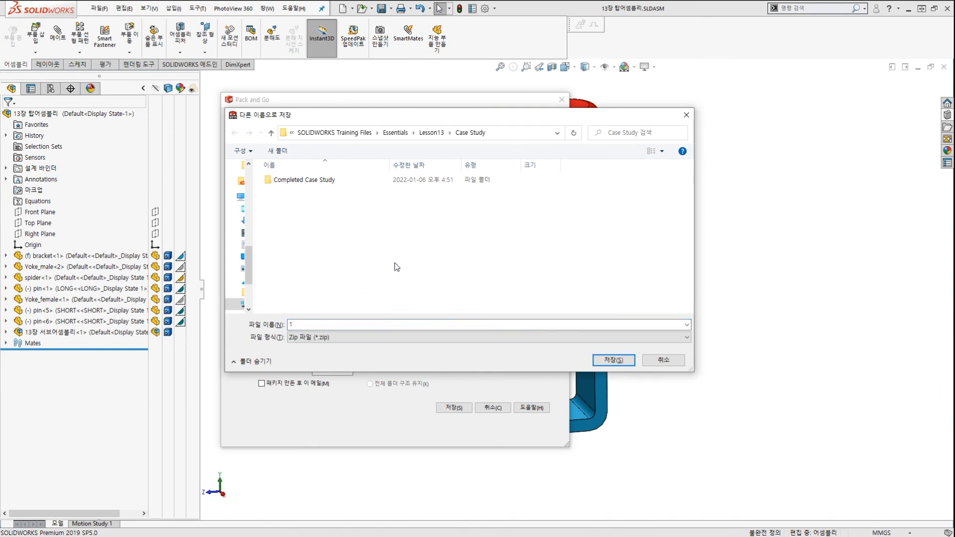
{"action": "left_click", "coordinate": [608, 360]}
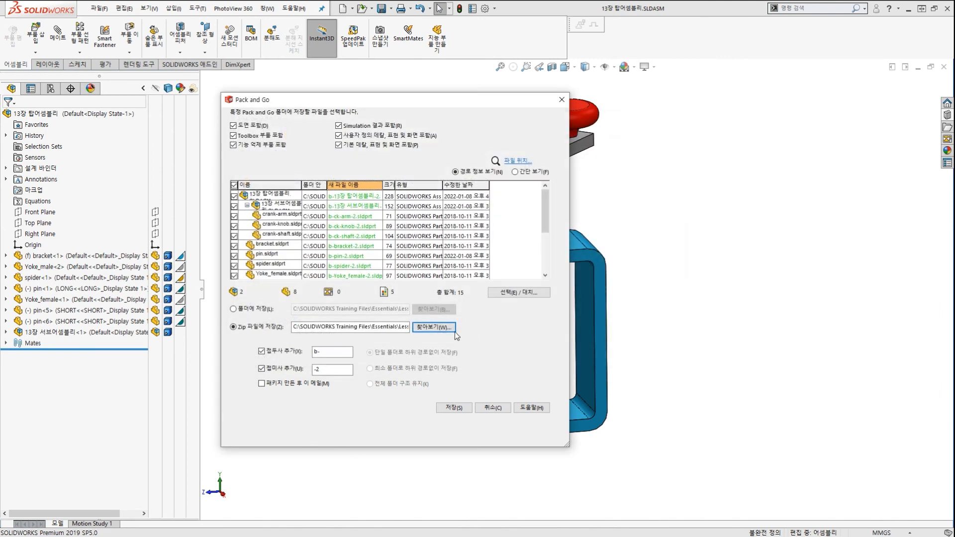
{"action": "left_click", "coordinate": [463, 408]}
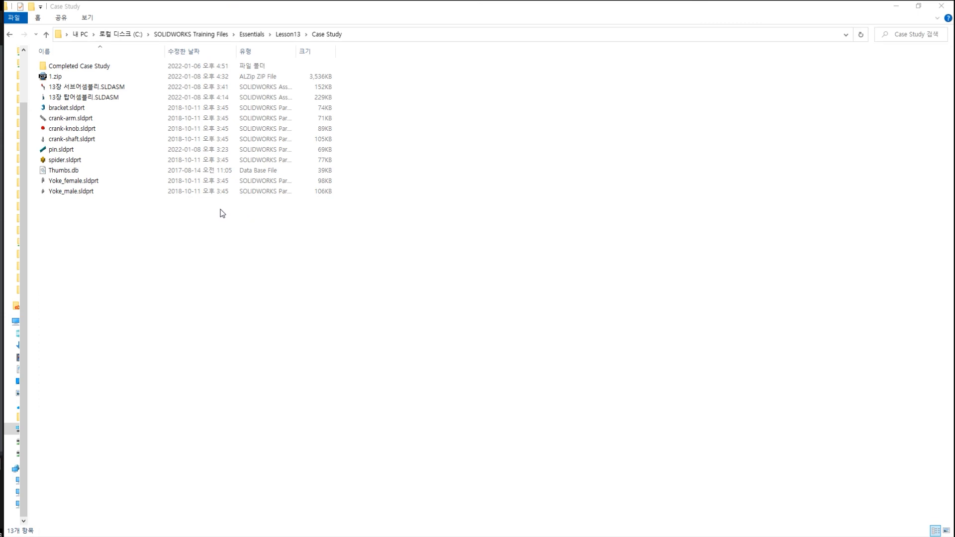
In File Explorer, extract 1.zip from the Case Study folder into its own subfolder named 1 and dismiss the extraction report
{"action": "left_click", "coordinate": [119, 170]}
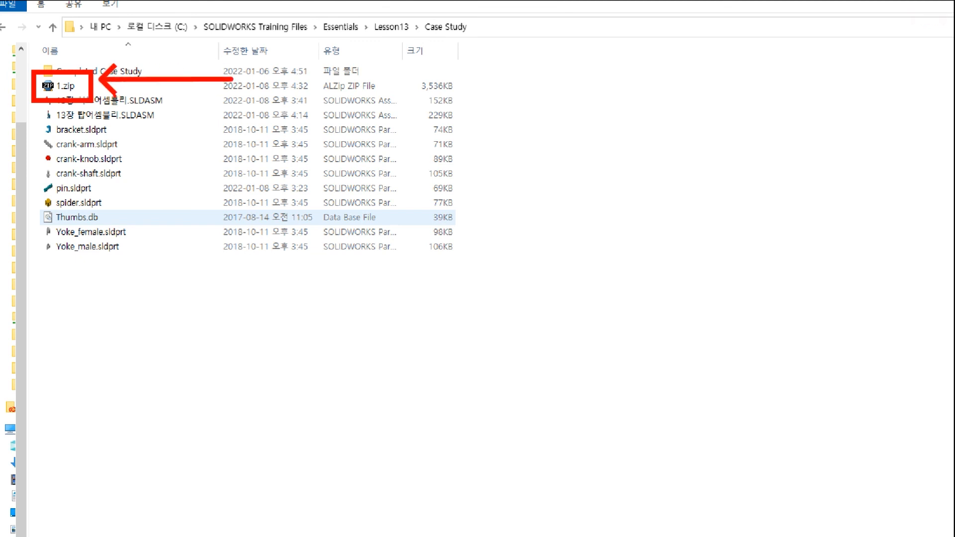
{"action": "left_click", "coordinate": [65, 87]}
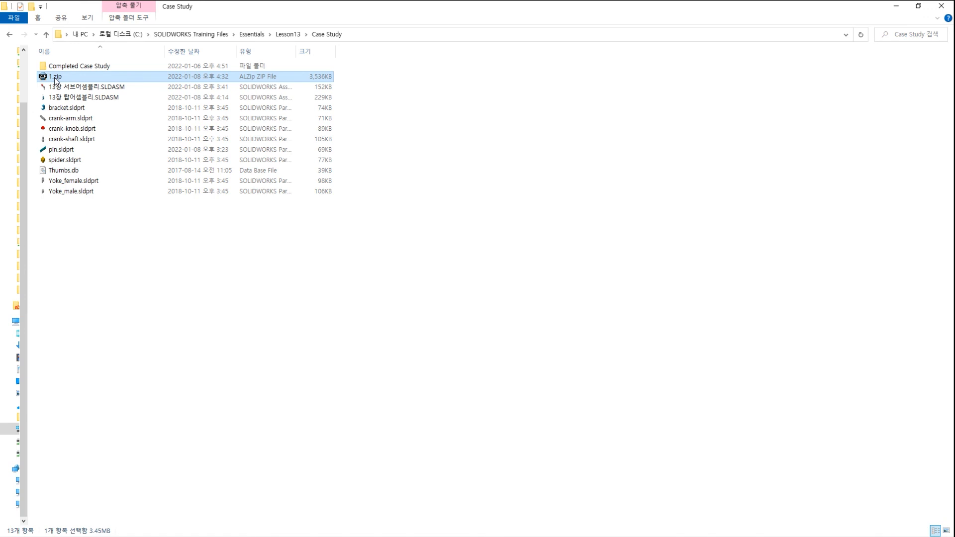
{"action": "right_click", "coordinate": [56, 79]}
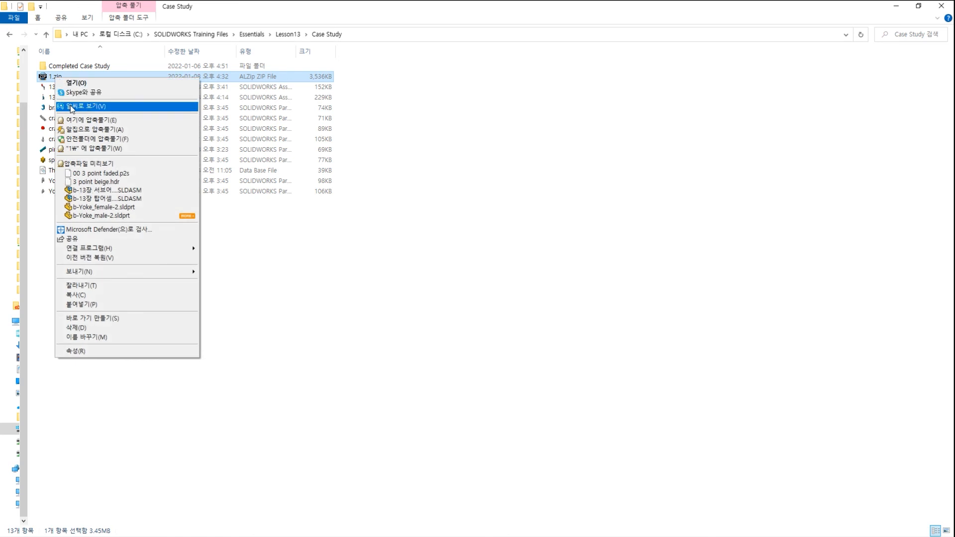
{"action": "left_click", "coordinate": [98, 147]}
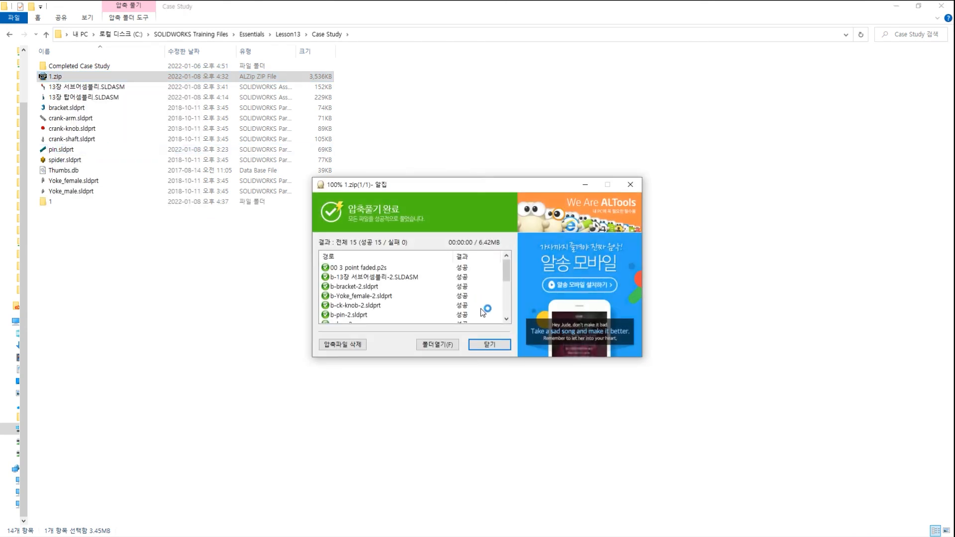
{"action": "left_click", "coordinate": [496, 345]}
{"action": "left_click", "coordinate": [186, 241]}
Open the extracted folder 1 and check the names of the packaged assembly, part, appearance and scene files against the originals
{"action": "key", "text": "ctrl+2"}
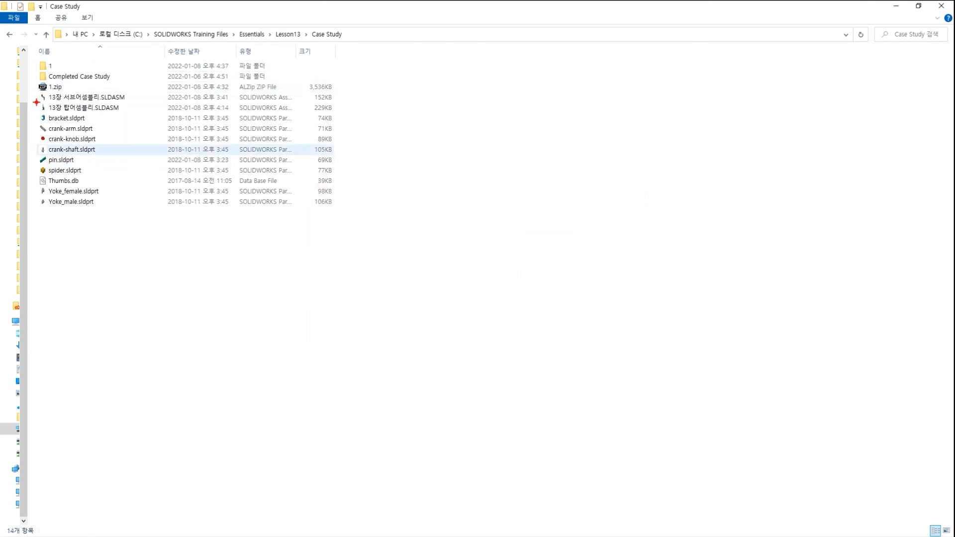
{"action": "mouse_move", "coordinate": [39, 95]}
{"action": "left_mouse_down"}
{"action": "mouse_move", "coordinate": [30, 102]}
{"action": "mouse_move", "coordinate": [73, 221]}
{"action": "left_mouse_up"}
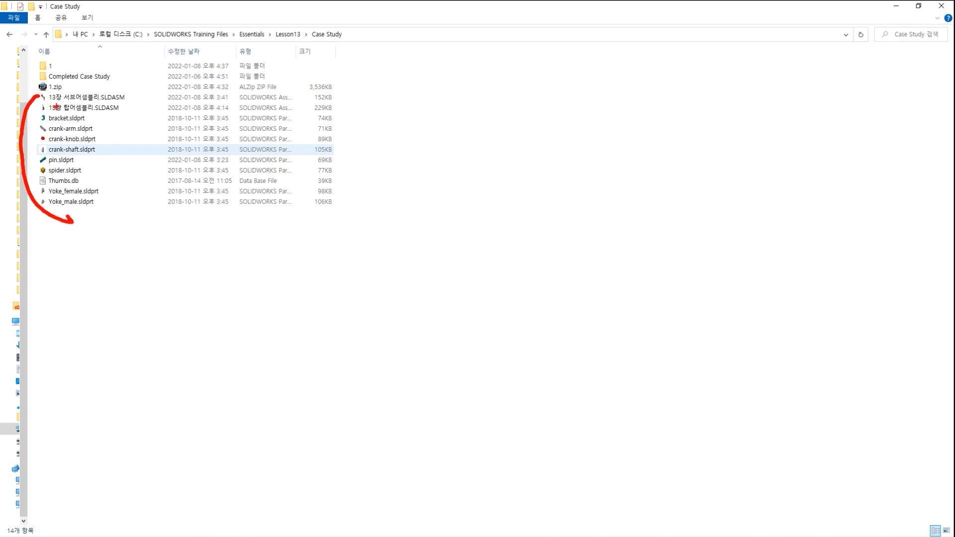
{"action": "mouse_move", "coordinate": [54, 100]}
{"action": "left_mouse_down"}
{"action": "mouse_move", "coordinate": [73, 75]}
{"action": "mouse_move", "coordinate": [56, 58]}
{"action": "mouse_move", "coordinate": [62, 72]}
{"action": "left_mouse_up"}
{"action": "key", "text": "Escape"}
{"action": "double_click", "coordinate": [52, 69]}
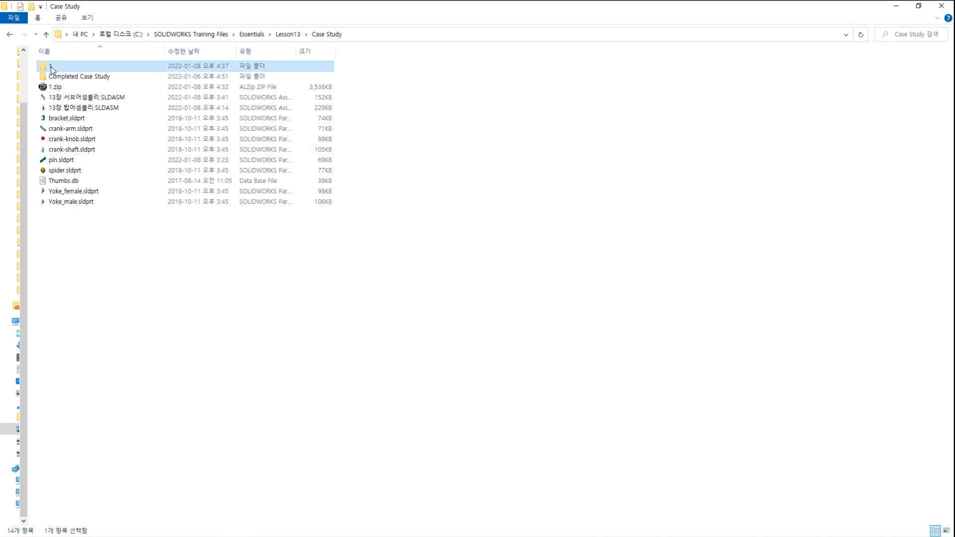
{"action": "scroll", "coordinate": [43, 67], "scroll_direction": "up", "scroll_amount": 4}
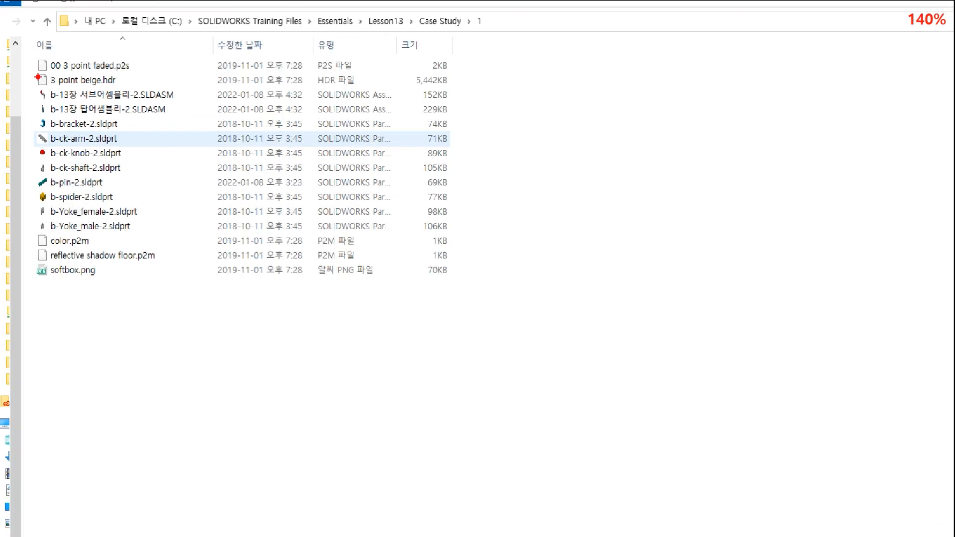
{"action": "left_click_drag", "start_coordinate": [26, 57], "coordinate": [42, 61]}
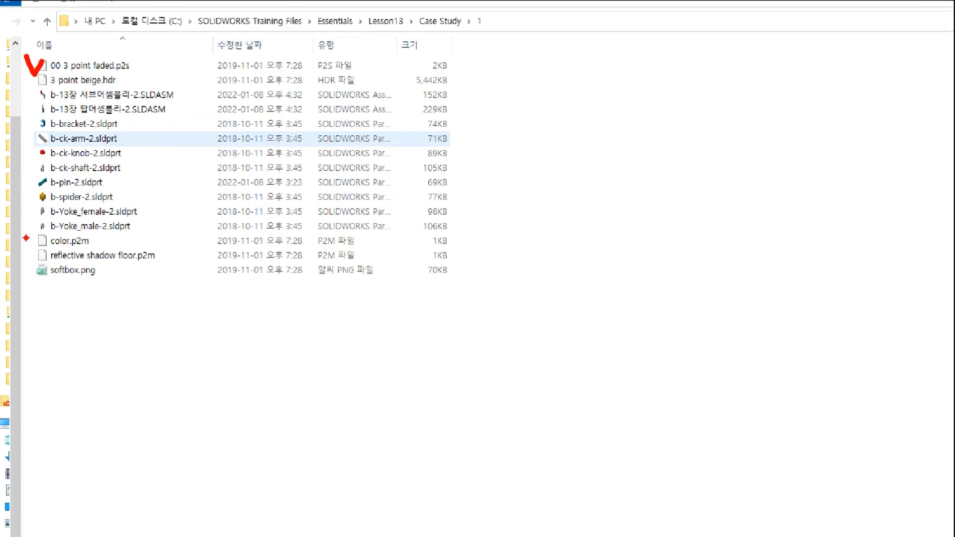
{"action": "left_click_drag", "start_coordinate": [24, 233], "coordinate": [29, 264]}
{"action": "mouse_move", "coordinate": [467, 56]}
{"action": "left_mouse_down"}
{"action": "mouse_move", "coordinate": [508, 134]}
{"action": "mouse_move", "coordinate": [473, 286]}
{"action": "left_mouse_up"}
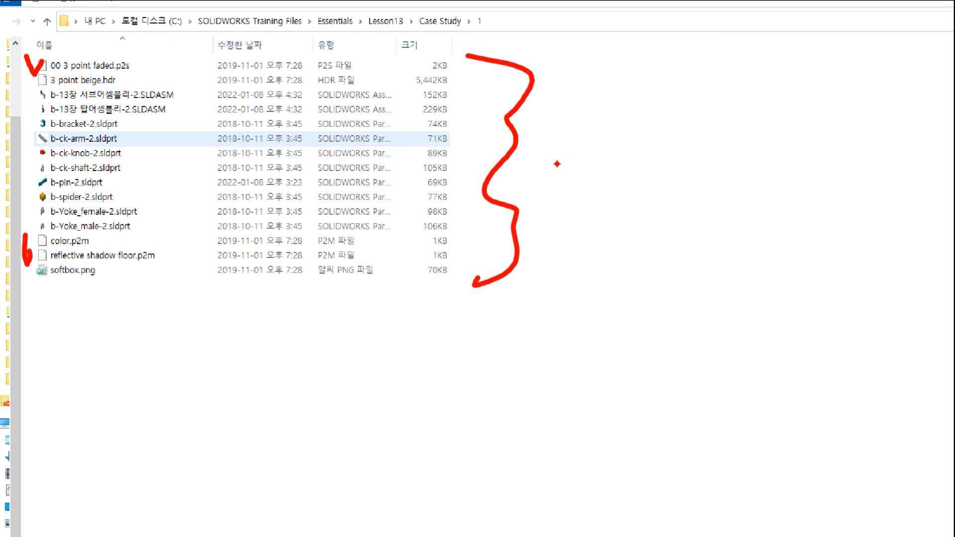
{"action": "mouse_move", "coordinate": [246, 291]}
{"action": "left_mouse_down"}
{"action": "mouse_move", "coordinate": [196, 299]}
{"action": "mouse_move", "coordinate": [48, 89]}
{"action": "mouse_move", "coordinate": [211, 249]}
{"action": "left_mouse_up"}
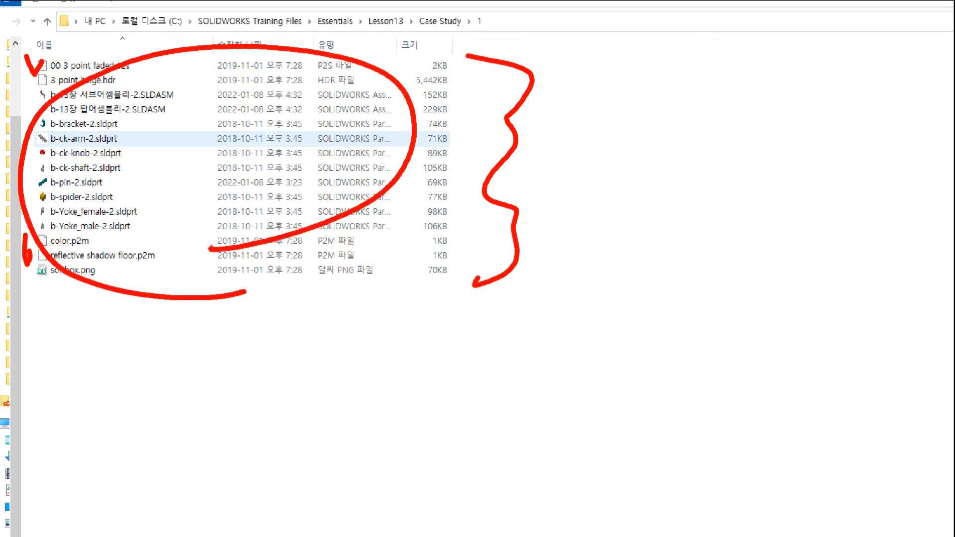
{"action": "key", "text": "Escape"}
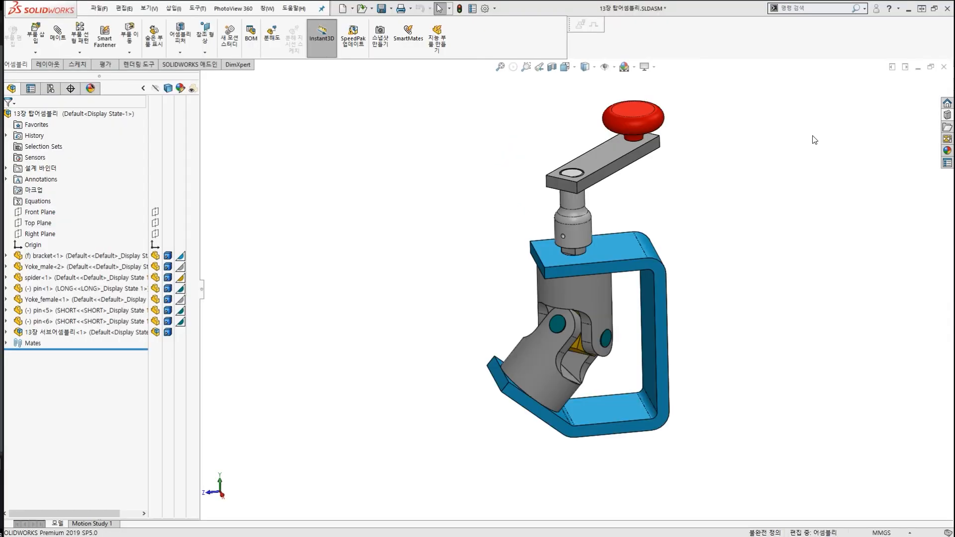
Switch back to SOLIDWORKS, move the crank of the top assembly slightly and close the assembly without saving the modified documents
{"action": "left_click_drag", "start_coordinate": [589, 146], "coordinate": [613, 189]}
{"action": "left_click", "coordinate": [943, 67]}
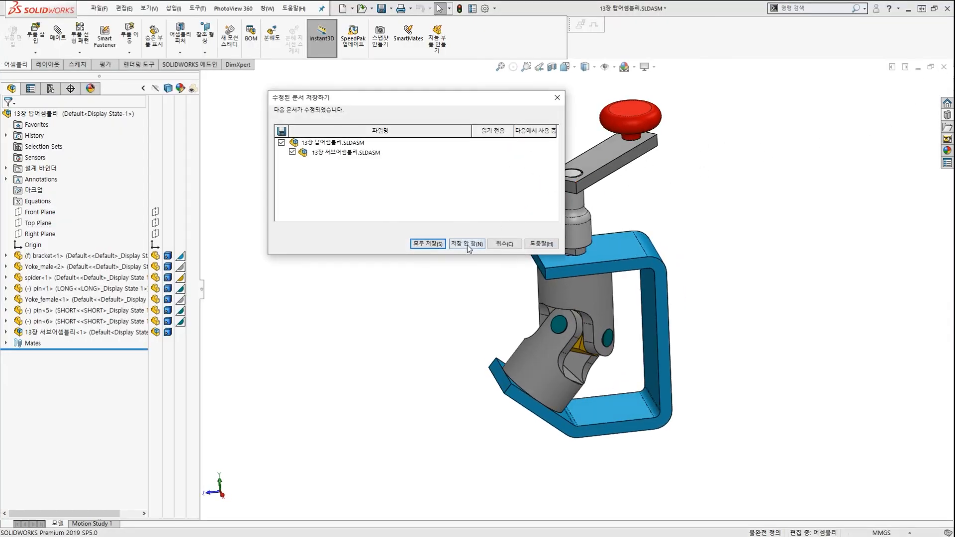
{"action": "left_click", "coordinate": [467, 244]}
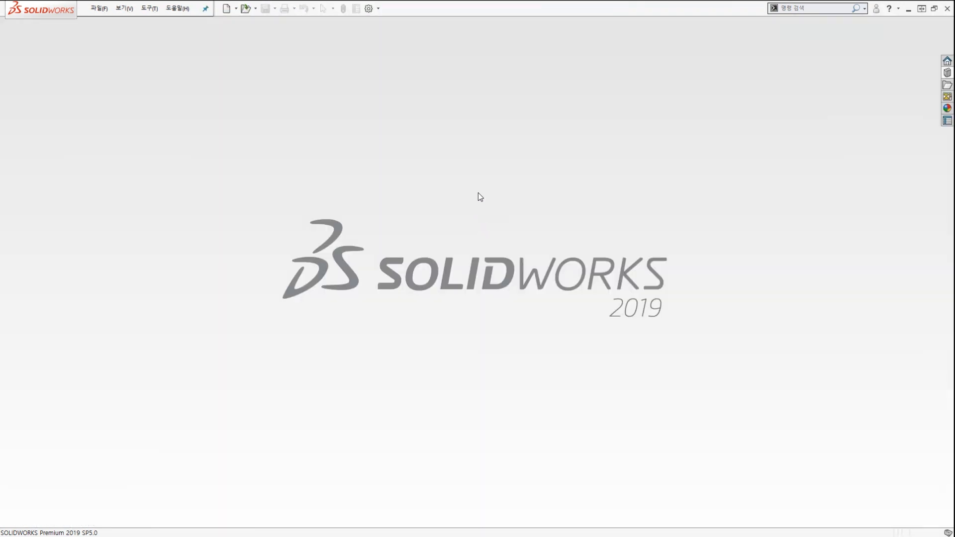